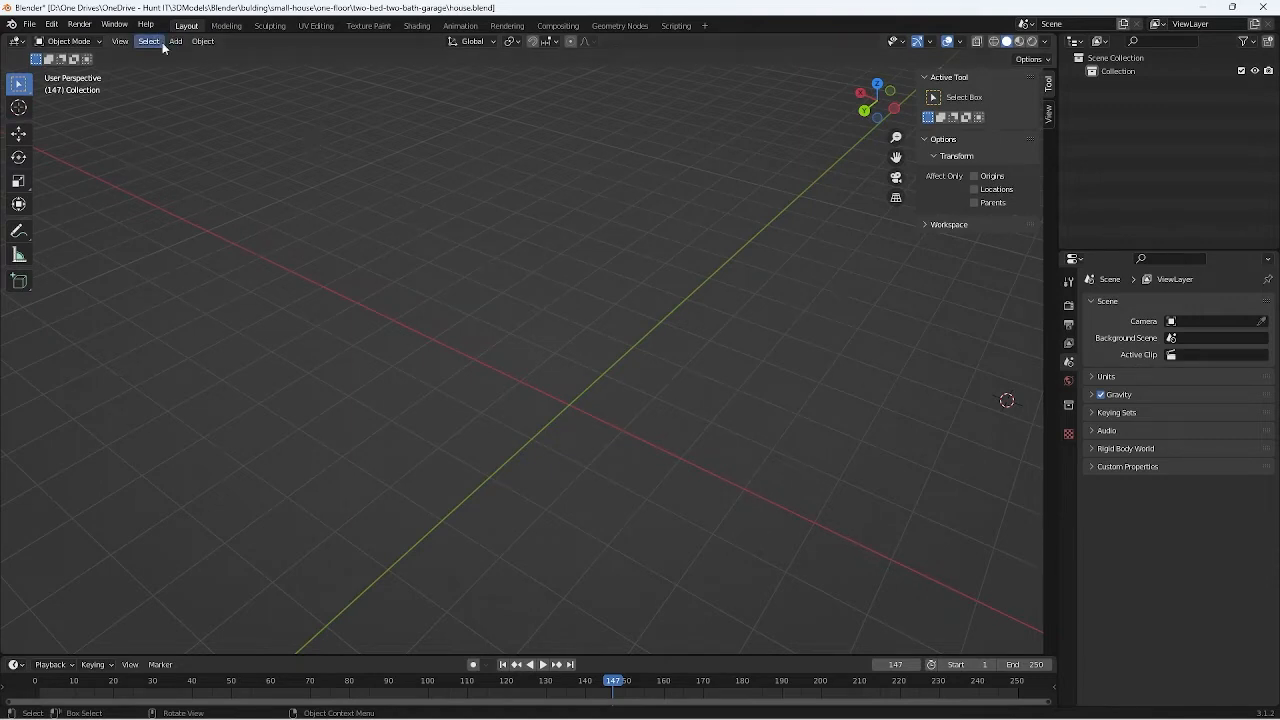
Step: Add a plane mesh and move it close to the world origin
click(202, 42)
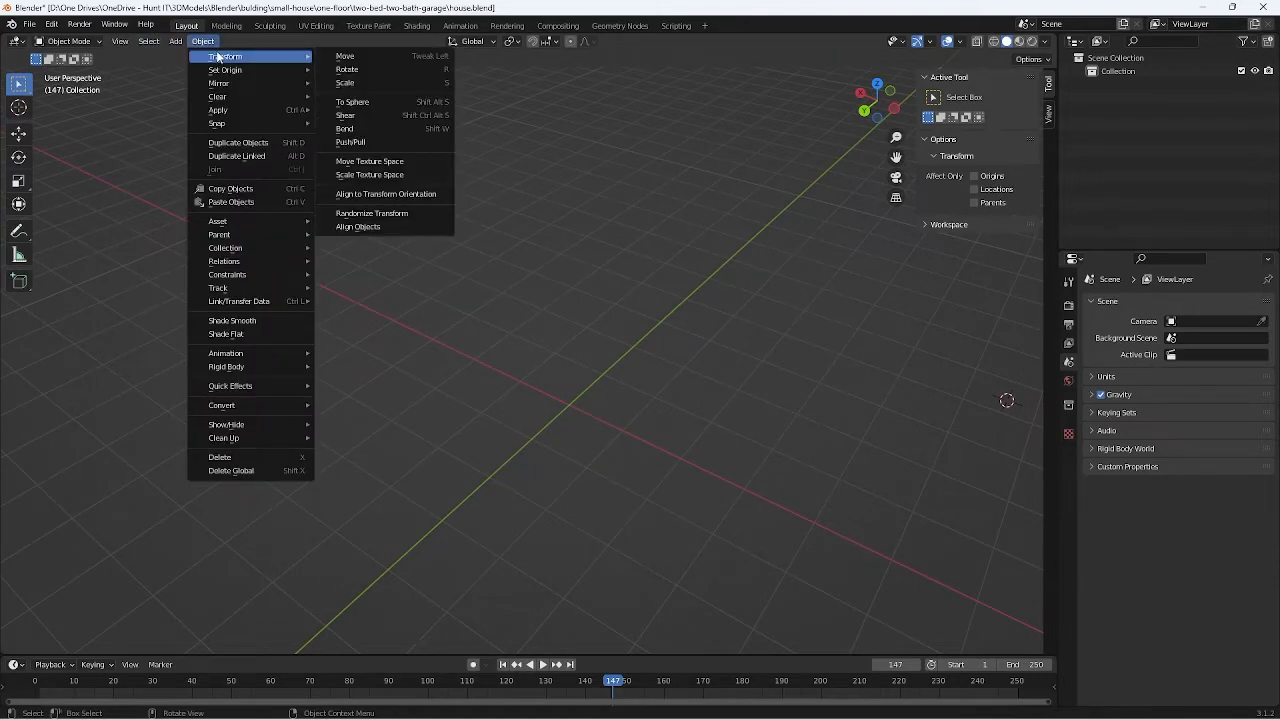
mouse_move(176, 41)
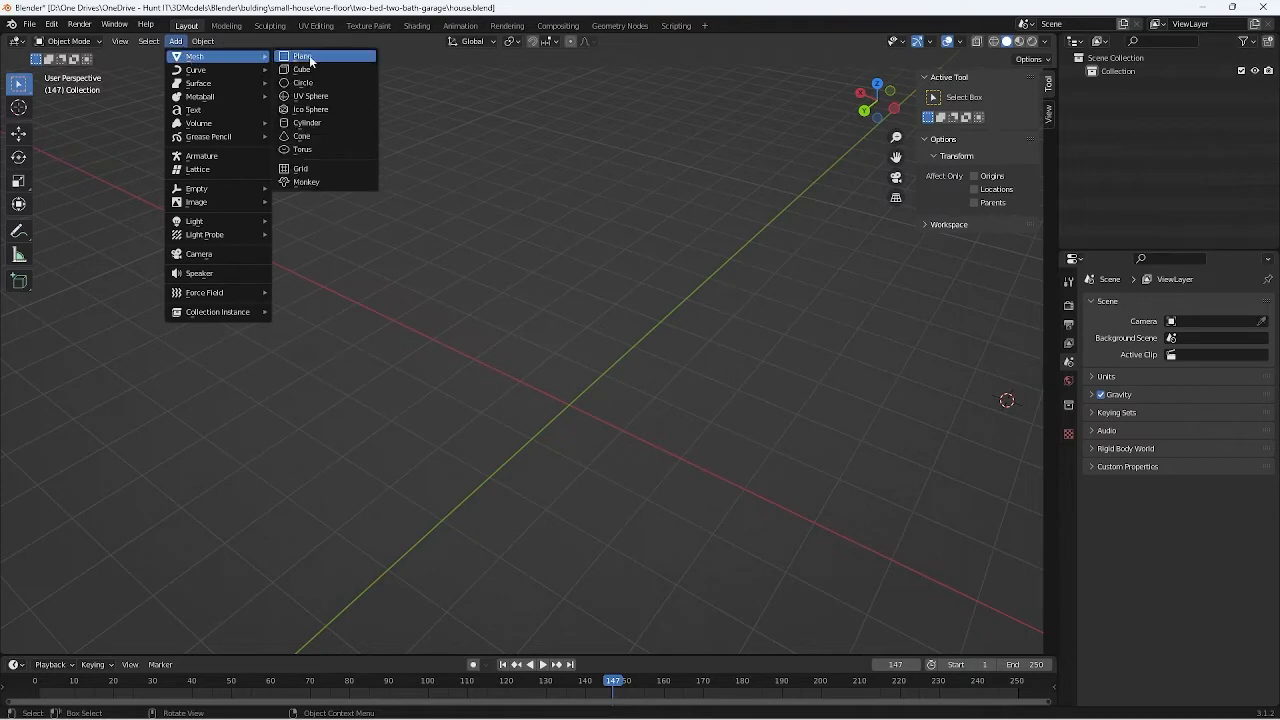
click(309, 55)
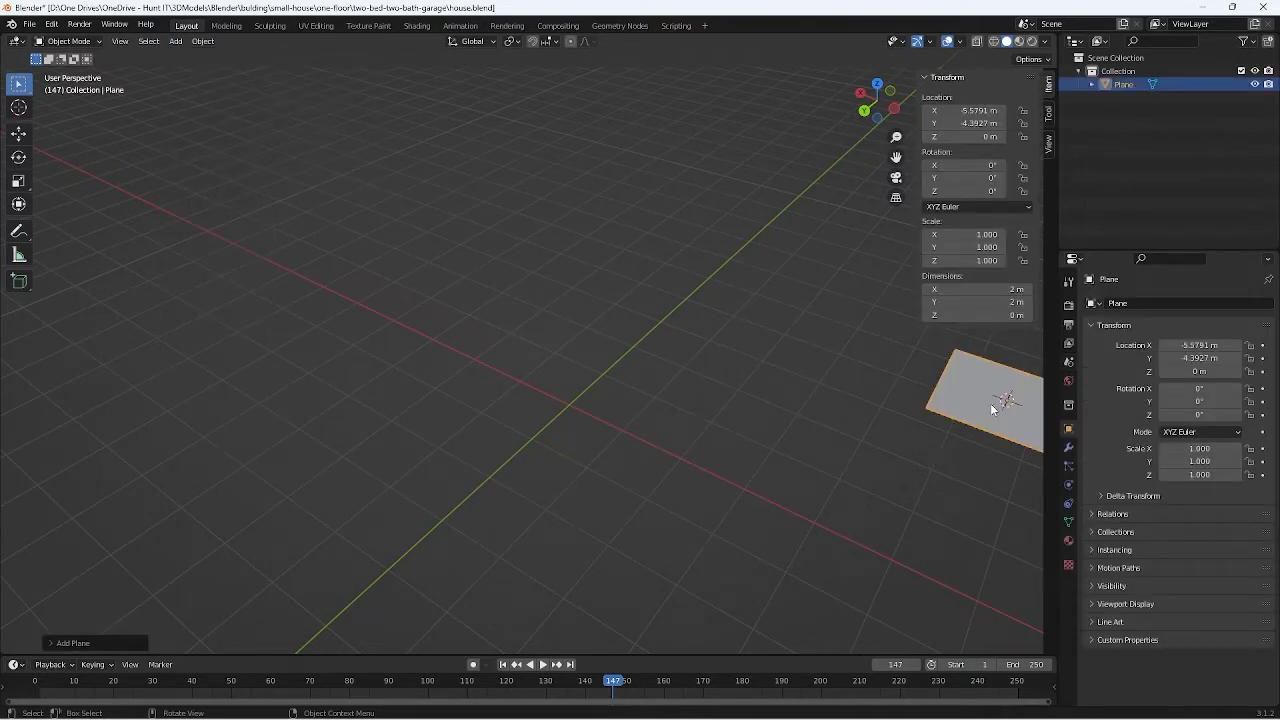
key(g)
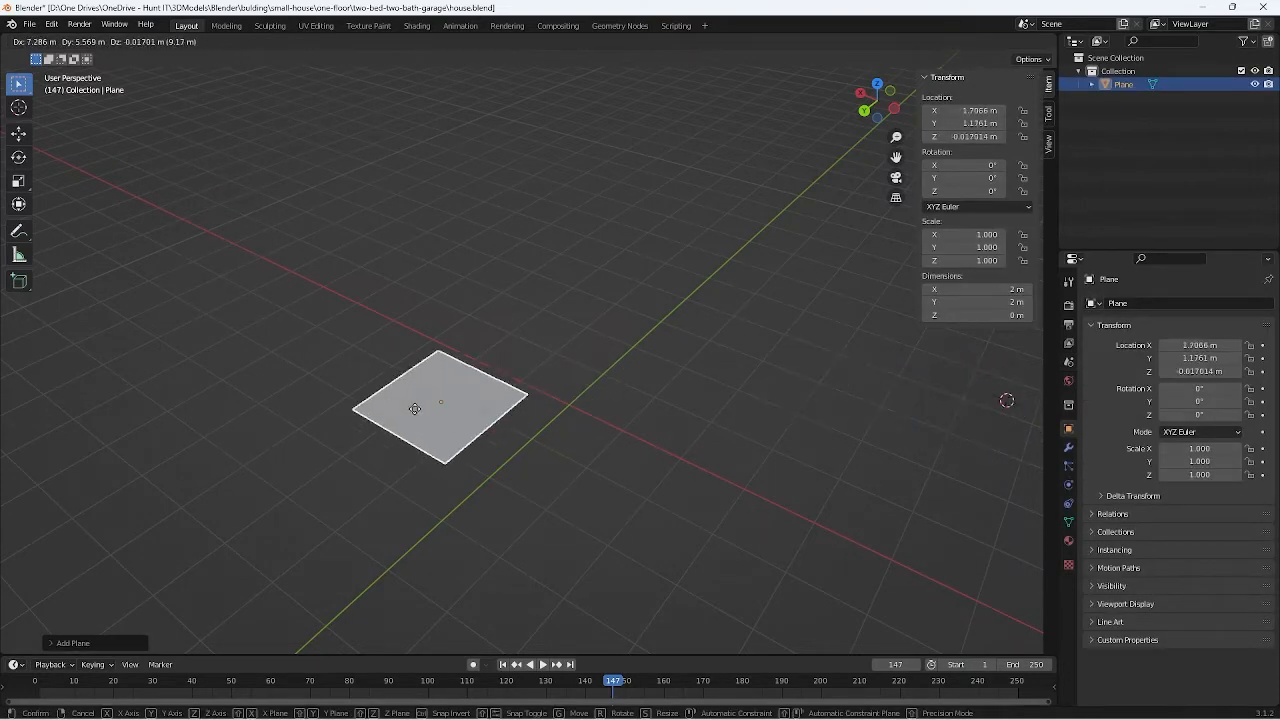
click(549, 404)
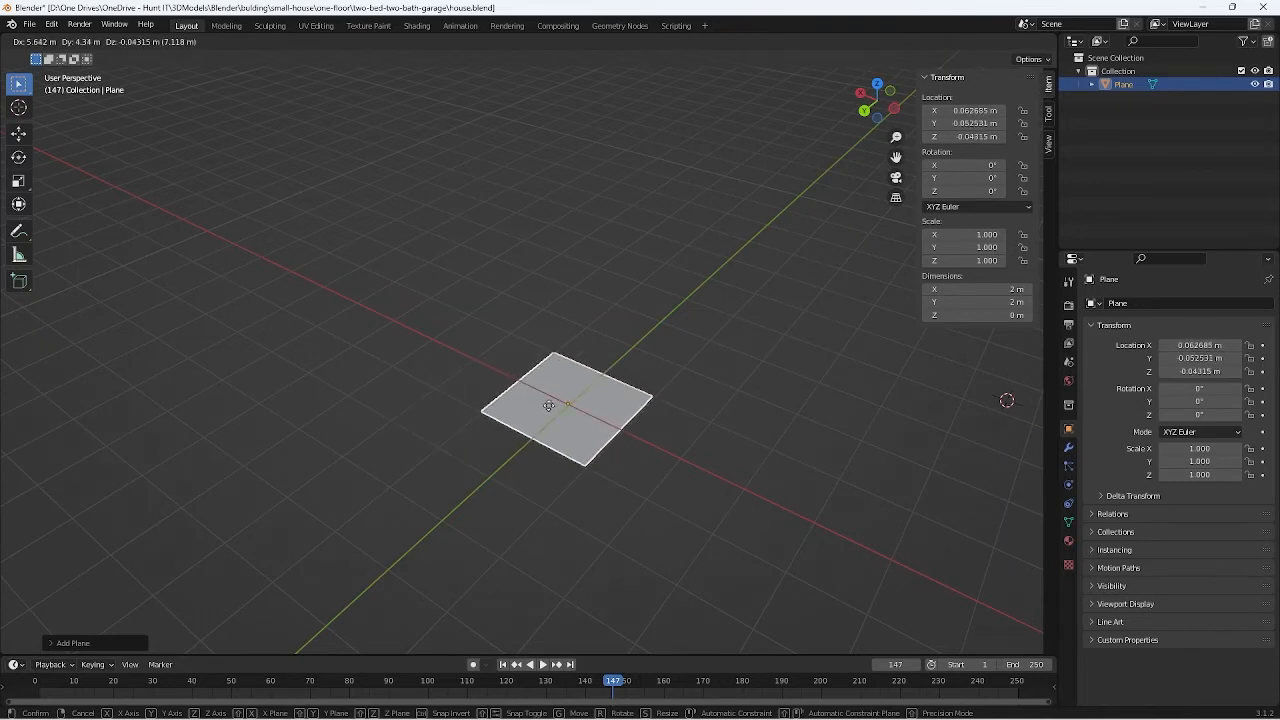
Step: Set the plane's X, Y and Z location to 0 m
click(960, 136)
text(0)
key(Tab)
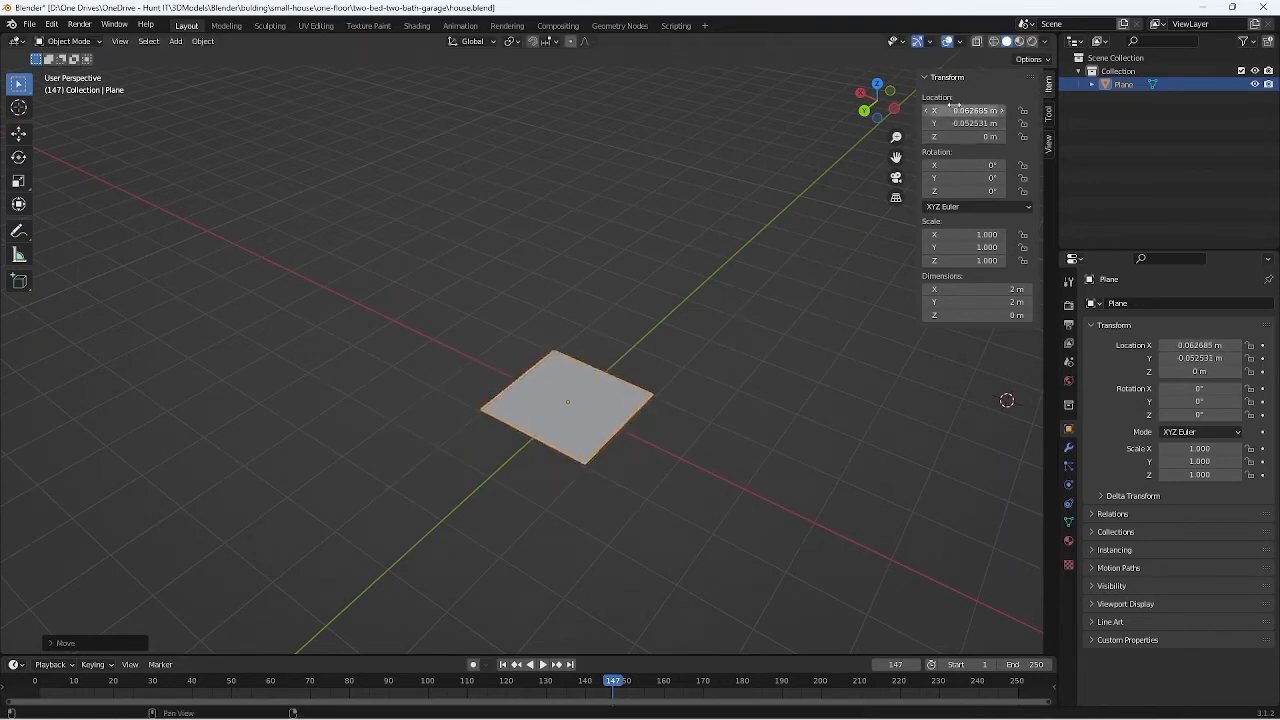
text(0)
key(Tab)
text(0)
key(Tab)
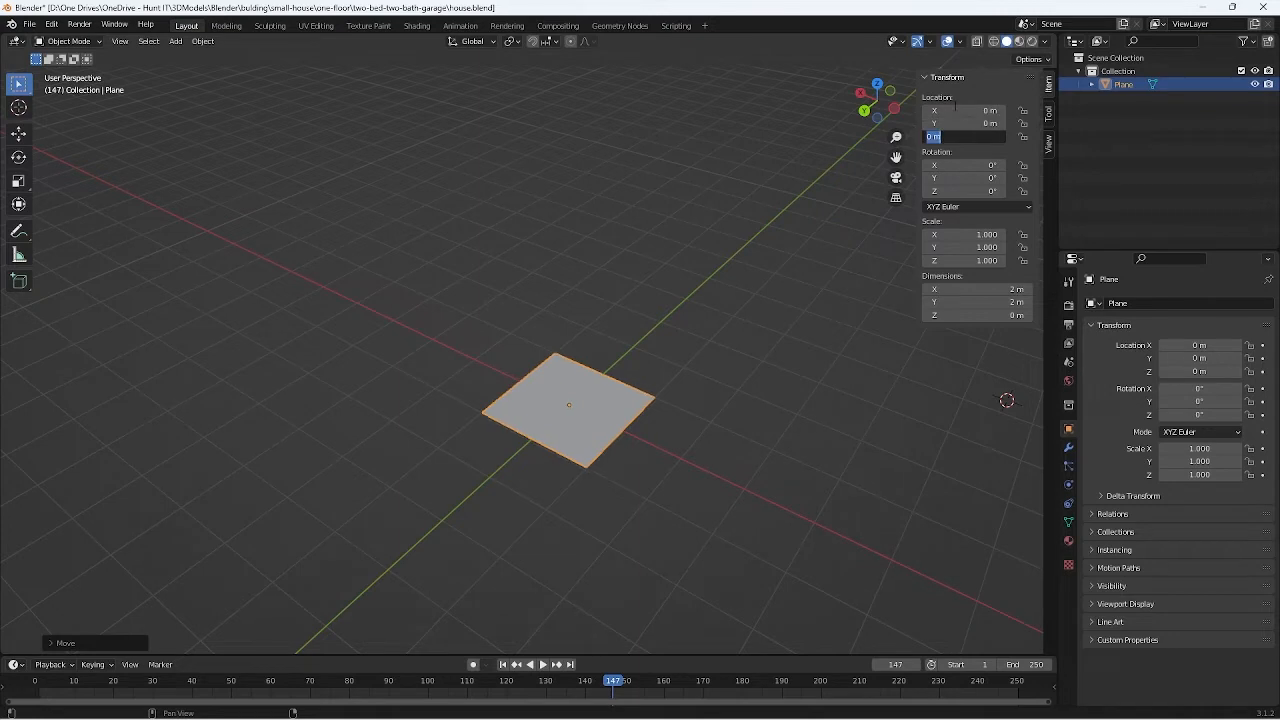
key(Return)
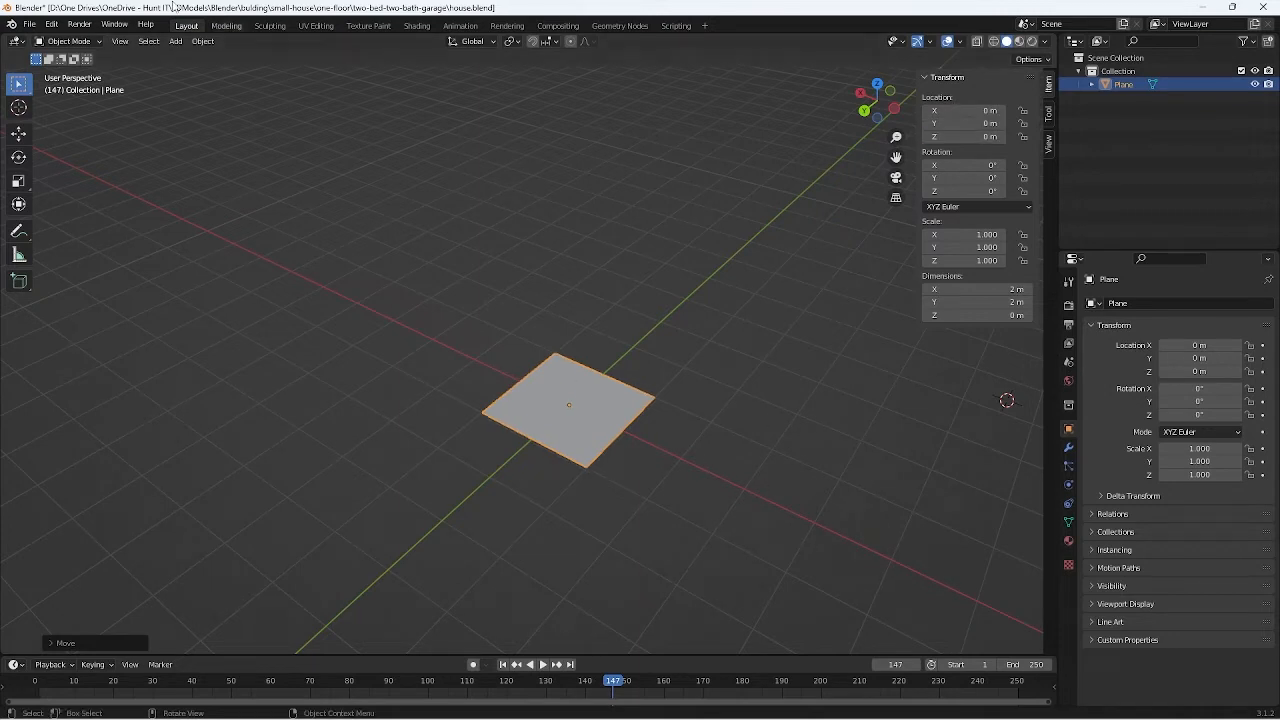
click(174, 41)
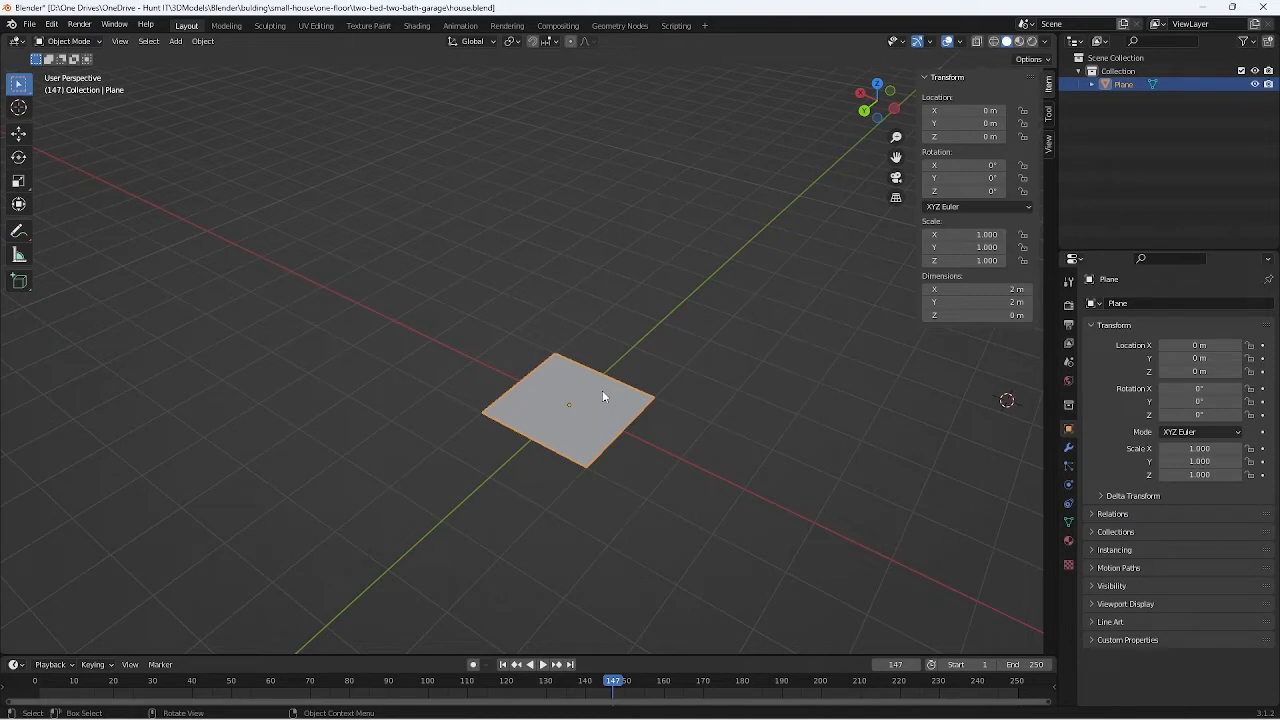
Step: Set the plane's dimensions to 3.5 m in X and 4 m in Y
click(958, 289)
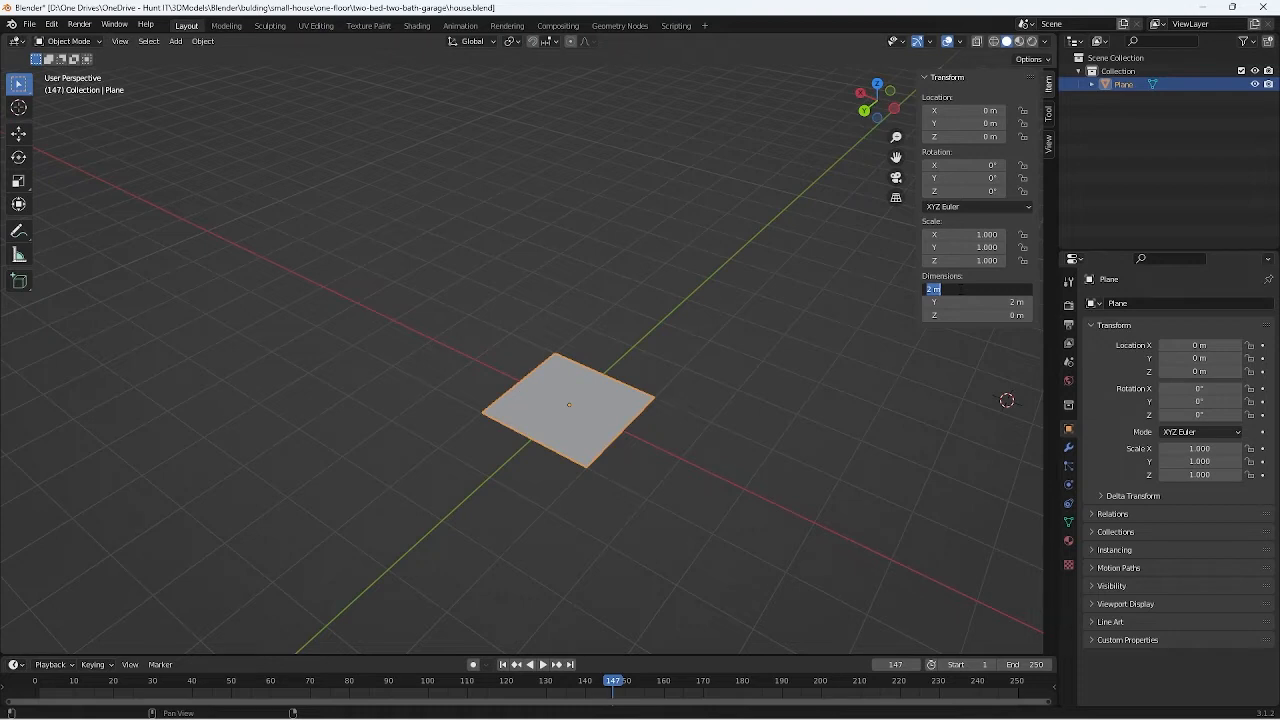
text(3.5)
key(Tab)
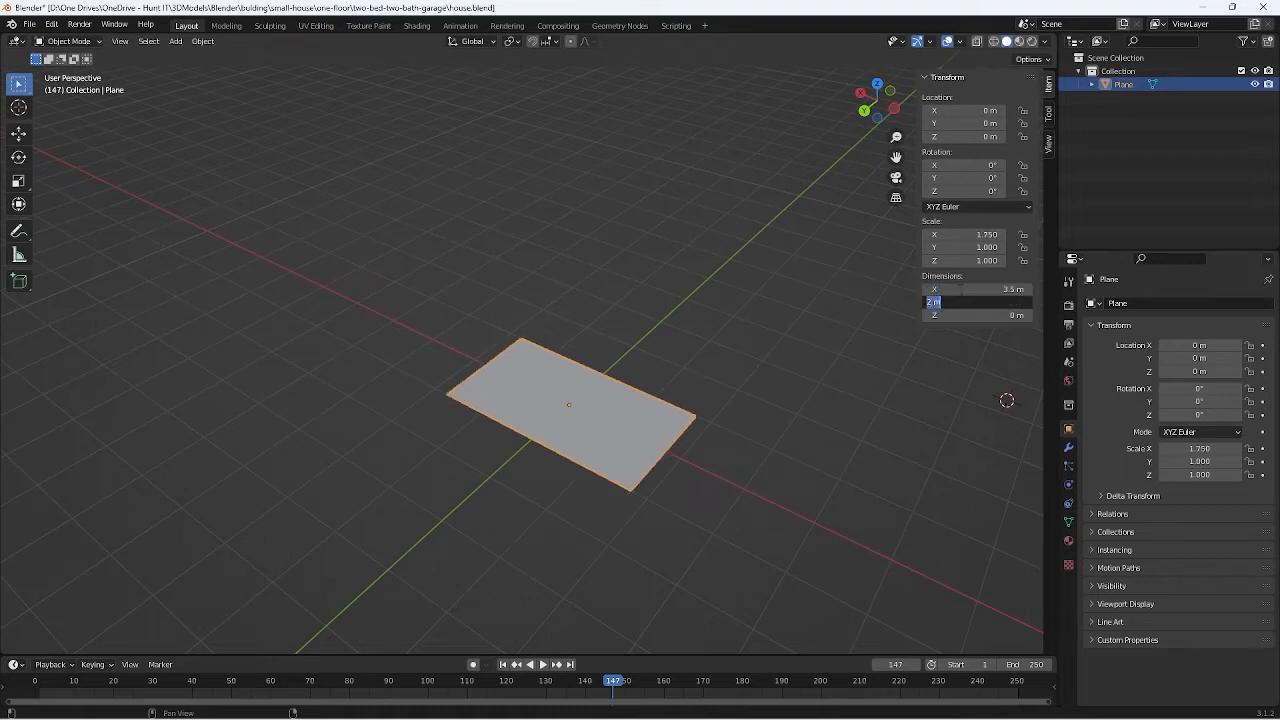
text(4)
key(Tab)
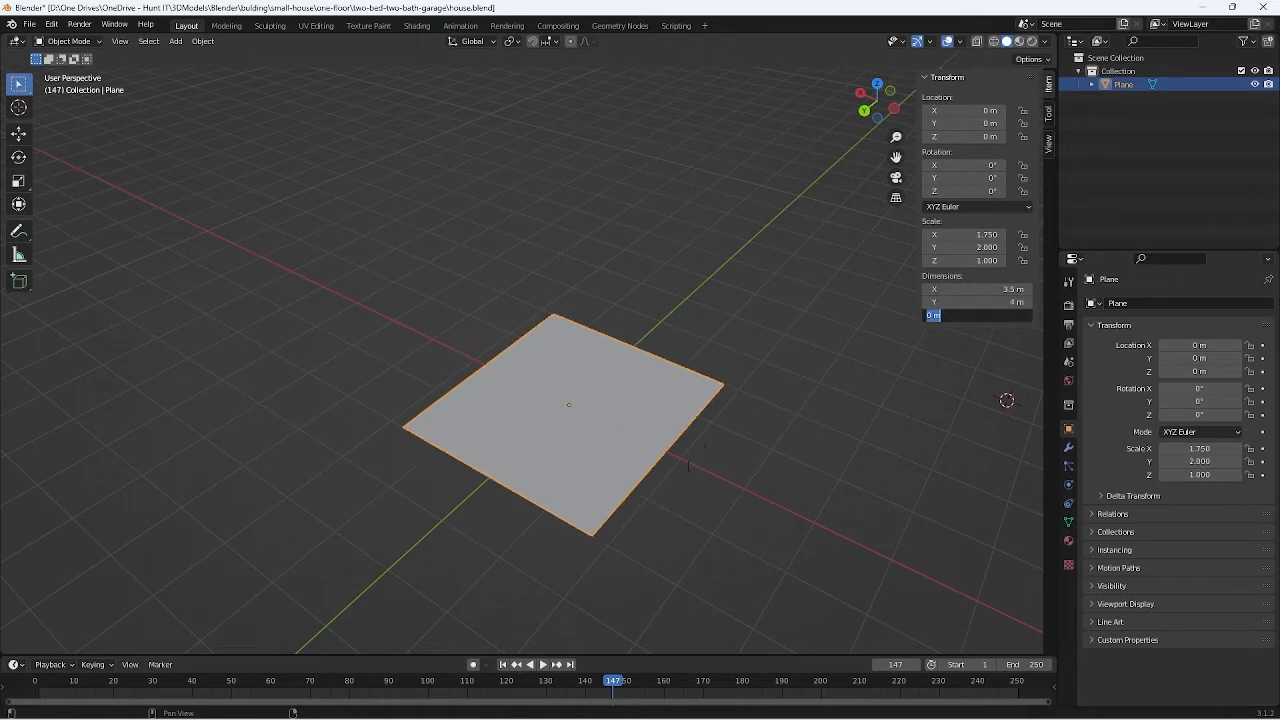
key(Return)
mouse_move(695, 478)
middle_down()
mouse_move(702, 493)
mouse_move(700, 472)
middle_up()
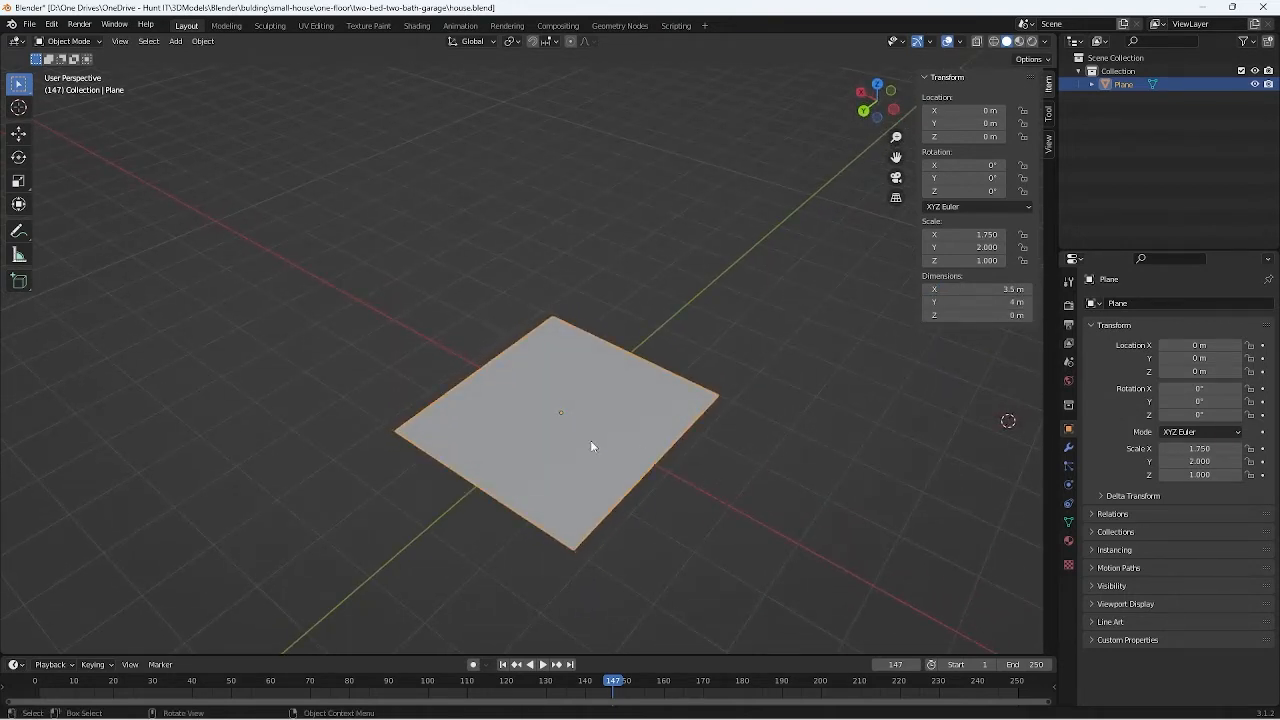
Step: Duplicate the plane and move the copy to about -4.67 m on Y and -3.72 m on X
key(ctrl+c)
key(ctrl+v)
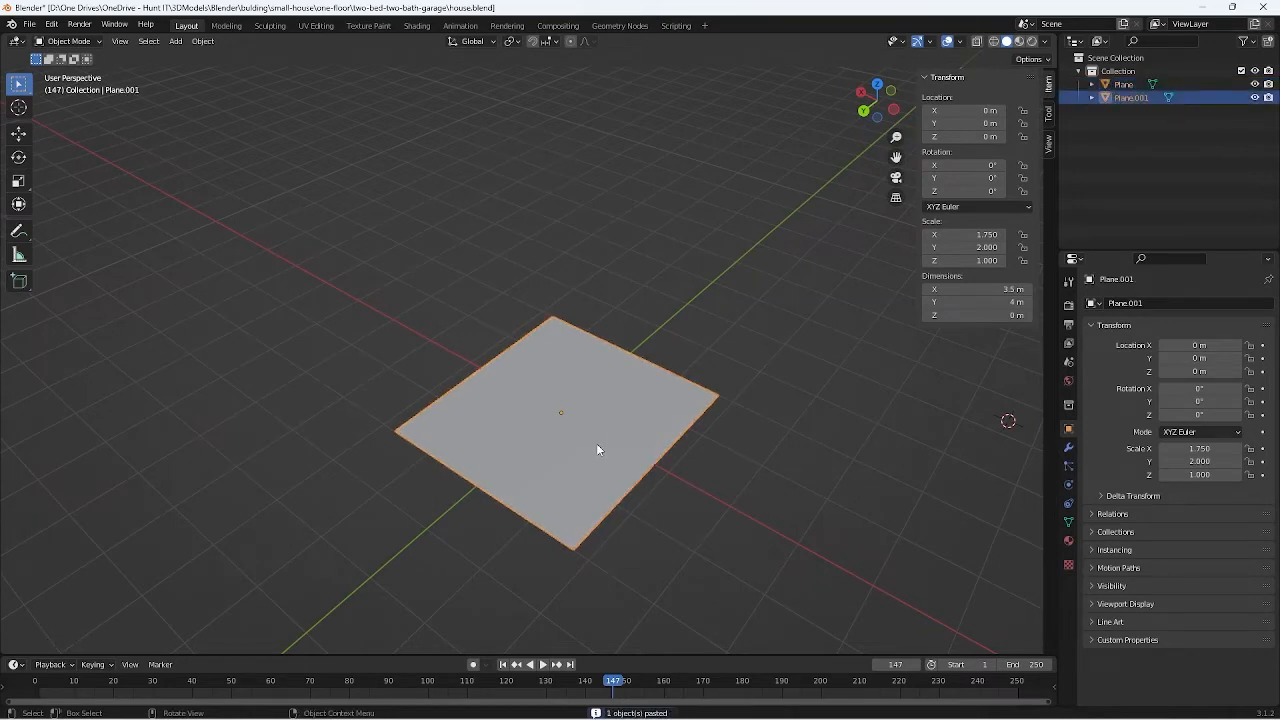
key(g)
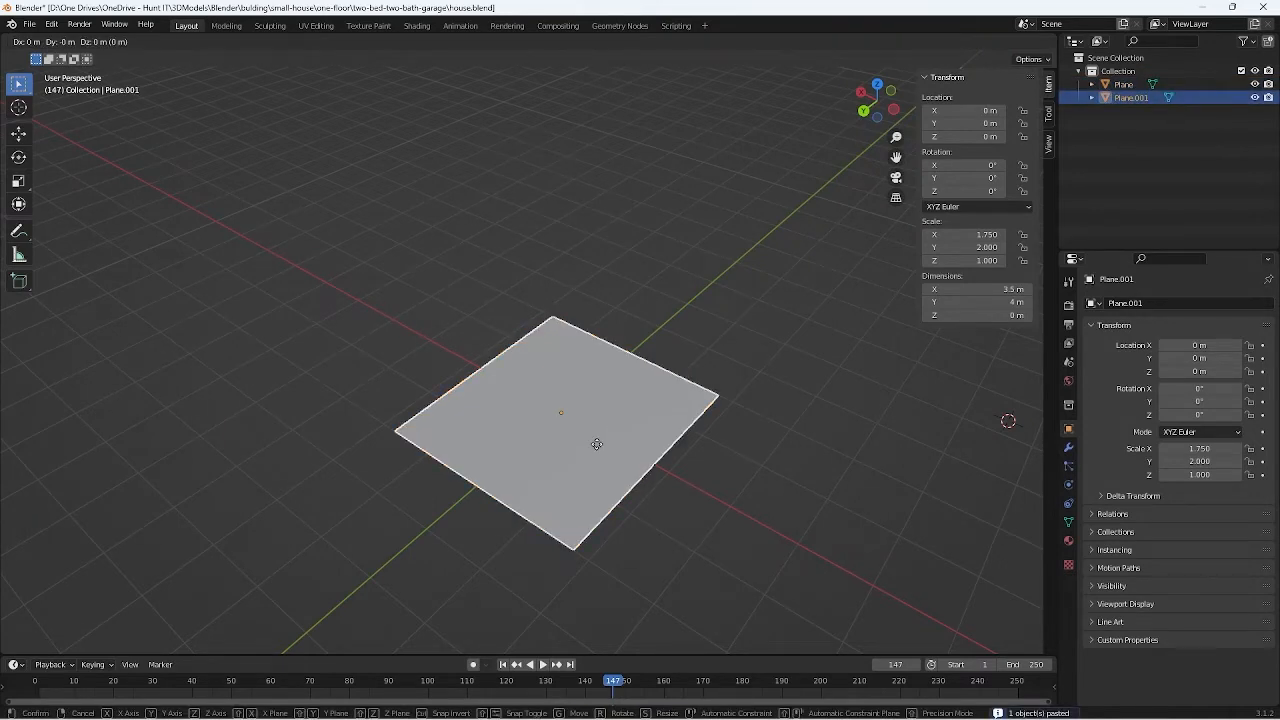
key(y)
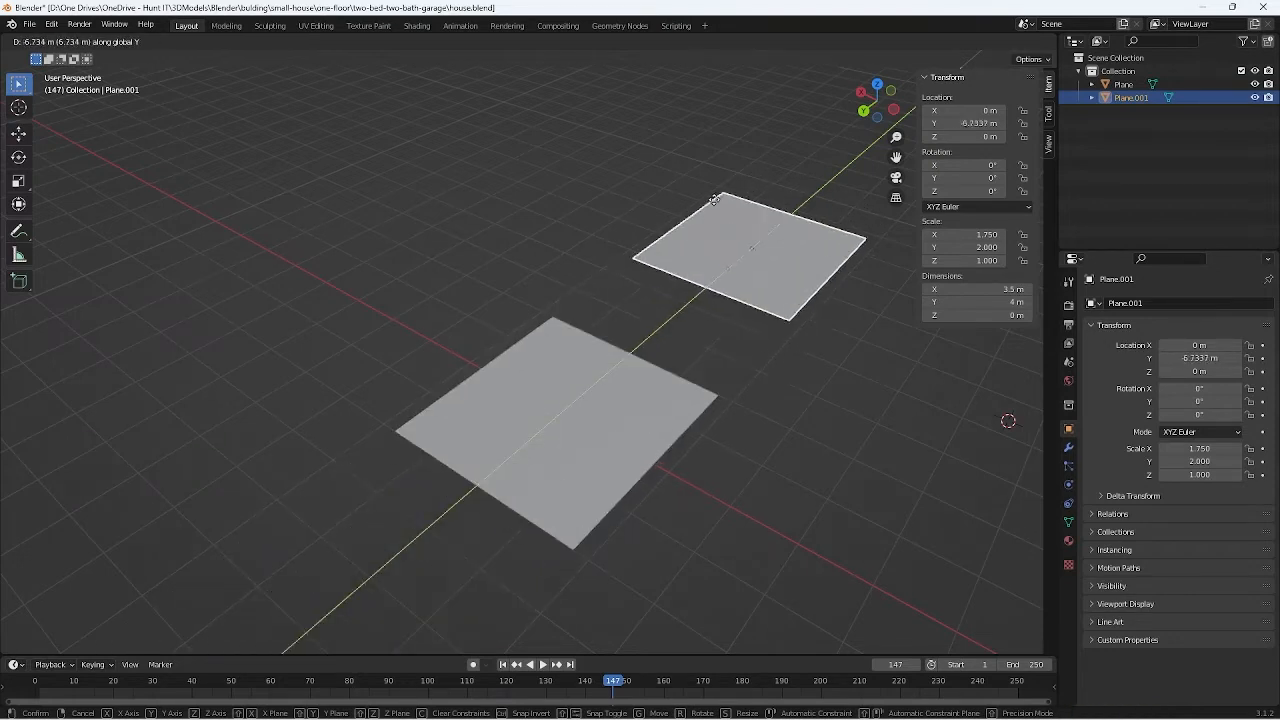
click(674, 247)
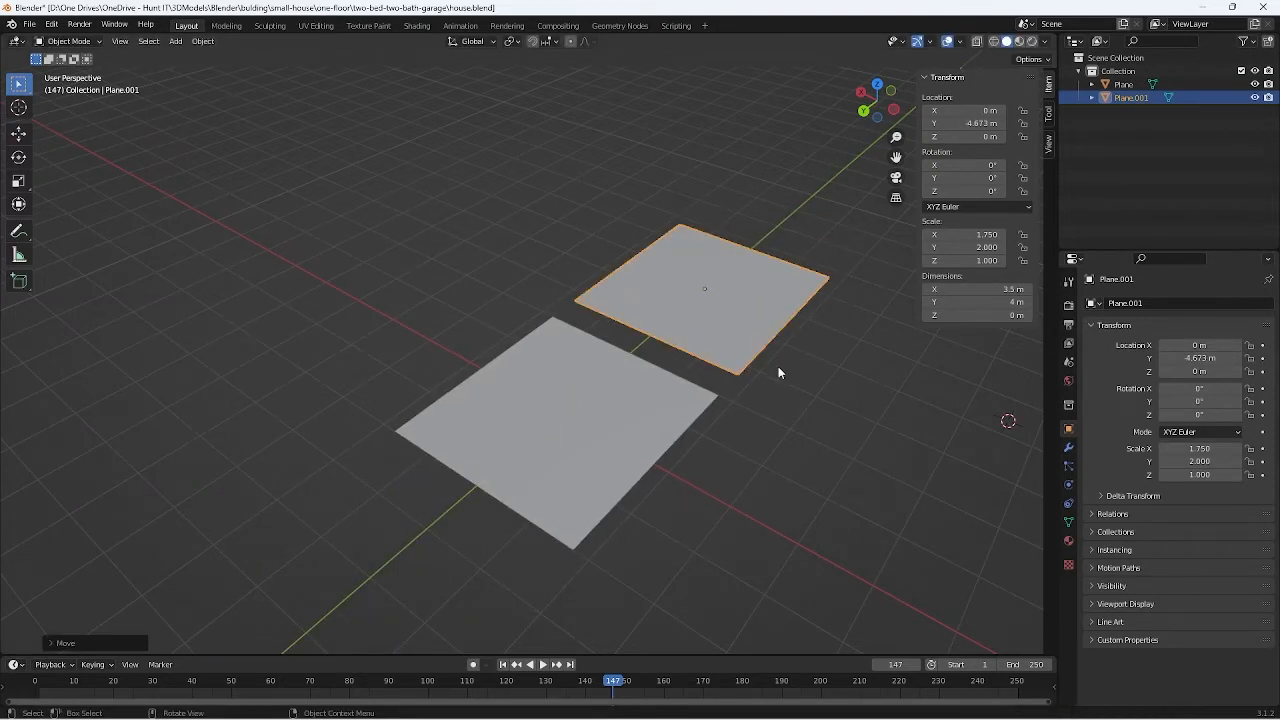
middle_drag(778, 372, 717, 354)
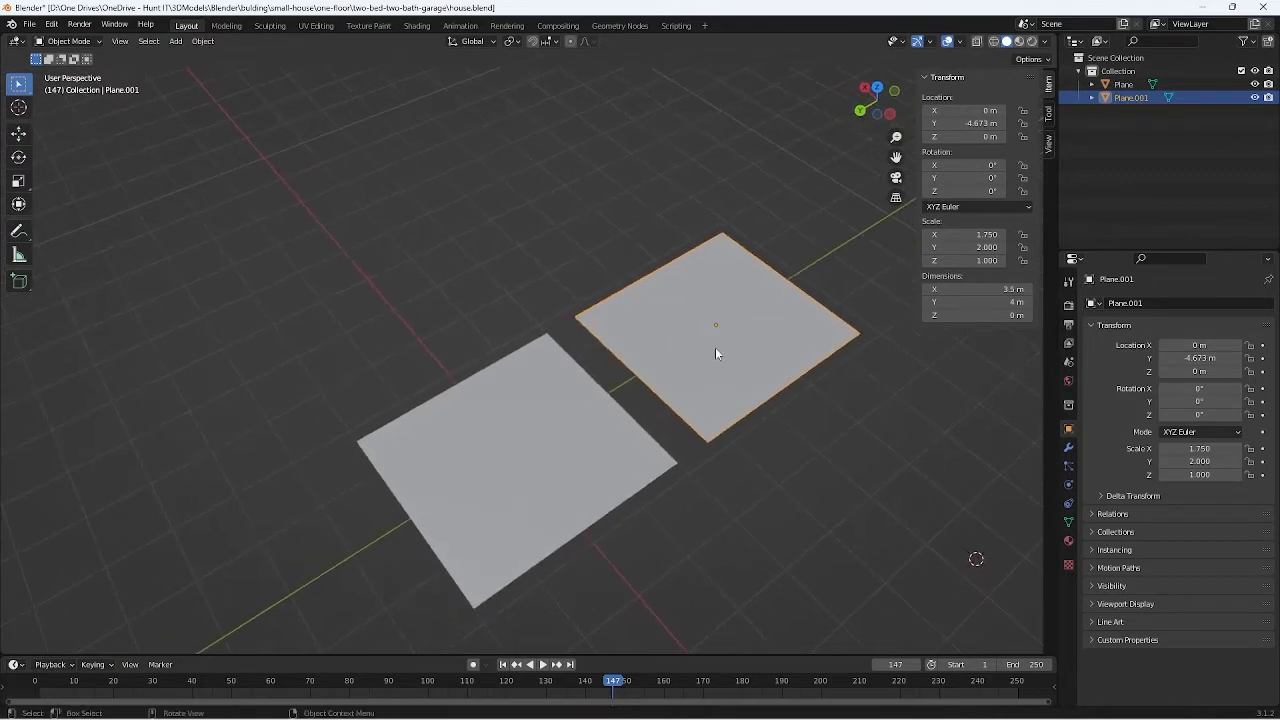
key(g)
key(x)
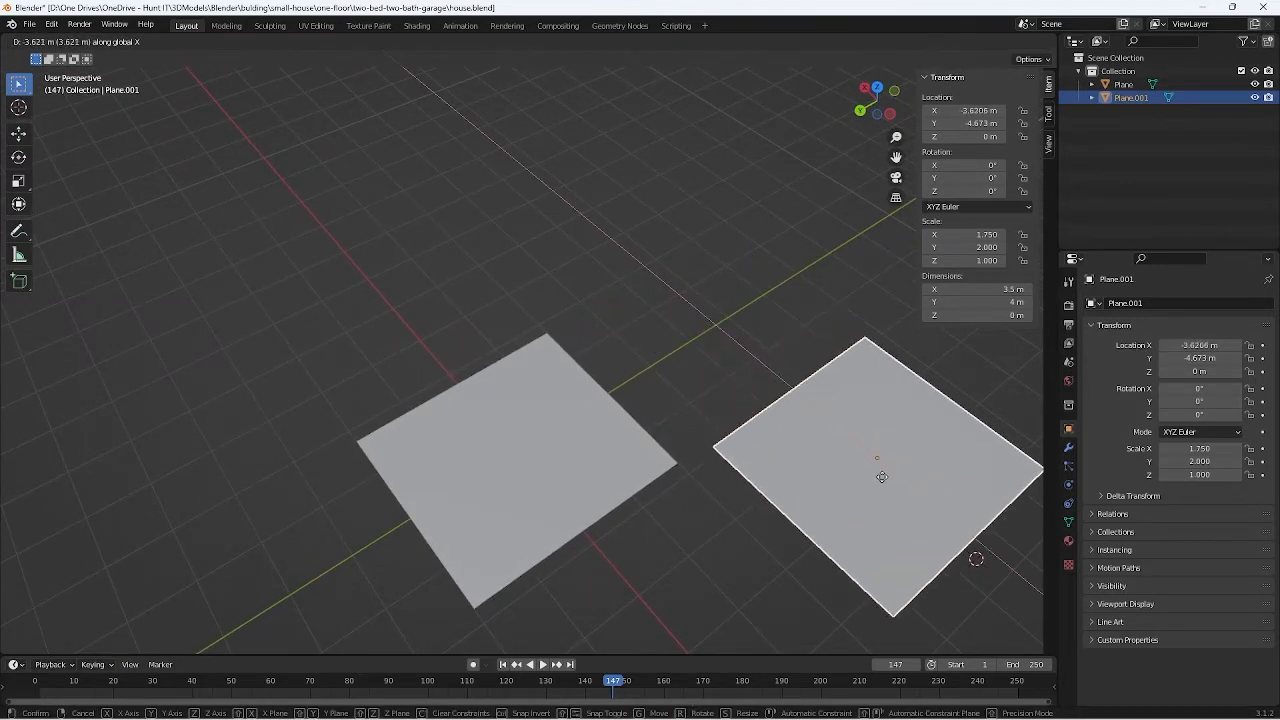
click(880, 485)
middle_drag(880, 485, 872, 466)
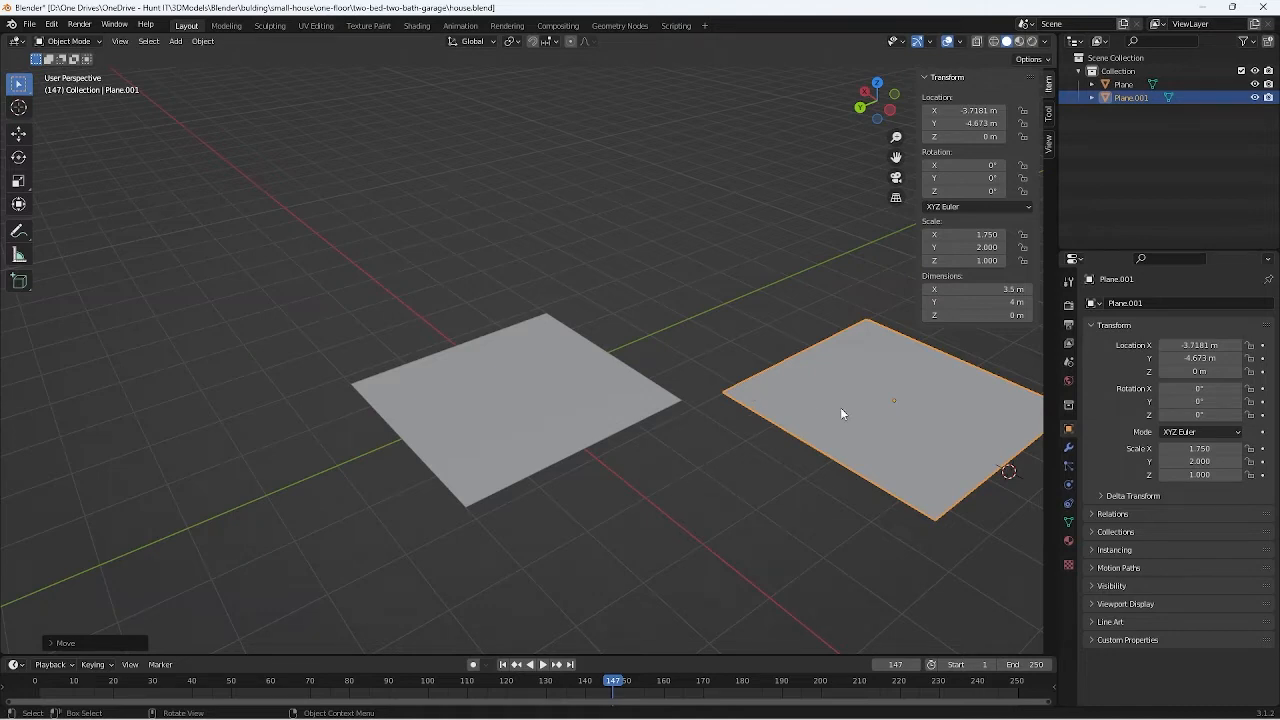
Step: Set the copied plane's dimensions to 2.5 m in X and 2 m in Y
click(988, 289)
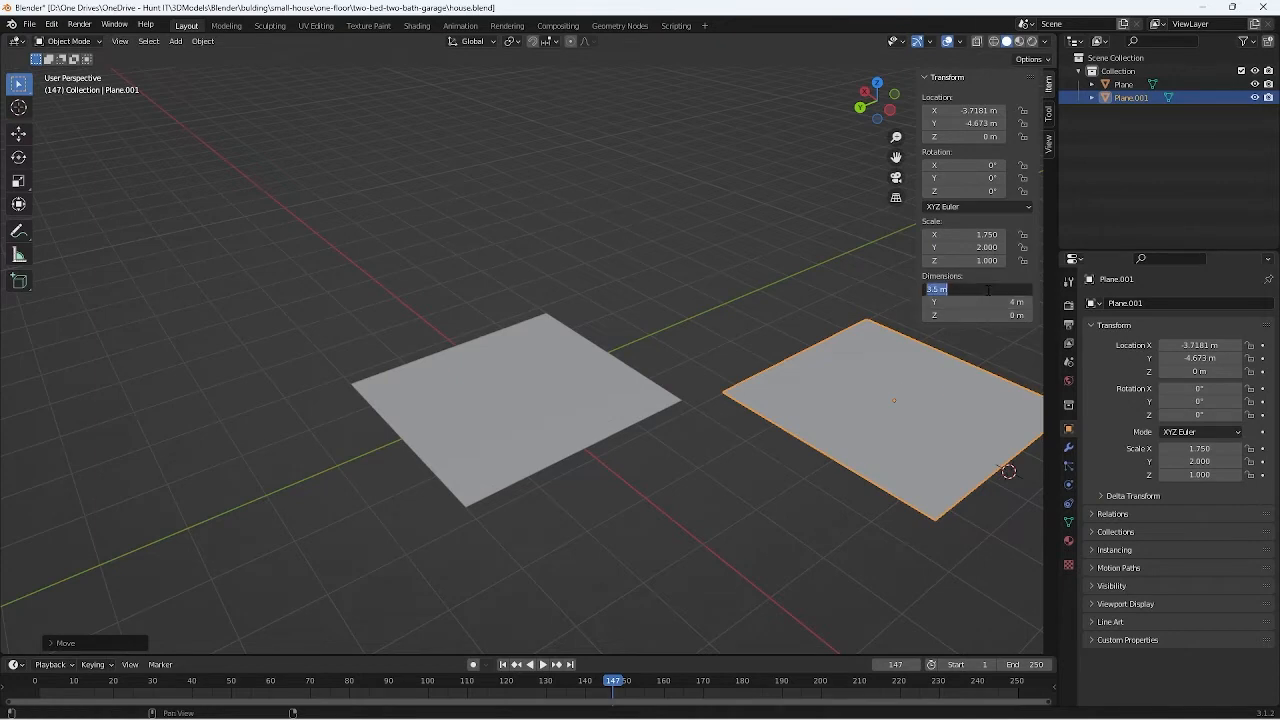
text(2.5)
key(Tab)
text(2)
key(Tab)
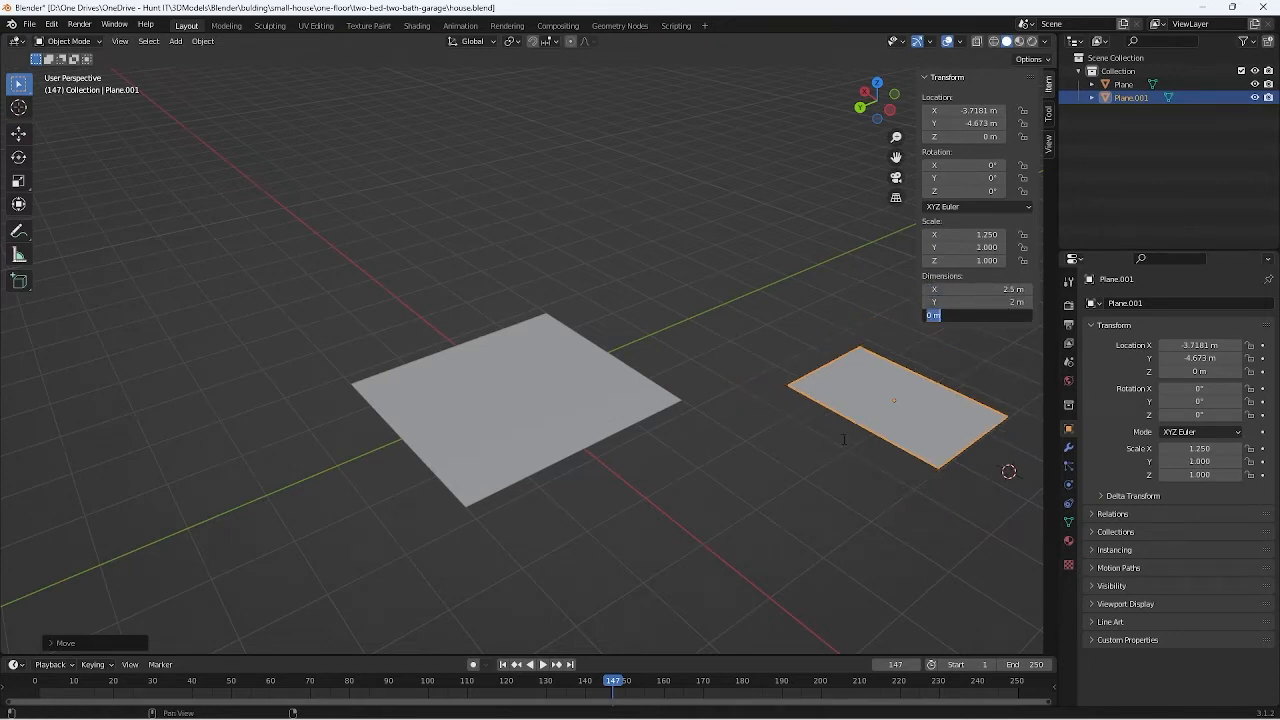
key(Return)
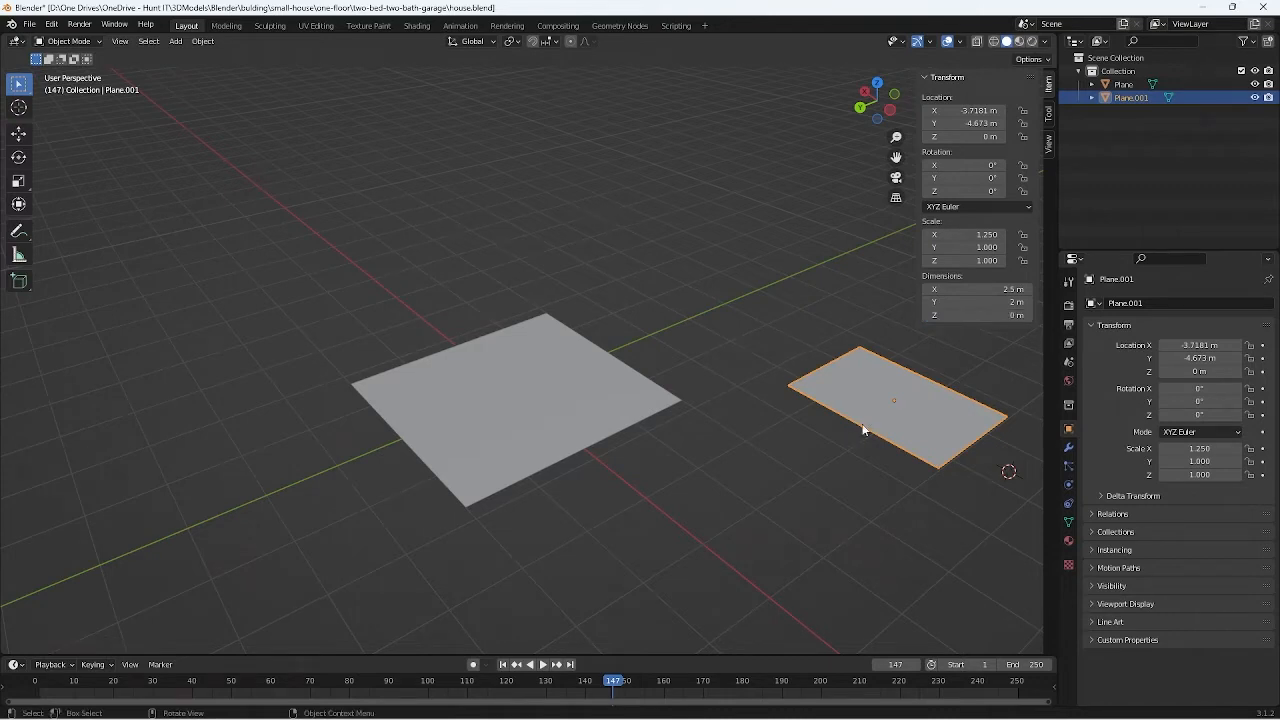
Step: Move the smaller plane to the large plane's corner at location X -3 m, Y -3 m, Z 0 m
key(g)
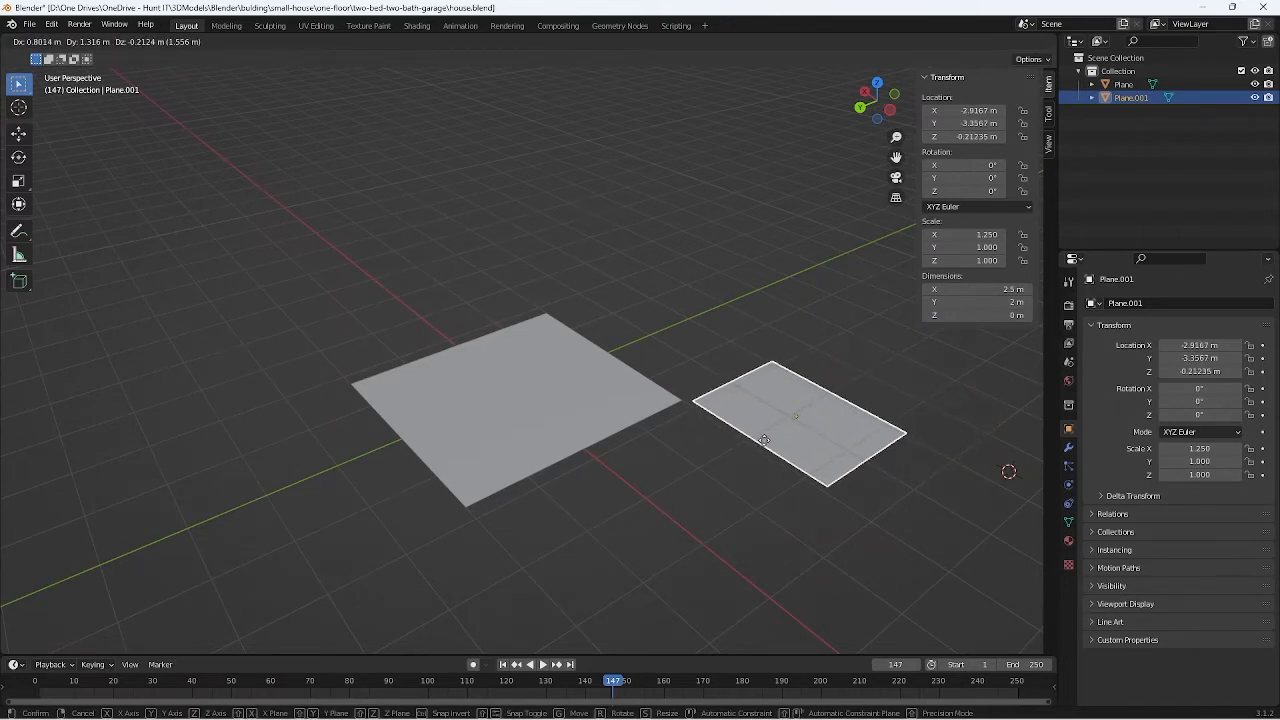
click(770, 448)
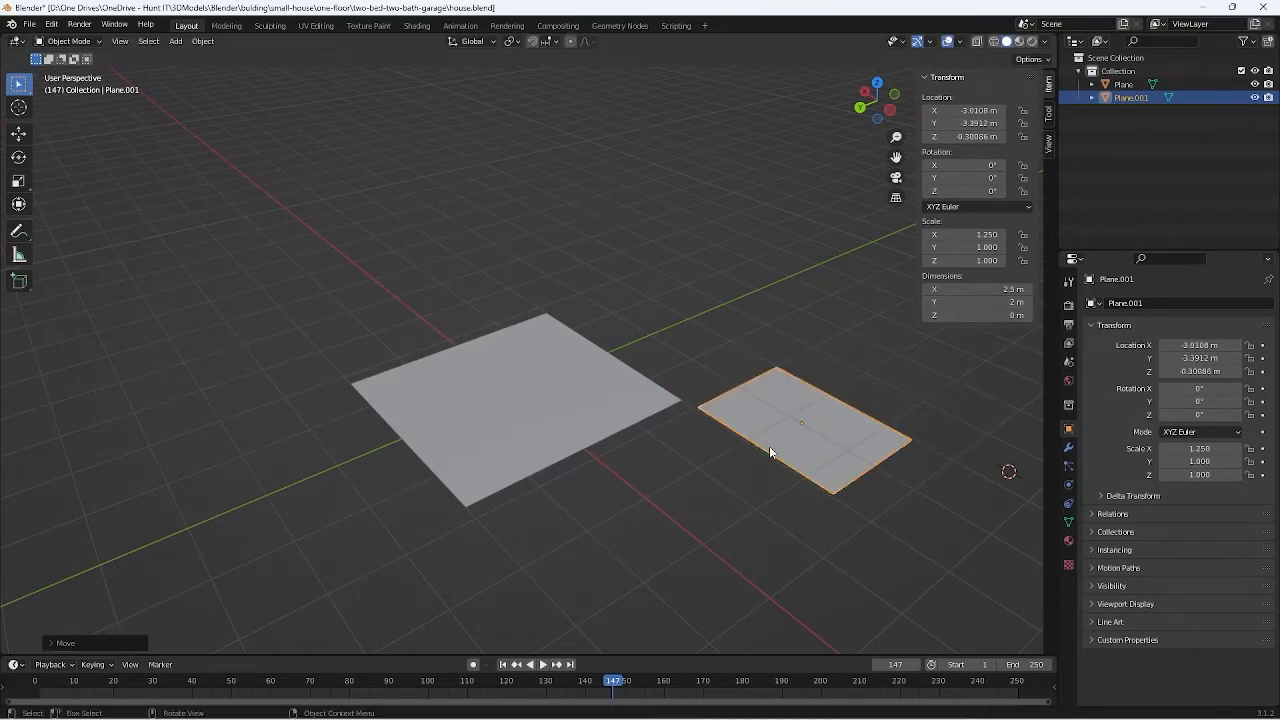
click(970, 110)
text(-3)
key(Tab)
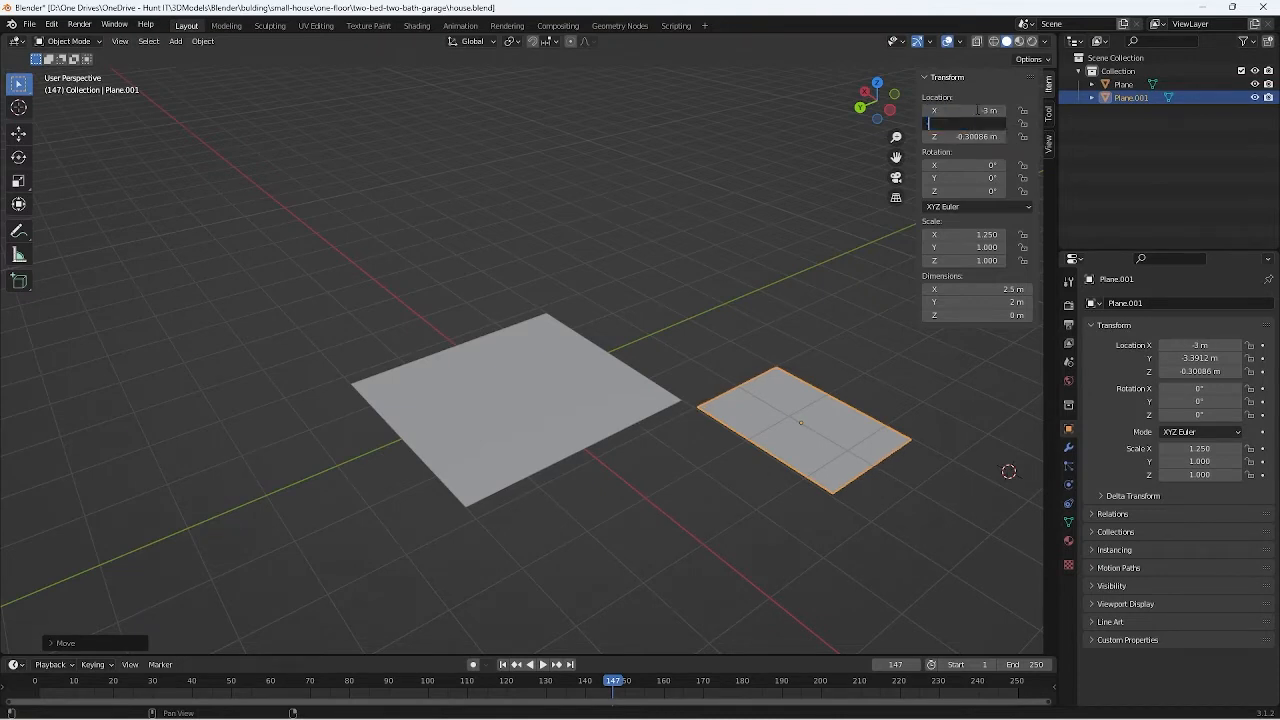
text(-3)
key(Tab)
text(0)
key(Tab)
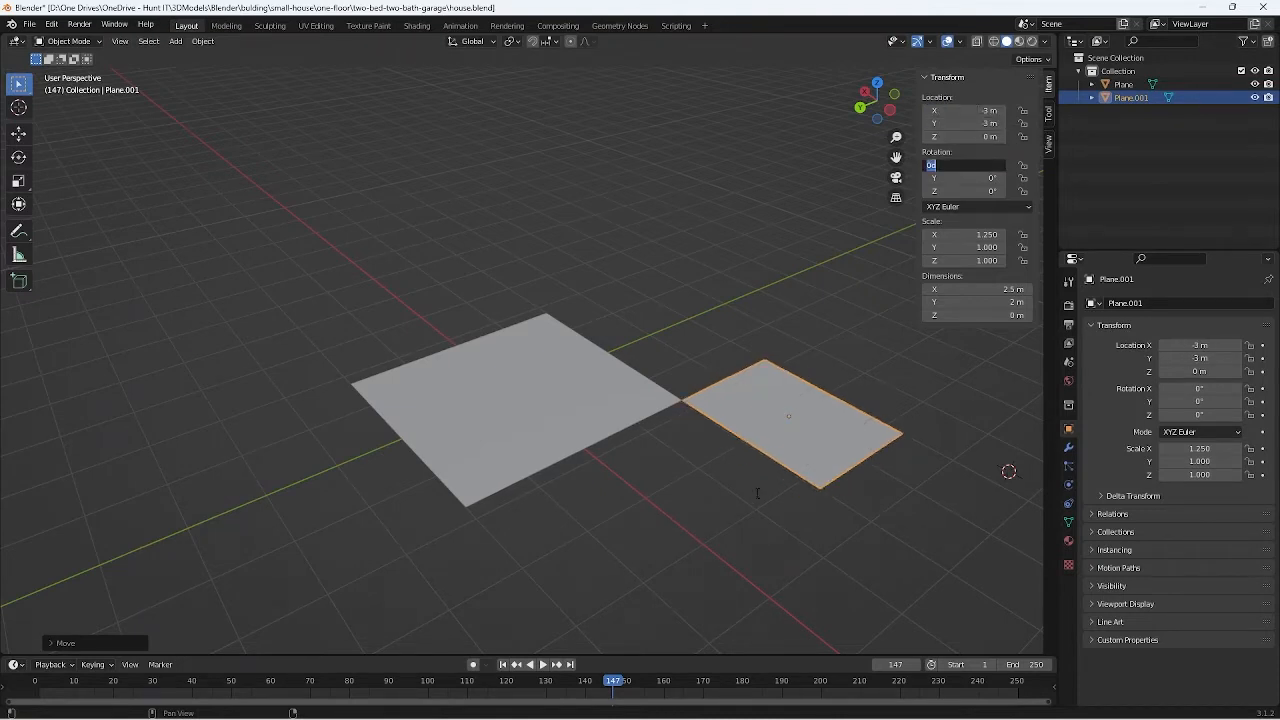
key(Return)
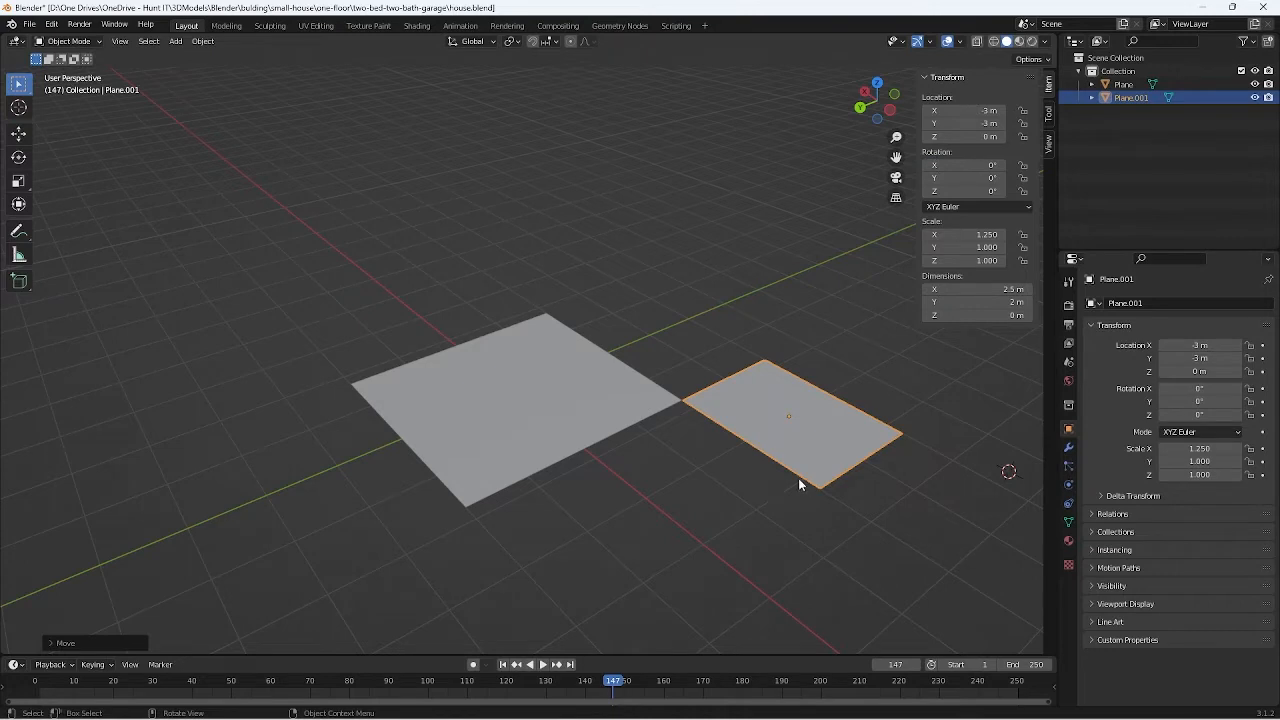
Step: Duplicate the small 2.5 m by 2 m plane and move the copy along Y to about -0.95 m
middle_drag(798, 478, 774, 539)
click(773, 449)
middle_drag(742, 473, 728, 459)
scroll(729, 500, up, 3)
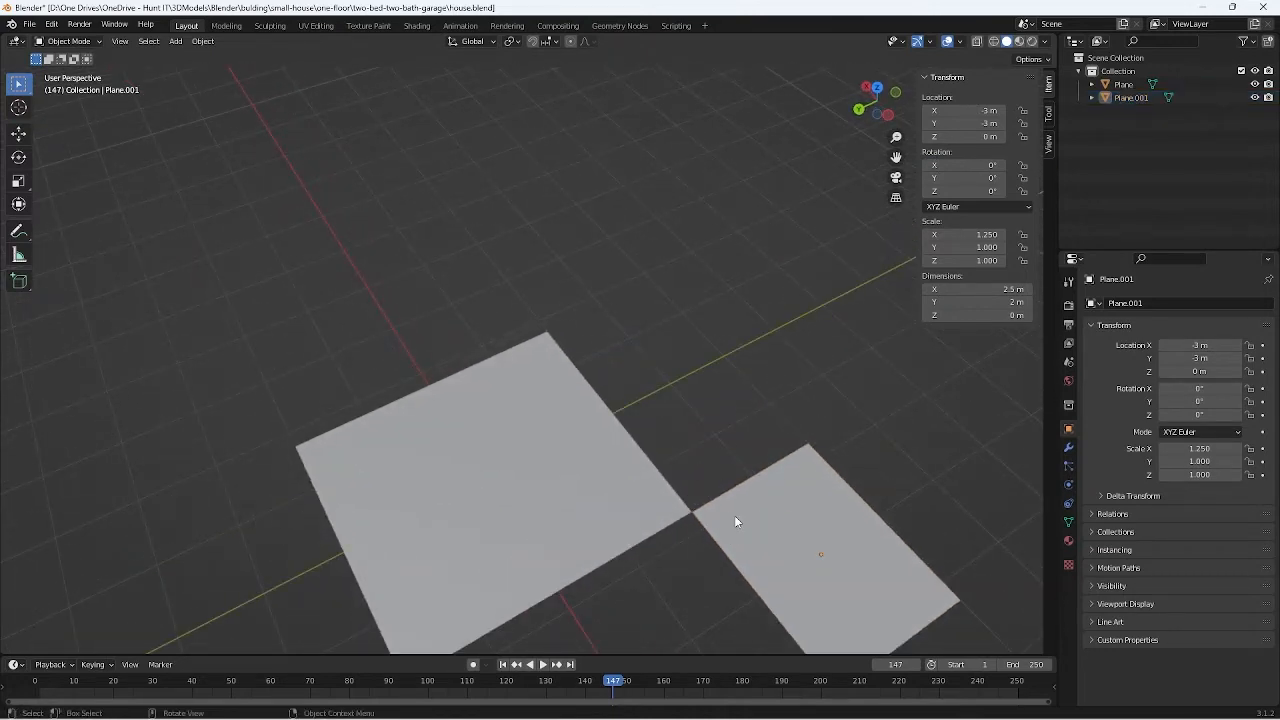
scroll(734, 515, down, 2)
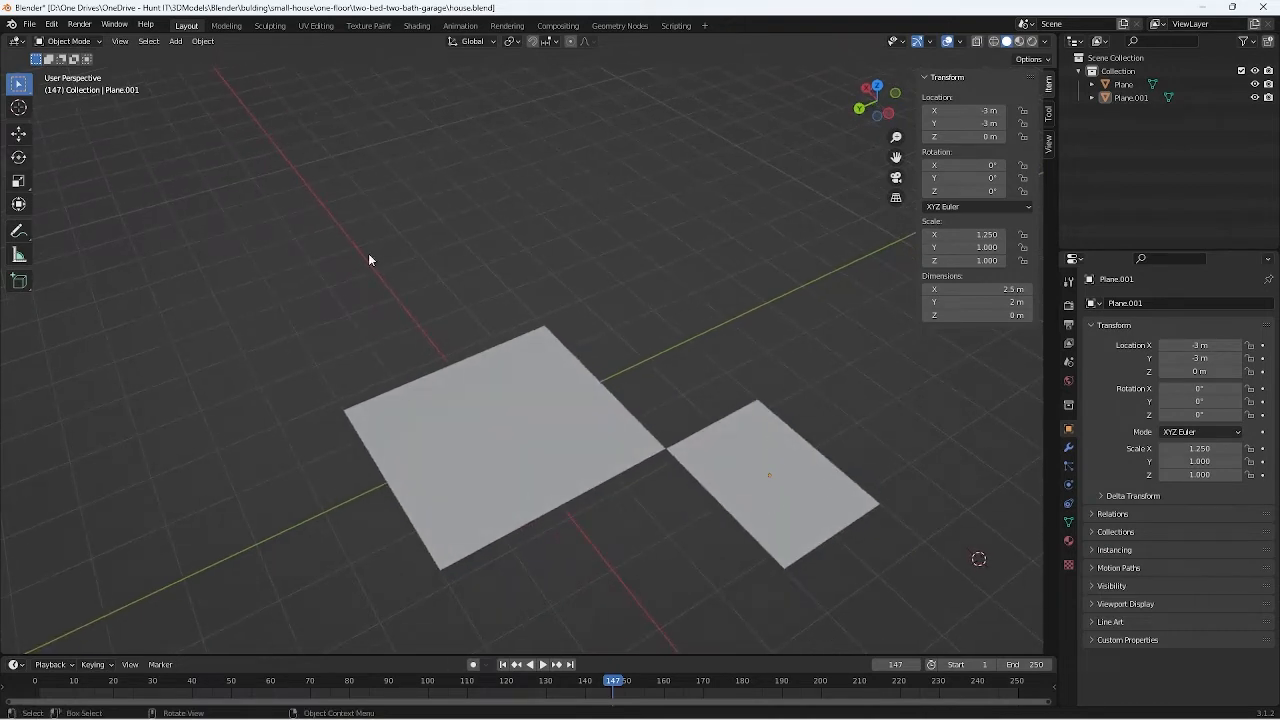
click(816, 494)
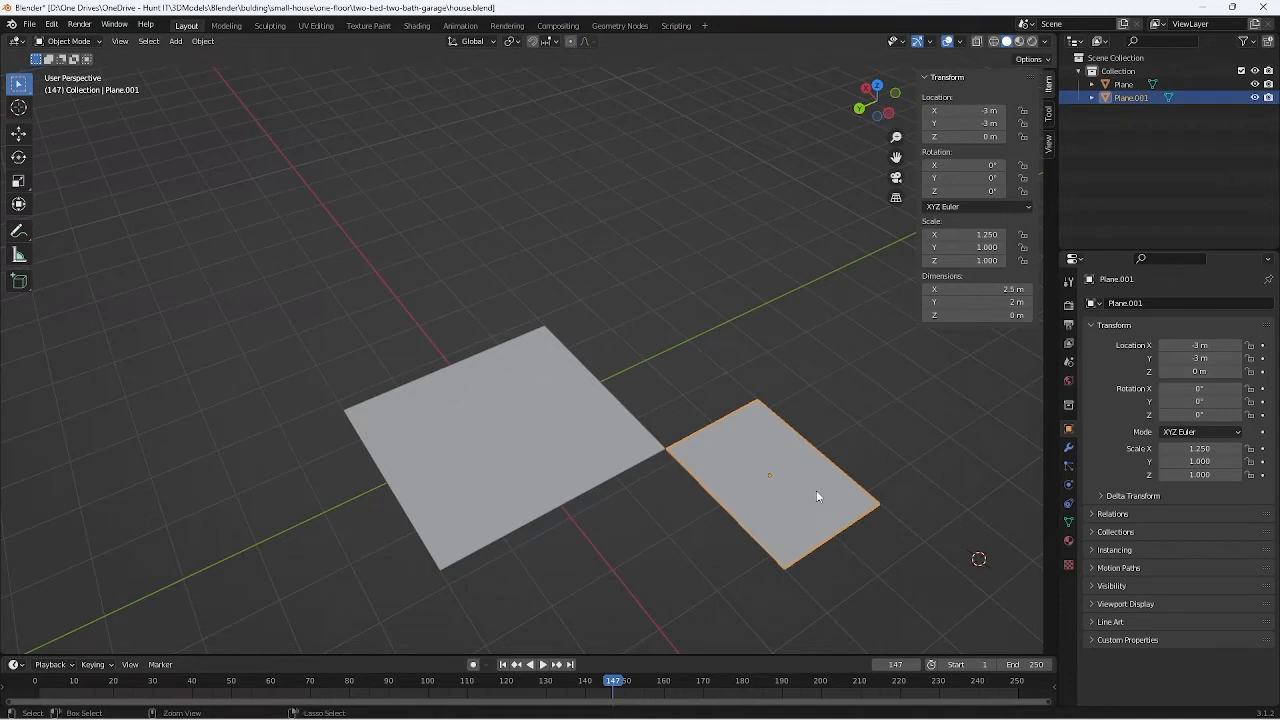
key(ctrl+c)
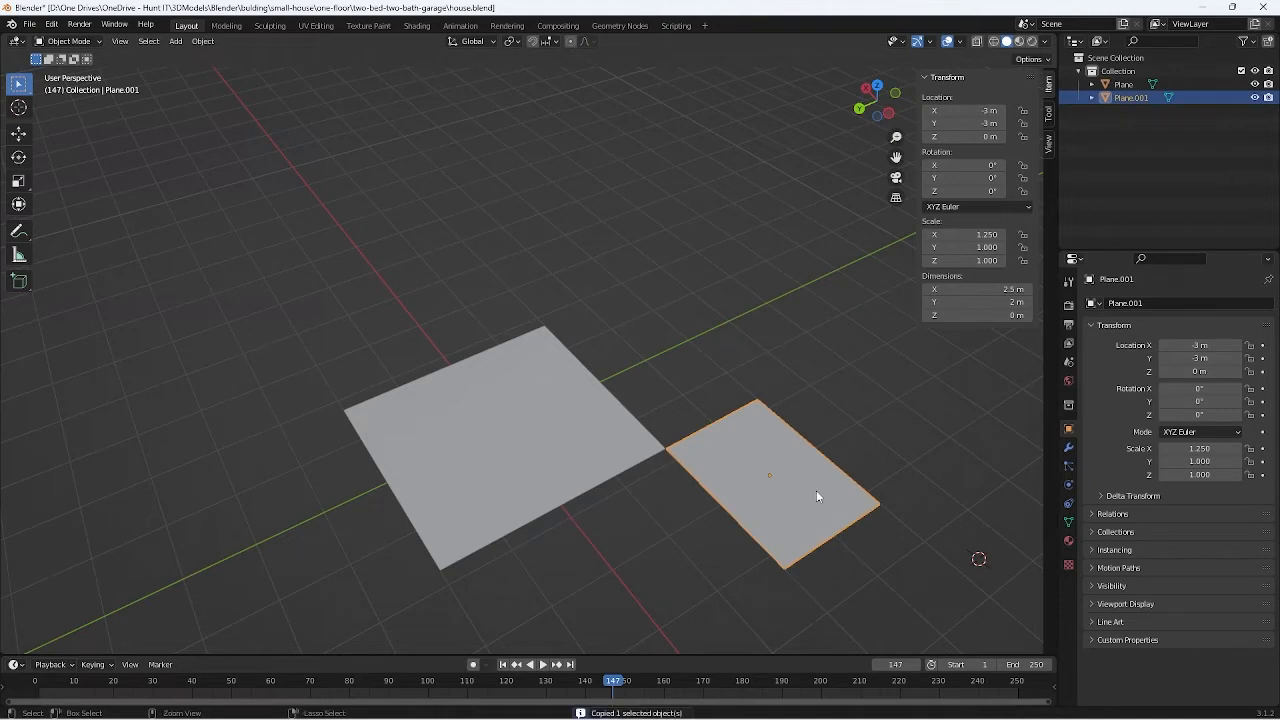
key(ctrl+v)
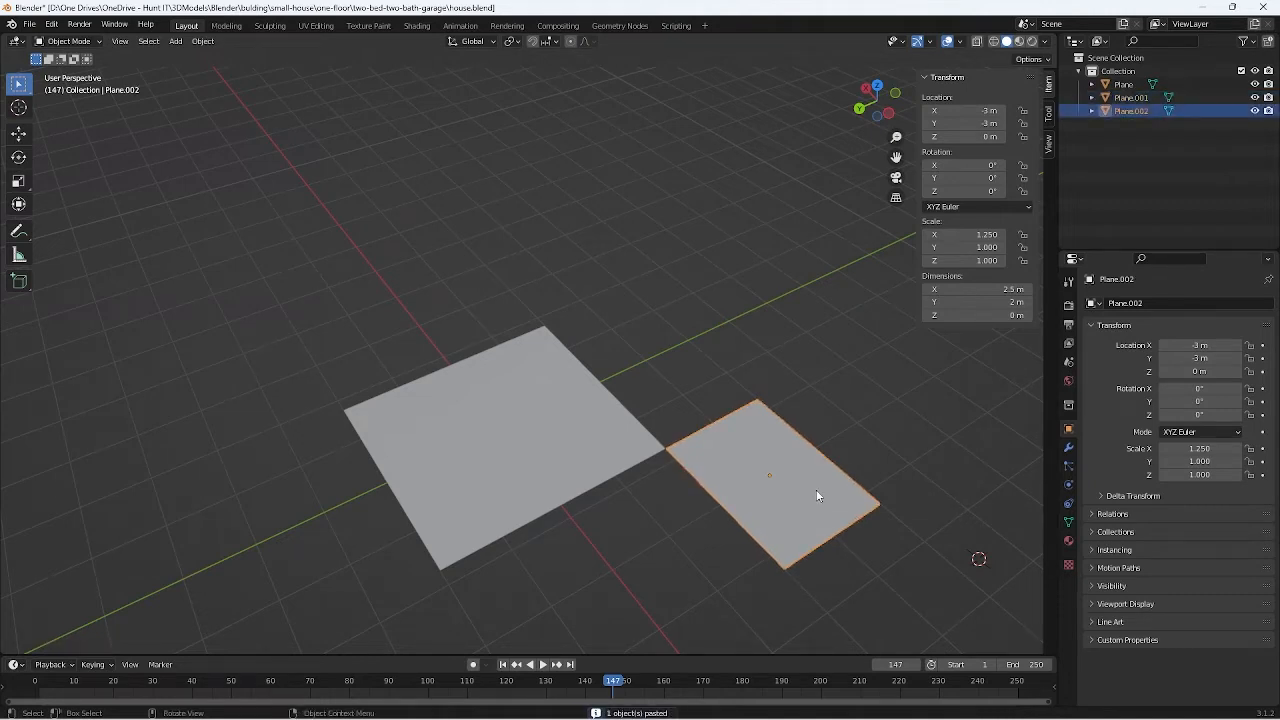
key(g)
key(x)
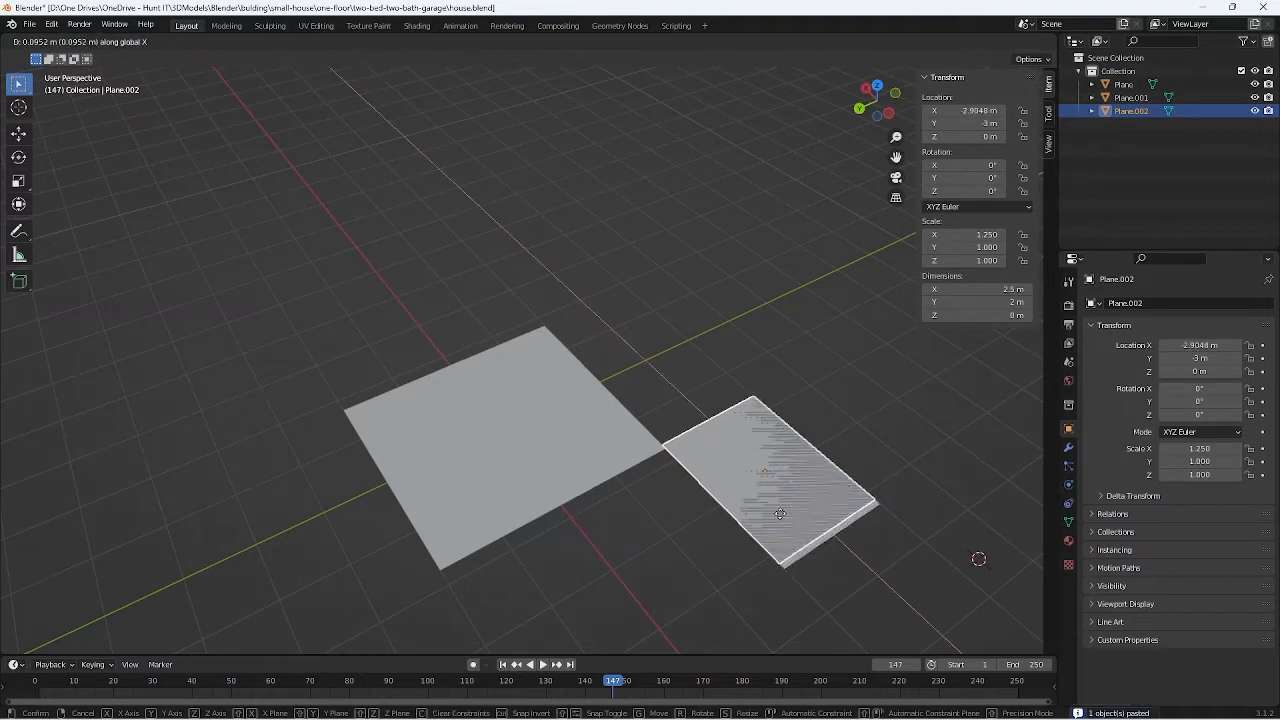
key(y)
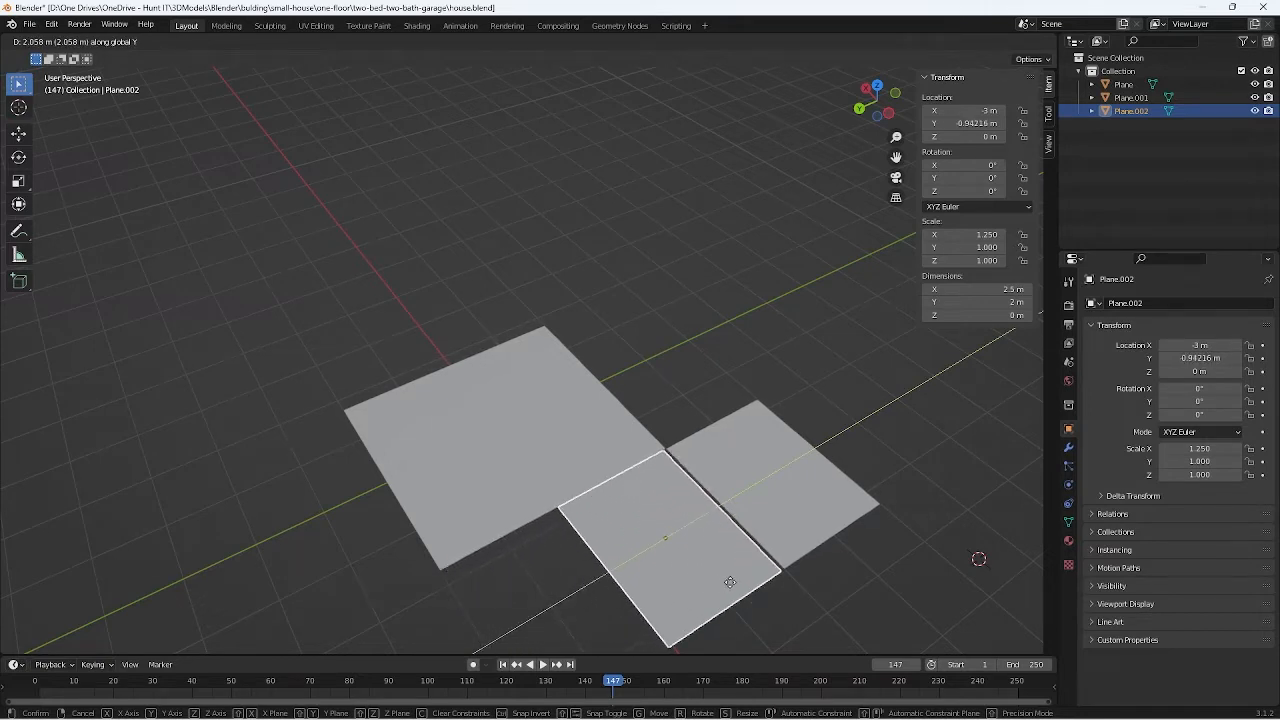
click(676, 492)
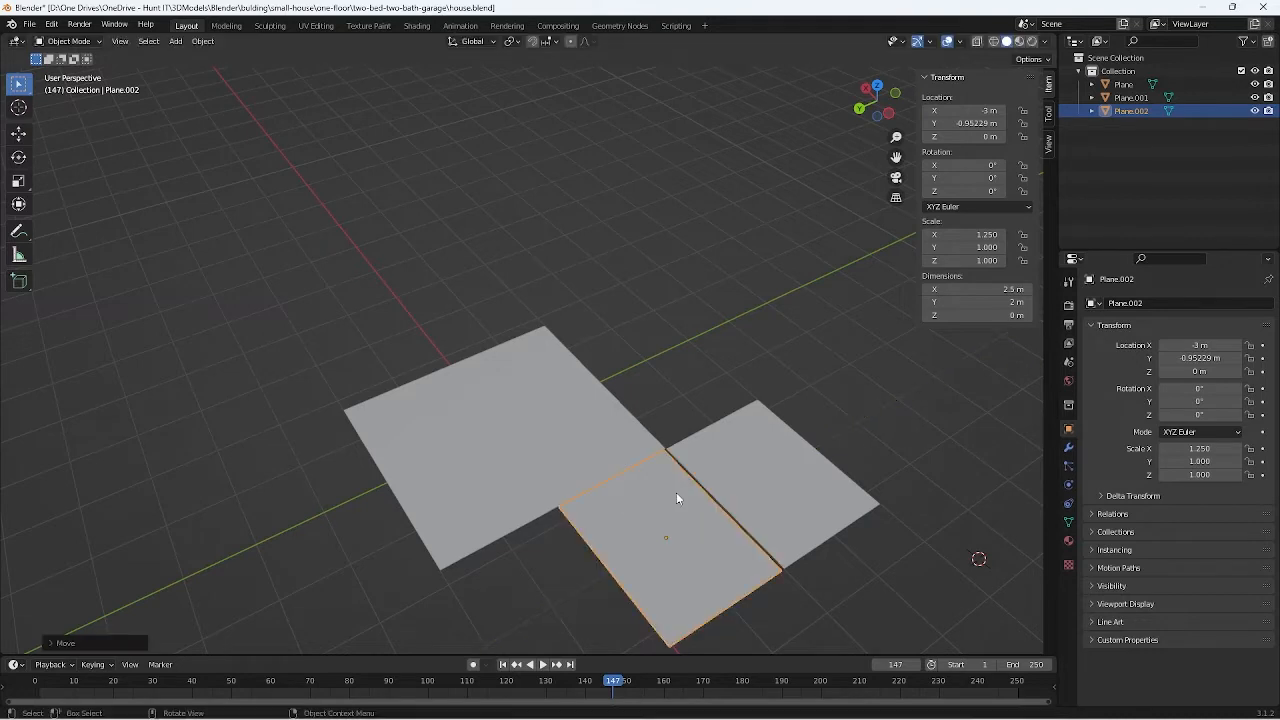
Step: Set the copied plane's dimensions to 3.2 m in X and 3.6 m in Y
scroll(769, 499, down, 3)
scroll(770, 495, down, 1)
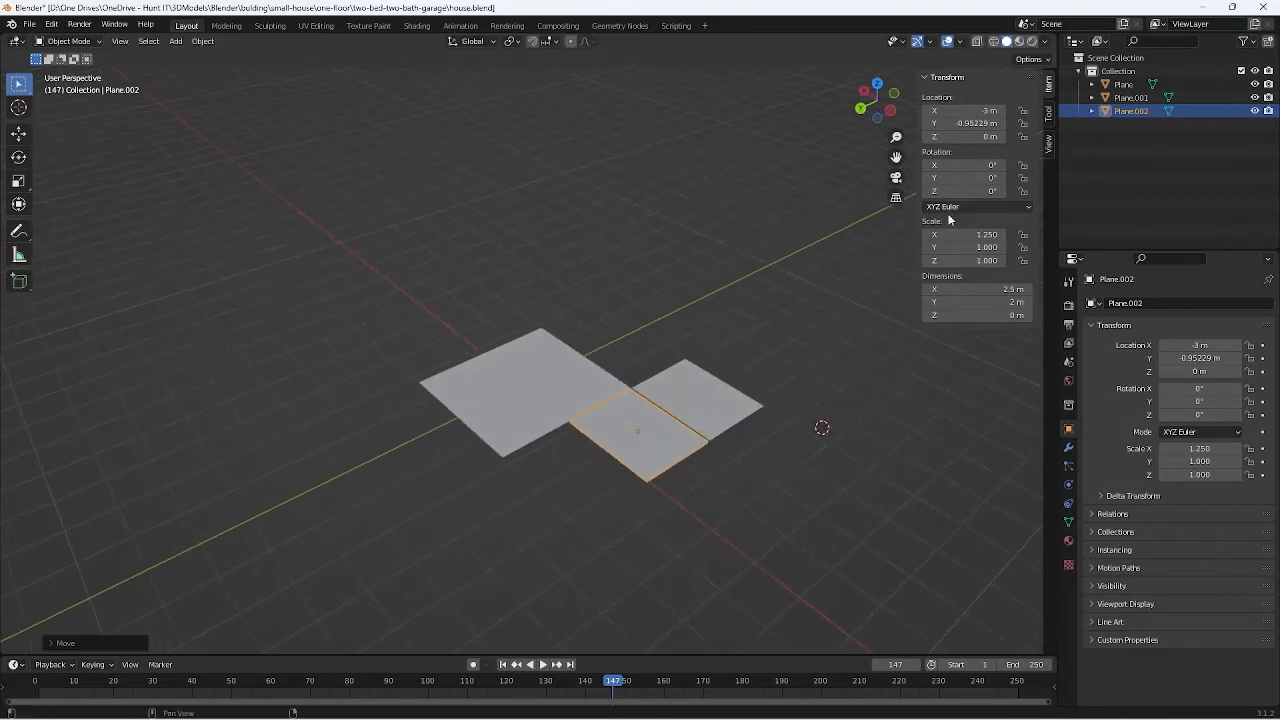
drag(971, 288, 1030, 301)
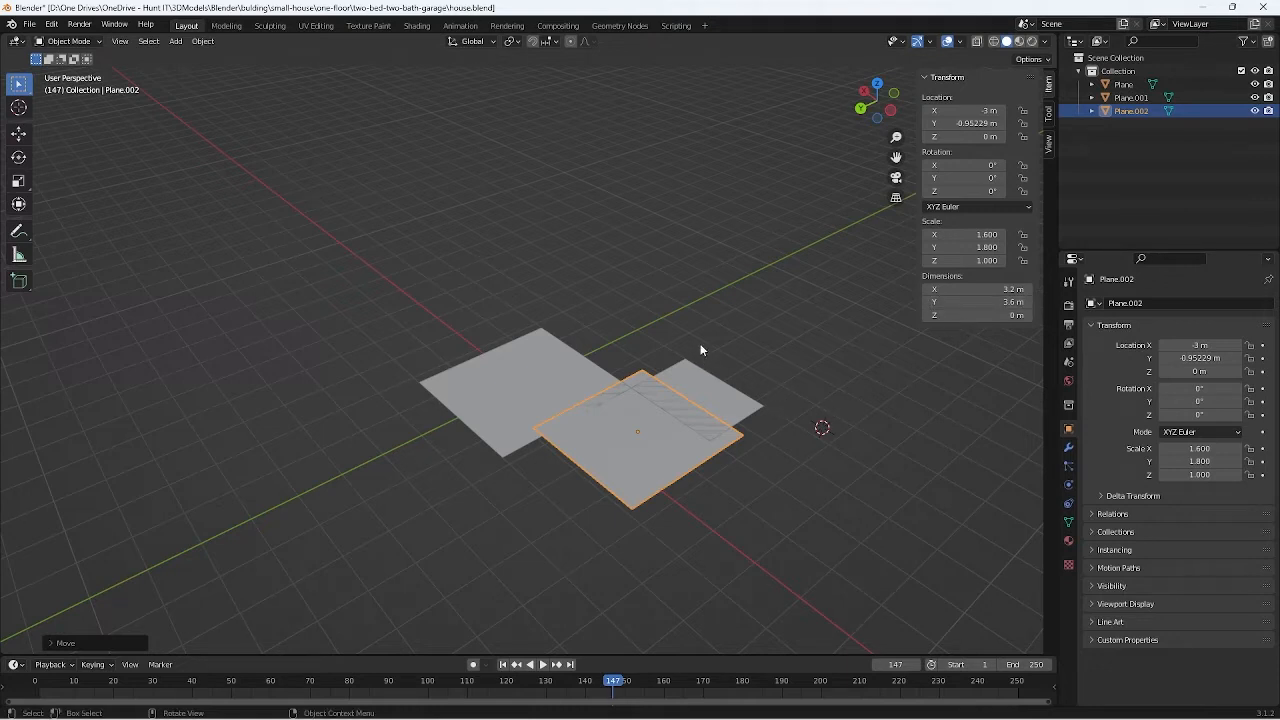
Step: Move the resized plane clear of the other two, to about 0.2 m on Y and -3.59 m on X
key(g)
key(y)
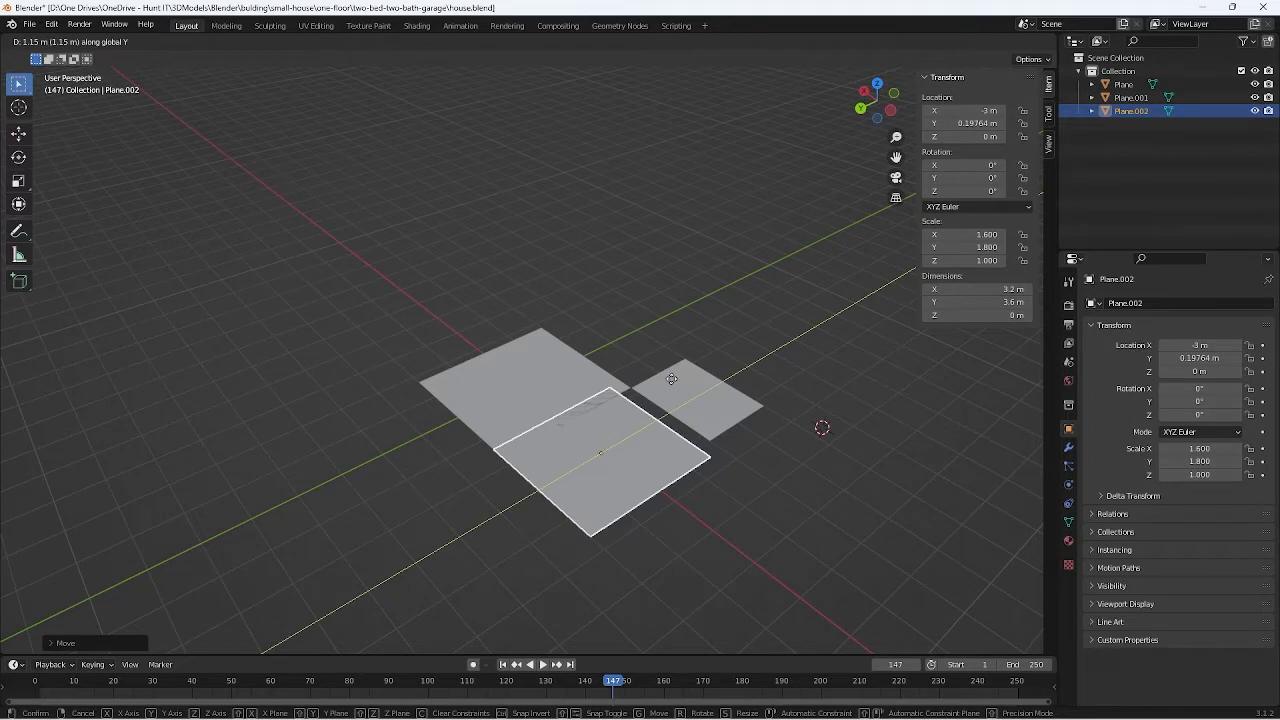
click(672, 379)
key(g)
key(x)
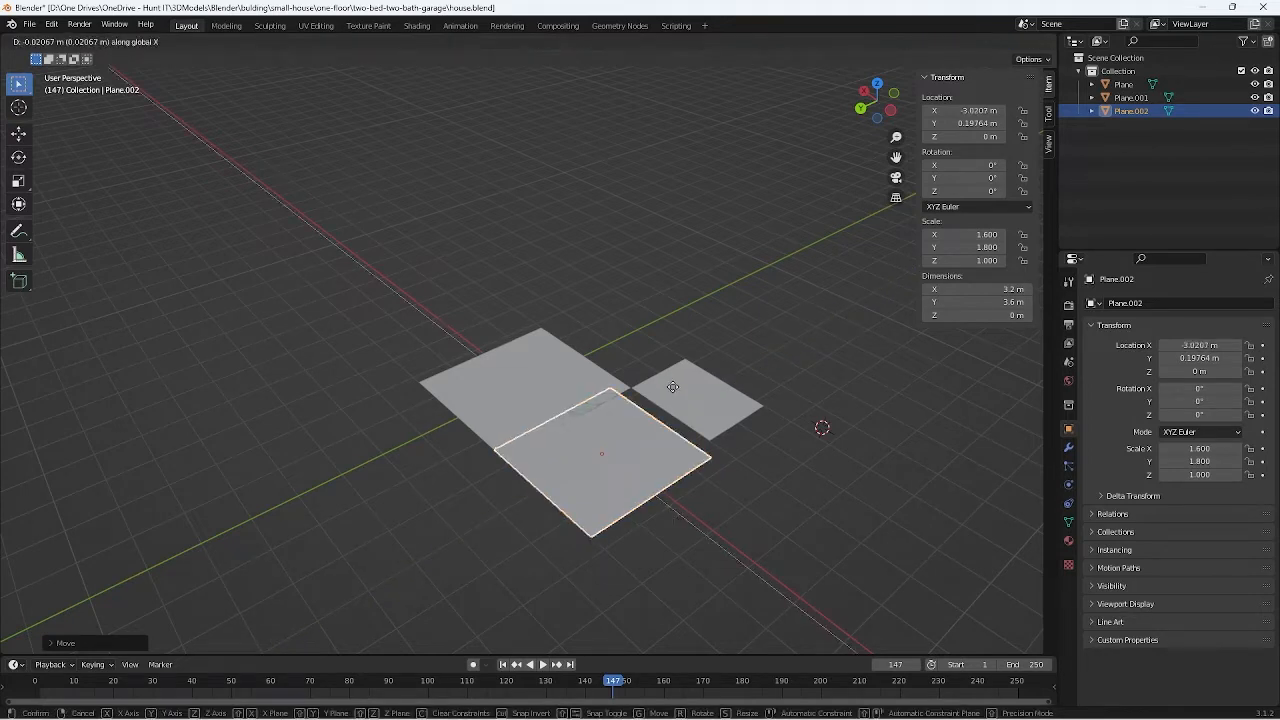
click(687, 401)
Step: Set the selected plane's X dimension to 2.6 m
scroll(729, 451, up, 3)
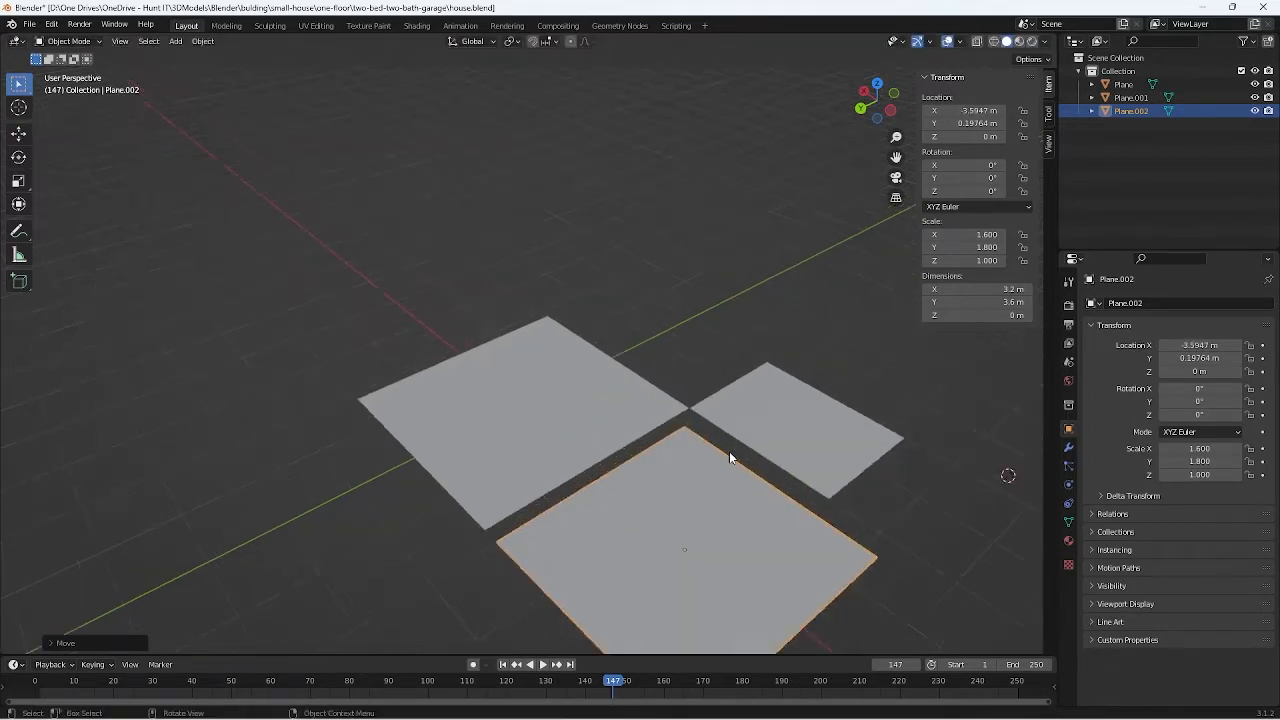
middle_drag(729, 451, 693, 511)
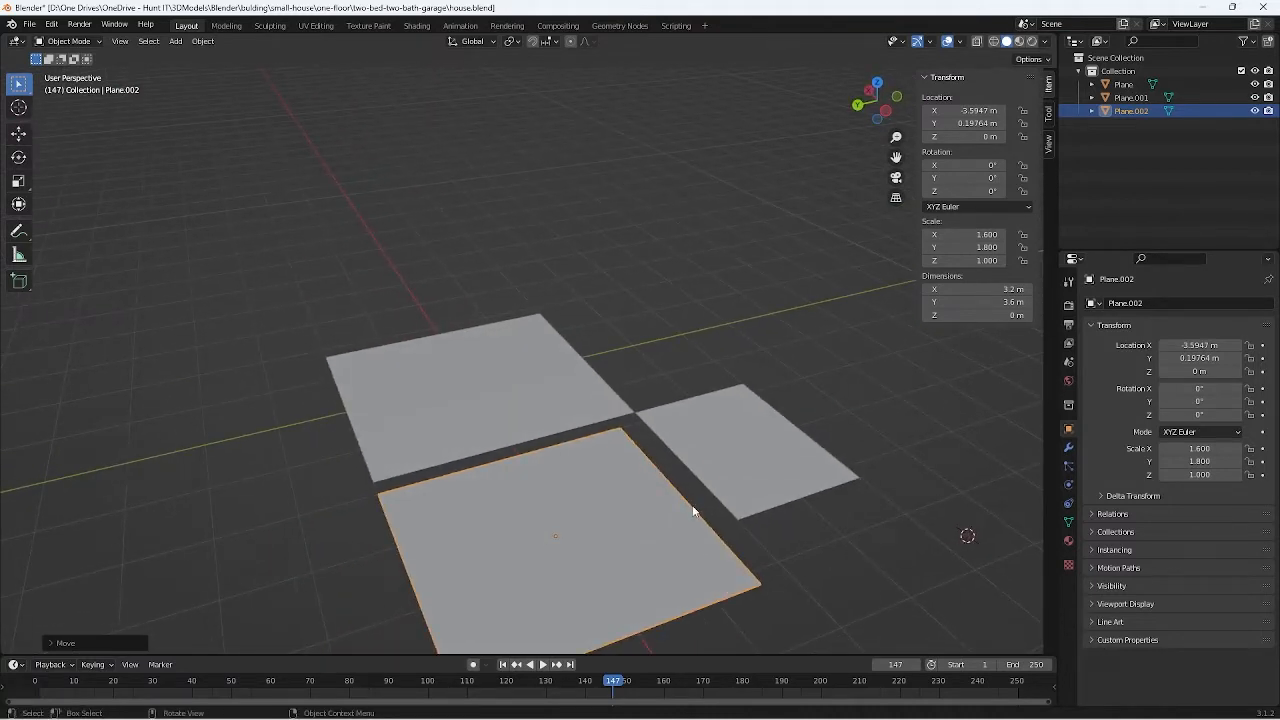
middle_drag(692, 507, 706, 497)
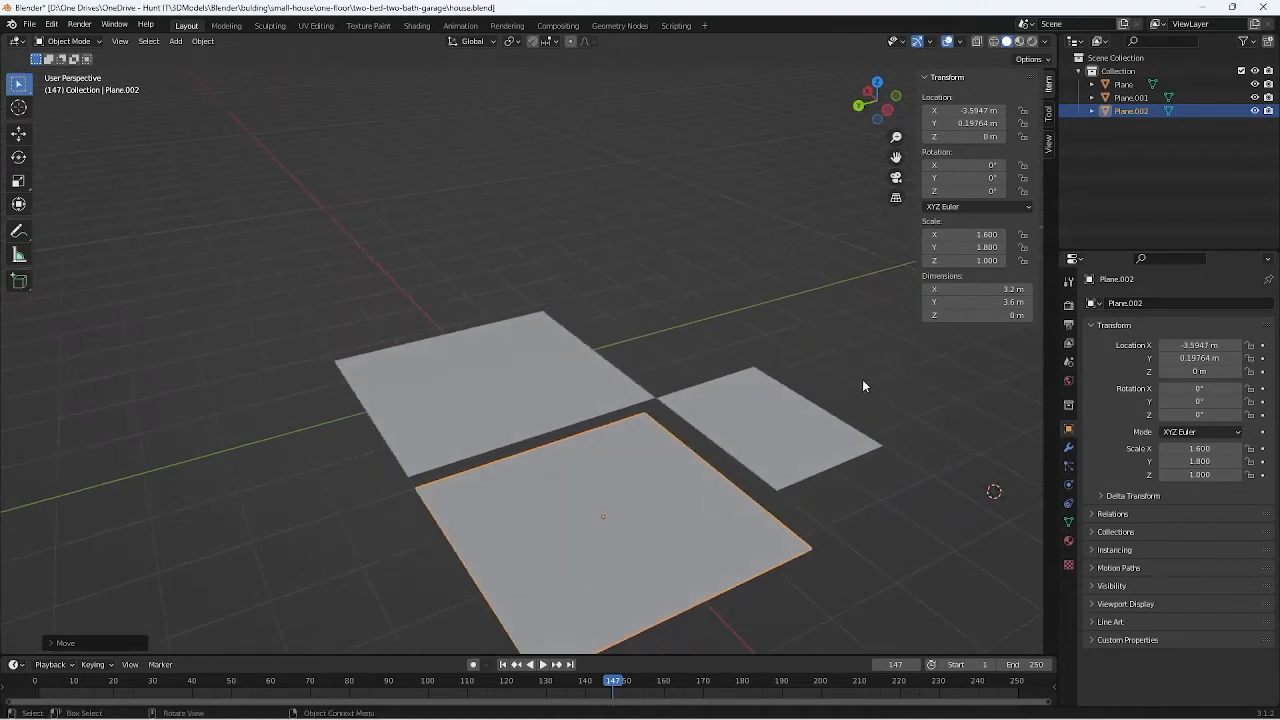
click(1000, 289)
text(3.6)
key(Return)
drag(980, 289, 973, 289)
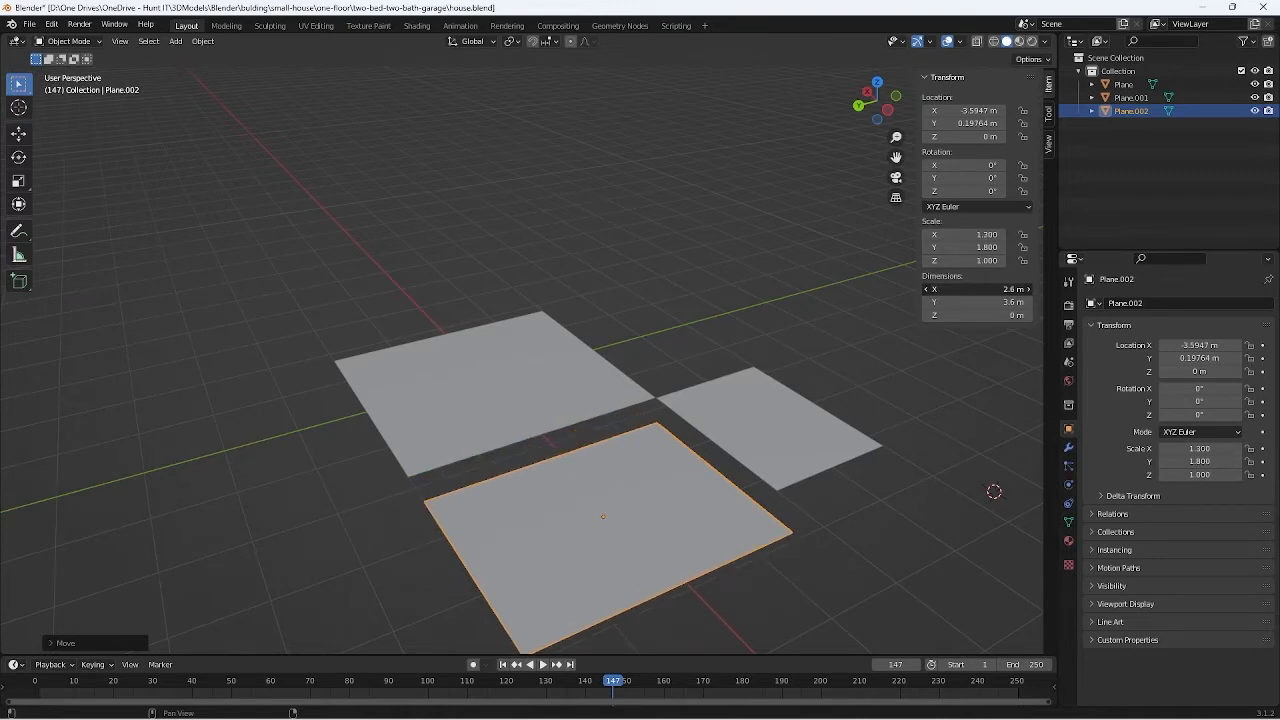
Step: Move the 2.6 m by 3.6 m plane to about 1.13 m on Y and shift it along X towards the large plane
middle_drag(845, 372, 896, 374)
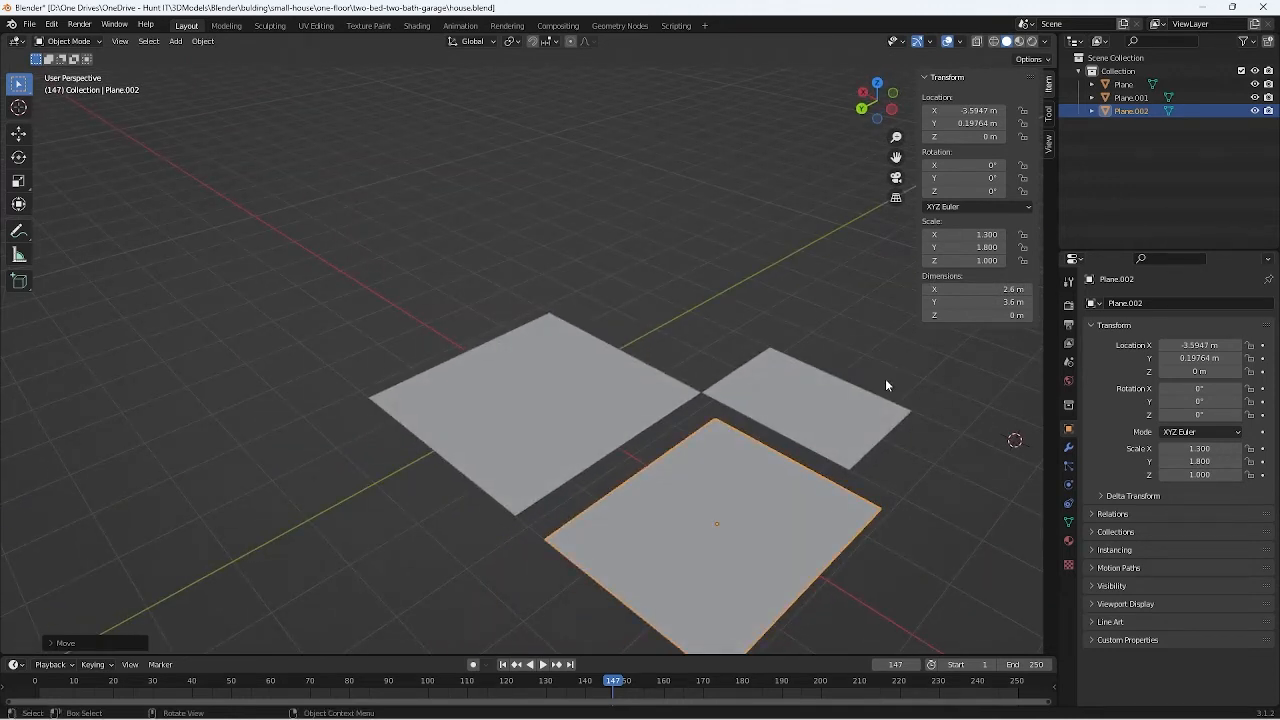
key(g)
key(x)
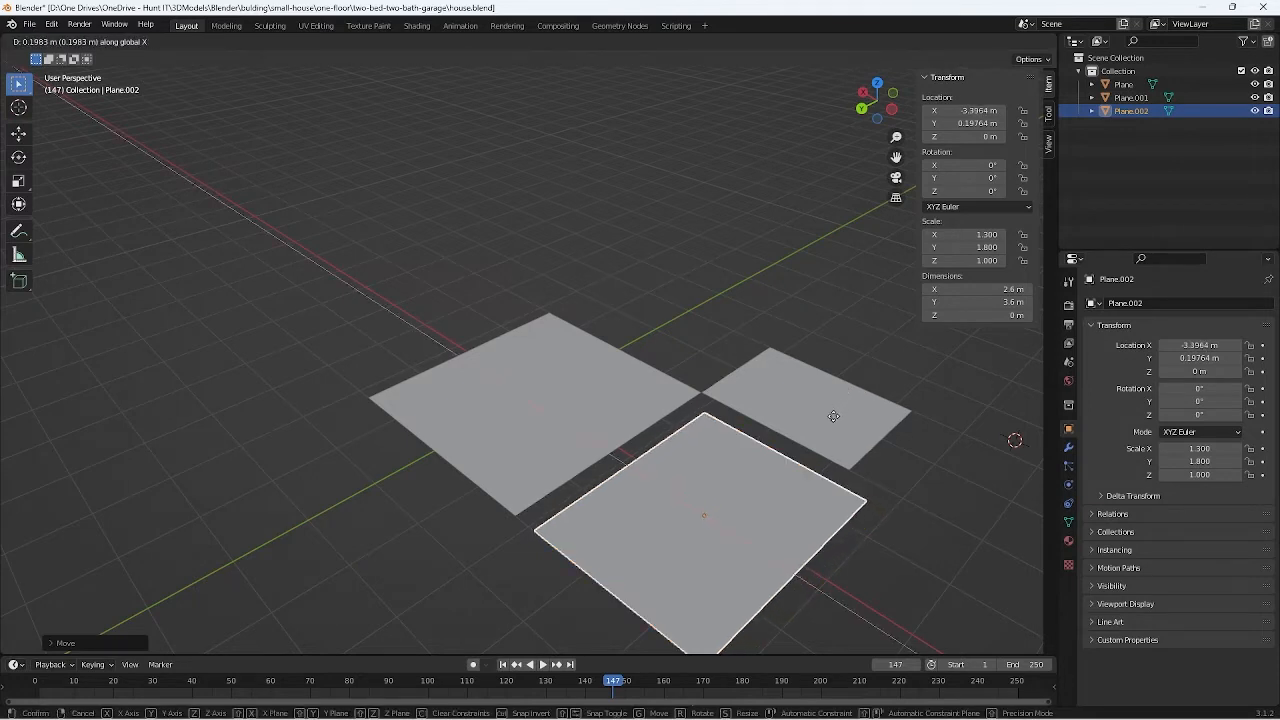
key(y)
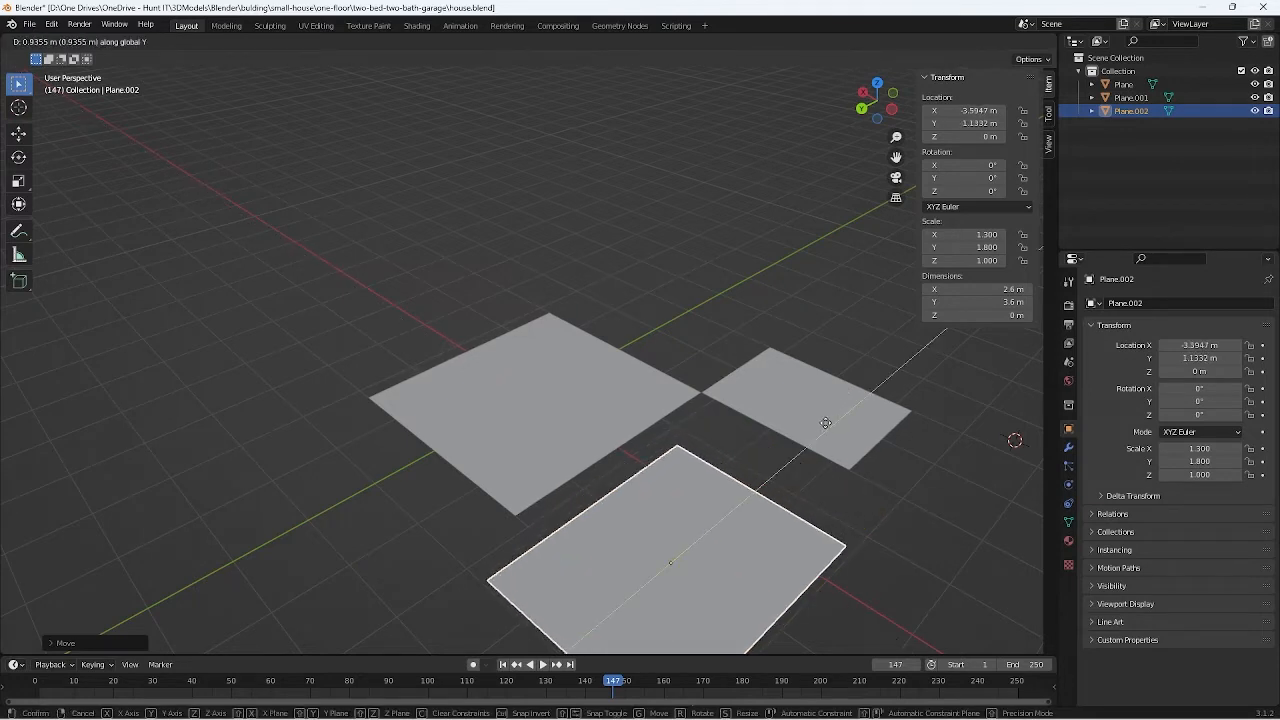
click(825, 422)
key(g)
key(x)
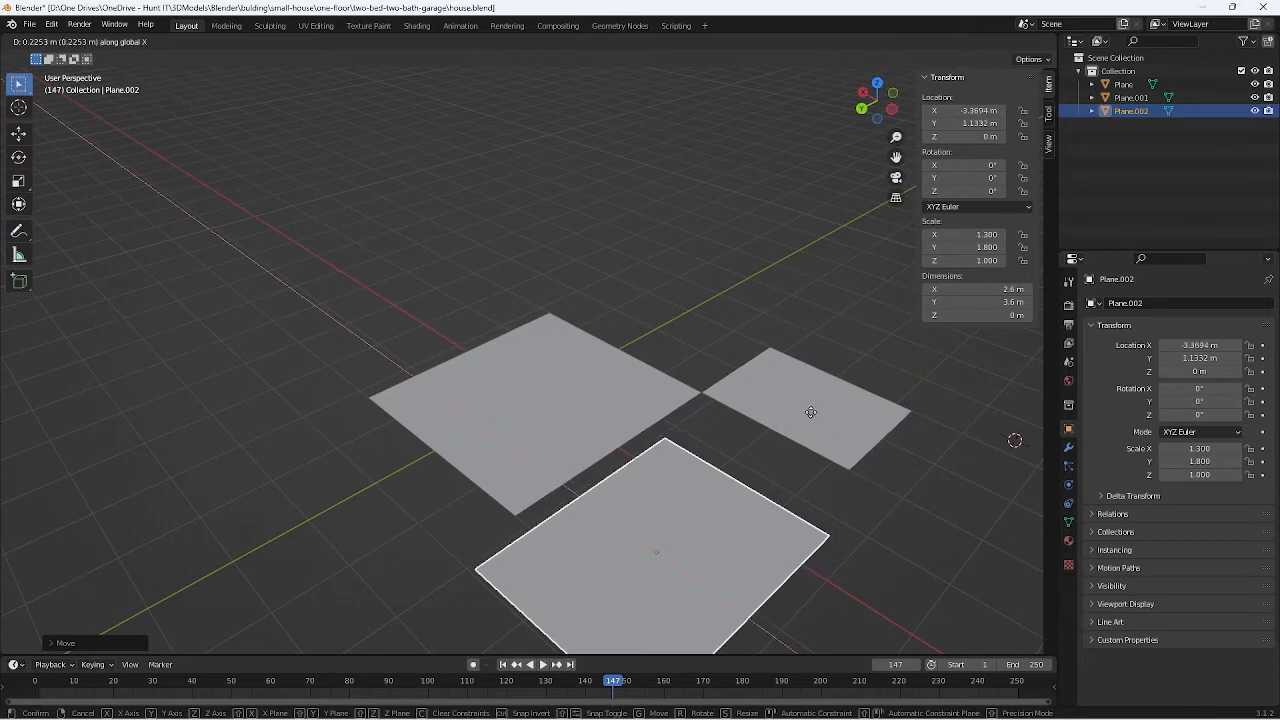
click(806, 409)
Step: Paste another copy of the small 2.5 m by 2 m plane and move it along Y to about -1.71 m
middle_drag(760, 475, 543, 449)
middle_drag(440, 393, 588, 487)
click(674, 432)
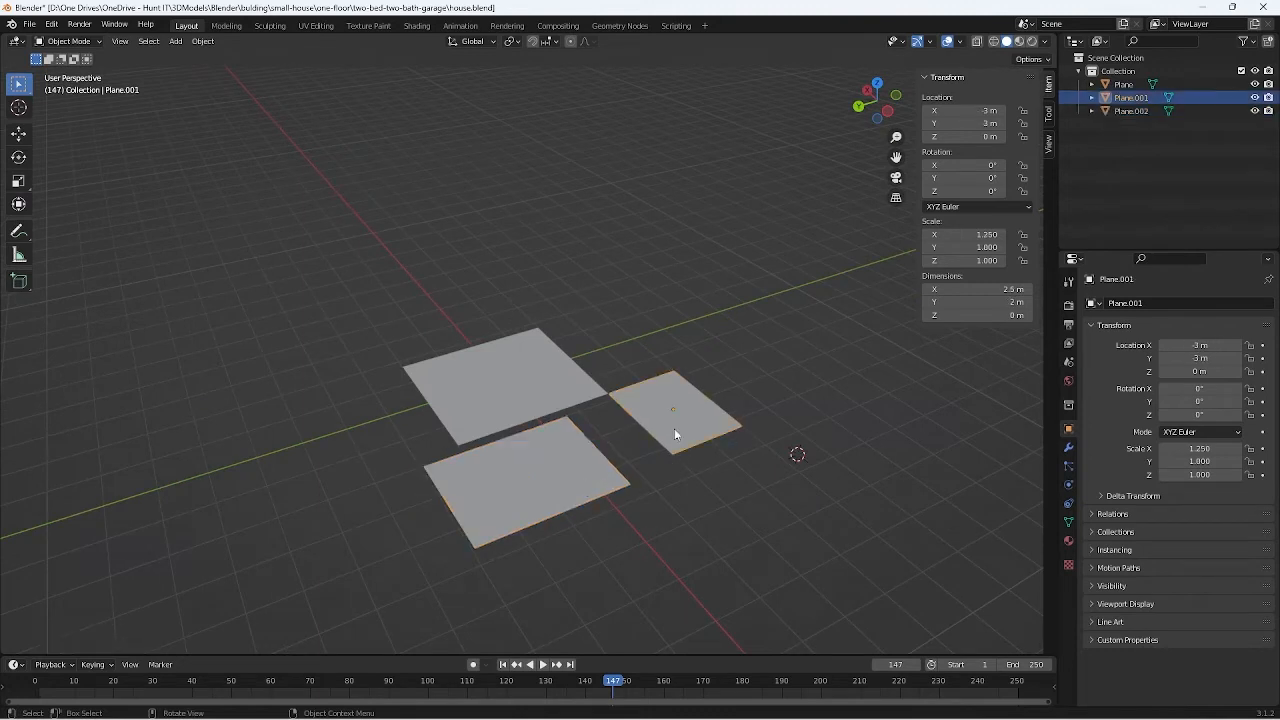
key(ctrl+v)
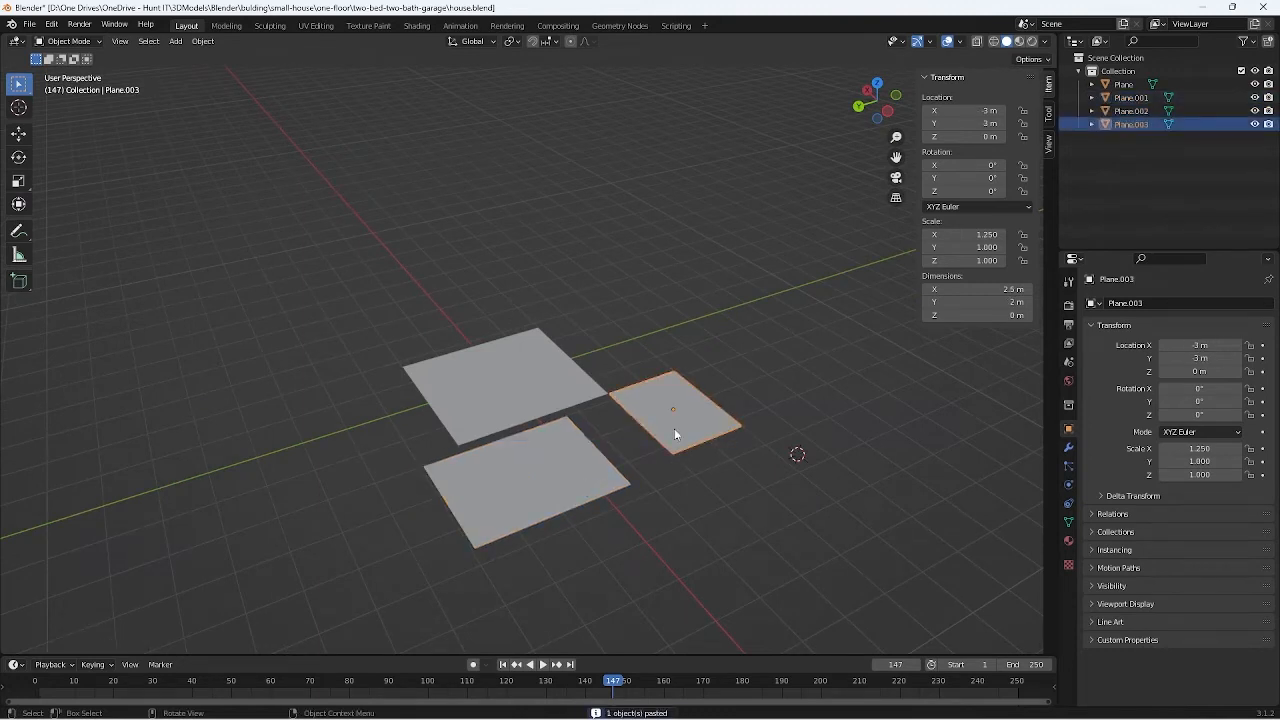
key(g)
key(y)
click(634, 460)
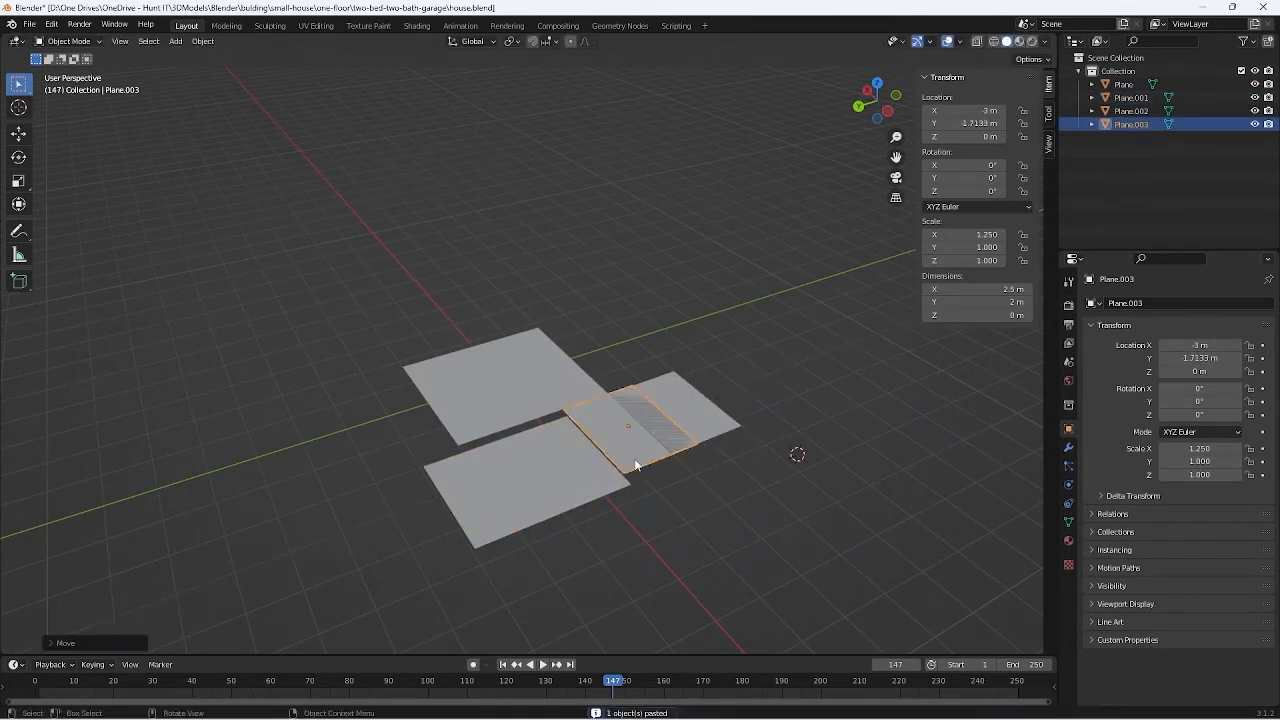
click(970, 289)
text(1.5)
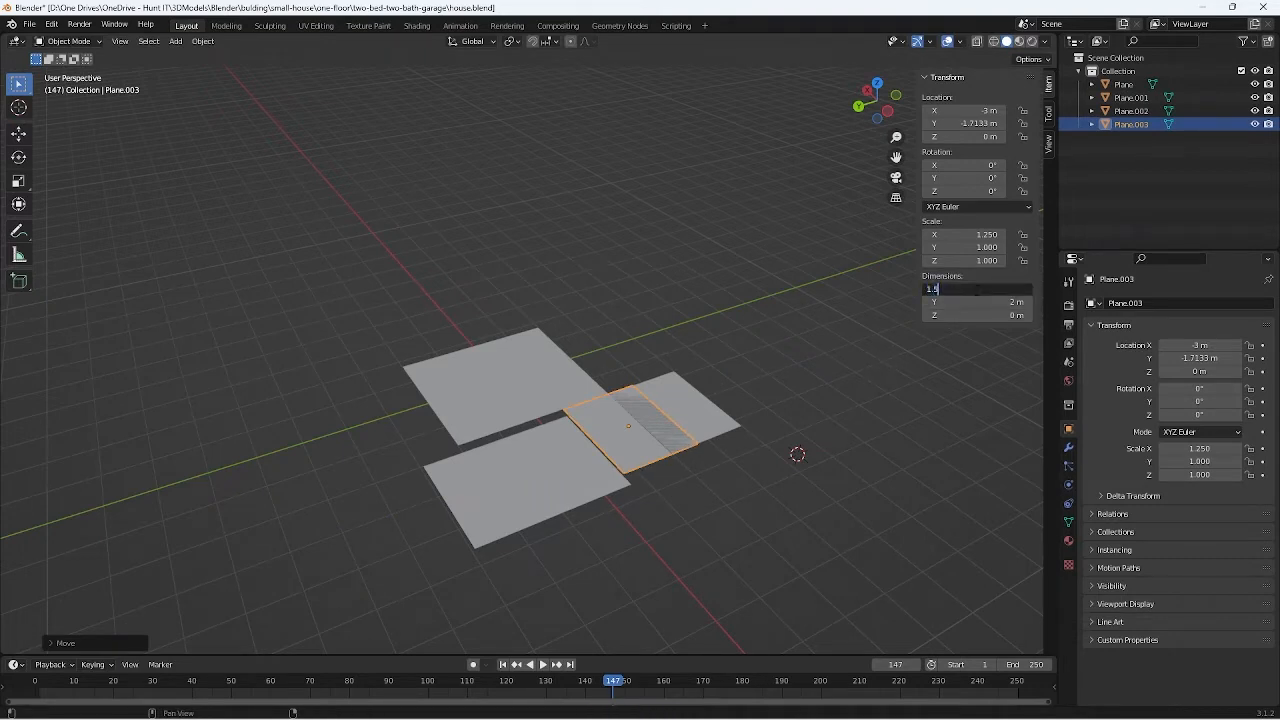
key(Return)
key(ctrl+z)
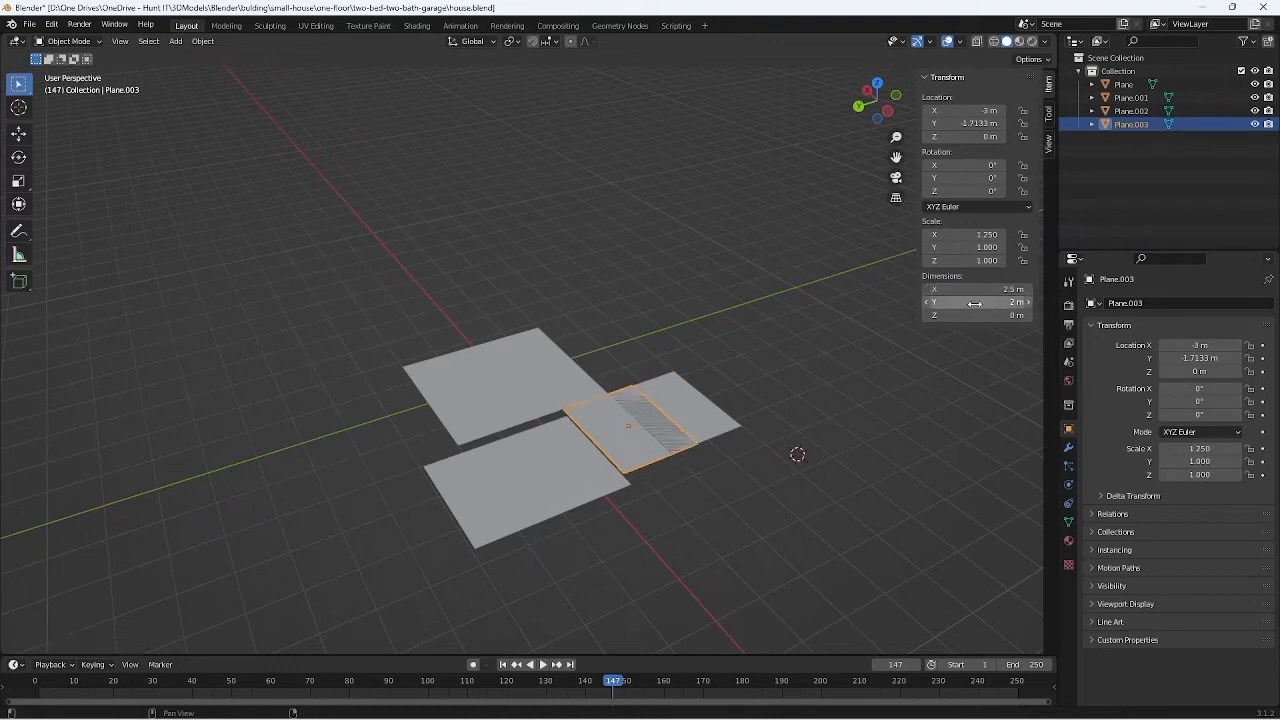
Step: Set the new copy's Y dimension to 1.5 m
click(975, 302)
text(1.5)
key(Return)
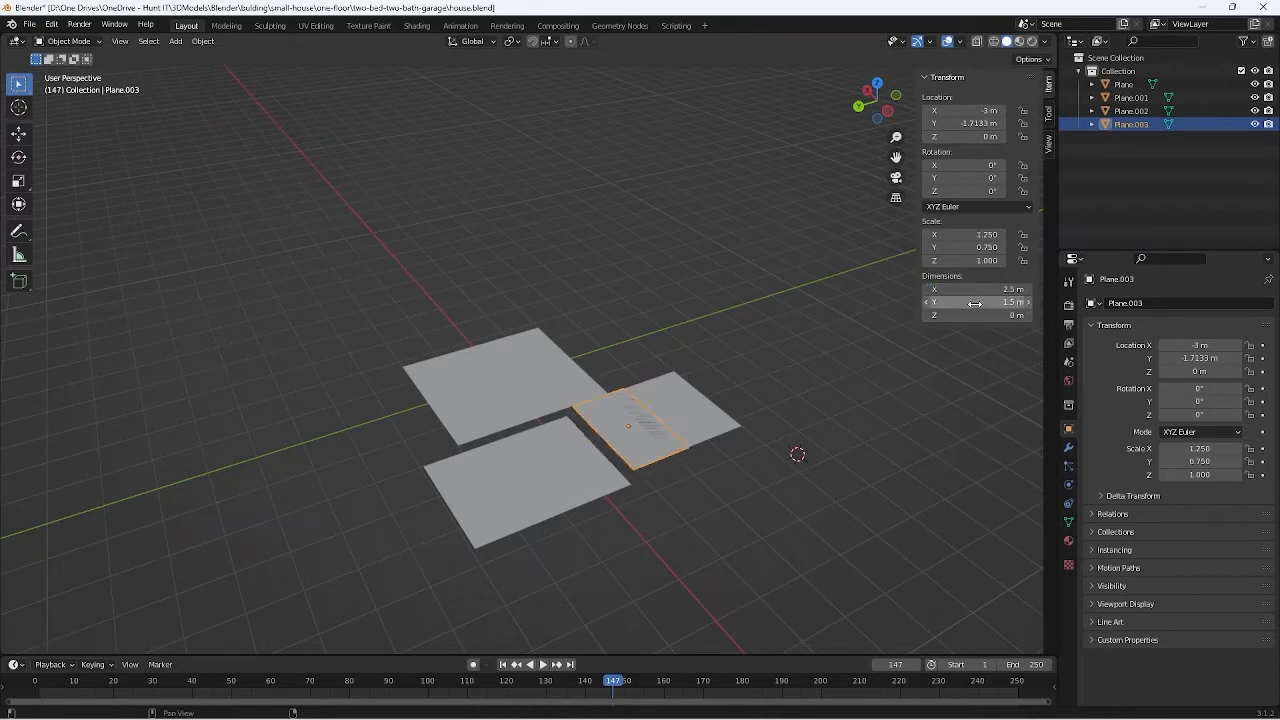
Step: Move the 1.5 m wide plane beside the small plane, to about Y -1.31 m and Z -0.14 m, and set its X location to -3 m
middle_drag(722, 531, 704, 480)
scroll(688, 502, up, 2)
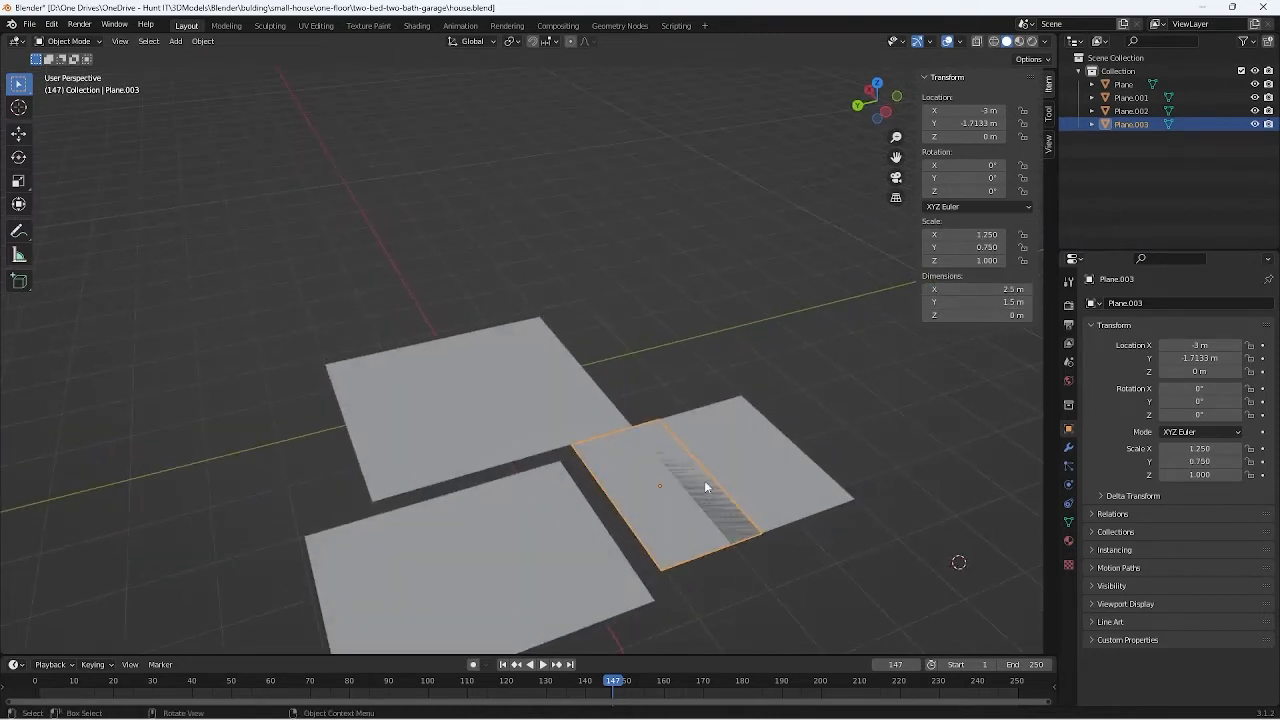
key(g)
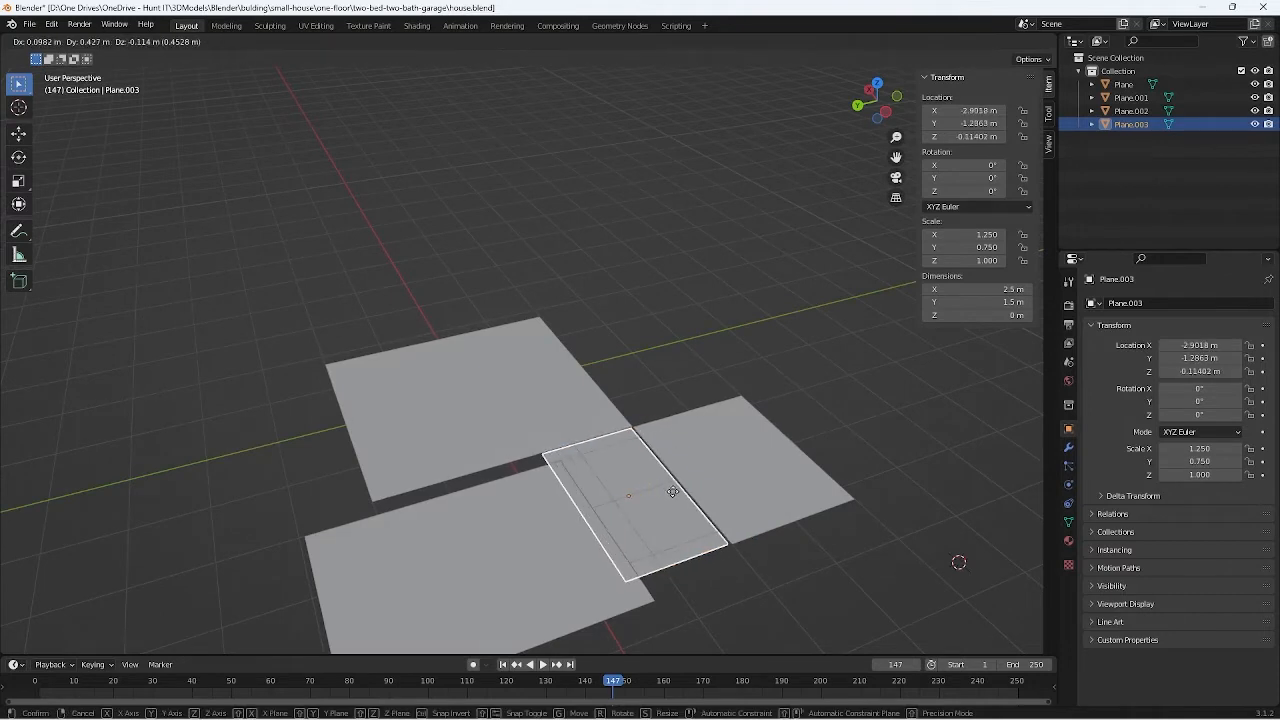
click(677, 497)
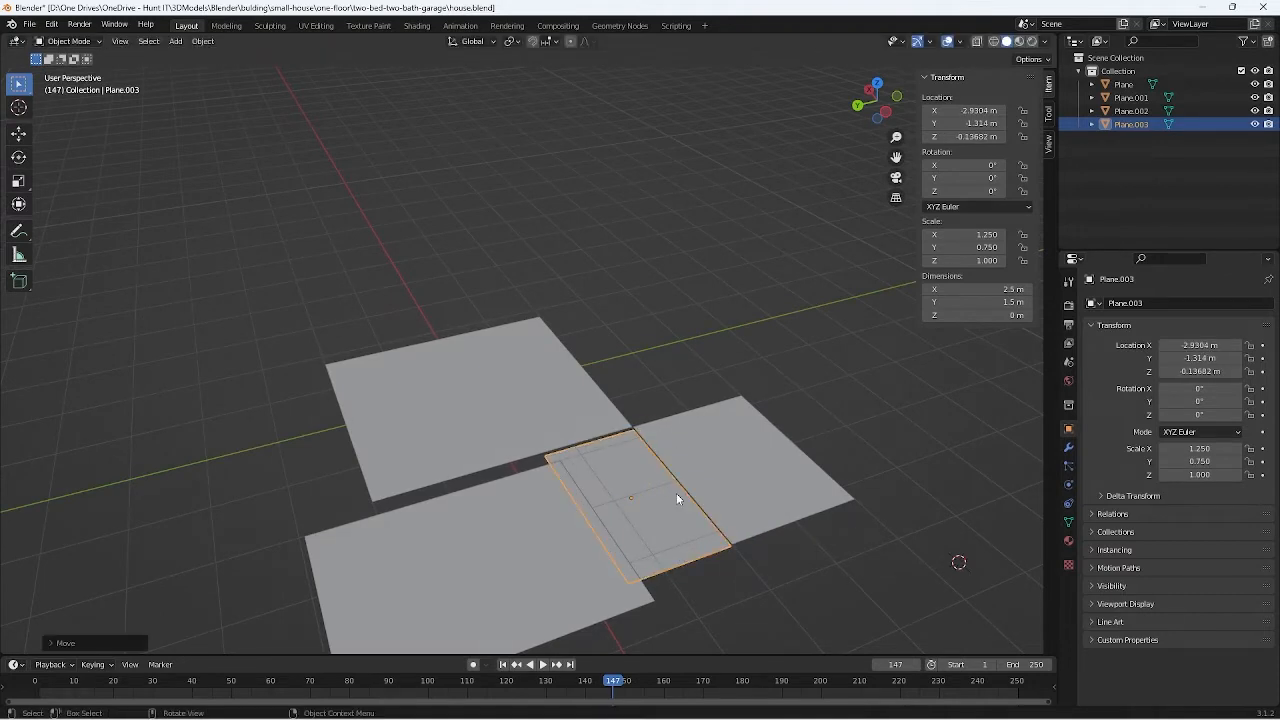
double_click(963, 110)
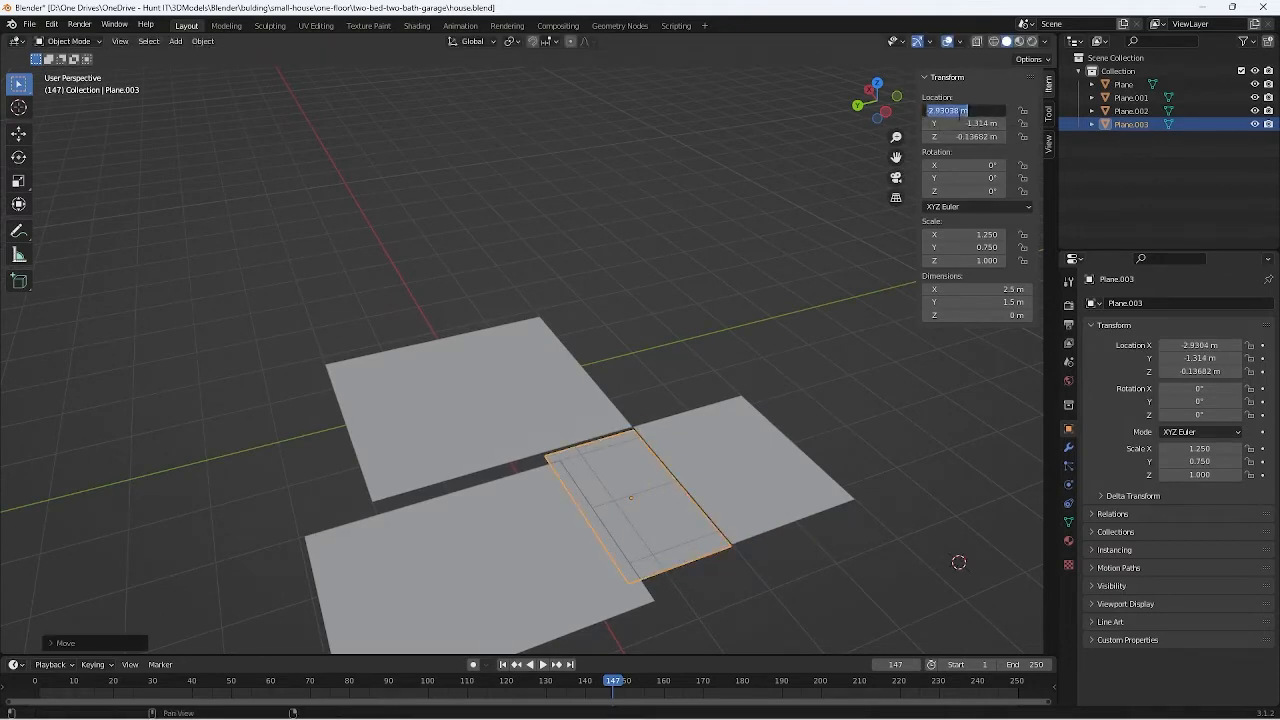
text(-3)
key(Tab)
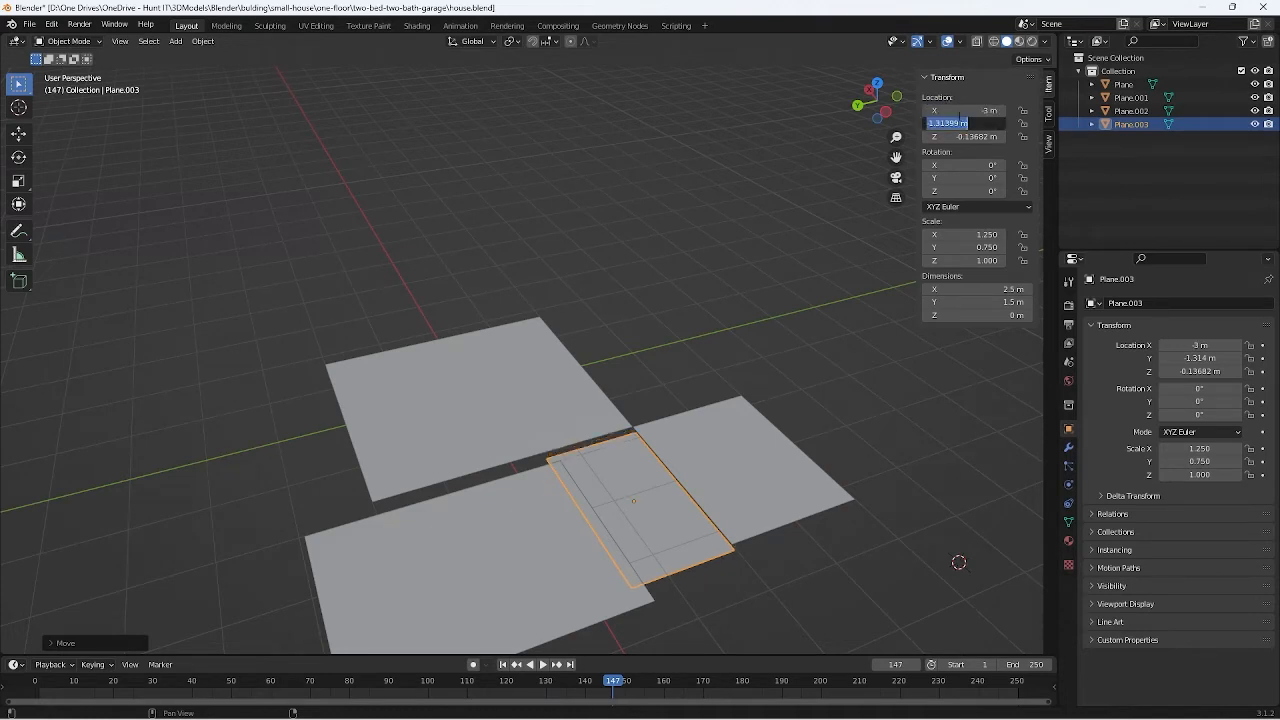
text(-1.3)
key(Tab)
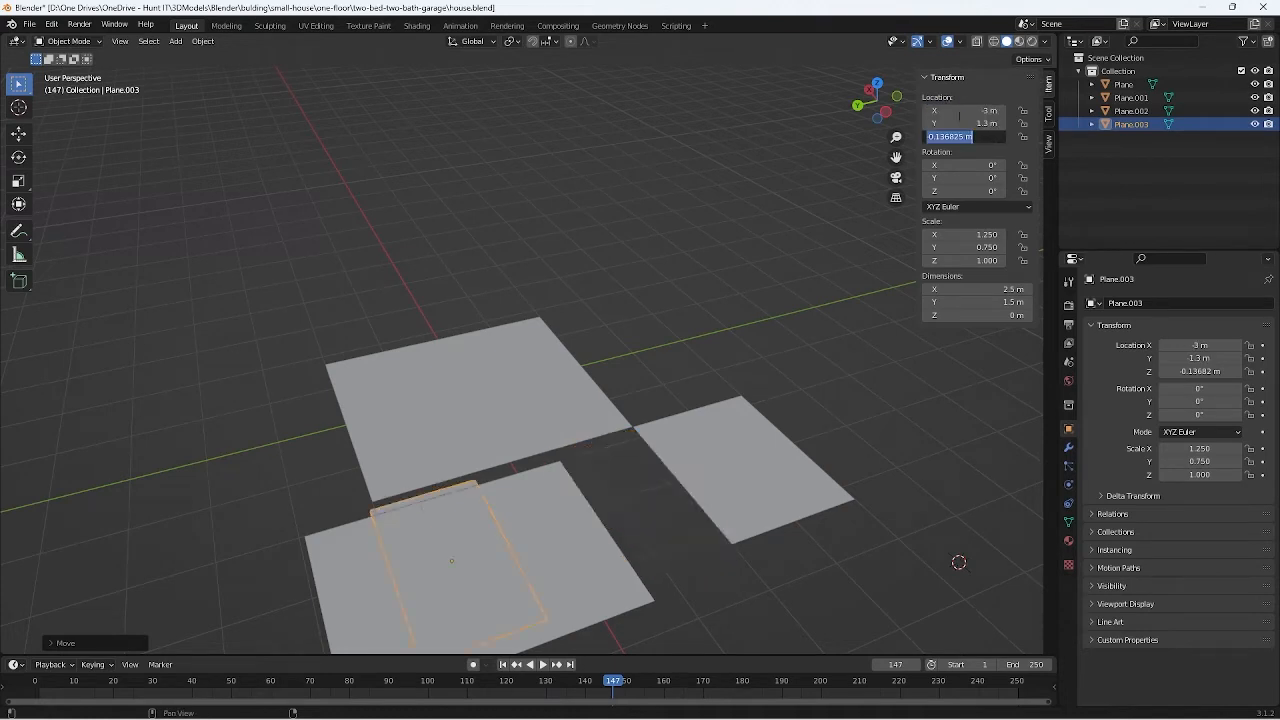
click(813, 271)
key(ctrl+z)
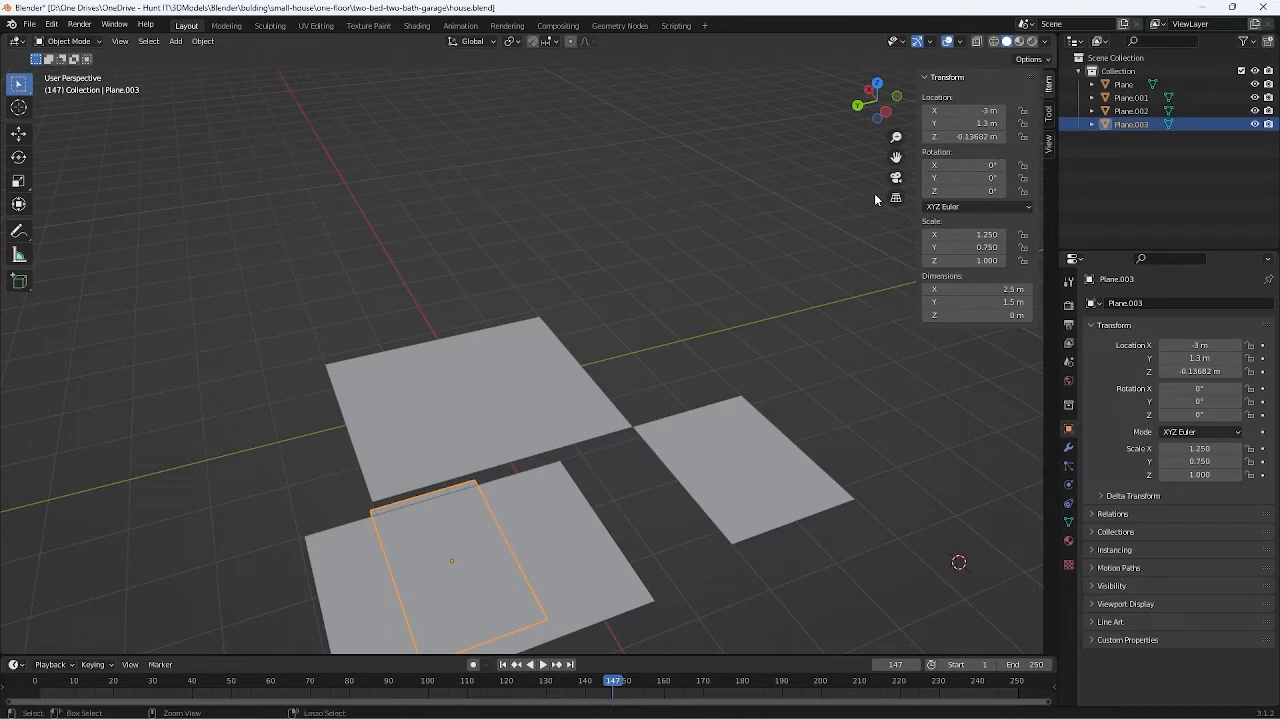
key(ctrl+z)
Step: Set the 1.5 m wide plane's Z location to -0.1 m
click(976, 137)
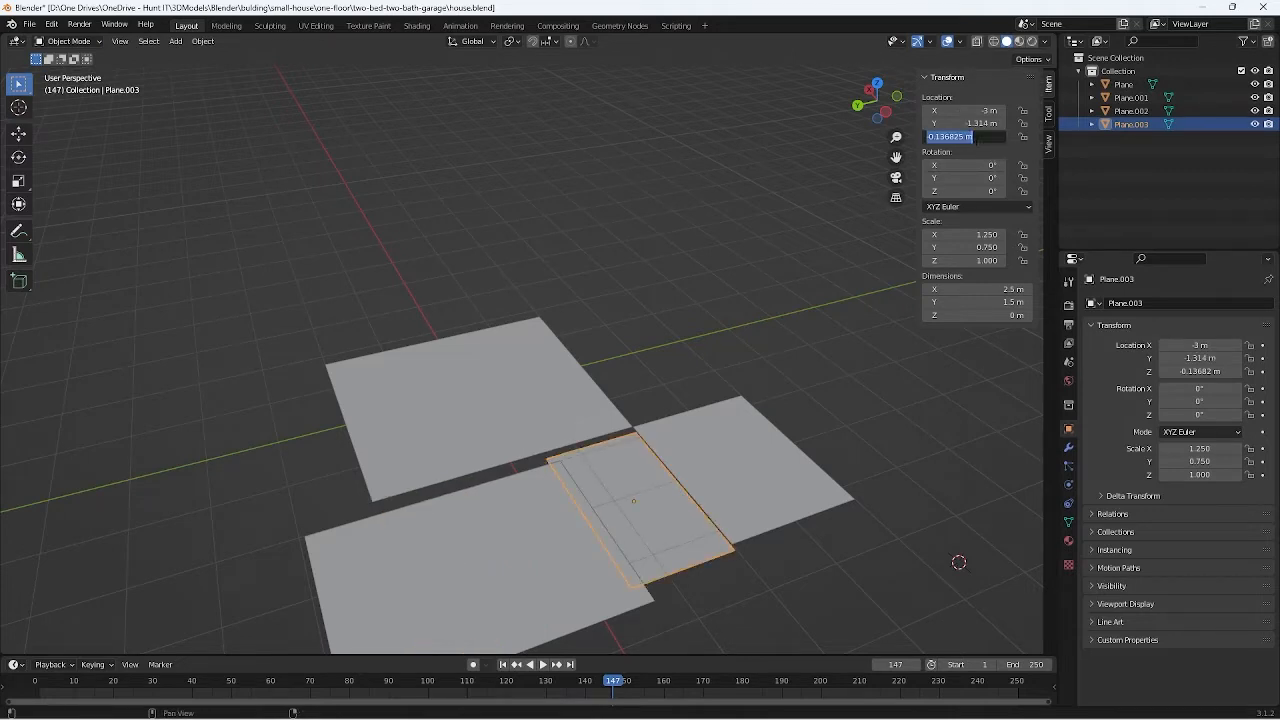
key(BackSpace)
text(-0.1)
key(Return)
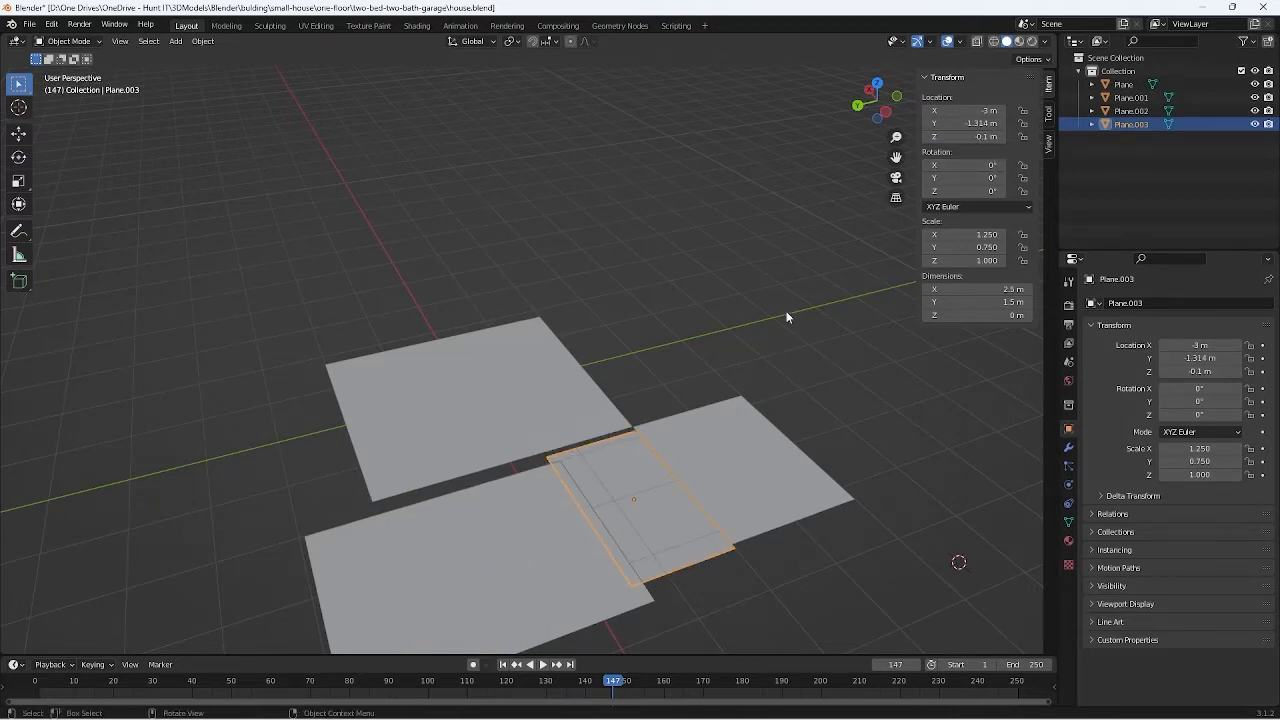
Step: Move the 2.6 m by 3.6 m plane to about X -3.15 m and Y 1.46 m, away from the 1.5 m wide plane
click(490, 545)
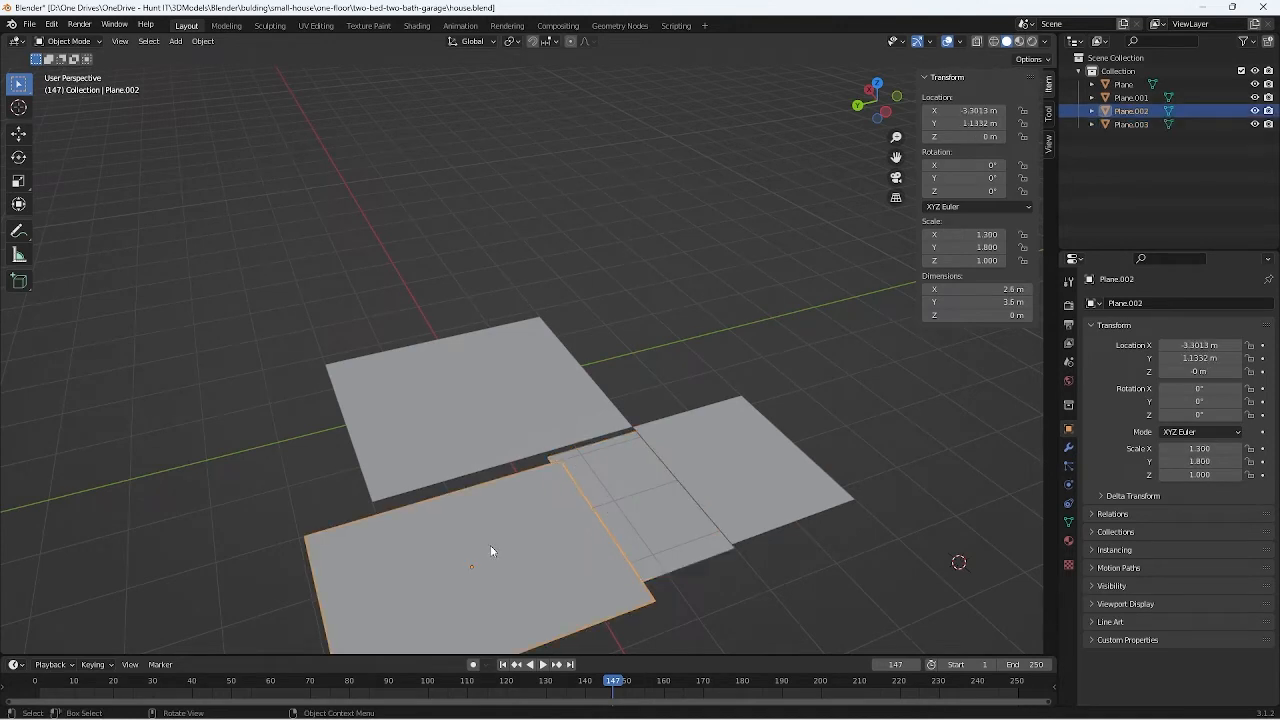
key(g)
key(x)
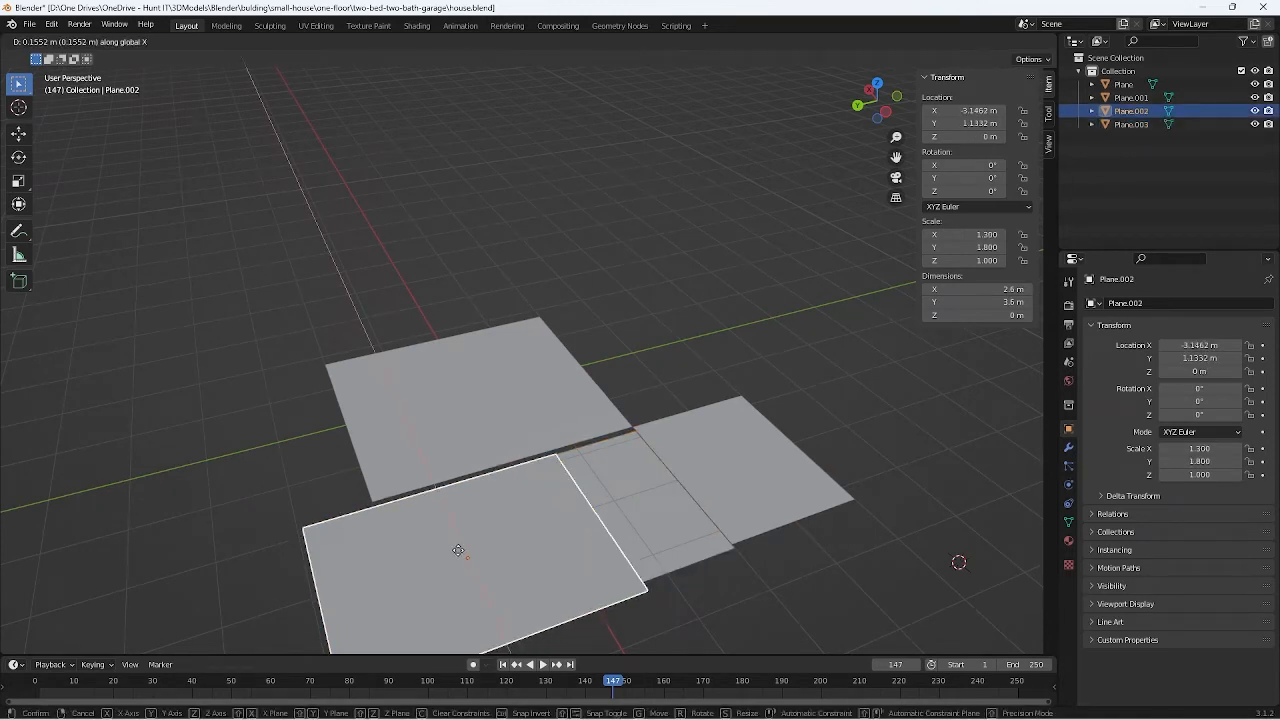
click(458, 551)
key(g)
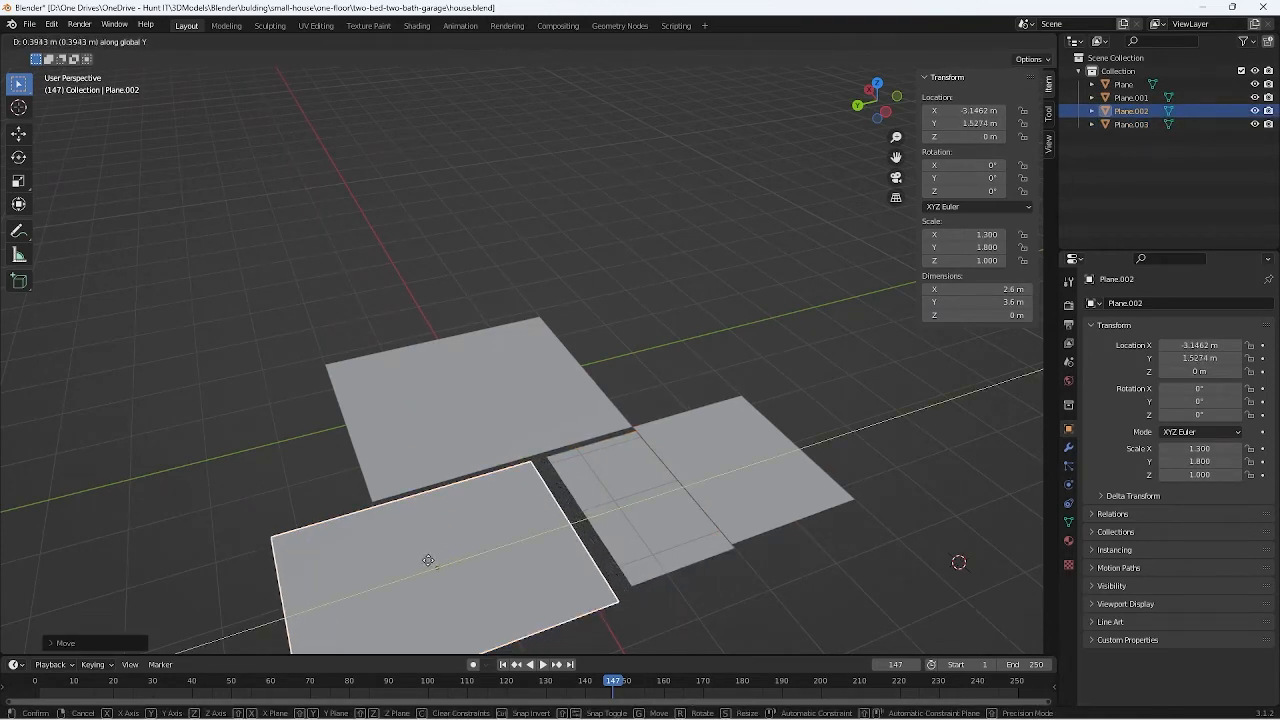
click(432, 551)
Step: Move the 2.5 m by 1.5 m plane along Y to about -1.22 m, between its two neighbouring planes
click(617, 500)
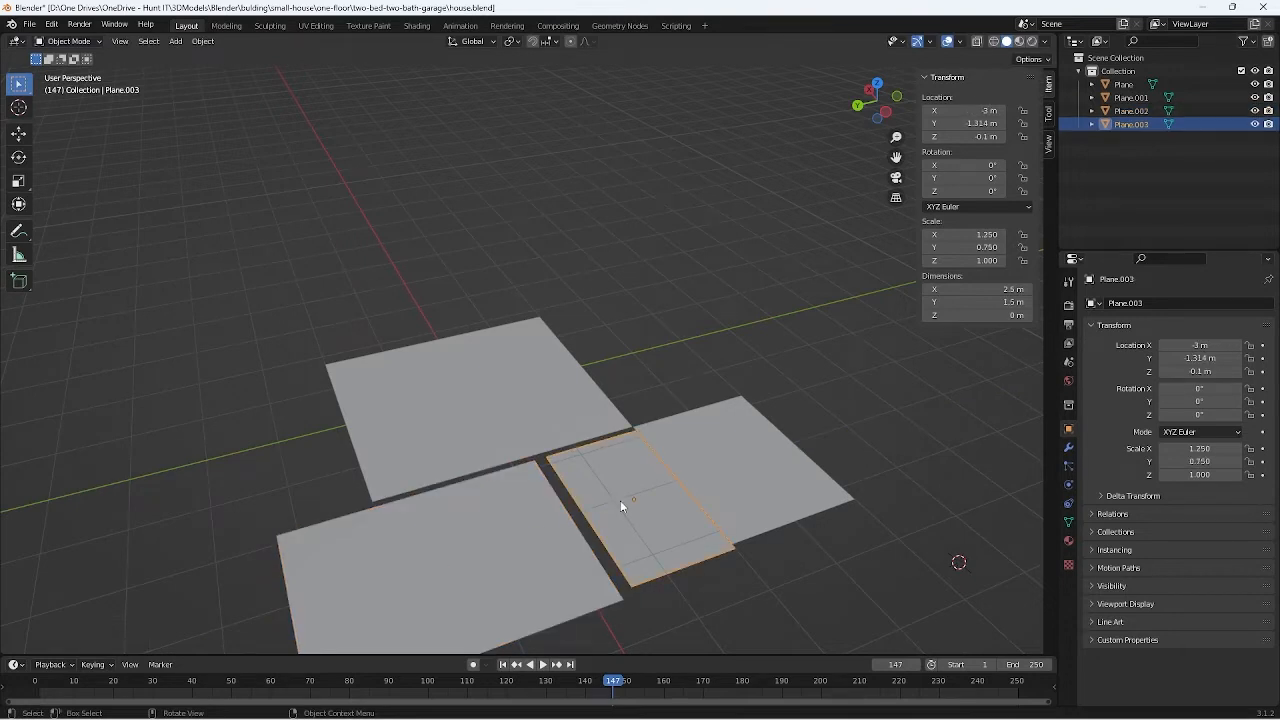
key(g)
key(y)
click(712, 487)
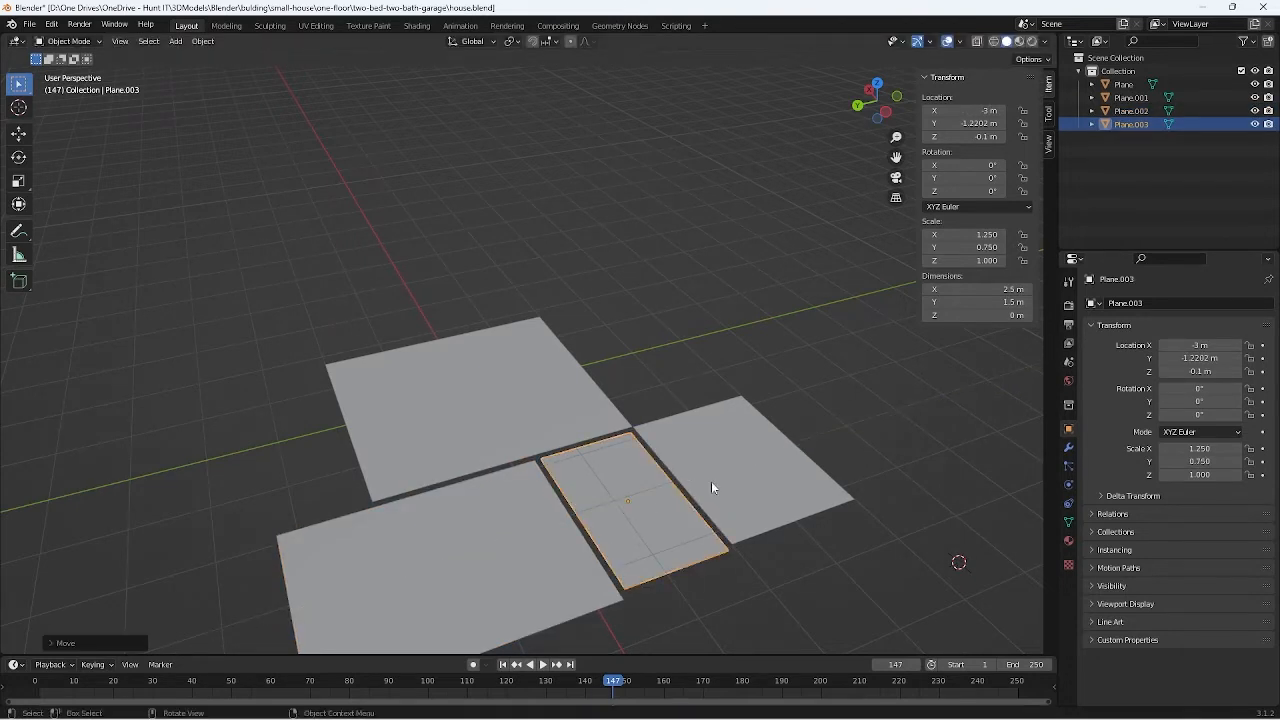
middle_drag(711, 481, 745, 466)
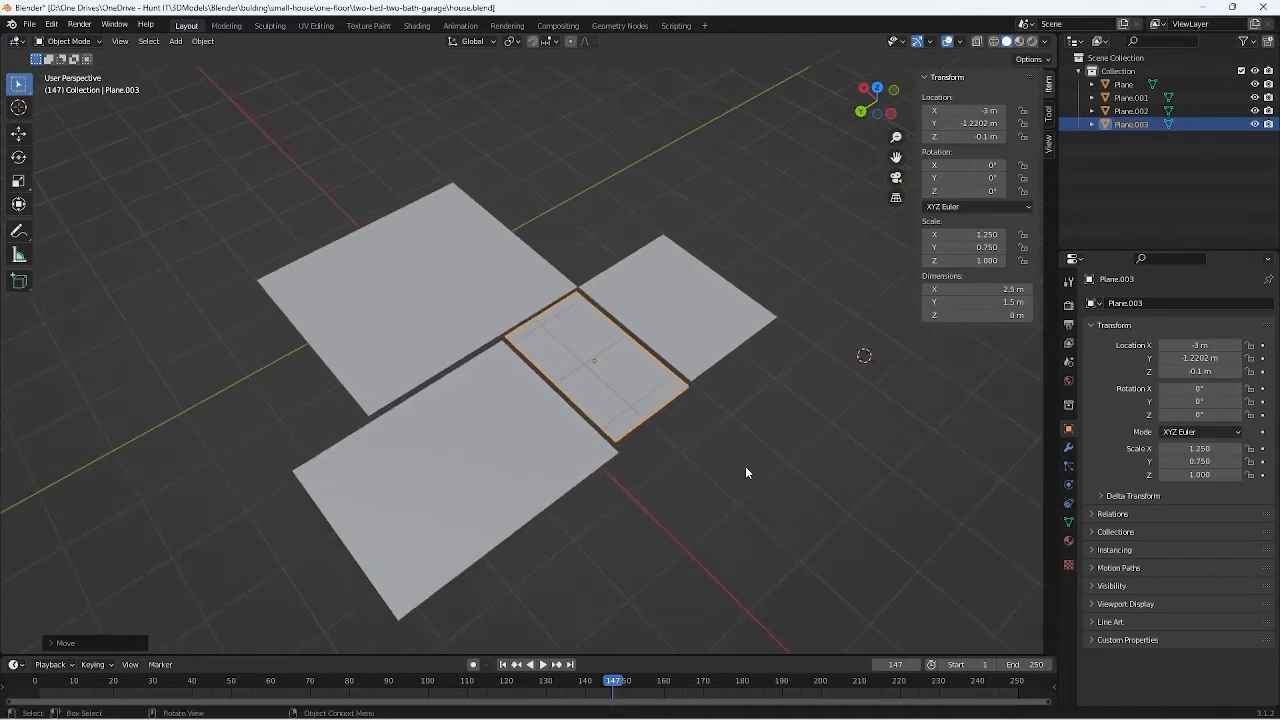
click(745, 472)
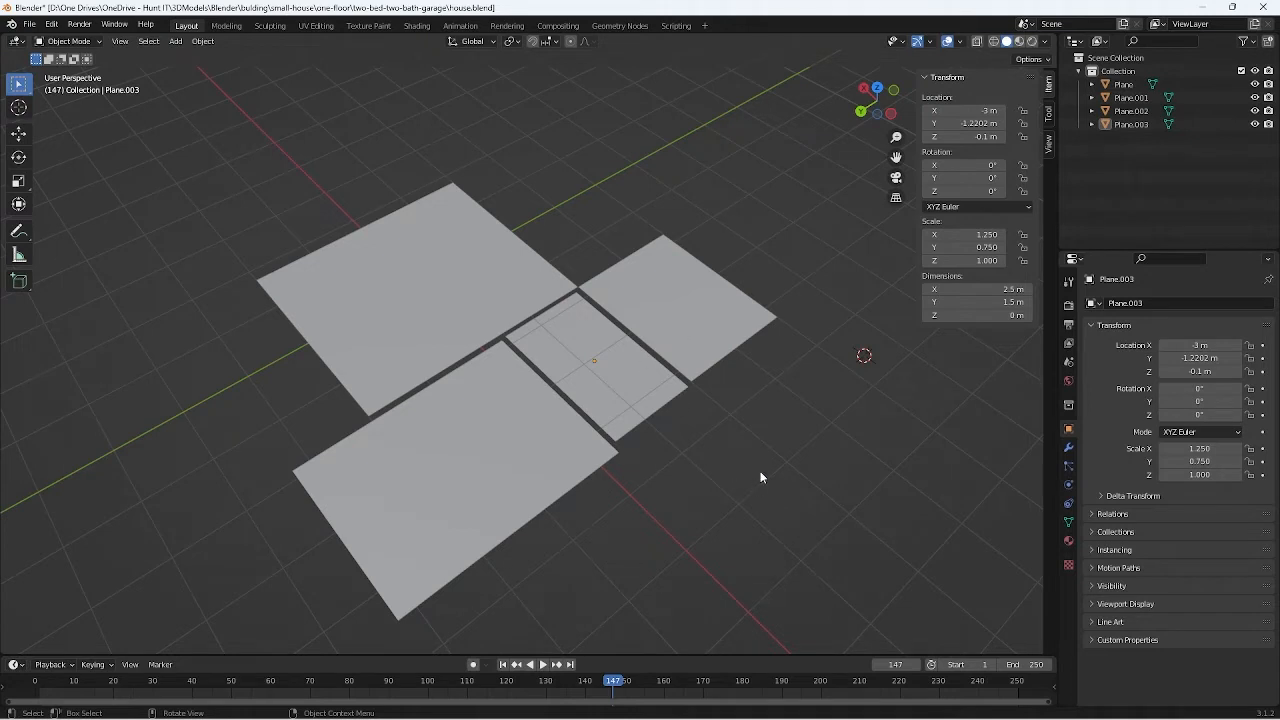
Step: Paste a copy of the 2.6 m by 3.6 m plane and move it along X to about -5.86 m
scroll(685, 414, down, 2)
middle_drag(685, 414, 688, 397)
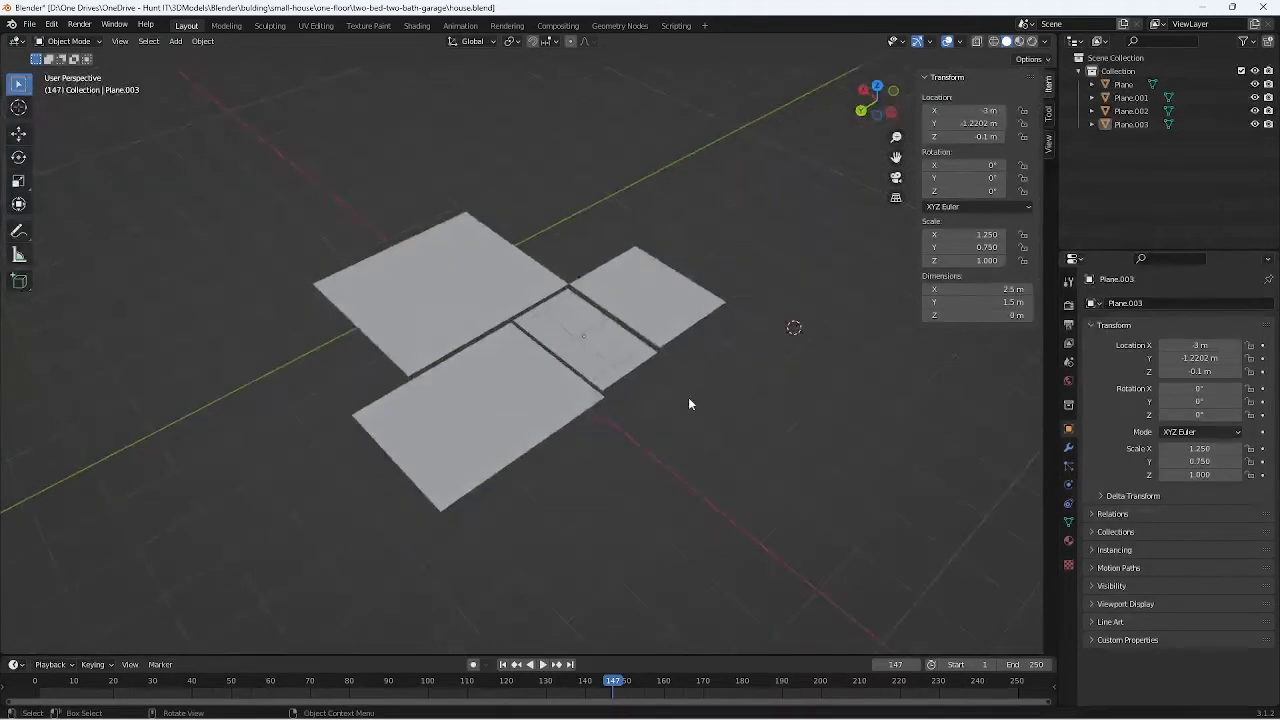
click(620, 378)
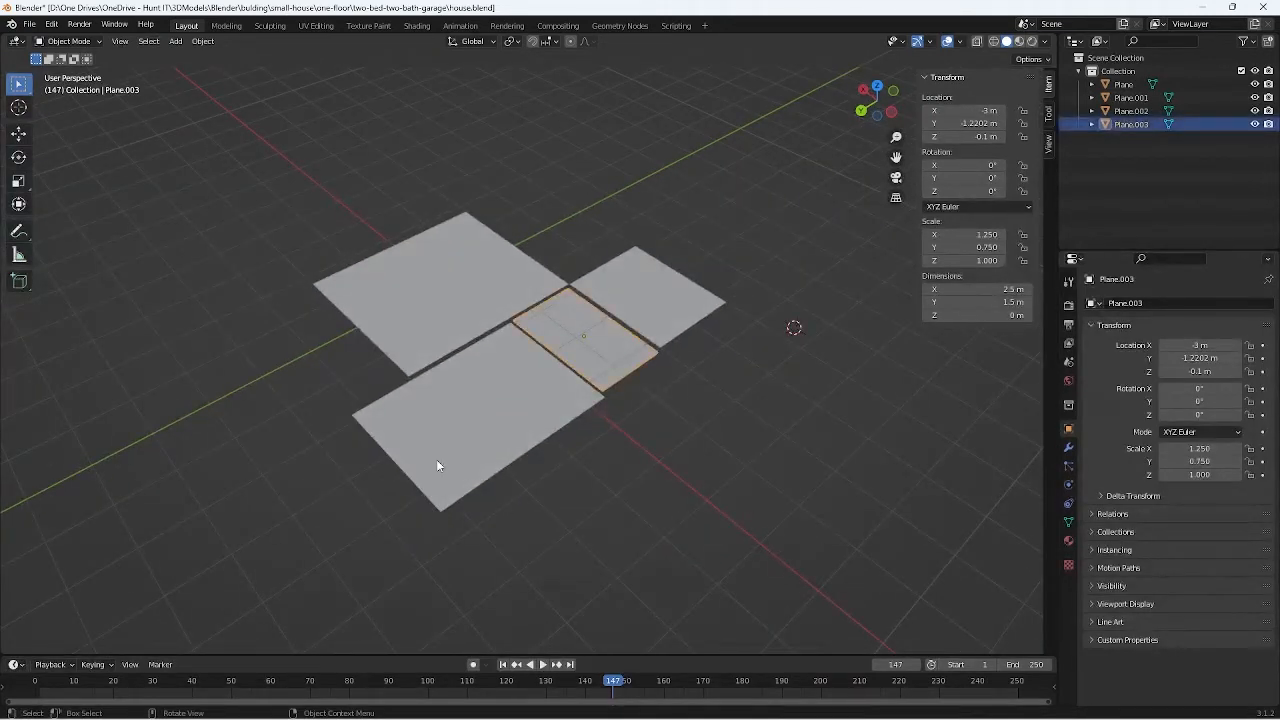
click(486, 386)
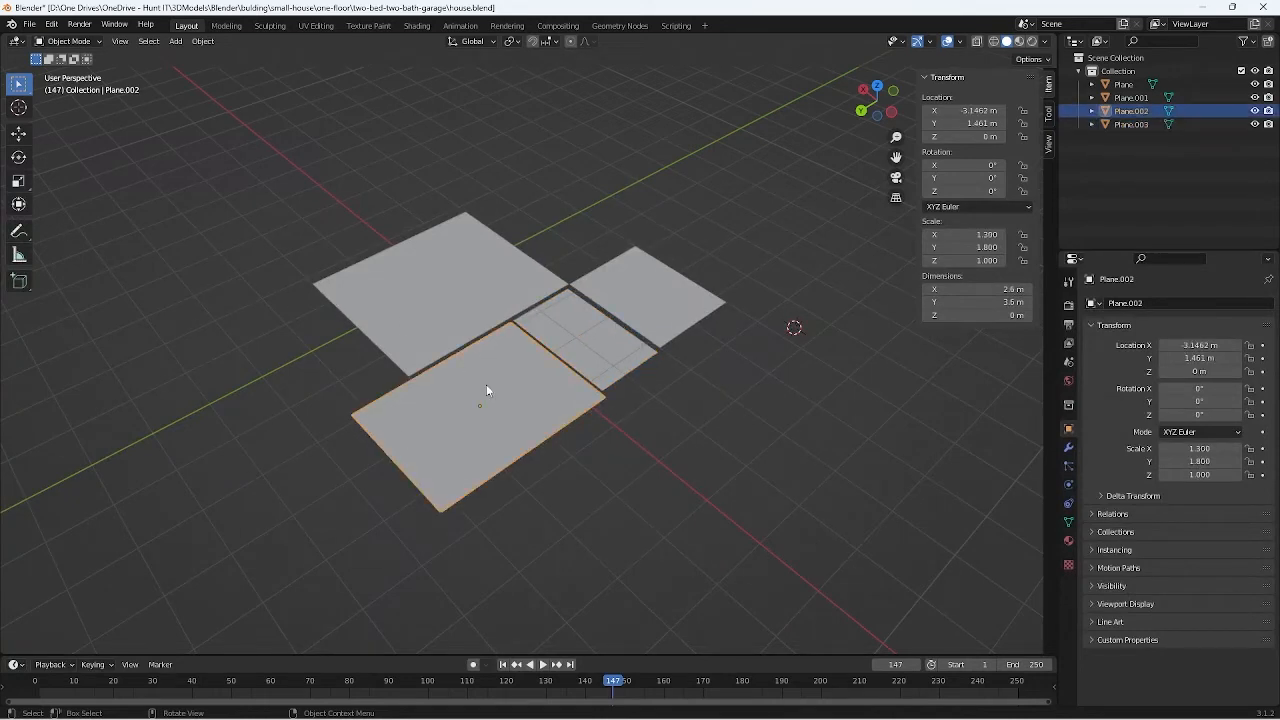
key(ctrl+c)
key(ctrl+v)
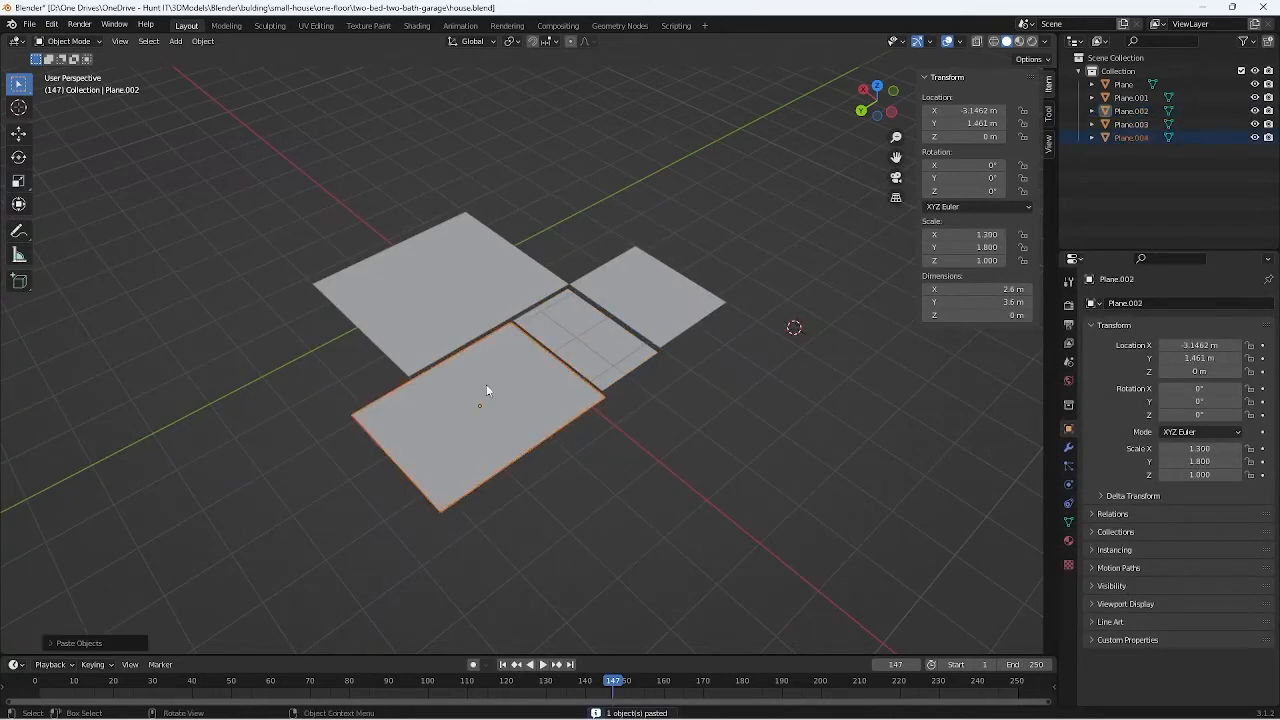
key(g)
key(x)
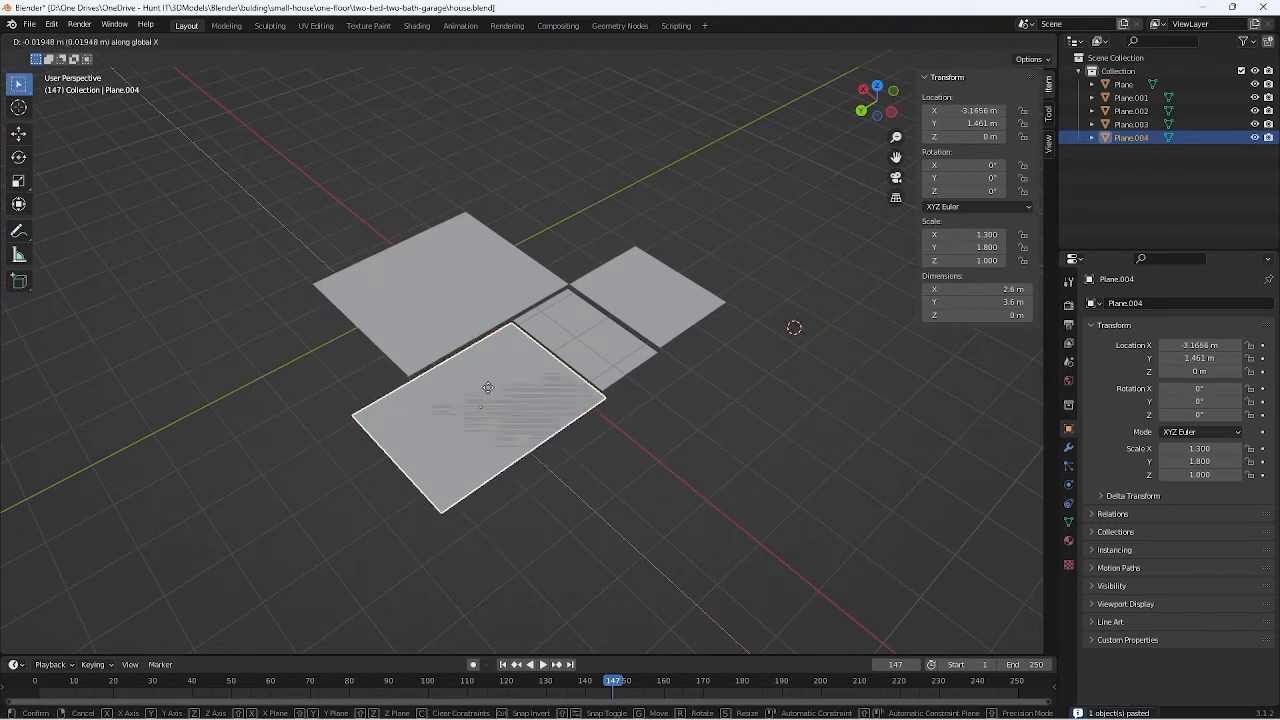
click(608, 469)
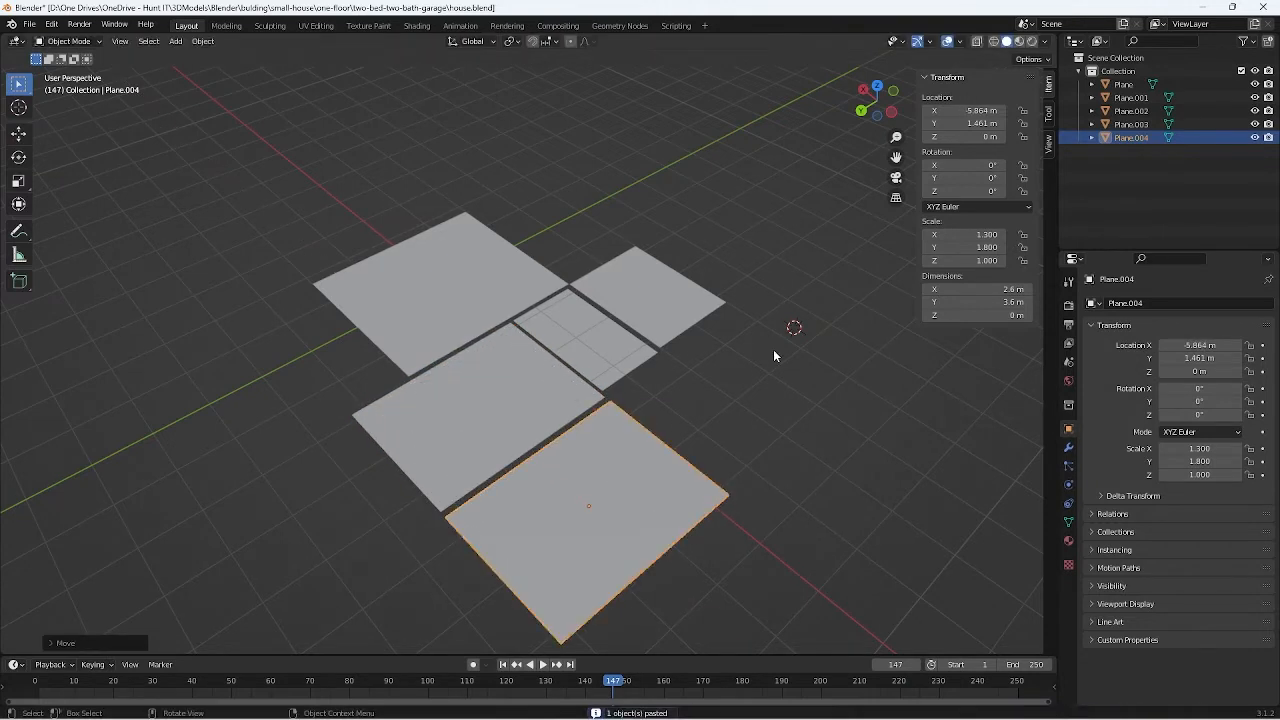
Step: Set the new copy's dimensions to 1.5 m in X and 5.4 m in Y
click(605, 349)
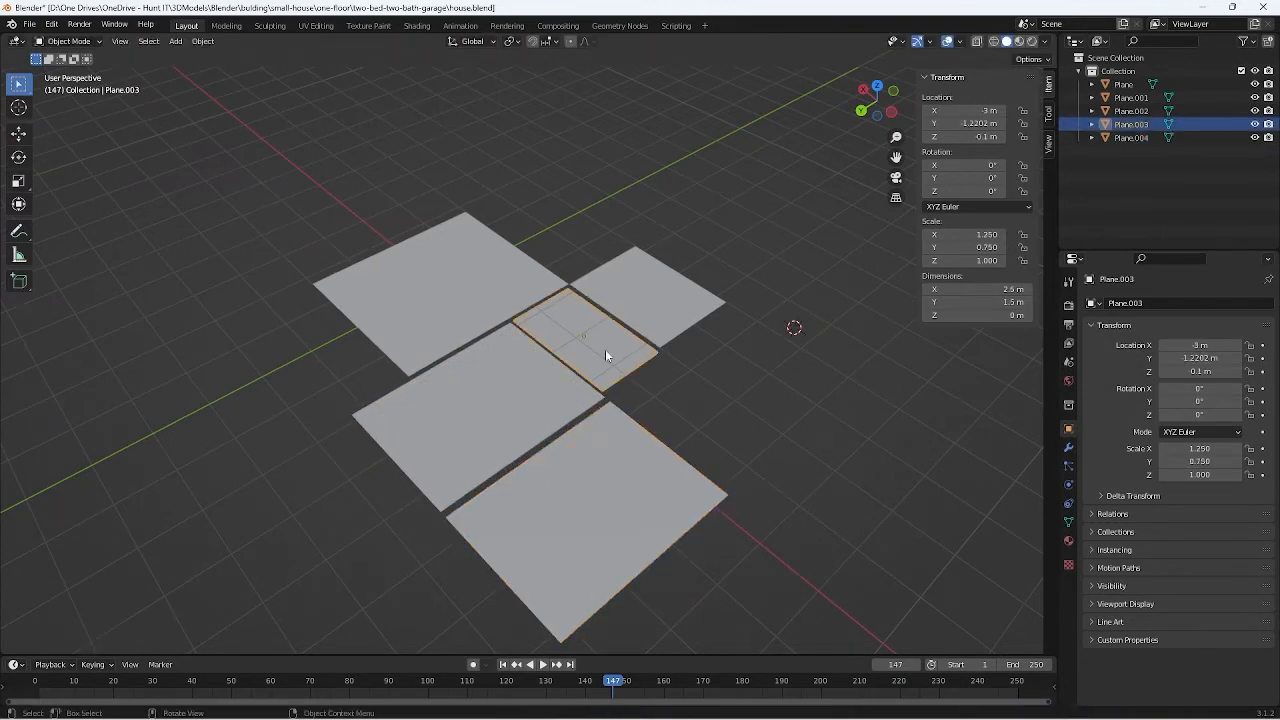
click(662, 533)
click(981, 289)
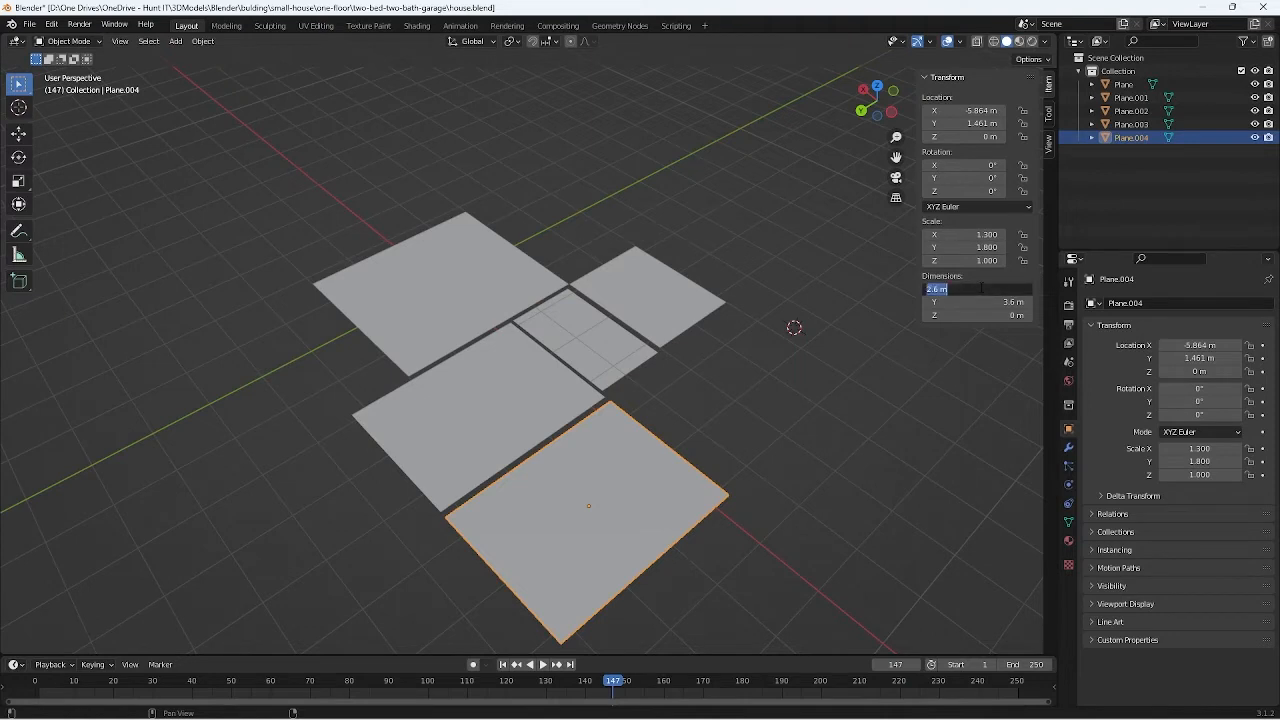
text(1.5)
key(Return)
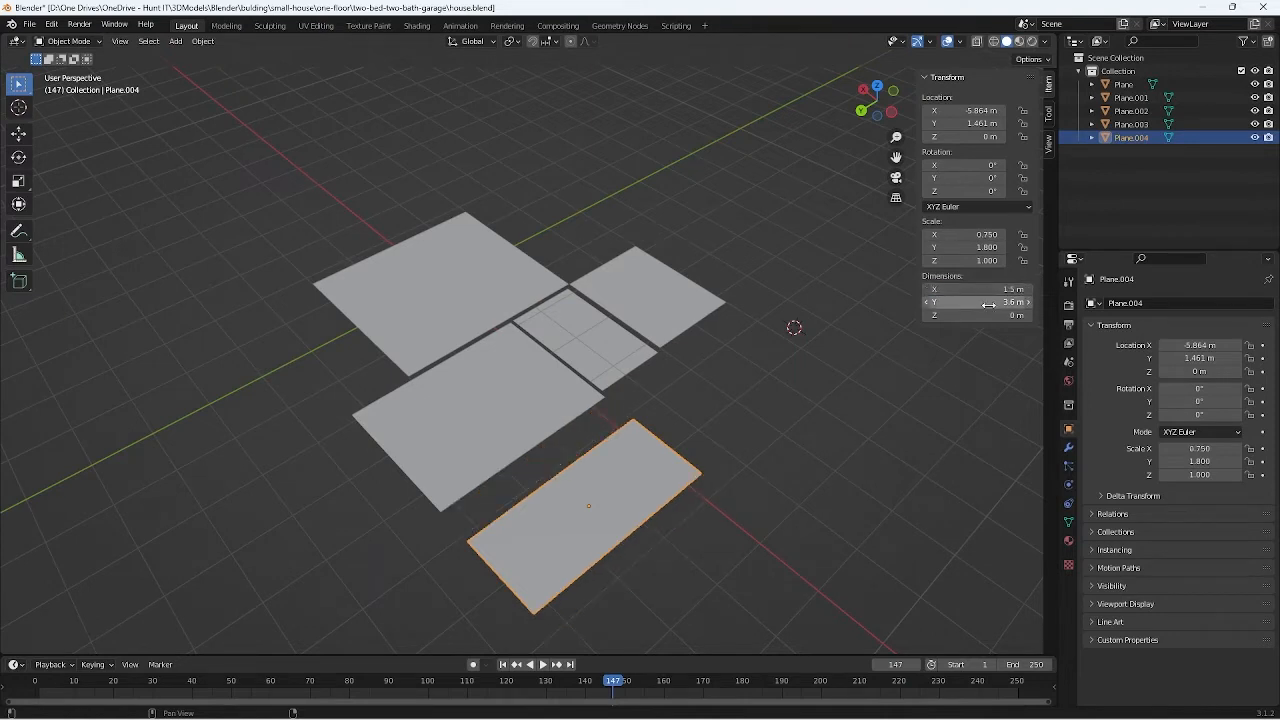
drag(988, 304, 1050, 304)
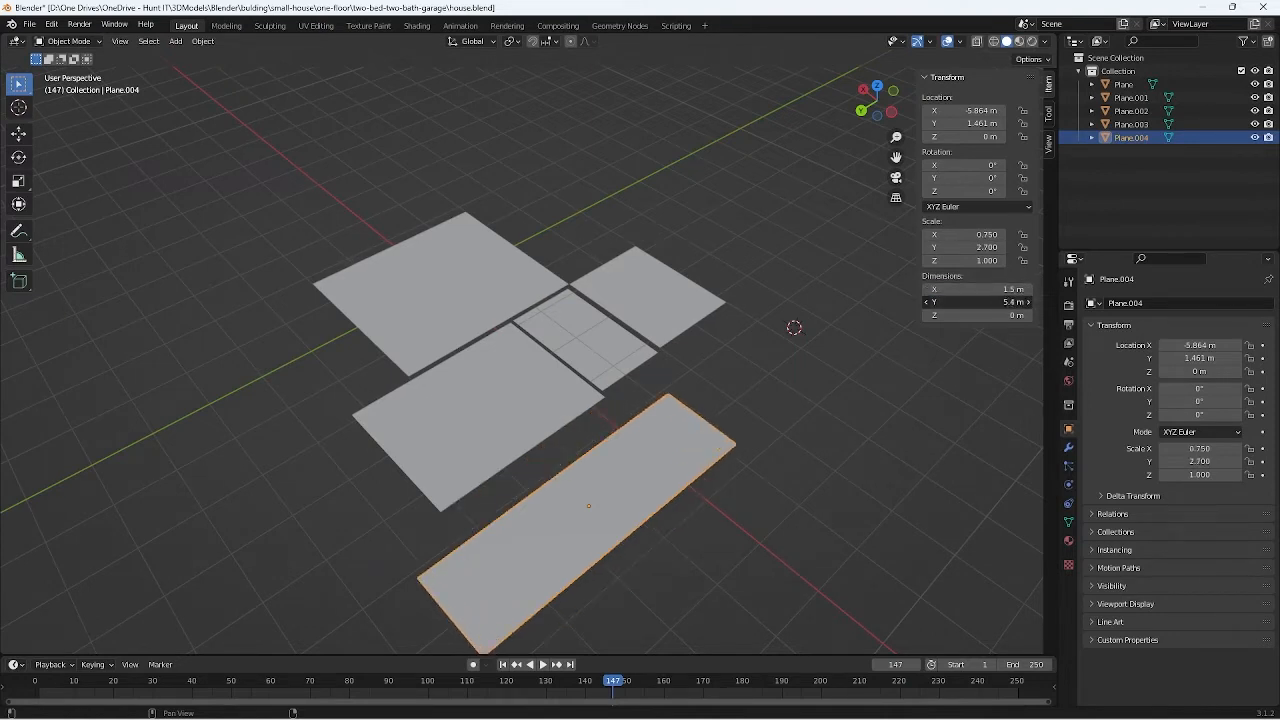
Step: Move the long 1.5 m by 5.4 m plane to about X -5.32 m and Y -1.25 m, alongside the rooms
key(g)
key(x)
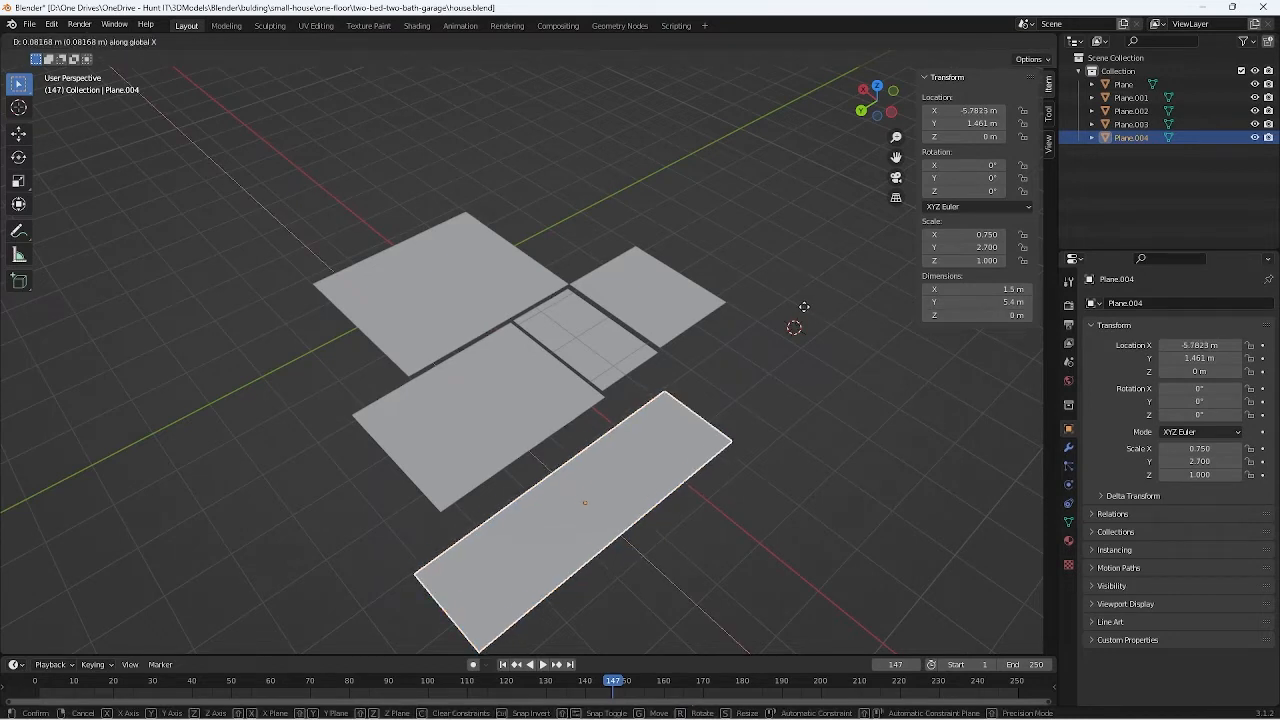
click(782, 296)
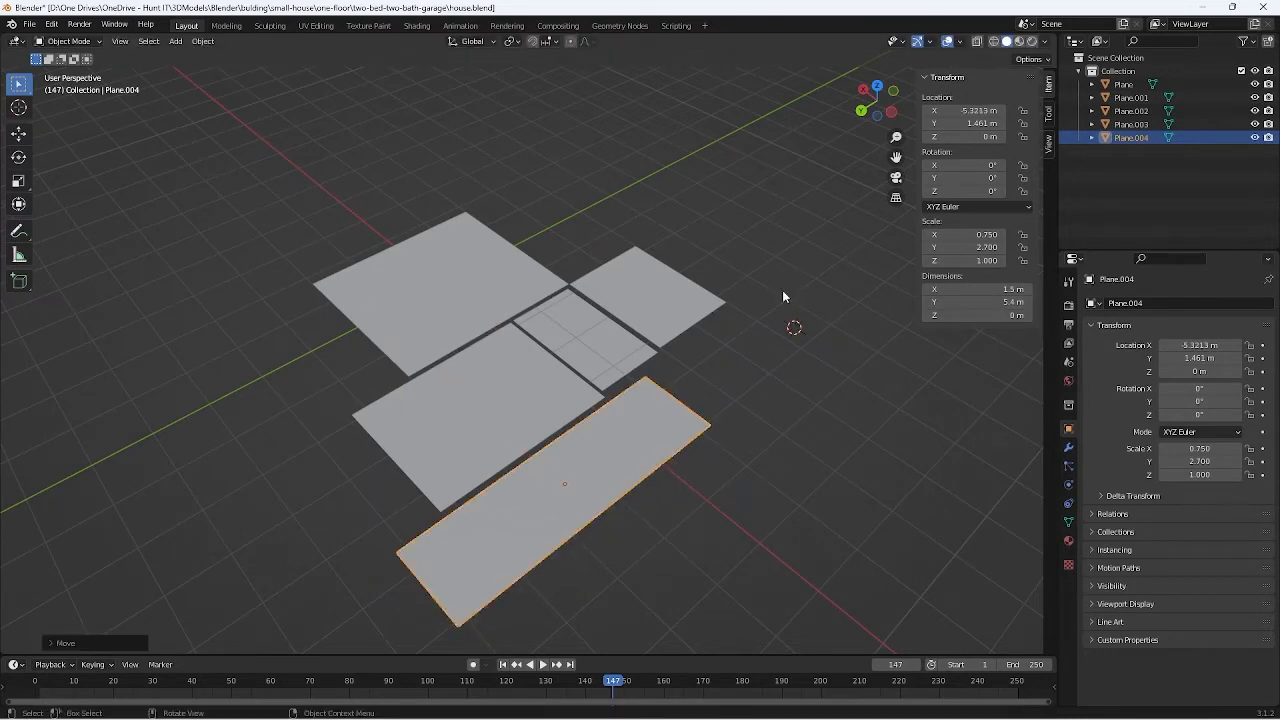
key(g)
key(y)
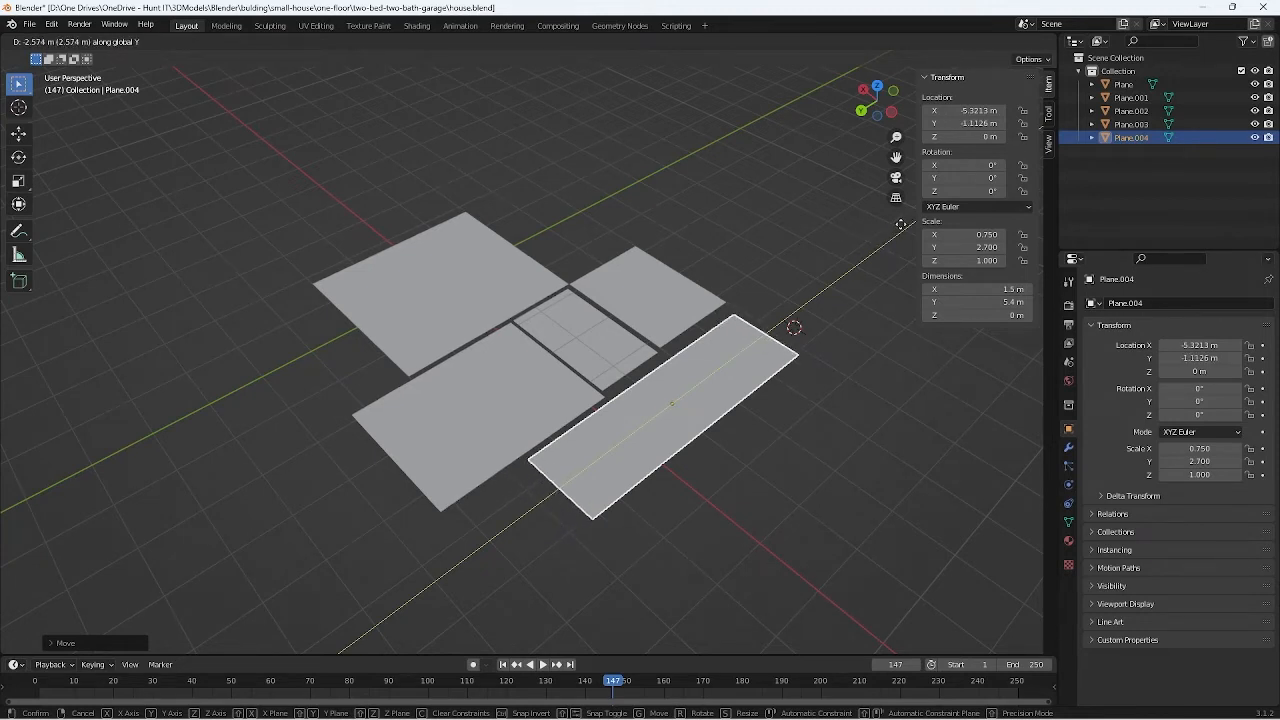
click(906, 221)
Step: Paste another copy of the 2.6 m by 3.6 m plane and move it along X to about -7.46 m, beyond the long plane
click(569, 348)
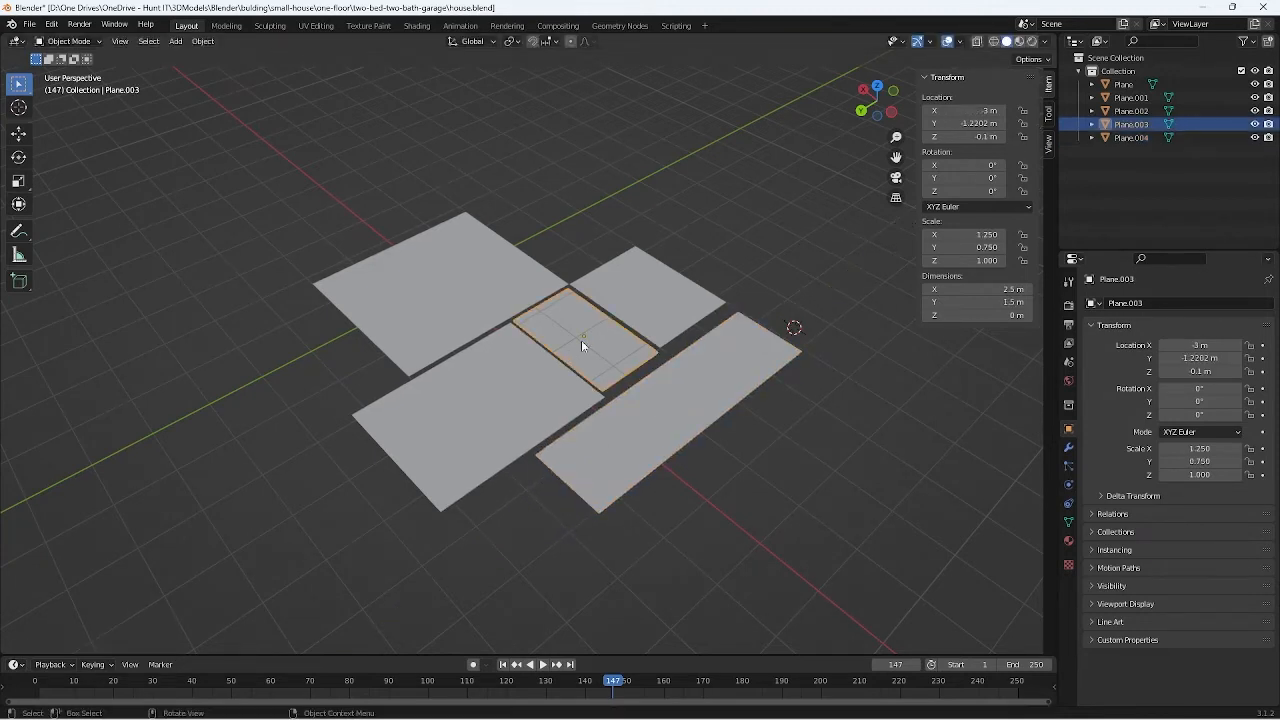
scroll(606, 346, up, 4)
mouse_move(606, 346)
middle_down()
mouse_move(577, 384)
mouse_move(602, 323)
middle_up()
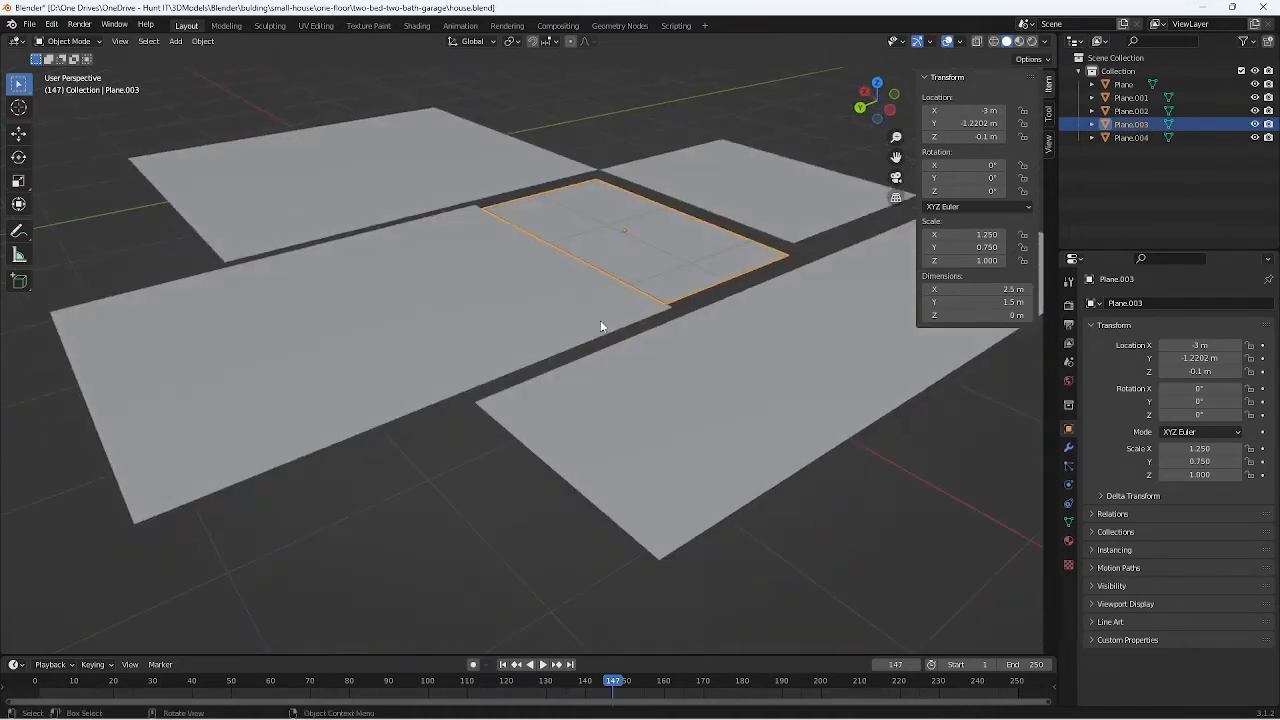
scroll(764, 330, down, 5)
middle_drag(714, 406, 700, 460)
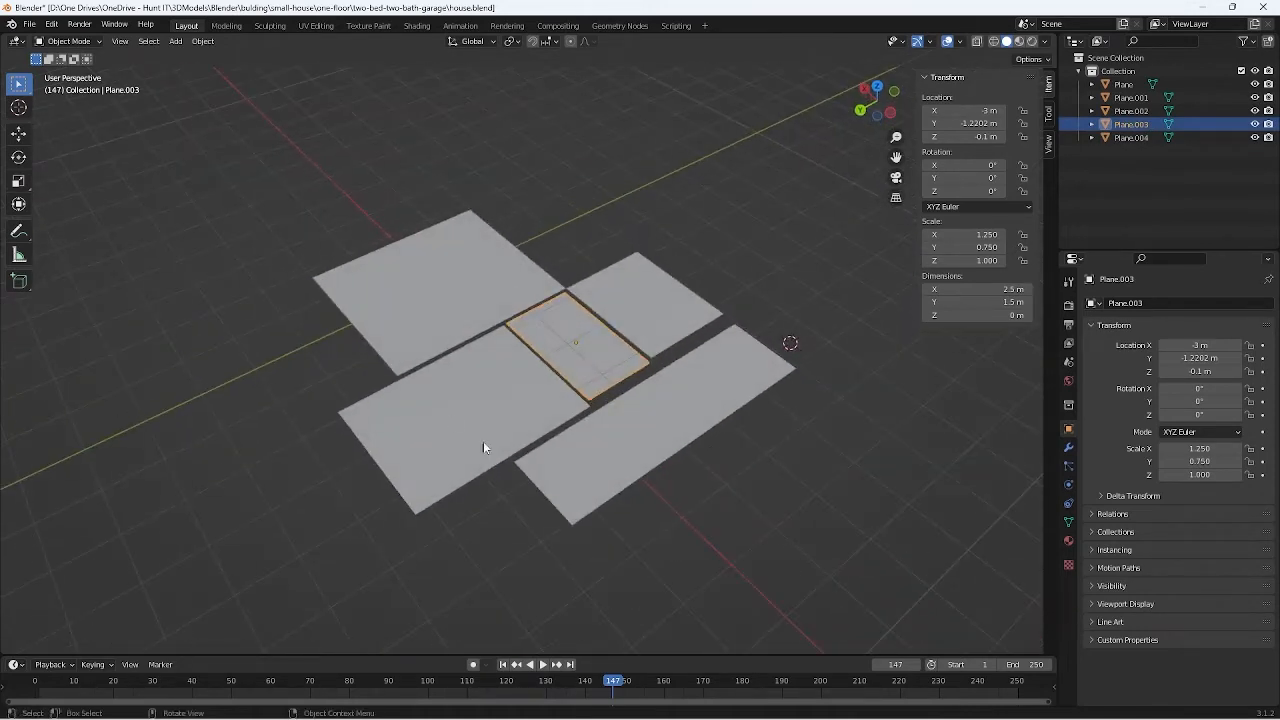
click(451, 413)
key(ctrl+c)
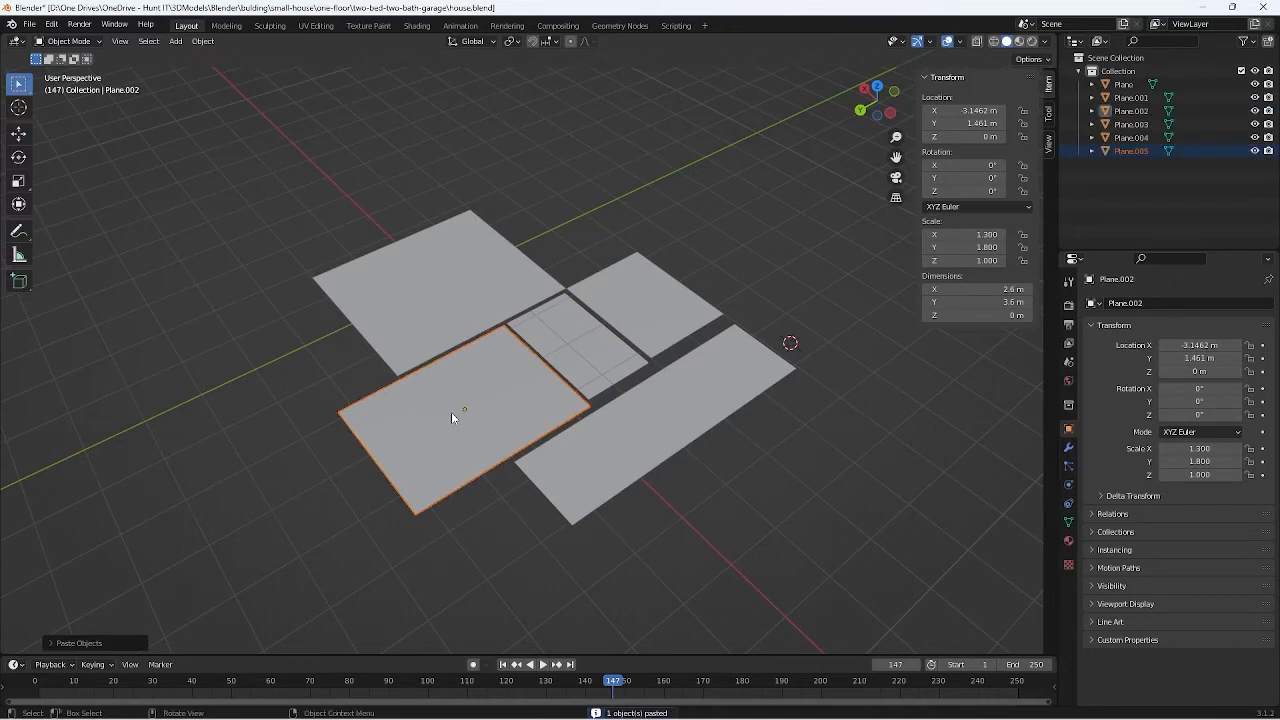
key(ctrl+v)
key(g)
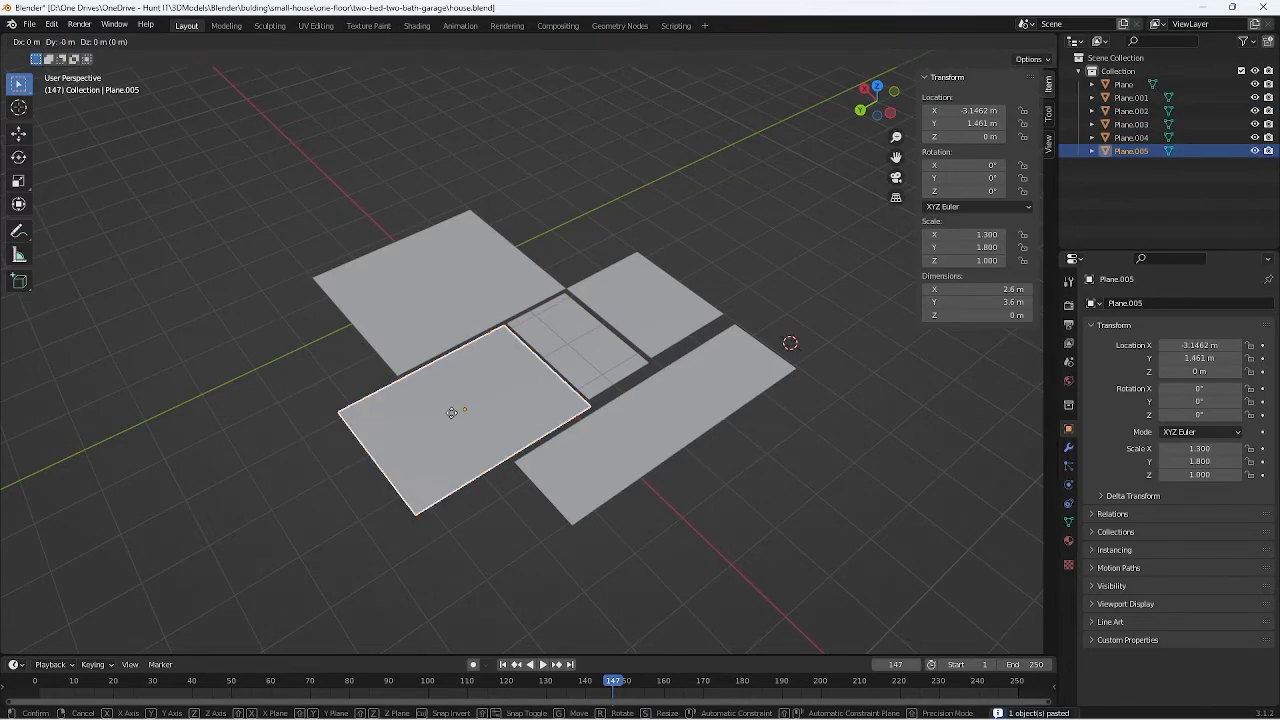
key(x)
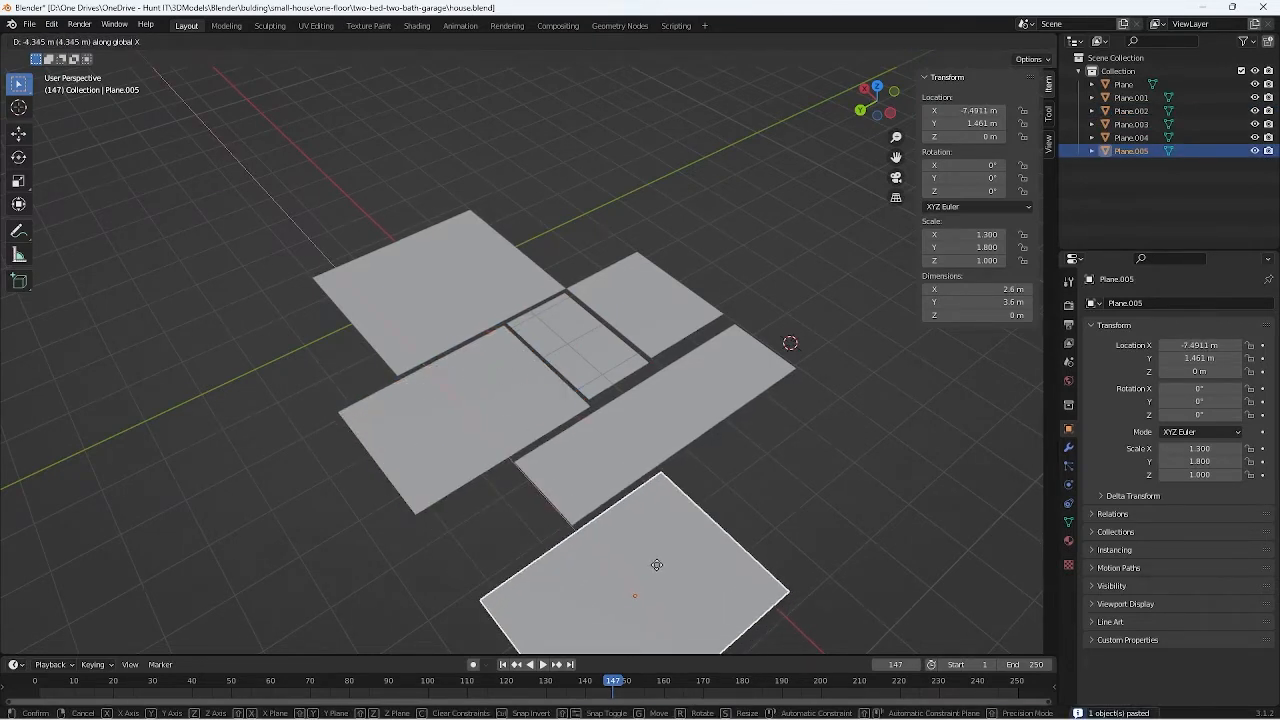
click(654, 564)
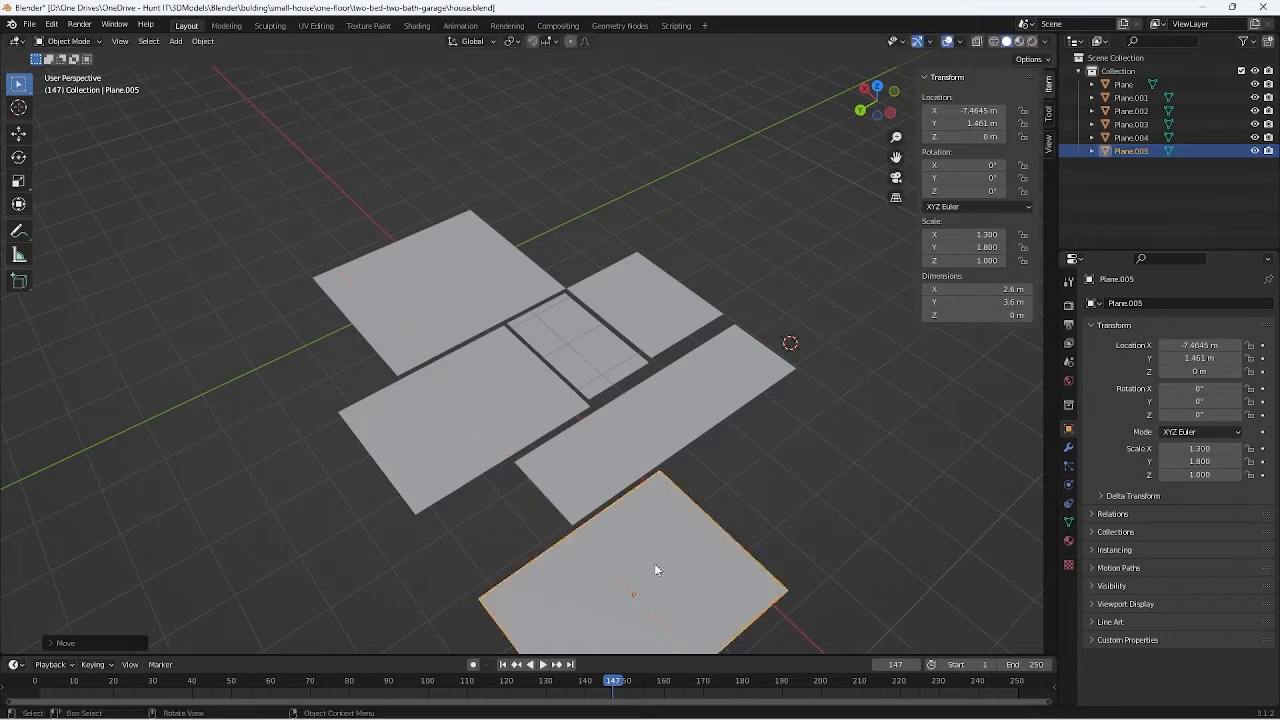
Step: Paste a copy of the room plane beyond the long plane and move it along Y to about -2.22 m, beside the original
middle_drag(837, 496, 903, 446)
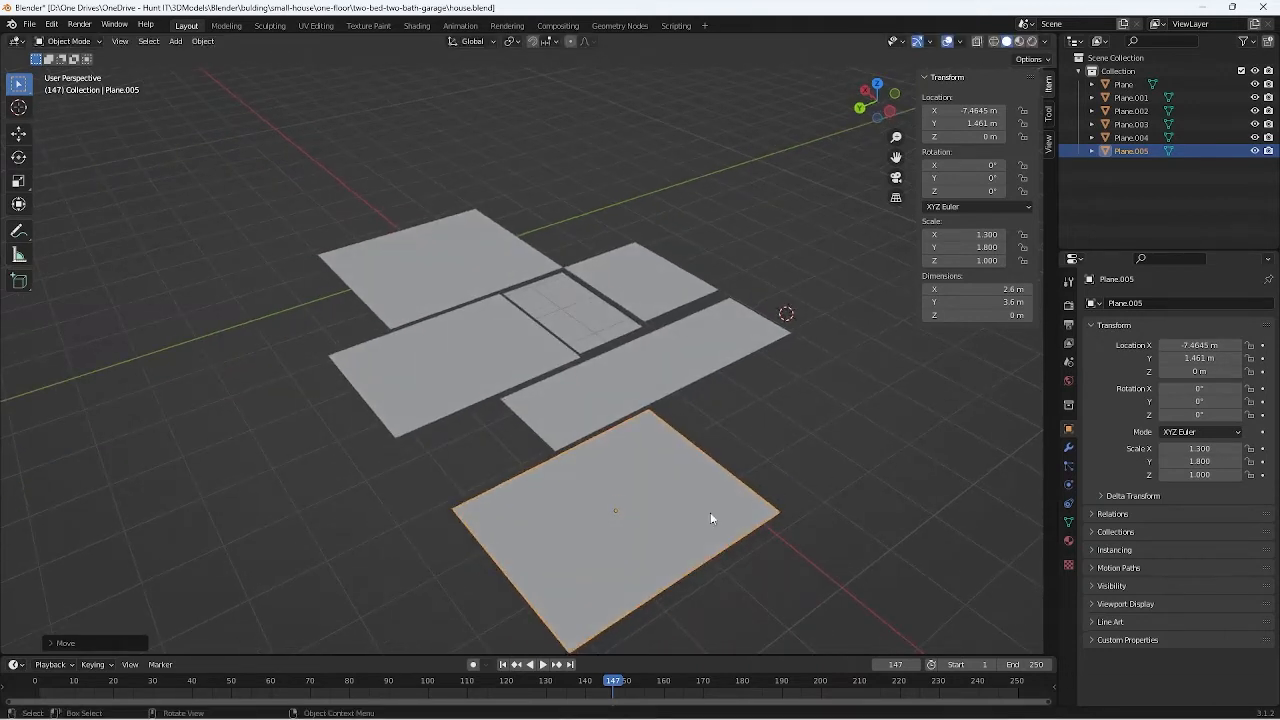
key(ctrl+c)
key(ctrl+v)
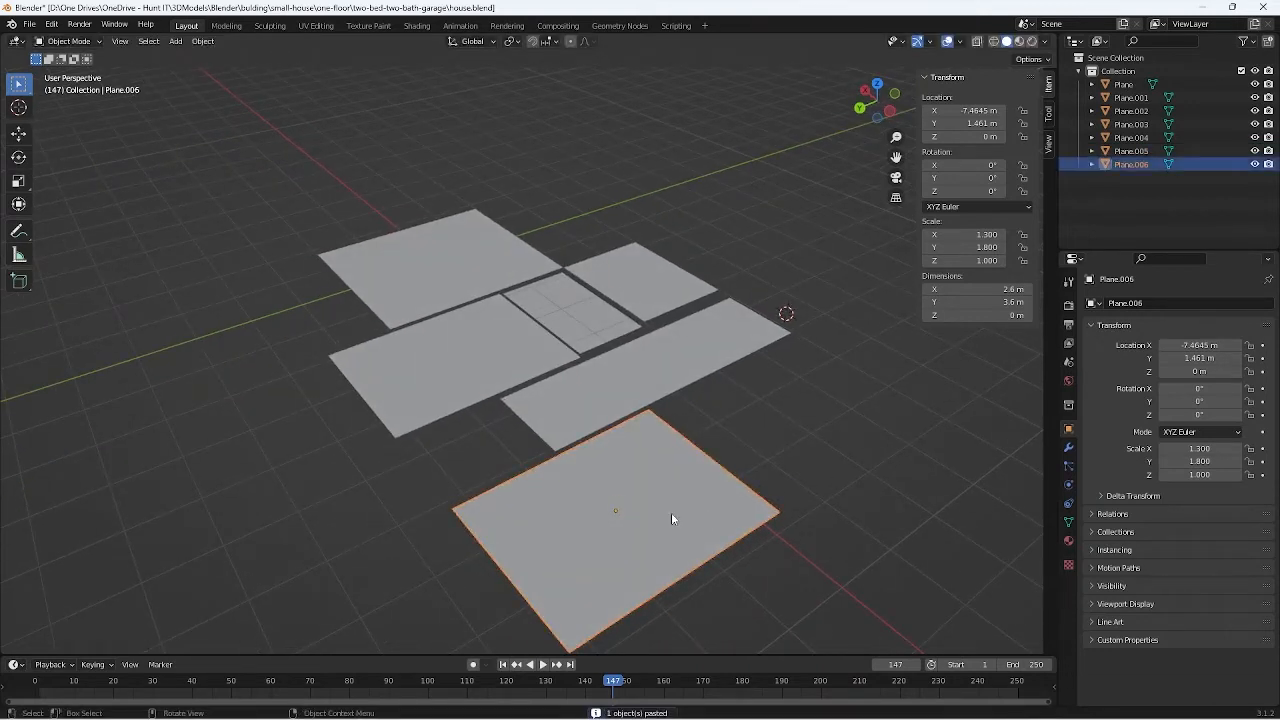
key(g)
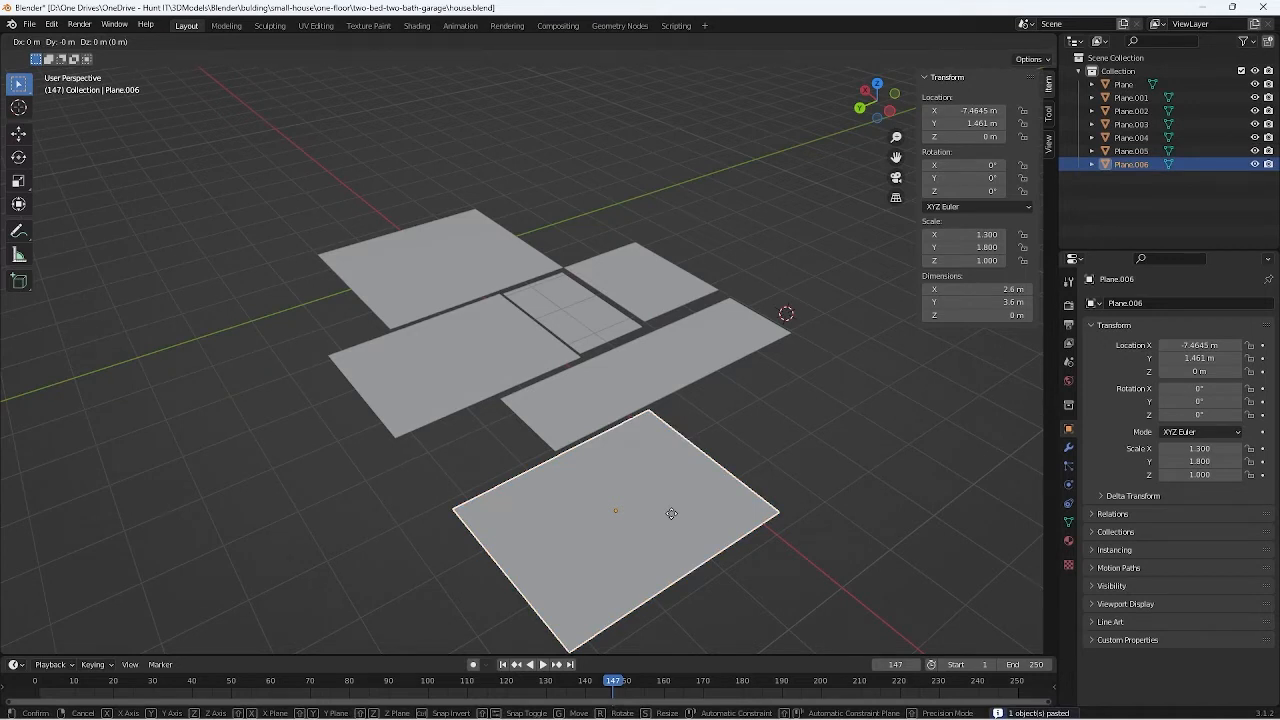
key(y)
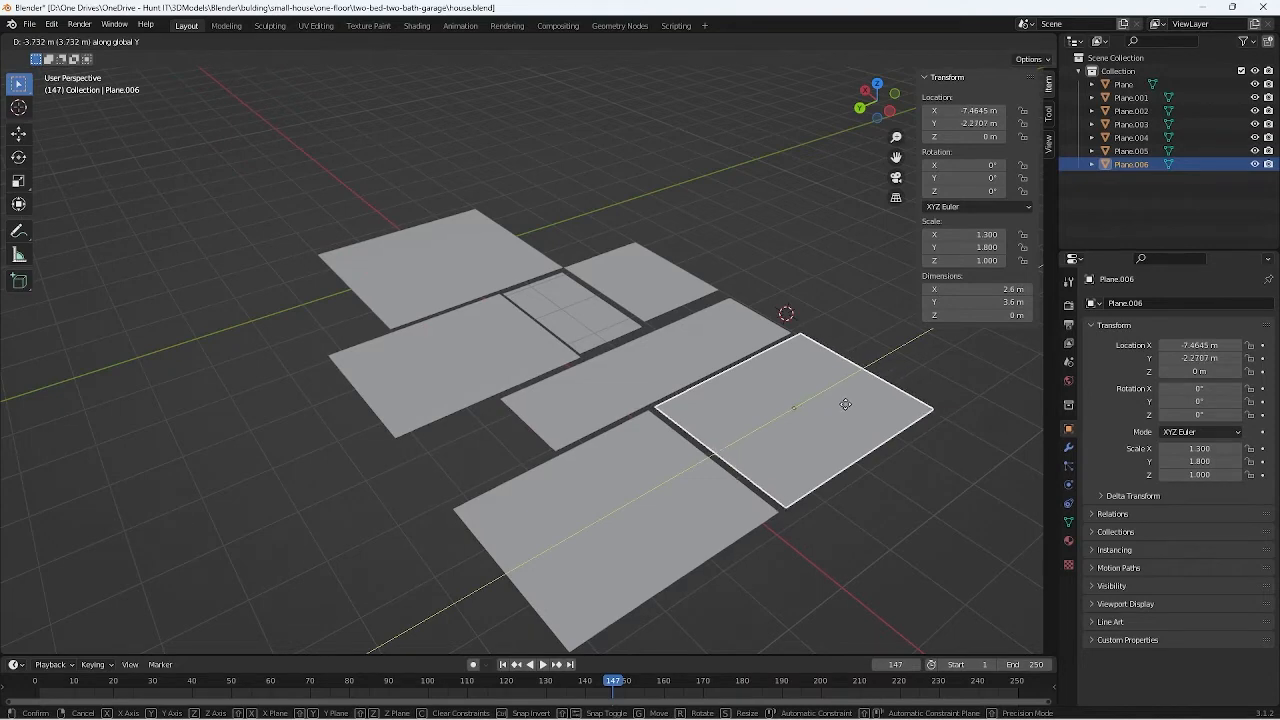
click(853, 414)
middle_drag(855, 417, 826, 443)
click(822, 416)
Step: Paste a copy of the long 1.5 m by 5.4 m plane and move it along Y to about 0.55 m
scroll(815, 458, up, 1)
scroll(830, 474, down, 2)
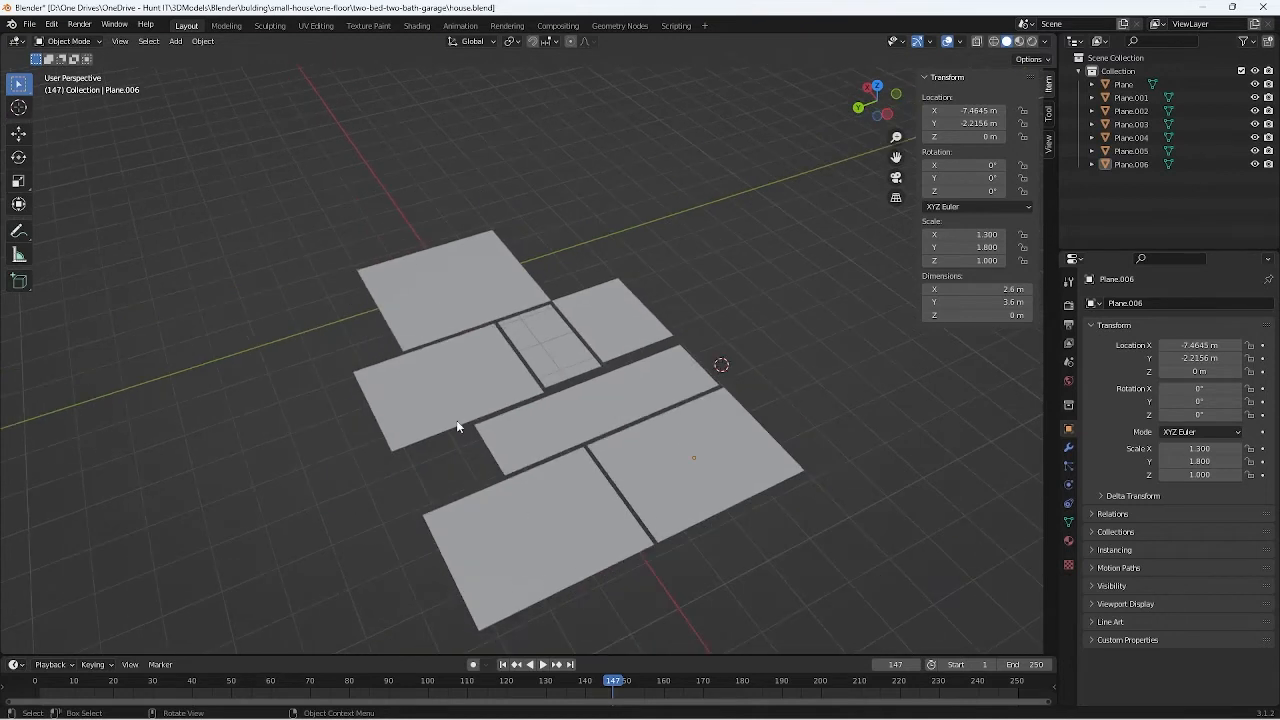
click(529, 441)
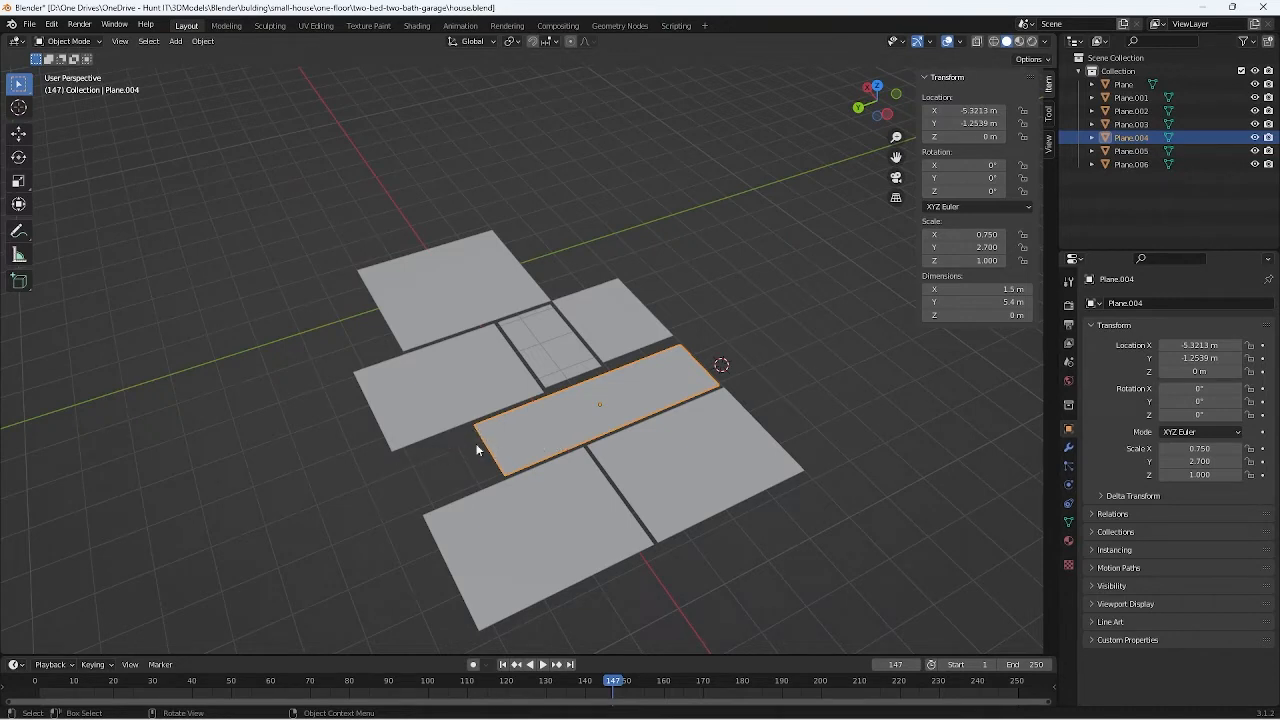
key(ctrl+c)
key(ctrl+g)
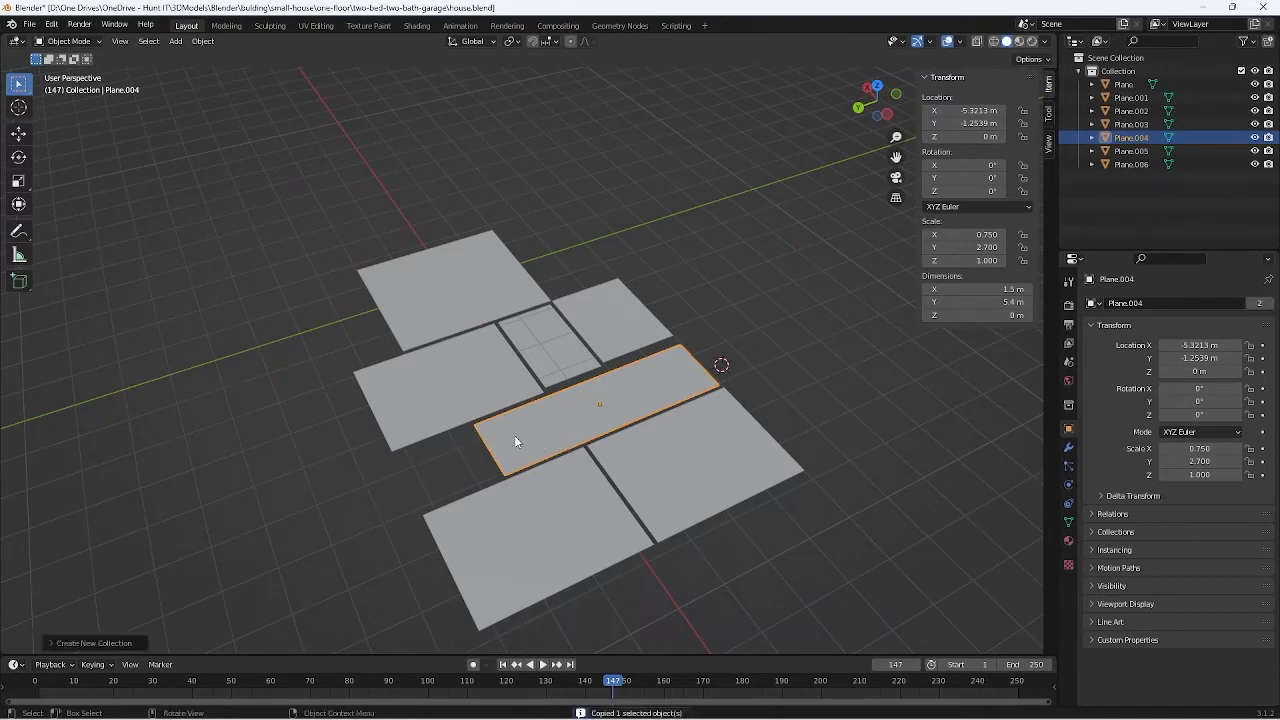
key(ctrl+v)
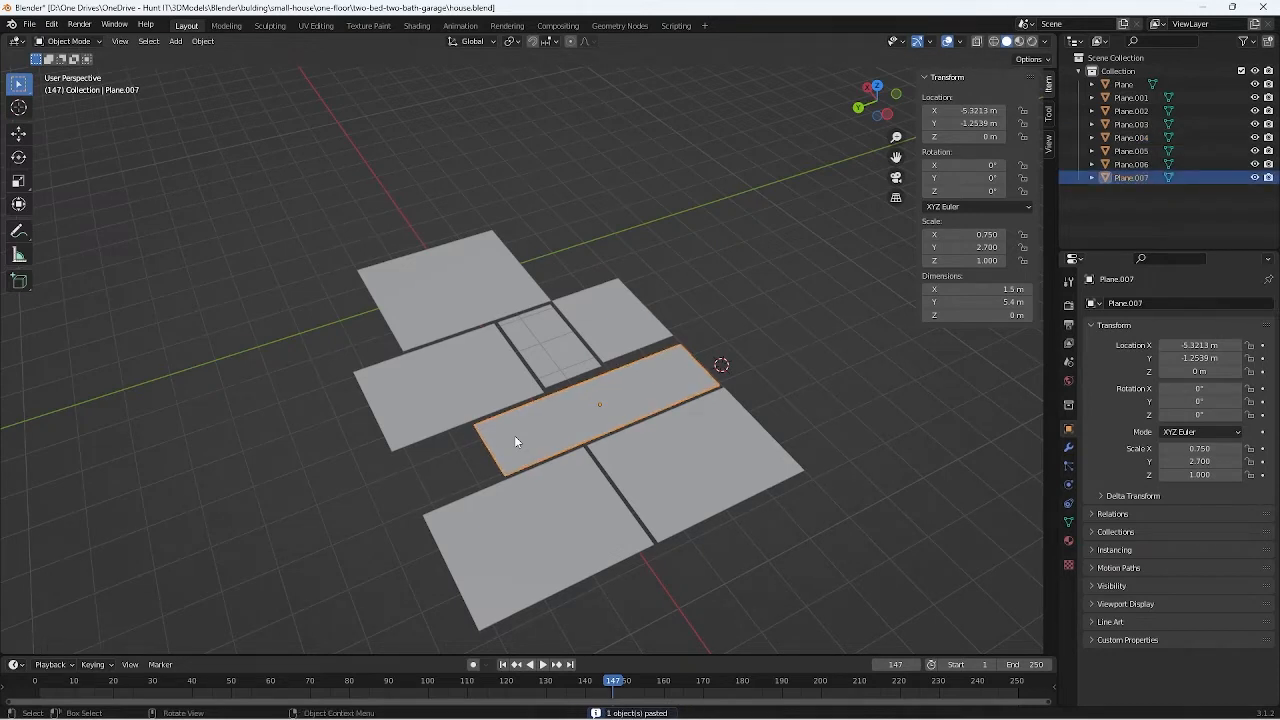
key(g)
key(y)
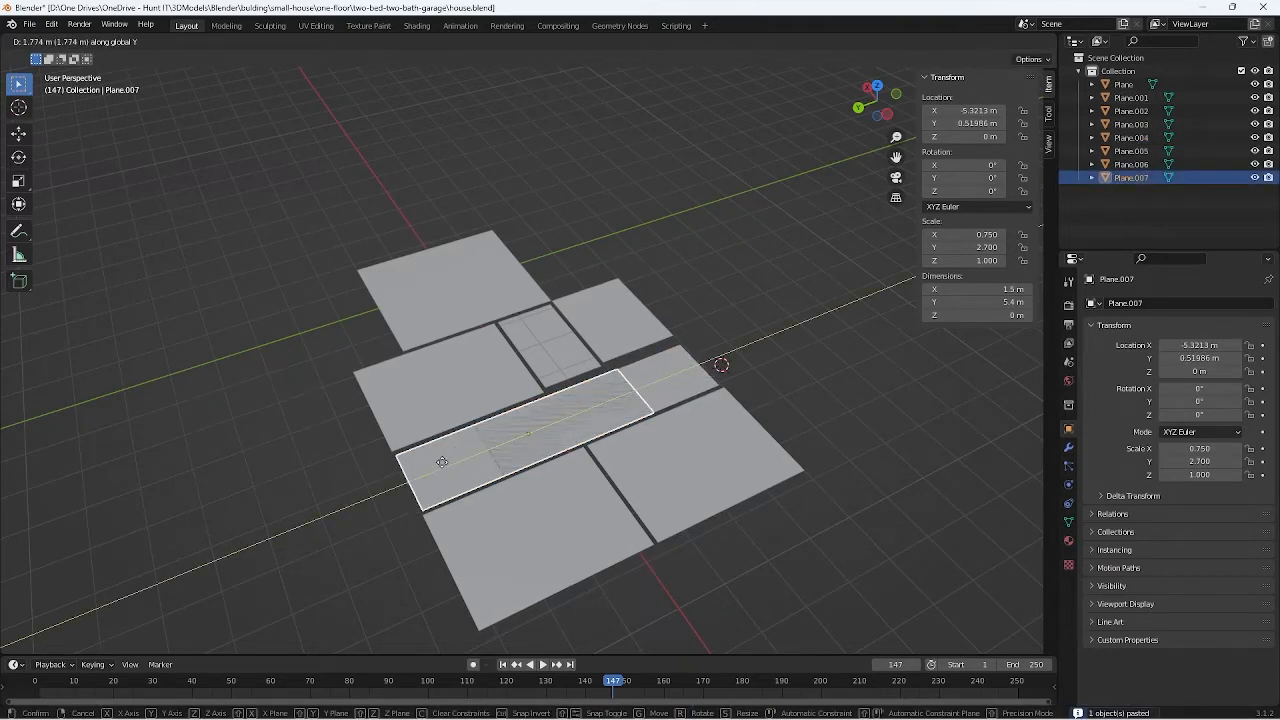
click(440, 463)
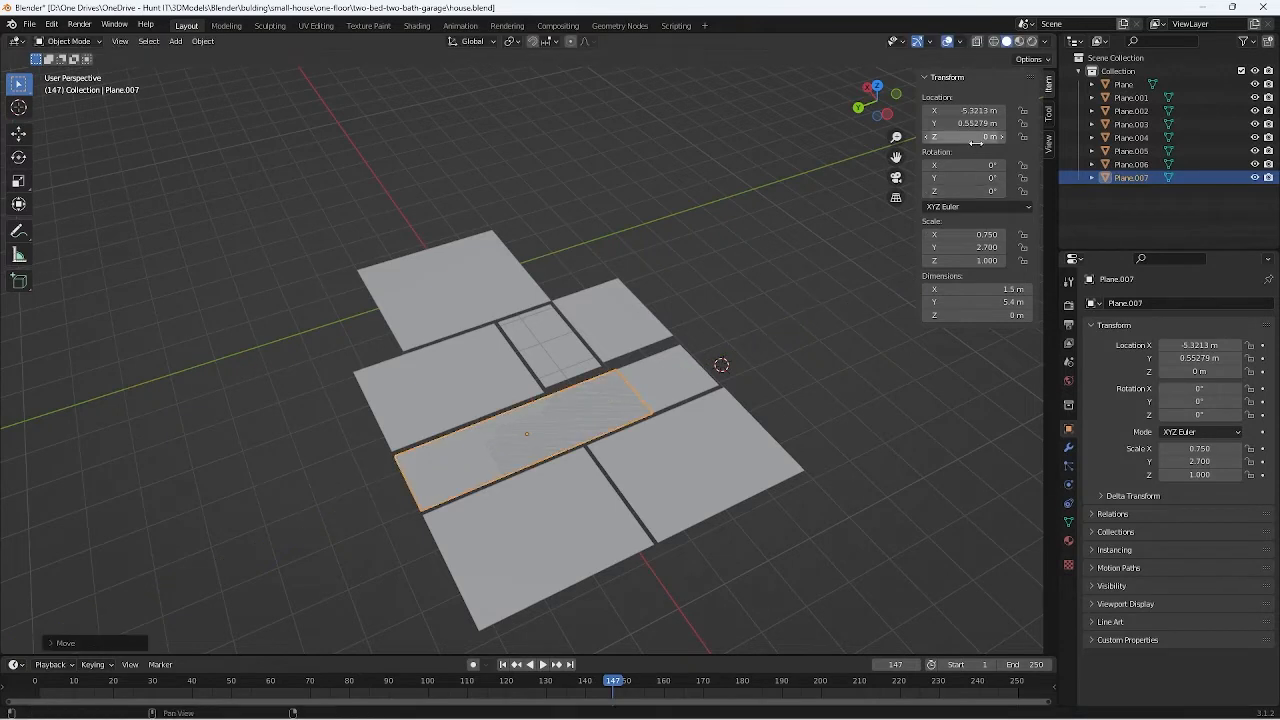
Step: Set the copy's Y dimension to 2 m and move it along Y to about 2.25 m, at the end of the long plane
mouse_move(1010, 302)
mouse_down()
mouse_move(990, 302)
mouse_move(1005, 302)
mouse_up()
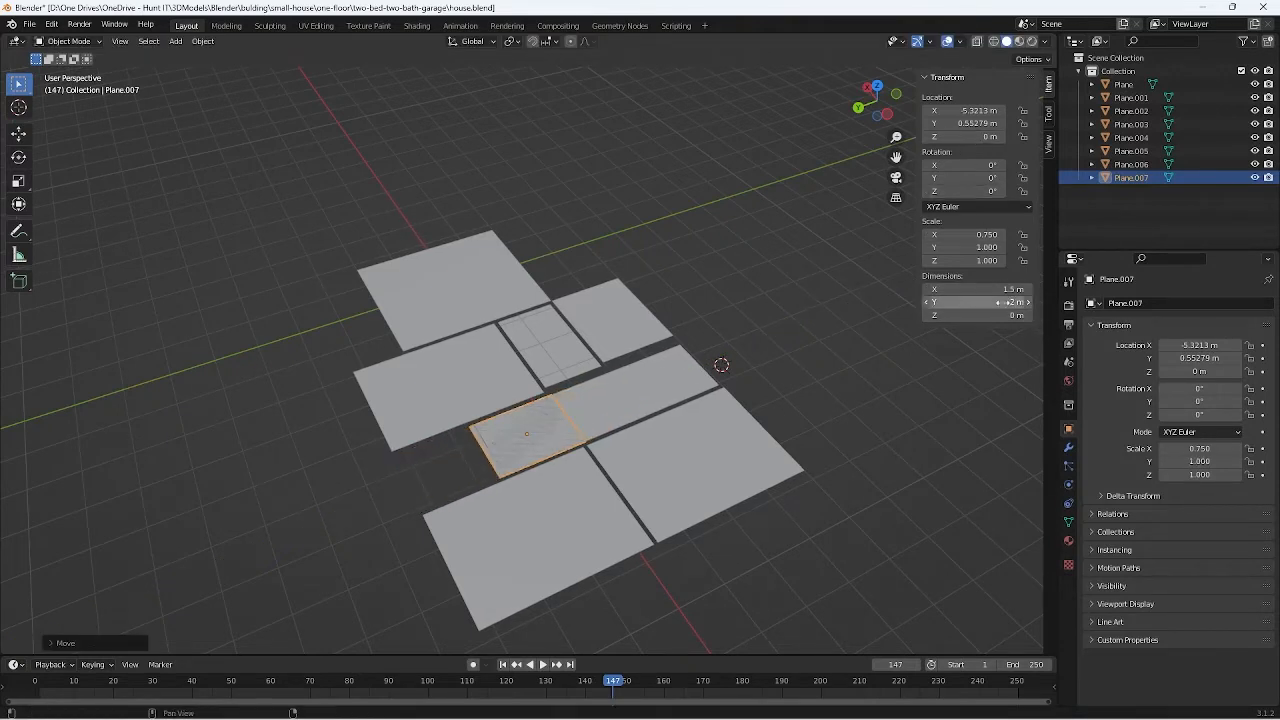
key(g)
key(y)
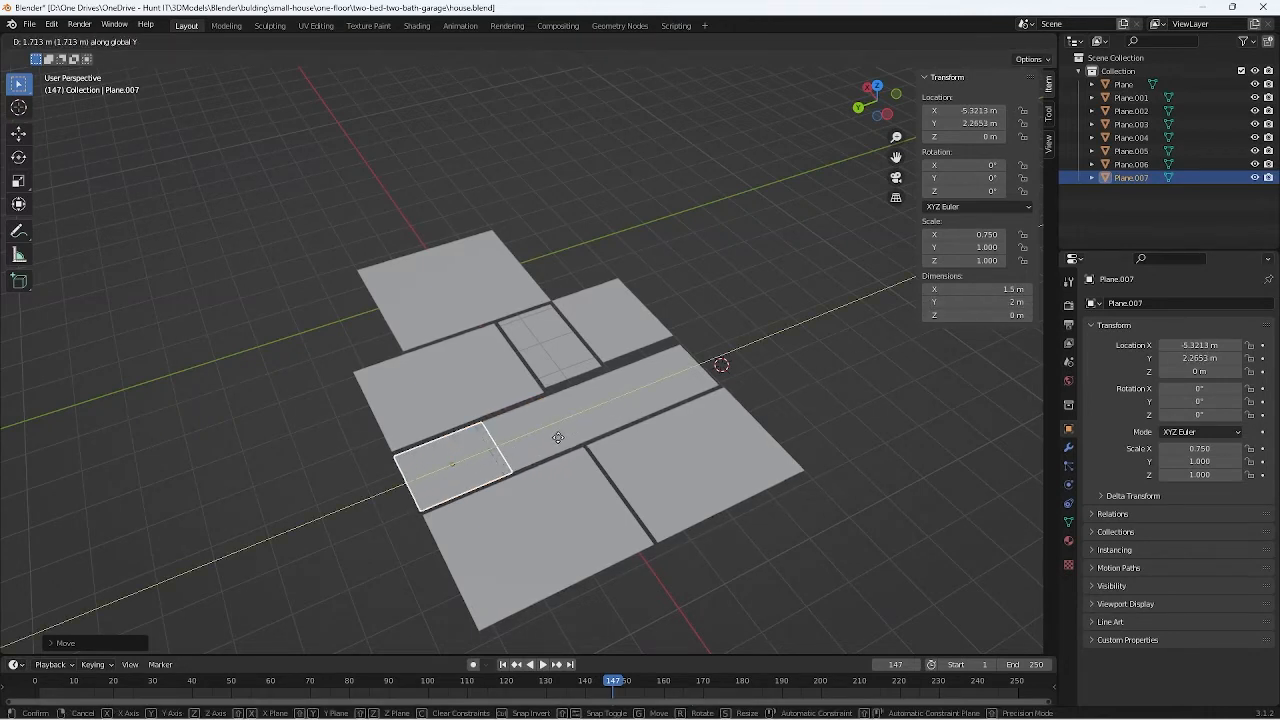
click(559, 443)
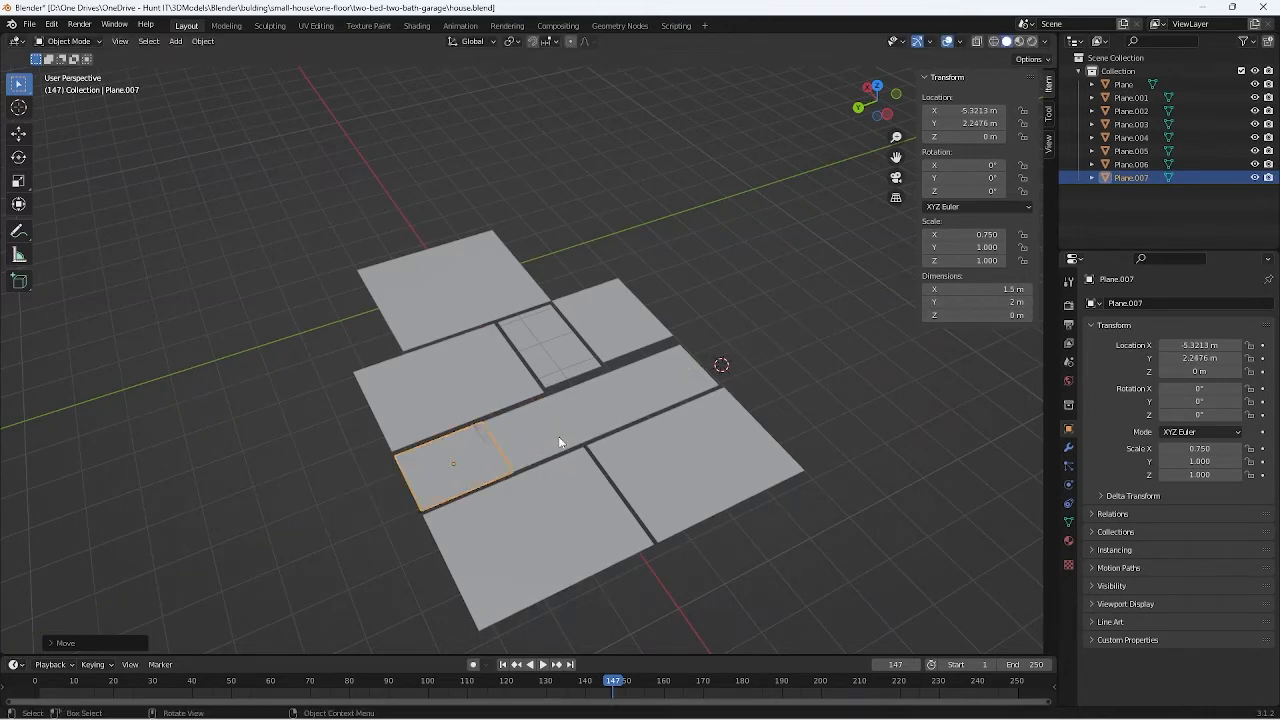
Step: Reduce the small plane's Y dimension to 1.7 m and move it along Y to about 2.39 m, leaving a gap to the long plane
click(924, 289)
key(ctrl+z)
click(924, 301)
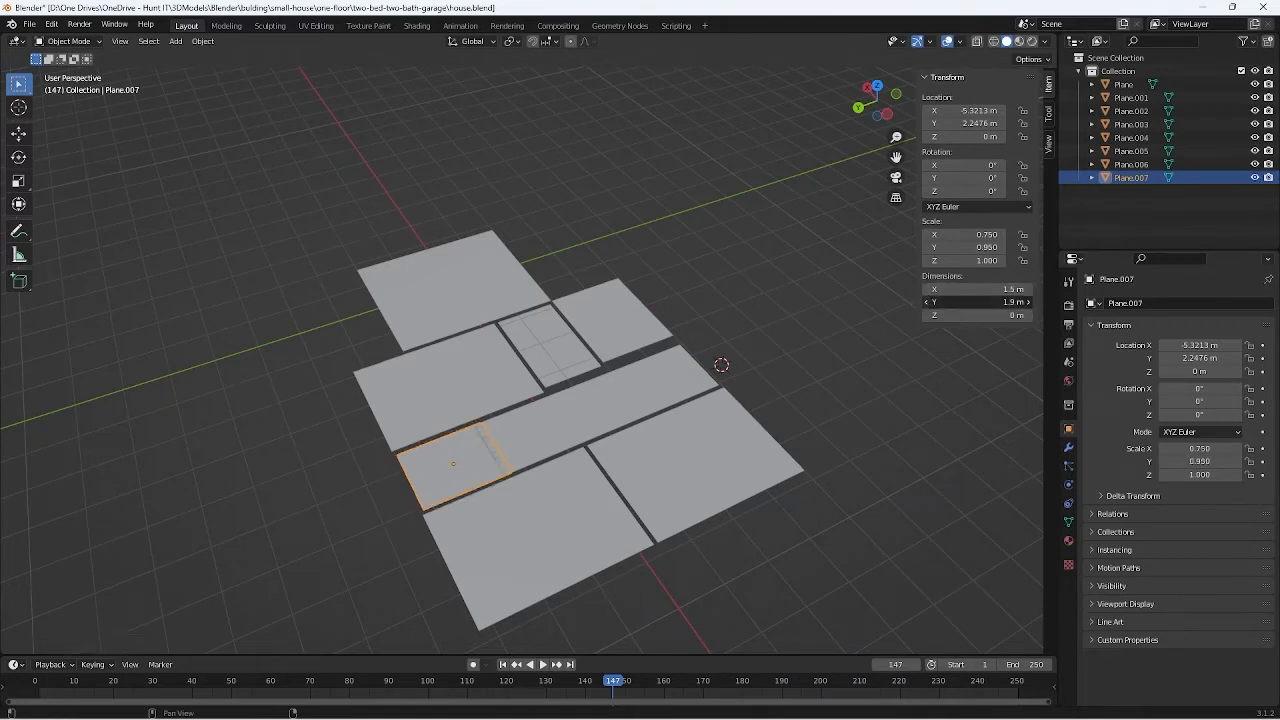
click(924, 301)
click(924, 301)
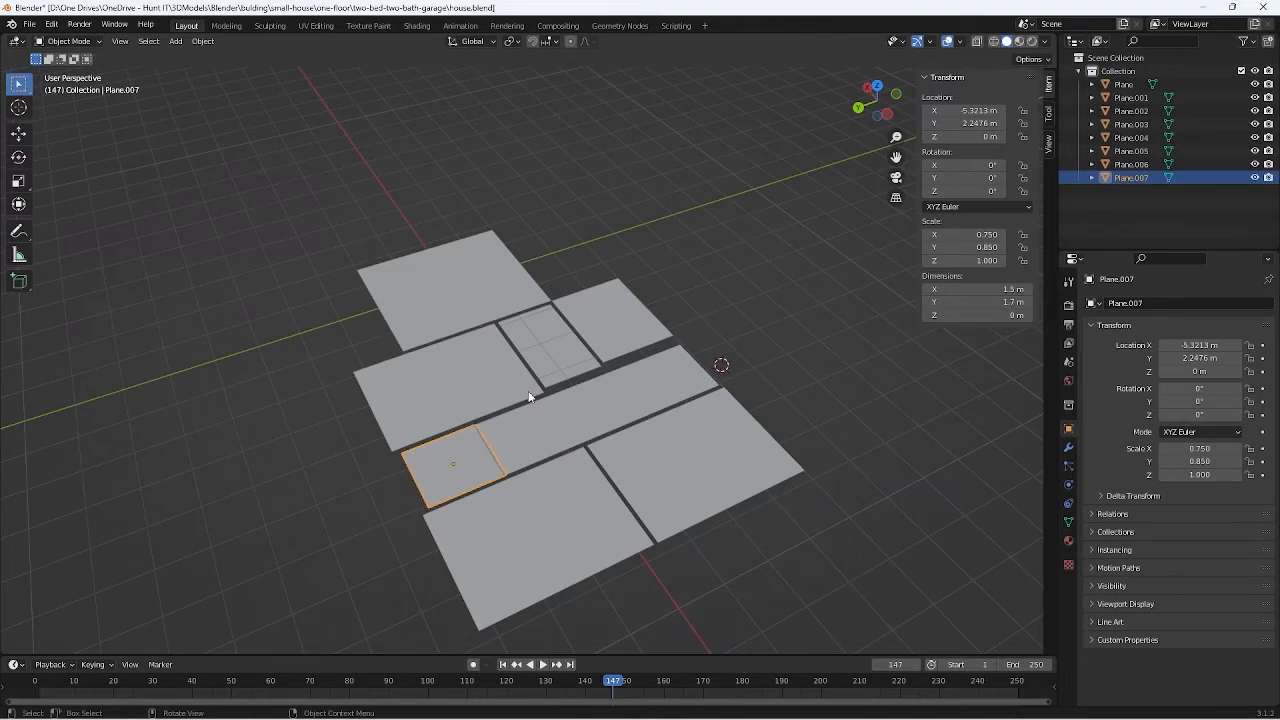
key(g)
key(y)
click(713, 457)
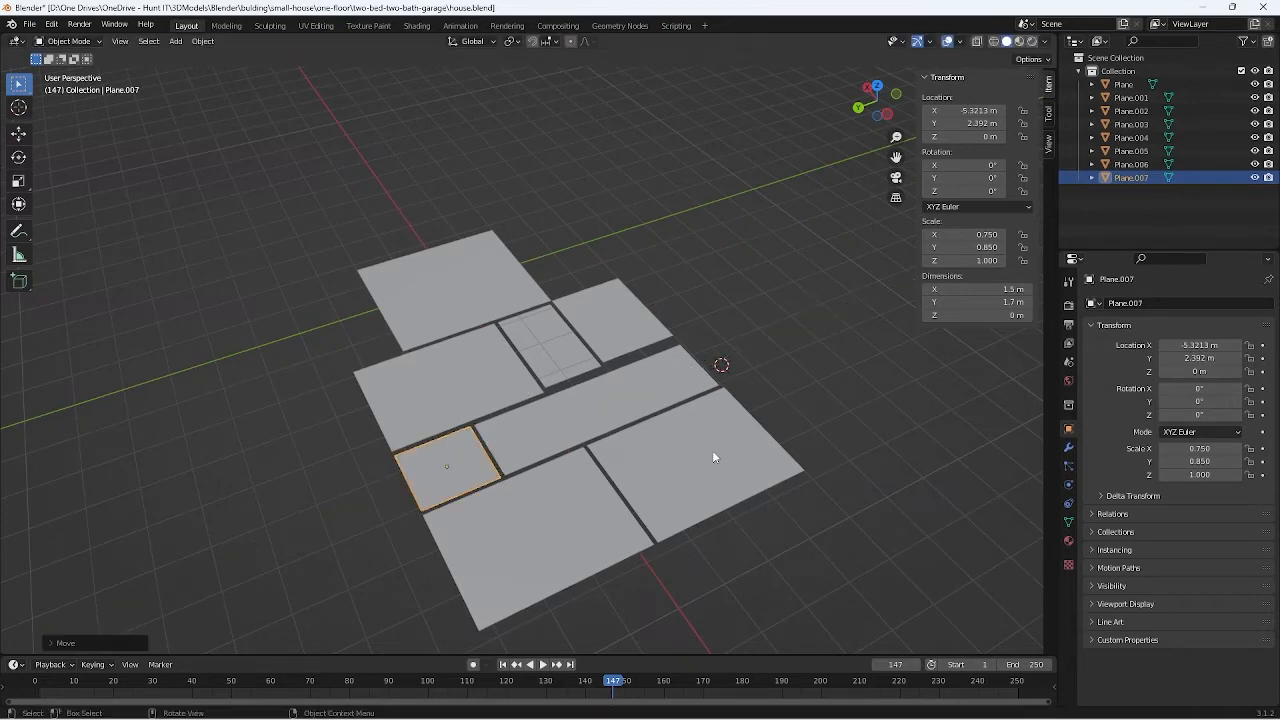
Step: Review the room layout from other angles, checking the 3.5 m by 4 m room and the adjacent 2.6 m by 3.6 m room
middle_drag(713, 457, 780, 487)
click(736, 295)
middle_drag(736, 295, 707, 345)
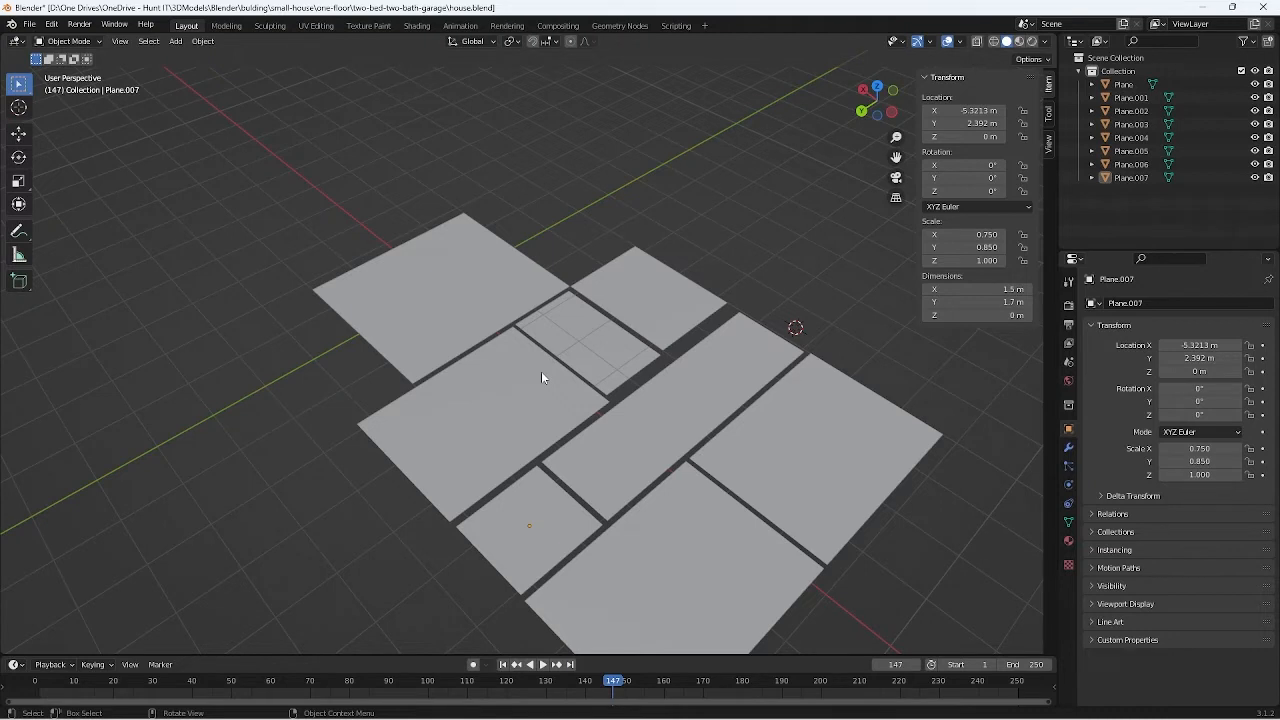
click(440, 240)
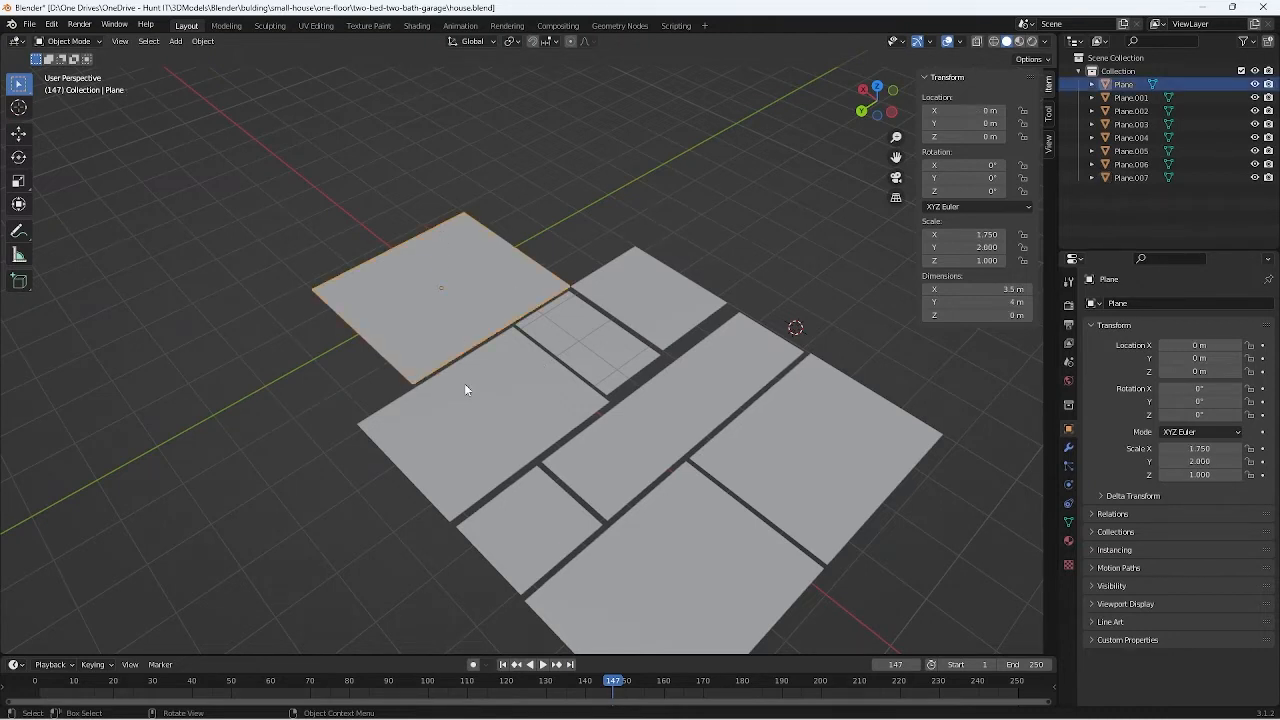
shift+click(465, 389)
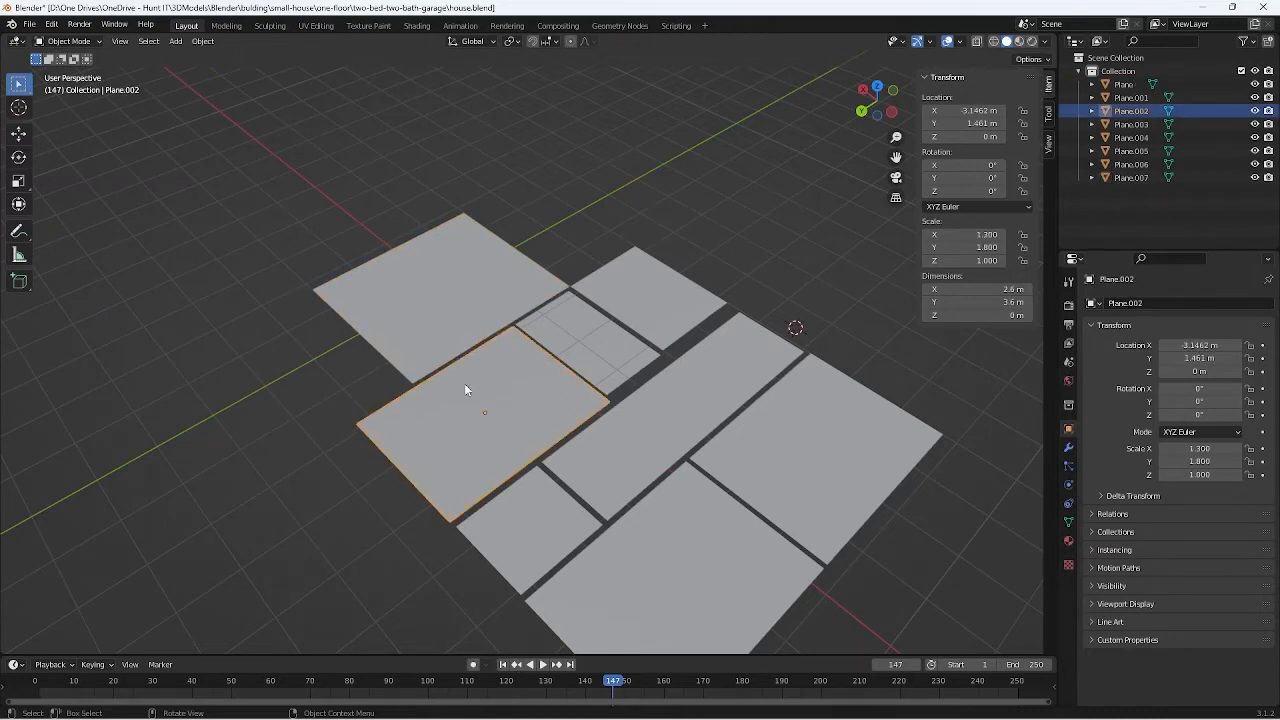
middle_drag(570, 462, 556, 453)
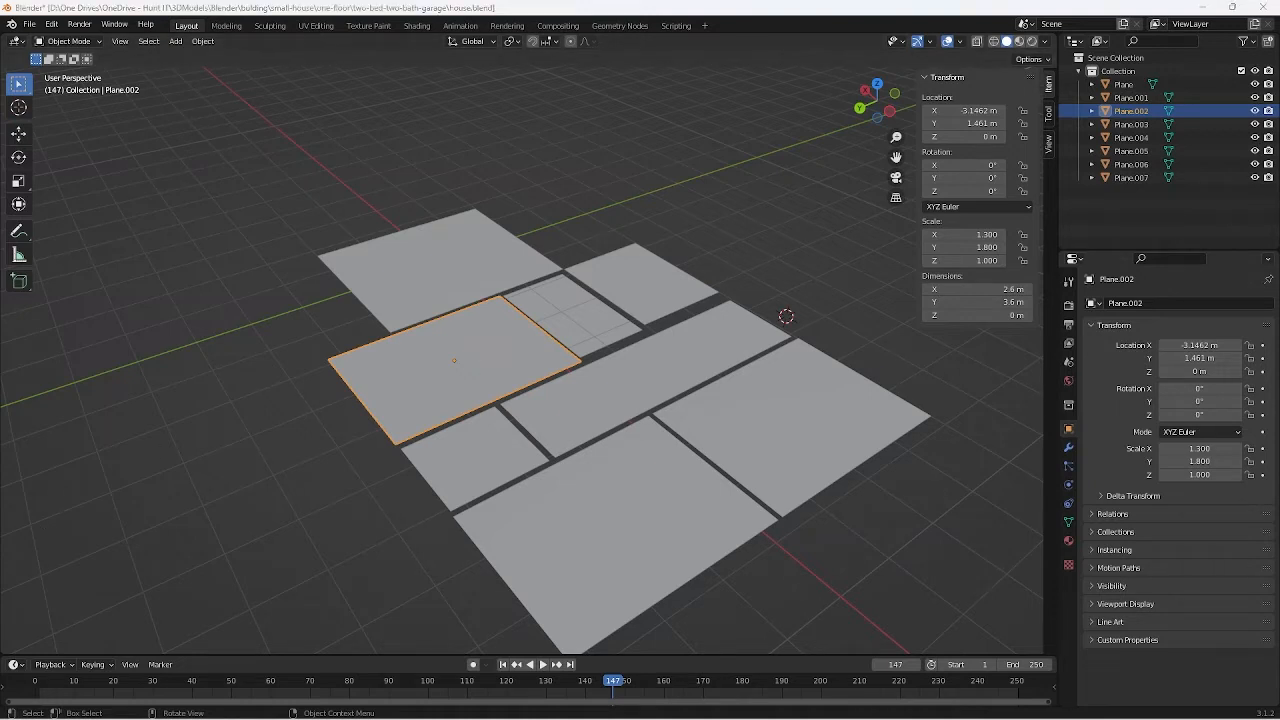
key(alt+a)
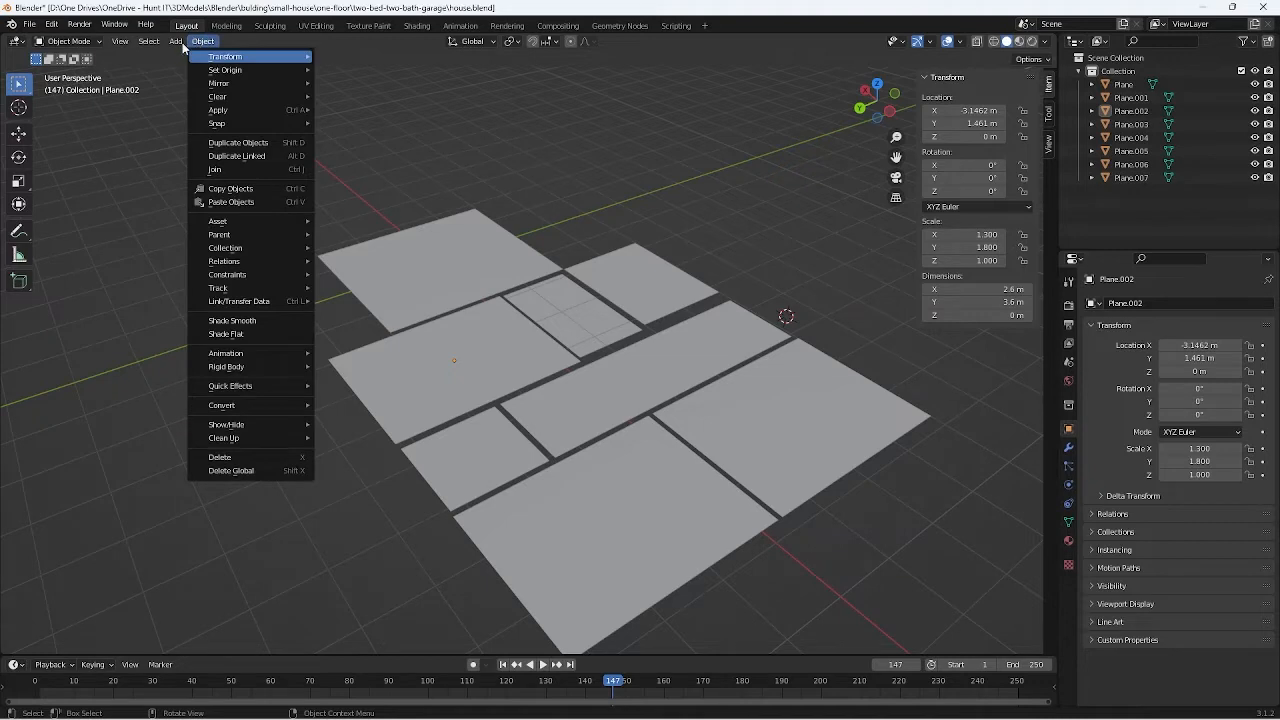
Step: Add a cube and set its X dimension to 0.2 m to form a thin wall
mouse_move(176, 41)
click(325, 70)
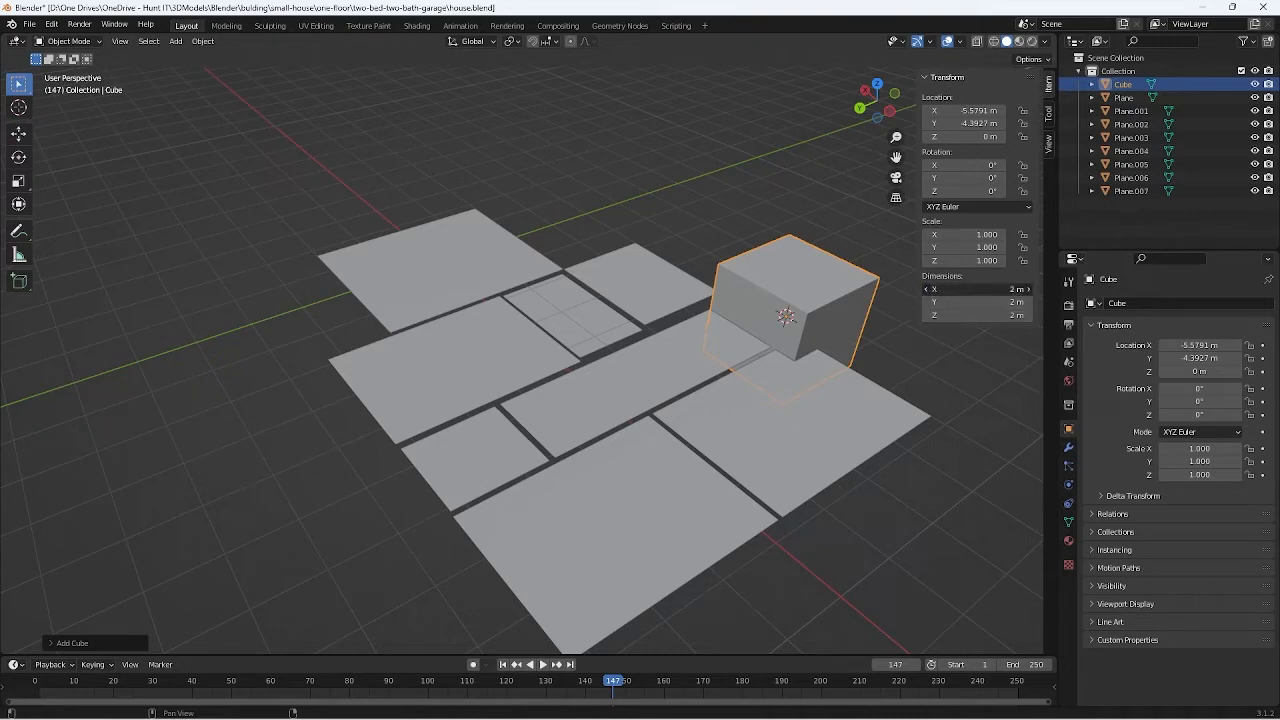
click(975, 289)
text(.2)
key(Return)
middle_drag(699, 297, 614, 371)
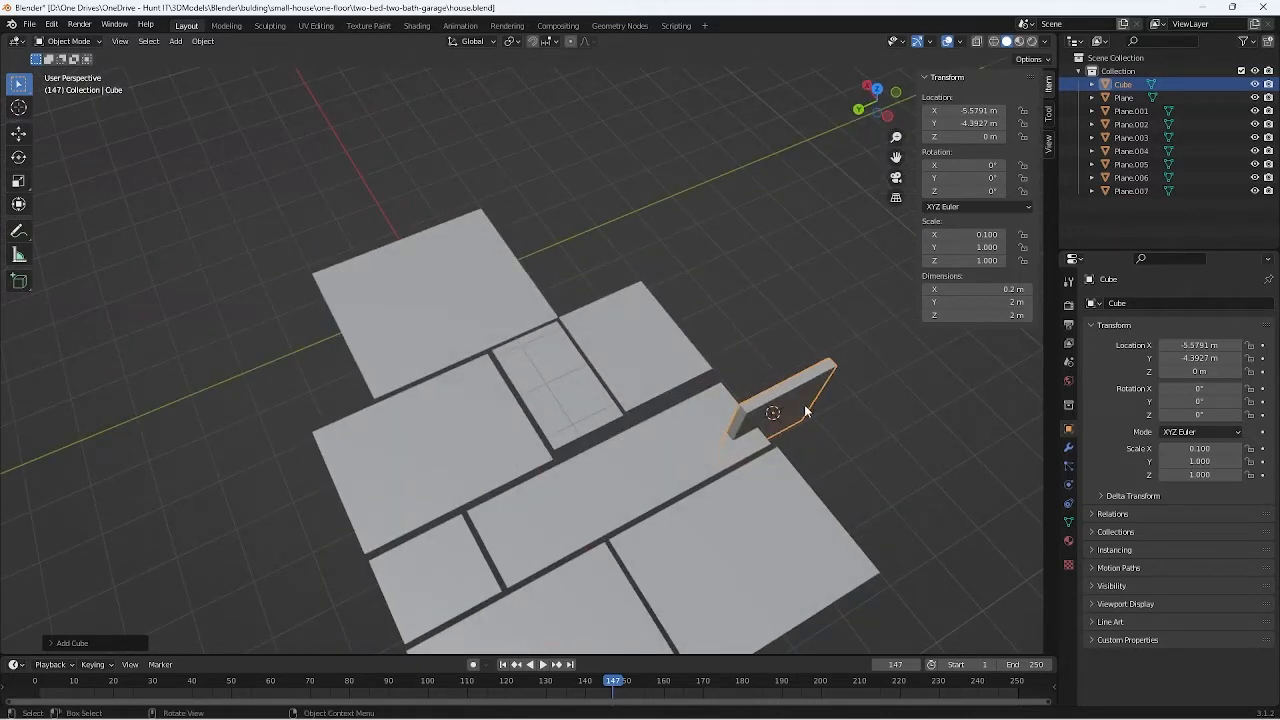
Step: Move the wall horizontally, with Z locked, to about X 2.07 m and Y -0.01 m, beside the outer edge of the 3.5 m by 4 m room
key(x)
key(Escape)
key(g)
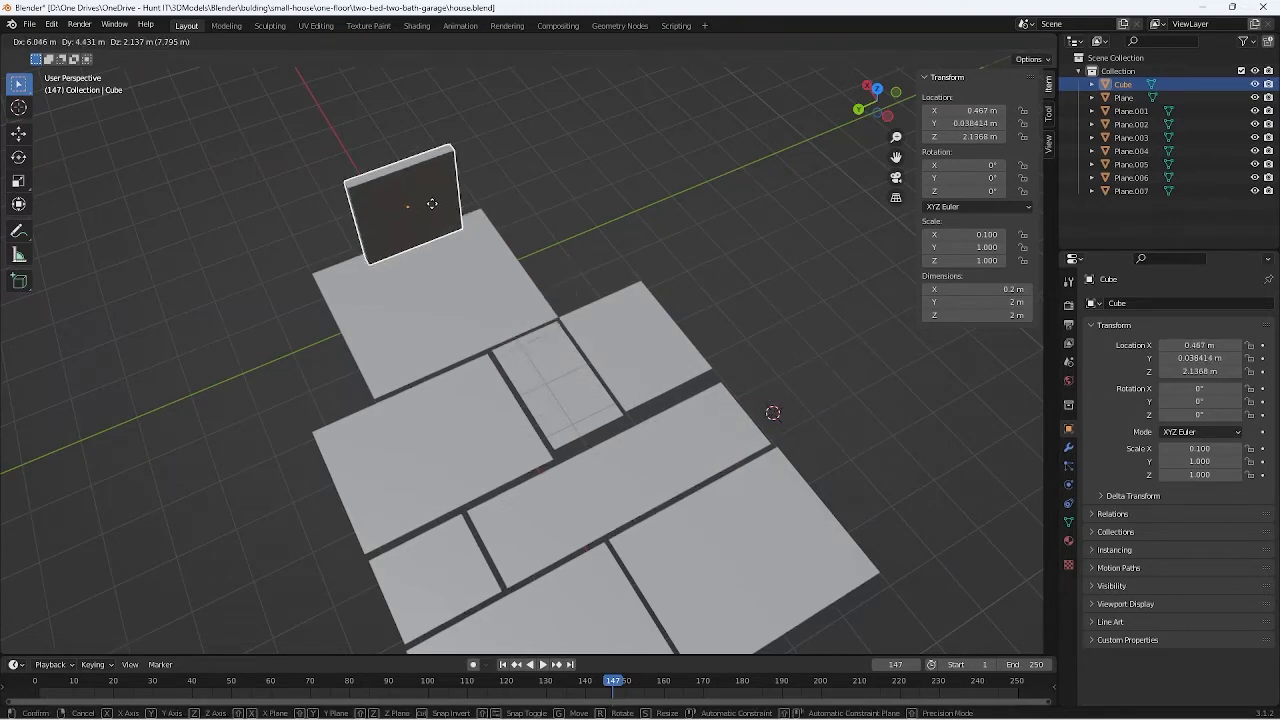
key(x)
key(x)
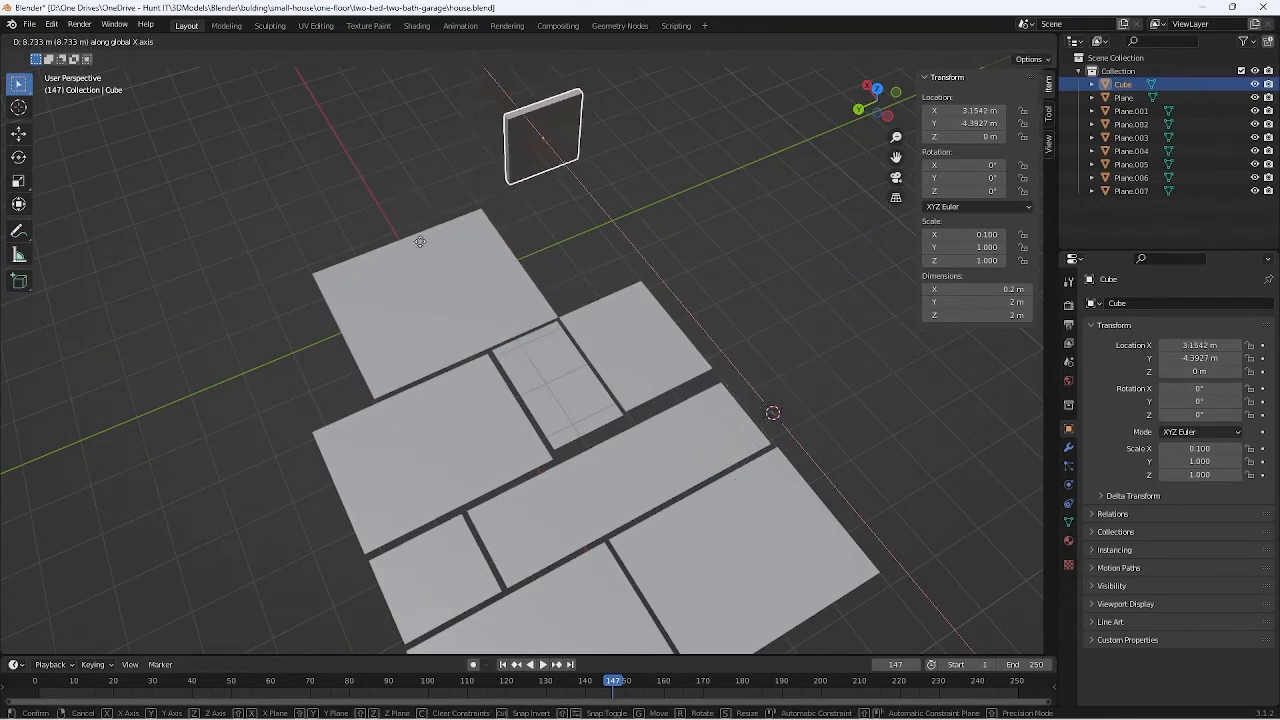
key(x)
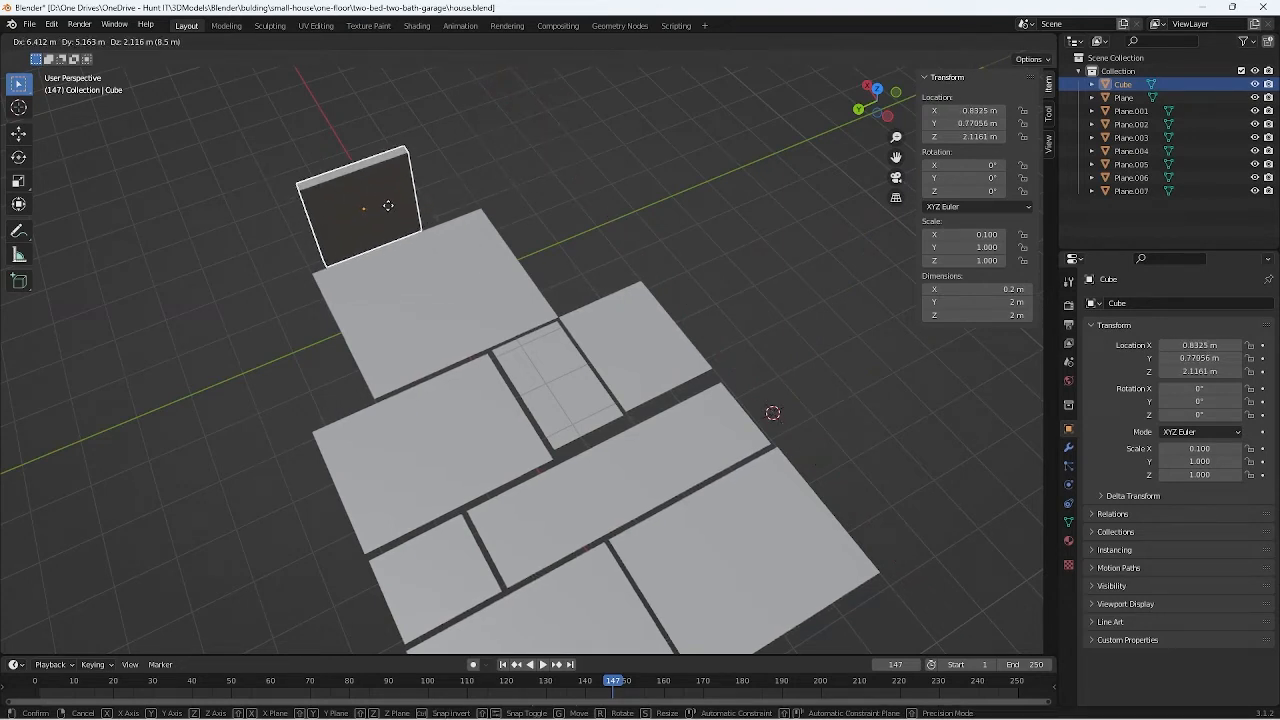
key(shift+z)
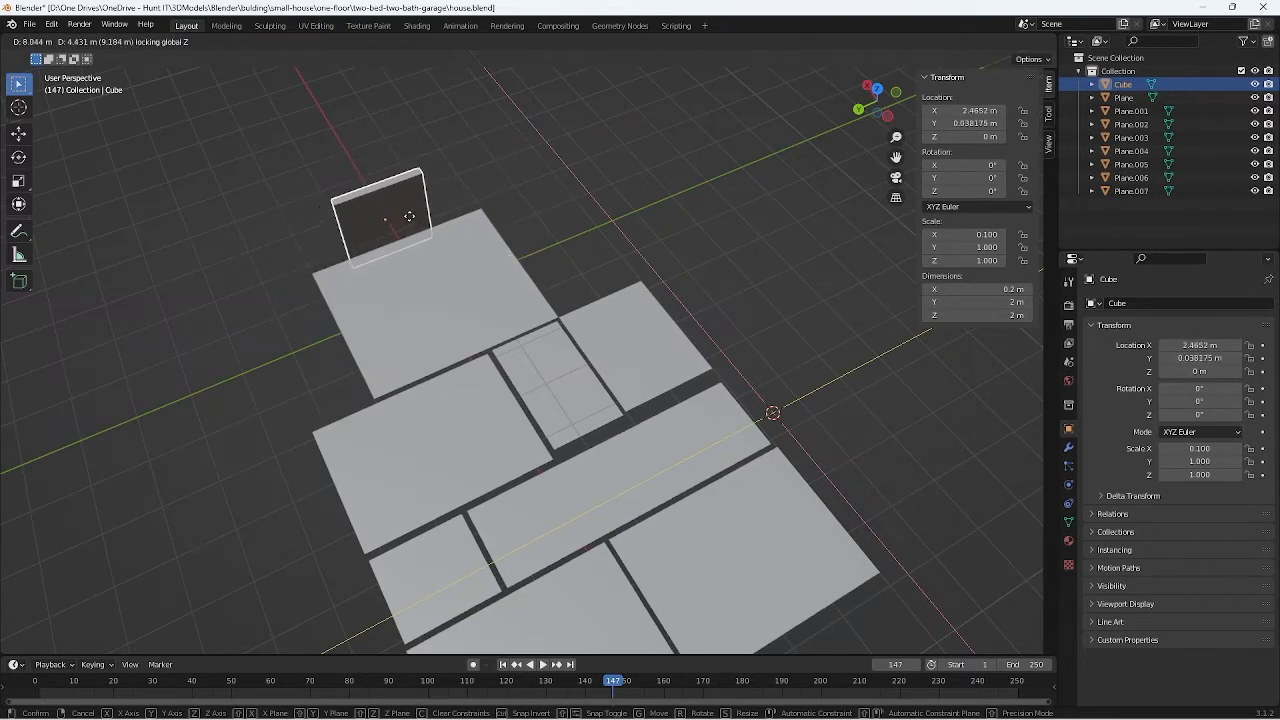
click(418, 227)
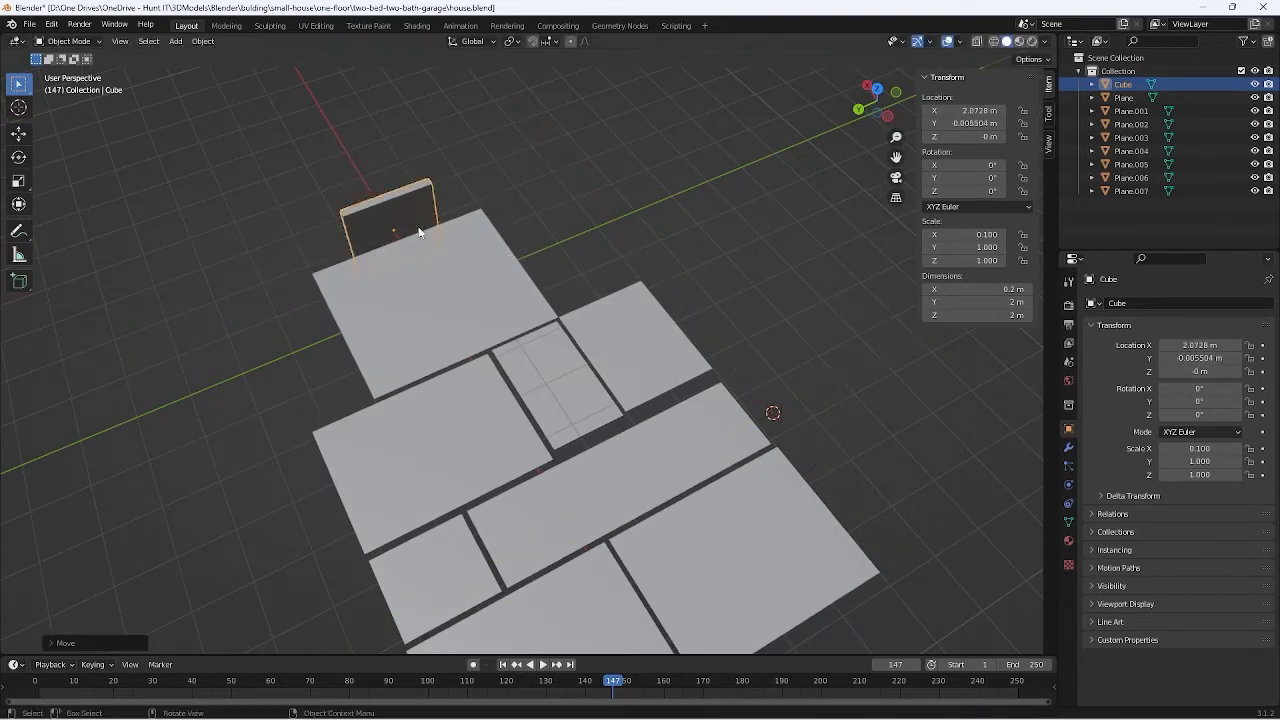
Step: Check the adjacent room plane's dimensions and set the wall's Y dimension to 4 m to match
middle_drag(522, 311, 554, 359)
scroll(554, 359, up, 2)
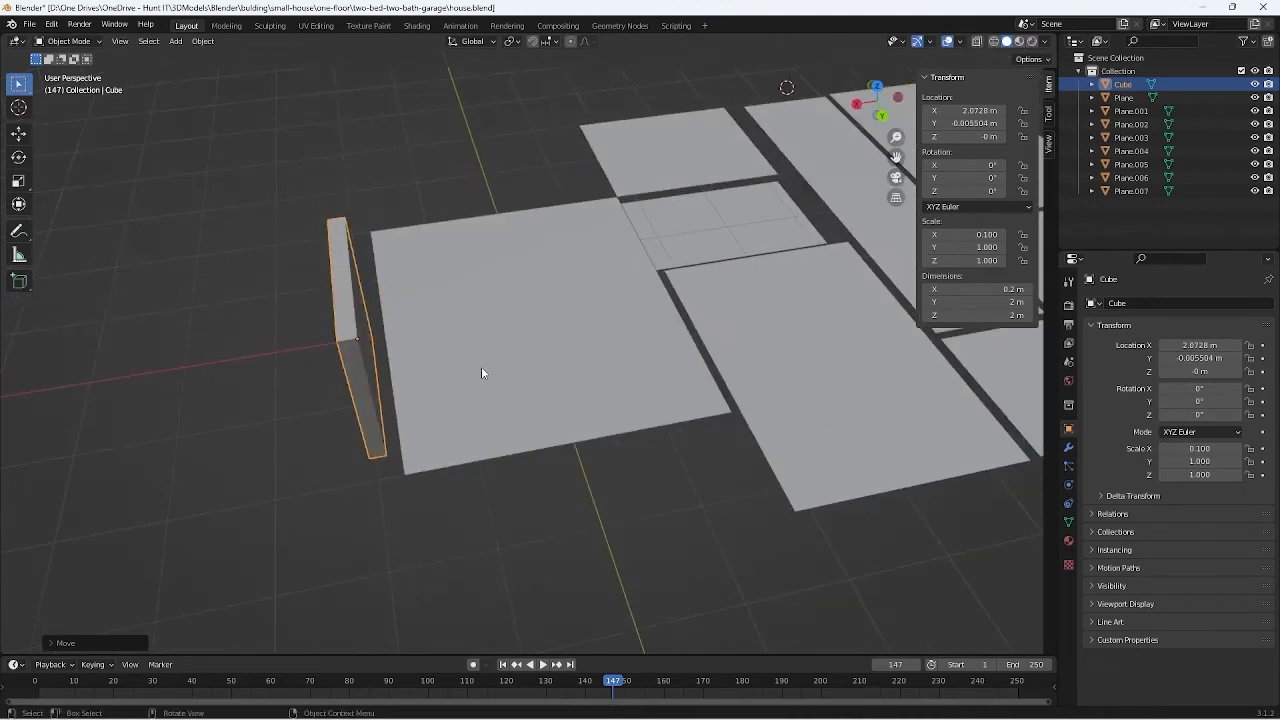
click(480, 366)
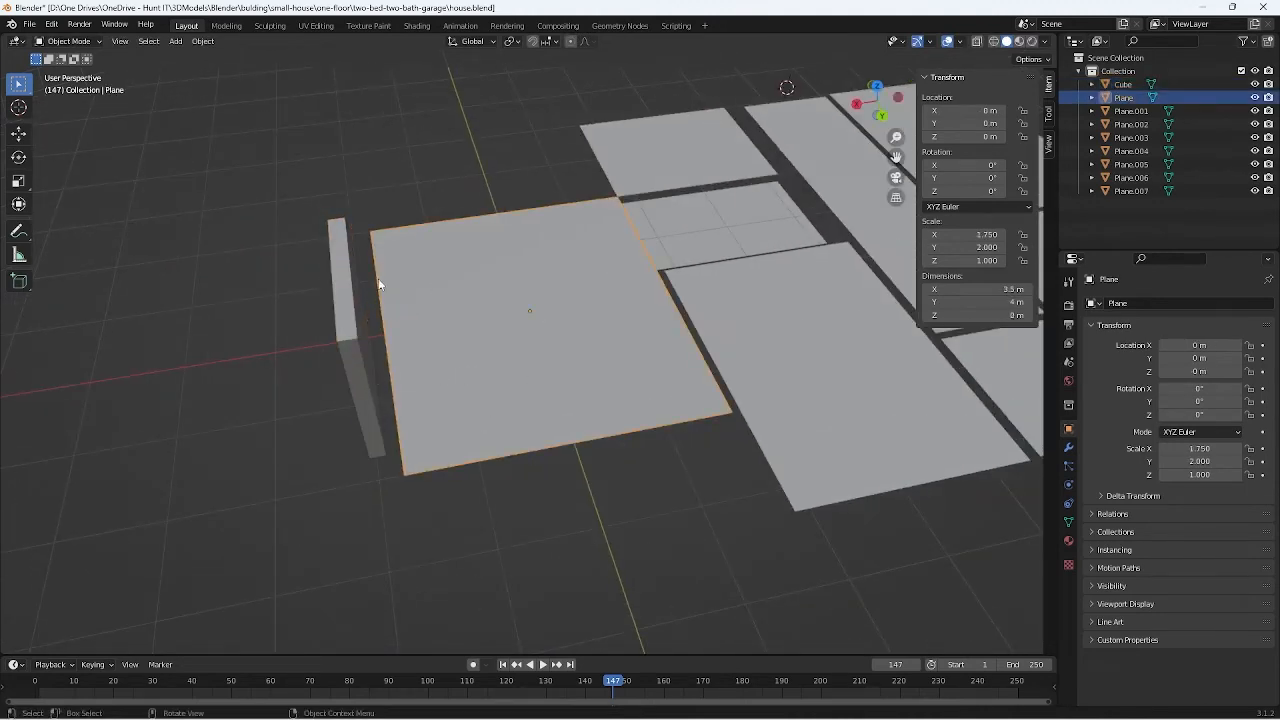
click(364, 394)
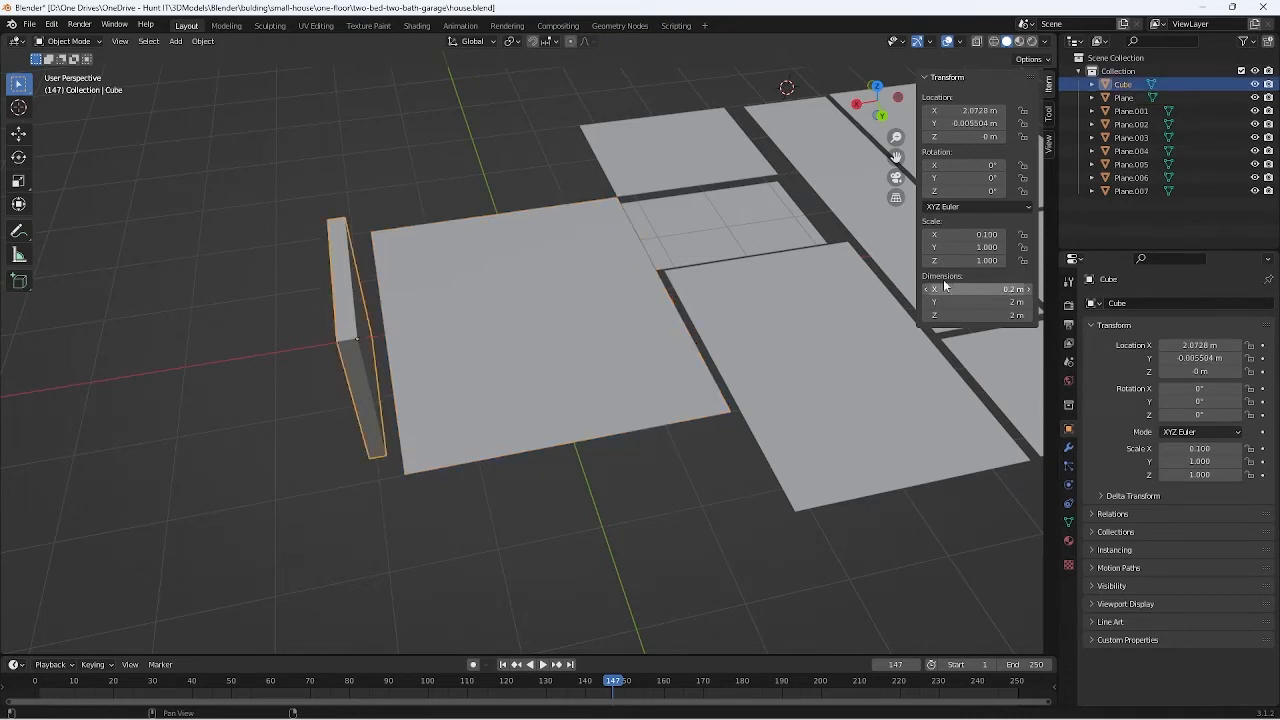
click(560, 432)
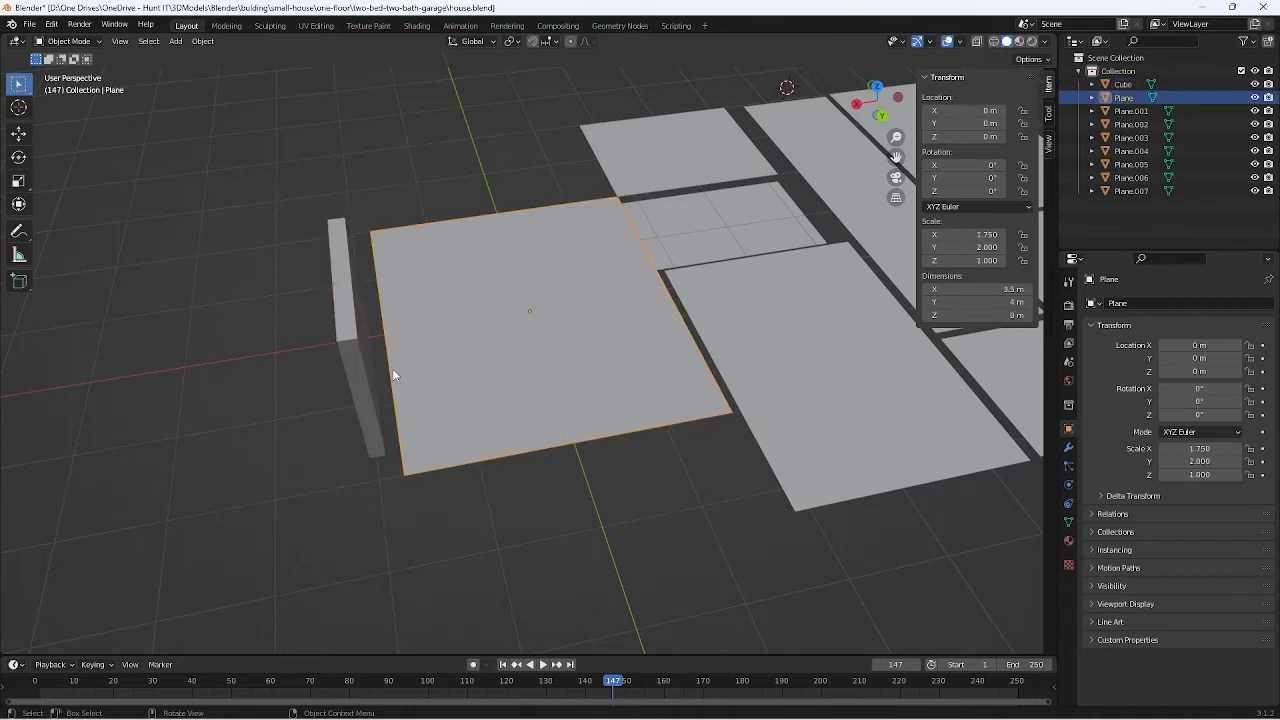
click(358, 364)
double_click(983, 300)
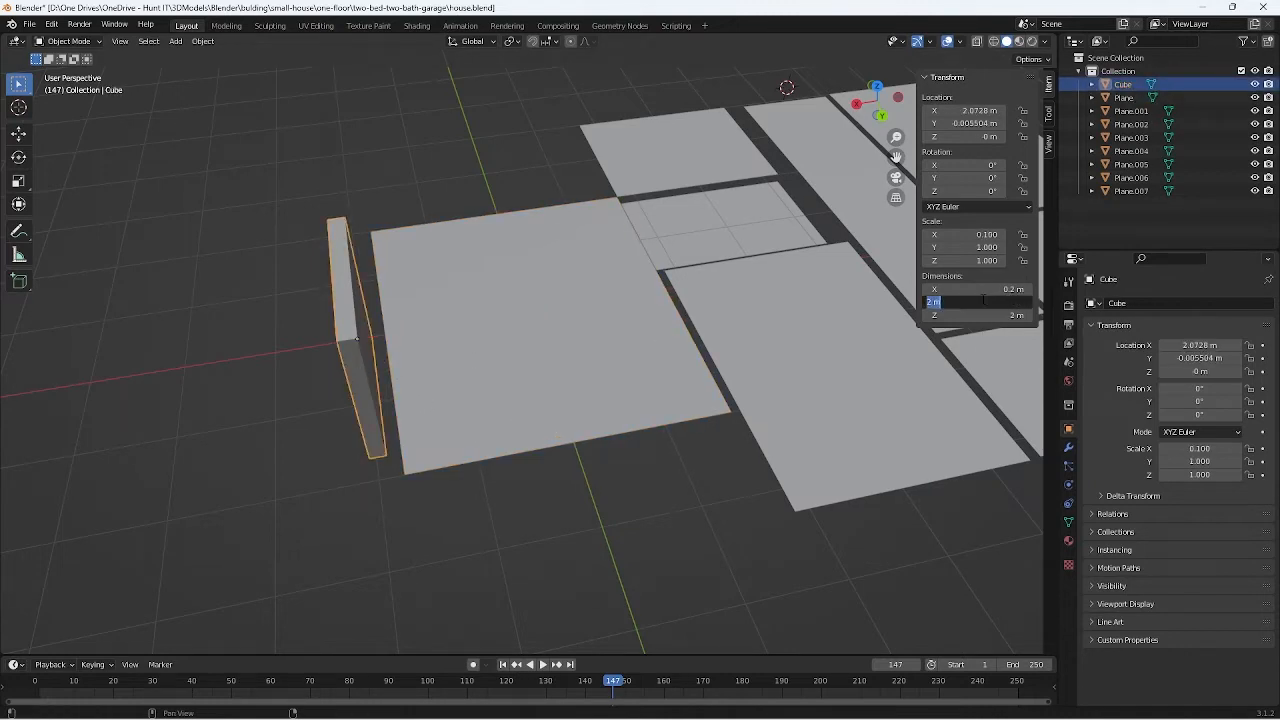
text(4)
key(Return)
middle_drag(480, 522, 462, 546)
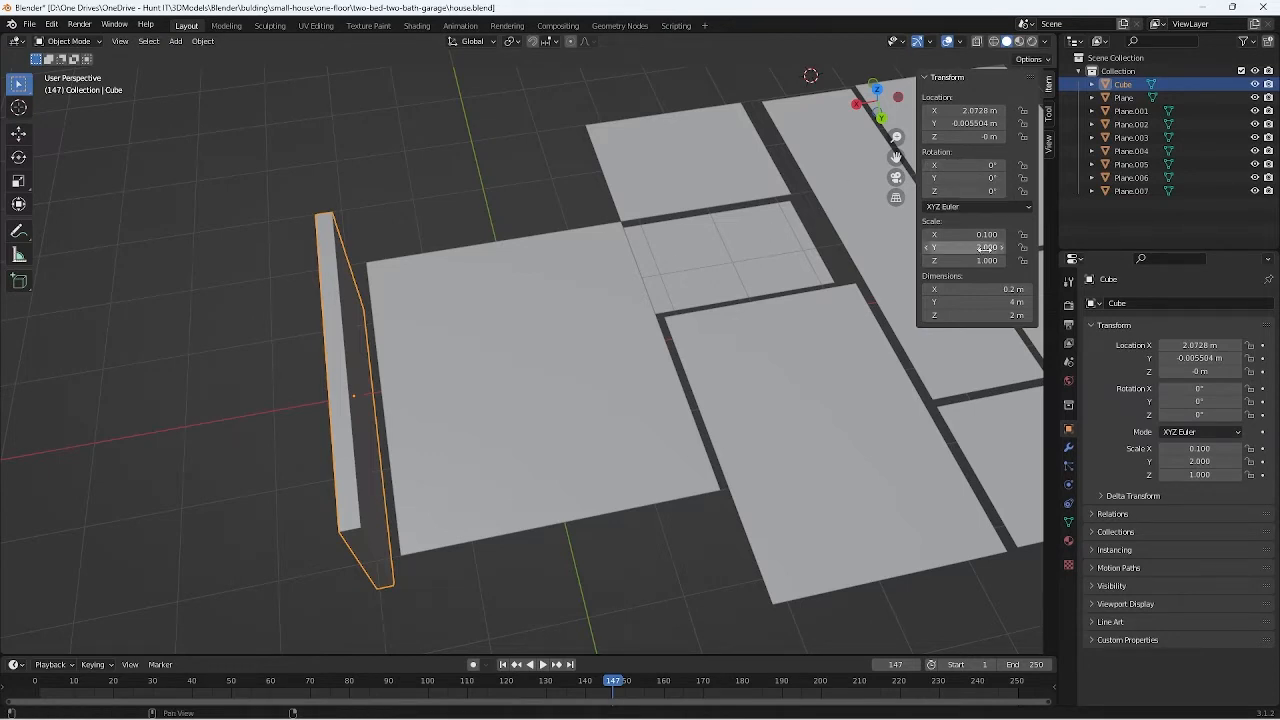
Step: Increase the wall's Y dimension to 4.4 m so it extends past both room corners
click(1028, 302)
click(1028, 302)
click(1028, 302)
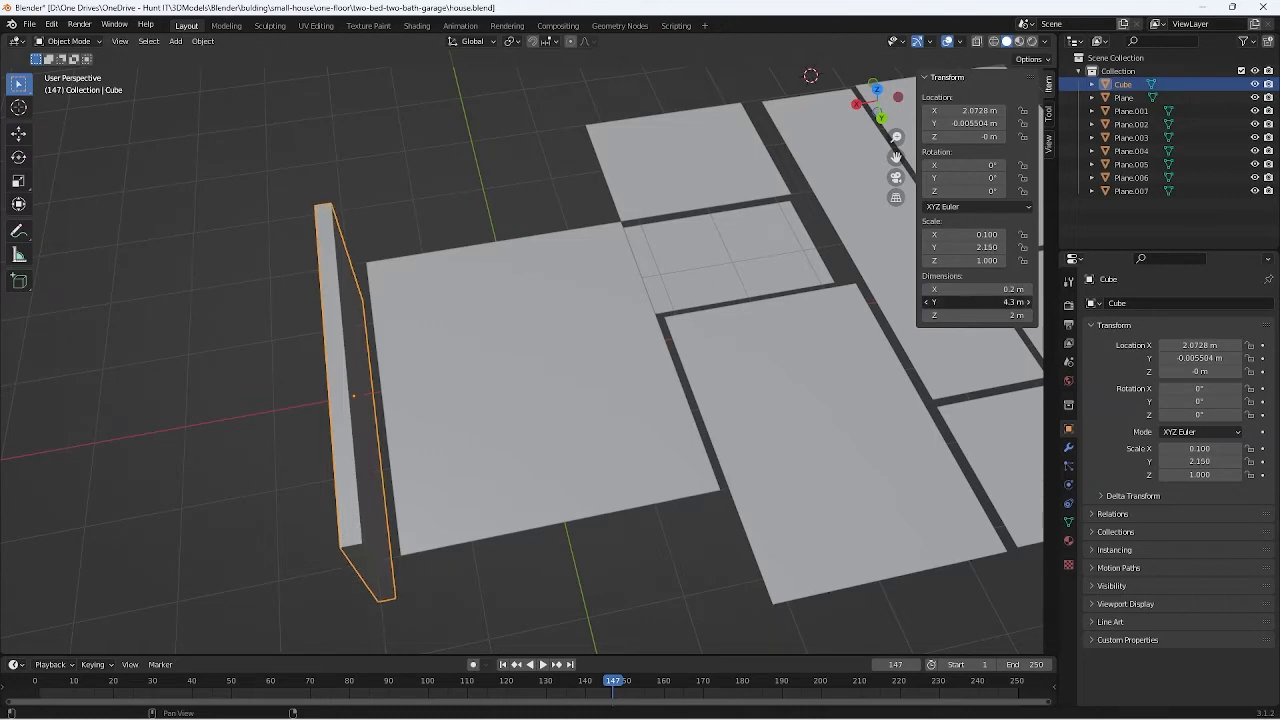
click(1028, 302)
Step: Compare the wall's location with the adjacent room plane and set the wall's Y location to 0 m
middle_drag(700, 380, 357, 342)
click(357, 342)
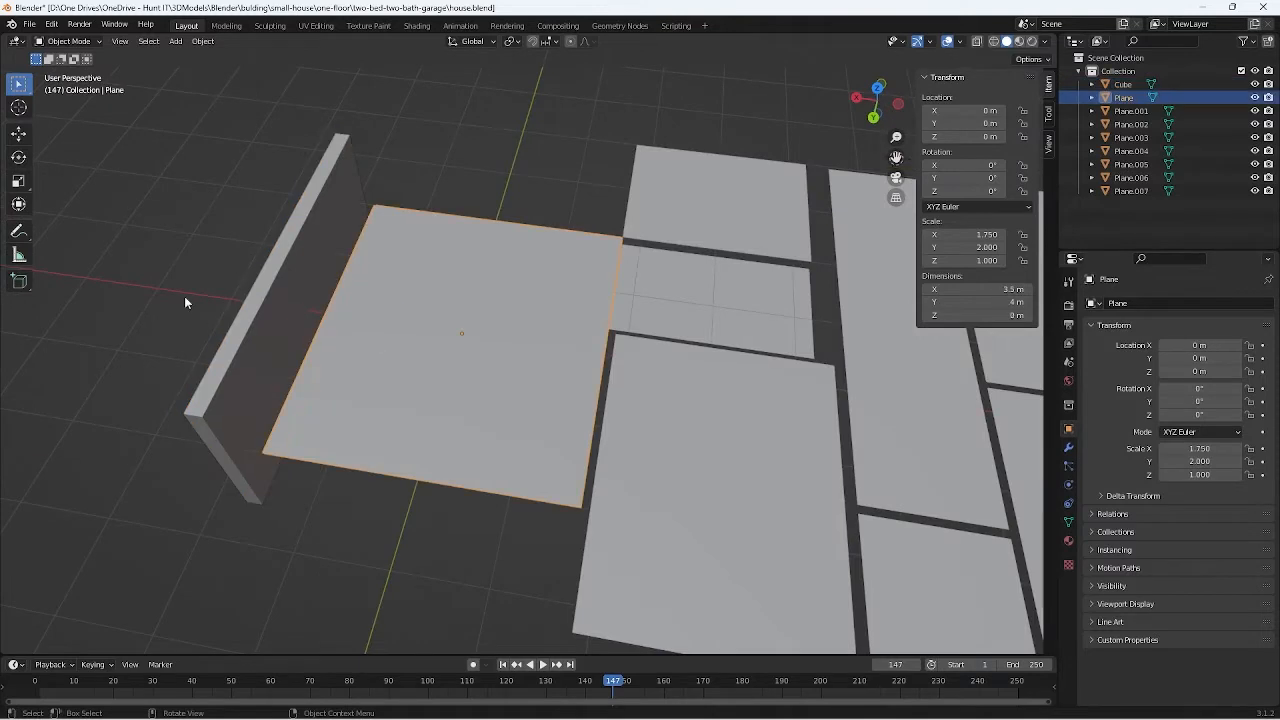
click(291, 294)
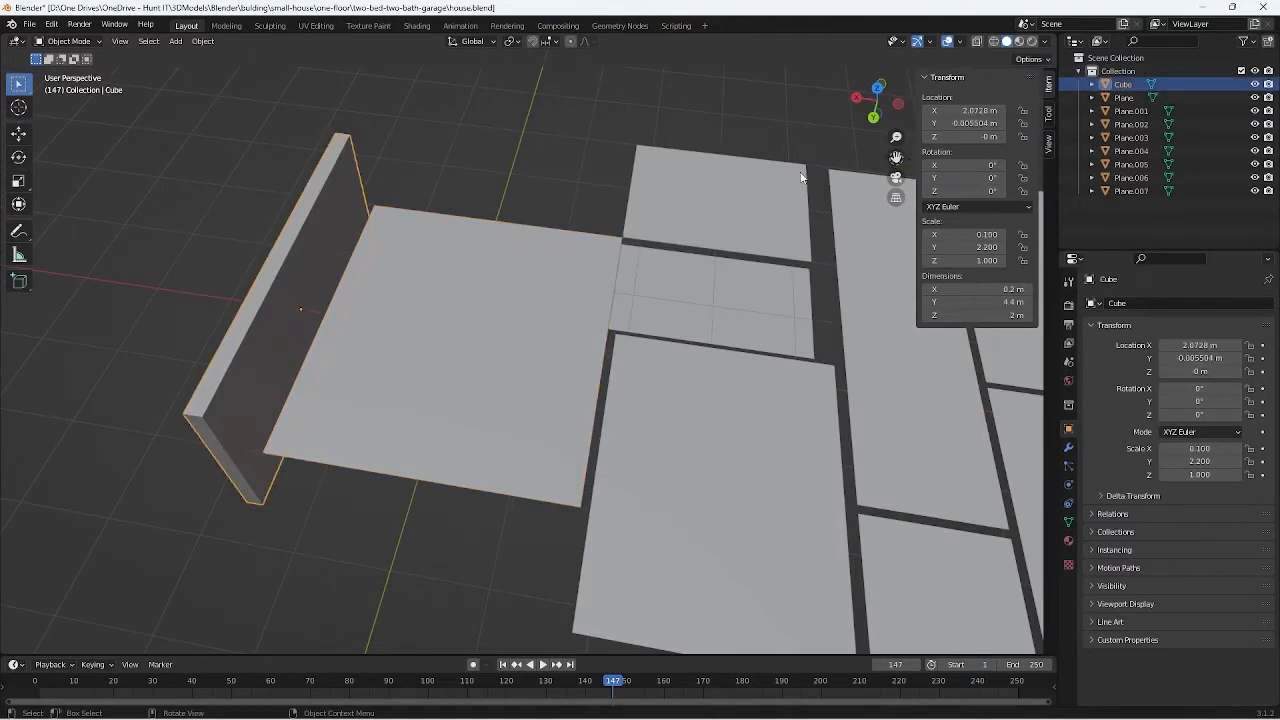
double_click(968, 123)
text(0)
key(Return)
Step: Duplicate the 4.4 m wall and move the copy horizontally, with Z locked, to about X -1.64 m and Y -1.48 m
key(ctrl+c)
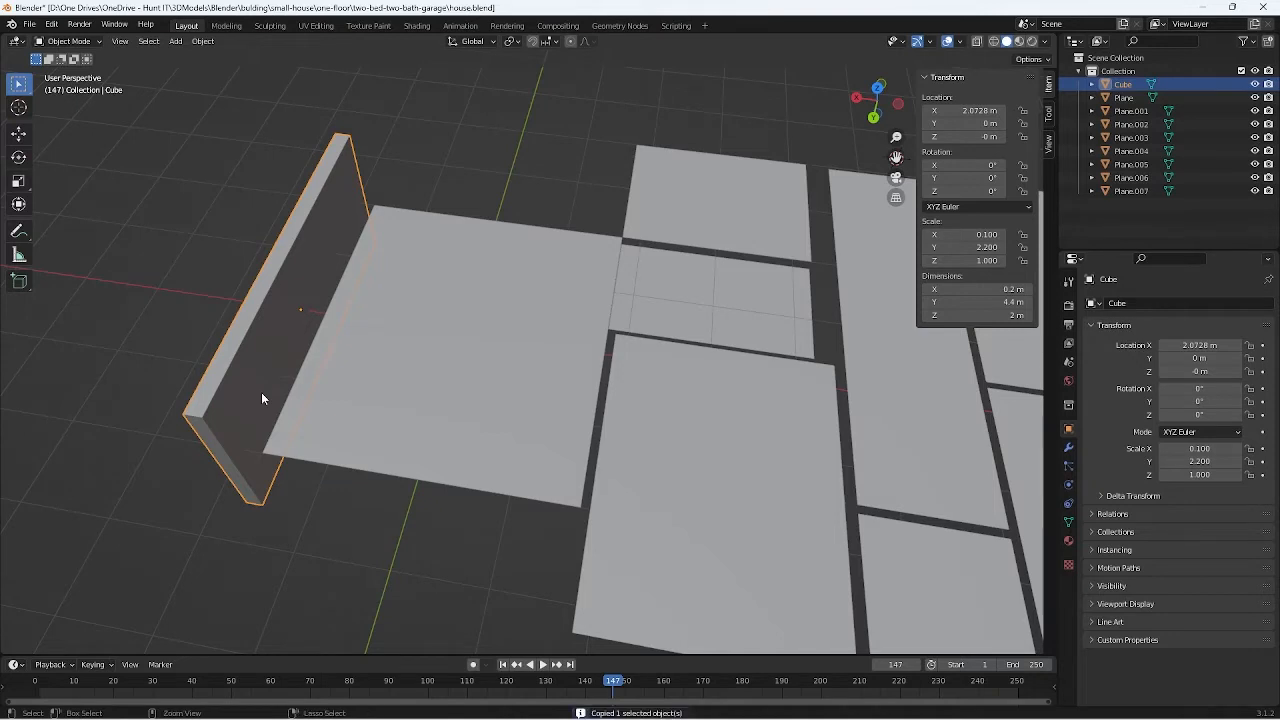
key(ctrl+v)
key(g)
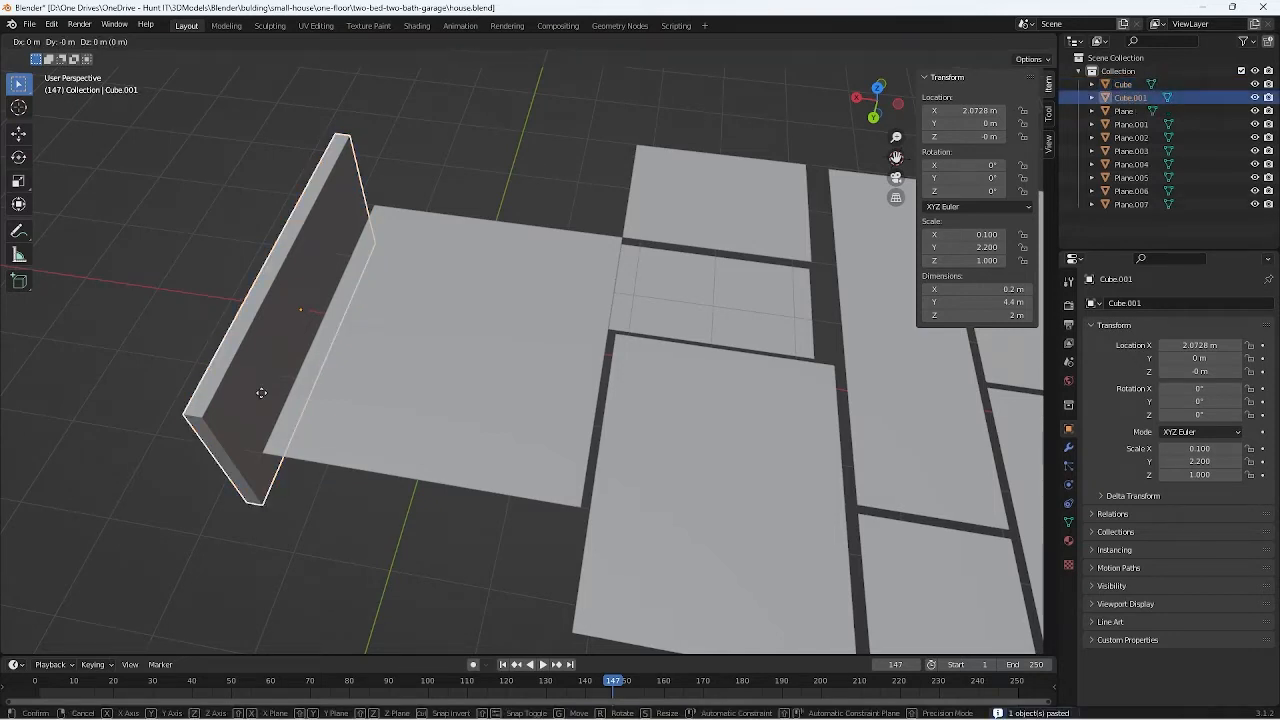
key(shift+z)
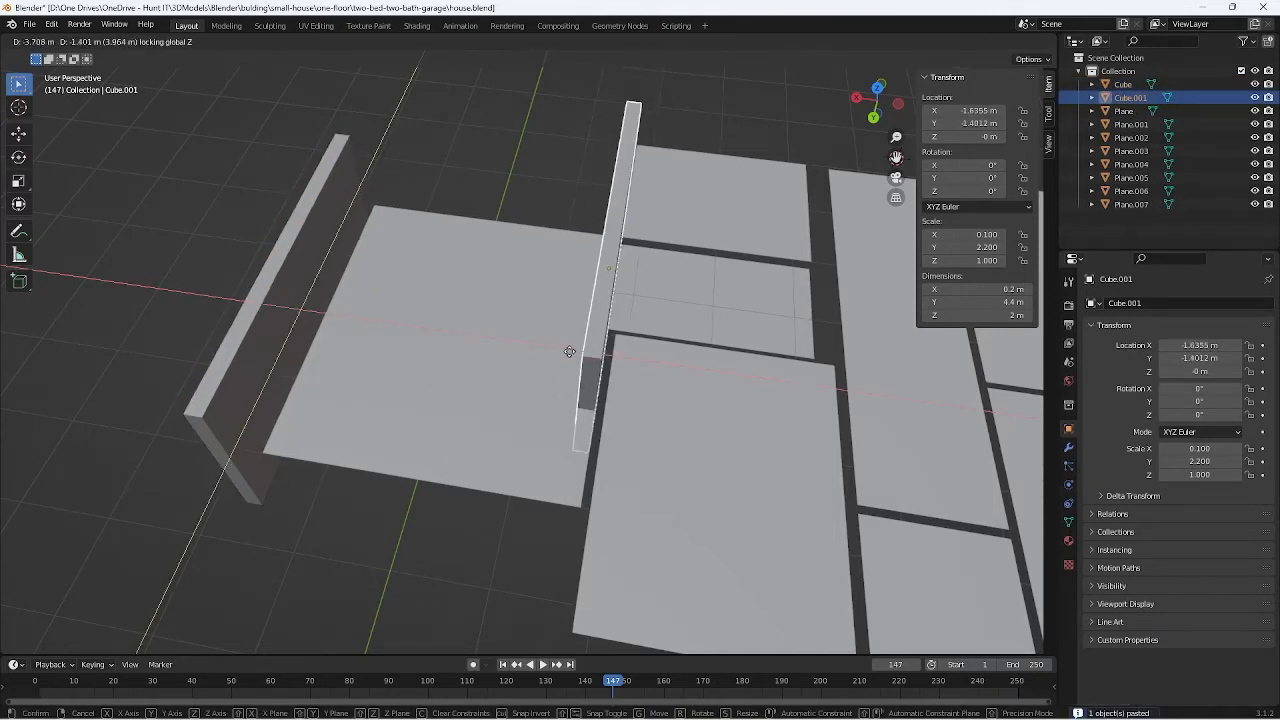
click(562, 355)
Step: Move the copied wall along the Y axis to about Y -3.00 m, beside the 2.5 m by 2 m room
middle_drag(560, 354, 497, 257)
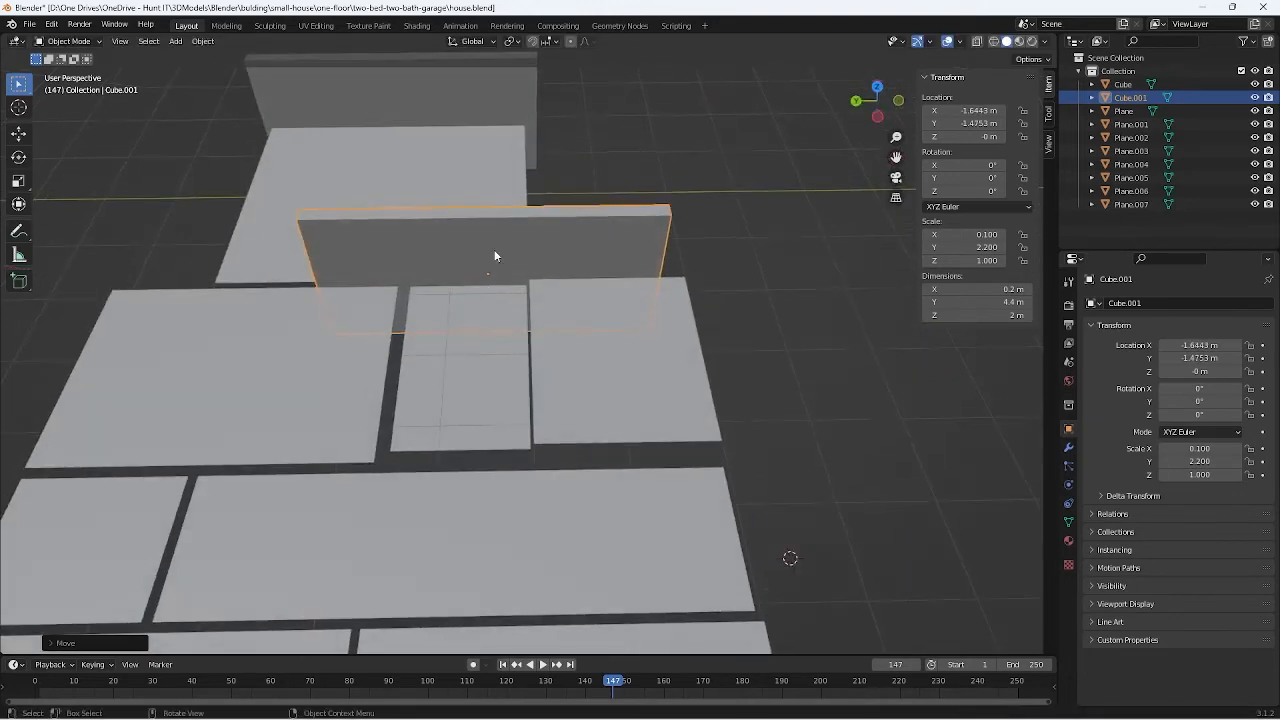
click(494, 256)
key(g)
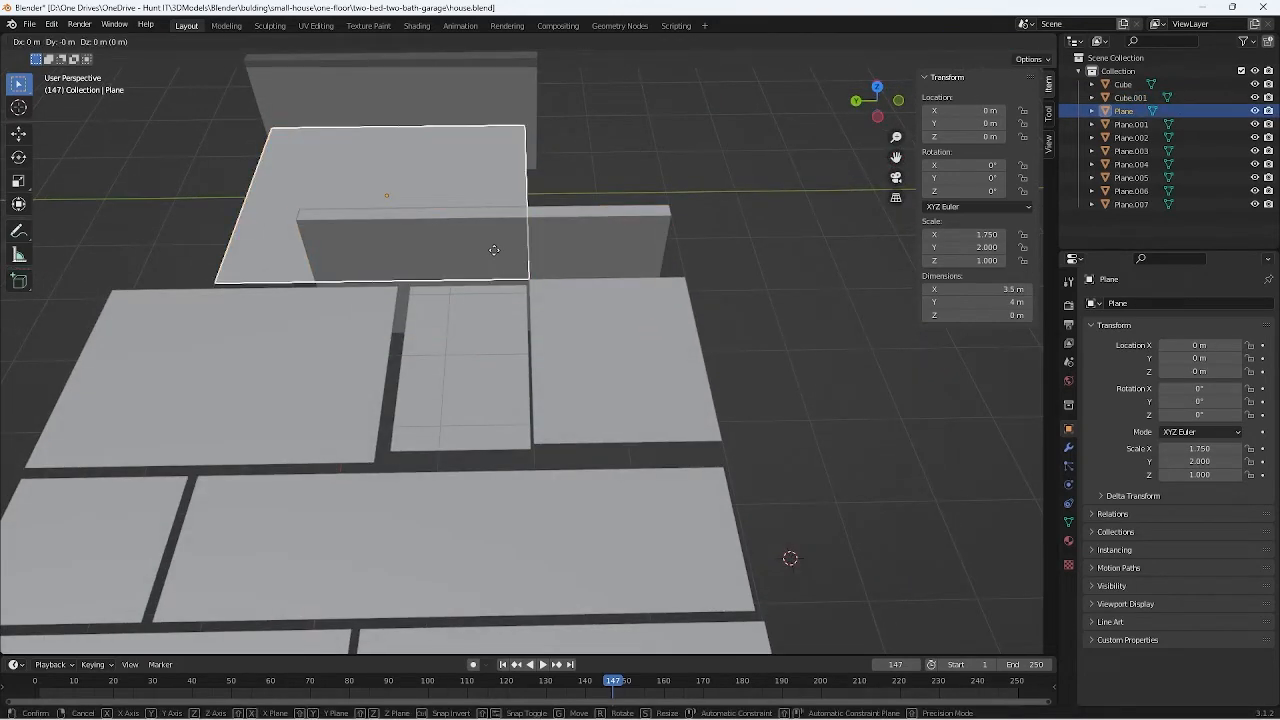
key(Escape)
click(655, 256)
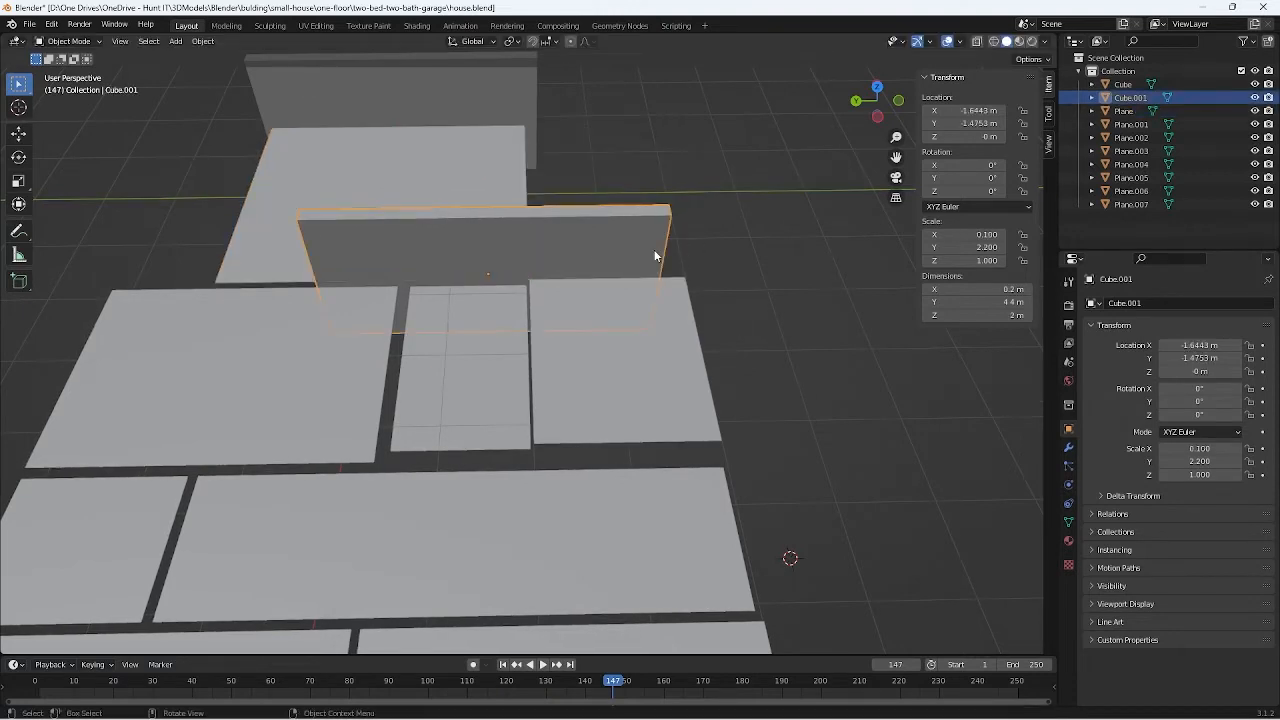
key(g)
key(y)
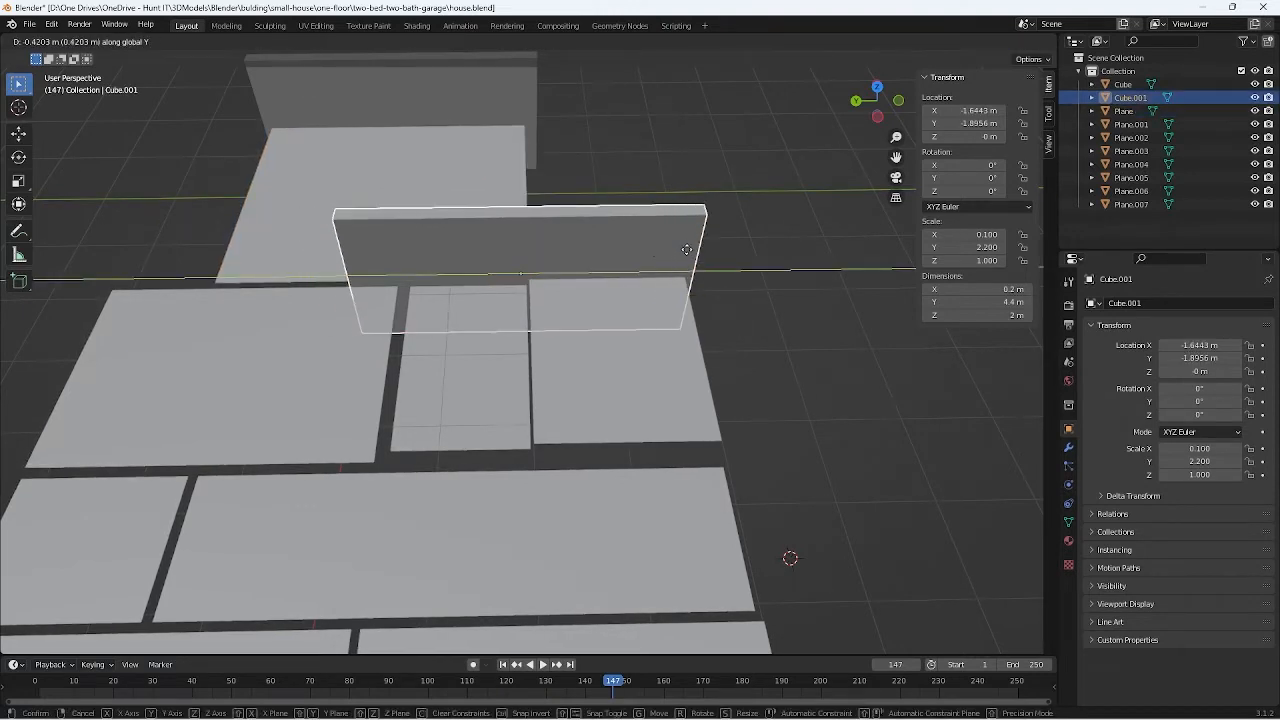
click(772, 248)
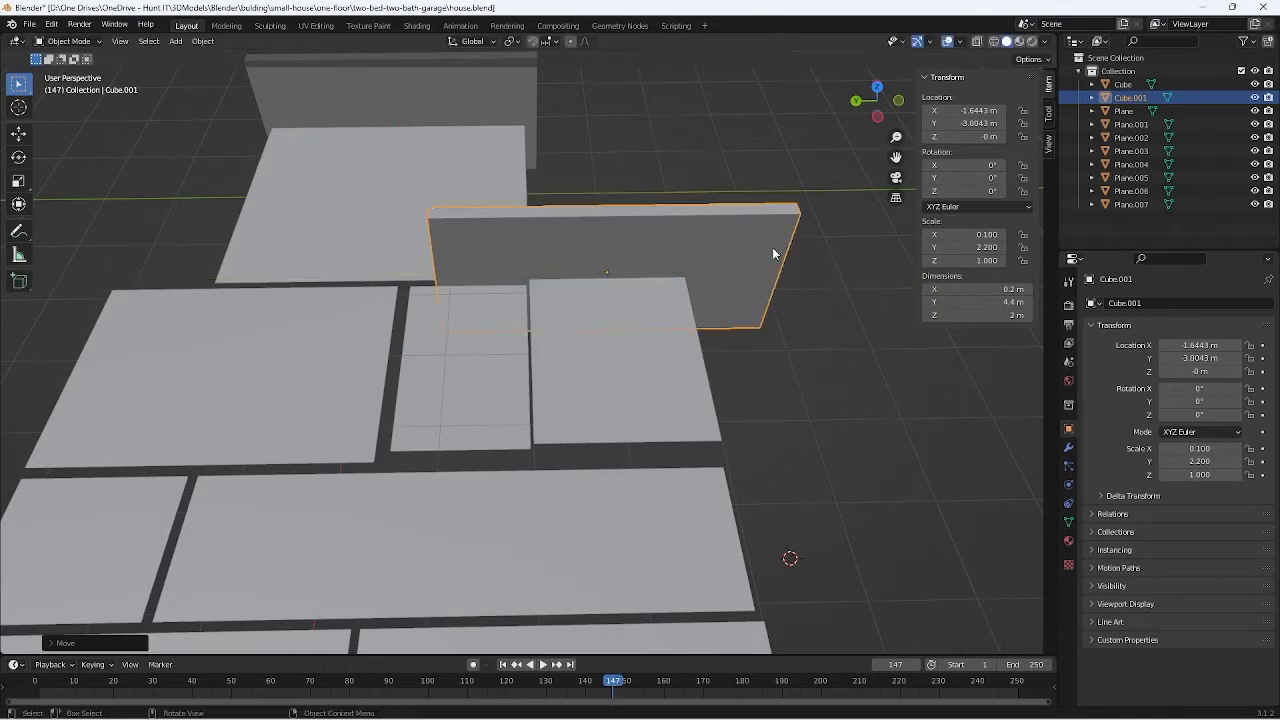
Step: Compare the copied wall with the 2.5 m by 2 m room plane and set the wall's Y dimension to 2.4 m
click(683, 380)
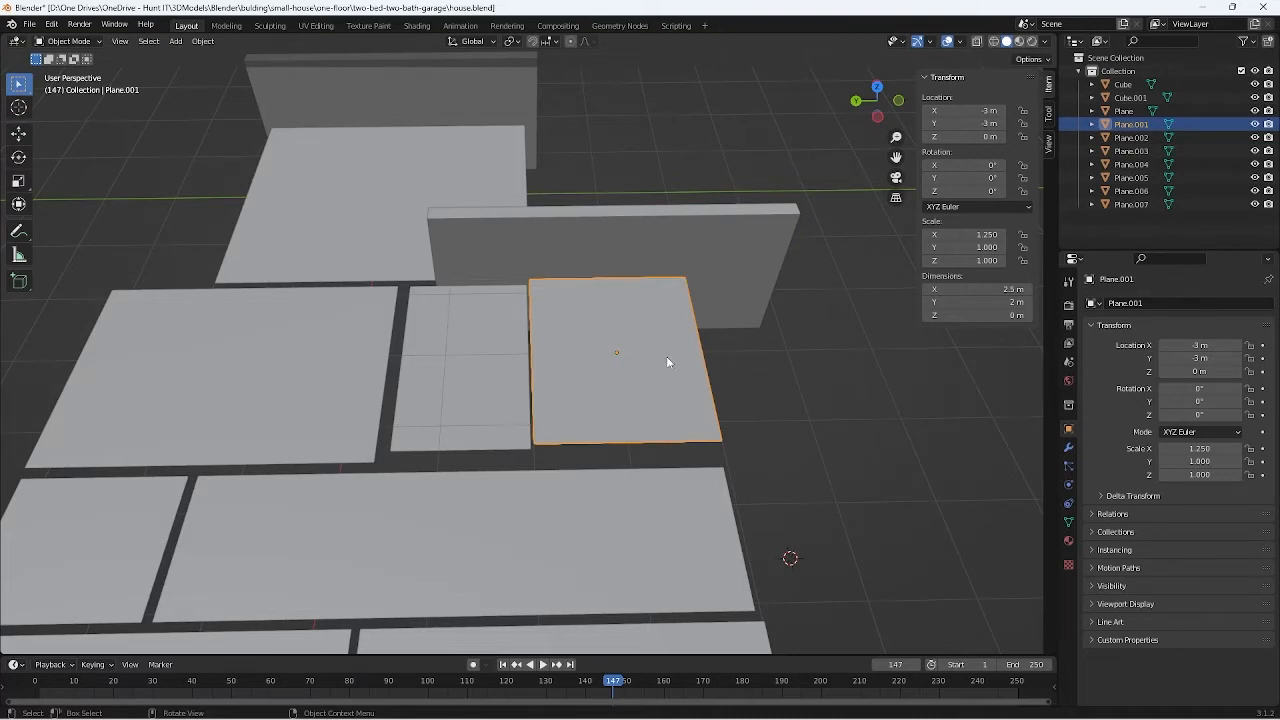
click(677, 232)
click(639, 378)
click(644, 258)
click(646, 379)
click(668, 272)
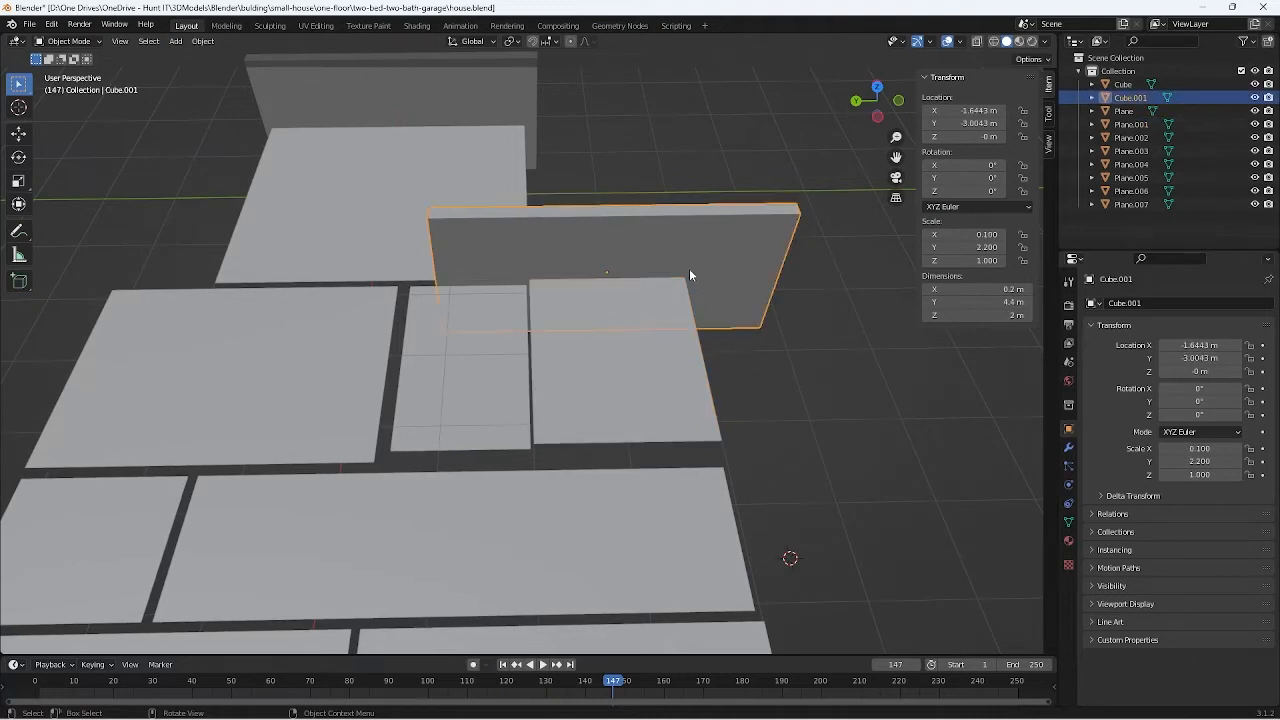
click(1008, 302)
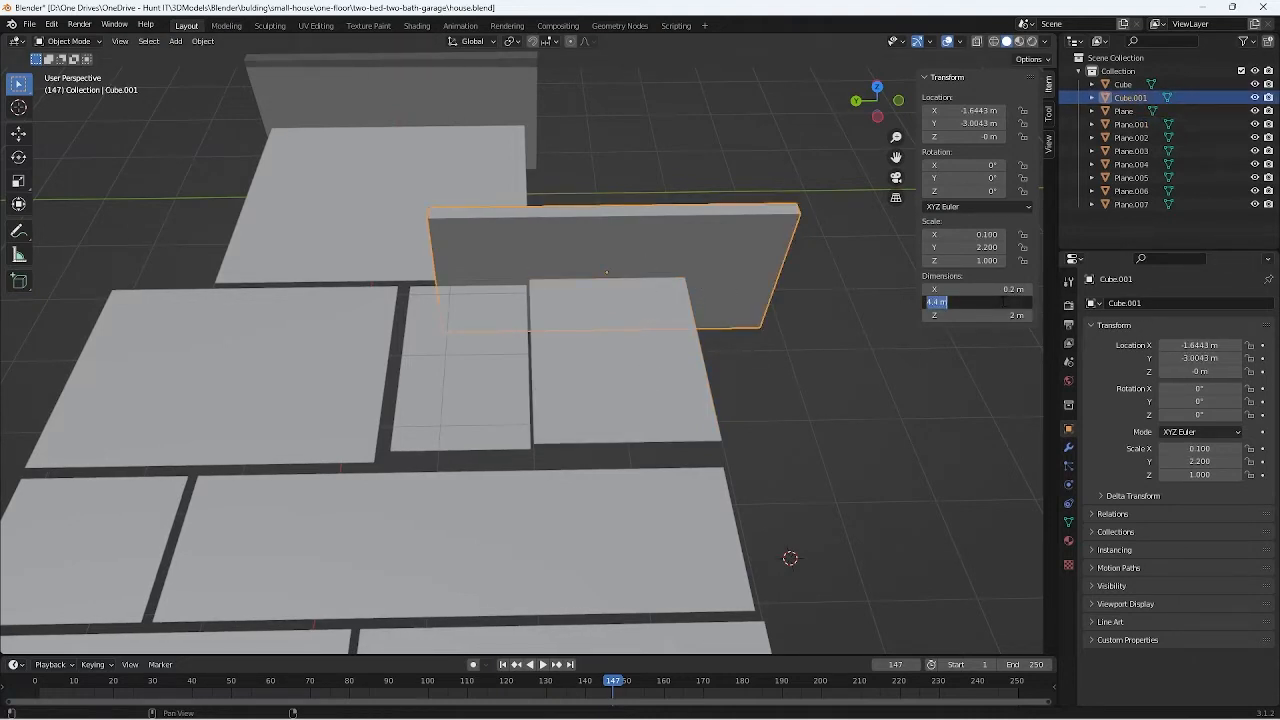
text(2.4)
key(Return)
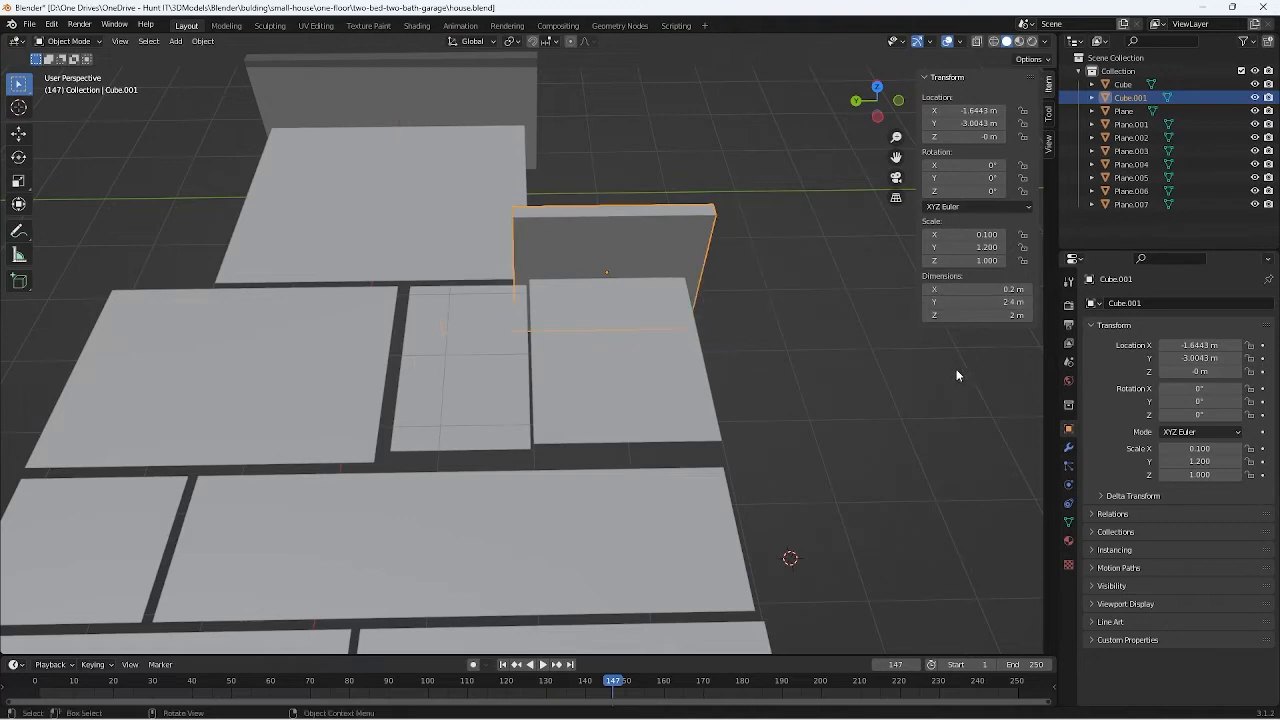
Step: Move the 2.4 m wall along the Y axis to about Y -3.21 m, starting at the small room's inner edge
middle_drag(956, 369, 503, 406)
middle_drag(563, 532, 628, 364)
click(618, 410)
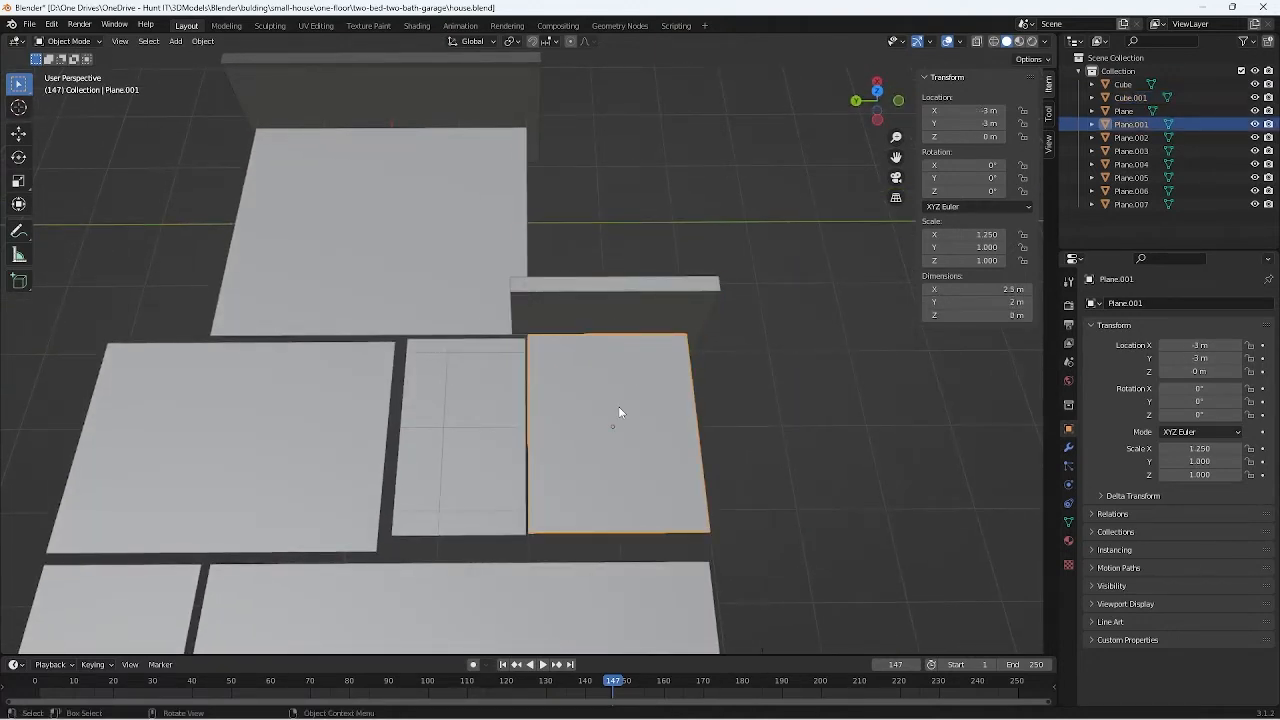
click(598, 318)
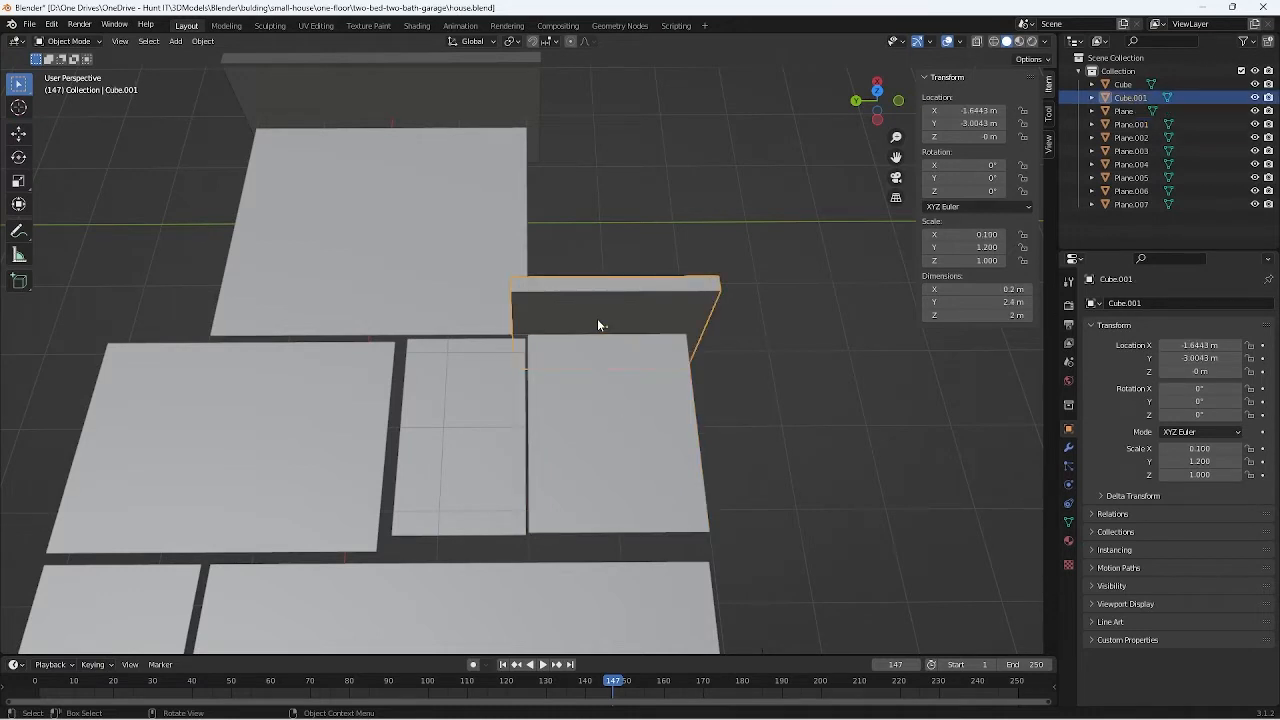
key(g)
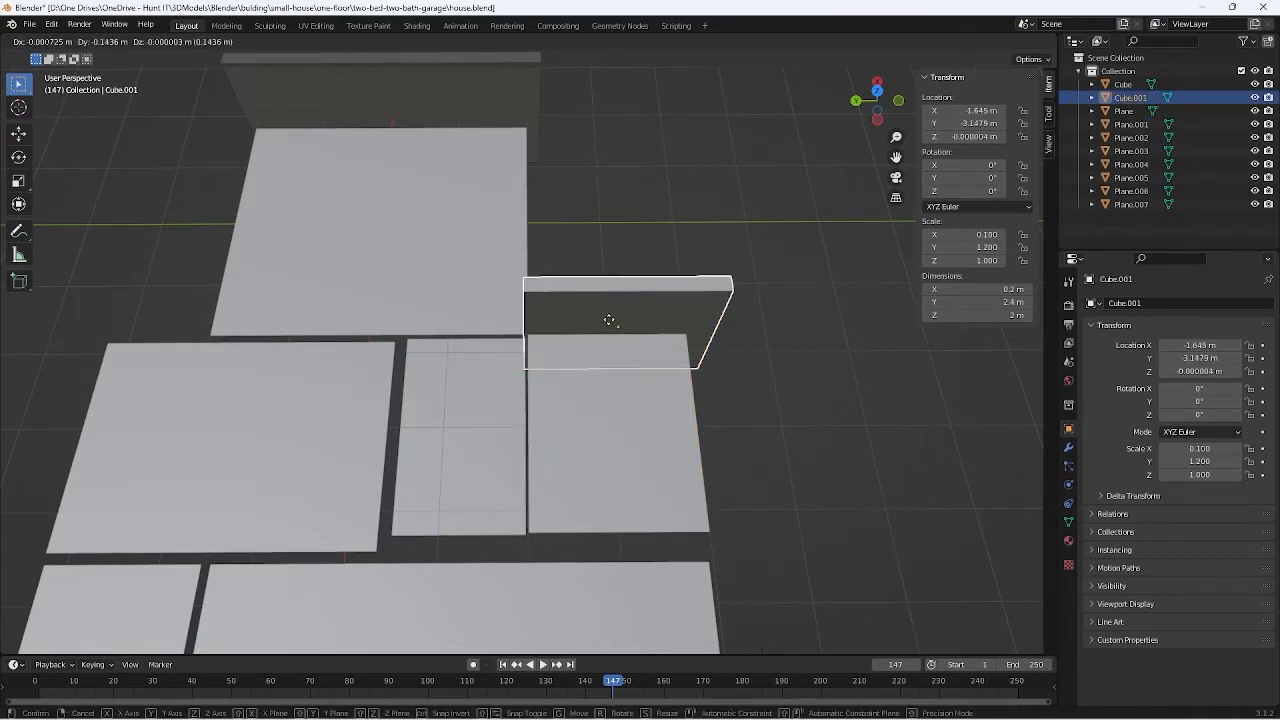
key(y)
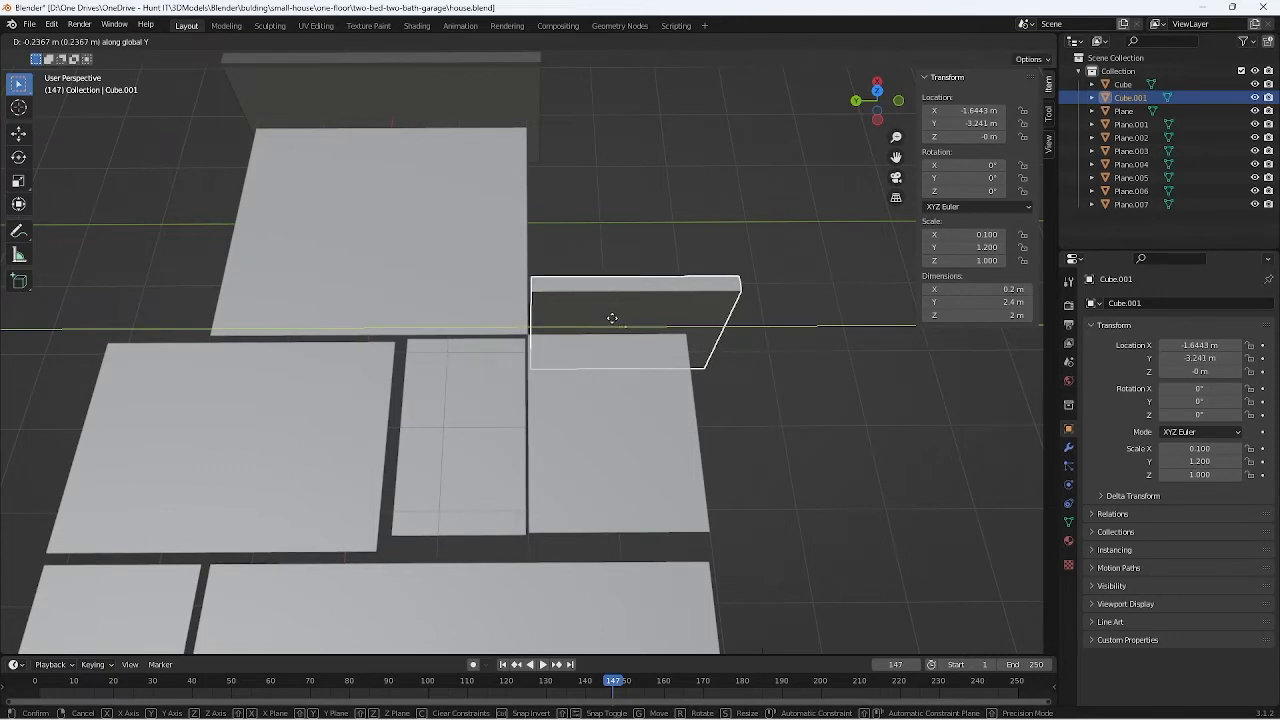
click(613, 317)
Step: Move the 2.5 m by 2 m room plane along the Y axis to about Y -3.19 m, centring it on its wall
click(684, 444)
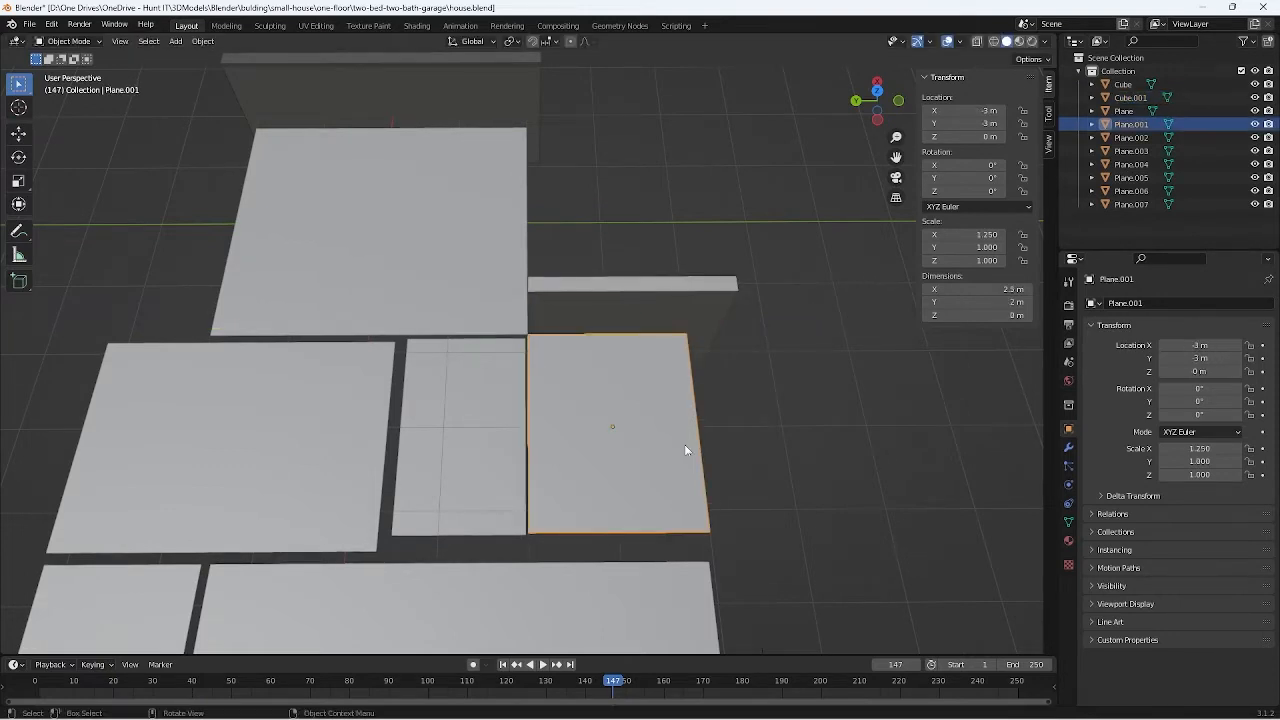
middle_drag(684, 444, 702, 410)
middle_drag(801, 365, 590, 311)
click(534, 290)
click(587, 427)
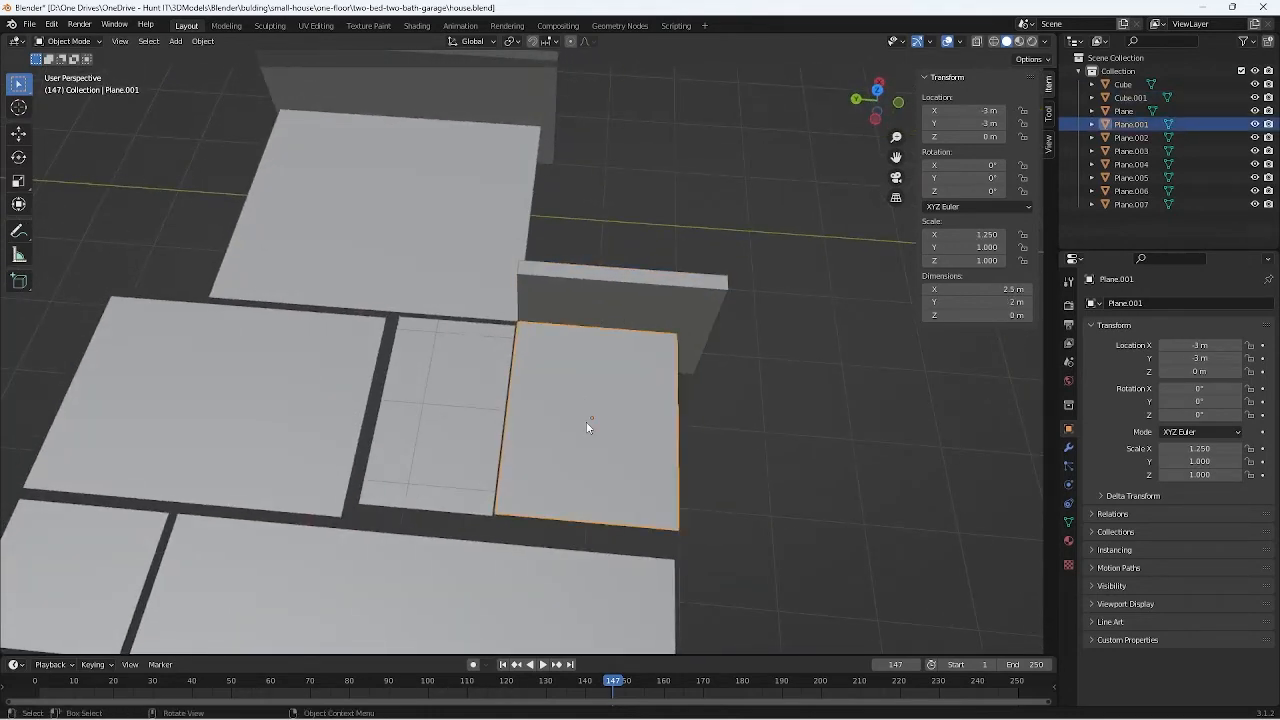
key(g)
key(y)
click(603, 423)
click(768, 446)
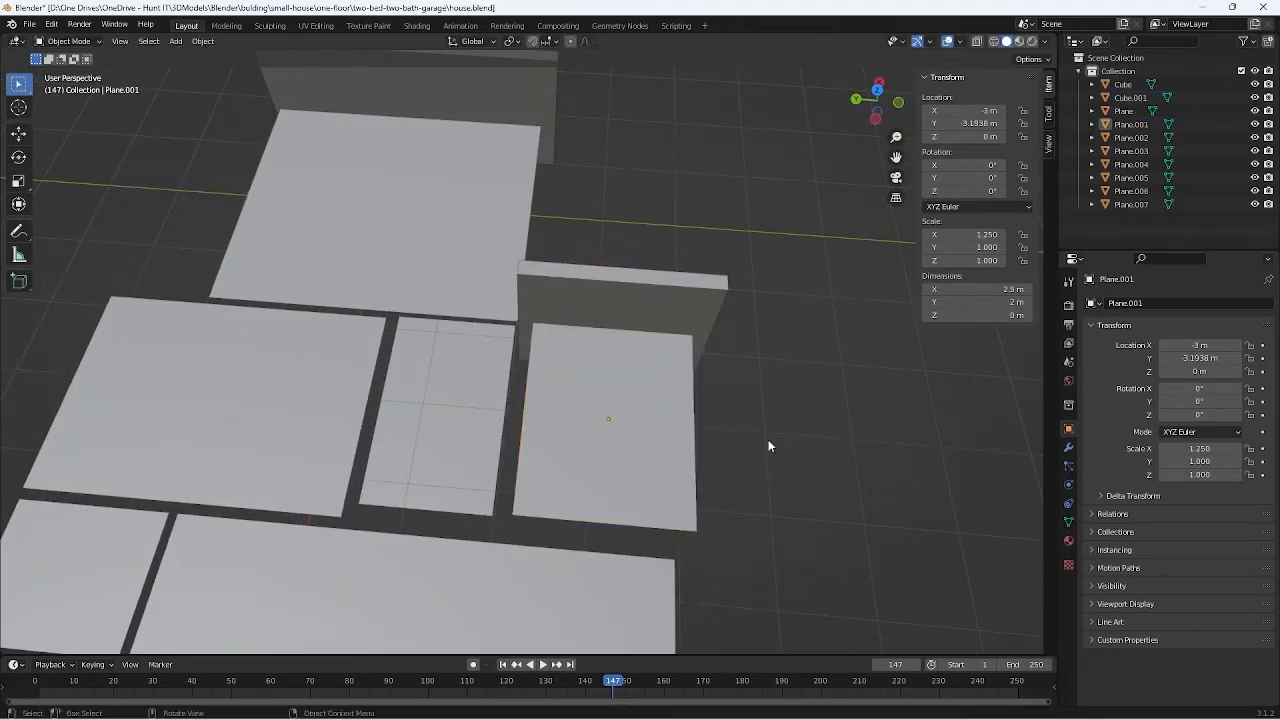
middle_drag(768, 446, 826, 434)
Step: Duplicate the 2.4 m wall and move the copy along the Y axis to about Y 2.68 m, on the opposite side of the house
click(645, 240)
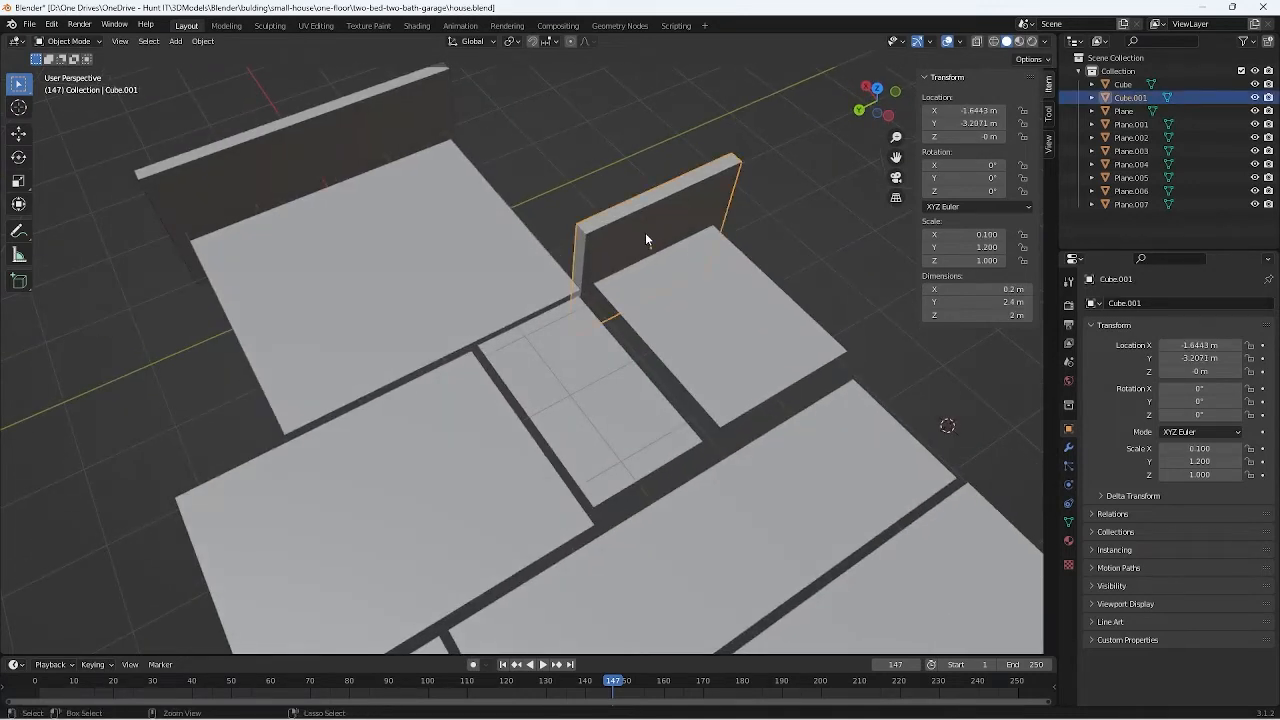
key(ctrl+c)
key(ctrl+v)
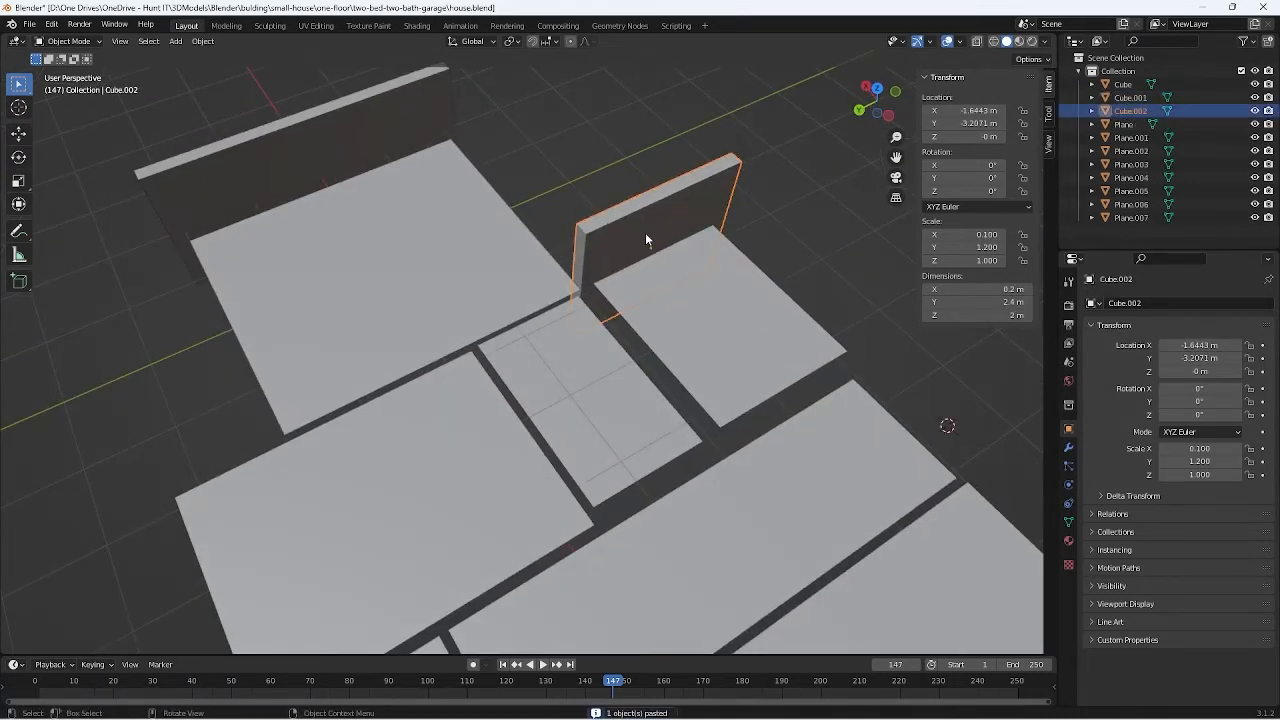
key(g)
key(x)
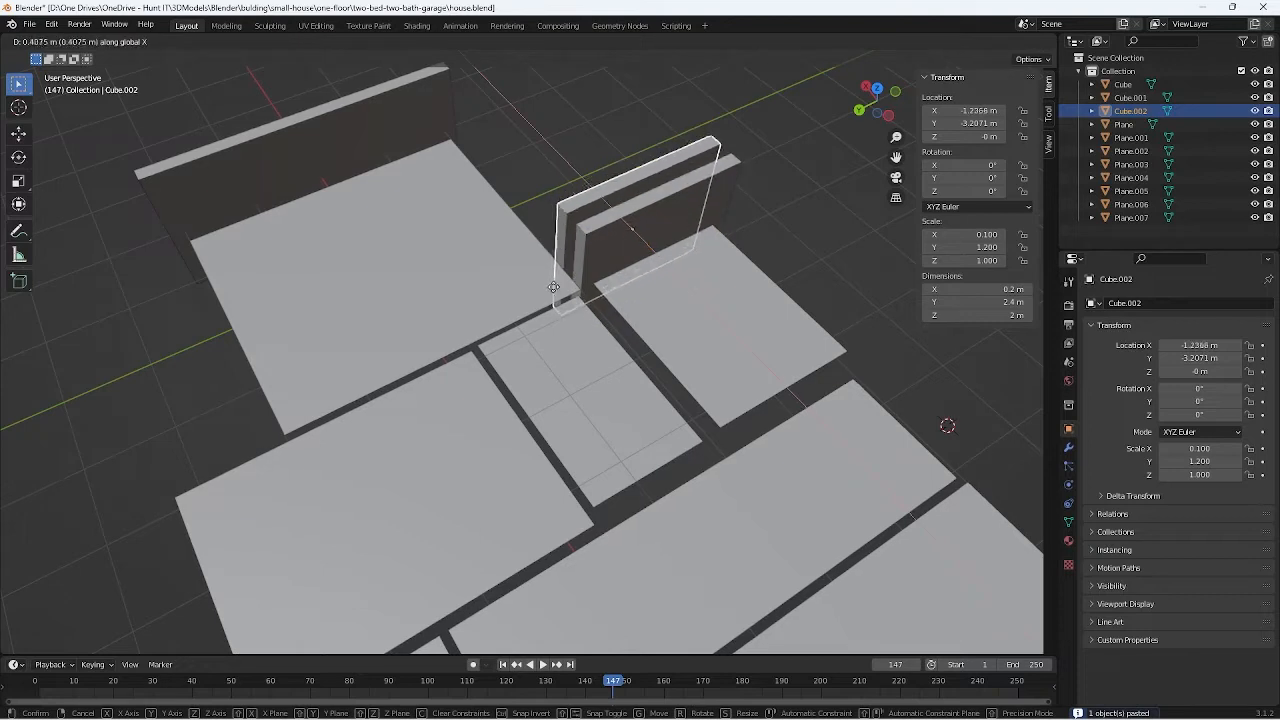
key(y)
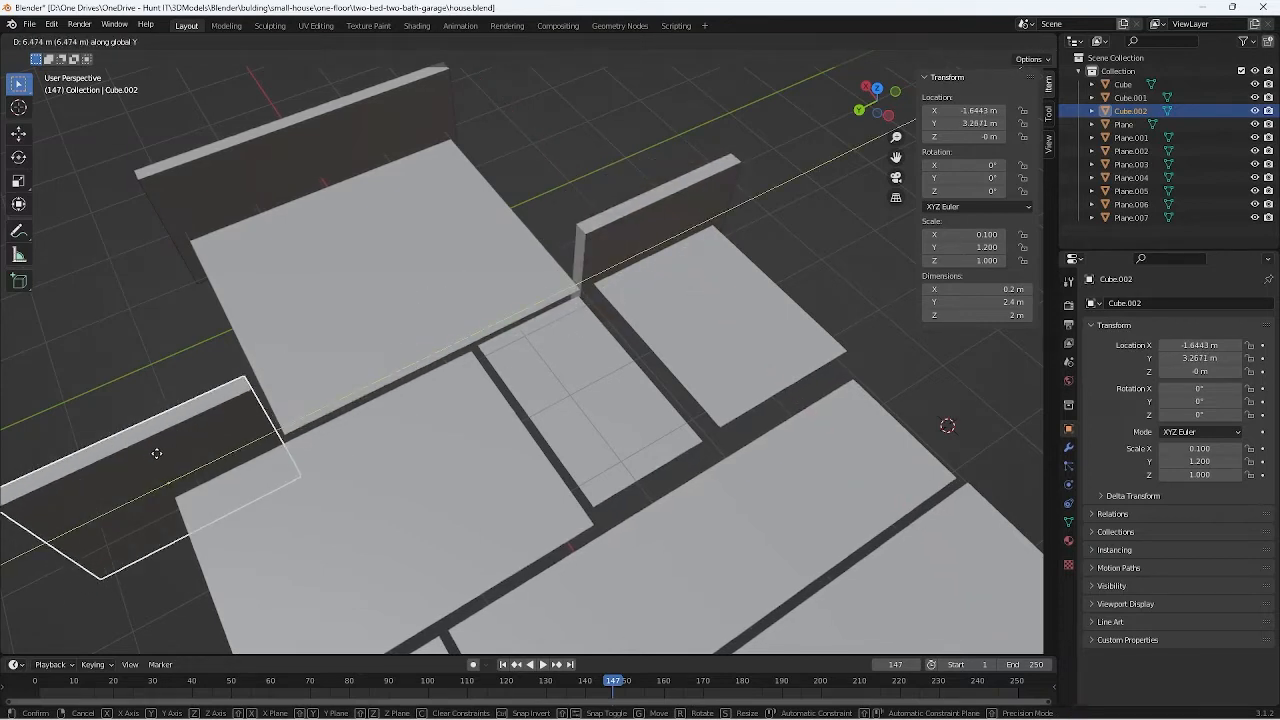
click(211, 431)
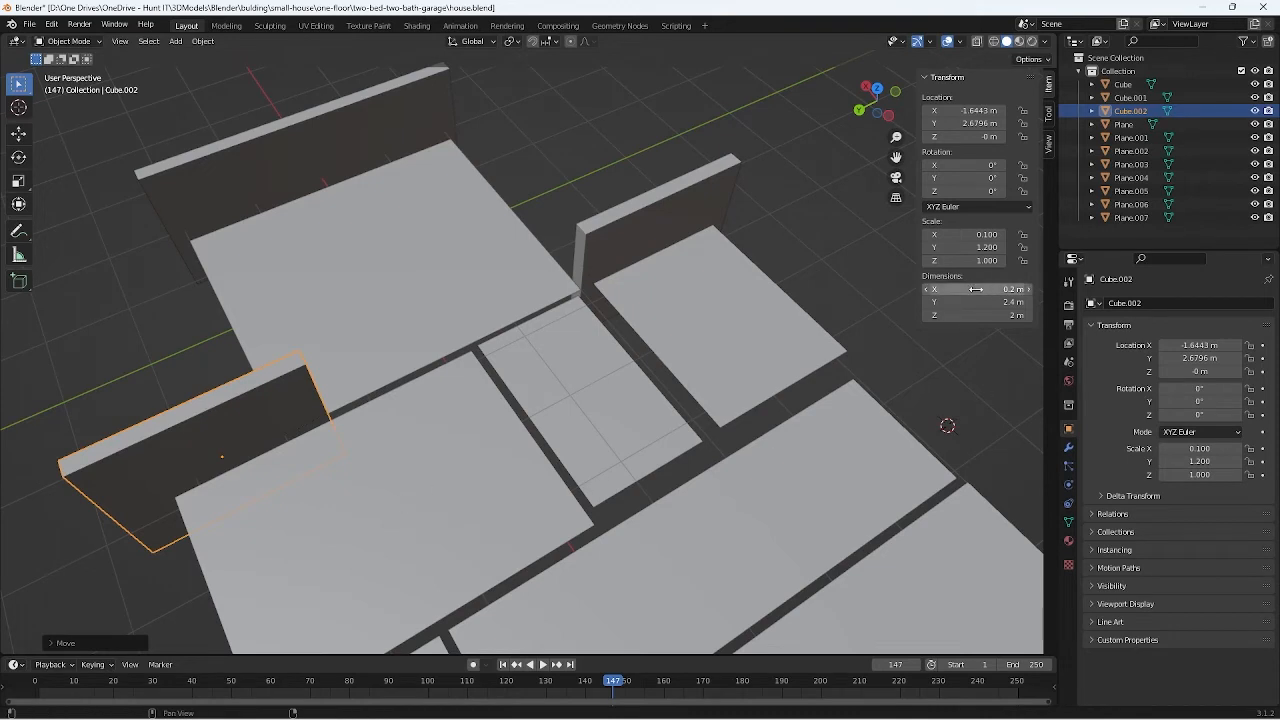
Step: Shorten the new wall copy's Y dimension to 1.6 m and shift it along the Y axis to about Y 2.78 m
drag(978, 302, 943, 302)
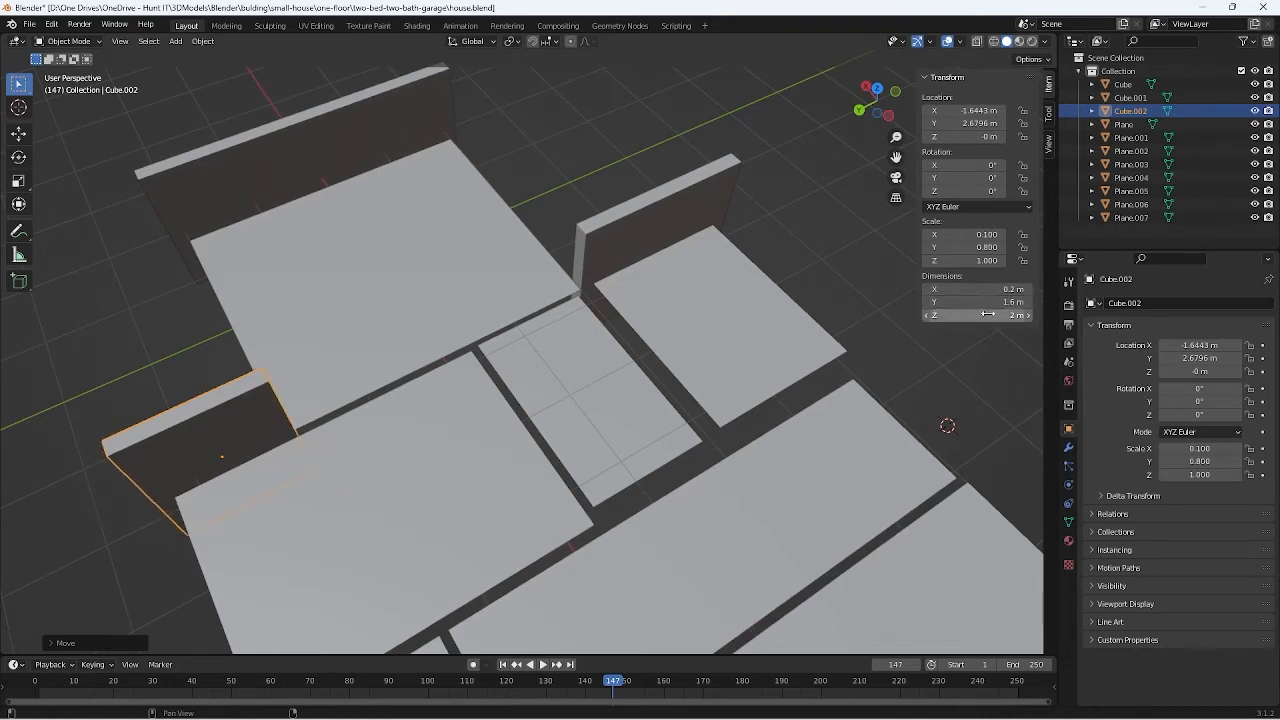
middle_drag(595, 365, 405, 347)
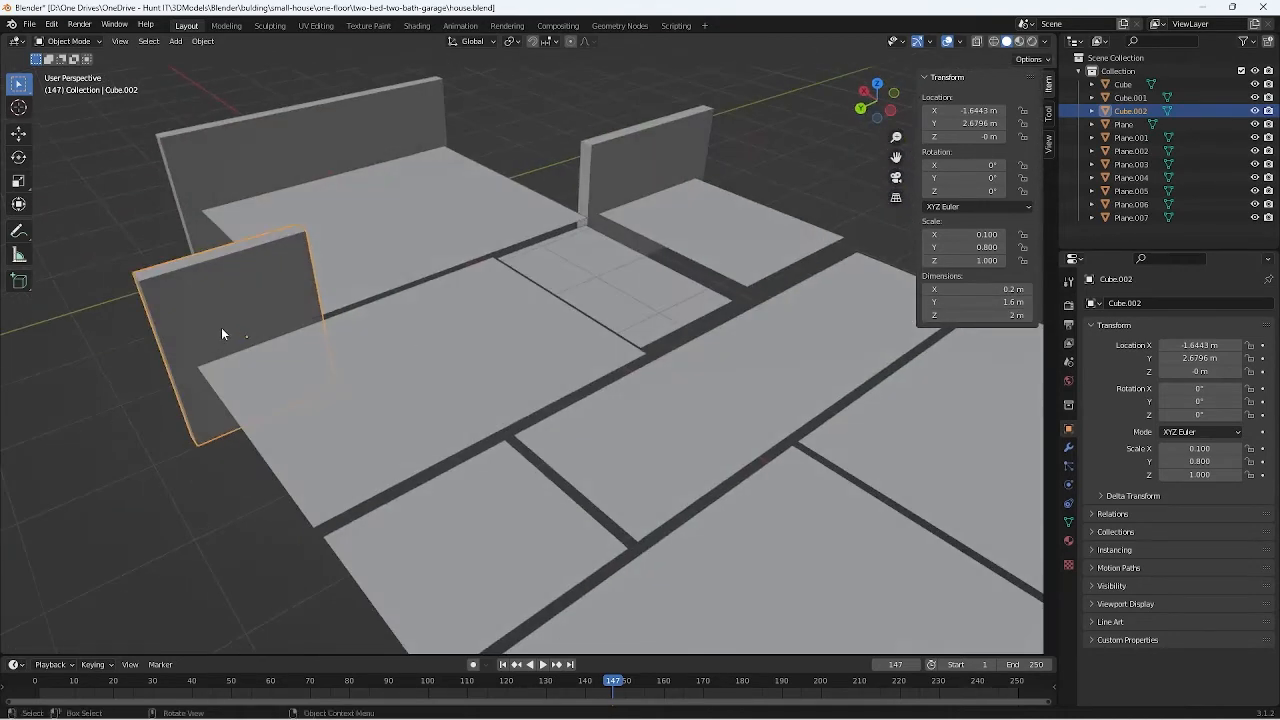
key(g)
key(y)
click(212, 333)
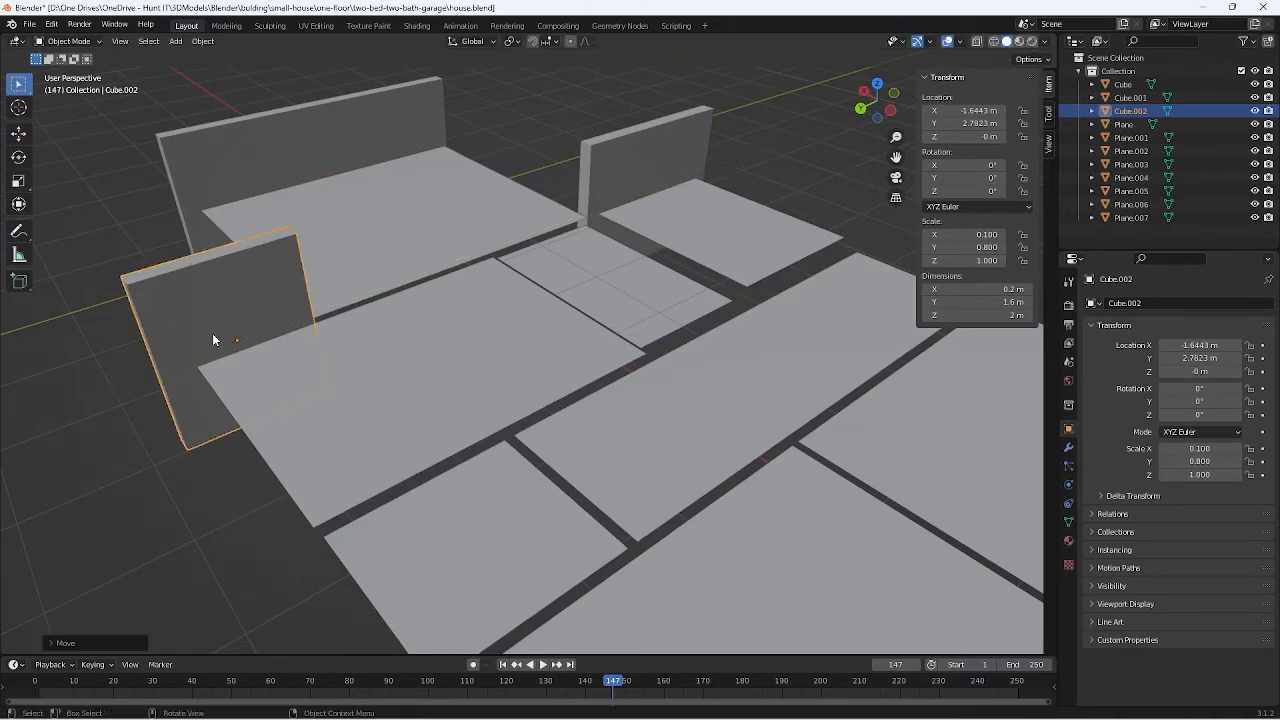
Step: Inspect the outer walls around the whole floor plan and examine the walls and floor plane of the 3.5 m by 4 m room
middle_drag(212, 335, 300, 352)
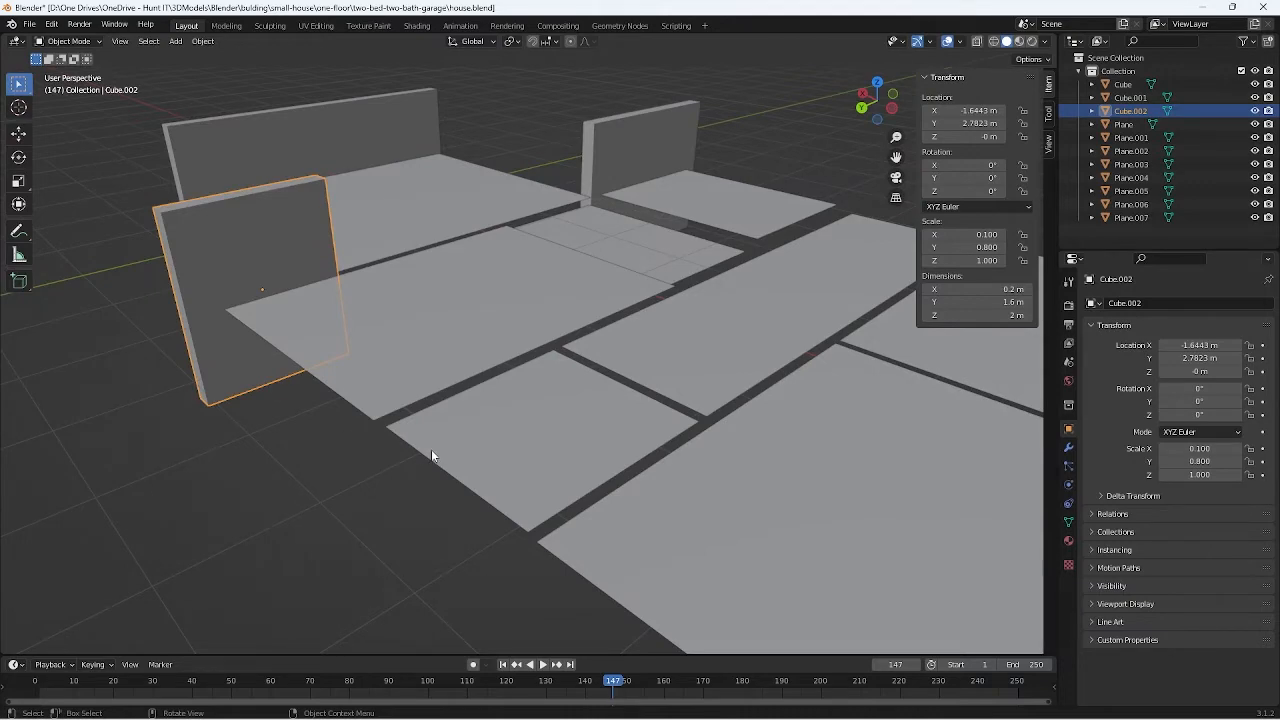
middle_drag(431, 449, 448, 474)
scroll(450, 444, up, 4)
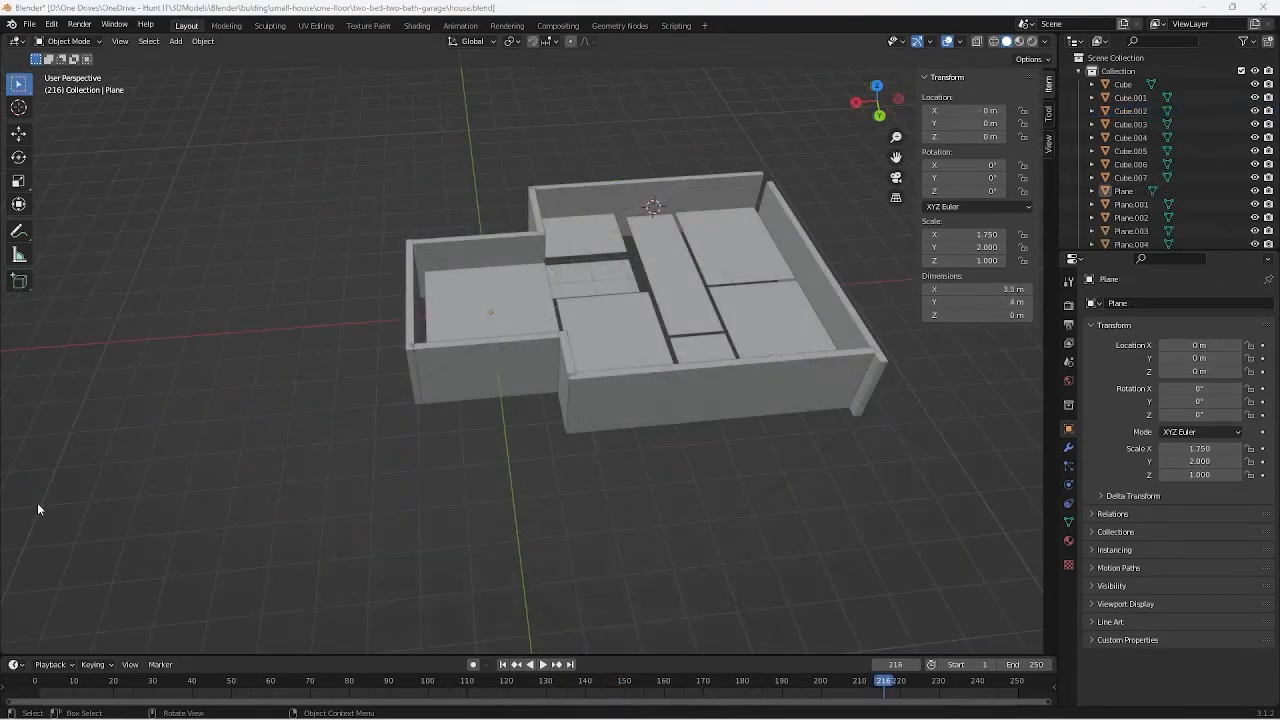
middle_drag(524, 464, 447, 470)
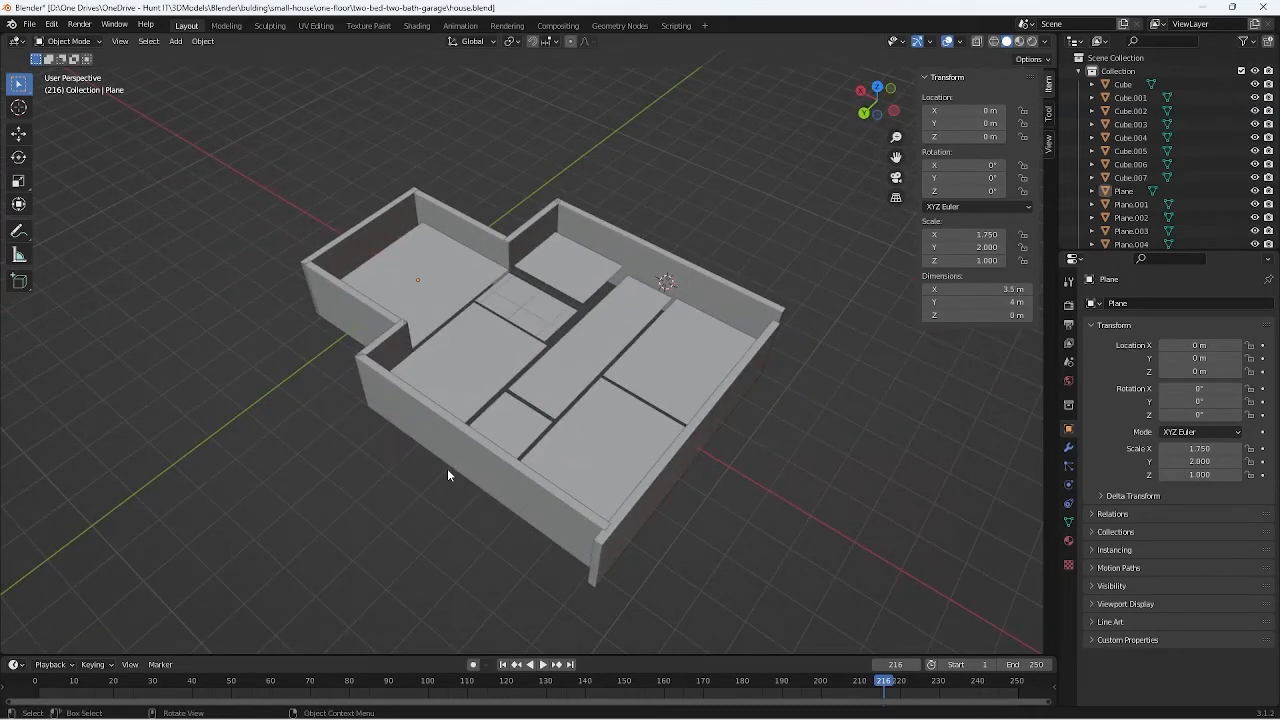
middle_drag(447, 468, 392, 478)
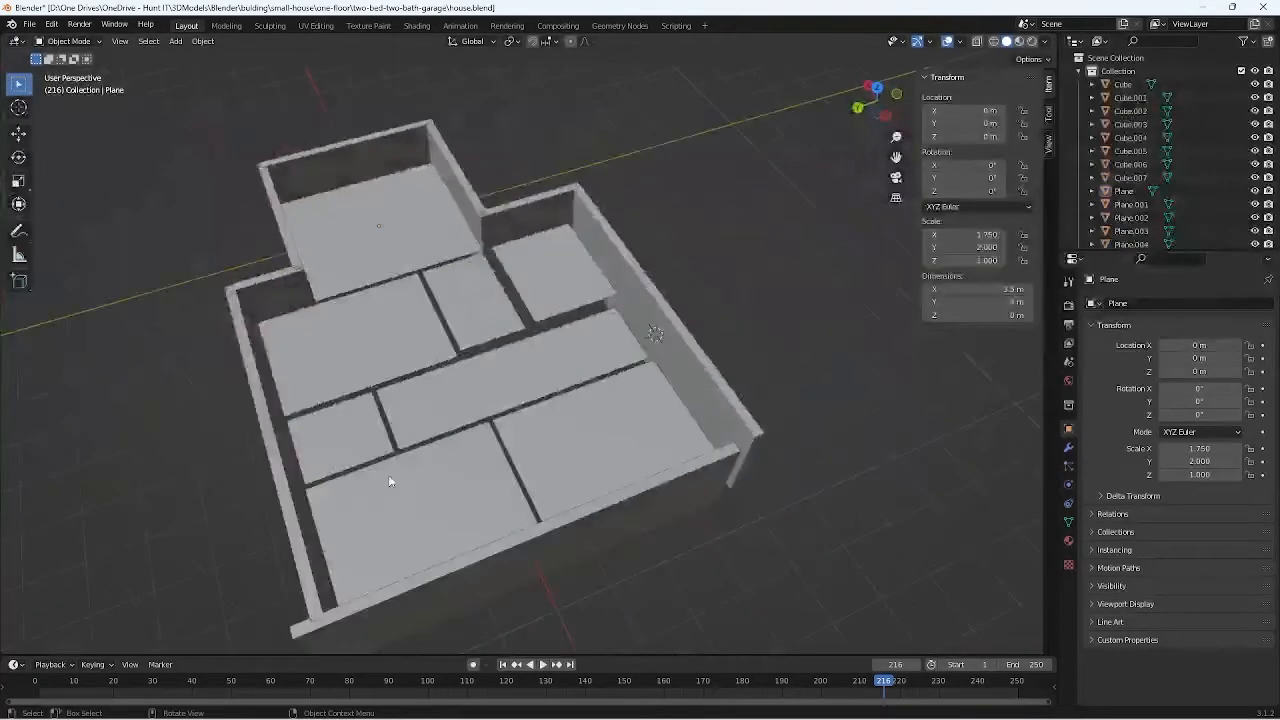
scroll(372, 324, up, 3)
scroll(372, 324, up, 2)
middle_drag(372, 324, 414, 304)
scroll(434, 356, up, 3)
click(414, 304)
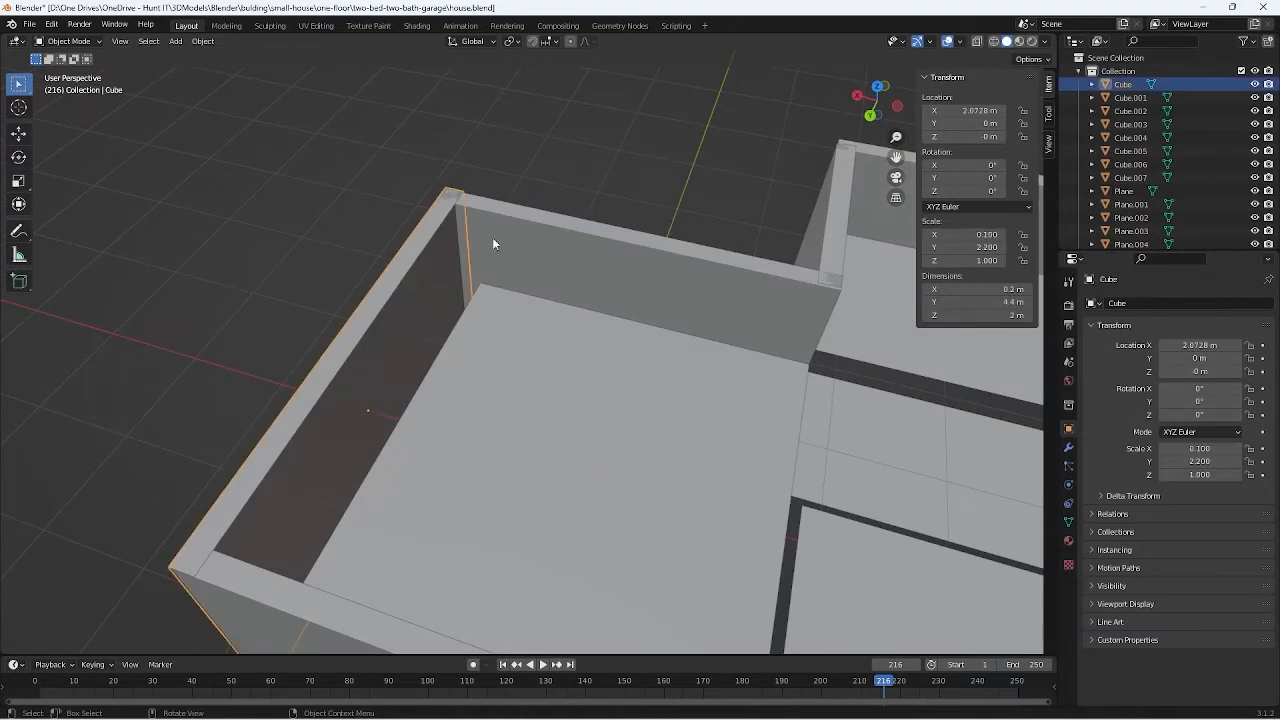
click(537, 244)
scroll(530, 245, down, 3)
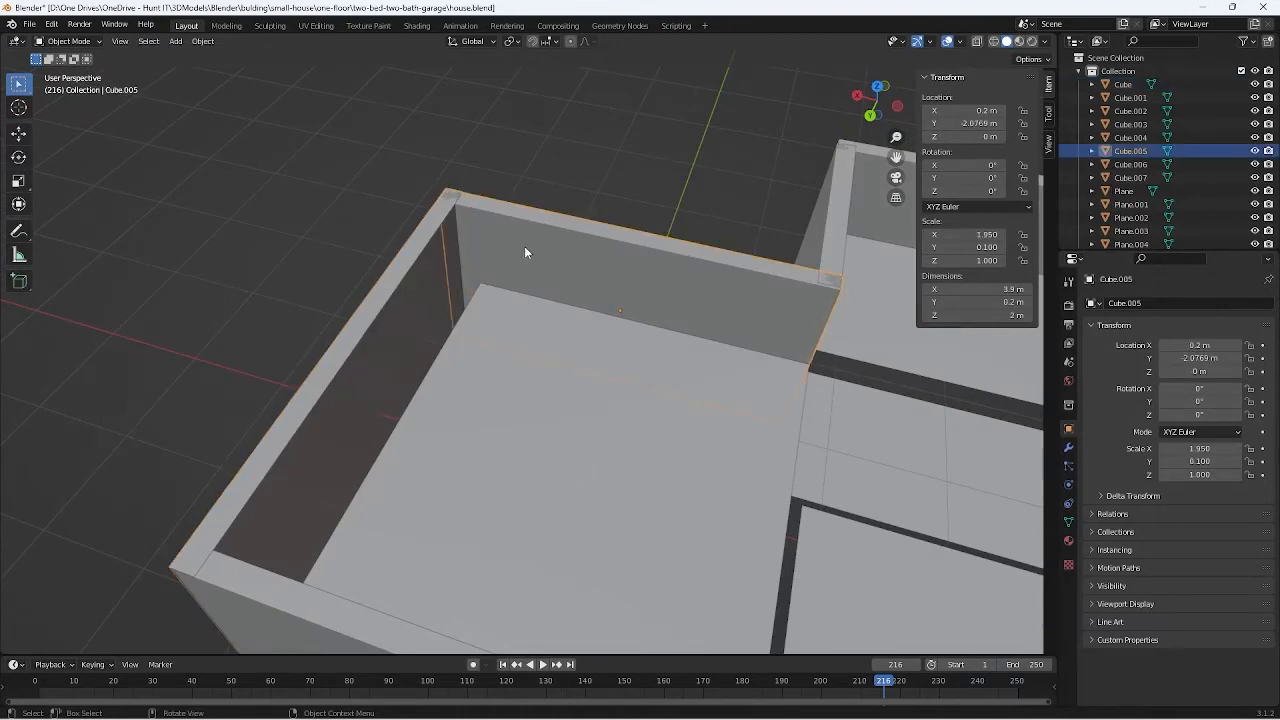
middle_drag(524, 246, 479, 397)
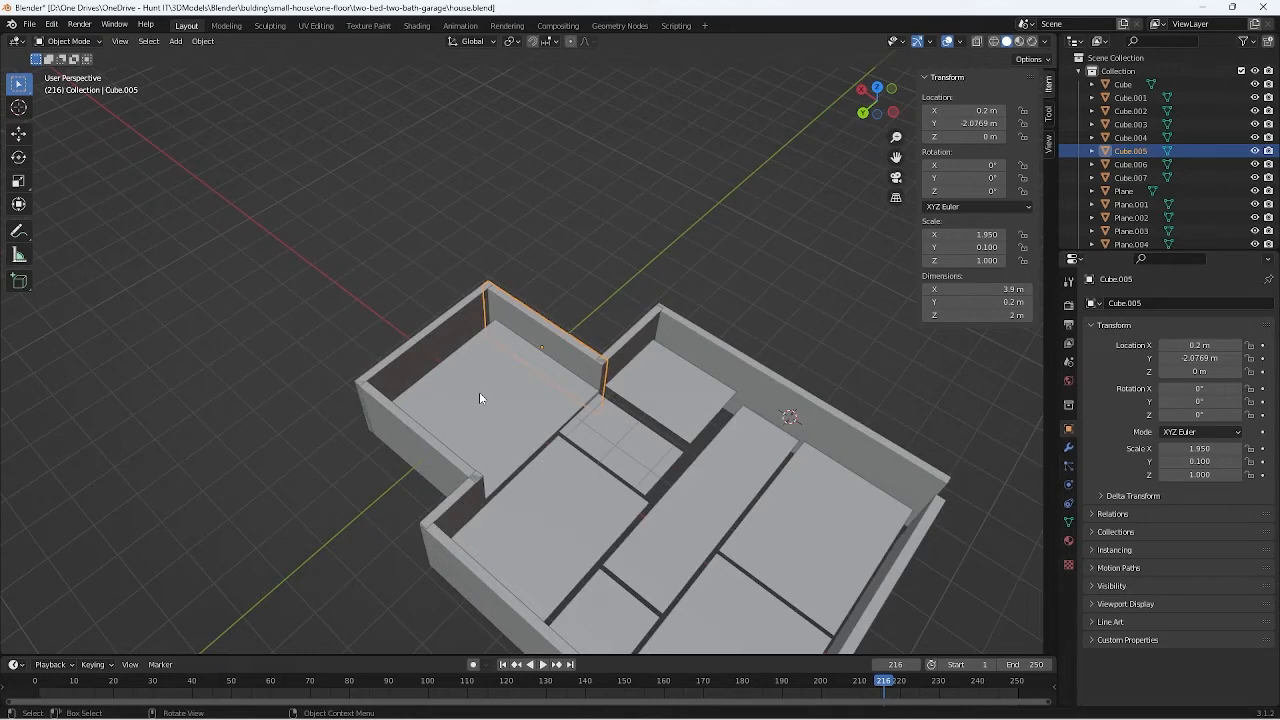
scroll(479, 392, up, 2)
click(479, 395)
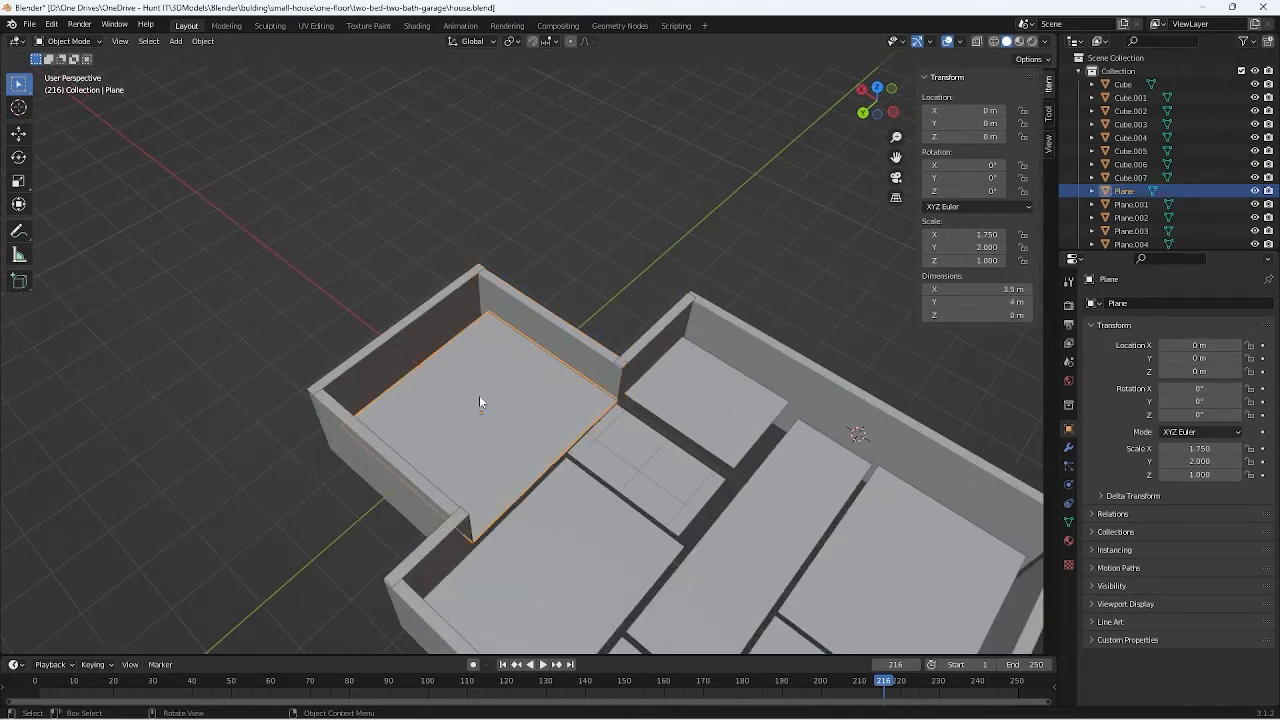
Step: Select all room planes and walls of the house and move them about -3.03 m along the X axis
scroll(479, 400, down, 5)
middle_drag(485, 397, 432, 210)
drag(432, 210, 899, 506)
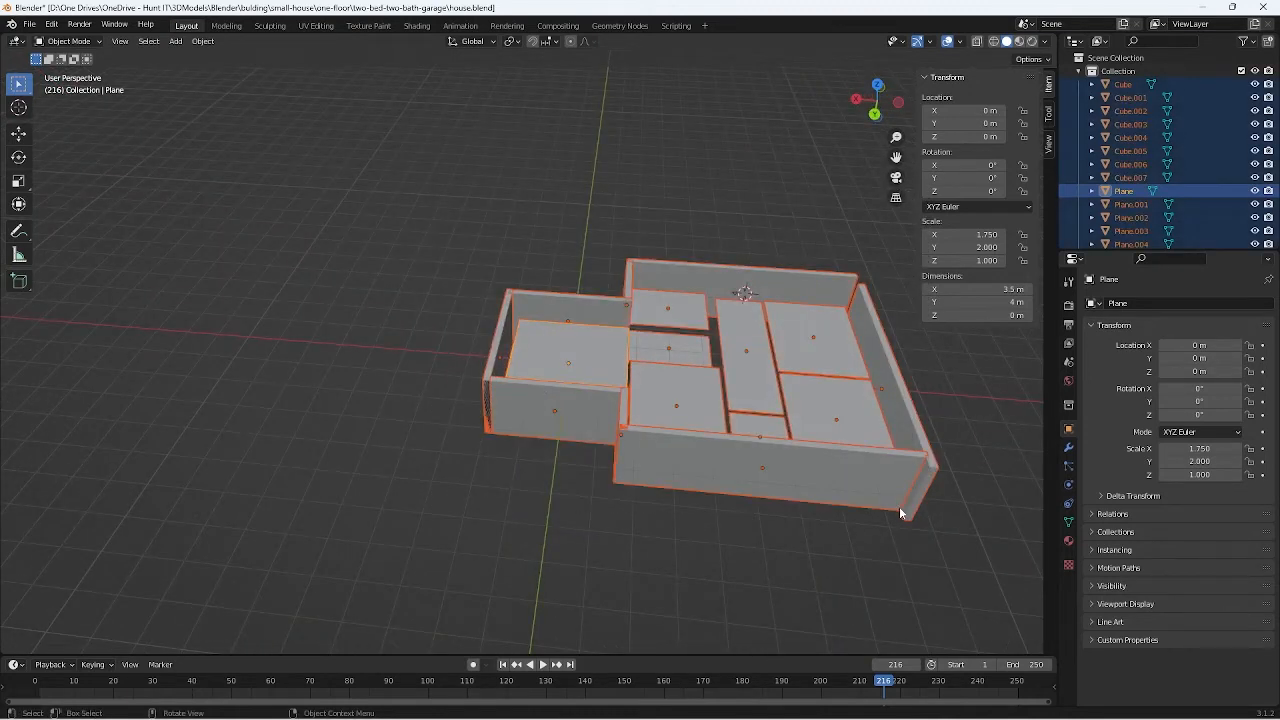
scroll(899, 506, down, 2)
key(g)
key(x)
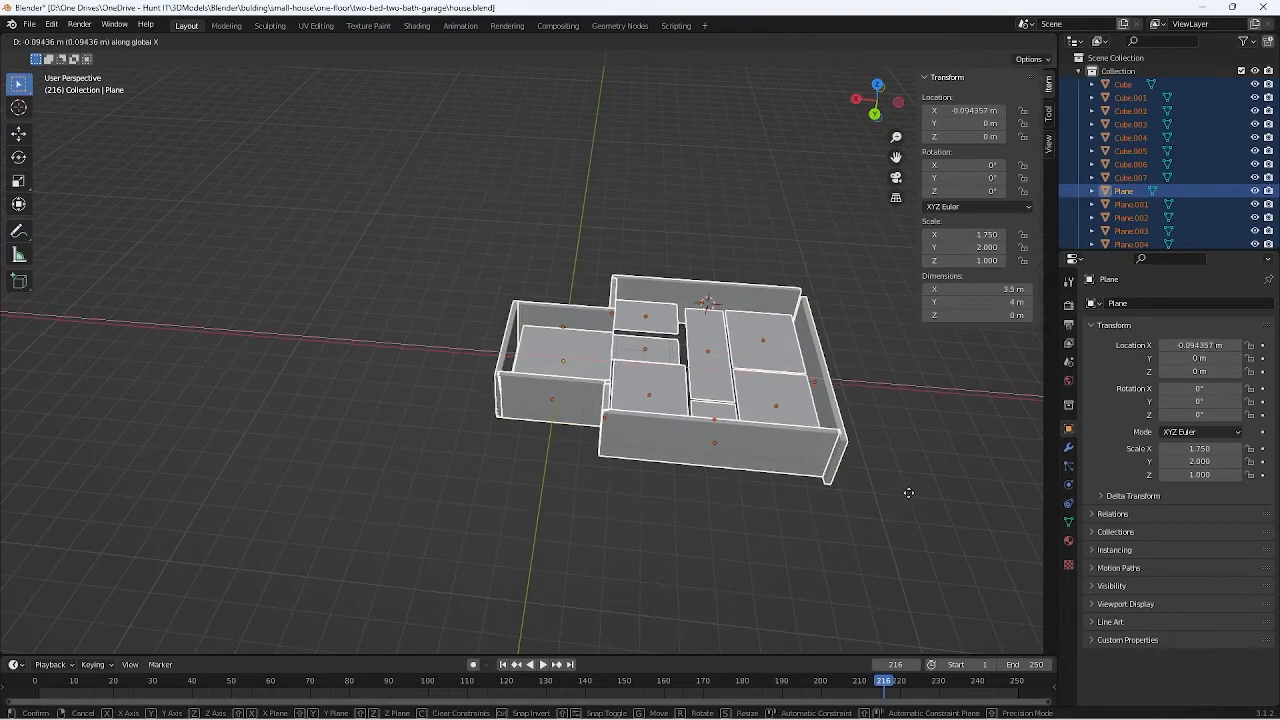
click(990, 495)
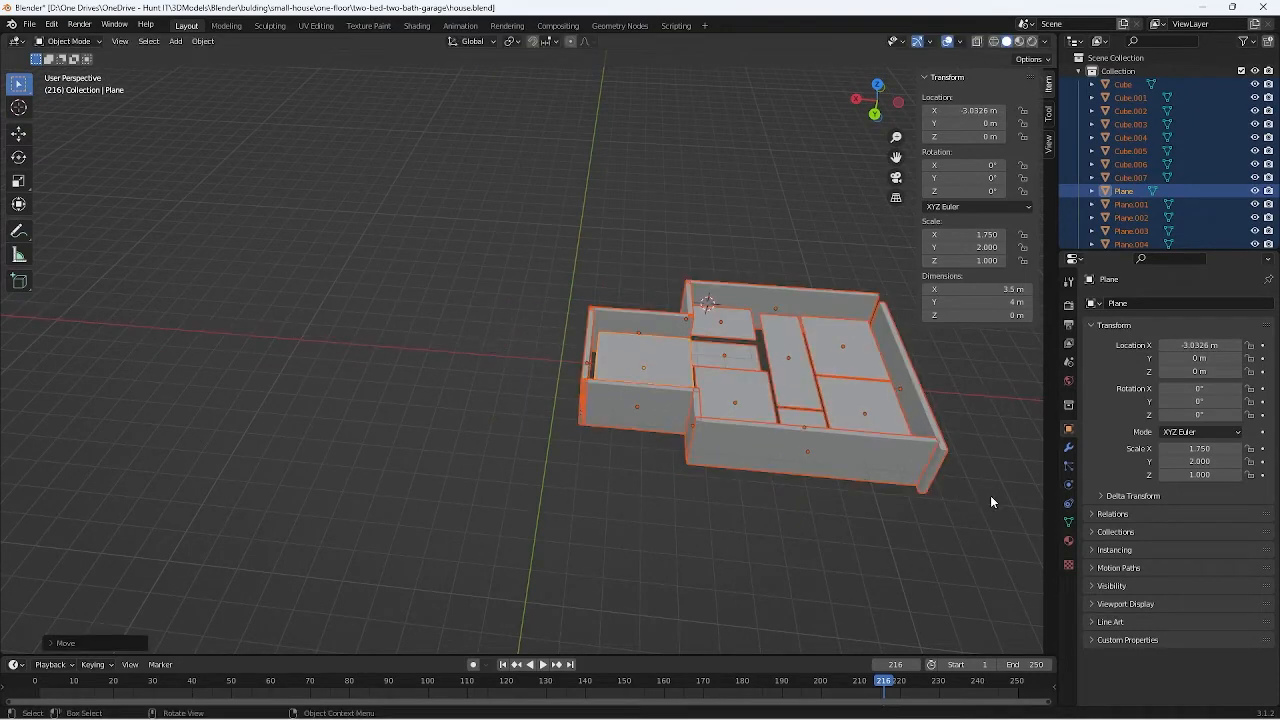
Step: Select the whole house again and move it about 6.28 m along the Y axis
middle_drag(990, 495, 705, 494)
click(598, 471)
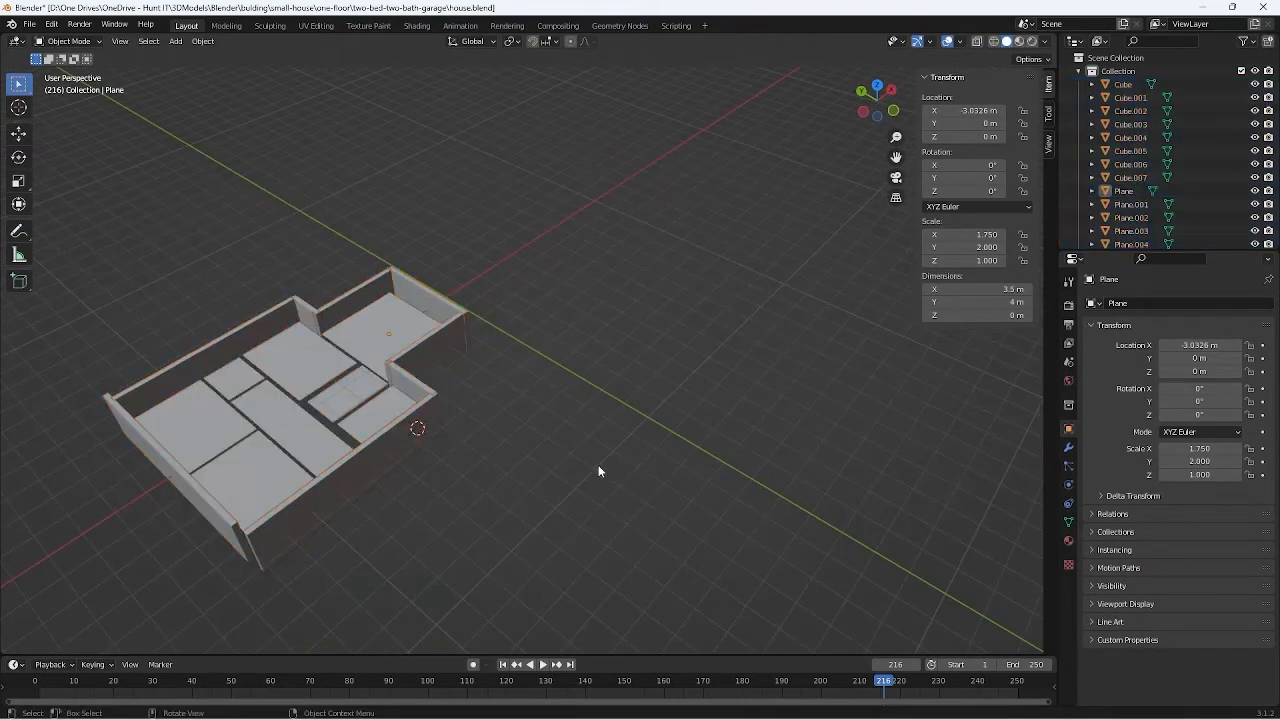
click(375, 461)
click(218, 343)
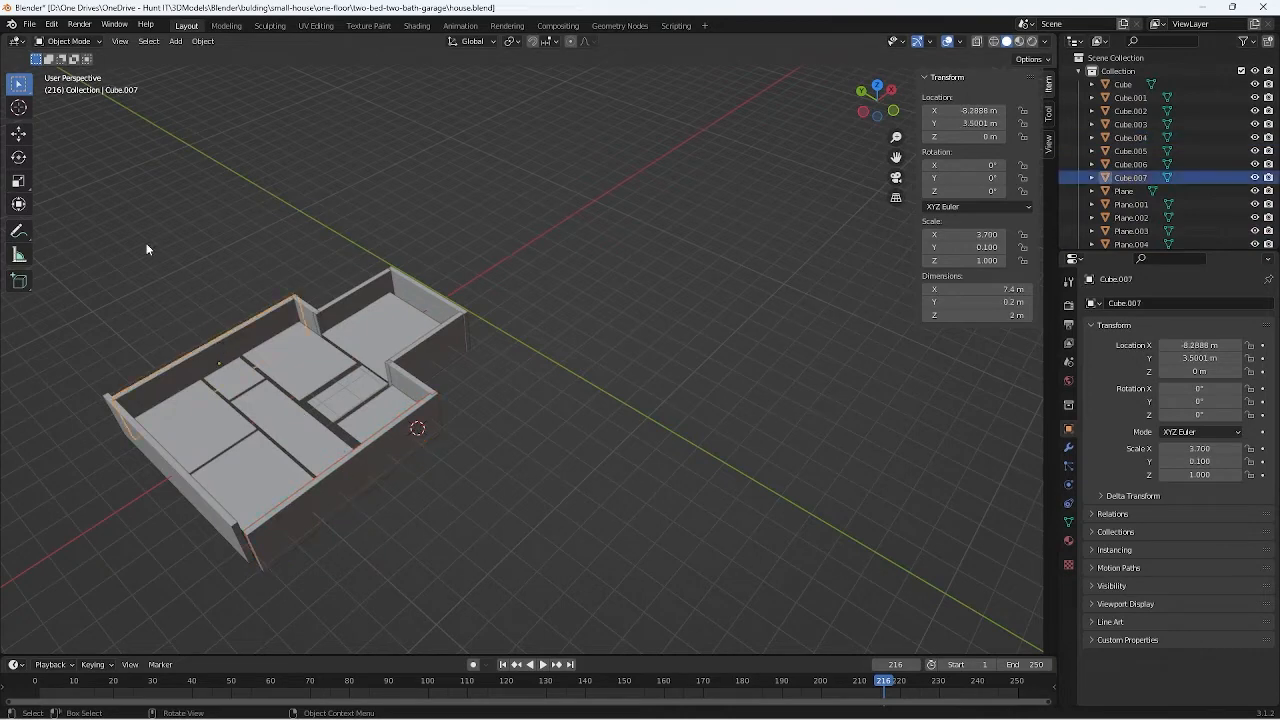
drag(146, 243, 477, 560)
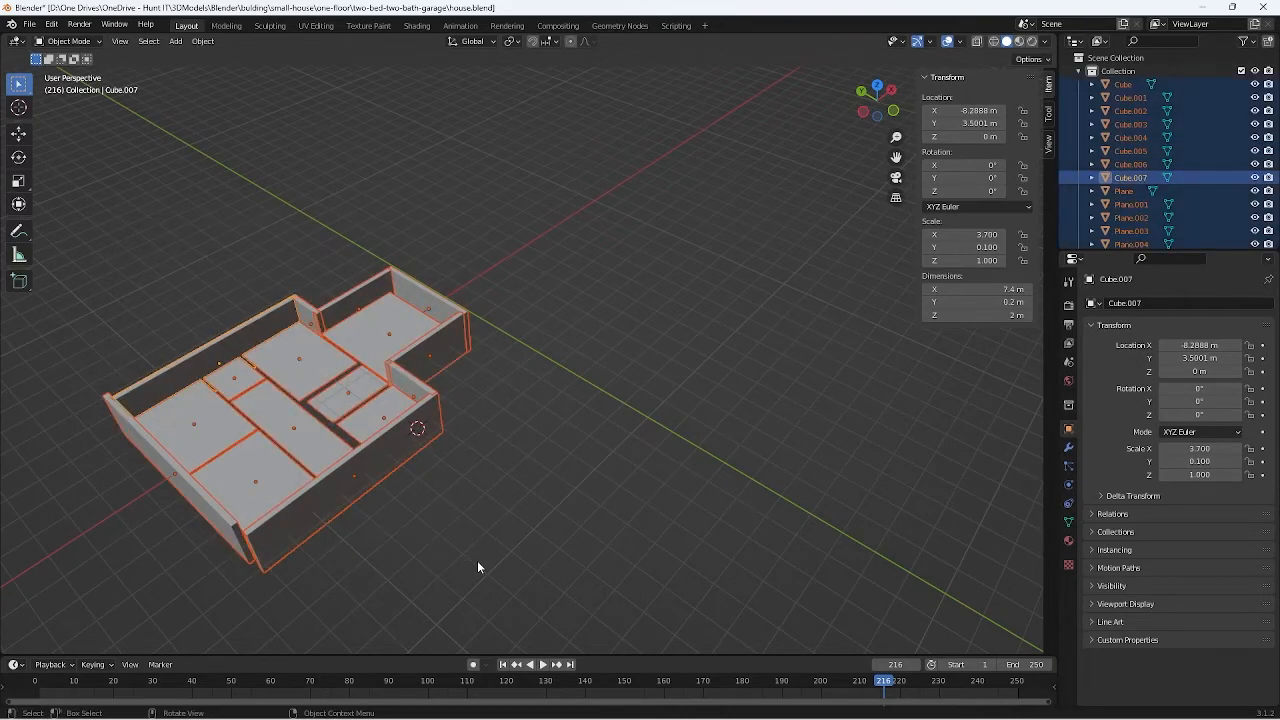
key(g)
key(y)
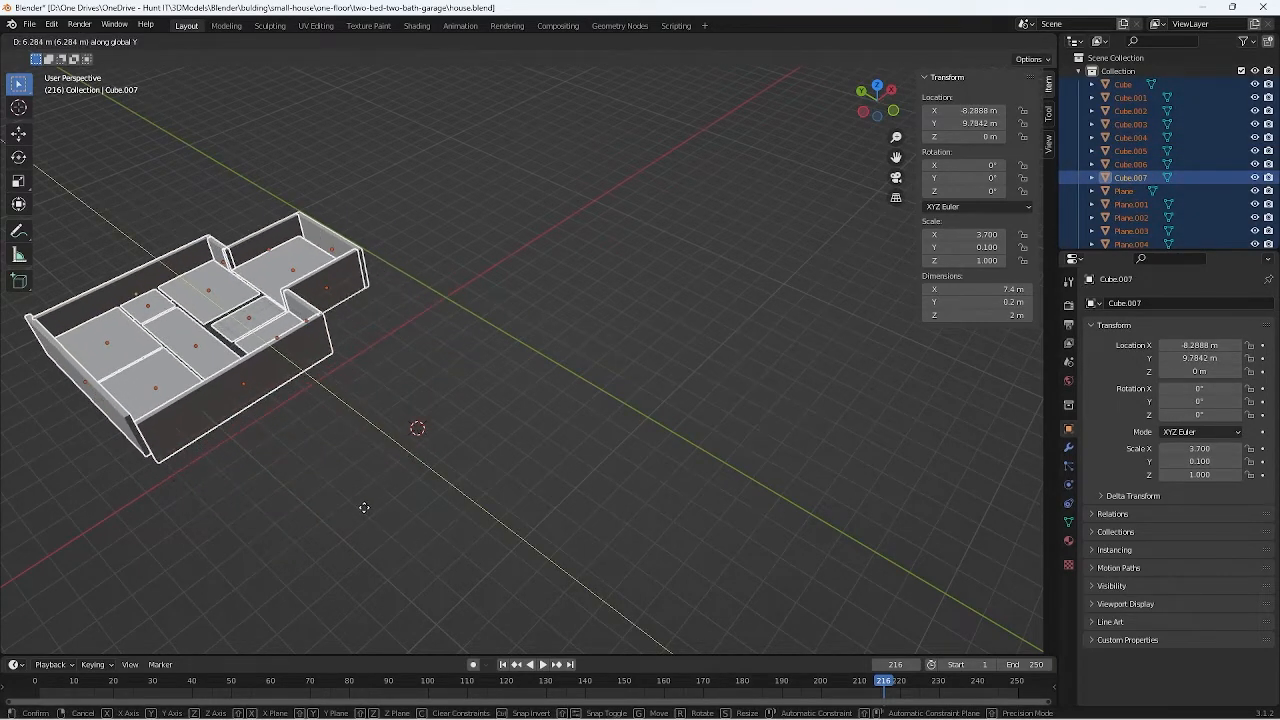
click(364, 507)
Step: Select the whole house and move it along the positive X axis by about 14.67 m
click(305, 286)
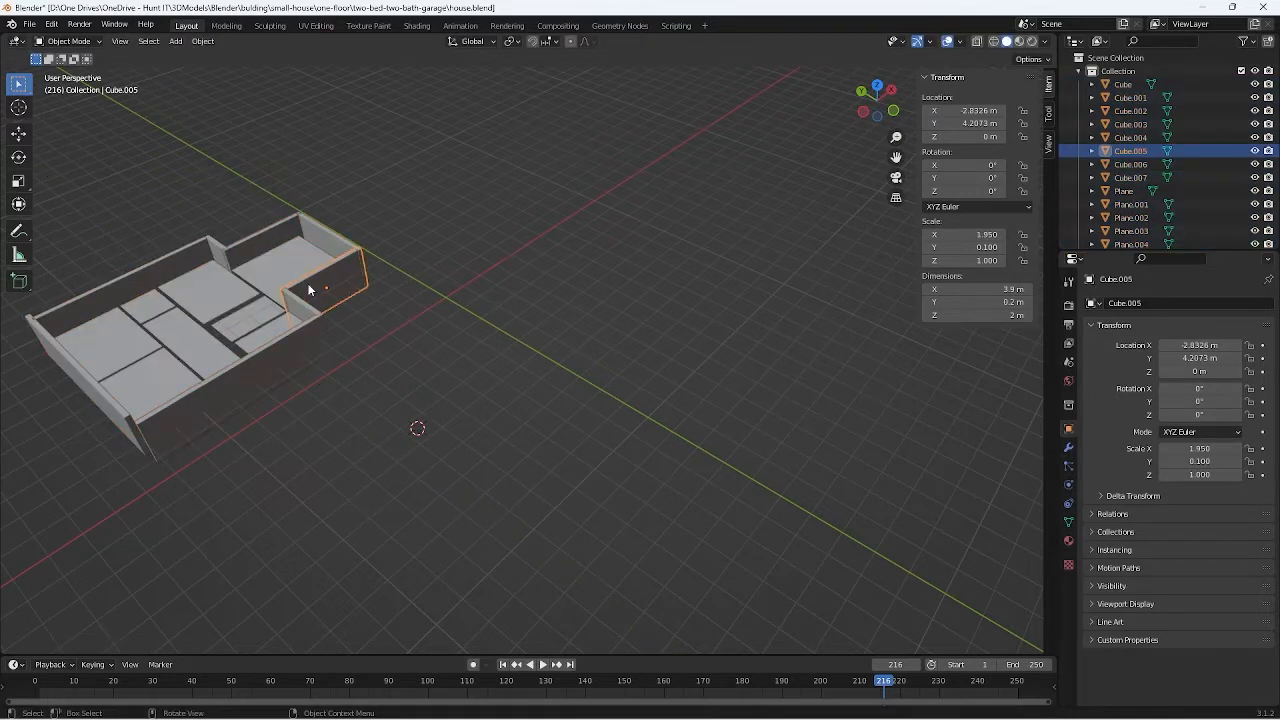
click(293, 357)
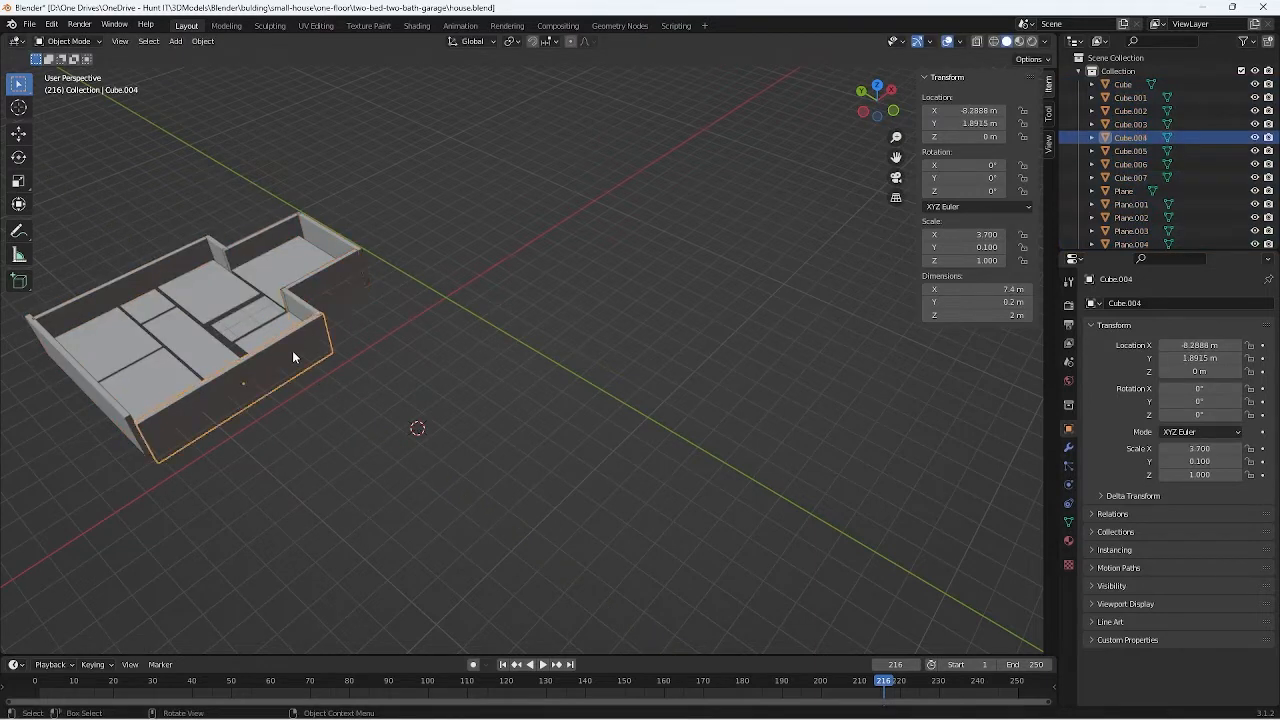
click(269, 240)
click(334, 233)
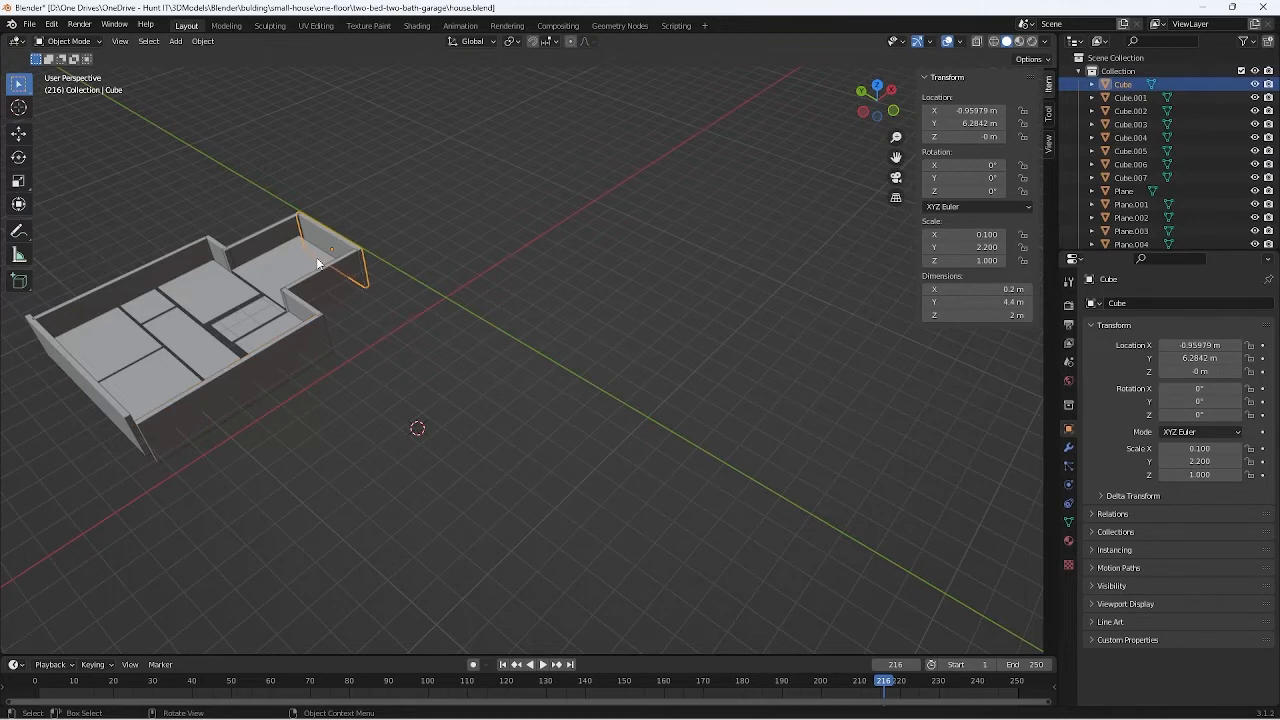
drag(410, 544, 70, 175)
key(g)
key(x)
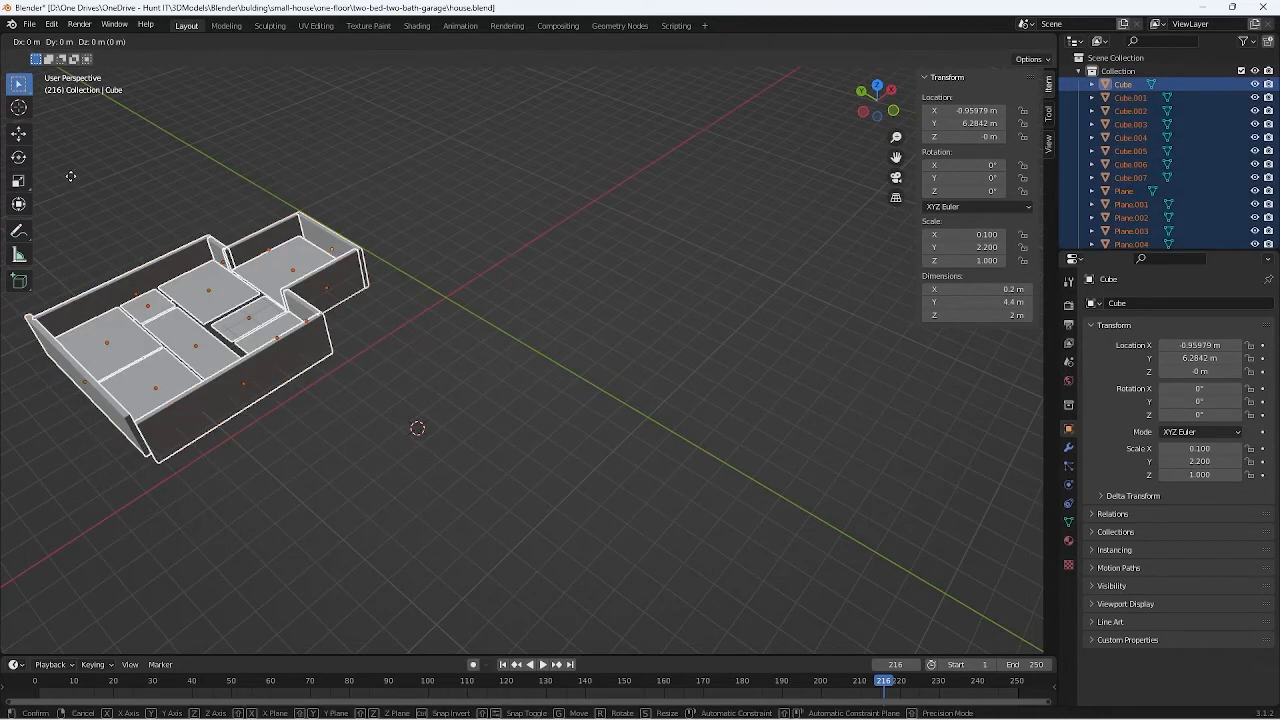
click(451, 260)
Step: Examine the 7.8 m end wall and its corner with the adjoining 7.4 m wall from several angles
click(490, 260)
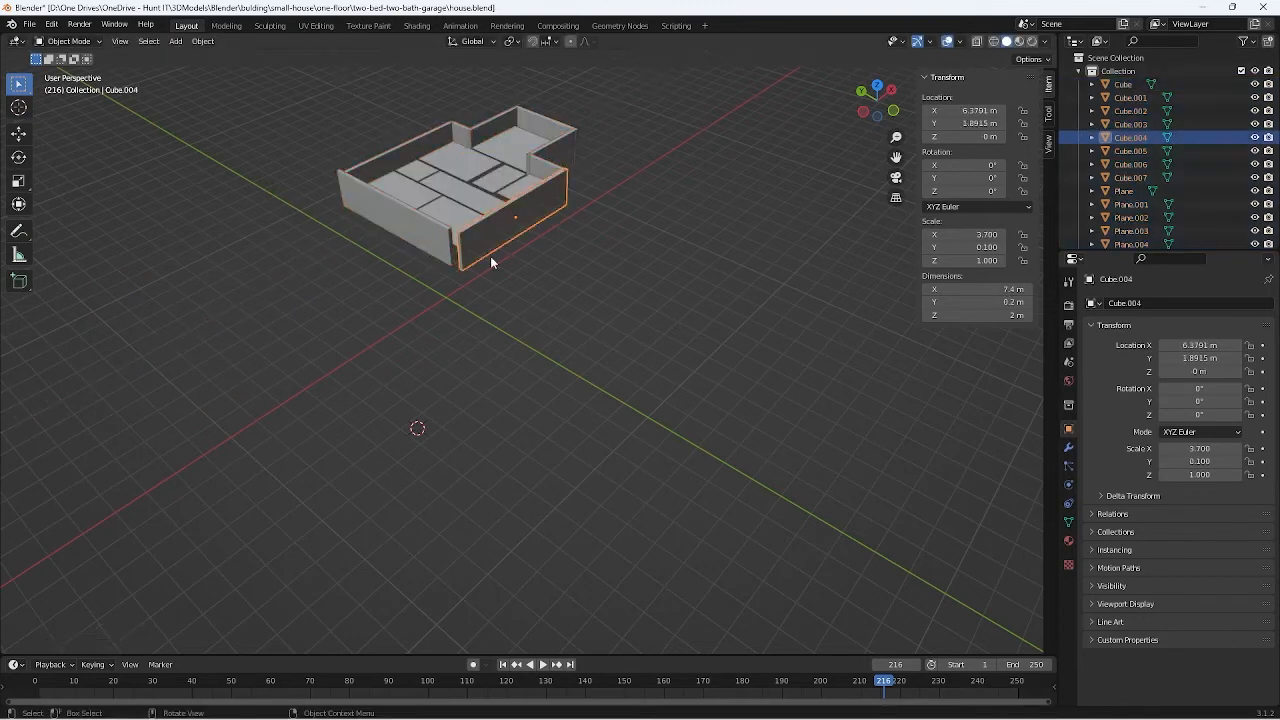
click(401, 233)
middle_drag(336, 252, 560, 226)
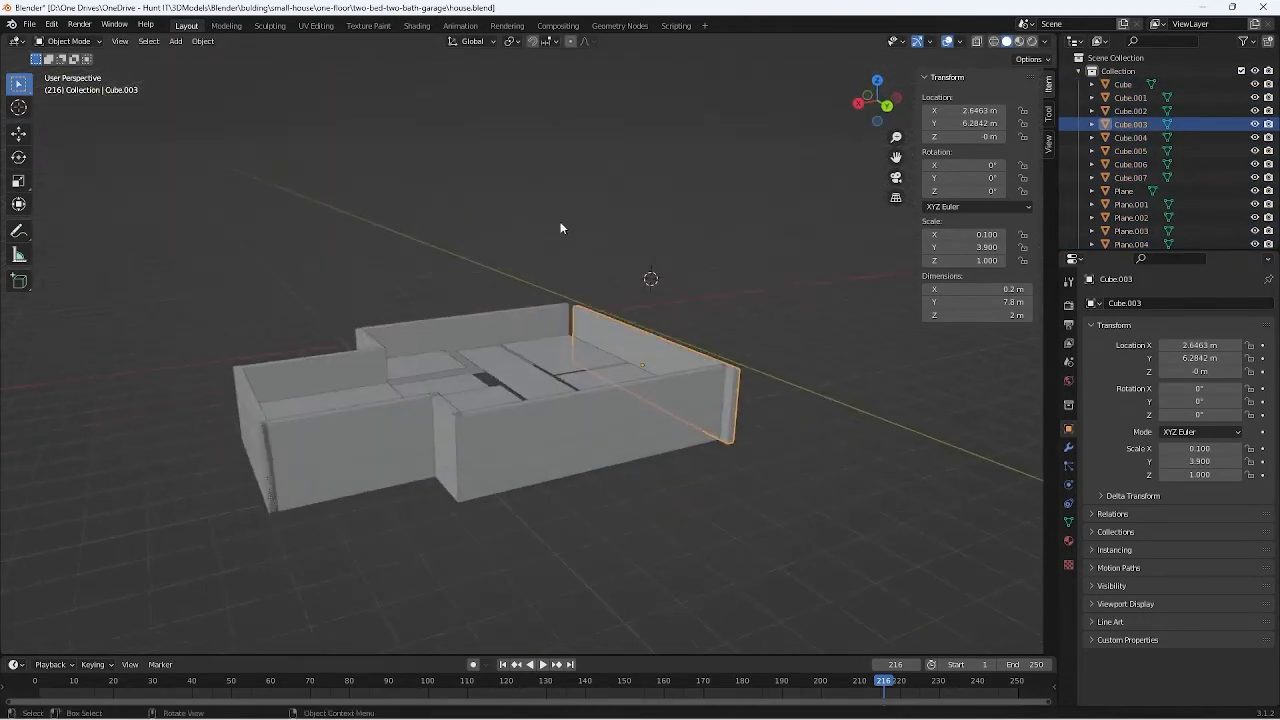
middle_drag(539, 393, 791, 463)
shift+middle_drag(776, 230, 588, 428)
scroll(586, 451, up, 4)
scroll(157, 600, down, 3)
middle_drag(157, 600, 313, 486)
click(315, 534)
middle_drag(315, 534, 218, 645)
click(304, 532)
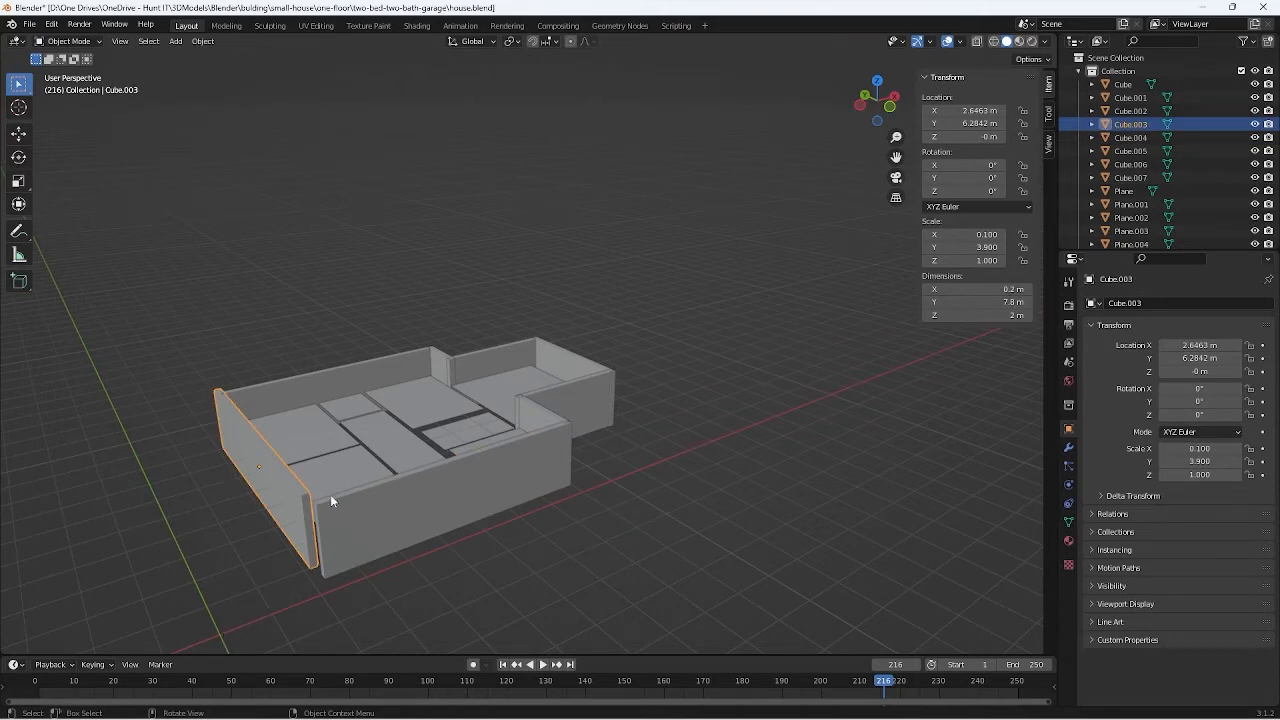
middle_drag(307, 572, 161, 490)
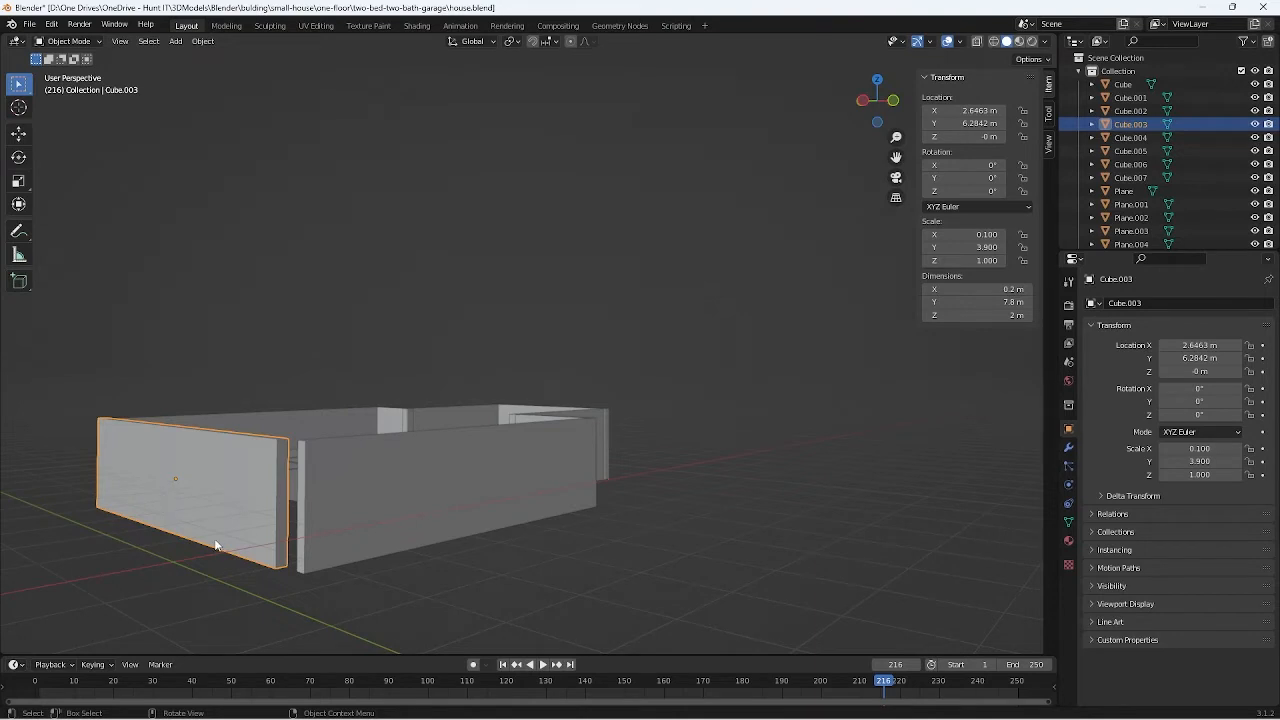
middle_drag(217, 543, 221, 540)
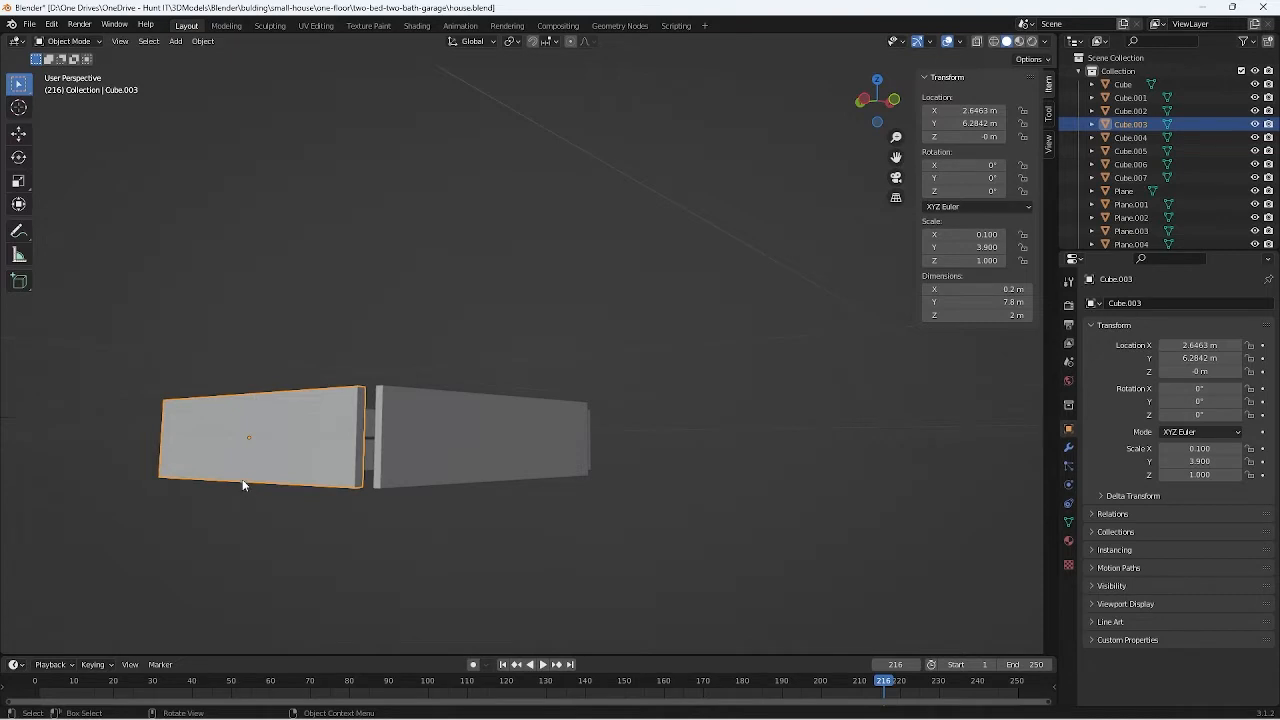
middle_drag(243, 485, 219, 517)
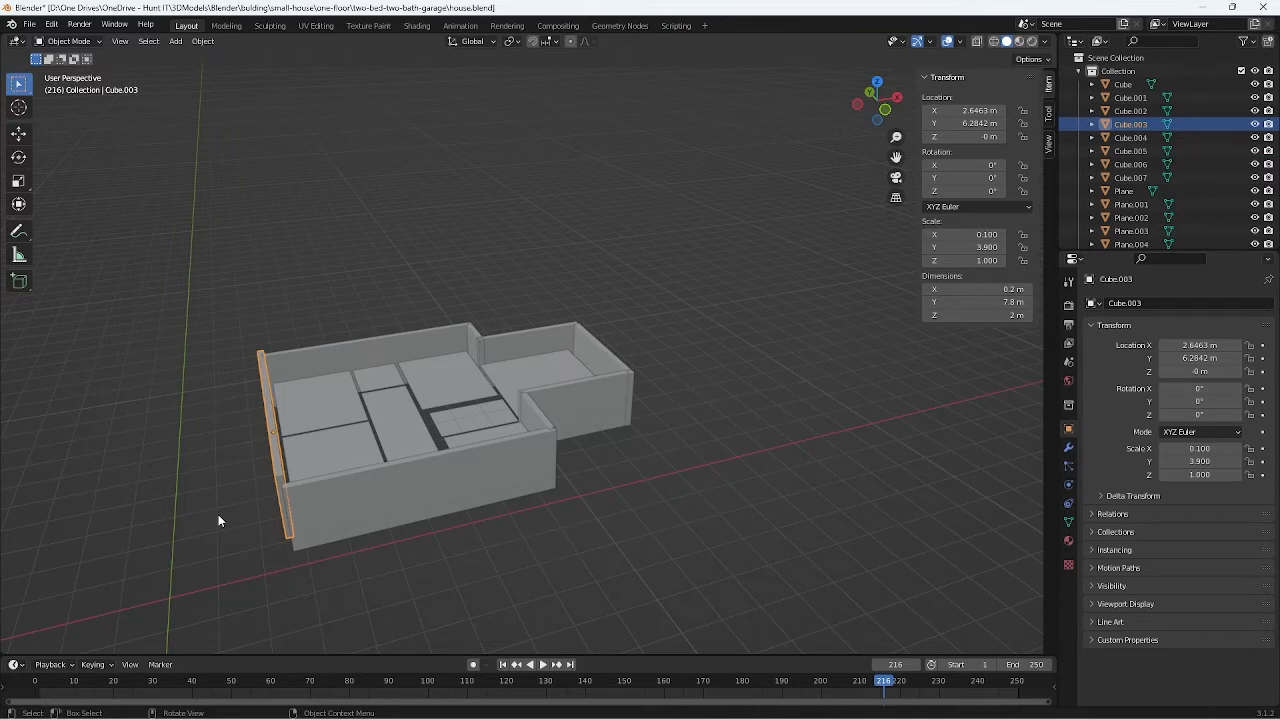
middle_drag(251, 523, 287, 490)
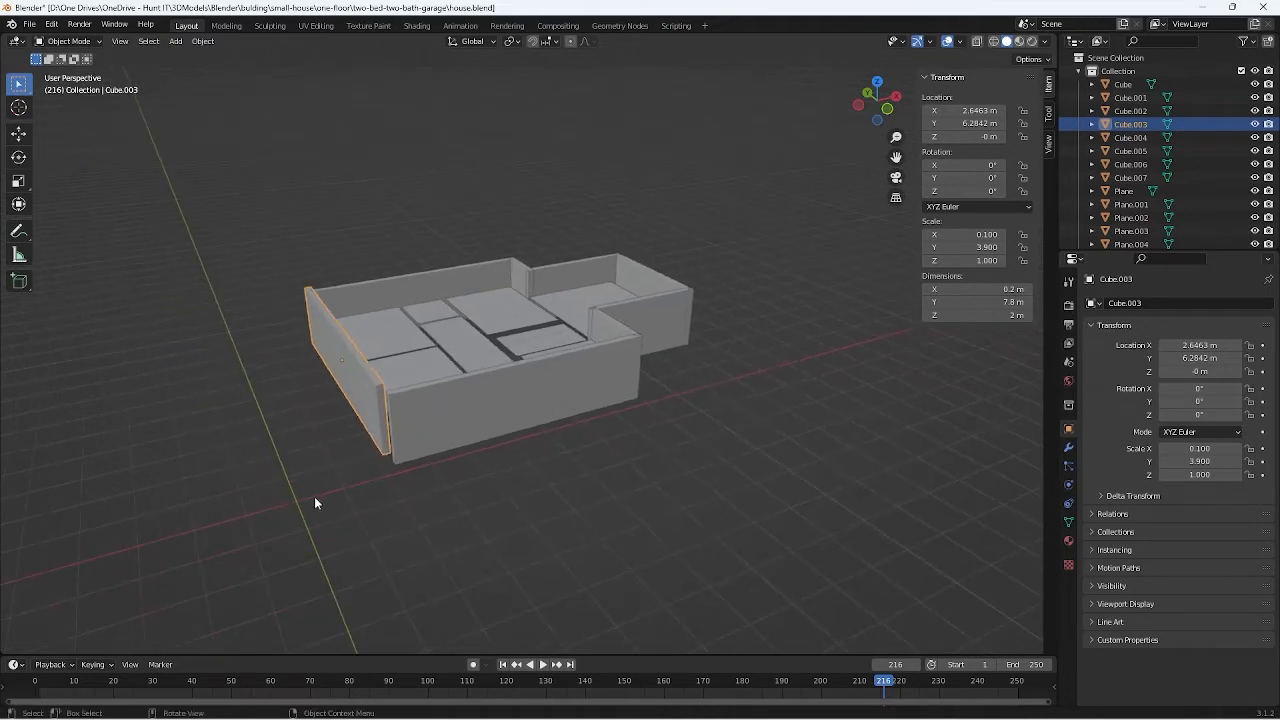
Step: Move the whole house about -2.25 m along the X axis, bringing the 7.8 m end wall to about X 0.4 m
drag(276, 196, 696, 437)
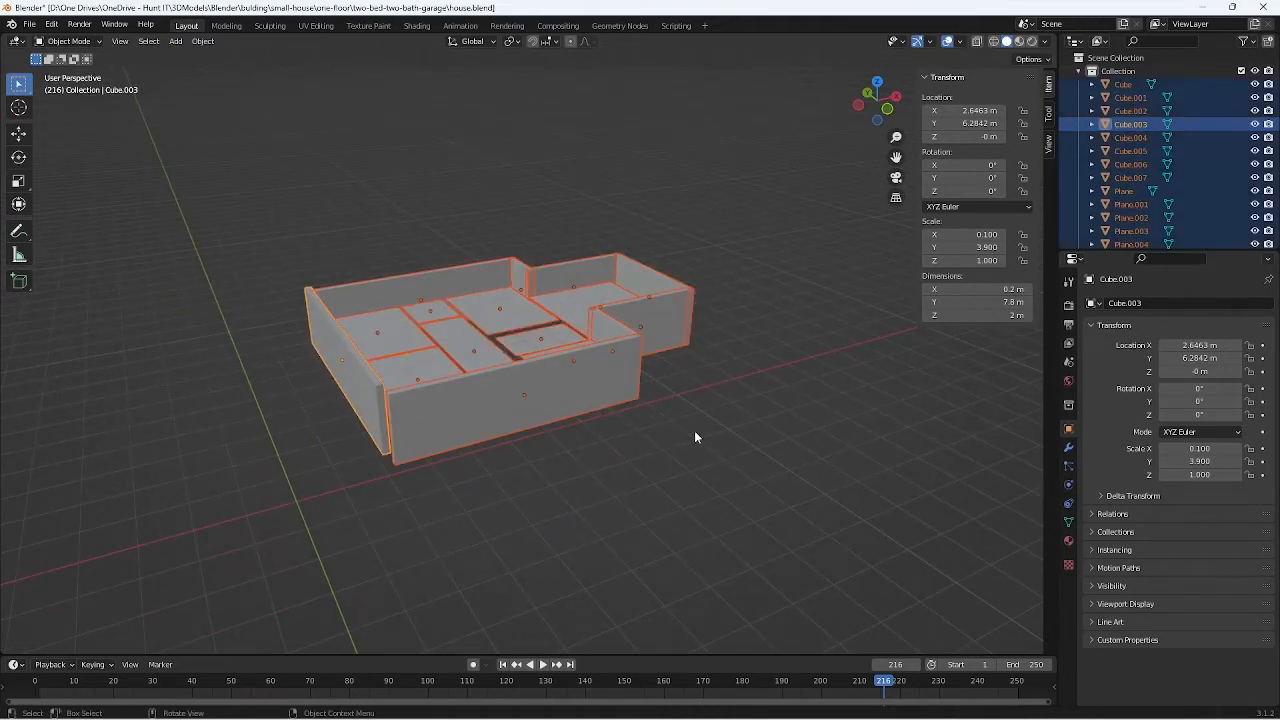
key(g)
key(x)
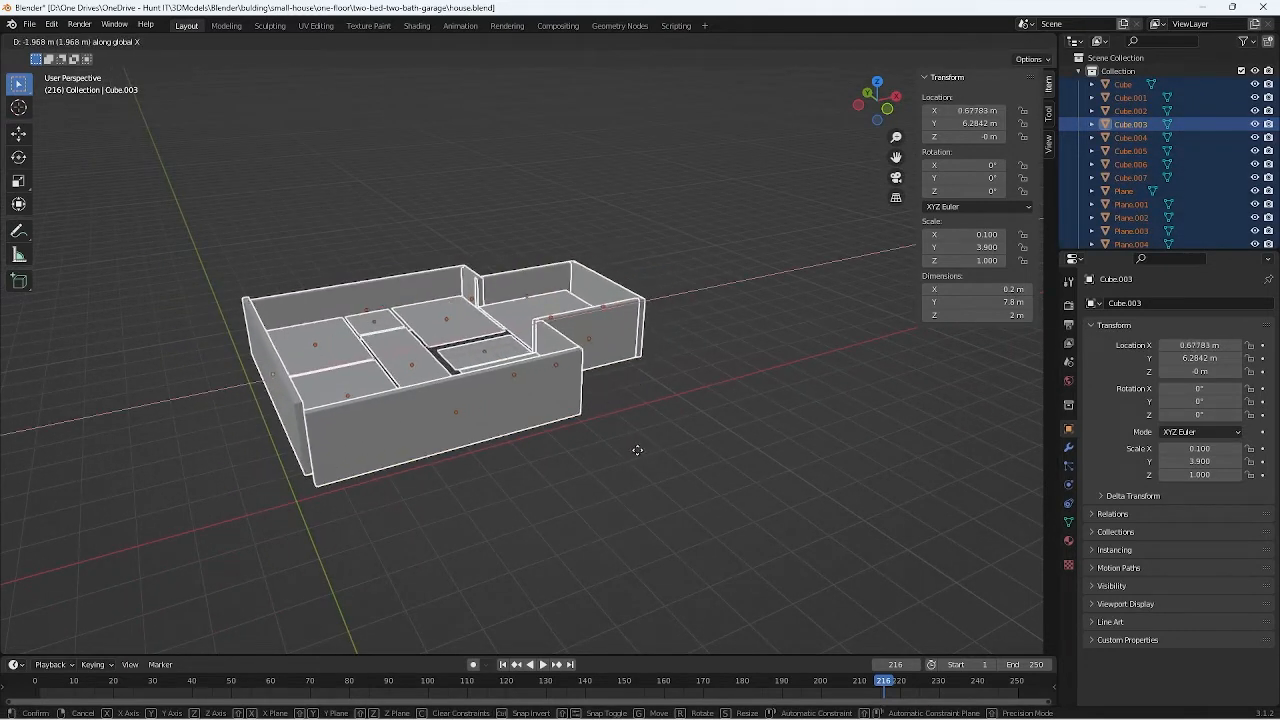
click(631, 457)
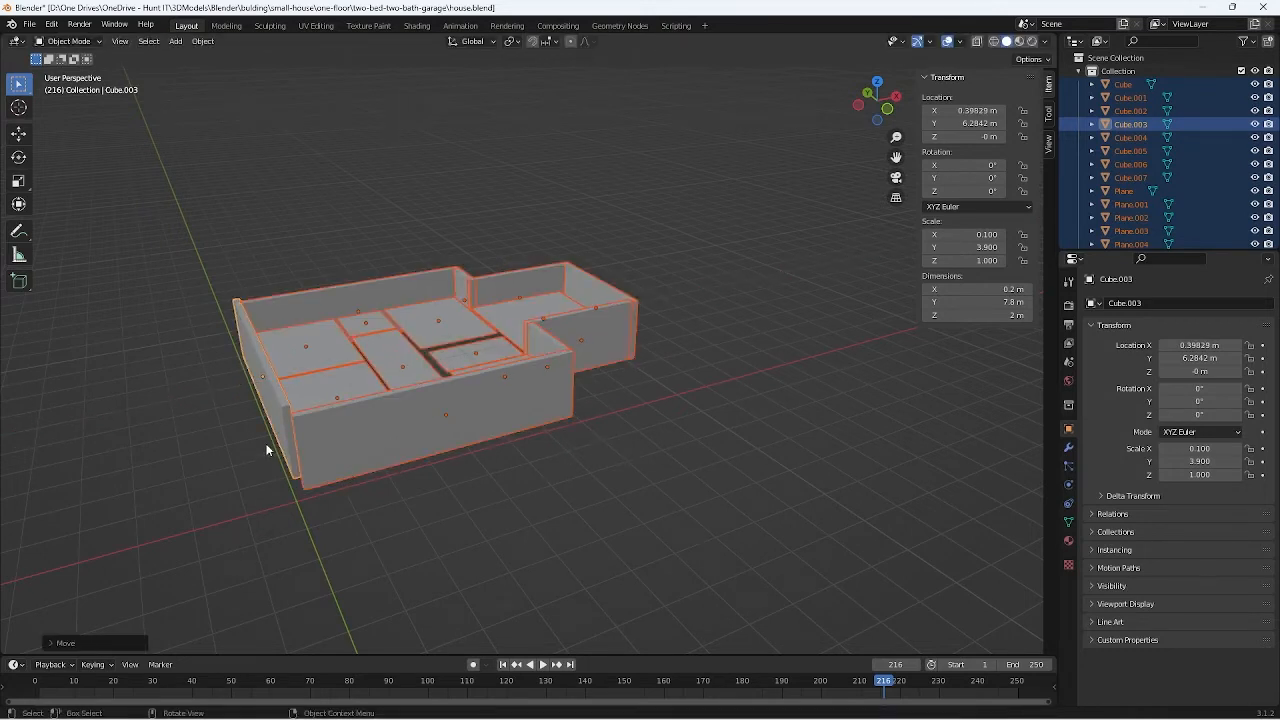
Step: Snap the 3D cursor to the bottom outer corner vertex of the 7.8 m end wall, at the end near the 7.4 m wall
click(290, 458)
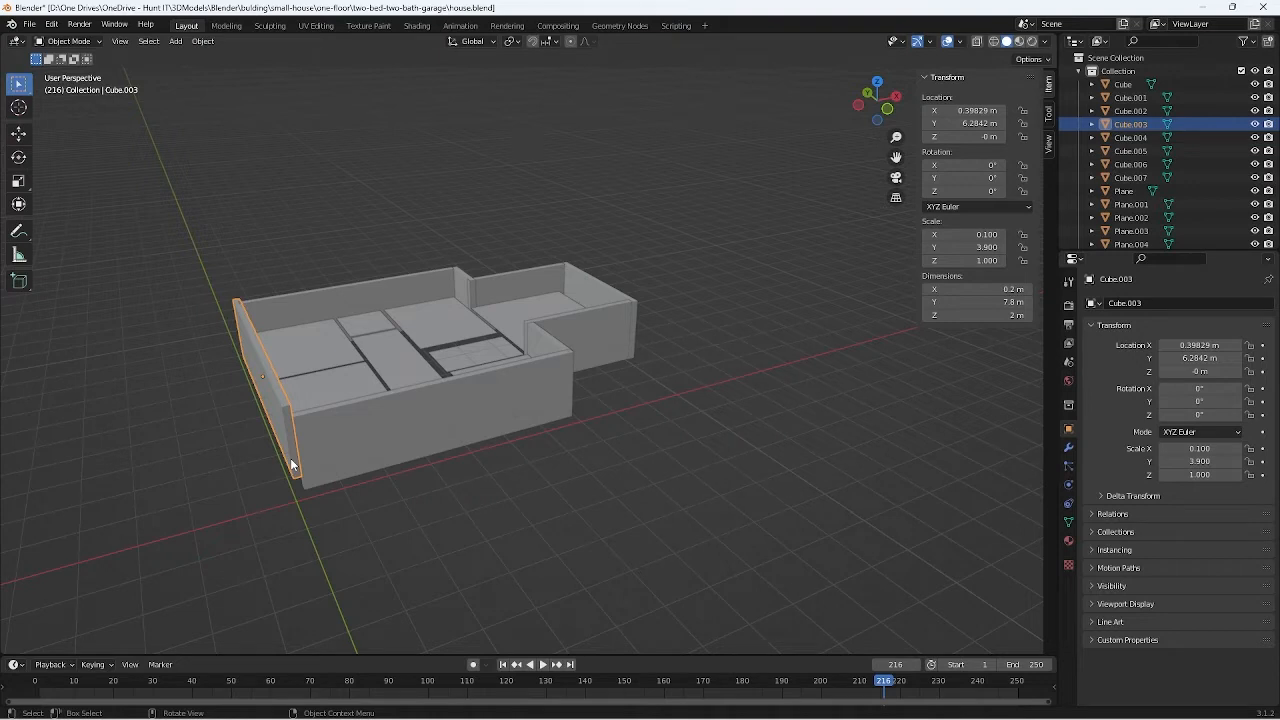
middle_drag(305, 455, 404, 478)
key(Tab)
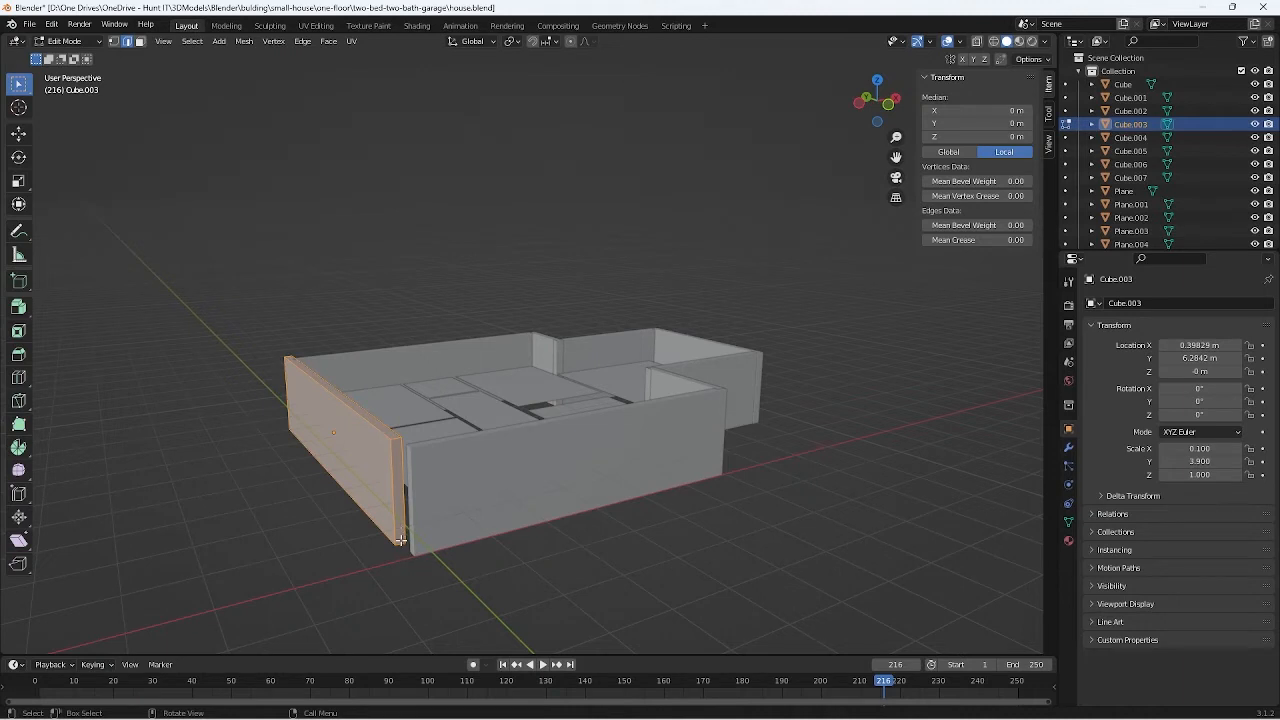
click(117, 42)
click(394, 544)
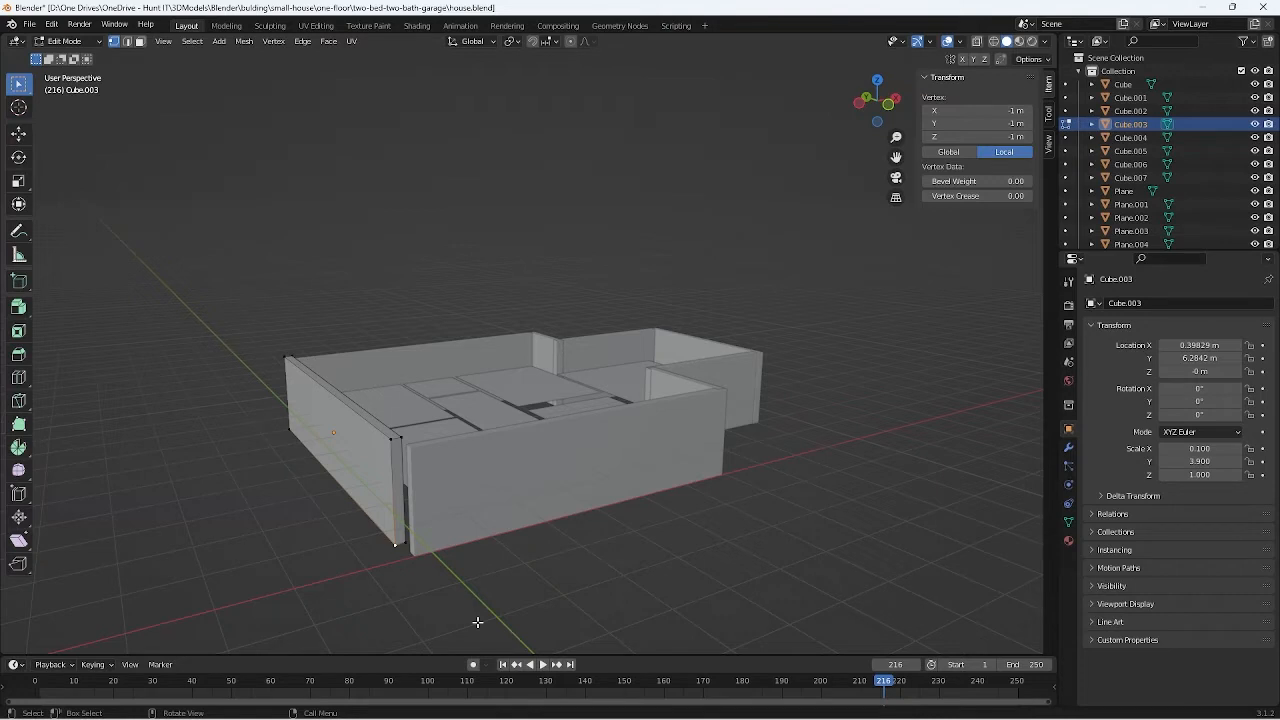
click(245, 41)
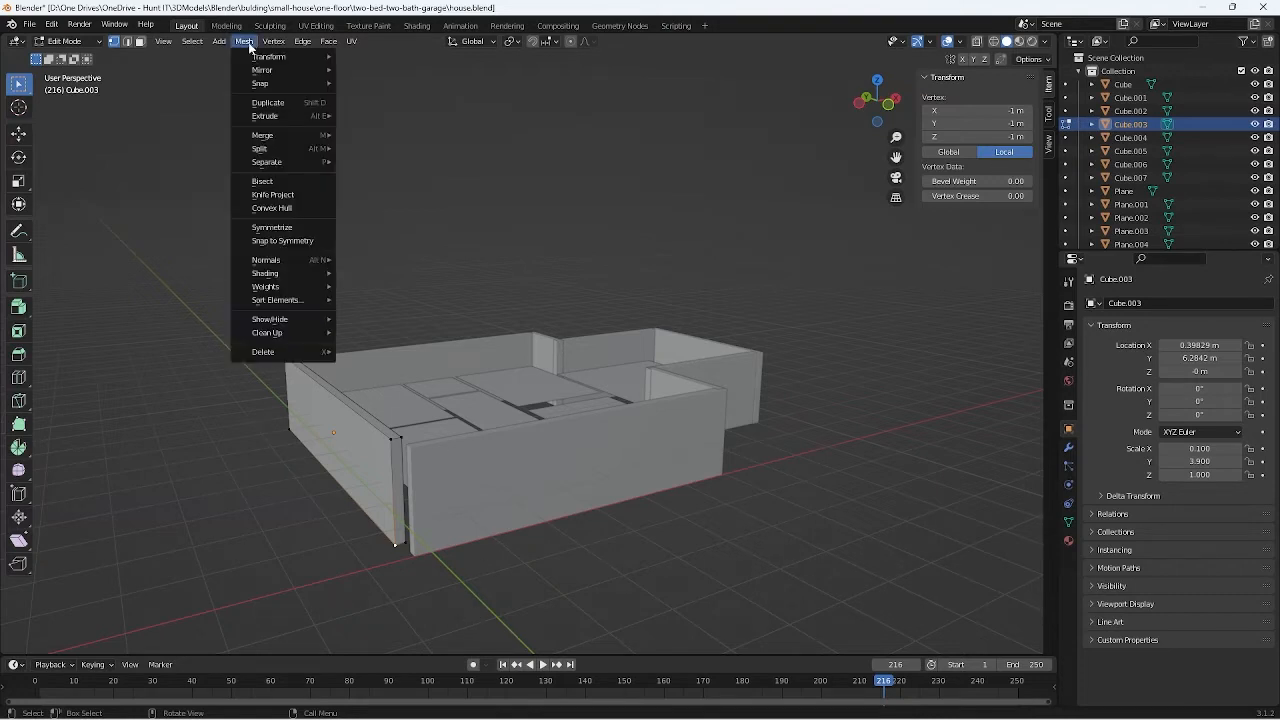
mouse_move(278, 86)
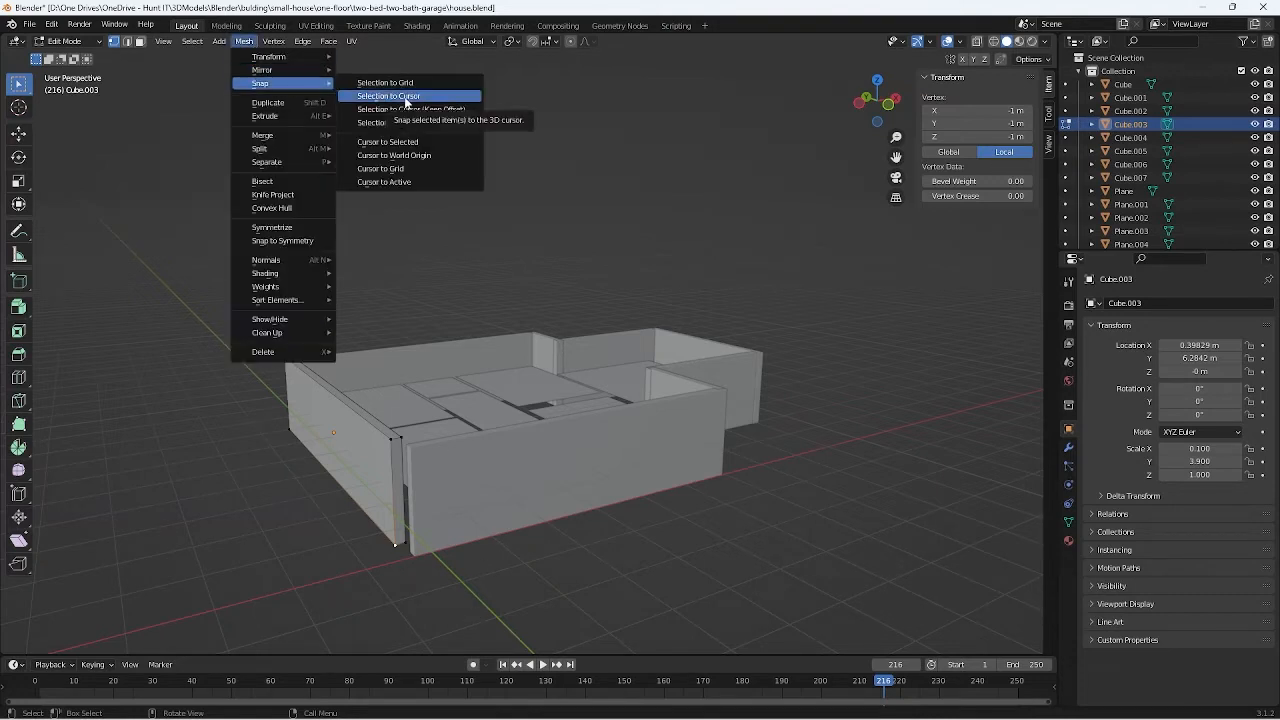
click(400, 142)
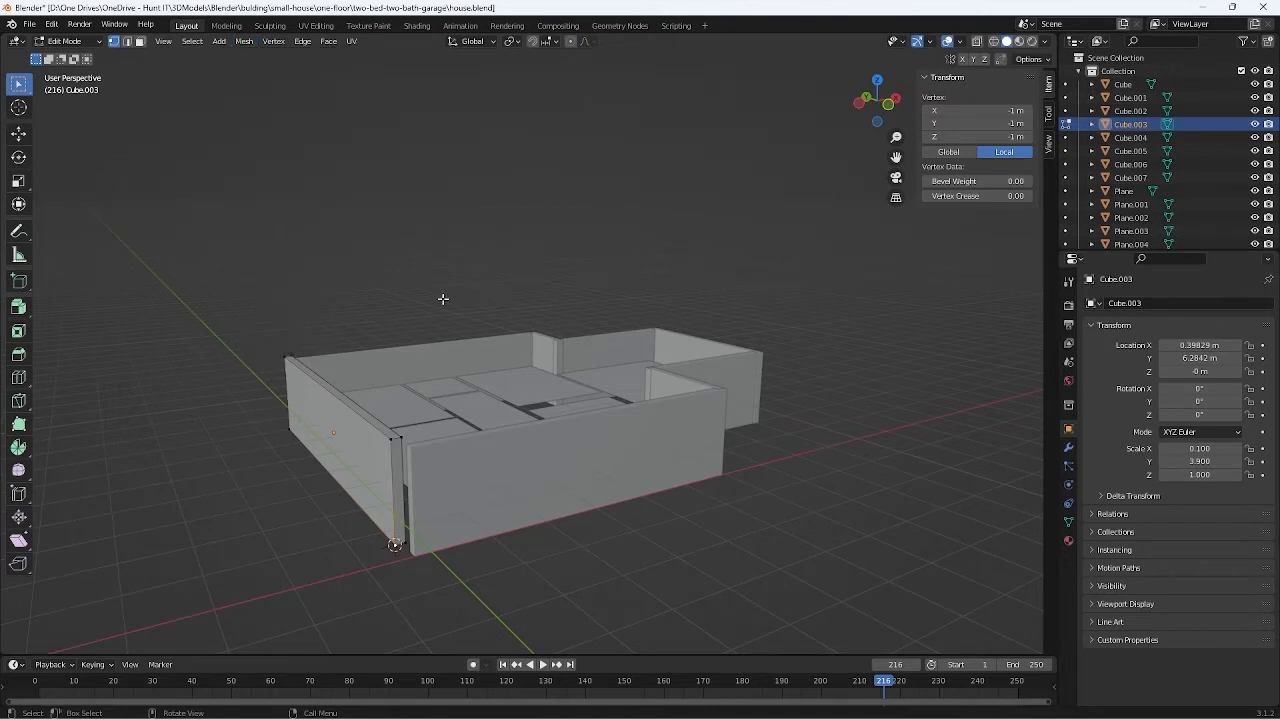
Step: Return to Object Mode and set the 7.8 m end wall's origin to the 3D cursor
key(Tab)
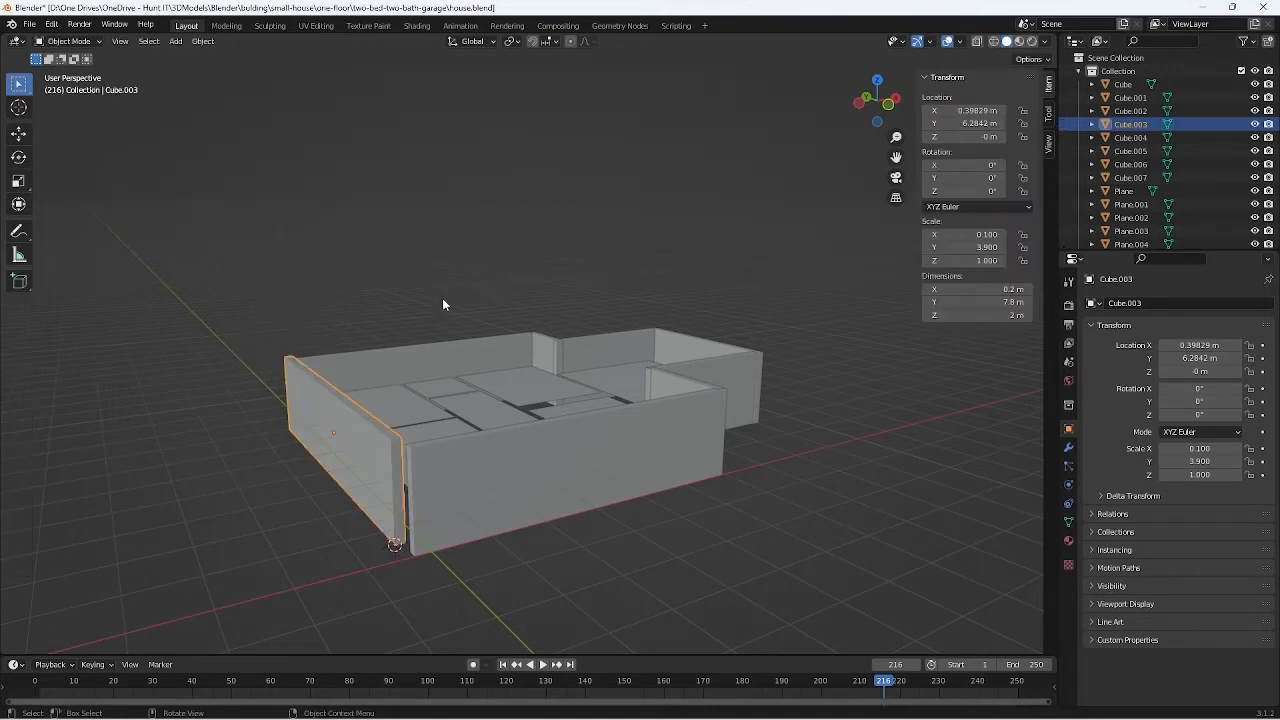
click(200, 43)
mouse_move(211, 56)
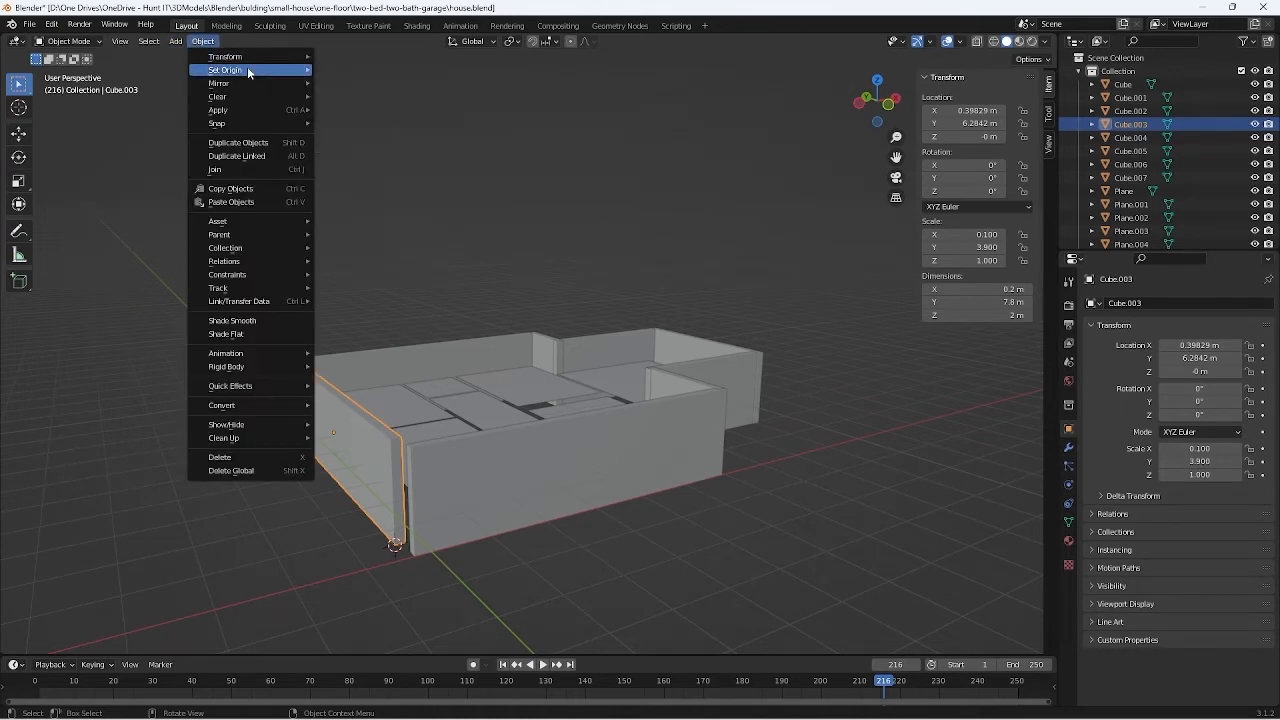
mouse_move(236, 74)
click(368, 98)
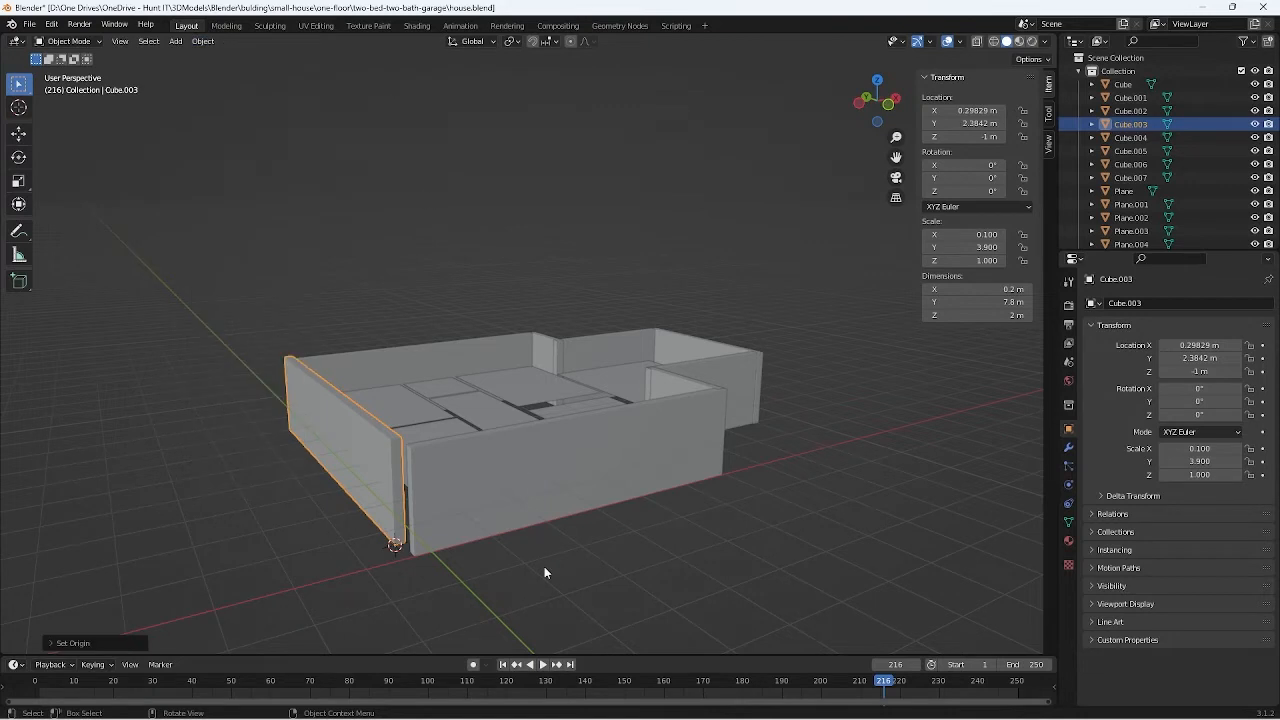
Step: Set the 7.8 m end wall's location to X 0, Y 0 and Z 0 m
click(957, 110)
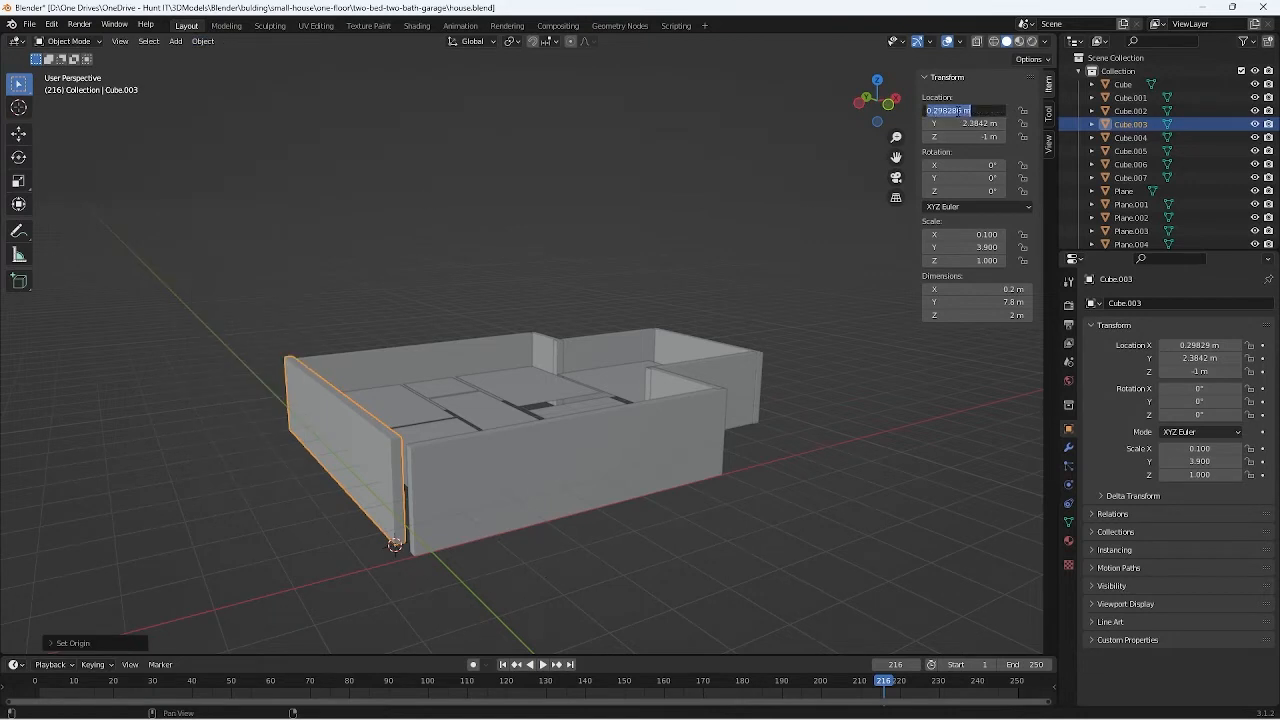
text(0)
key(Tab)
text(0)
key(Tab)
text(0)
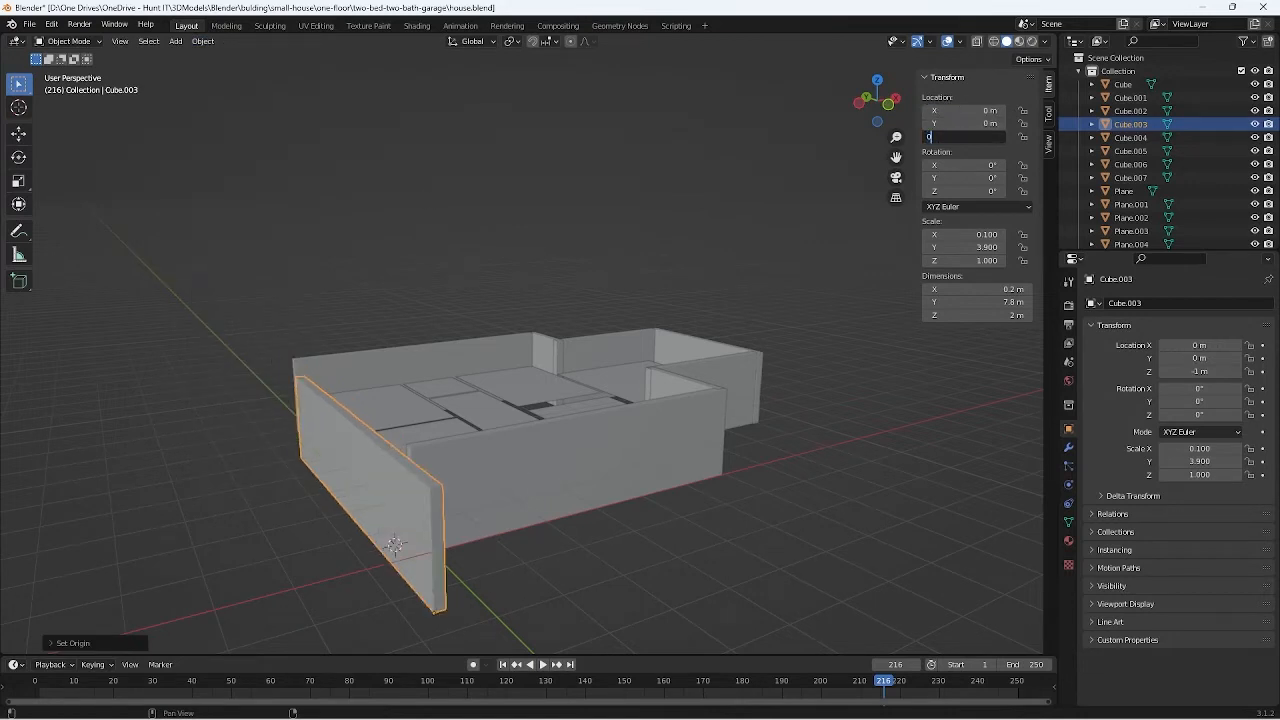
key(Return)
Step: Set the 7.4 m wall's Y location to 0 m
middle_drag(843, 456, 490, 464)
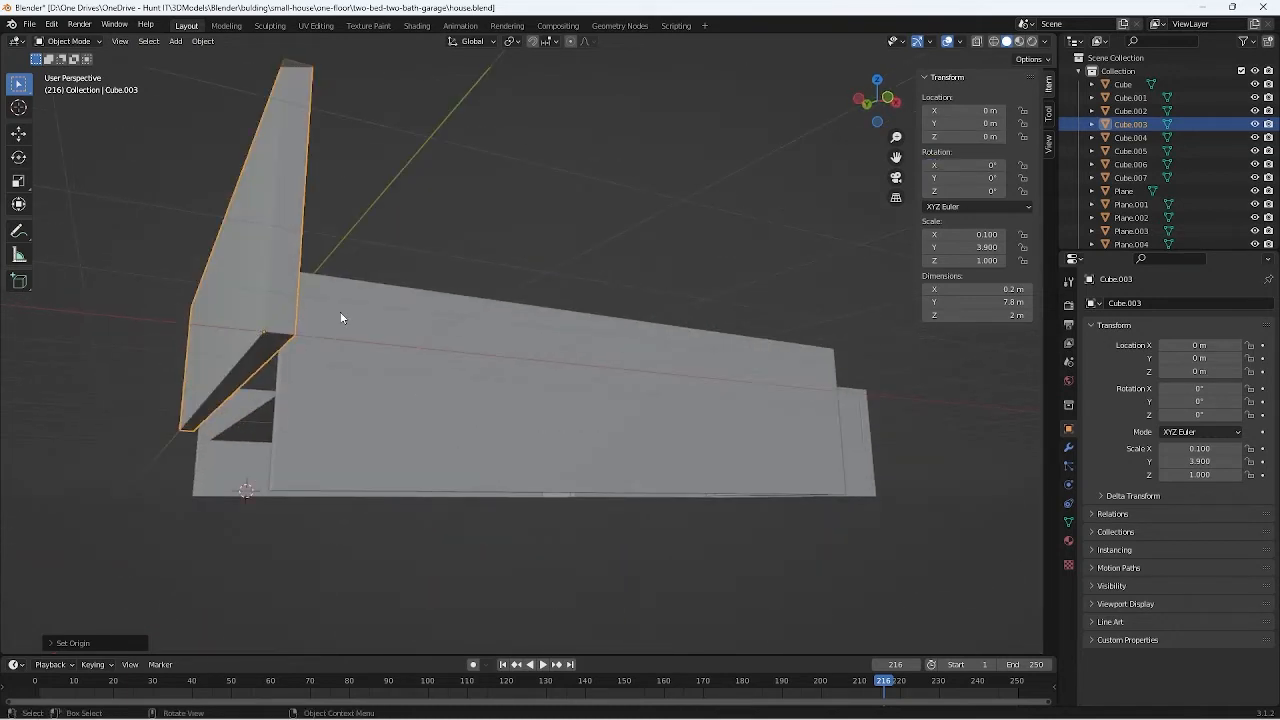
scroll(340, 317, down, 3)
middle_drag(340, 317, 293, 405)
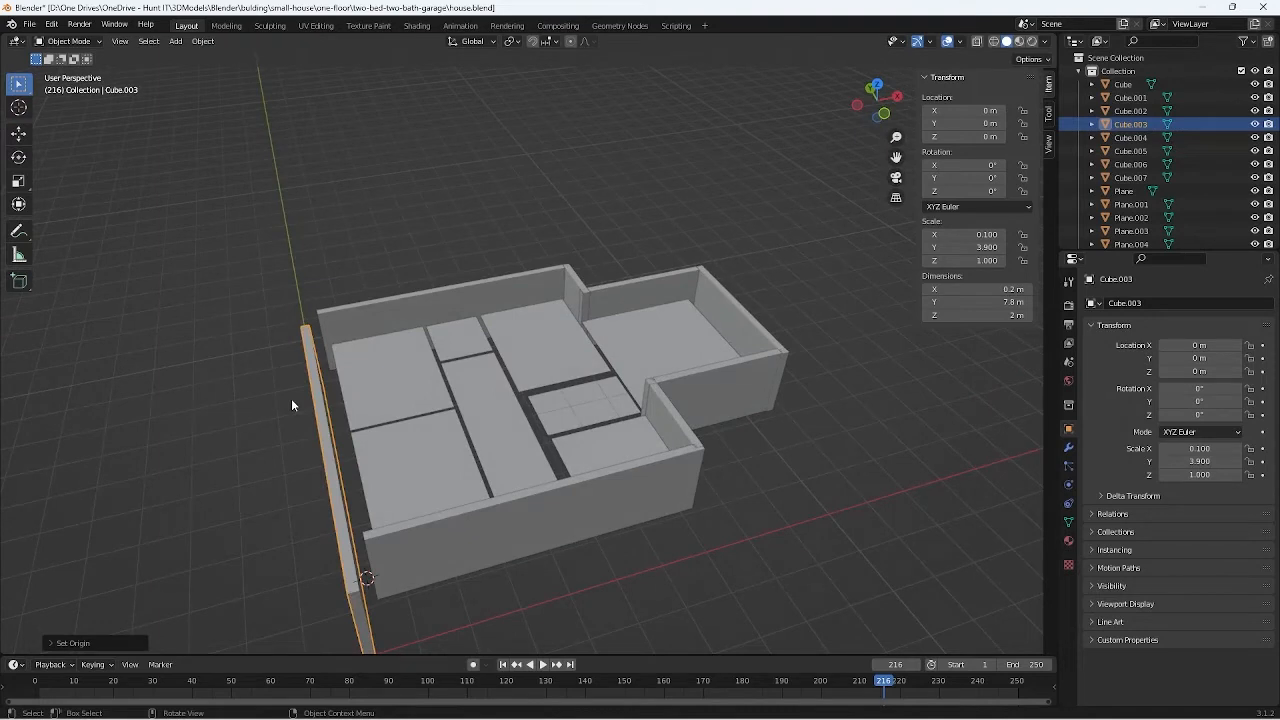
click(550, 545)
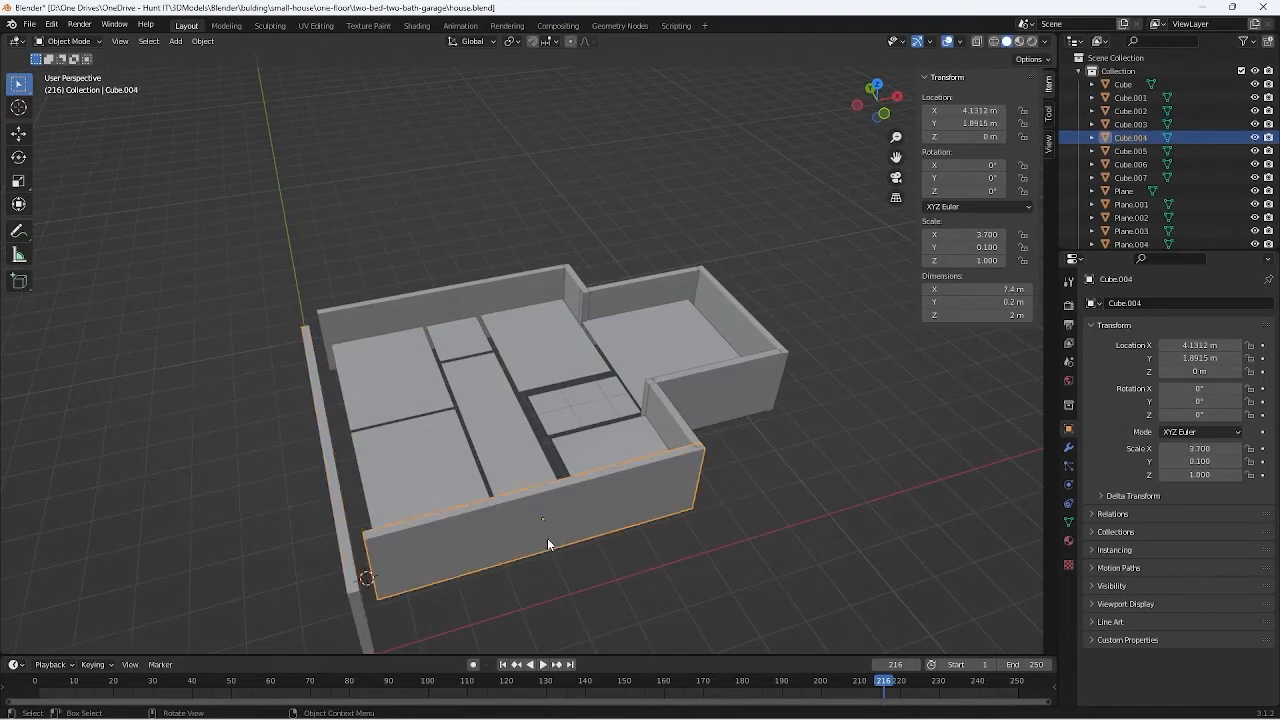
click(966, 124)
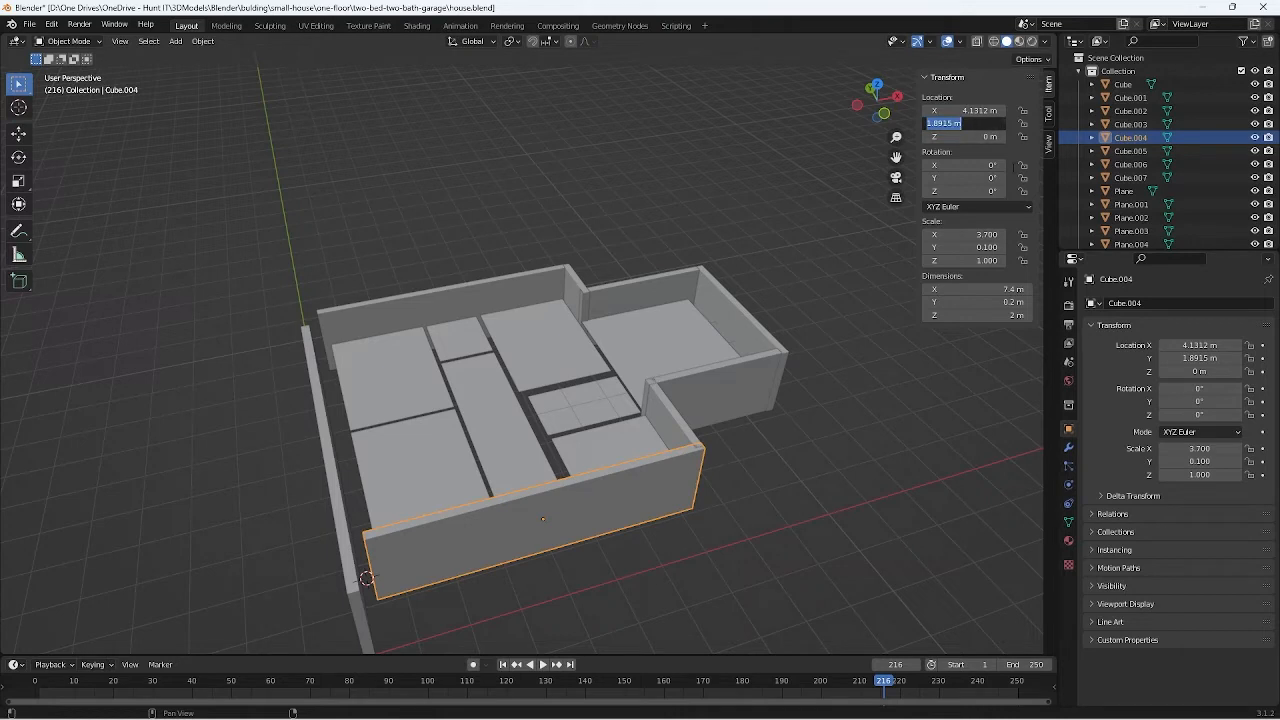
text(0)
key(Tab)
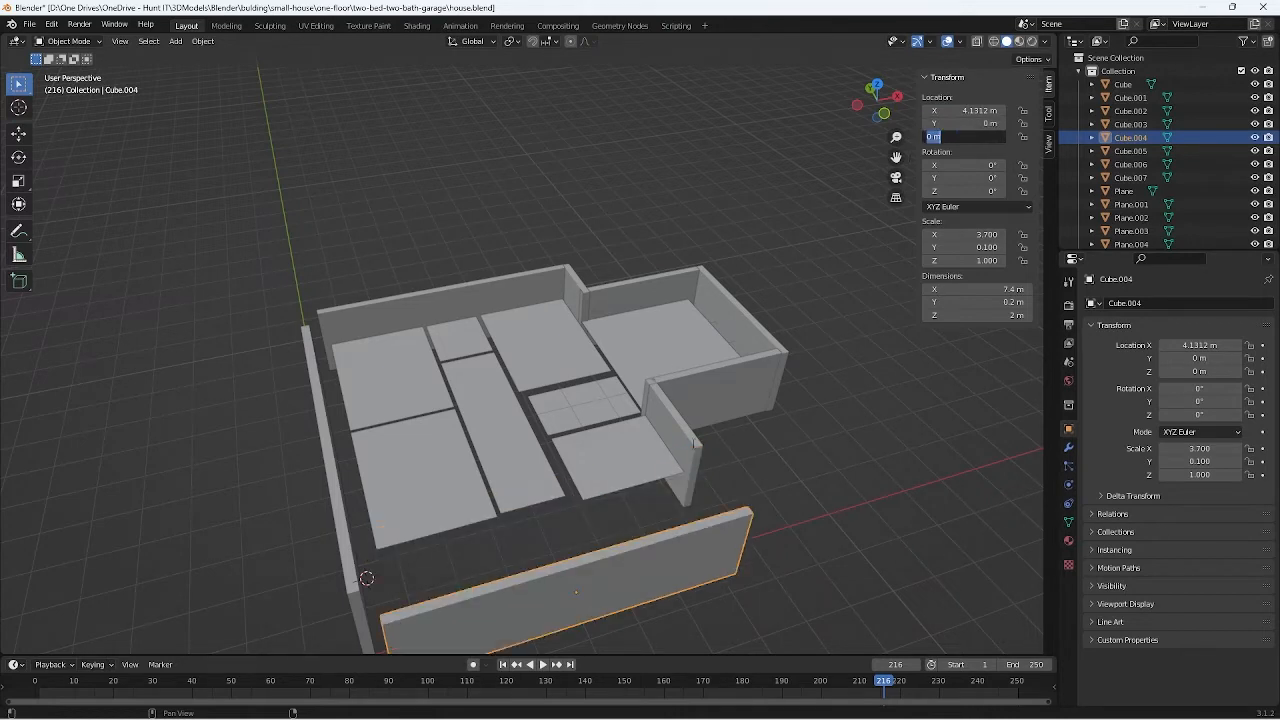
key(Return)
Step: Snap the 3D cursor to the 7.4 m wall's bottom outer corner vertex, at the end near the 7.8 m wall
middle_drag(758, 543, 774, 426)
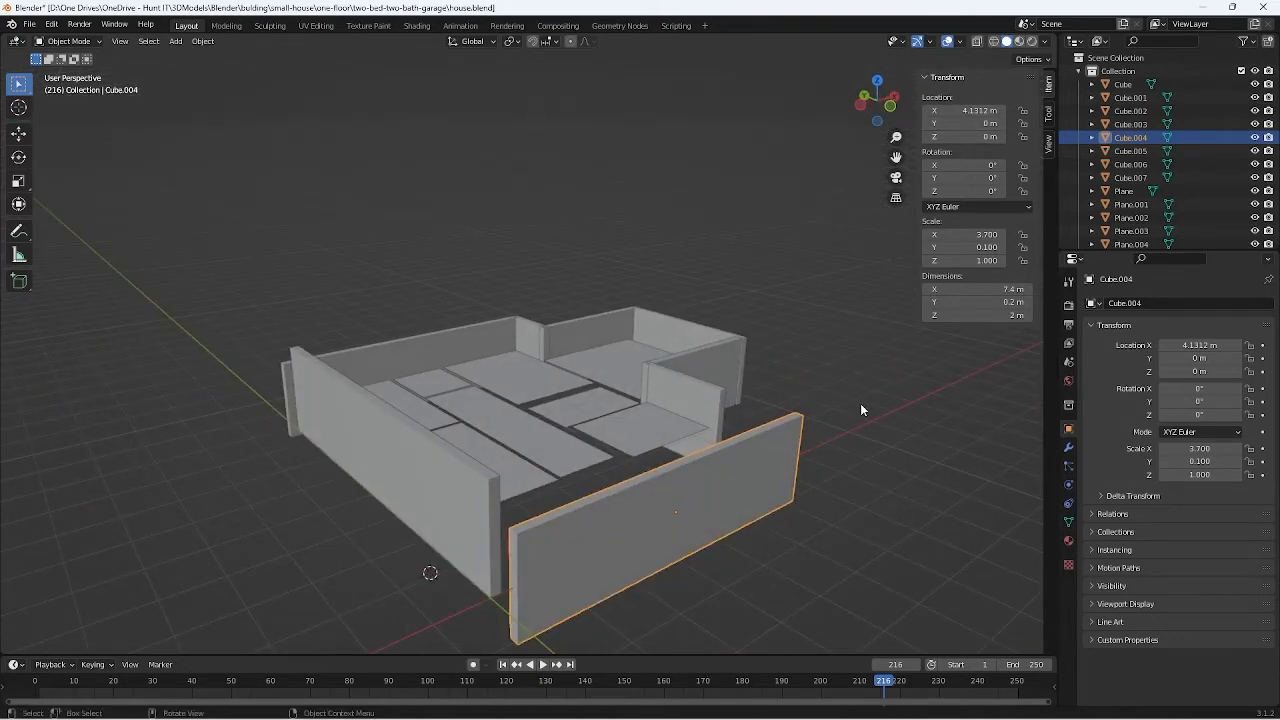
middle_drag(707, 545, 726, 497)
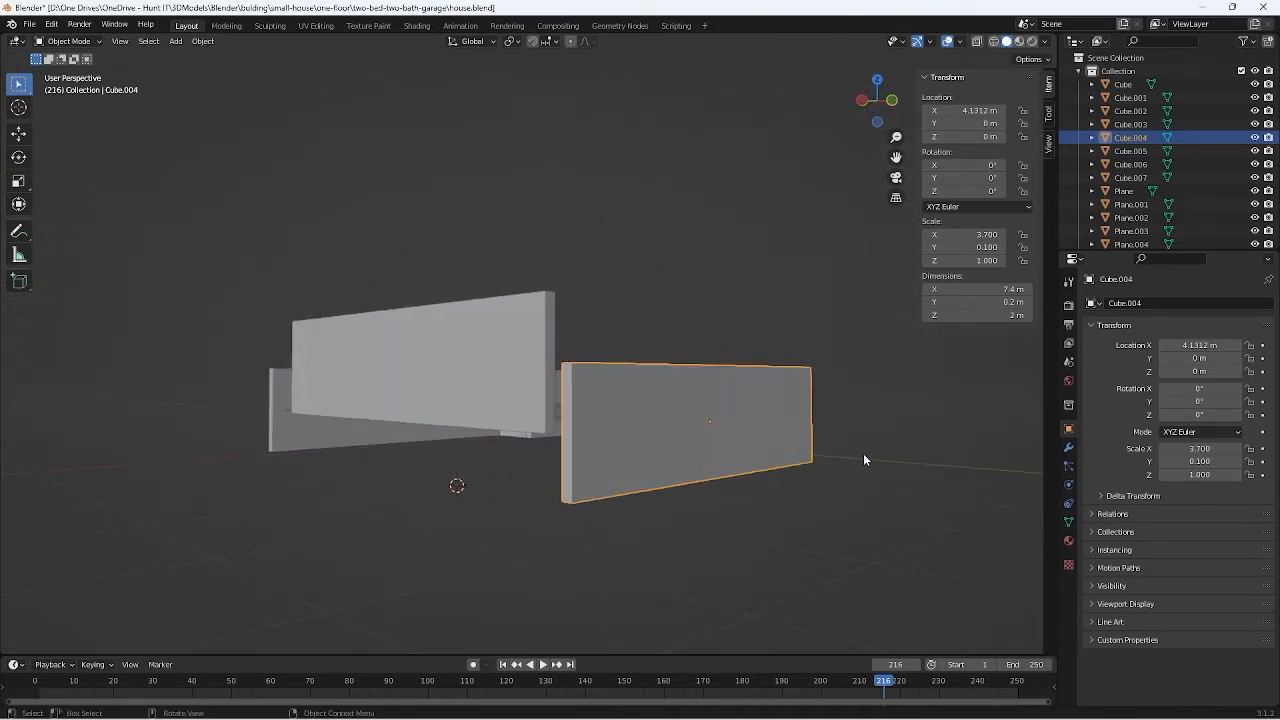
middle_drag(863, 457, 772, 472)
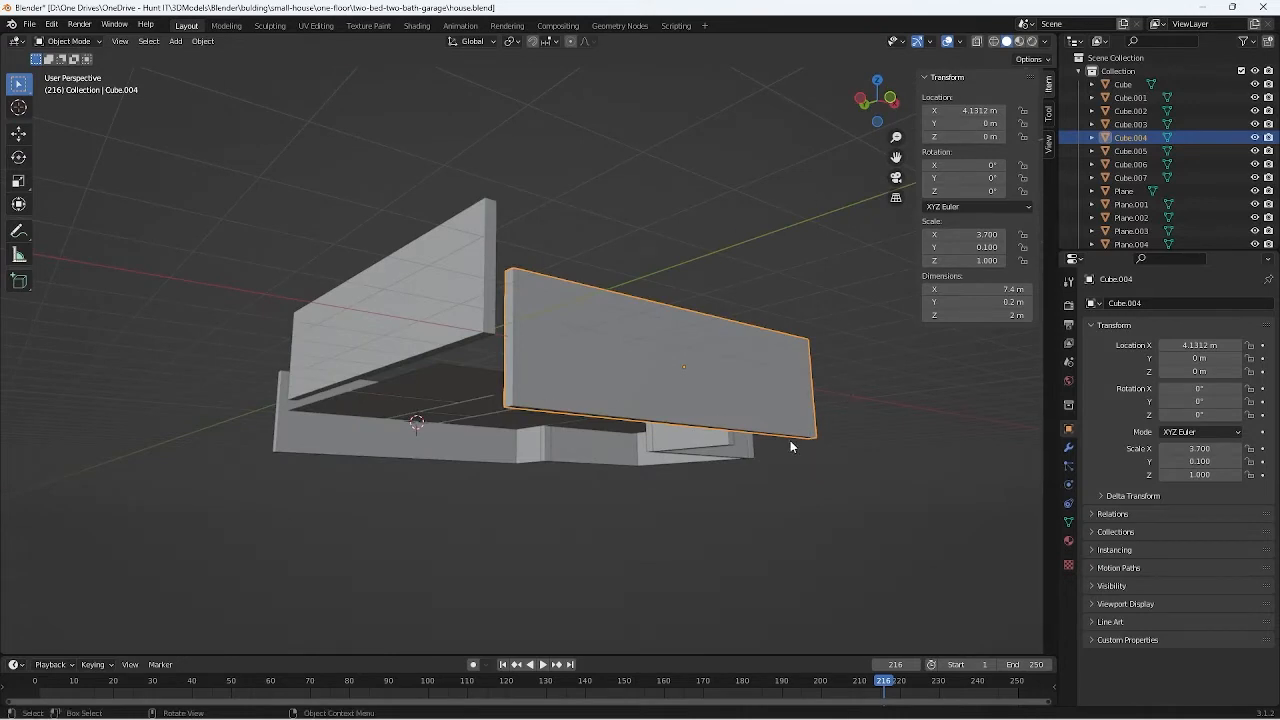
middle_drag(787, 446, 777, 491)
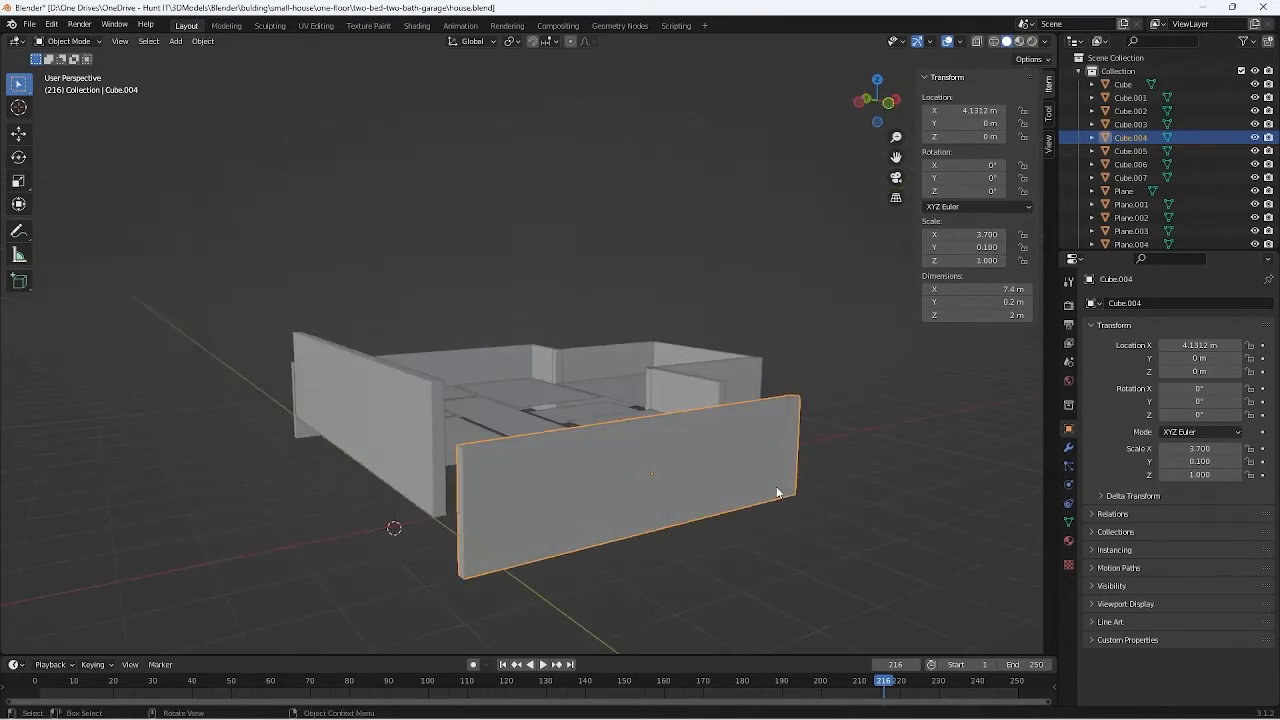
key(Tab)
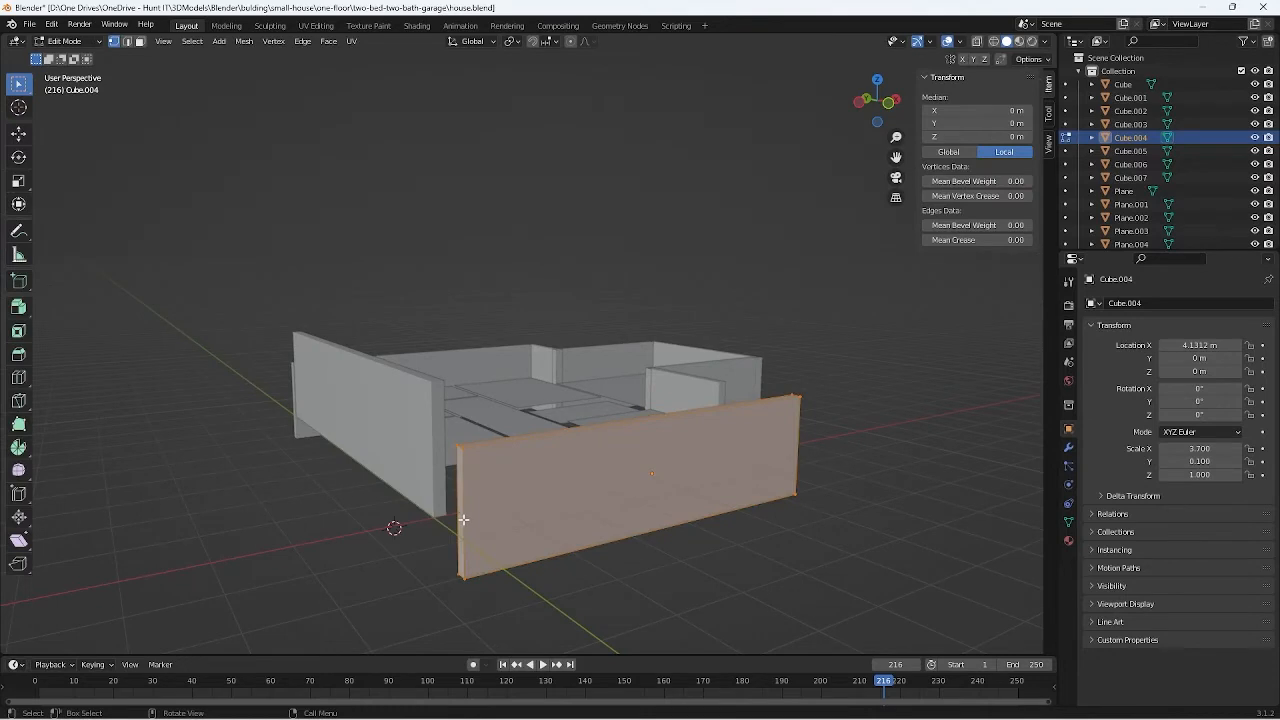
click(465, 578)
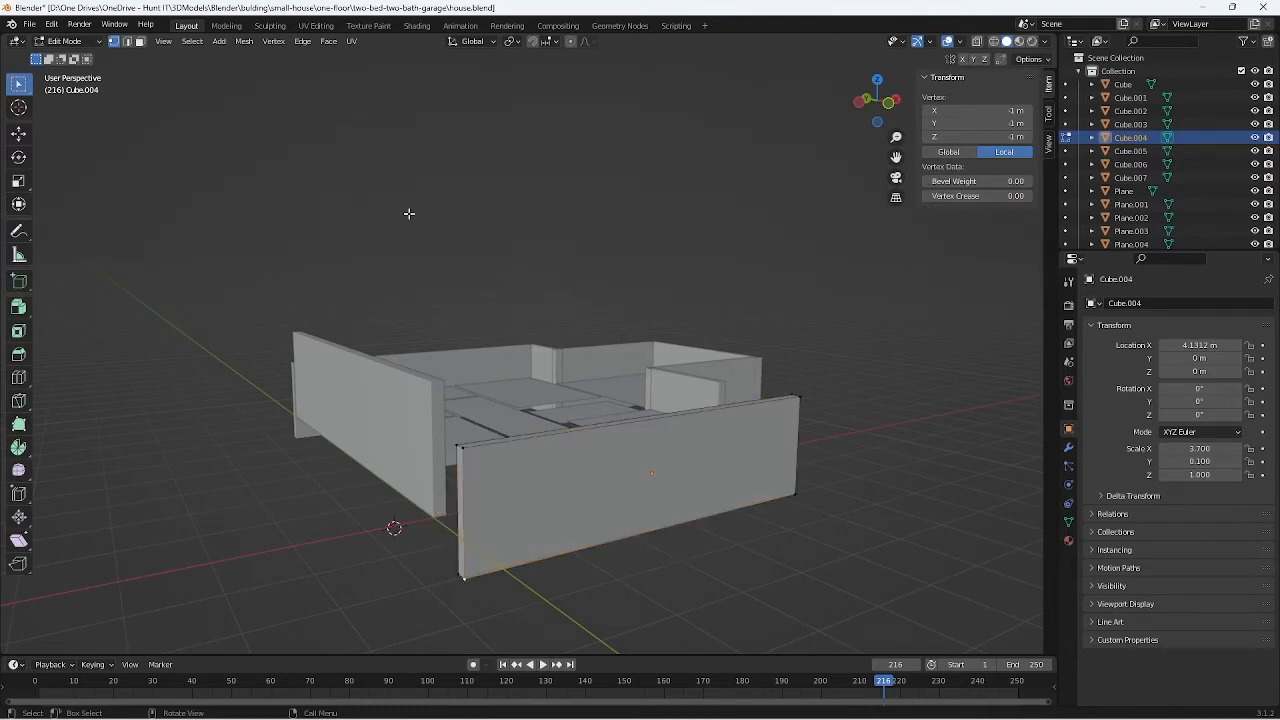
click(242, 42)
mouse_move(270, 64)
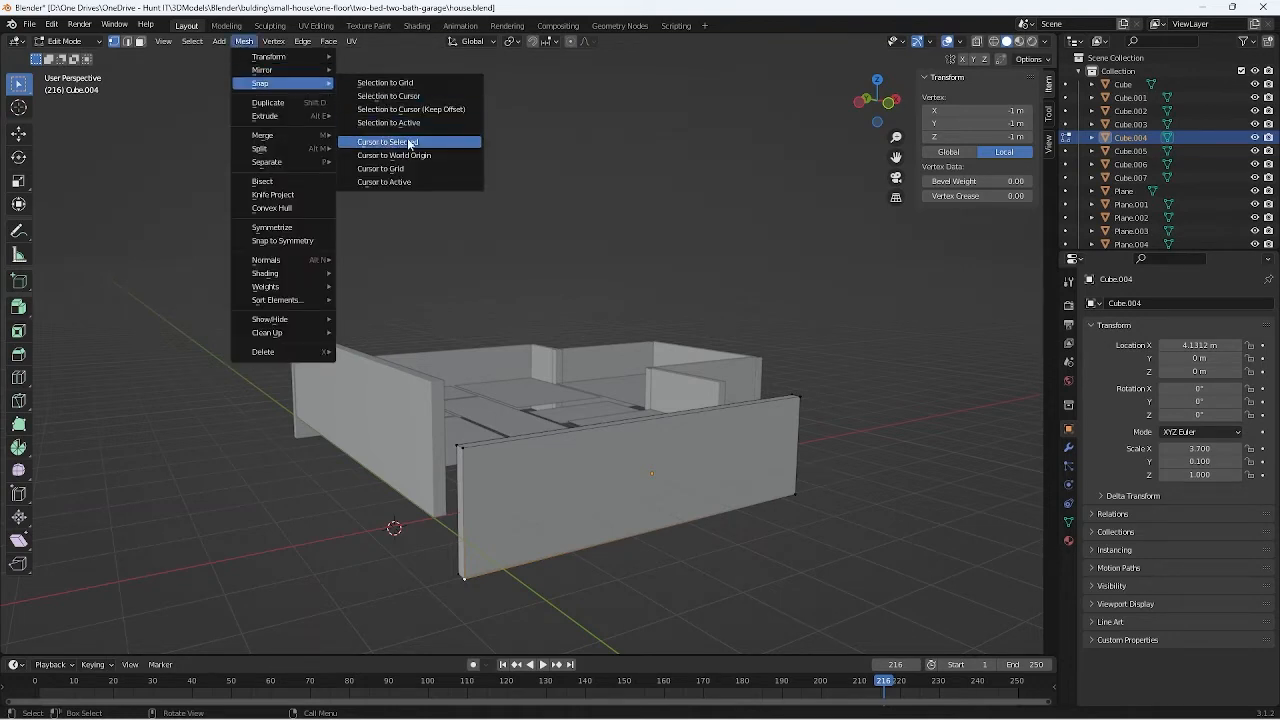
click(406, 142)
Step: Return to Object Mode and set the 7.4 m wall's origin to the 3D cursor
key(Tab)
click(178, 42)
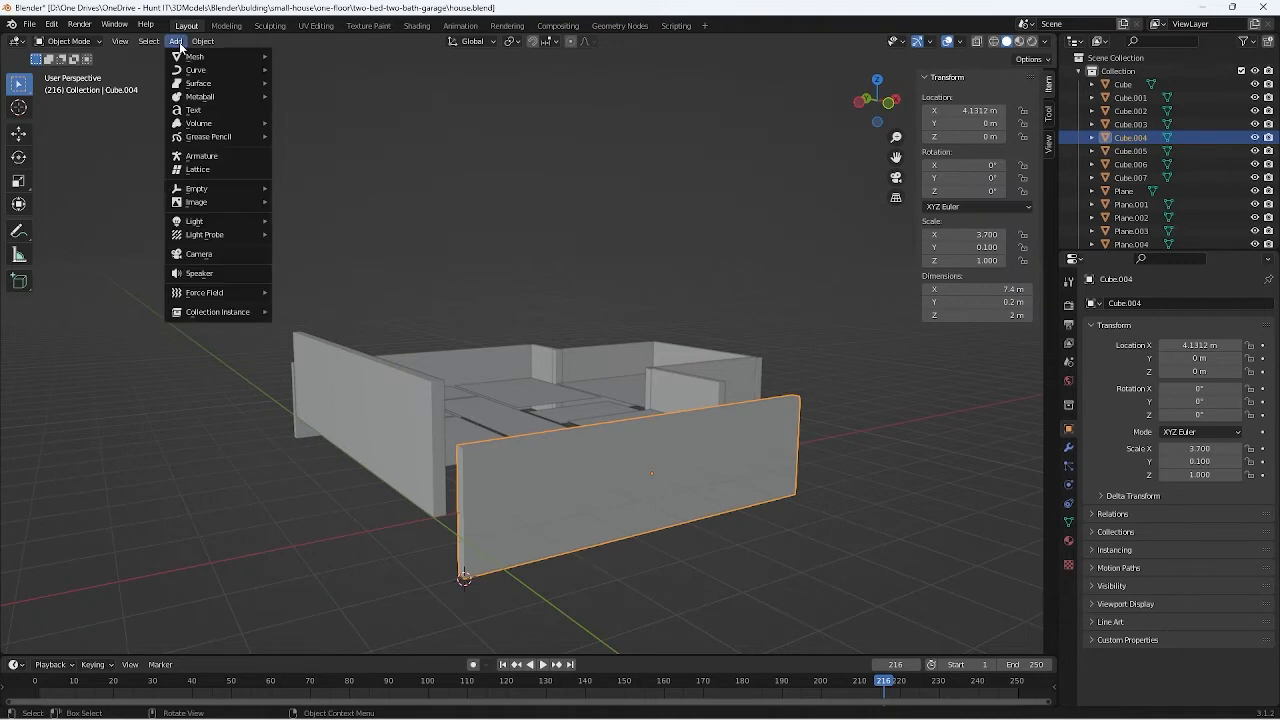
mouse_move(203, 41)
mouse_move(265, 70)
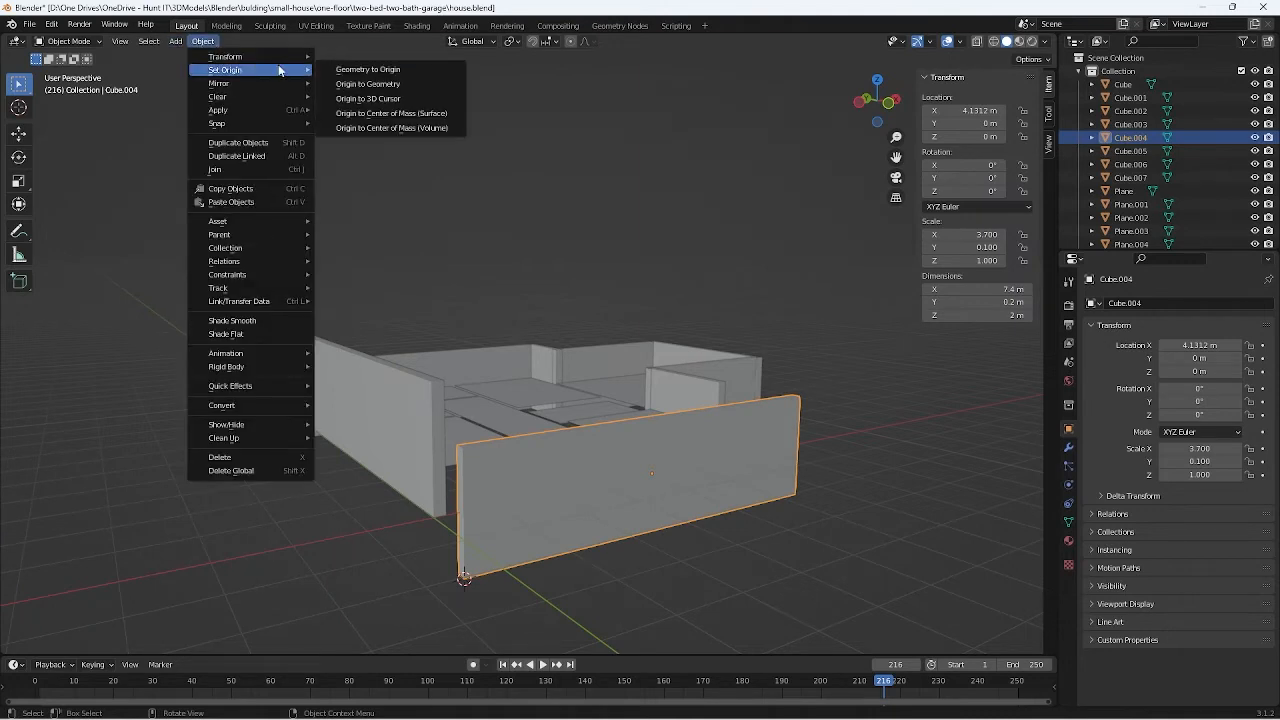
click(369, 98)
Step: Set the 7.4 m wall's location to X 0, Y 0 and Z 0 m, and deselect it
middle_drag(588, 384, 567, 365)
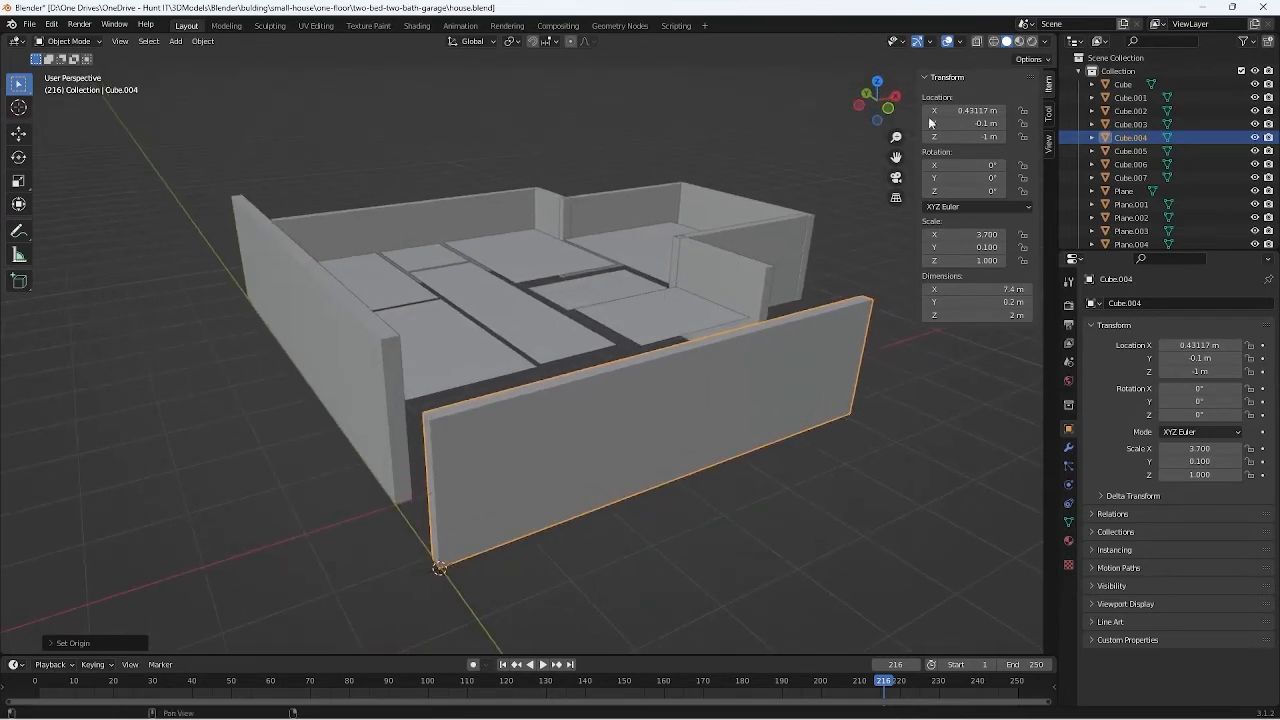
click(968, 137)
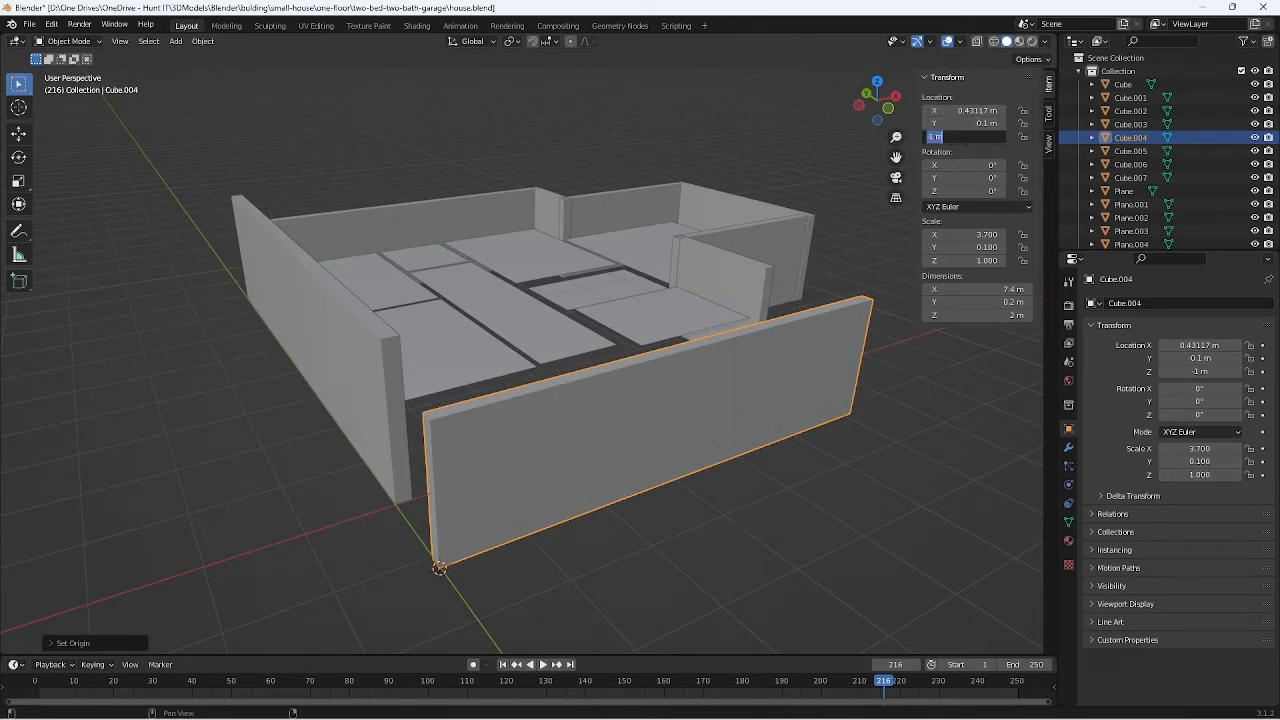
text(0)
key(Return)
click(963, 123)
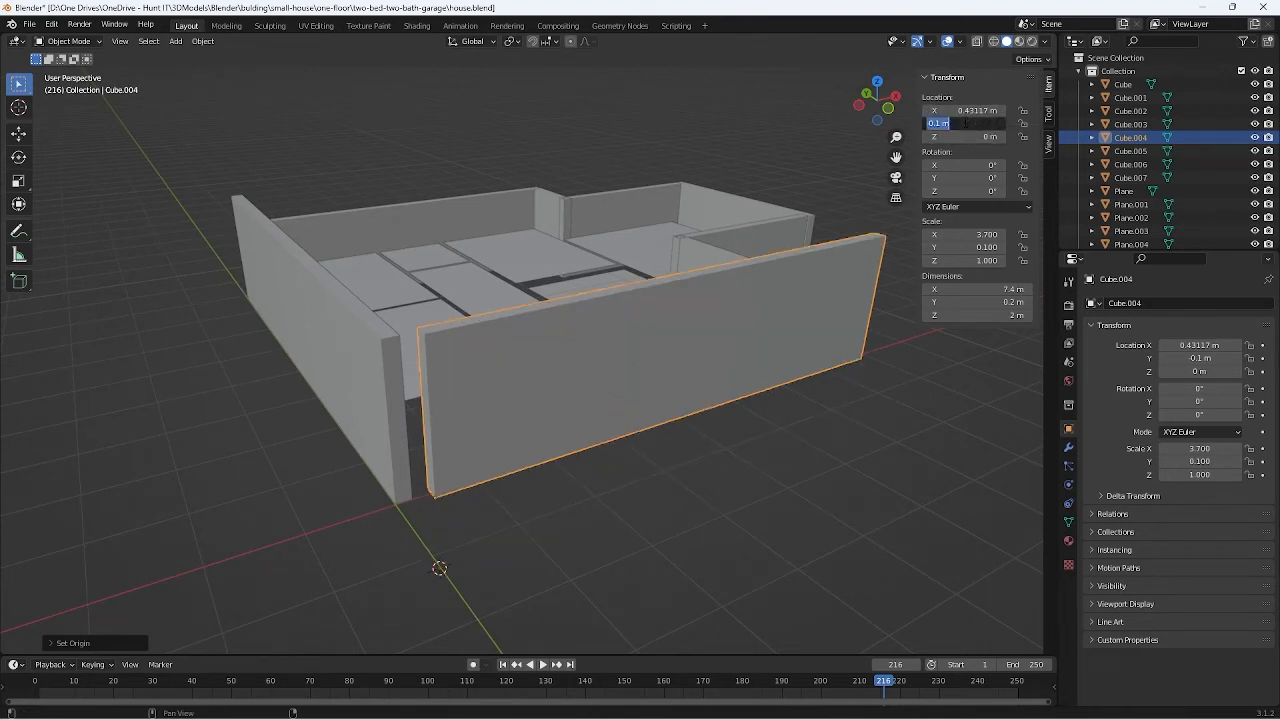
text(0)
key(Return)
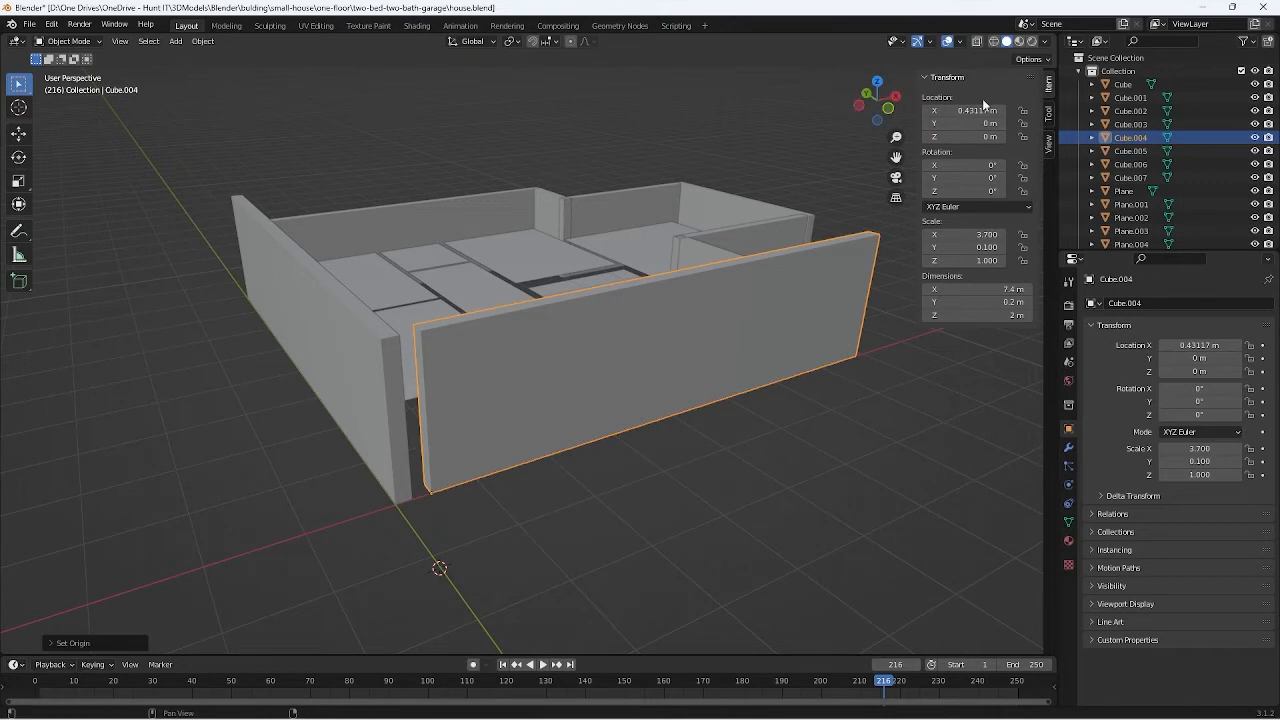
click(965, 110)
text(0)
key(Return)
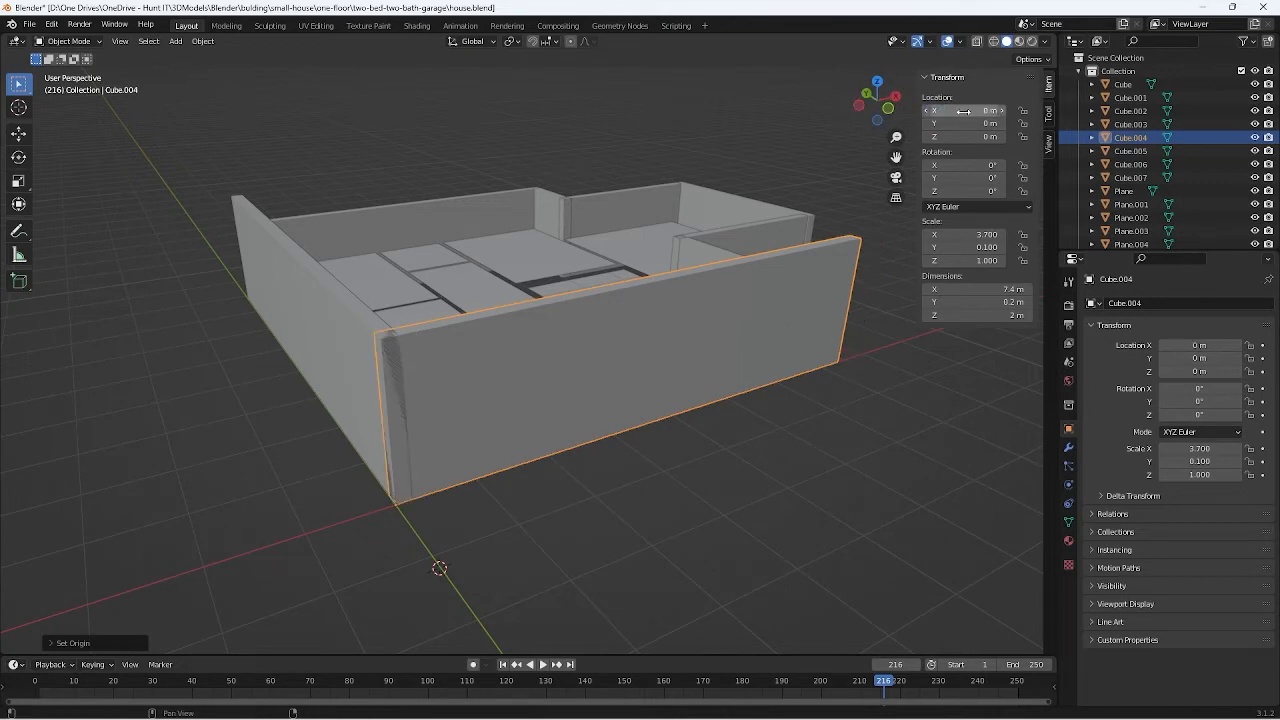
click(763, 484)
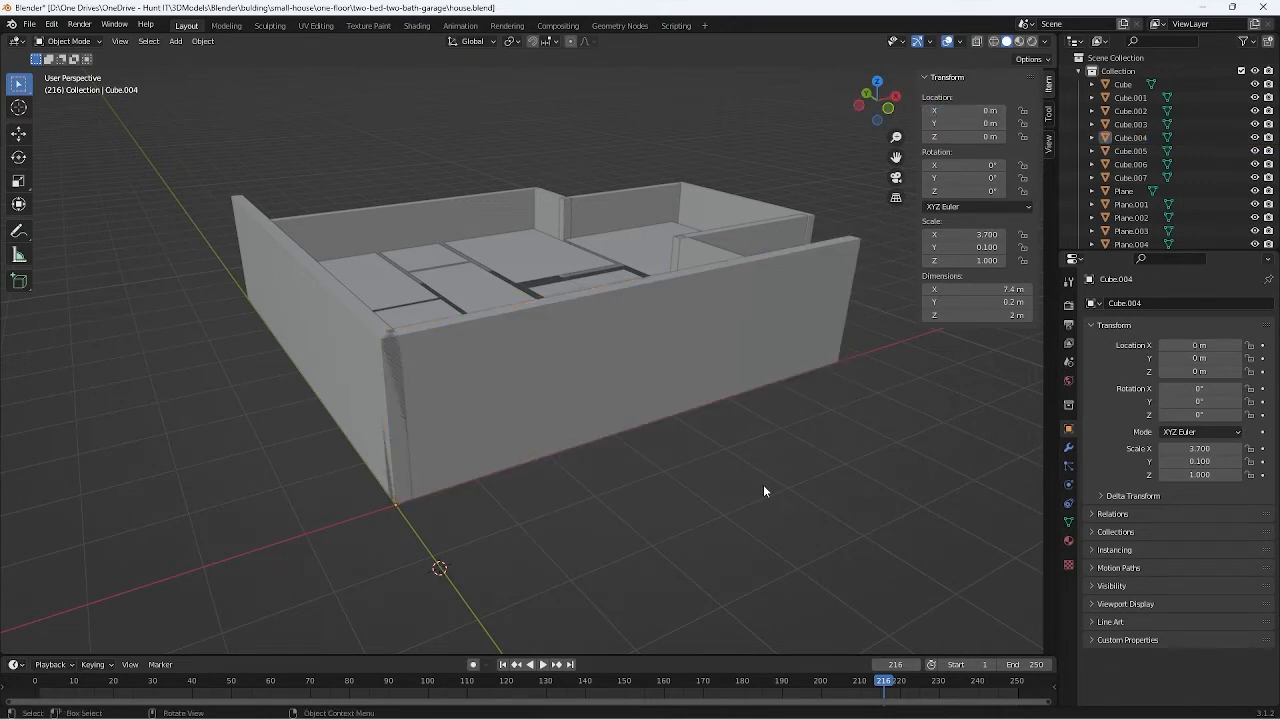
Step: Check the location values of the 2.4 m wall and the 2.6 by 3.6 m room plane
middle_drag(763, 484, 620, 532)
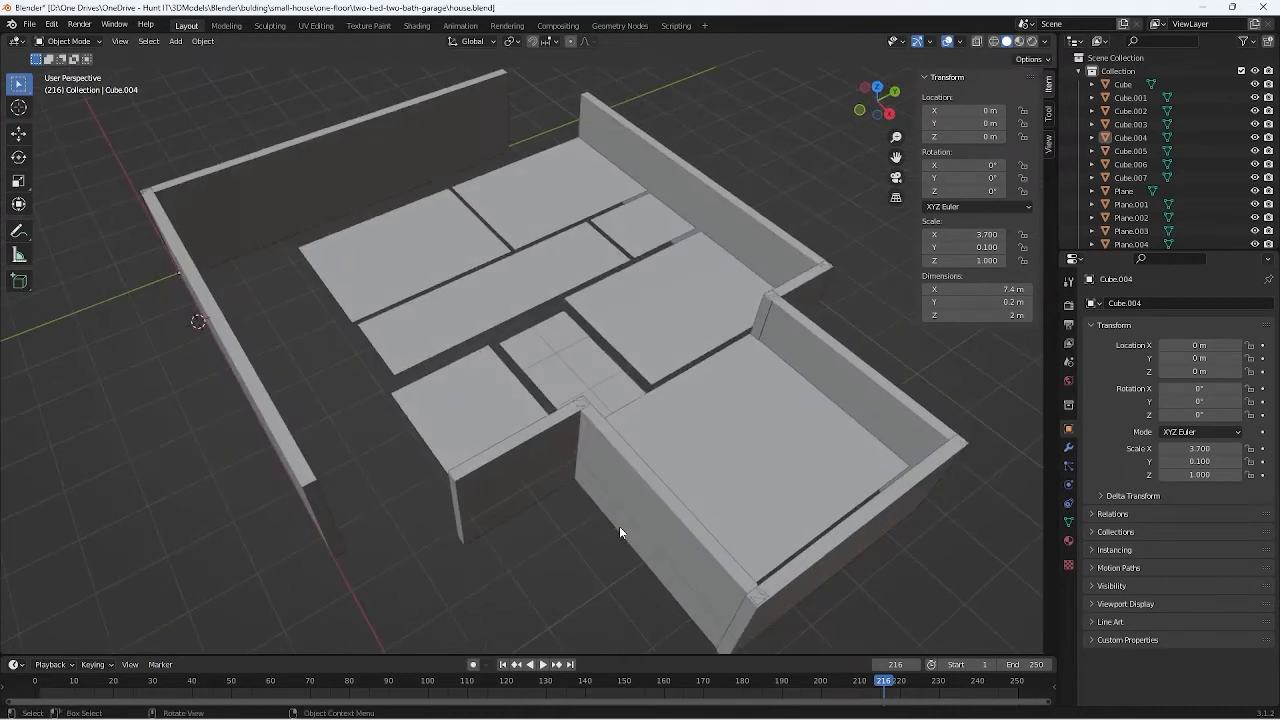
click(496, 487)
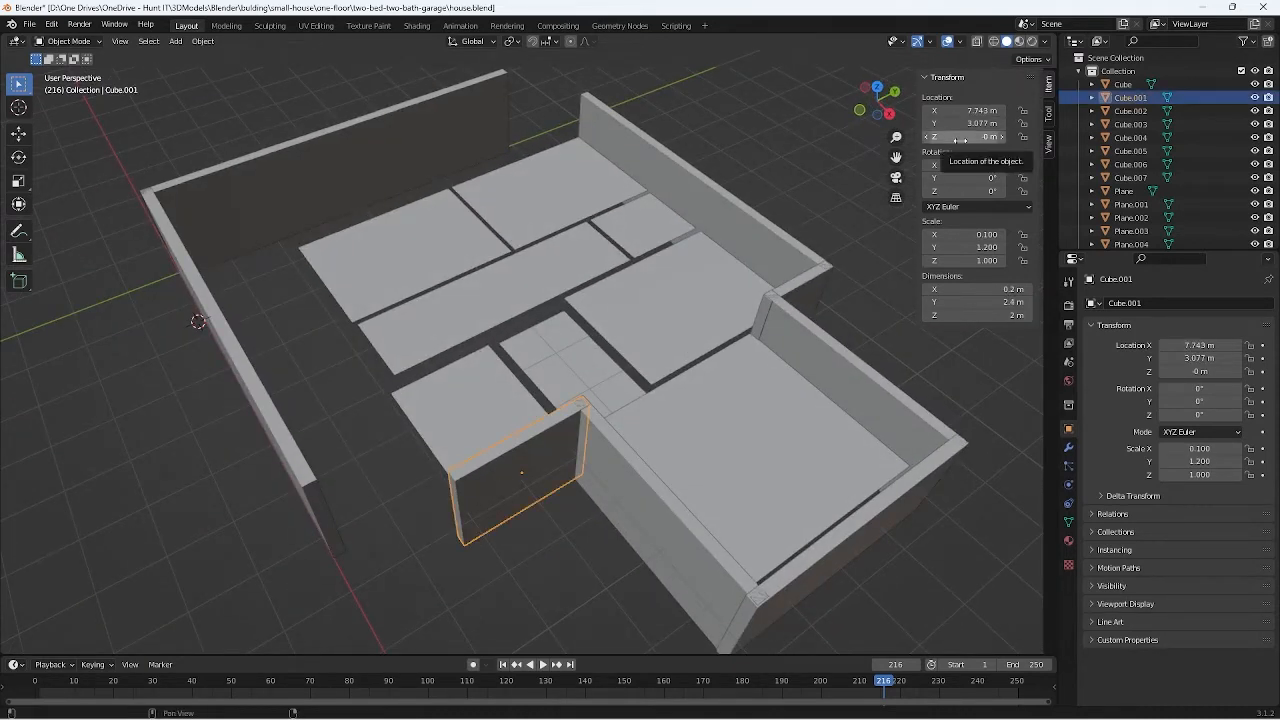
middle_drag(571, 394, 601, 380)
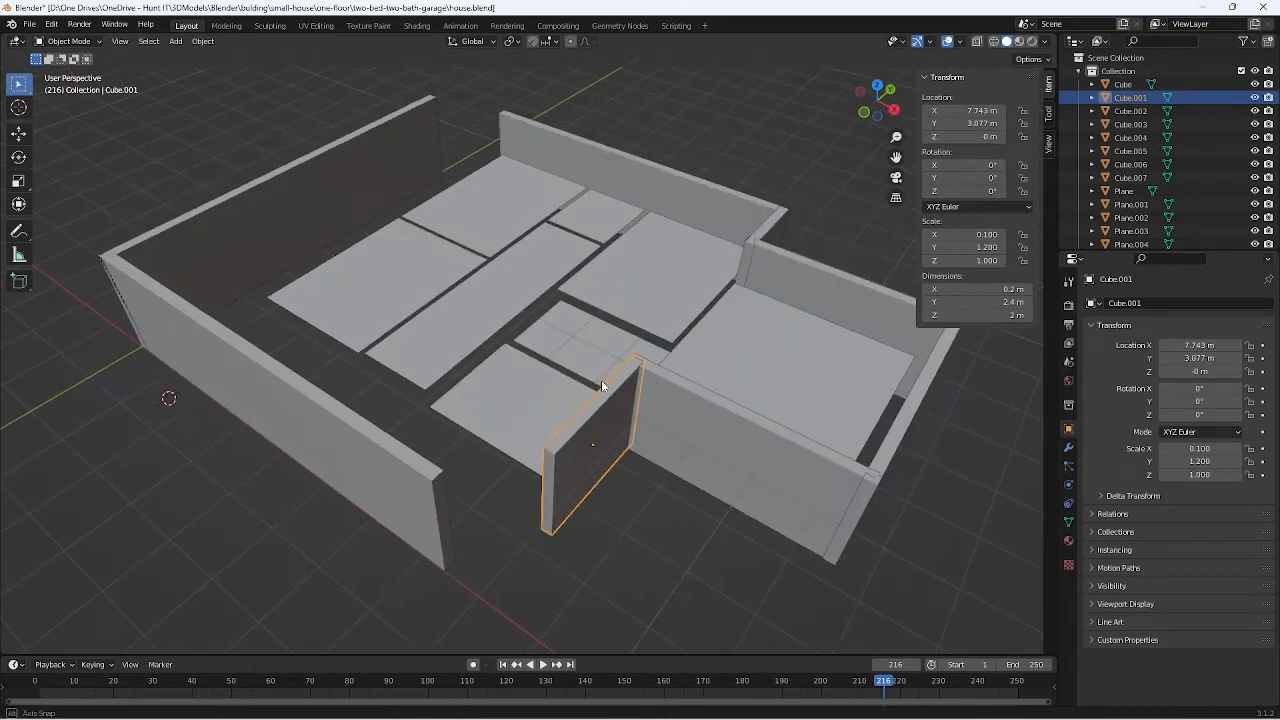
click(400, 288)
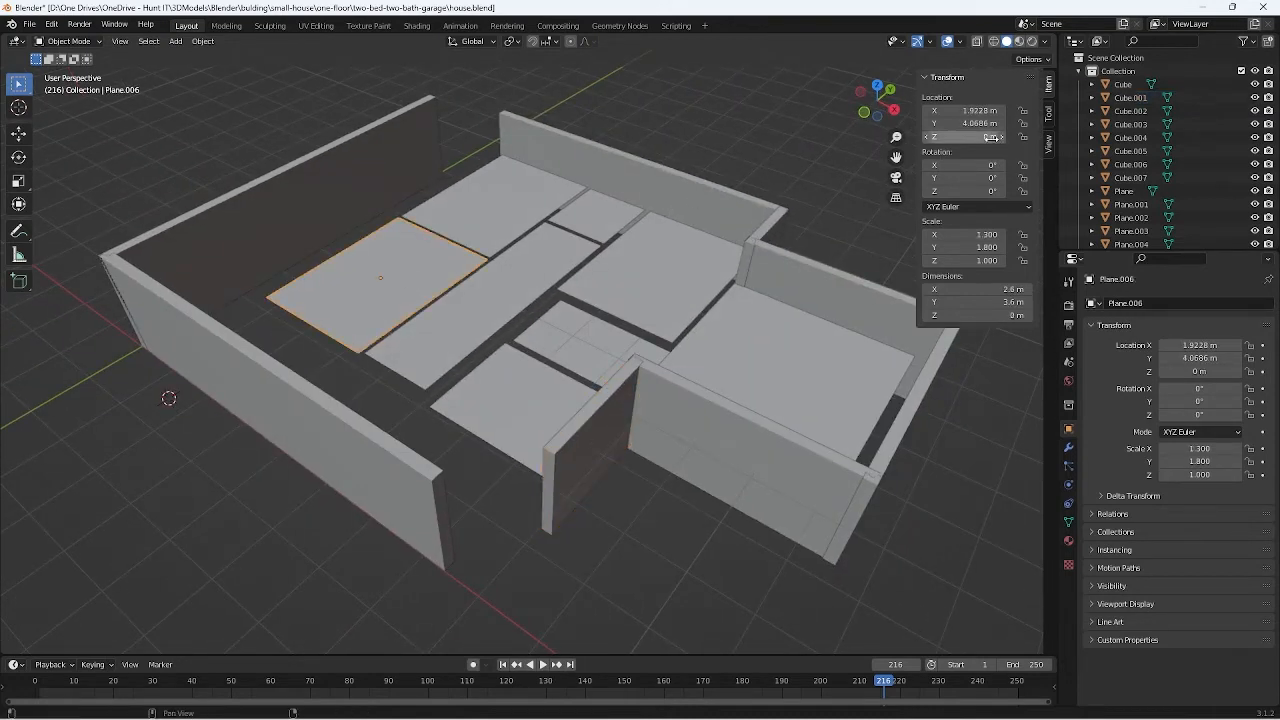
Step: Set the selected floor plane's X and Y location to 0 m so it sits at the world origin
click(962, 111)
text(0)
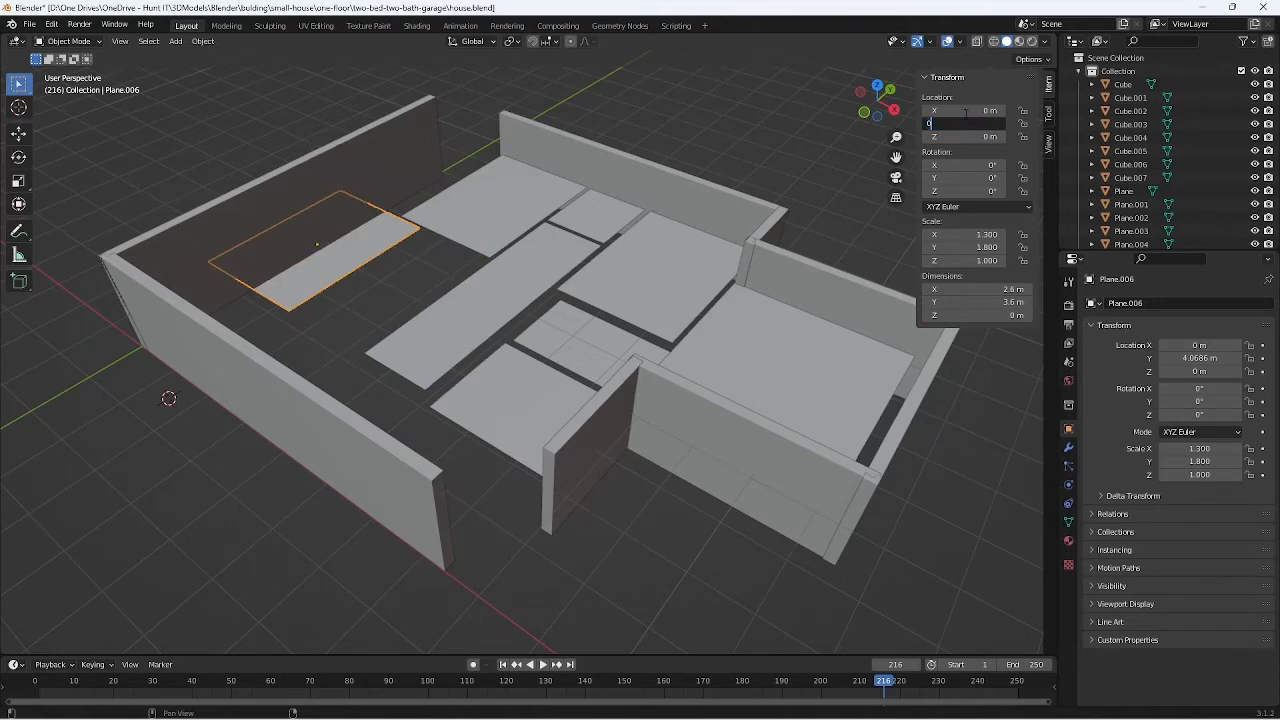
key(Tab)
key(Return)
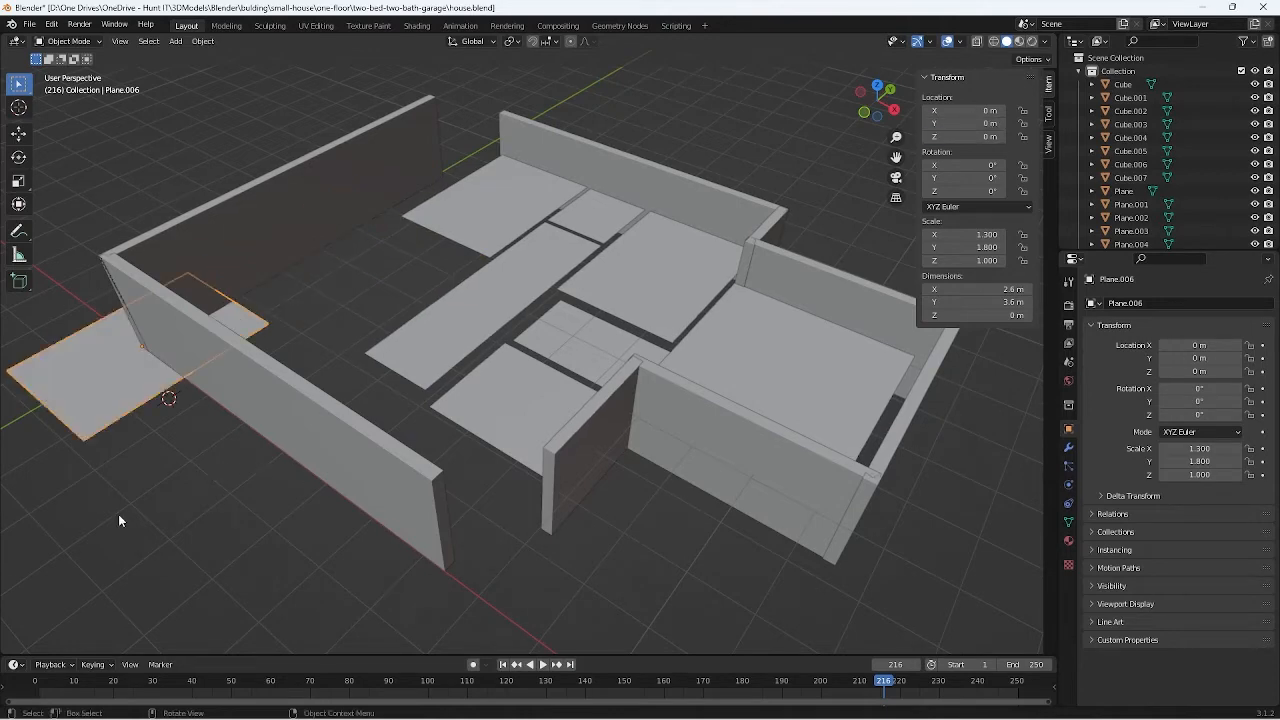
middle_drag(74, 350, 216, 408)
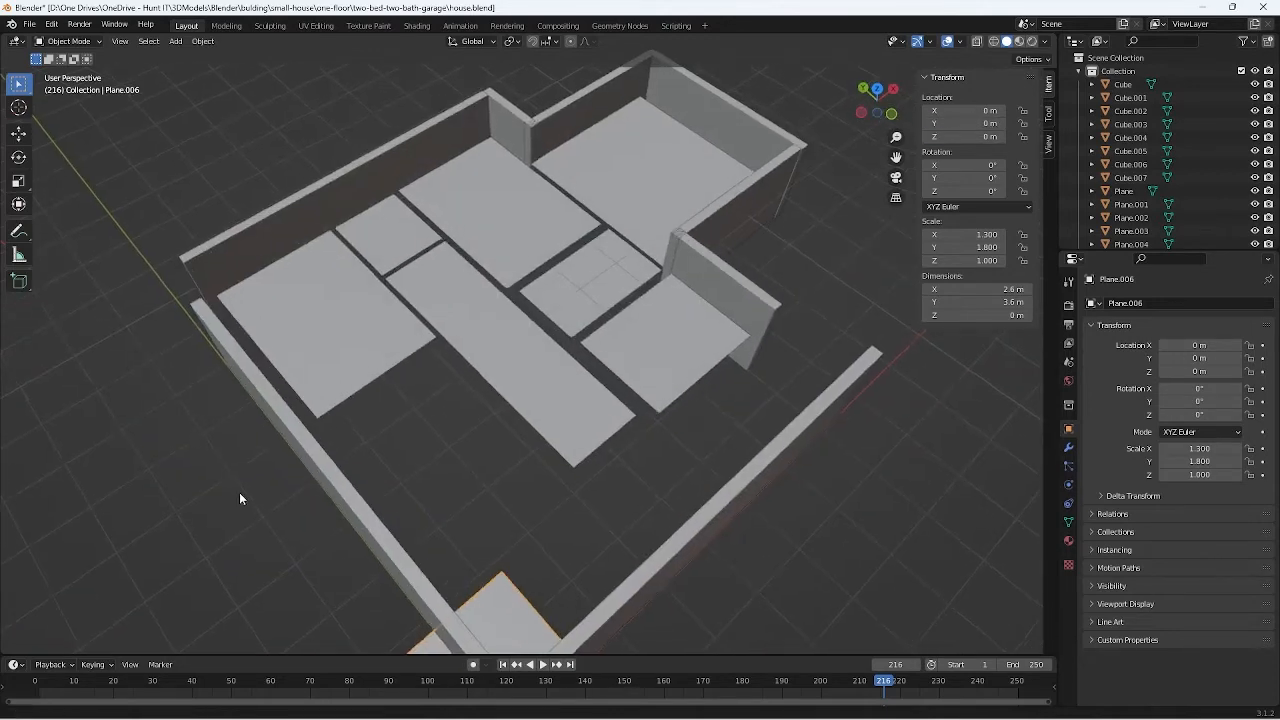
shift+middle_drag(239, 494, 188, 312)
middle_drag(372, 388, 348, 375)
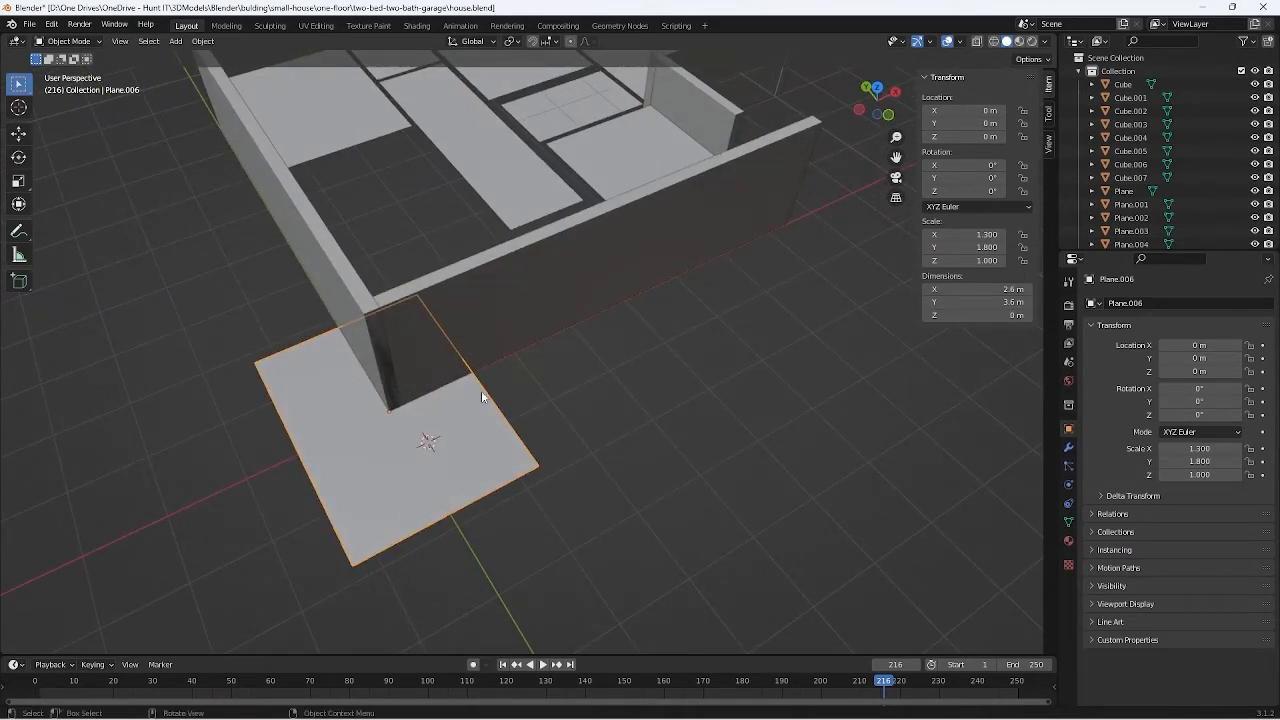
click(965, 290)
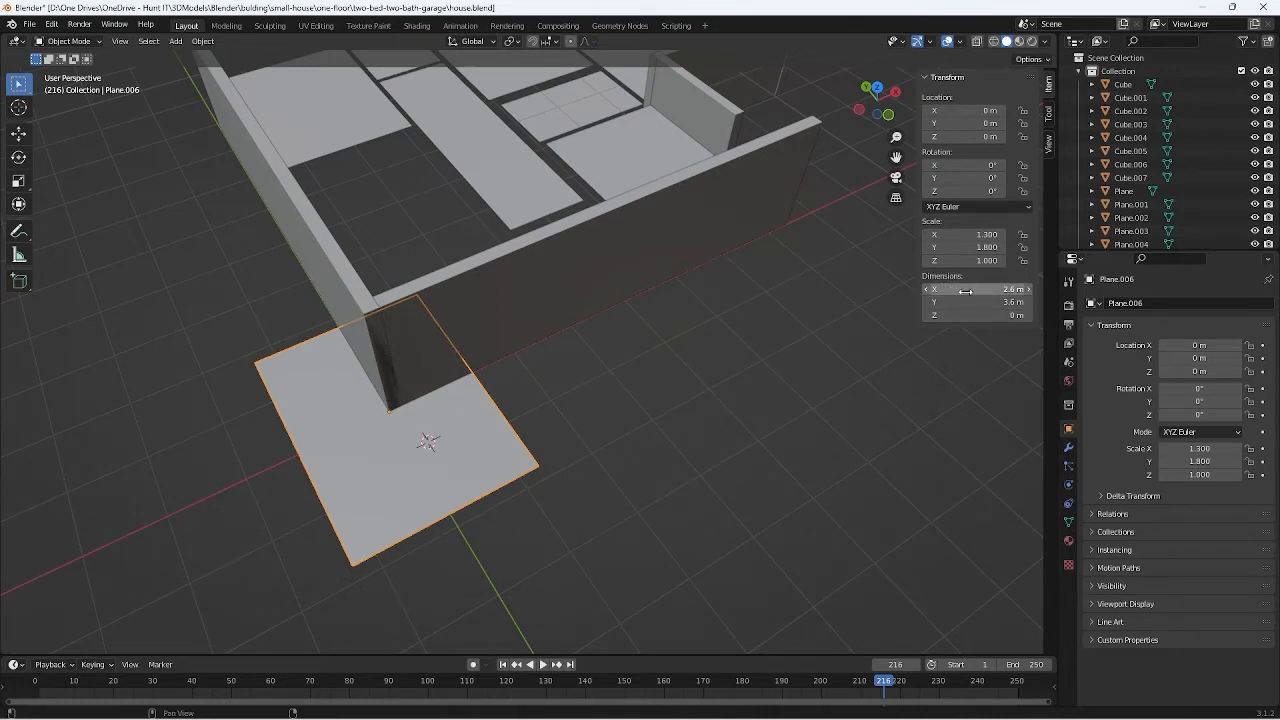
text(1.3)
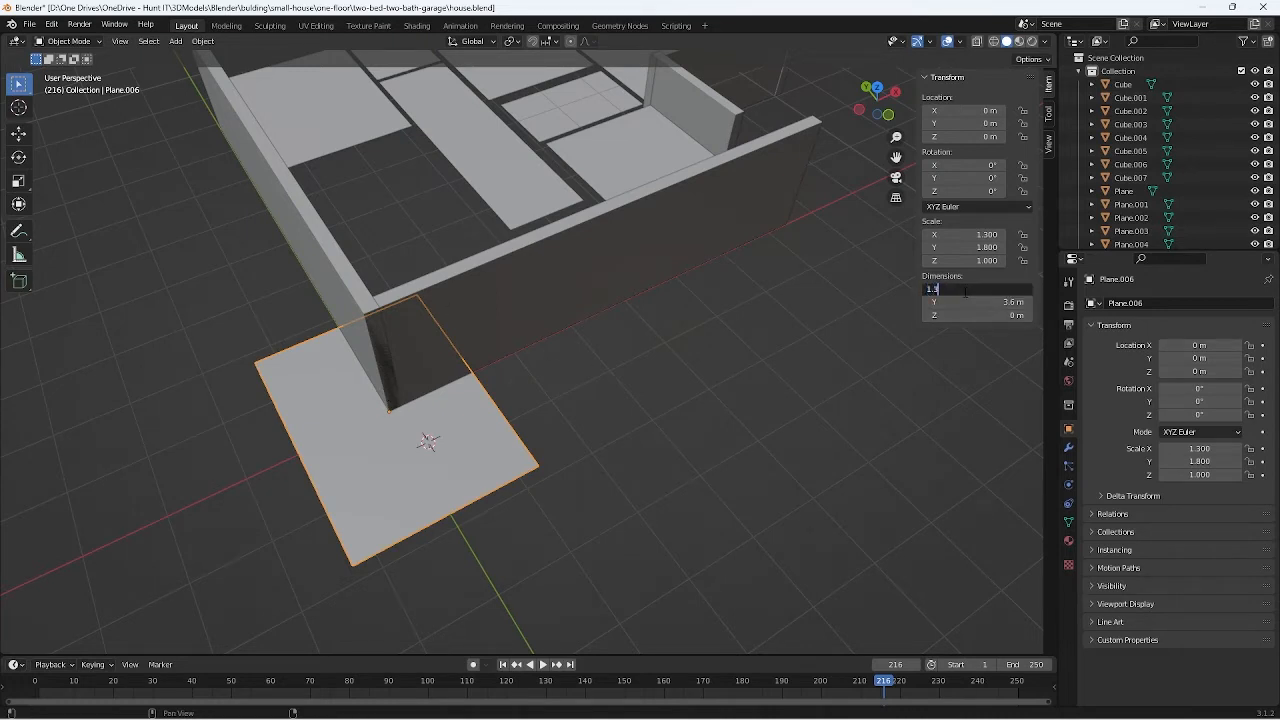
key(Tab)
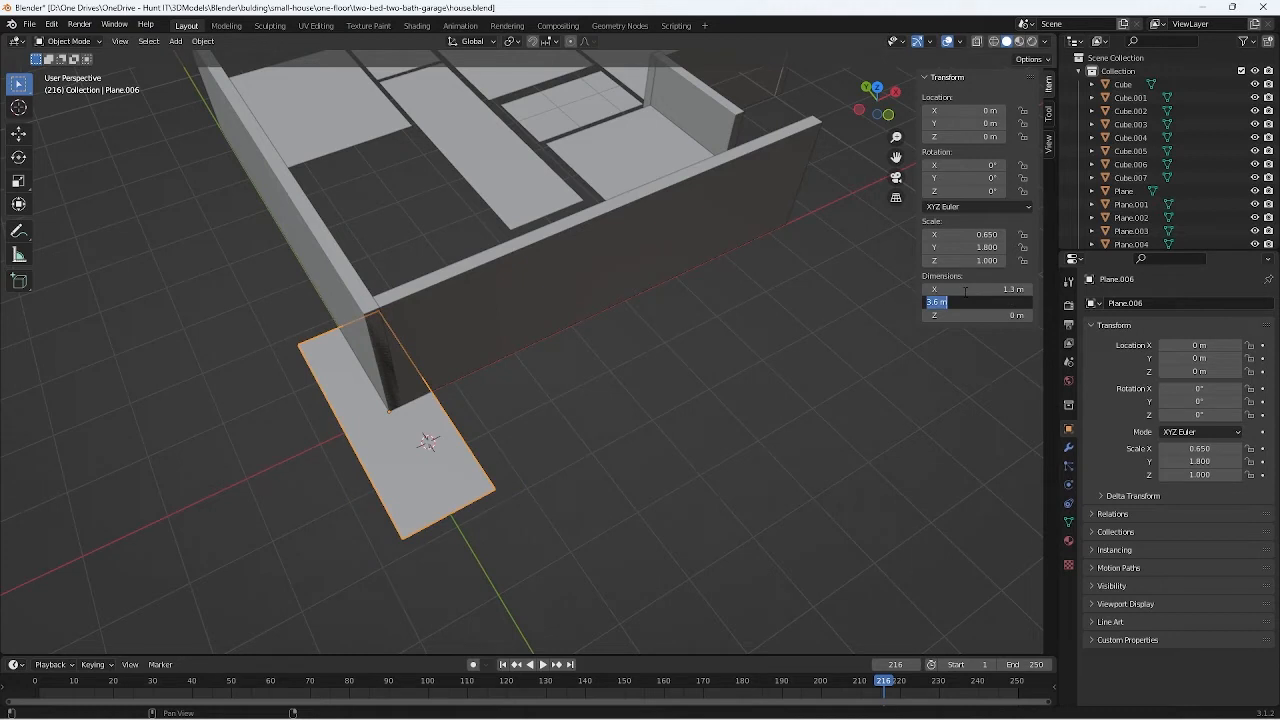
key(Escape)
key(ctrl+z)
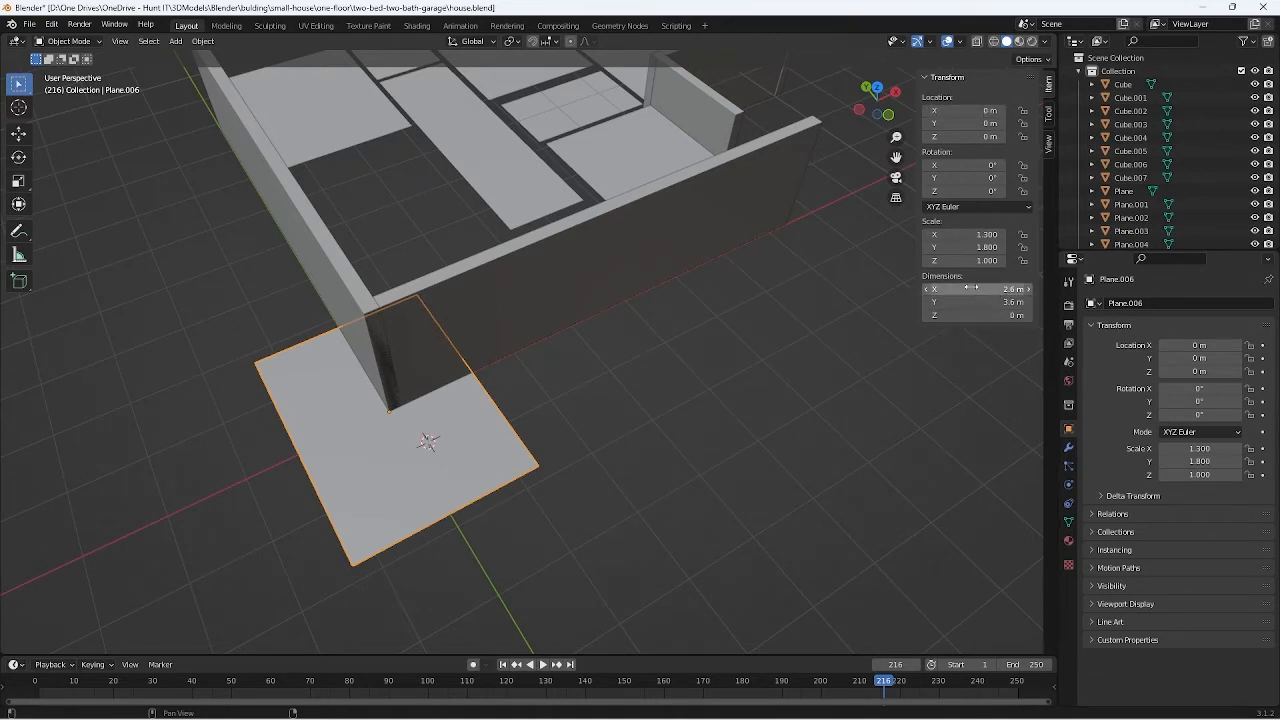
Step: Offset the floor plane from the origin by setting its location to X 1.3 m and Y 1.8 m
click(965, 110)
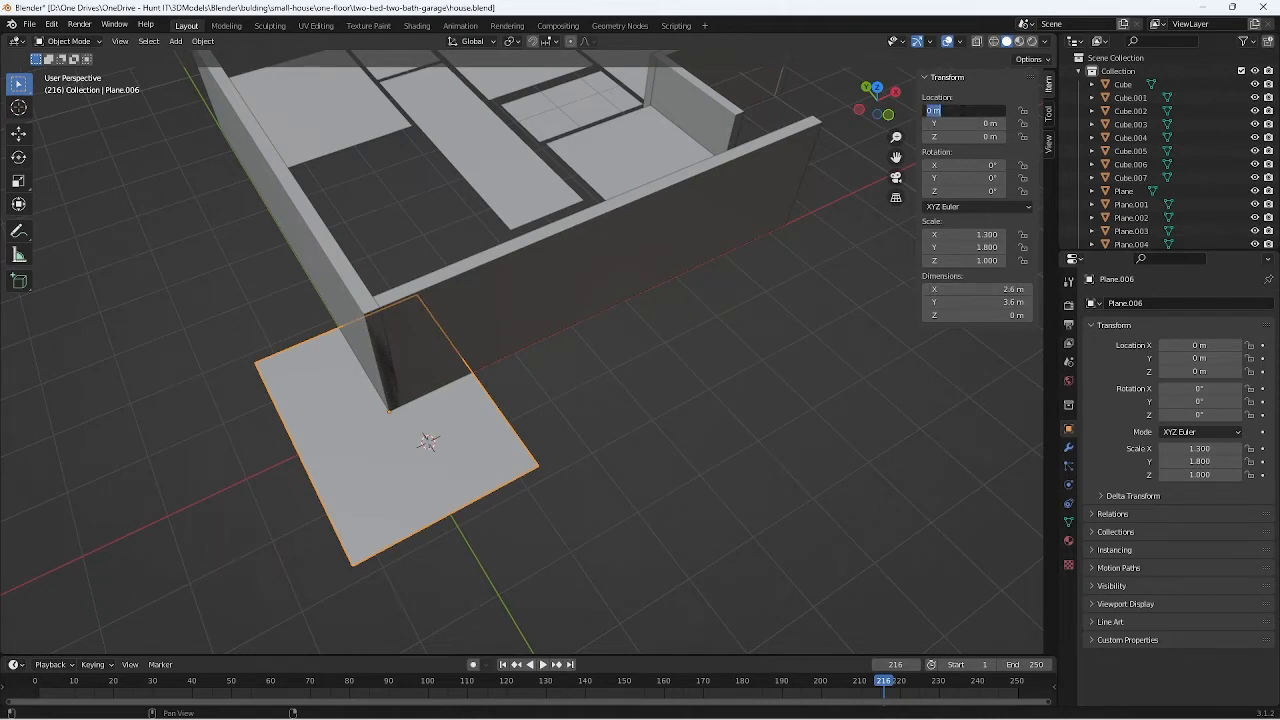
text(1.3)
key(Return)
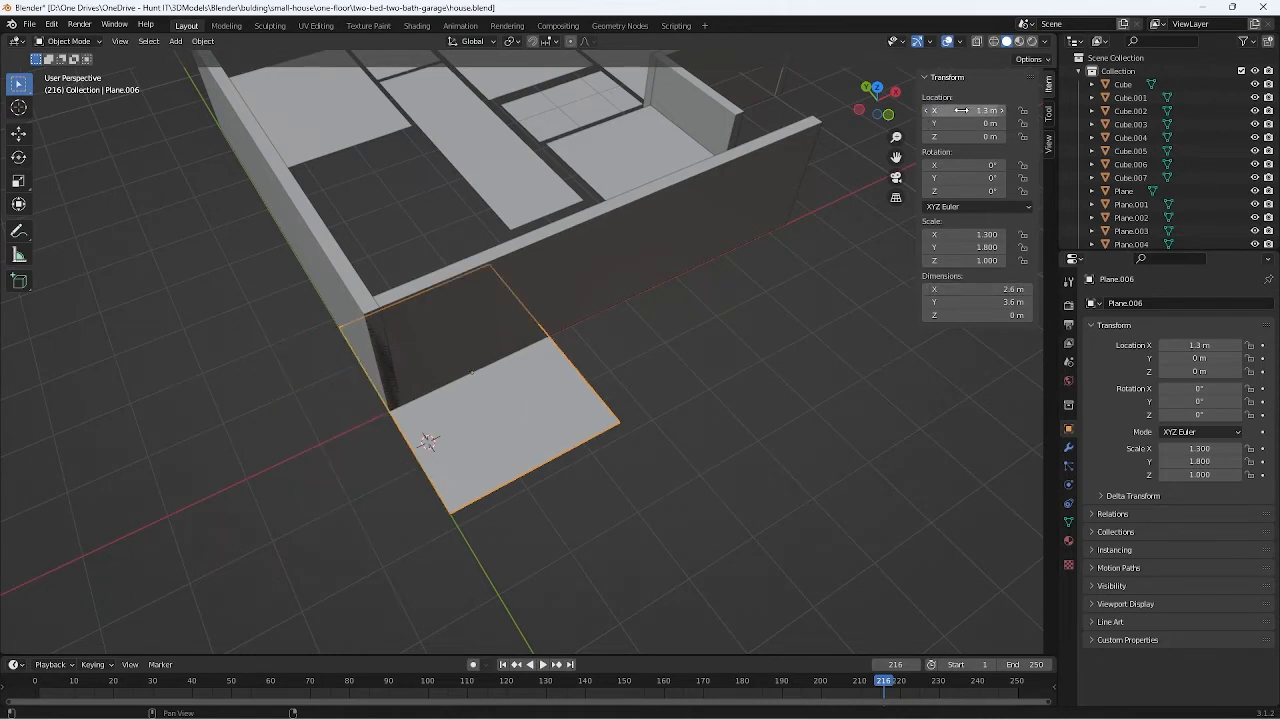
click(962, 123)
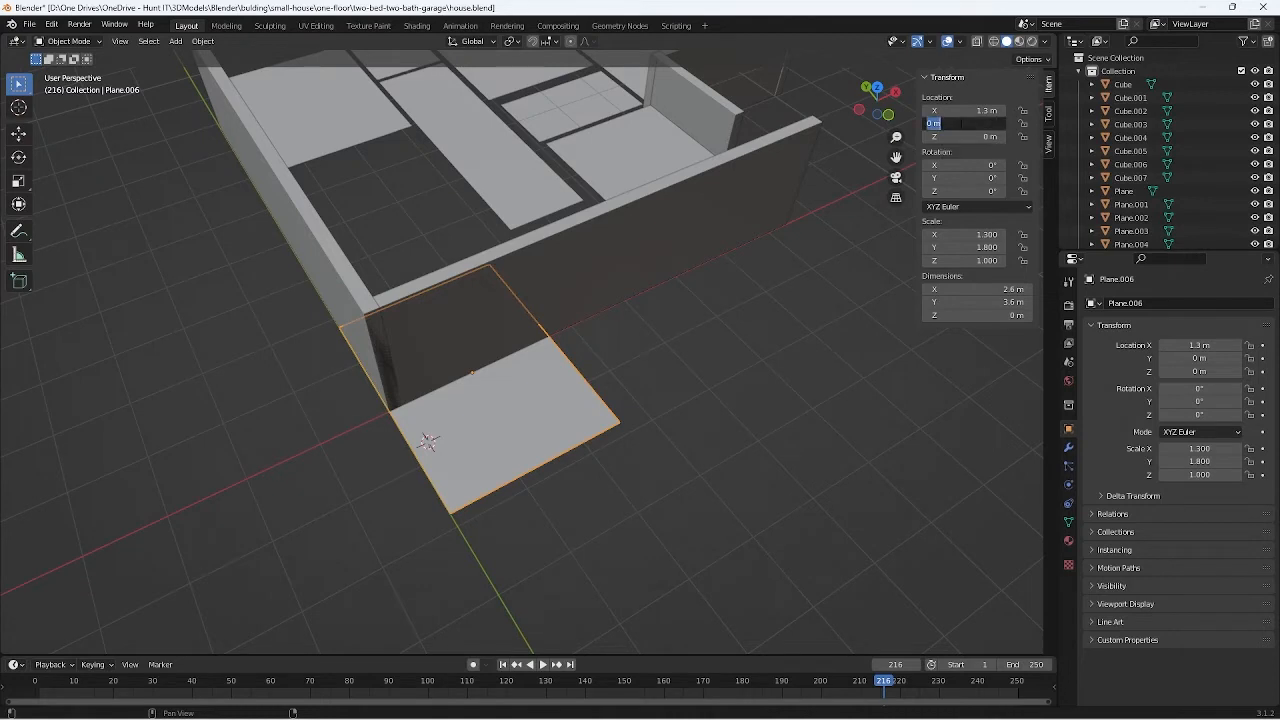
text(1.8)
key(Return)
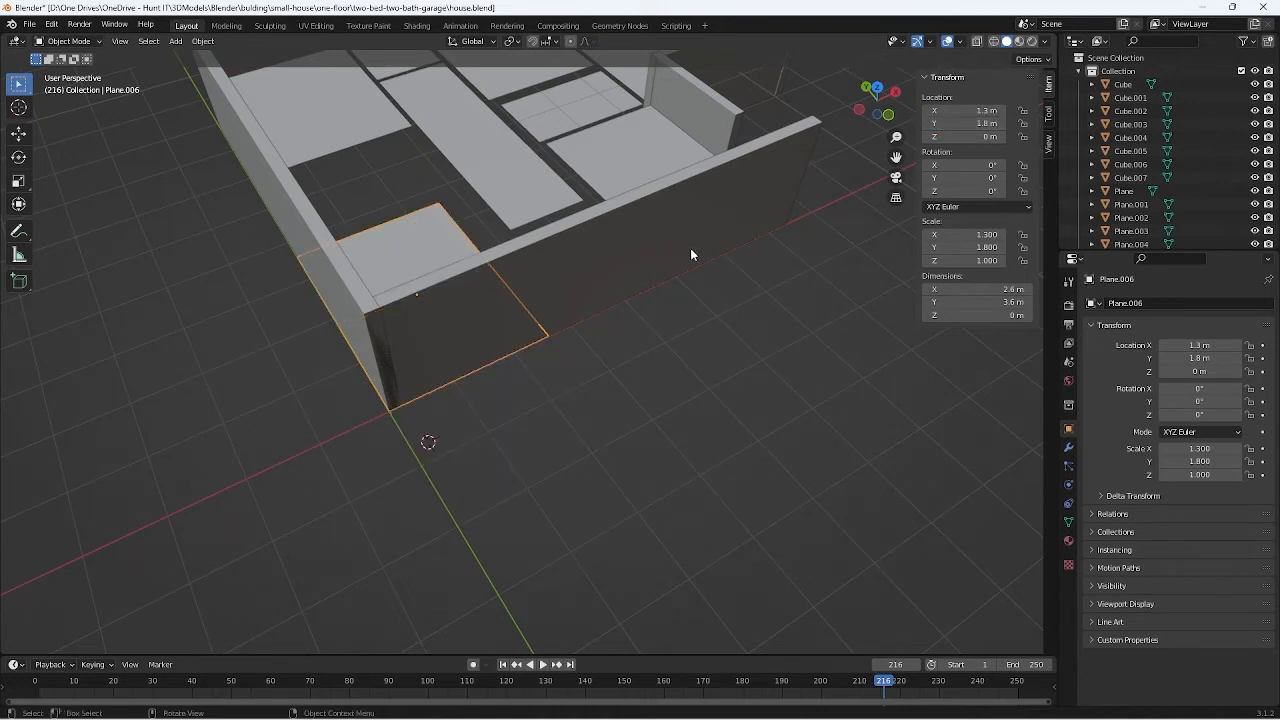
click(678, 395)
Step: Inspect the location and dimensions of the short side wall, the front wall and the 7.8 m wall, including its far bottom corner vertex
middle_drag(680, 398, 577, 475)
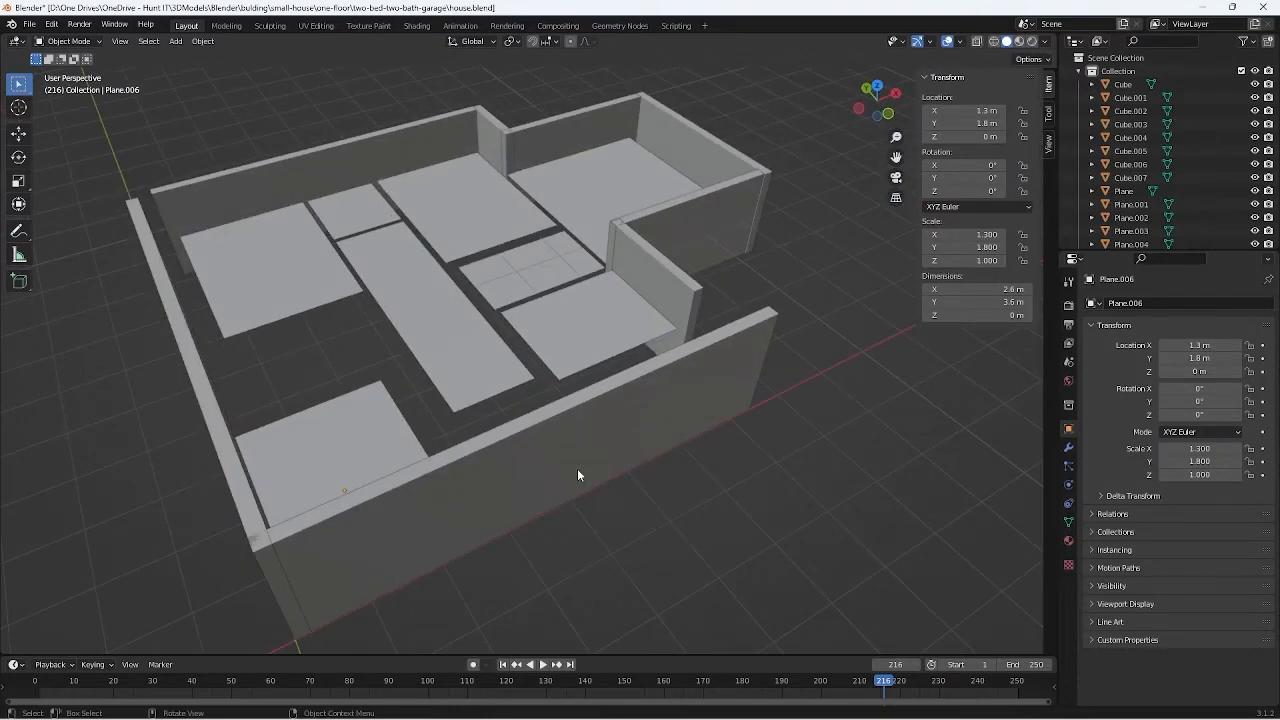
middle_drag(577, 475, 632, 452)
click(630, 450)
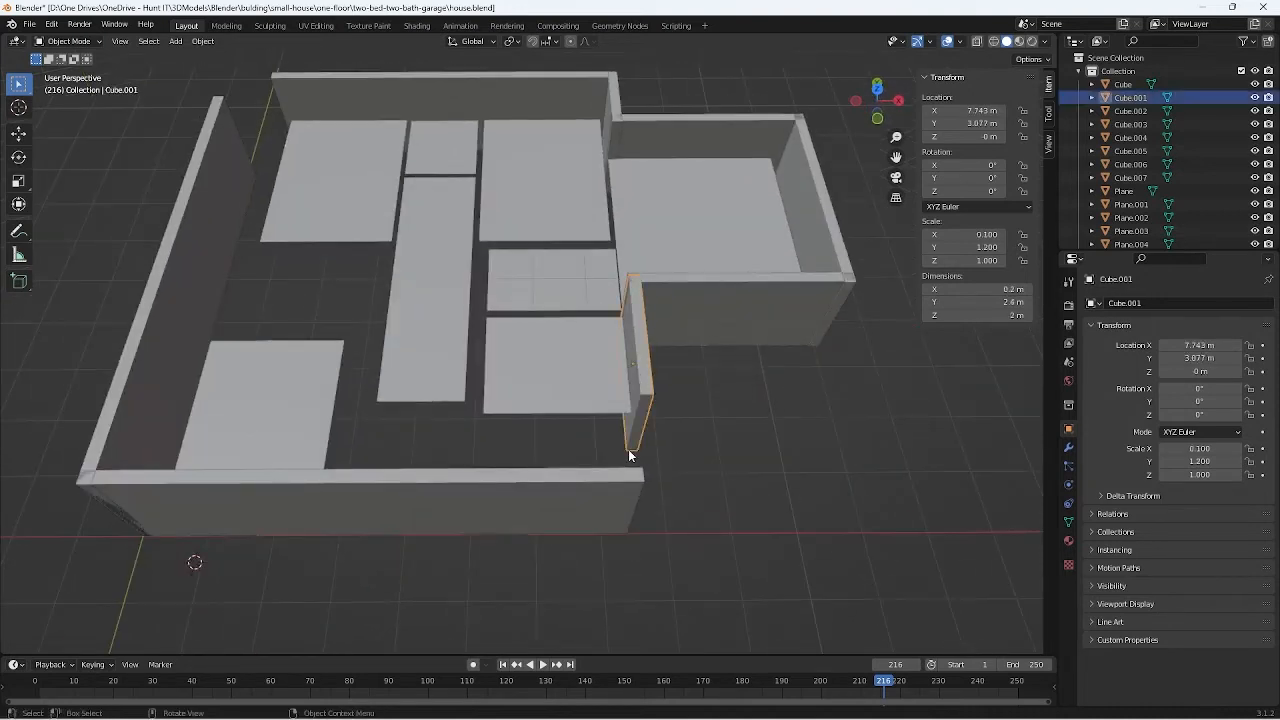
click(477, 502)
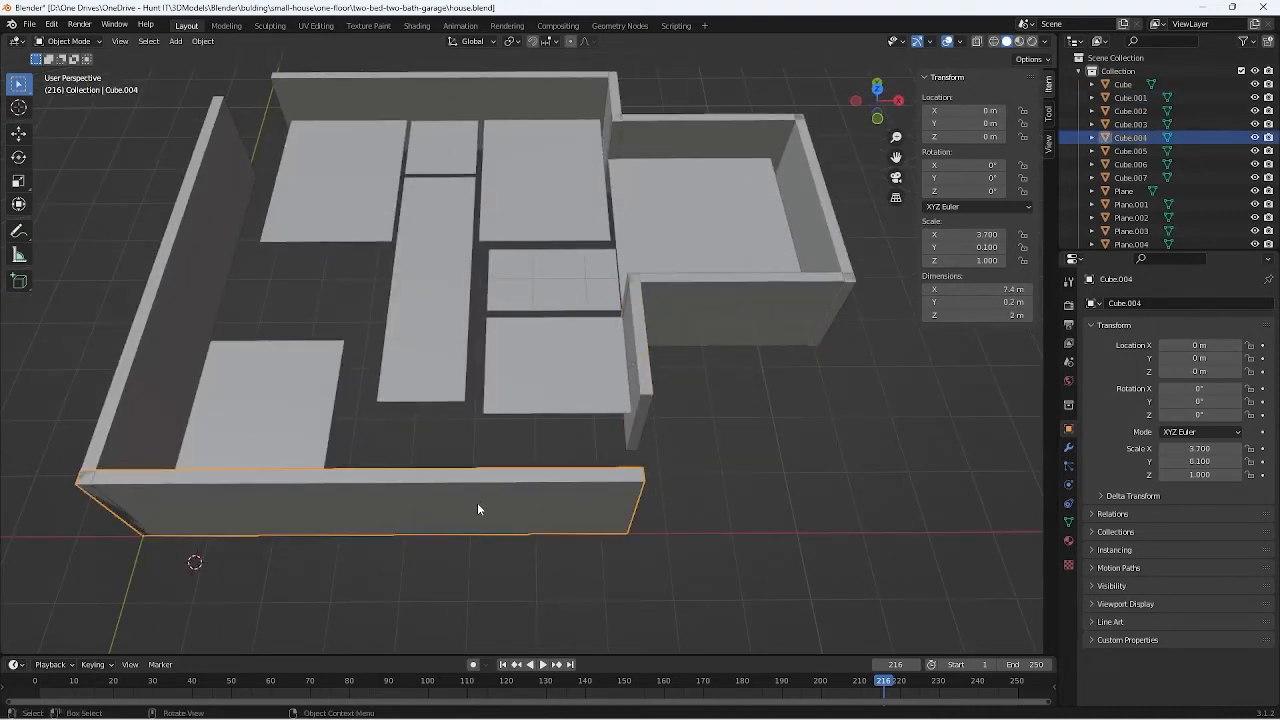
click(199, 274)
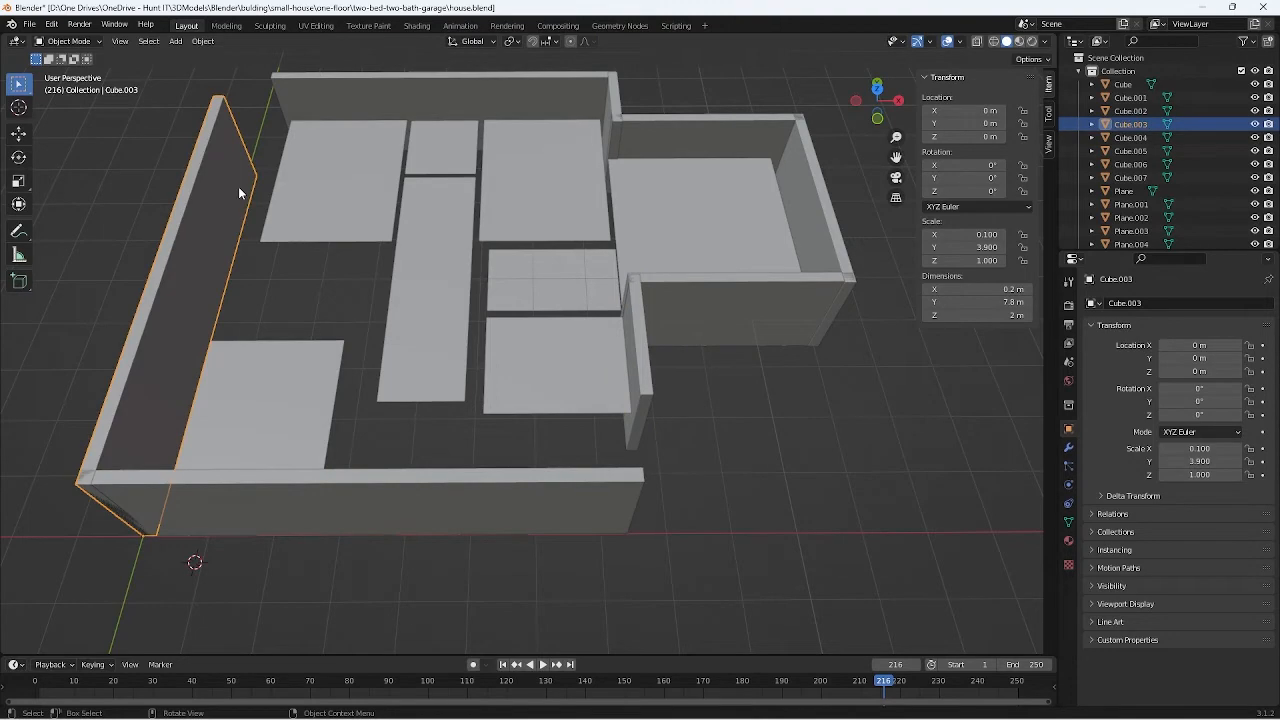
middle_drag(236, 184, 416, 438)
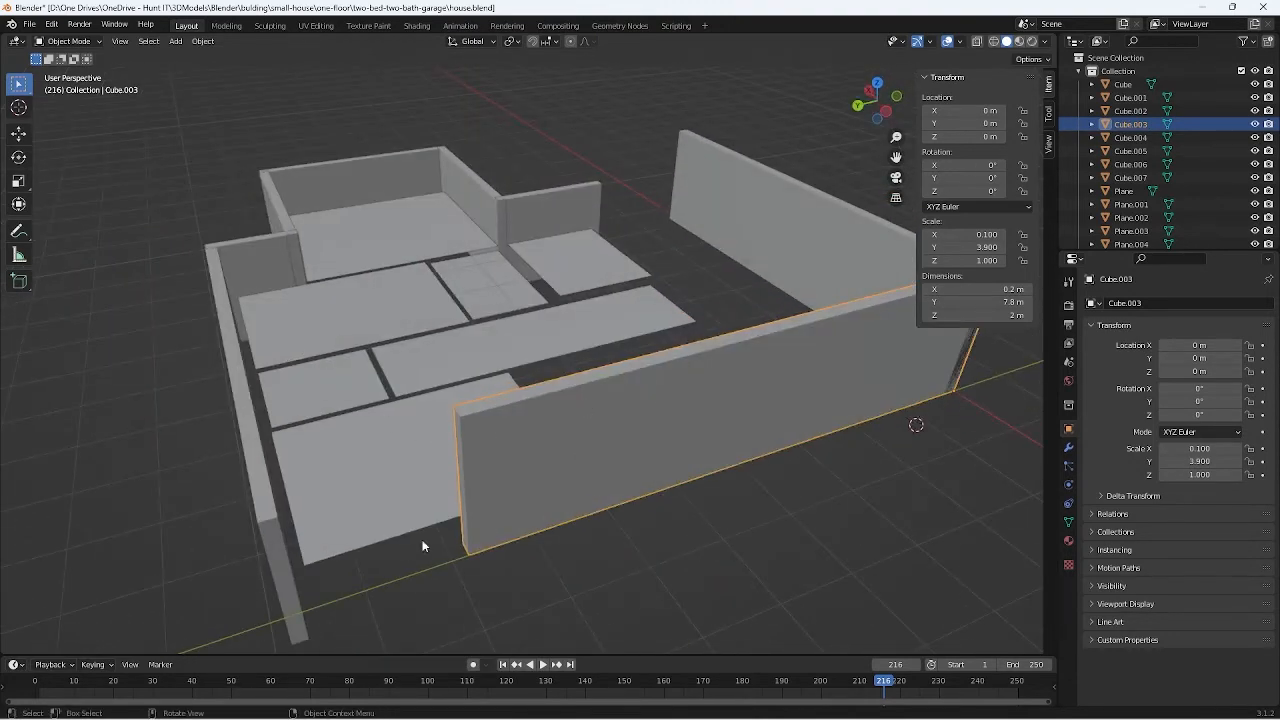
key(Tab)
click(472, 550)
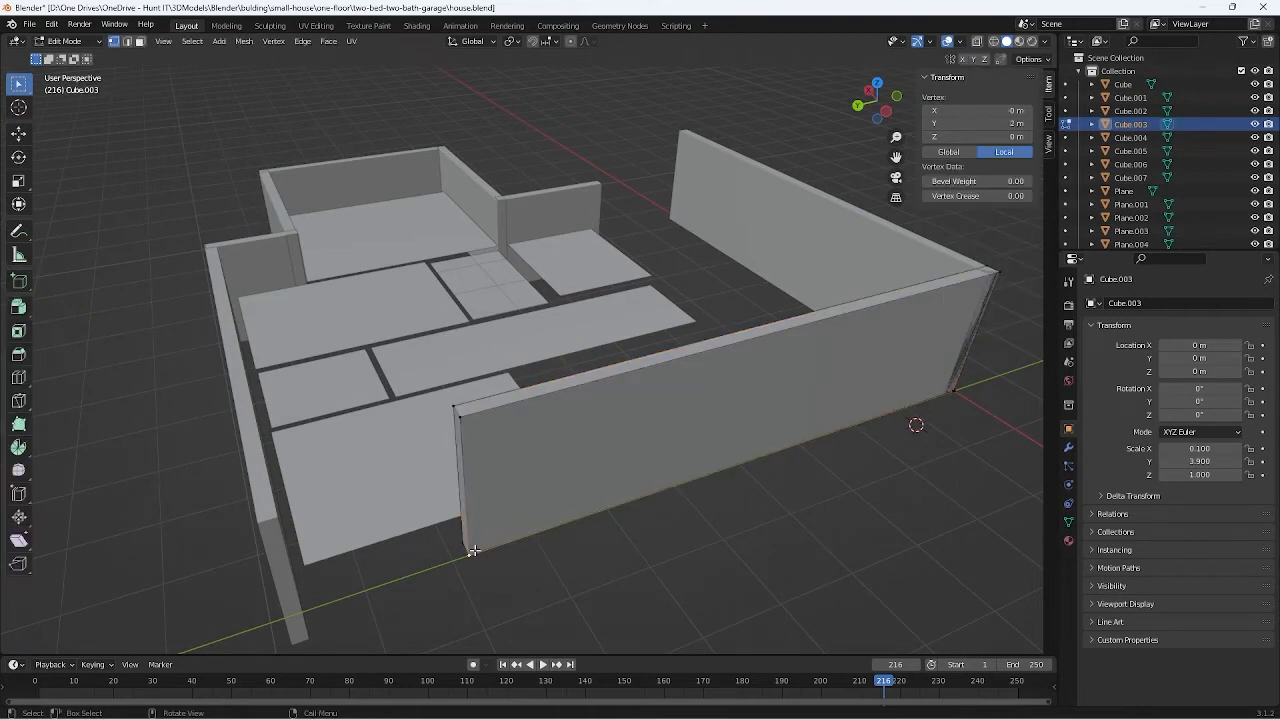
key(Tab)
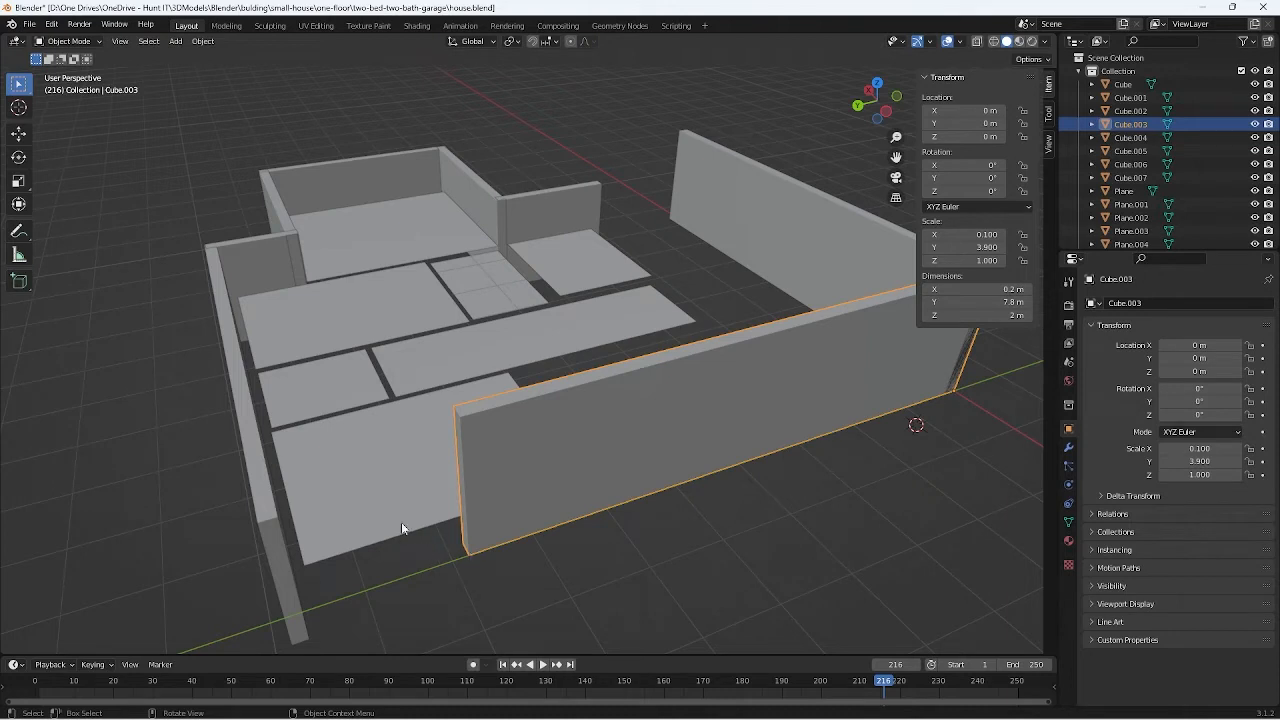
Step: Snap the 3D cursor to the inner bottom corner vertex of the detached 7.4 m wall, at its end nearest the Y axis
click(286, 611)
key(KP_Decimal)
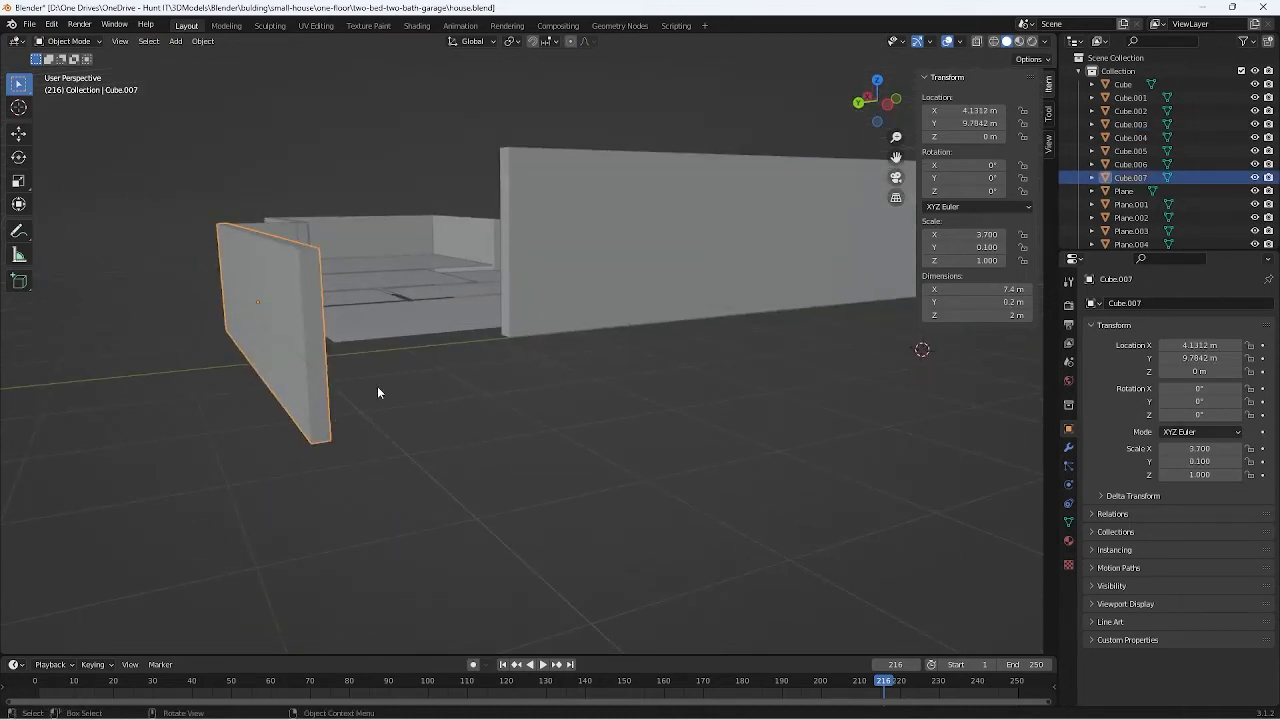
scroll(336, 444, down, 4)
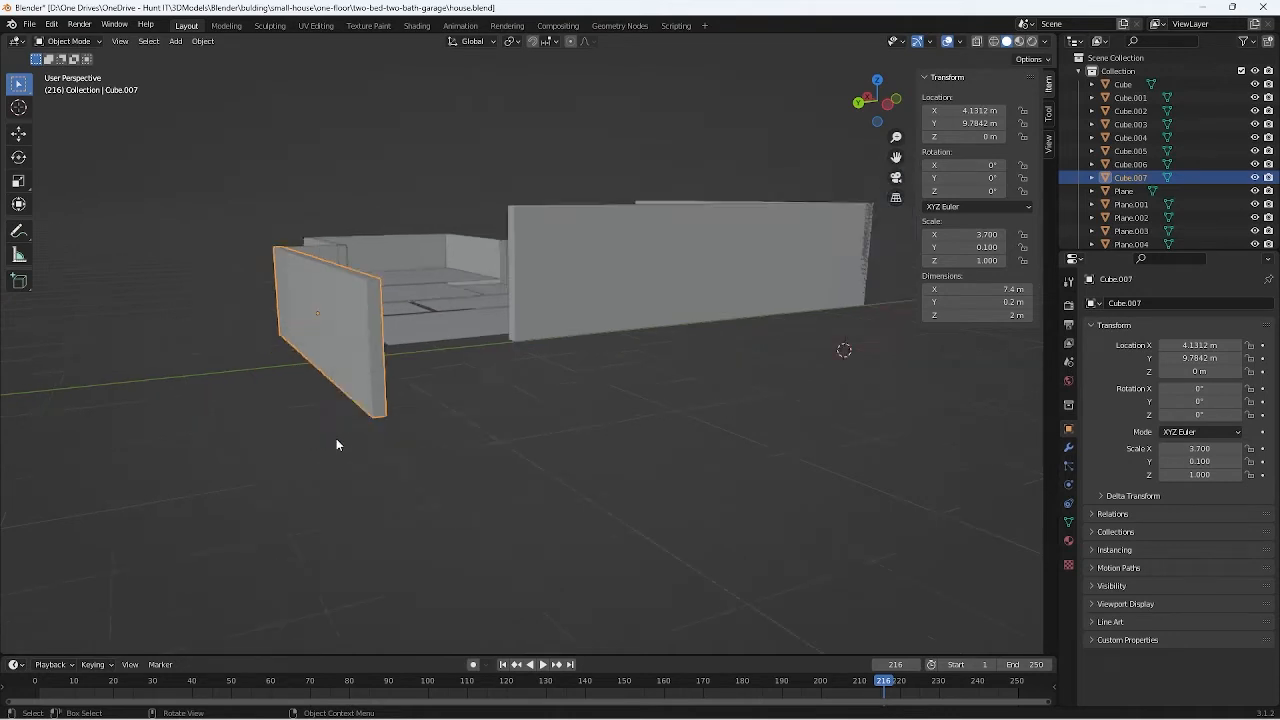
middle_drag(336, 444, 340, 480)
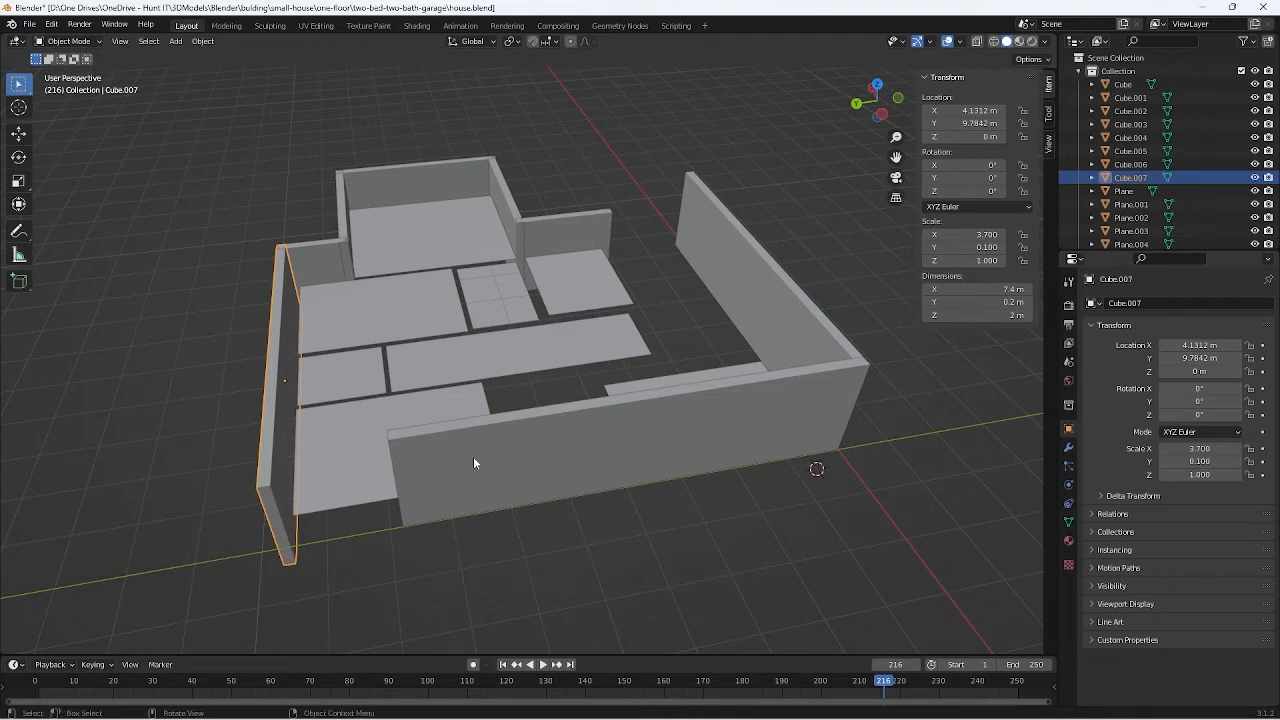
key(Tab)
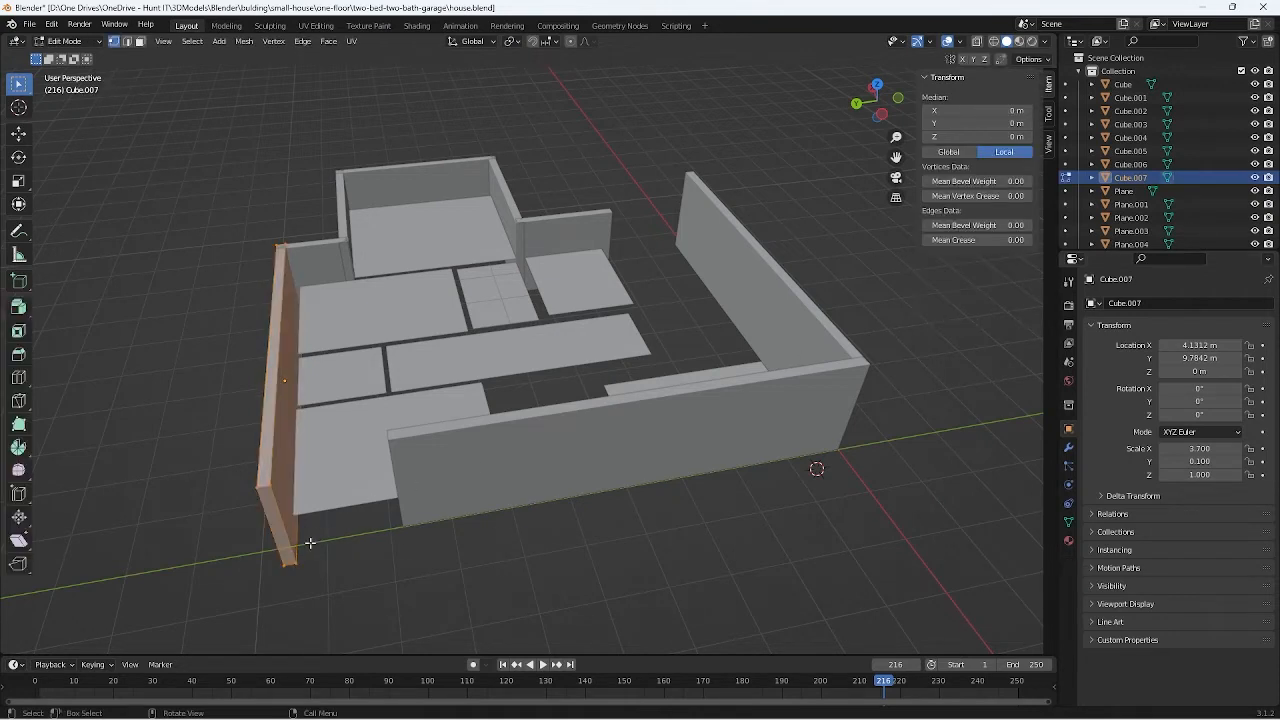
click(290, 564)
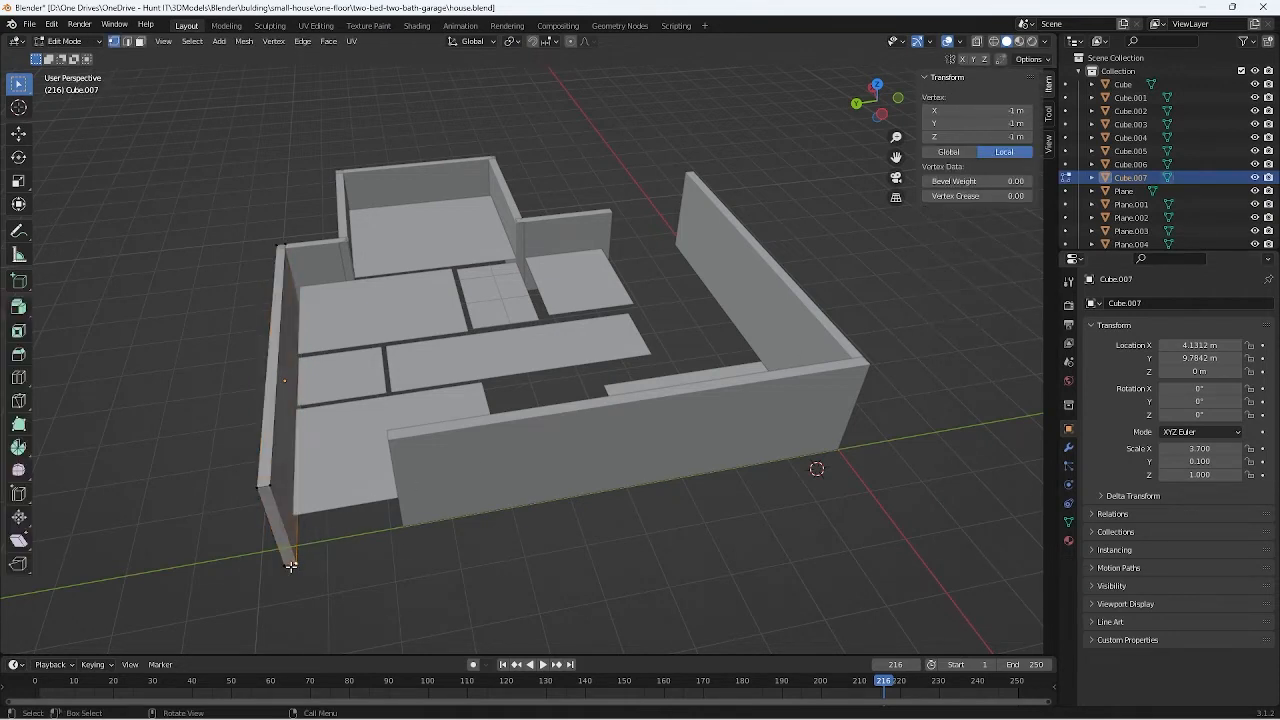
click(274, 41)
mouse_move(299, 41)
mouse_move(244, 41)
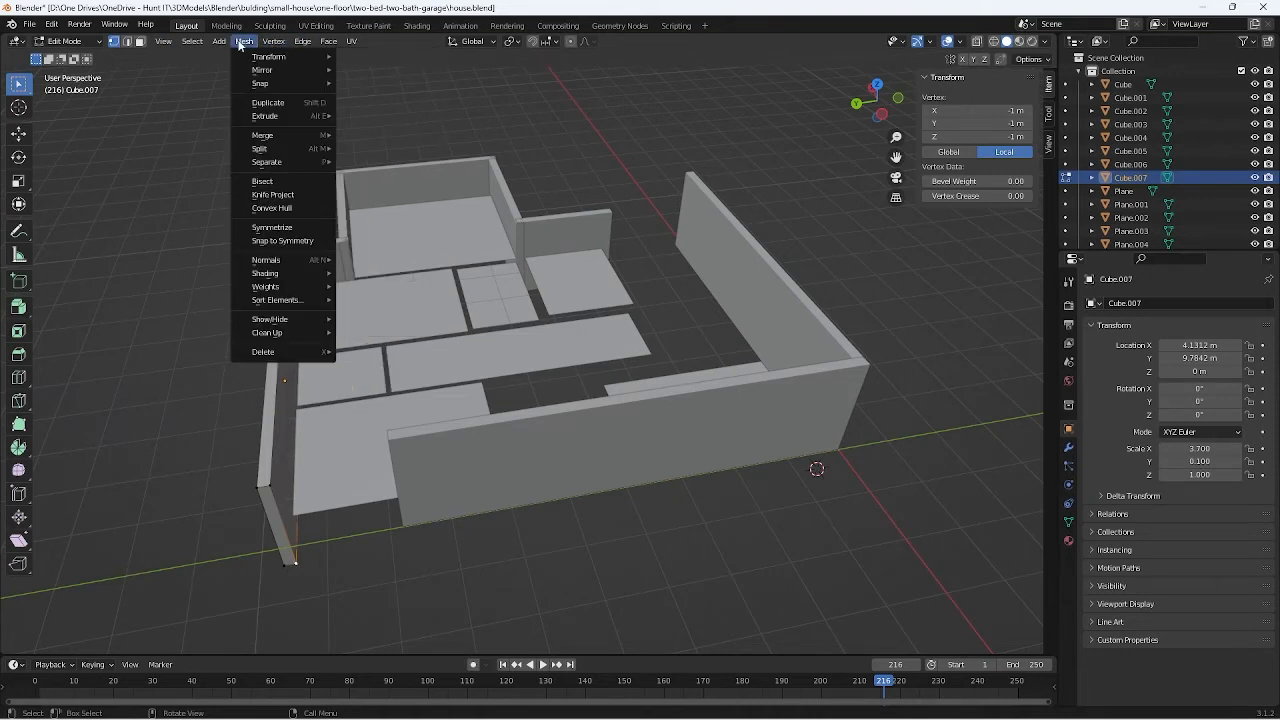
mouse_move(298, 86)
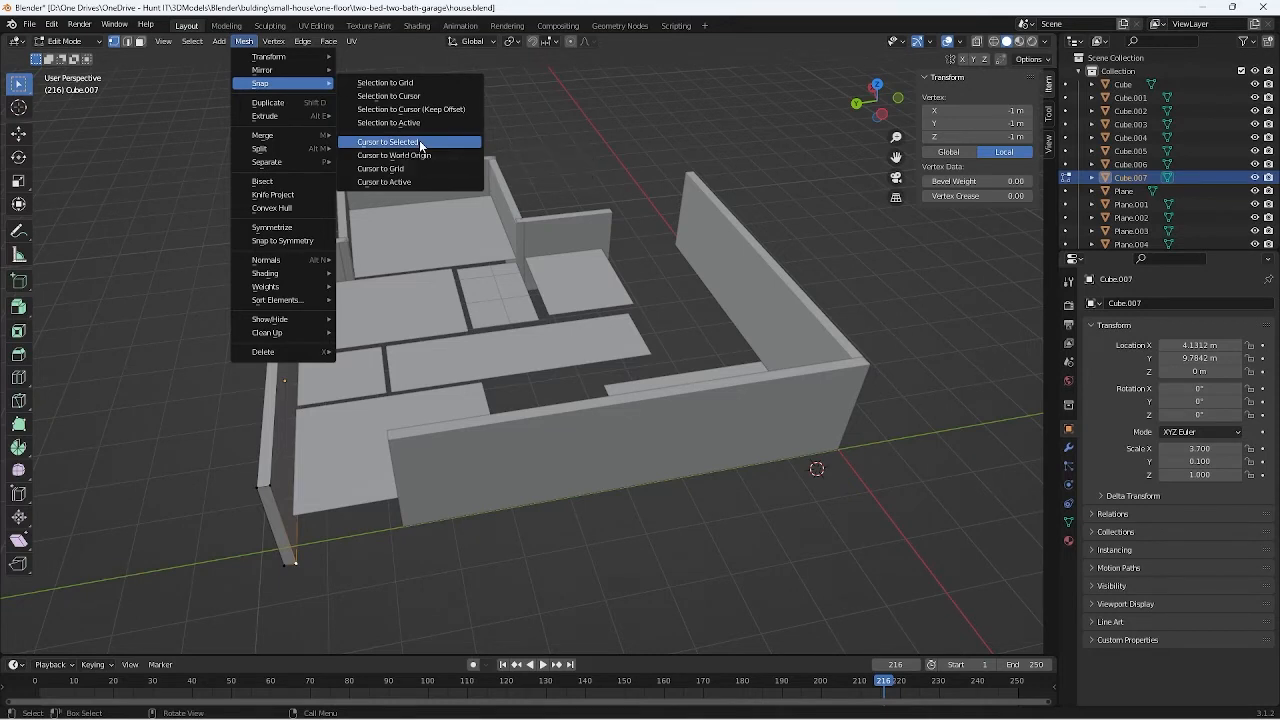
click(420, 146)
Step: Set the detached wall's origin to the 3D cursor in Object Mode
key(Tab)
click(175, 41)
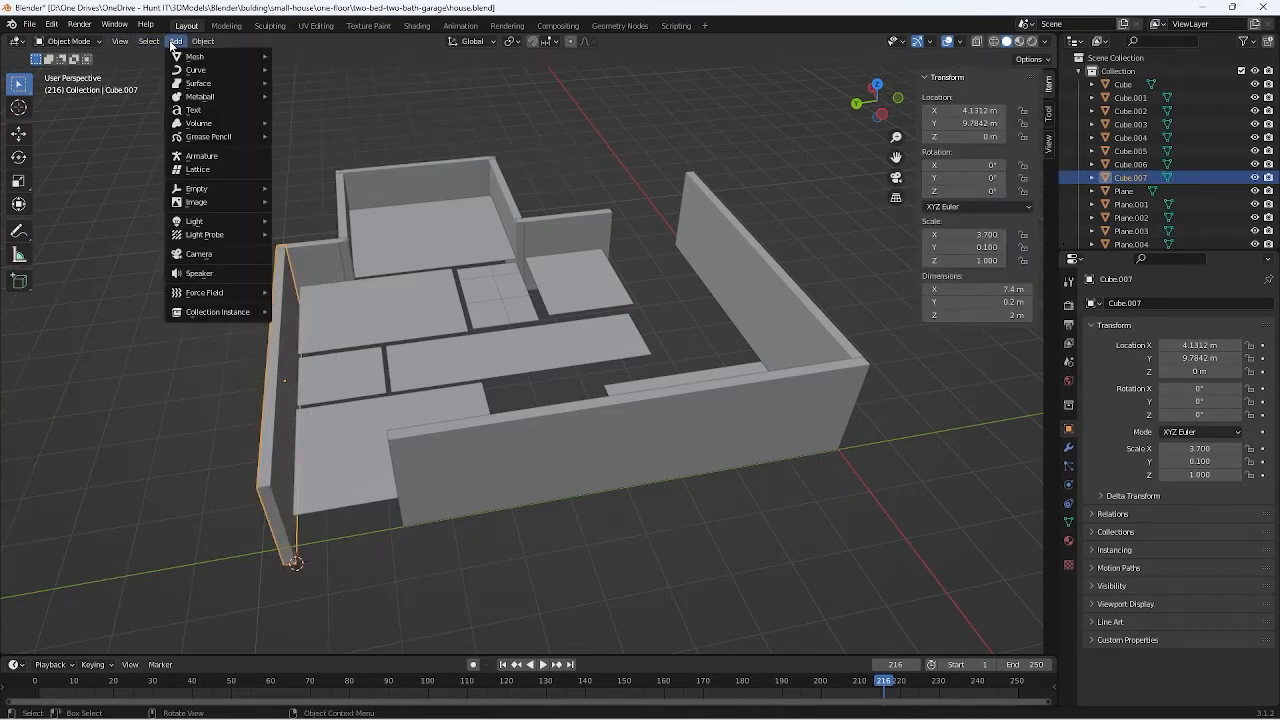
mouse_move(193, 60)
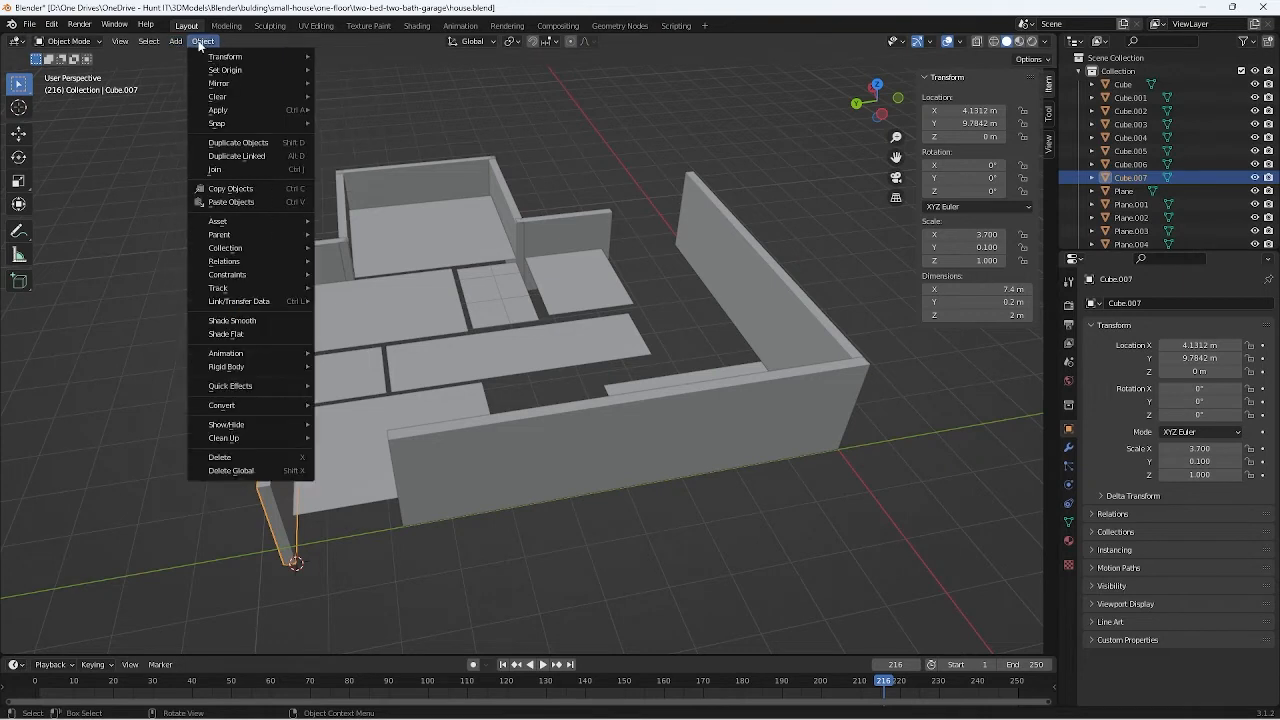
mouse_move(250, 70)
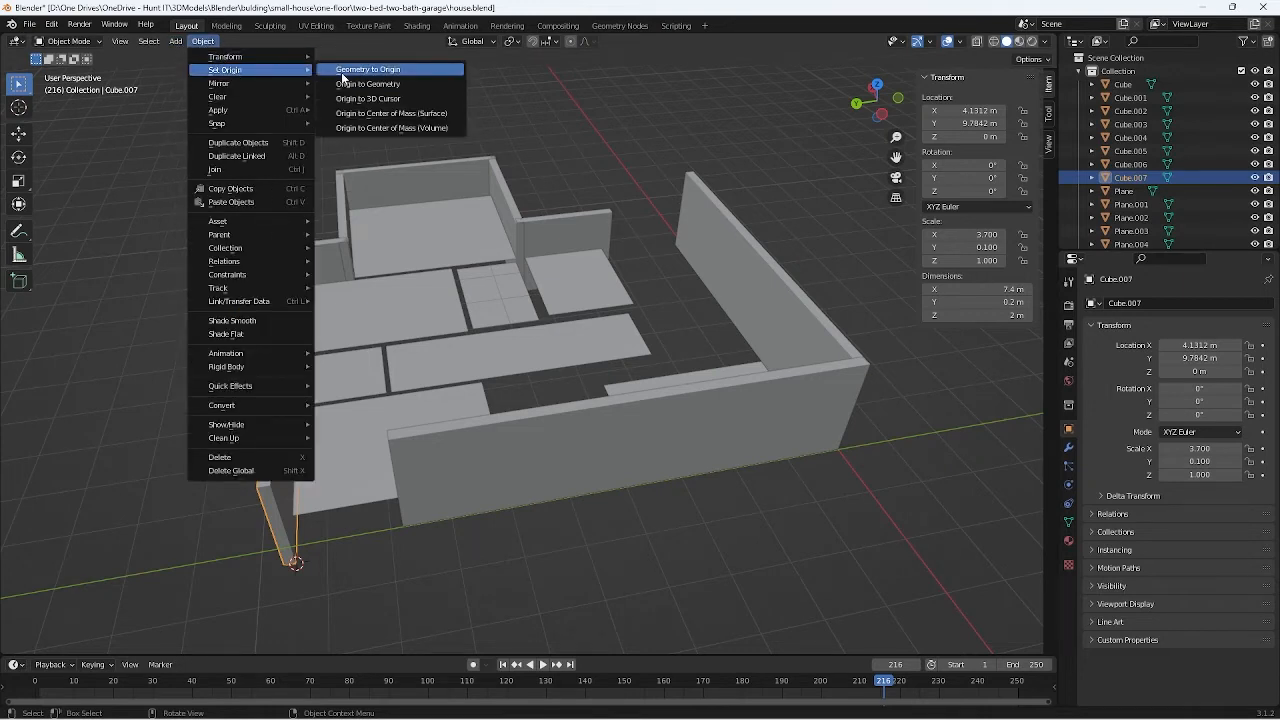
click(400, 97)
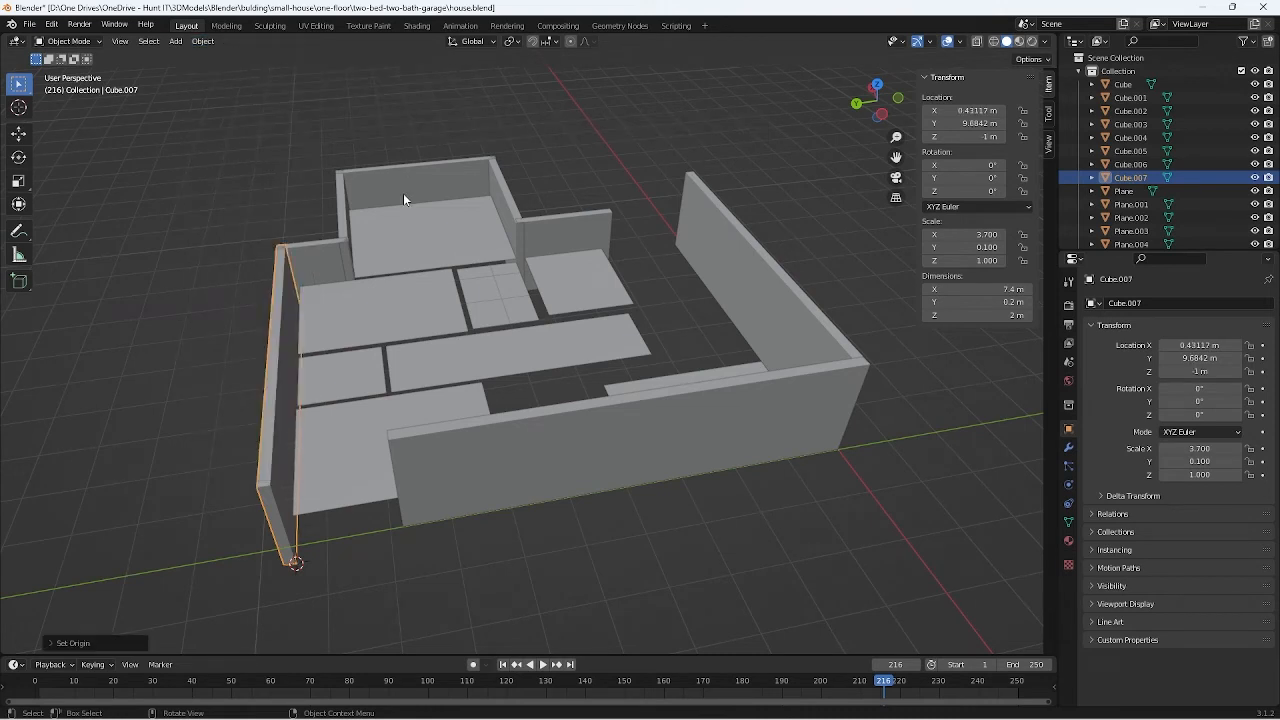
key(Tab)
key(Tab)
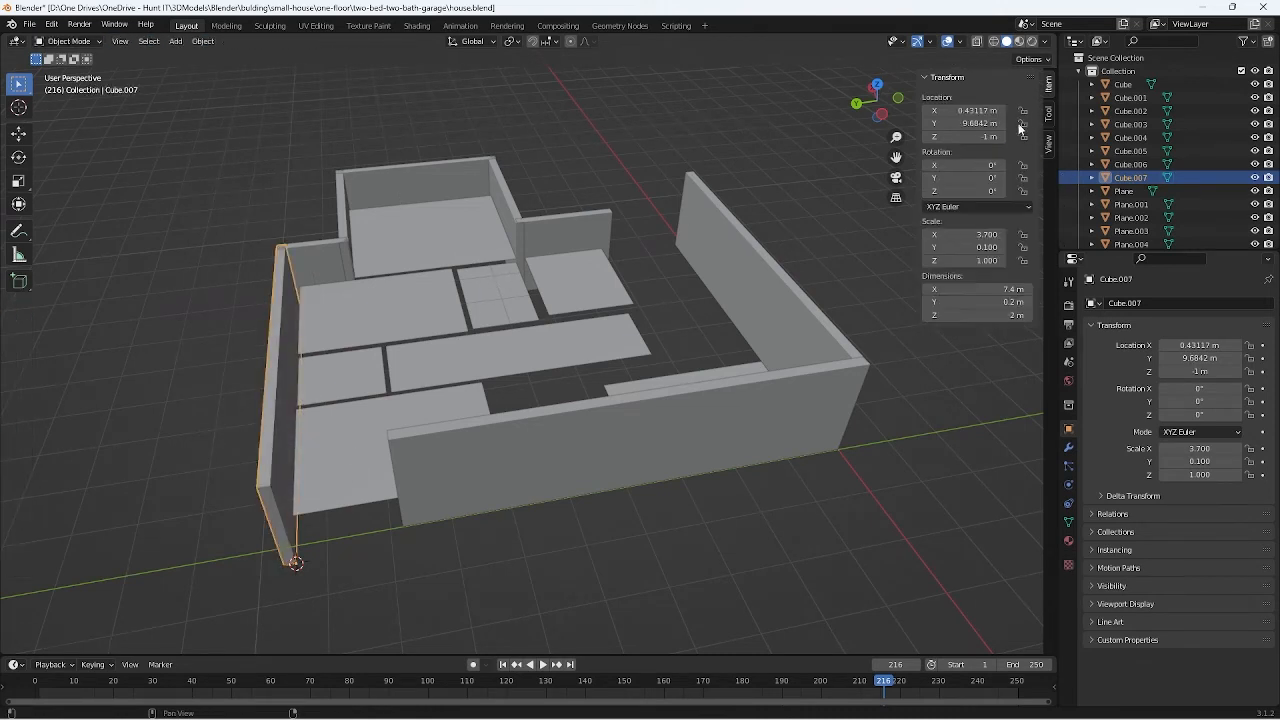
Step: Set the detached wall's Z location to 0 m and its X location to 7.8 m, and select the 7.8 m wall
click(967, 136)
text(0)
key(Return)
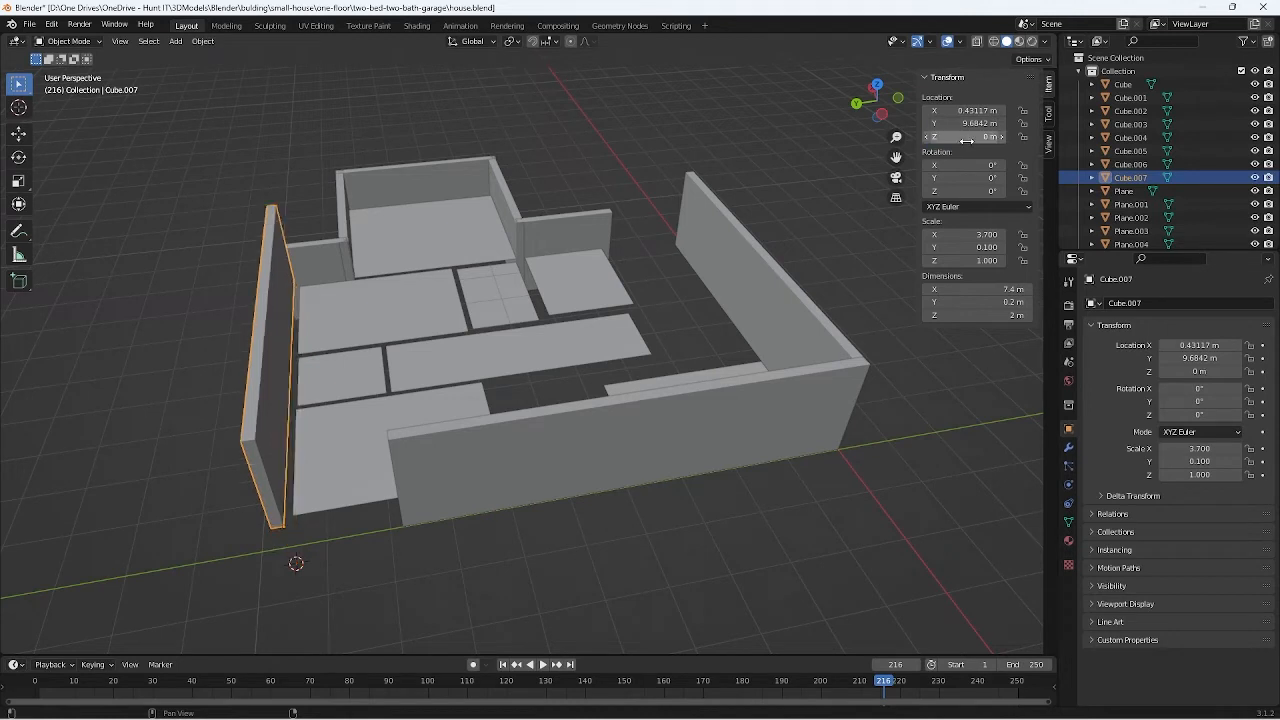
click(962, 110)
text(7.8)
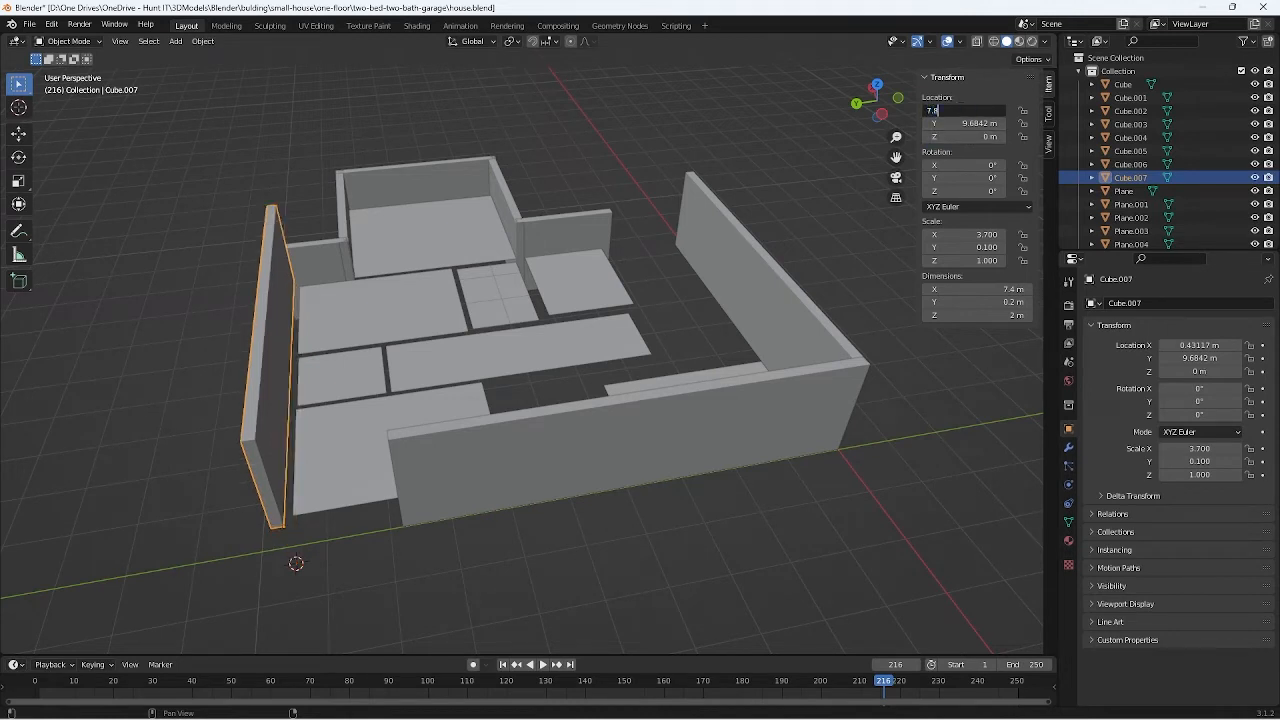
key(Return)
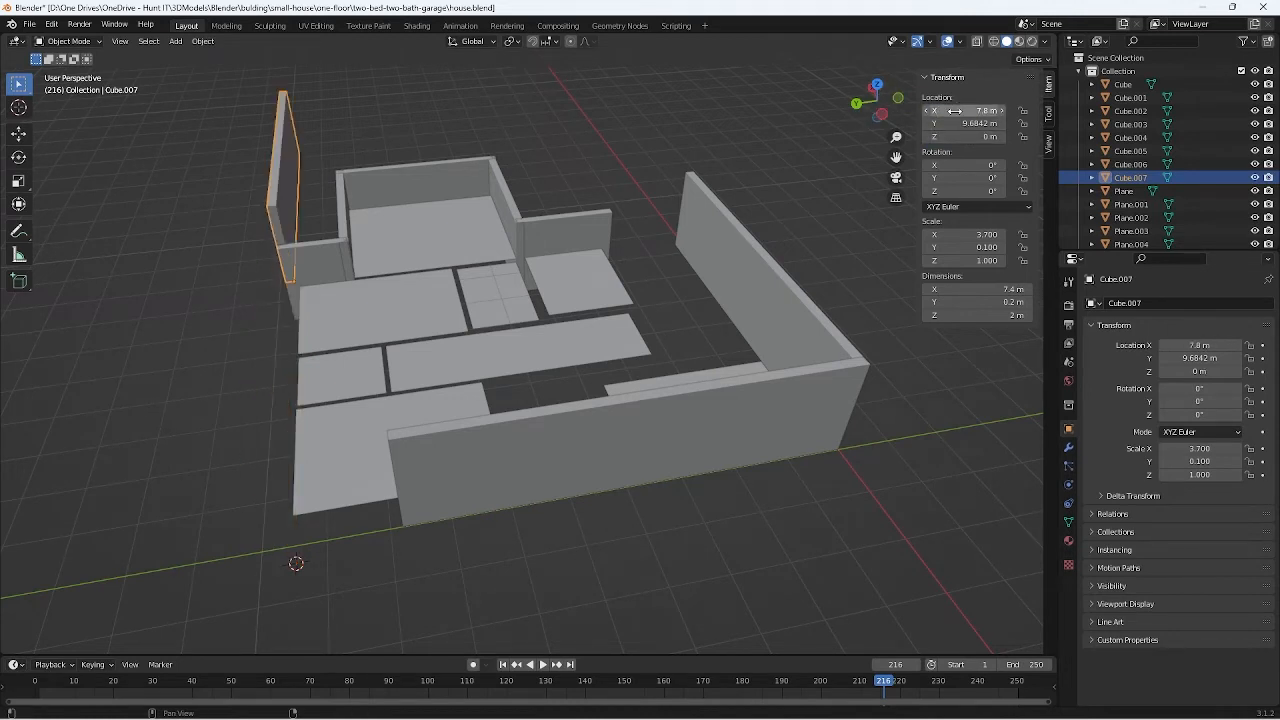
click(420, 520)
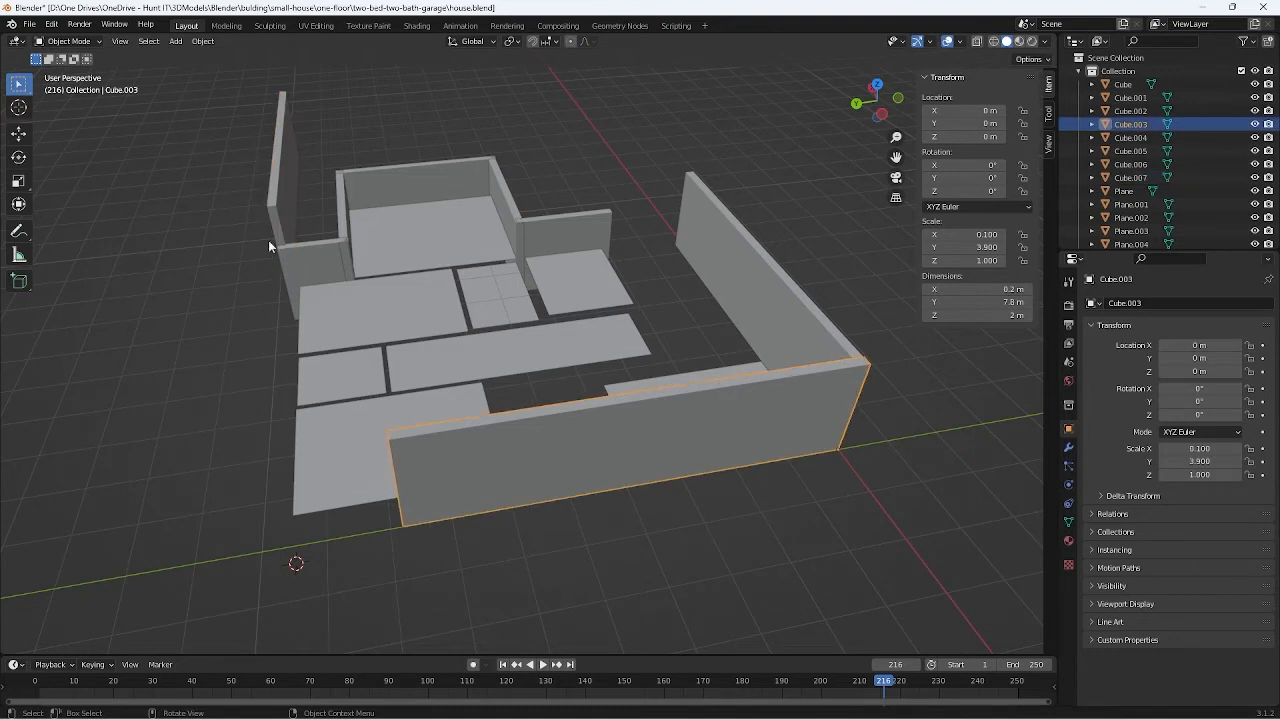
Step: Undo the last location change made to the detached 7.4 m wall
click(278, 210)
key(ctrl+z)
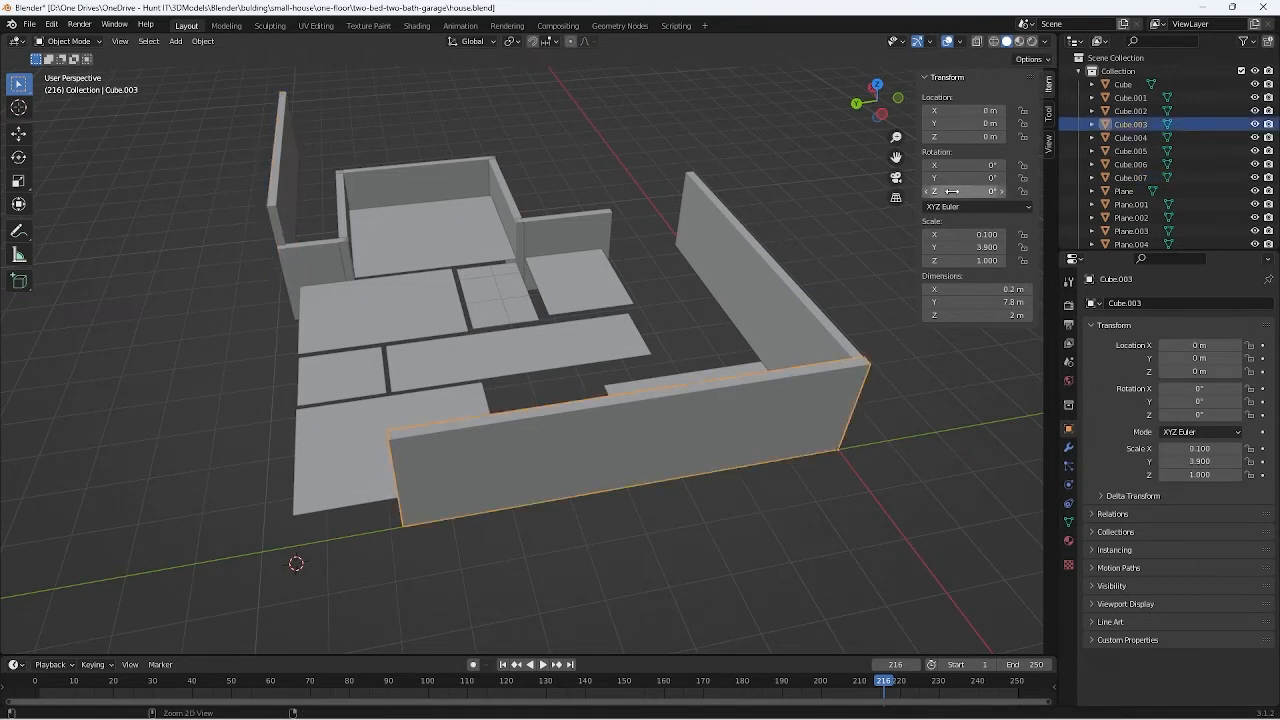
key(ctrl+shift+z)
key(ctrl+z)
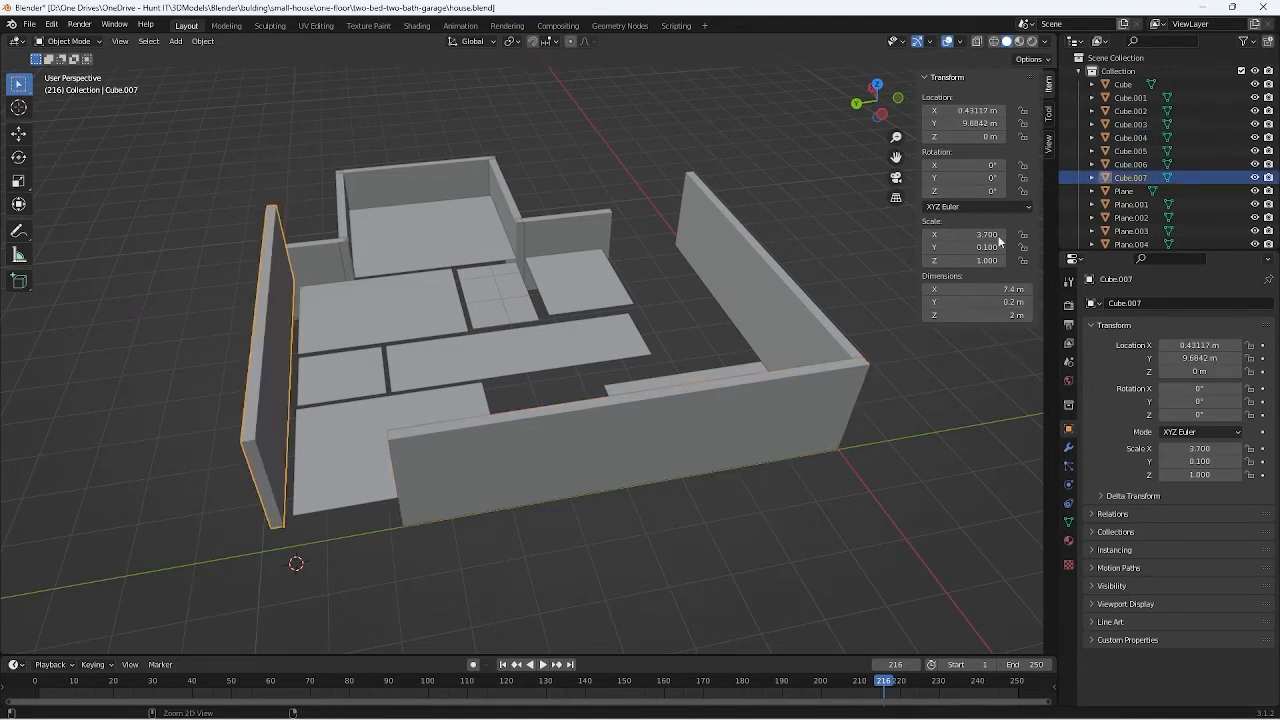
Step: Set the detached 7.4 m wall's Y location to 7.8 m
click(974, 127)
text(7.8)
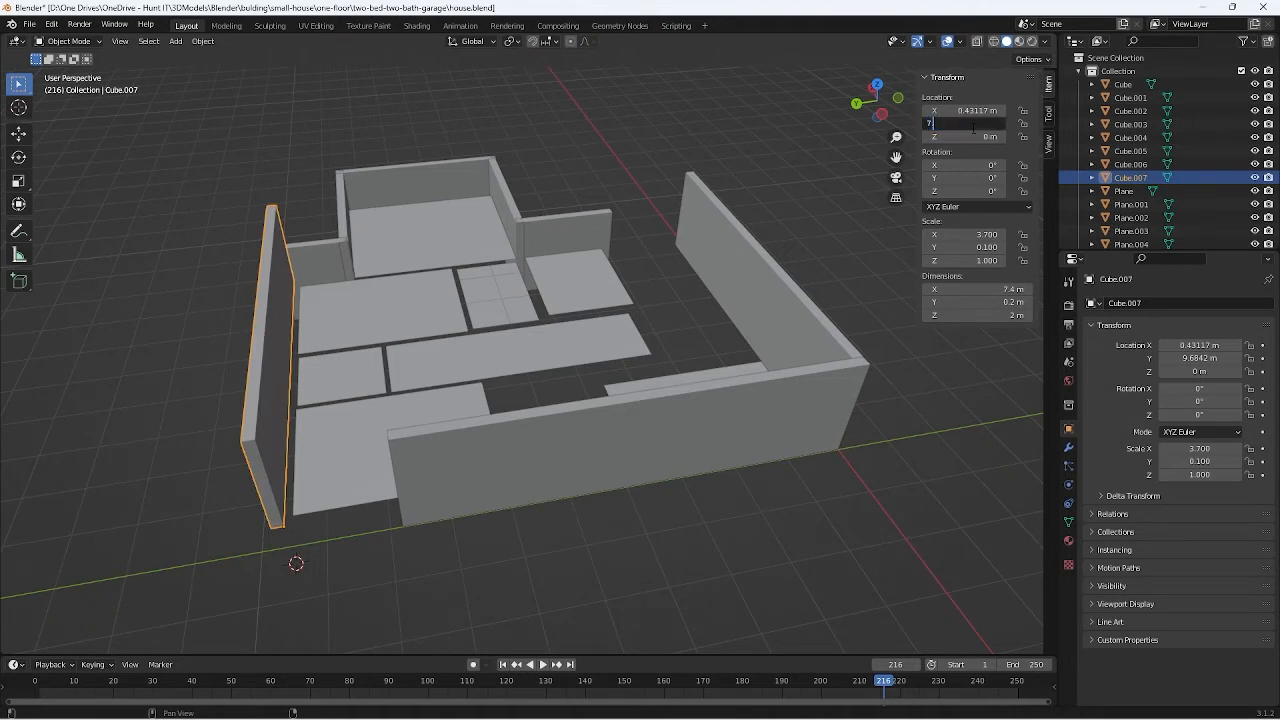
key(Return)
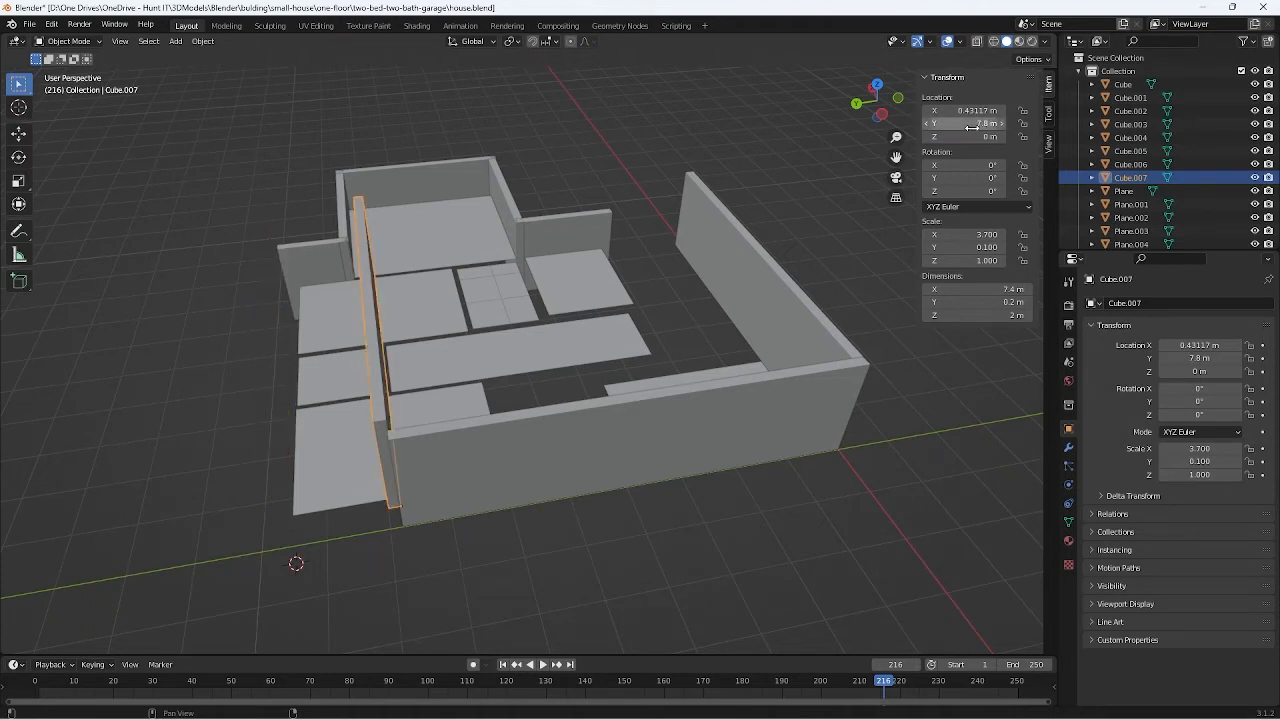
Step: Set the detached 7.4 m wall's Y location to 7.6 m
scroll(600, 380, up, 3)
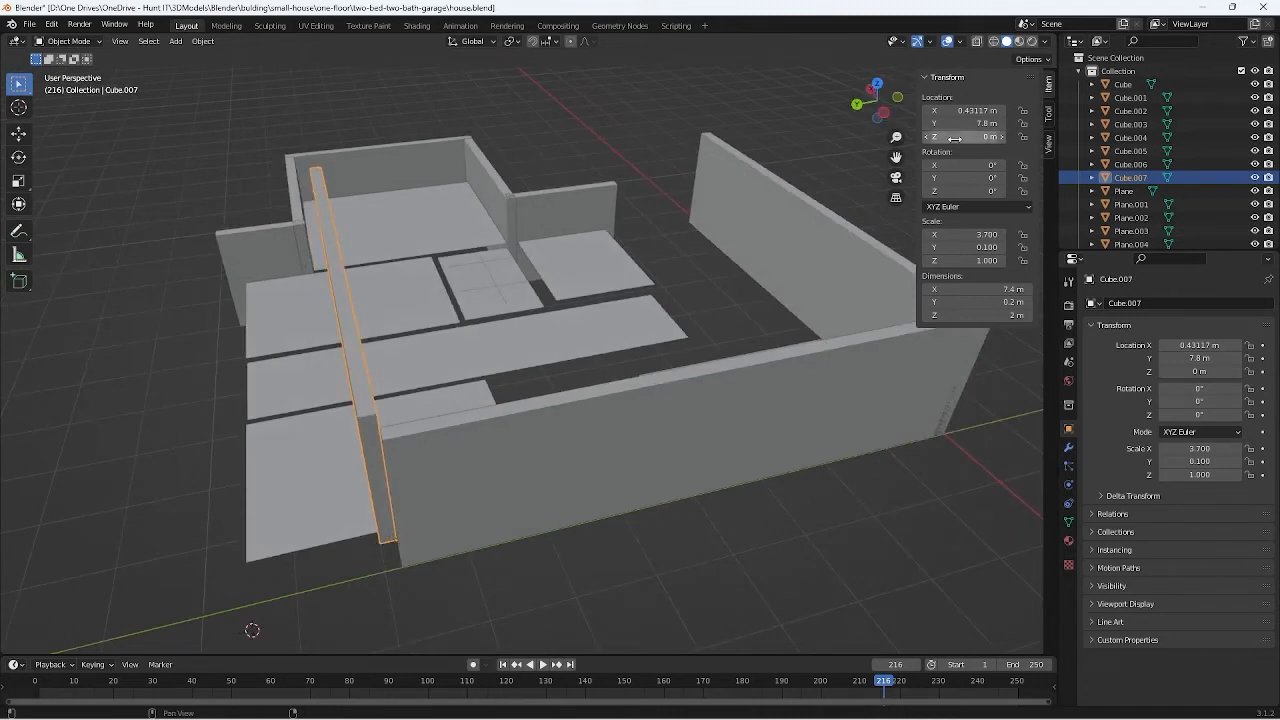
click(927, 124)
click(976, 123)
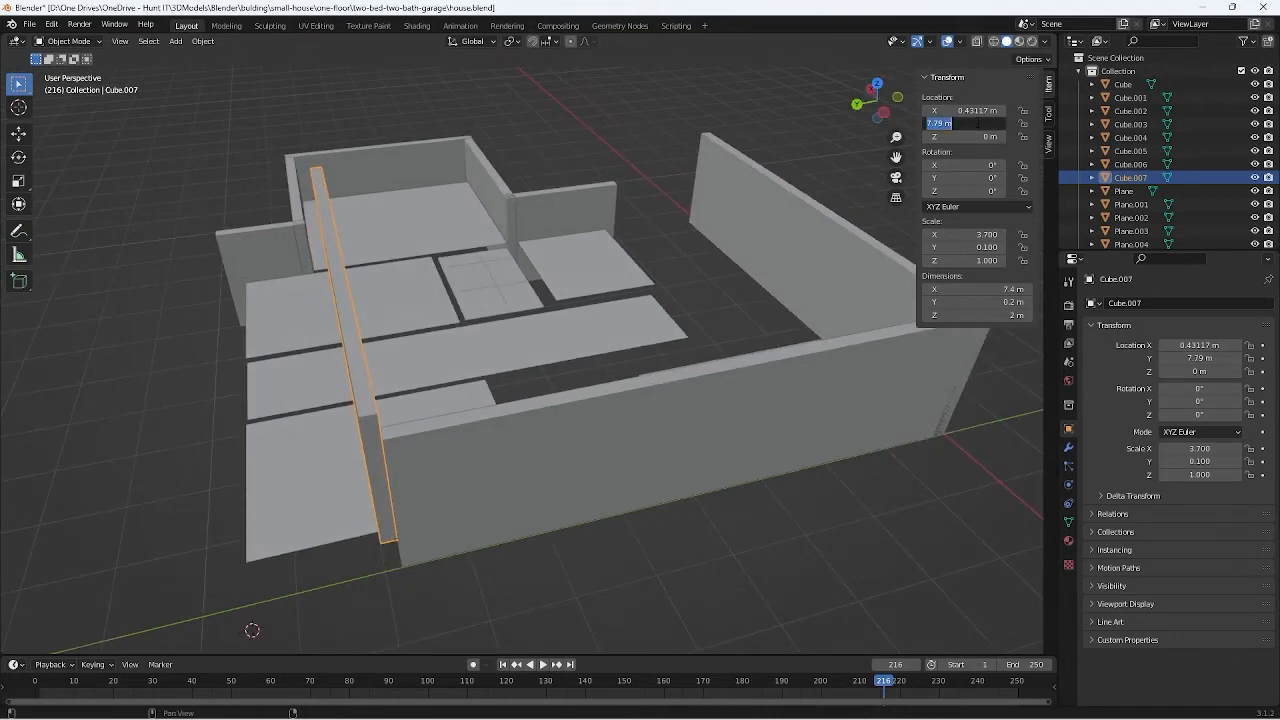
text(7.6)
key(Return)
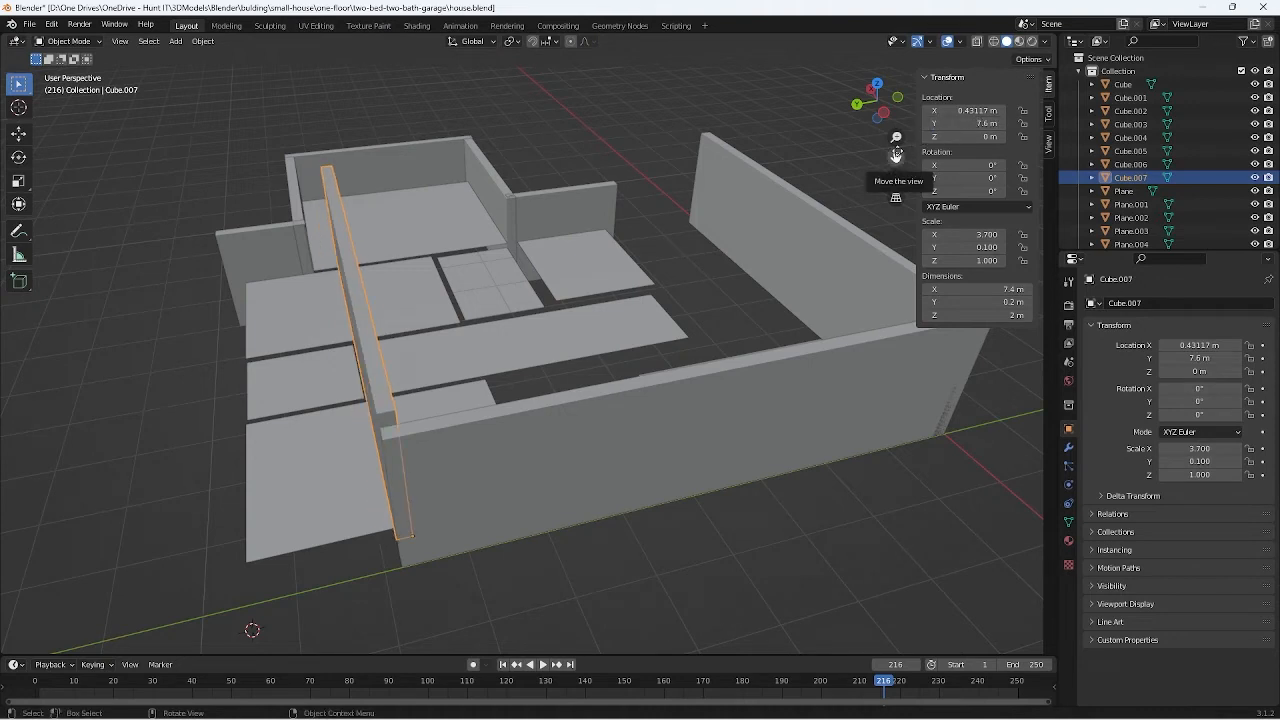
Step: Set the same wall's X location to 0 m, aligning its end with the 7.8 m wall
middle_drag(575, 339, 626, 331)
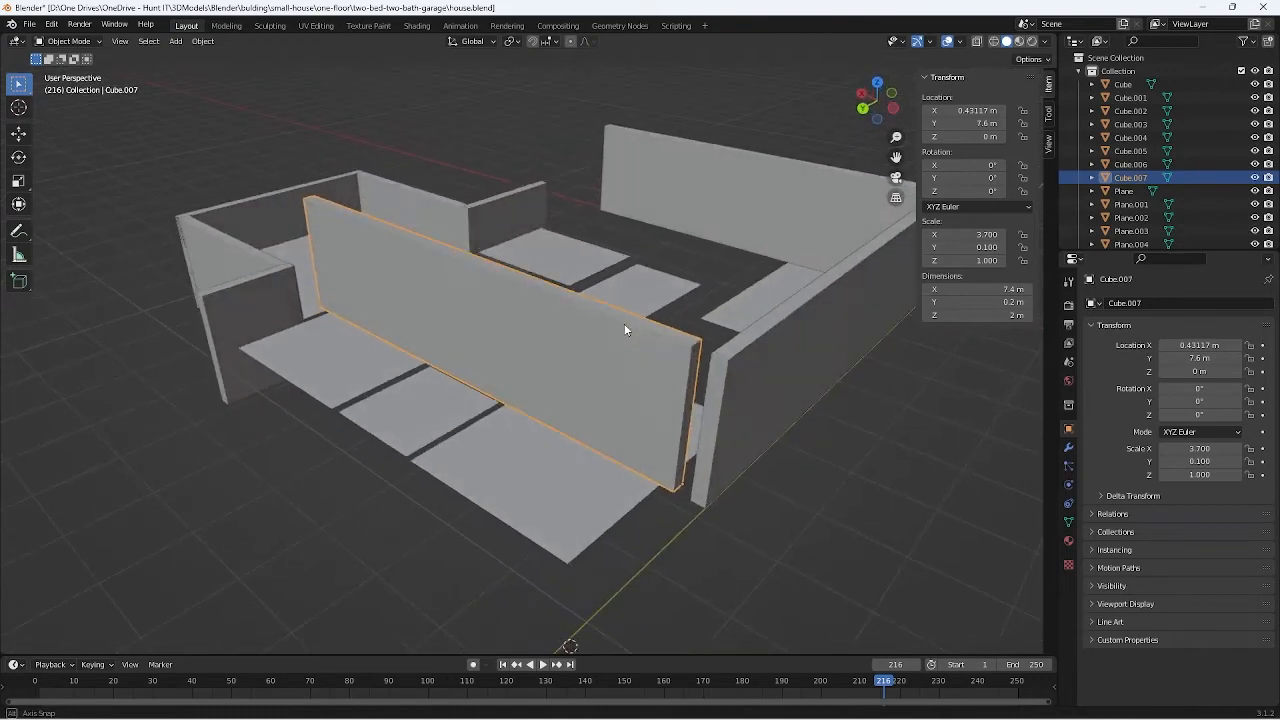
click(971, 111)
text(0)
key(Return)
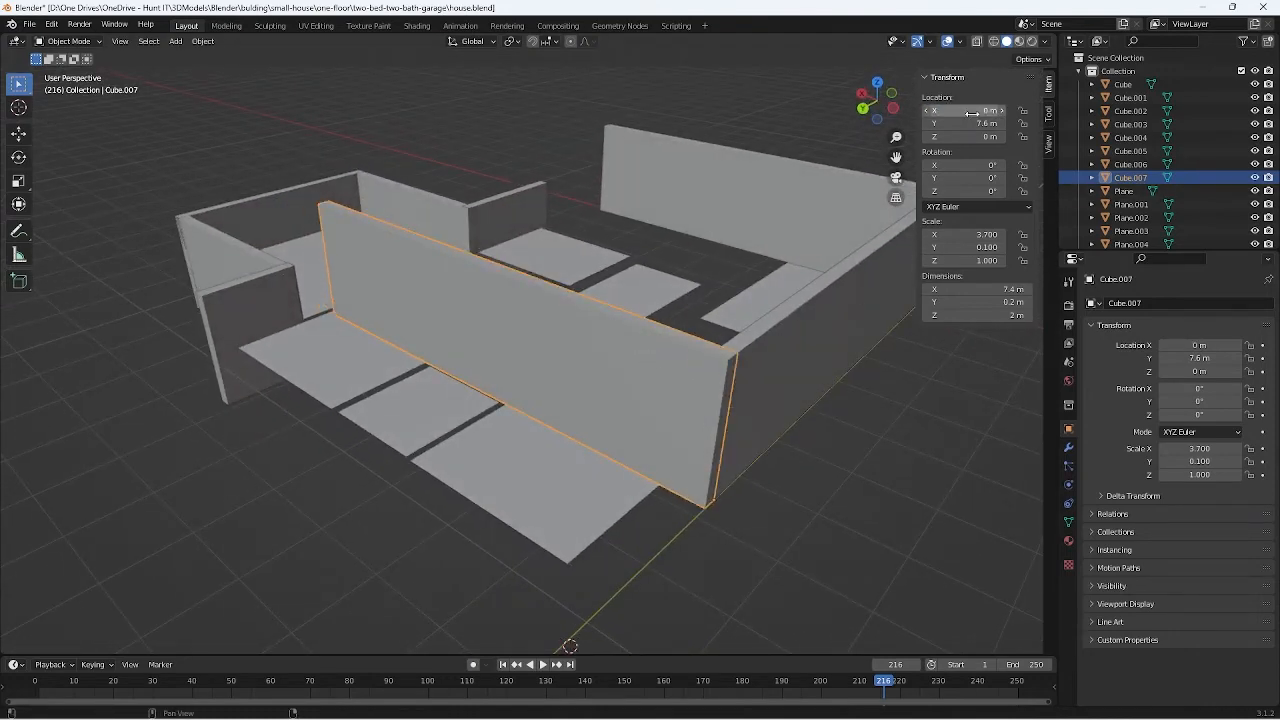
Step: Examine the outer walls' corners and the gaps between room floor planes, including the floor of the projecting room
click(693, 509)
middle_drag(693, 509, 500, 536)
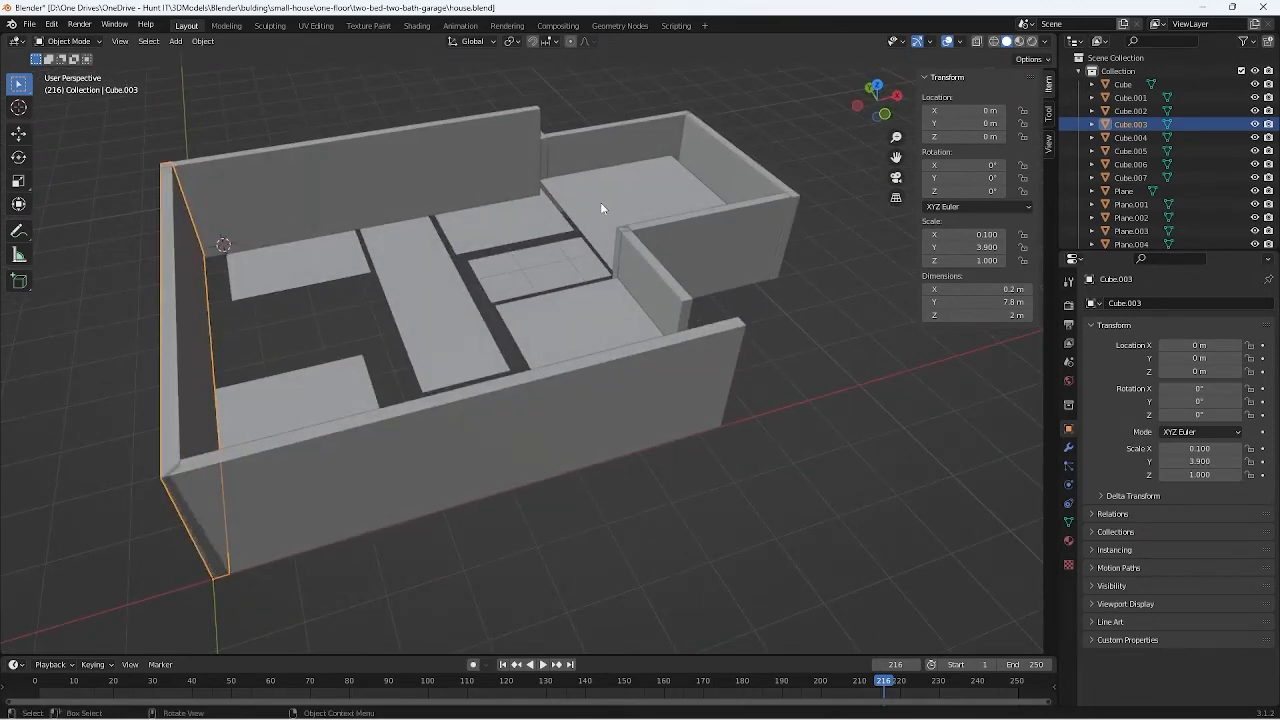
middle_drag(378, 287, 477, 316)
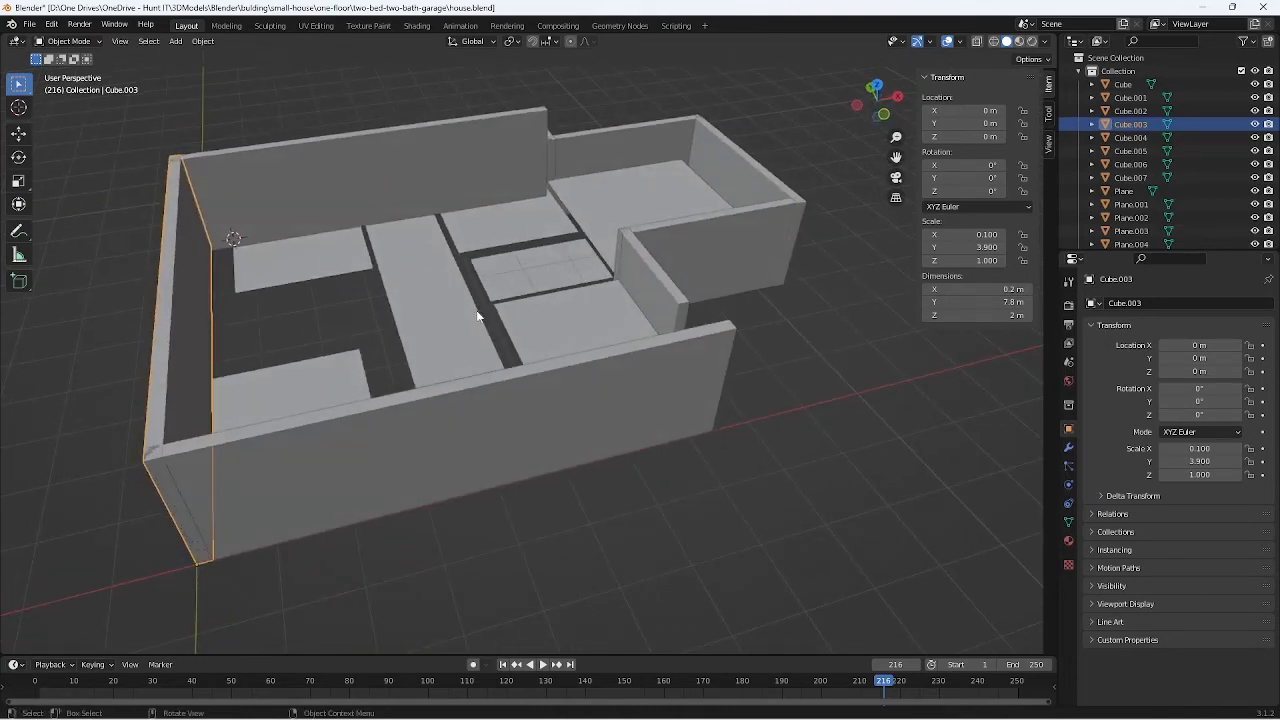
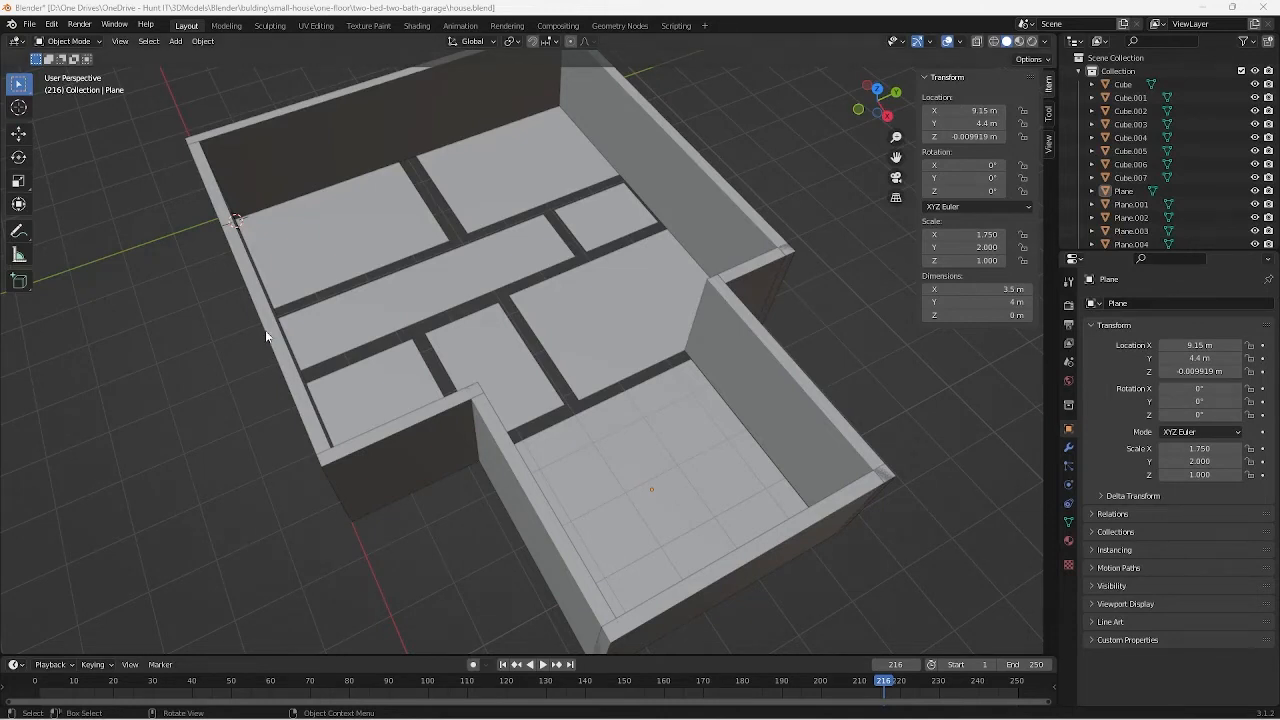
middle_drag(603, 298, 587, 357)
middle_drag(388, 166, 555, 250)
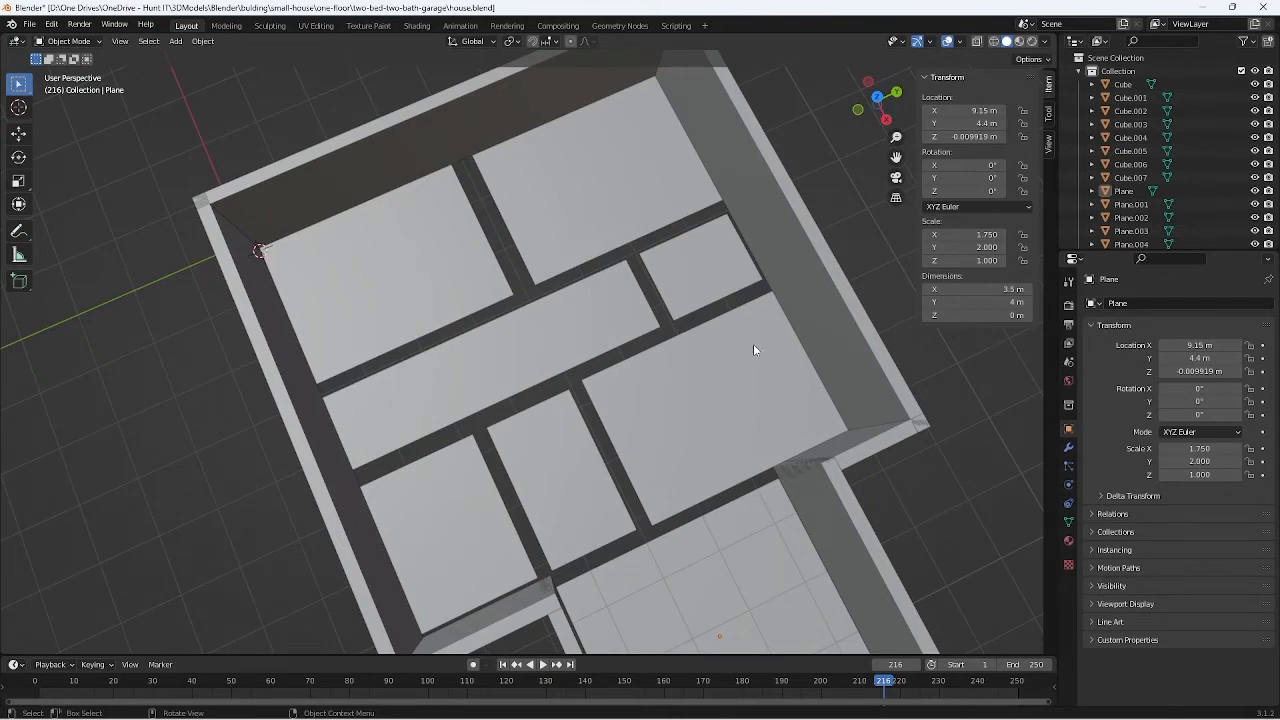
scroll(716, 485, down, 2)
middle_drag(717, 483, 714, 391)
scroll(705, 420, down, 2)
middle_drag(697, 448, 616, 533)
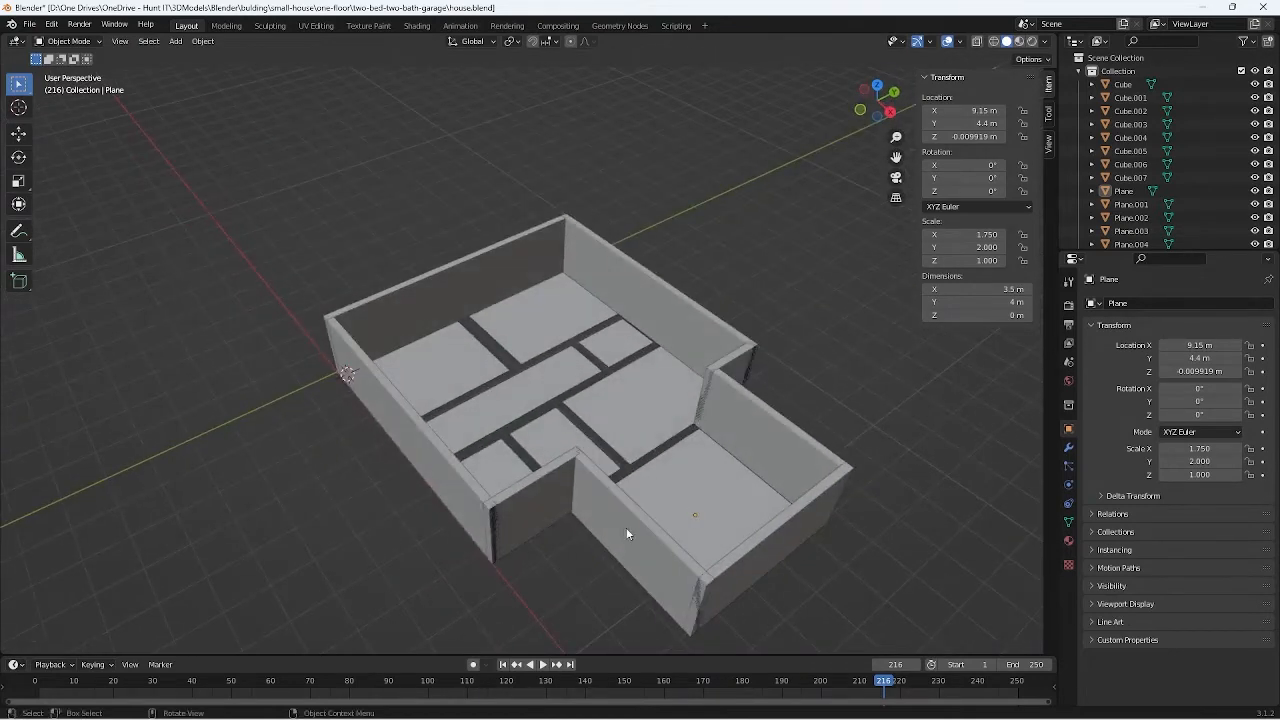
click(626, 527)
click(709, 482)
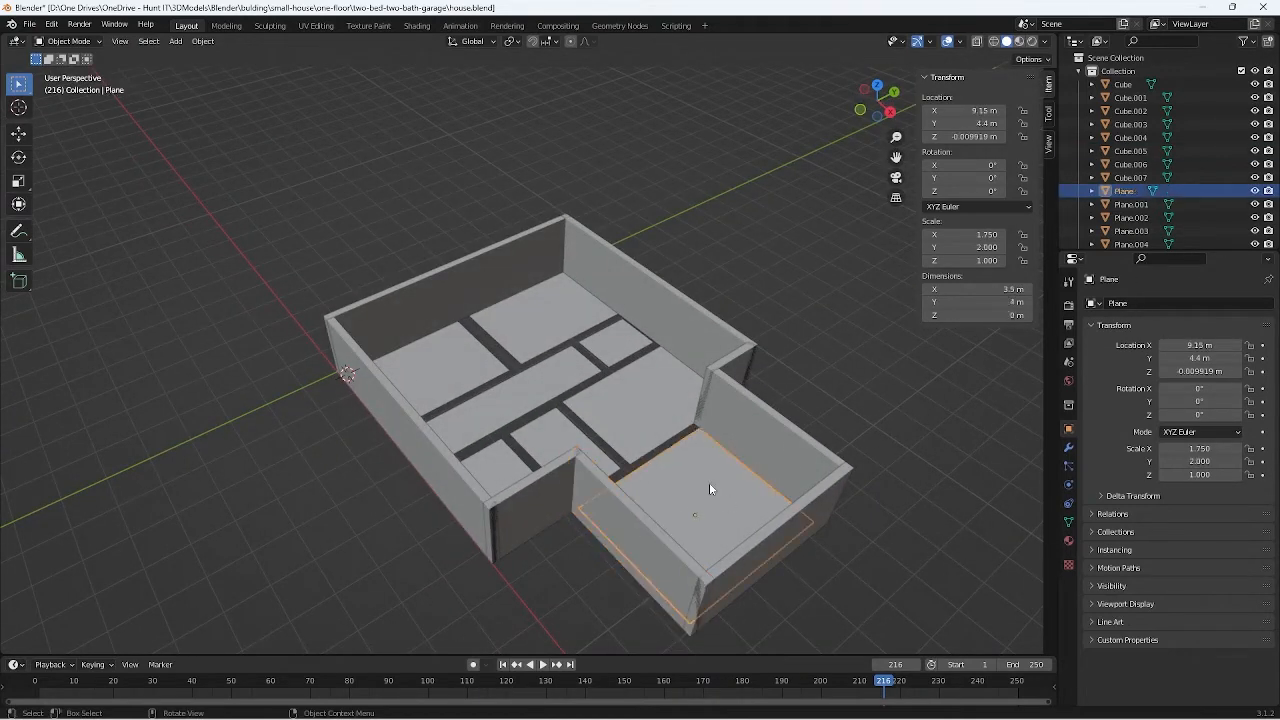
scroll(636, 418, up, 3)
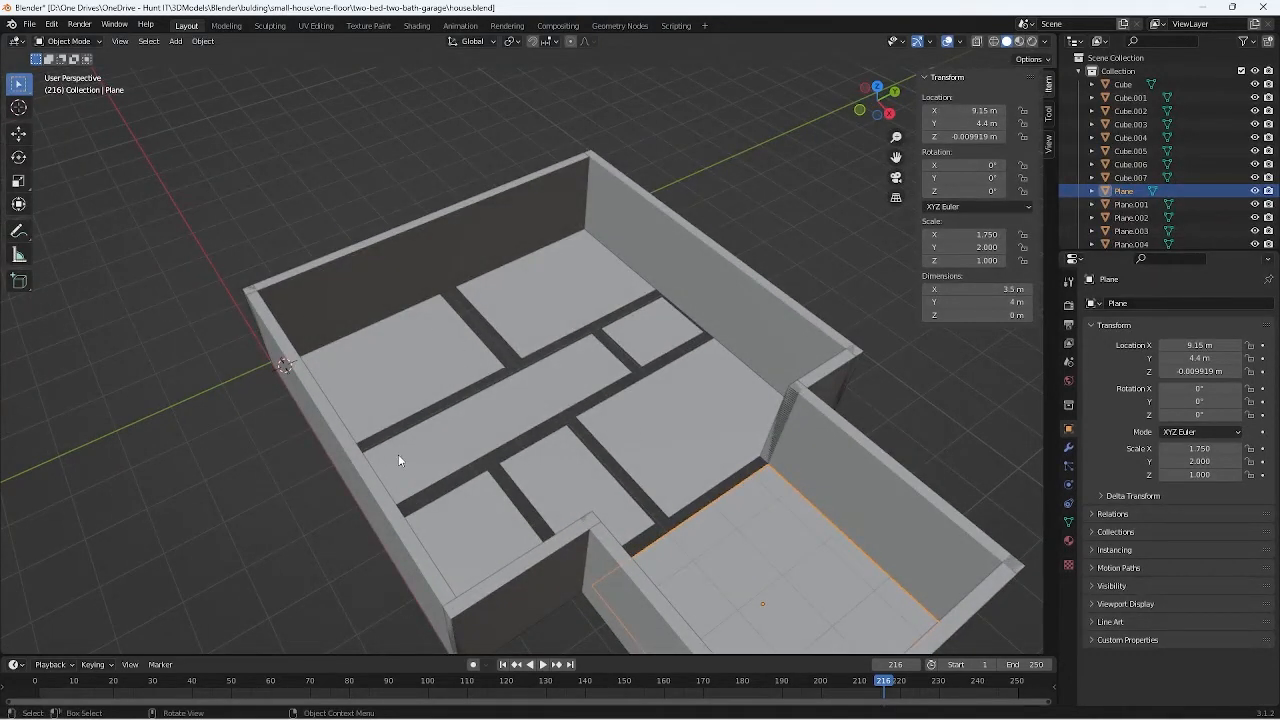
Step: Duplicate the 7.4 m wall lying on the X axis and move it about 3.89 m along Y into the house
click(388, 553)
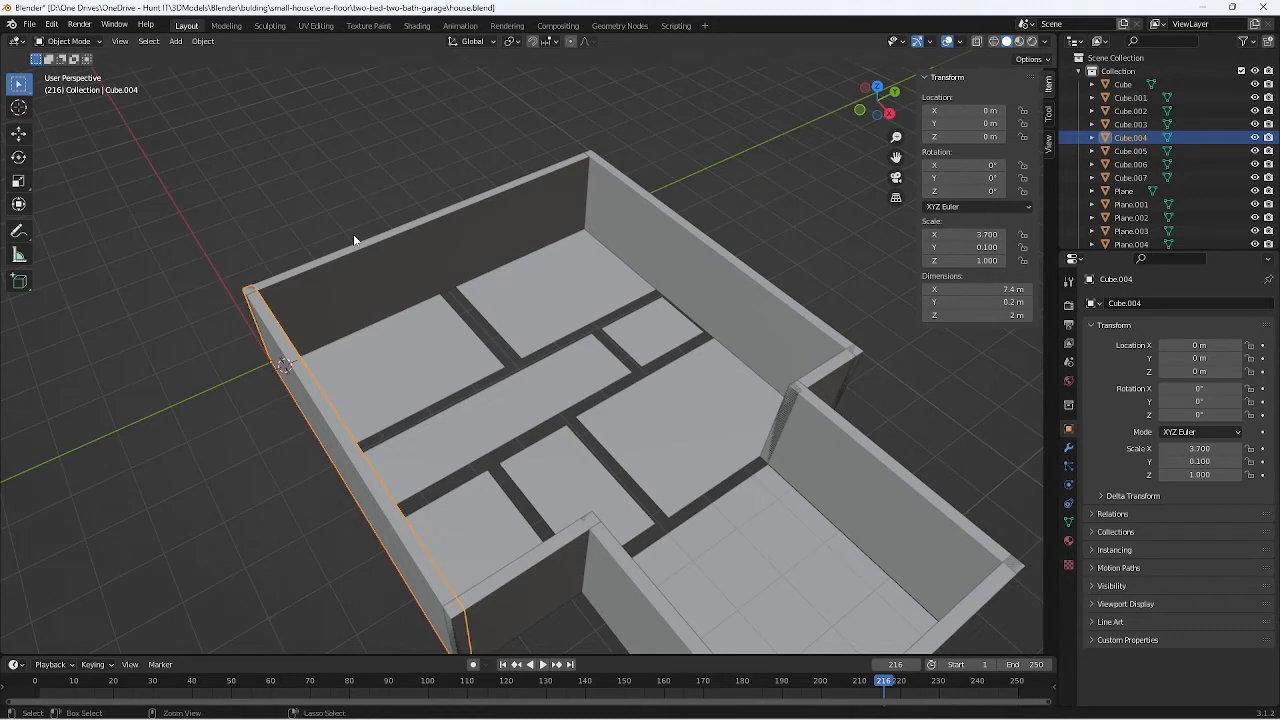
key(ctrl+c)
key(ctrl+v)
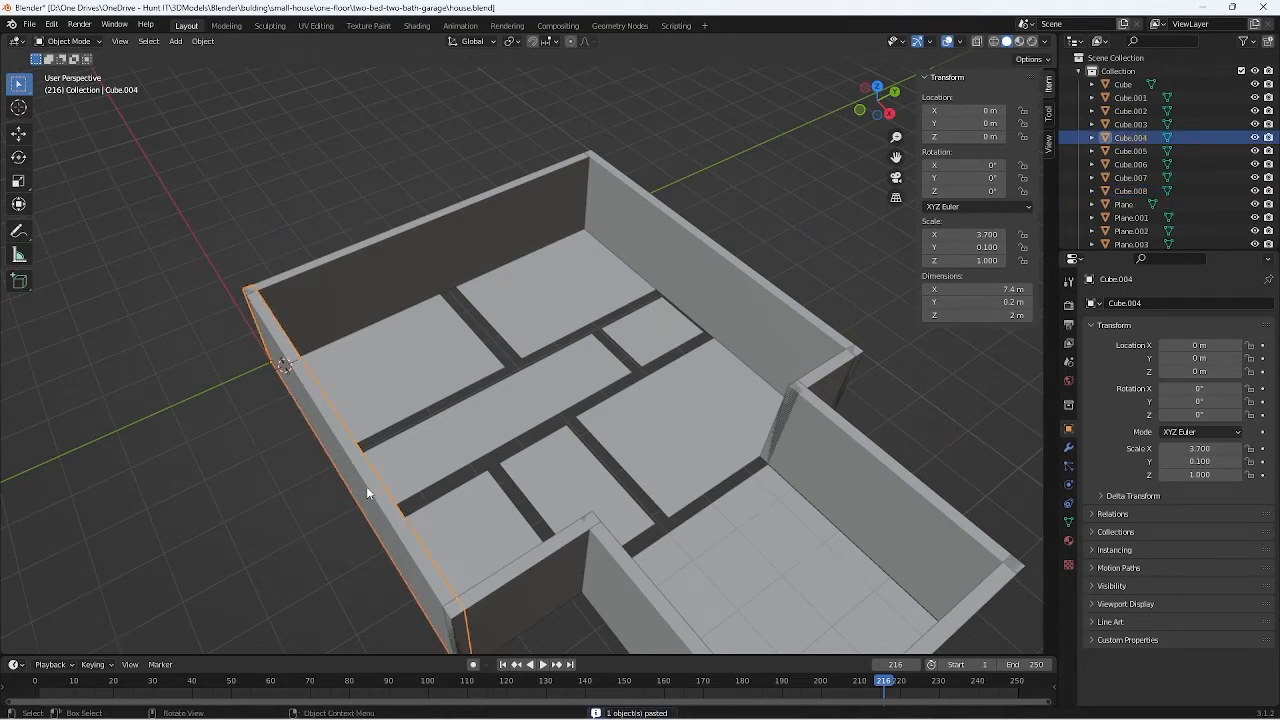
key(q)
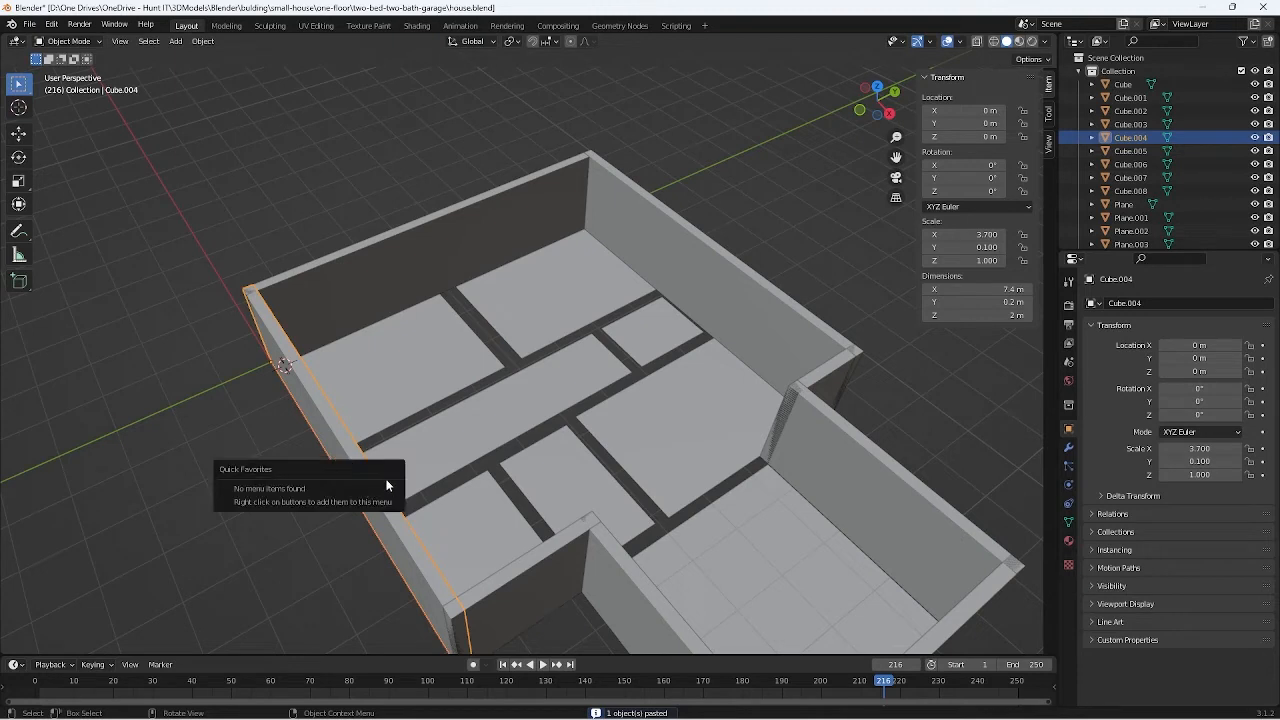
key(g)
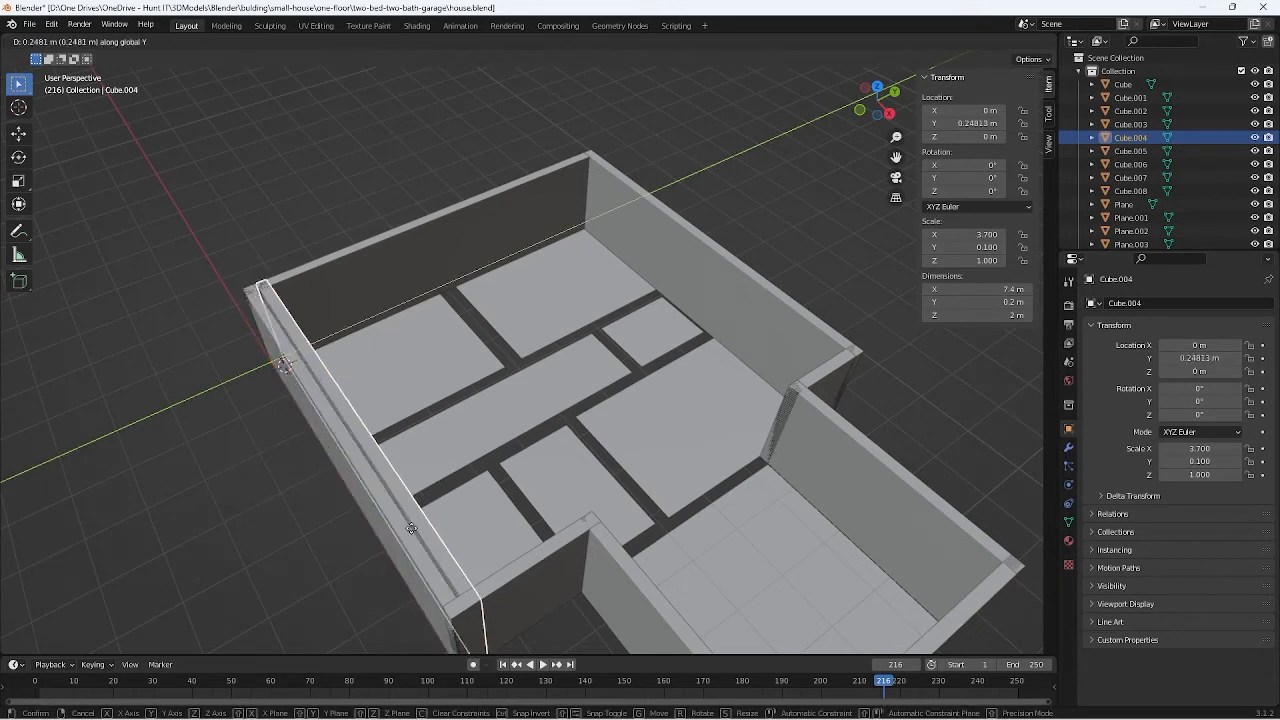
key(y)
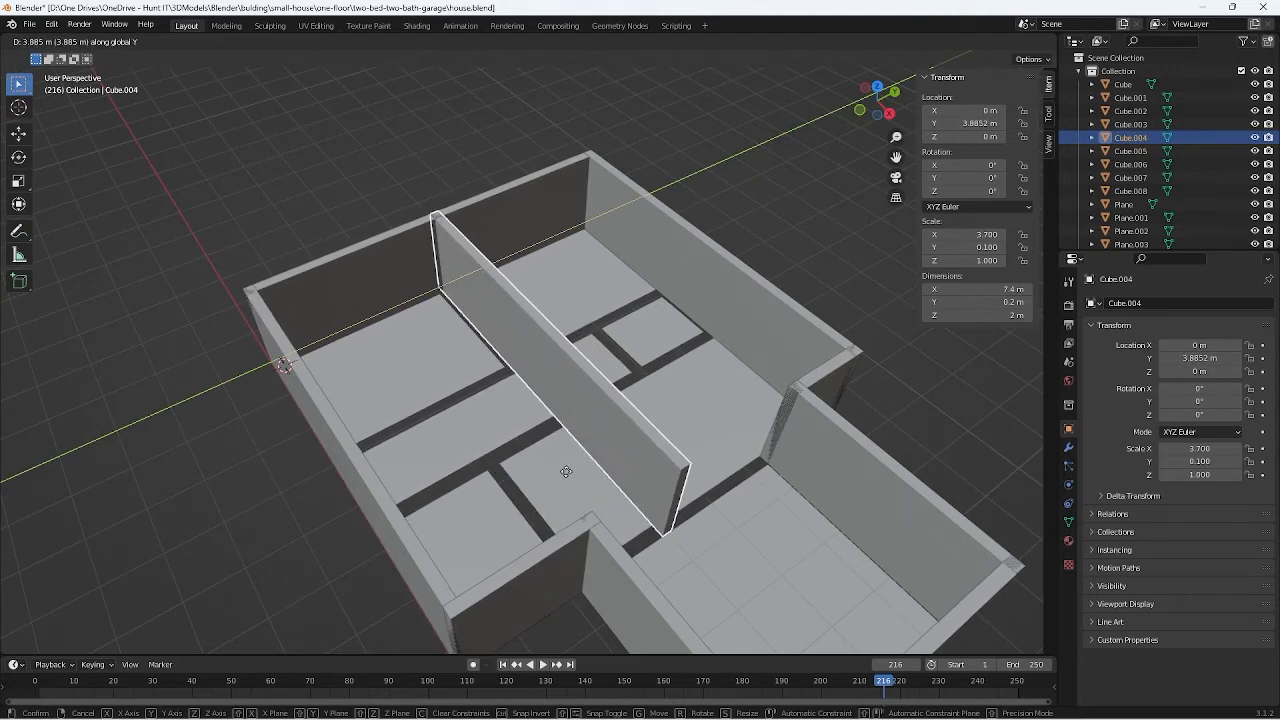
click(566, 471)
Step: Inspect the dividing wall from above and check the location and dimensions of the adjacent 2.6 by 3.6 m floor plane
middle_drag(566, 471, 515, 526)
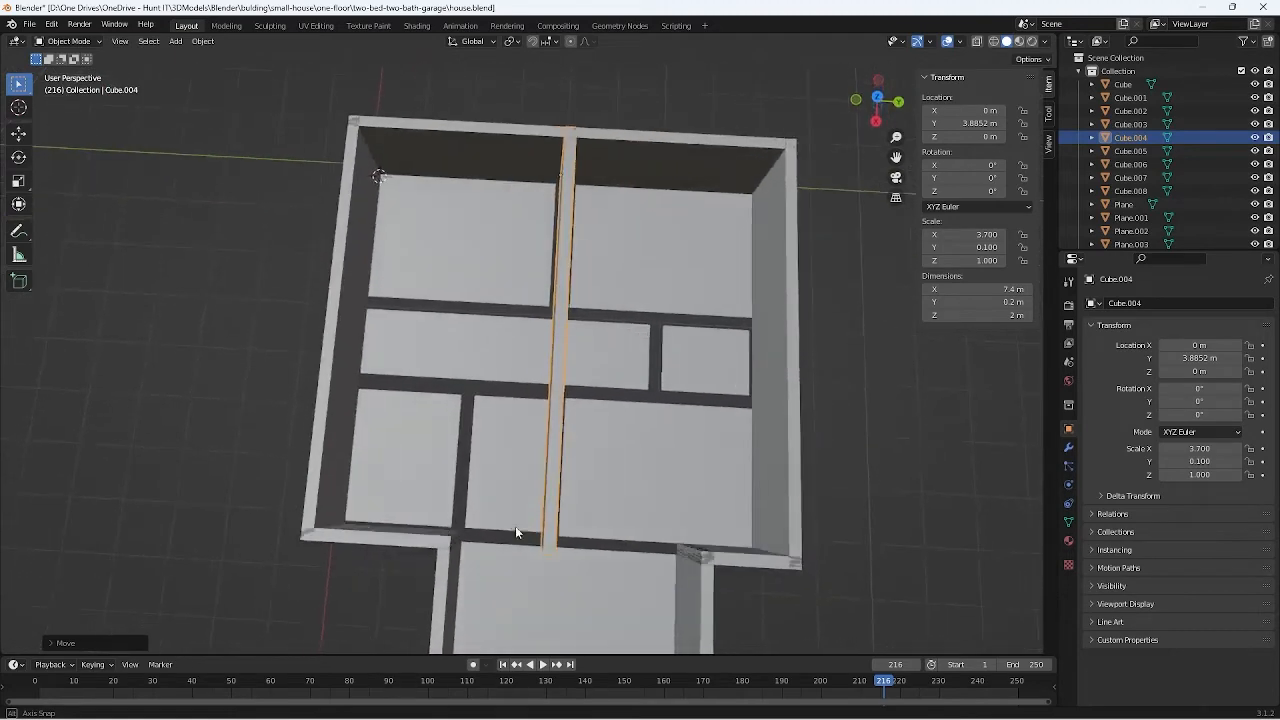
scroll(573, 228, up, 3)
shift+middle_drag(580, 223, 556, 244)
scroll(503, 309, up, 2)
mouse_move(412, 274)
middle_down()
mouse_move(394, 272)
mouse_move(500, 286)
mouse_move(491, 274)
mouse_move(431, 277)
middle_up()
click(387, 275)
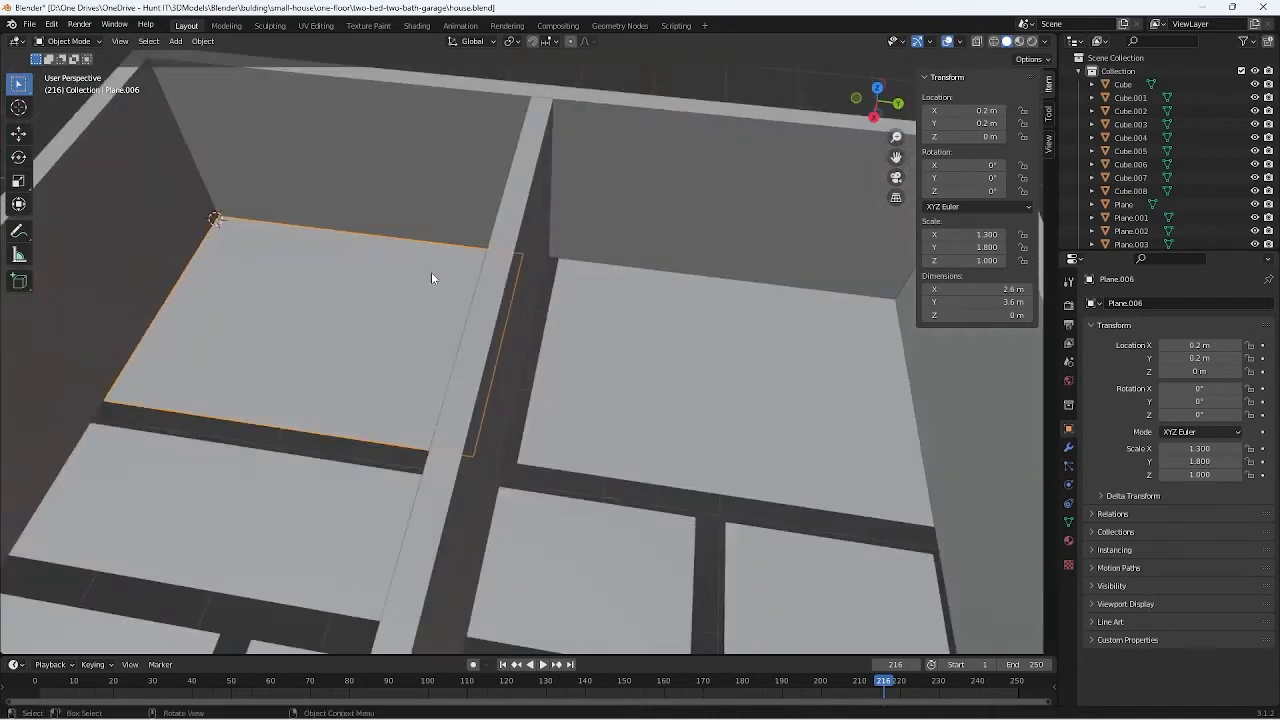
click(716, 381)
middle_drag(716, 381, 862, 222)
Step: Set the inner dividing wall's Y location to 3.8 m
click(608, 366)
double_click(965, 123)
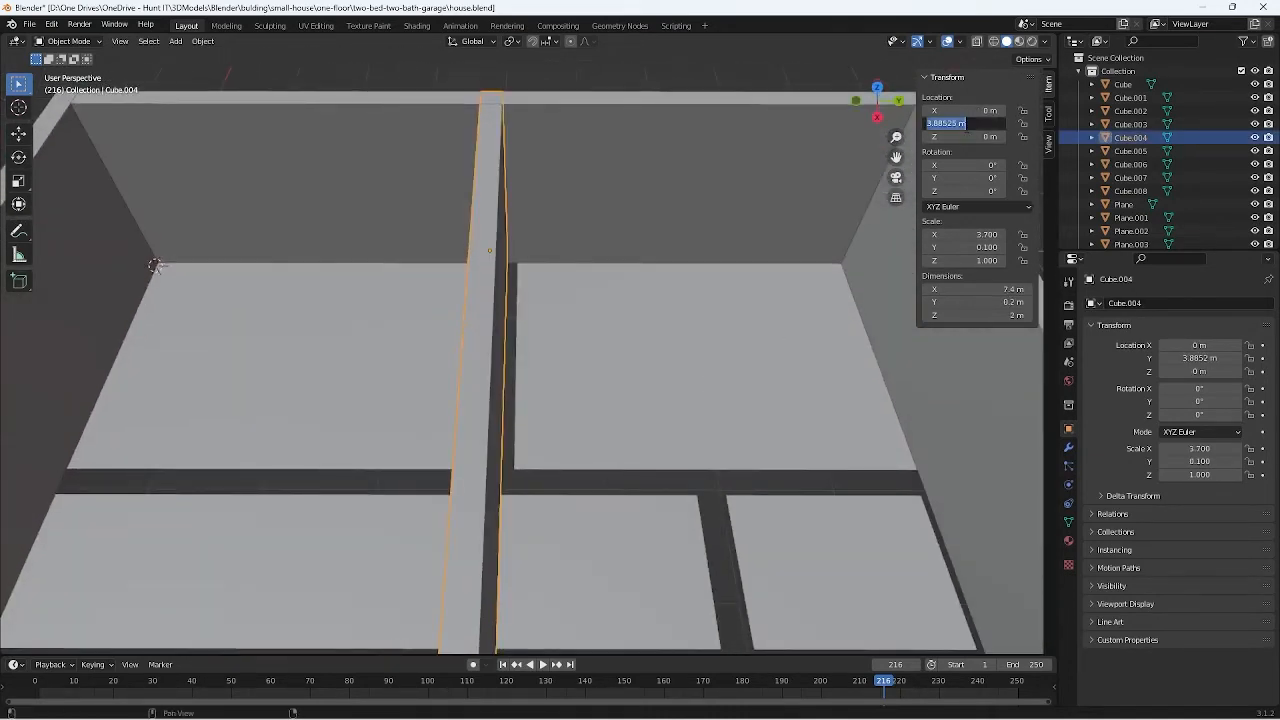
text(3.8)
key(Return)
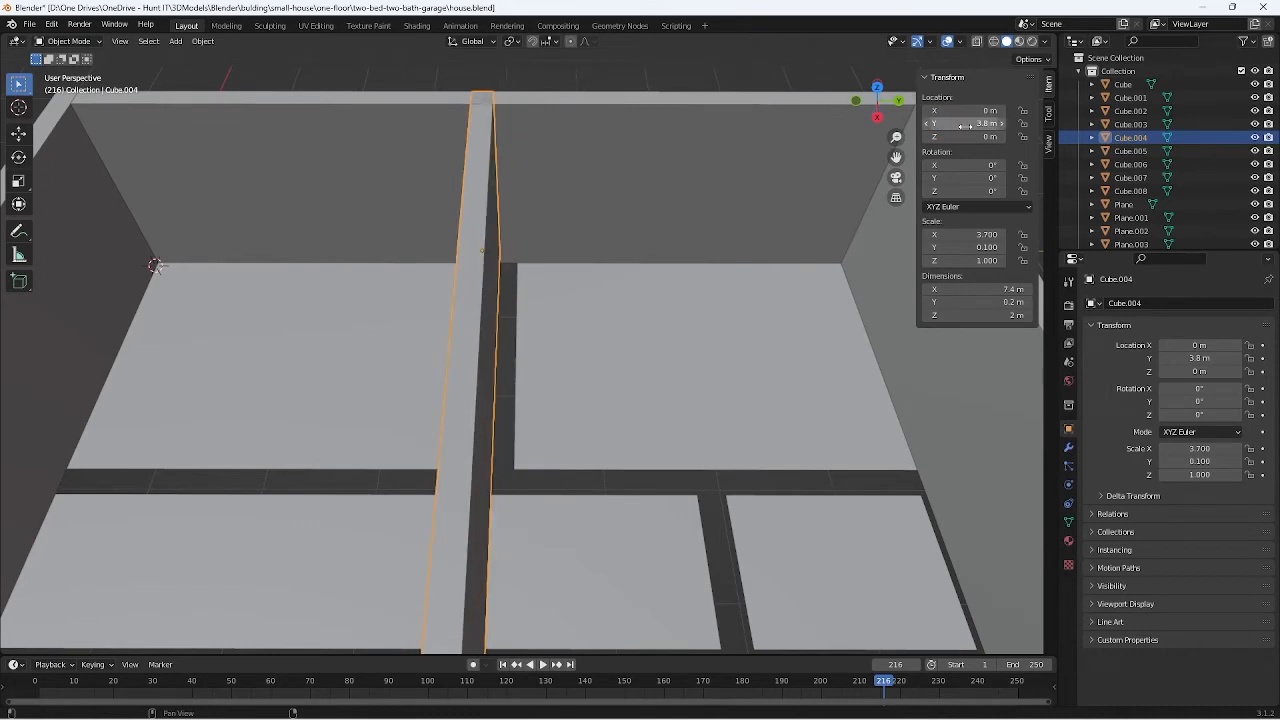
Step: Set the inner dividing wall's Y location to 3.9 m
drag(966, 123, 1008, 128)
middle_drag(446, 569, 585, 410)
scroll(460, 564, down, 3)
click(548, 516)
click(533, 451)
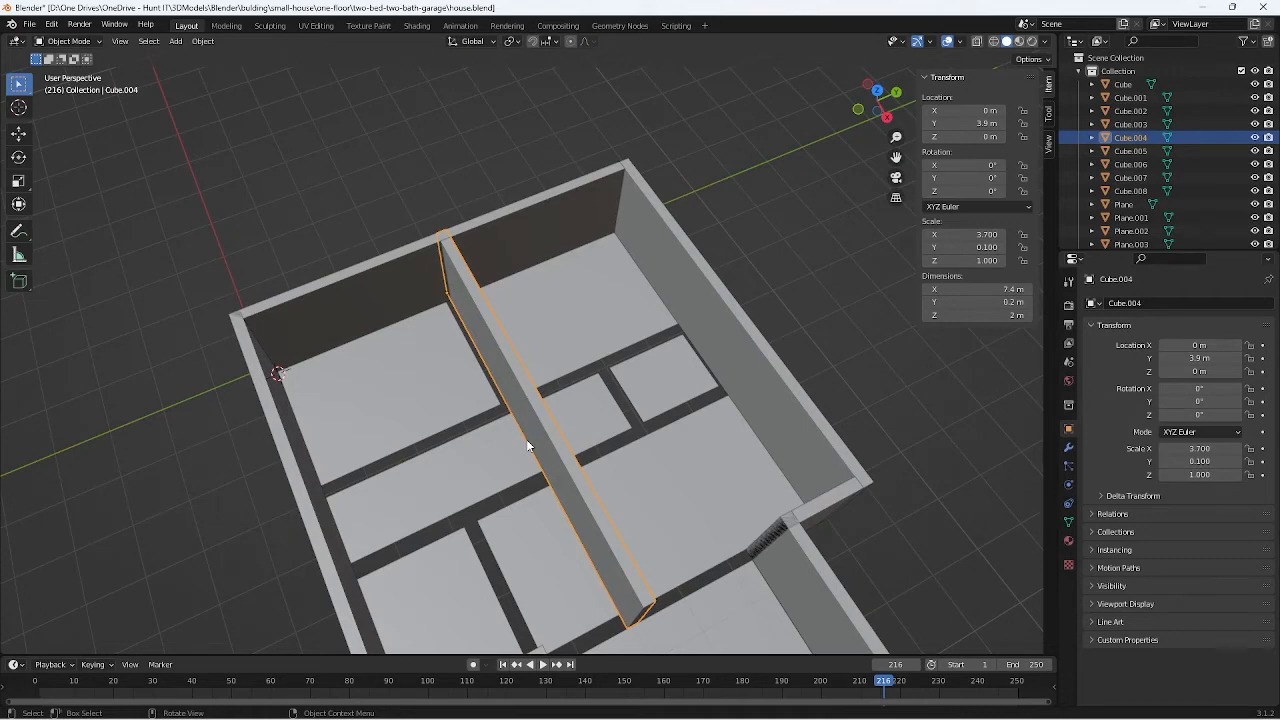
Step: Examine how the dividing wall fits the gaps between the floor planes, including the 2.5 by 1.5 m floor beside it
middle_drag(526, 439, 584, 381)
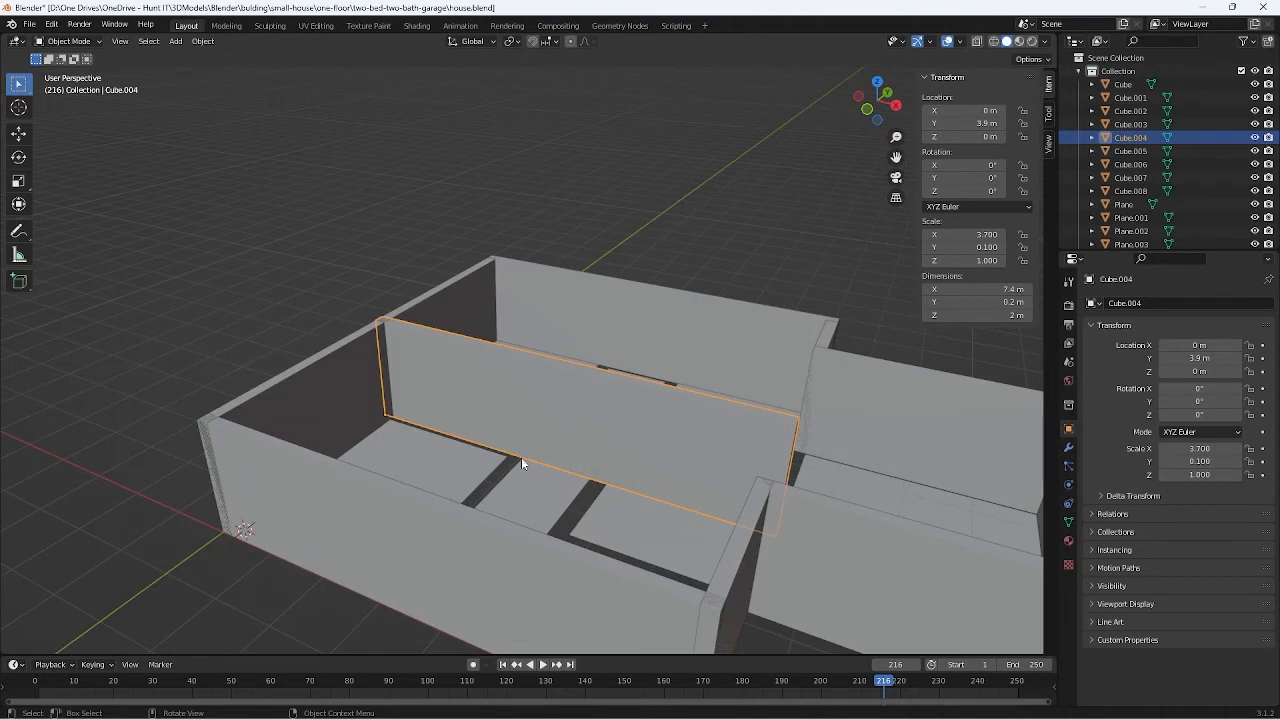
mouse_move(521, 457)
middle_down()
mouse_move(532, 454)
mouse_move(499, 453)
middle_up()
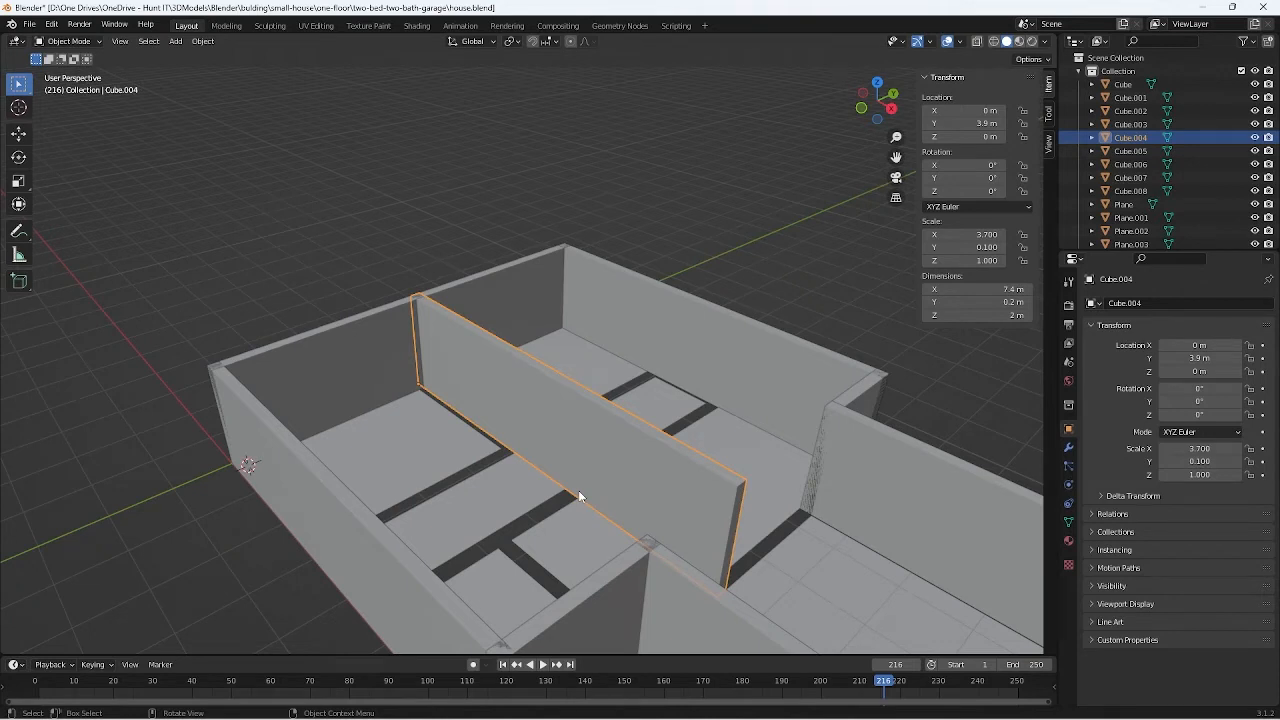
middle_drag(578, 490, 565, 463)
click(567, 465)
click(579, 582)
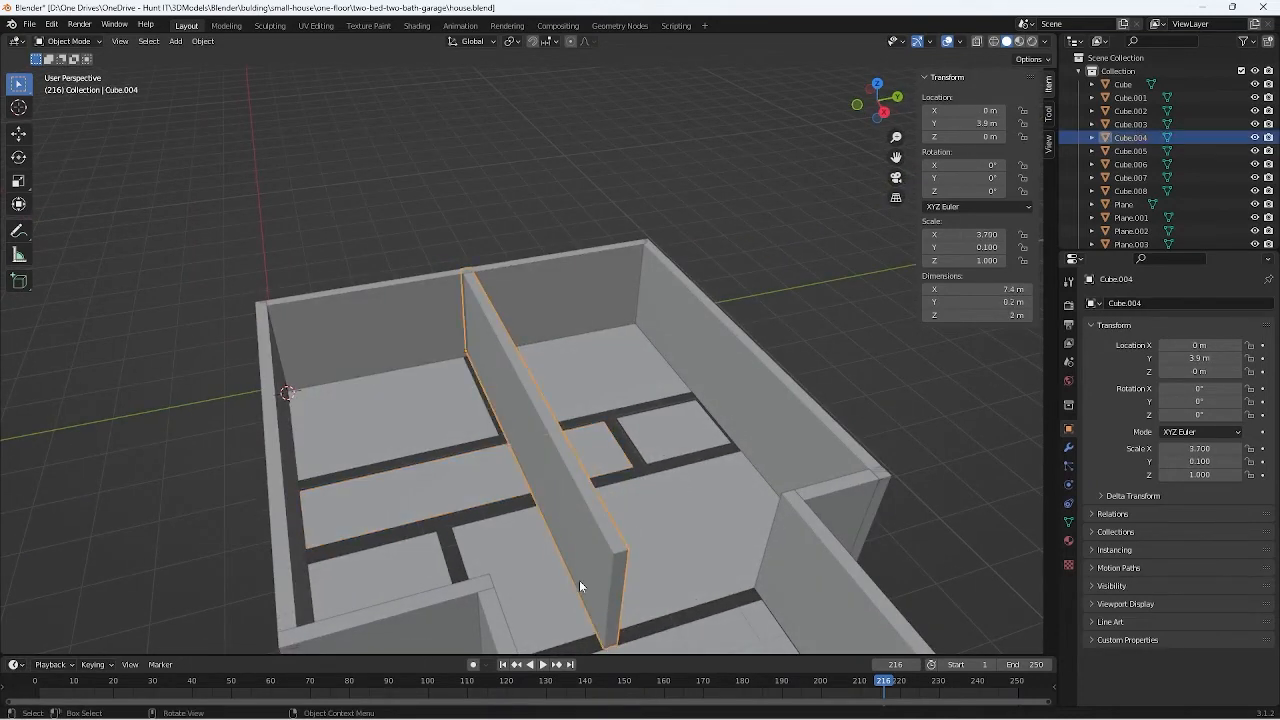
alt+middle_drag(597, 606, 529, 478)
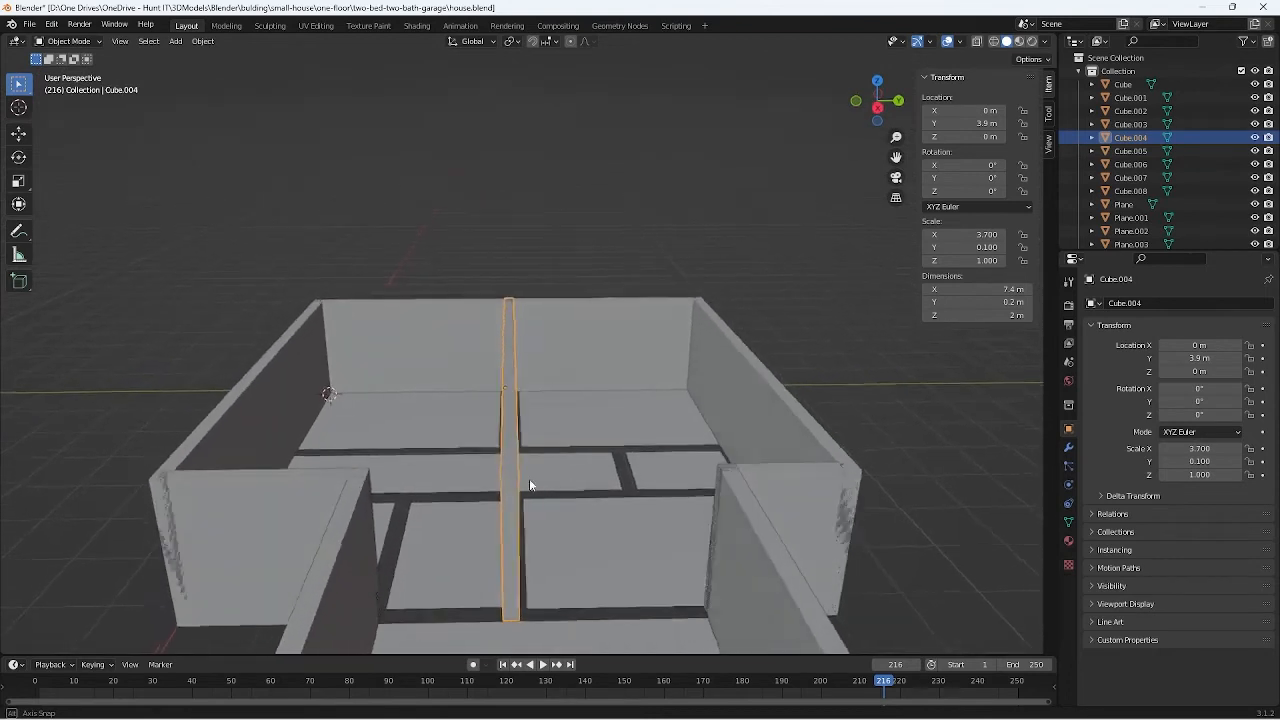
click(461, 562)
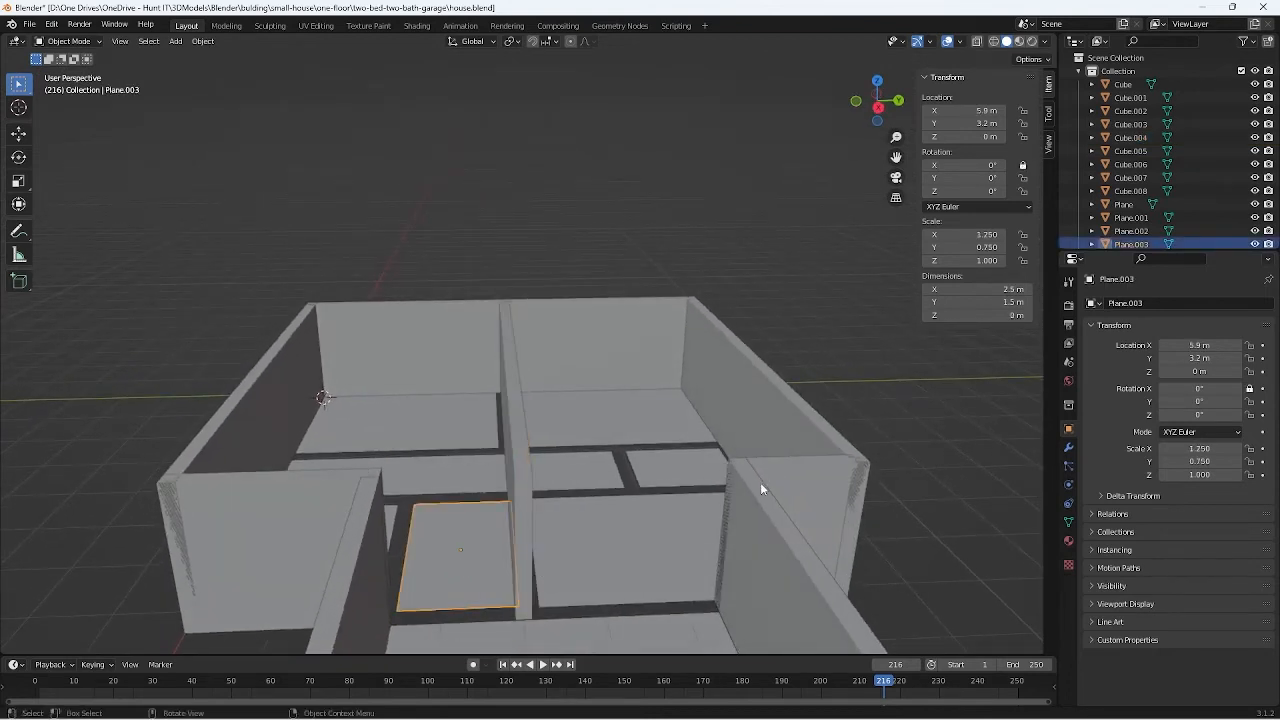
middle_drag(761, 484, 589, 490)
Step: Duplicate the long inner dividing wall and place the copy at Y location 5.8 m
click(588, 490)
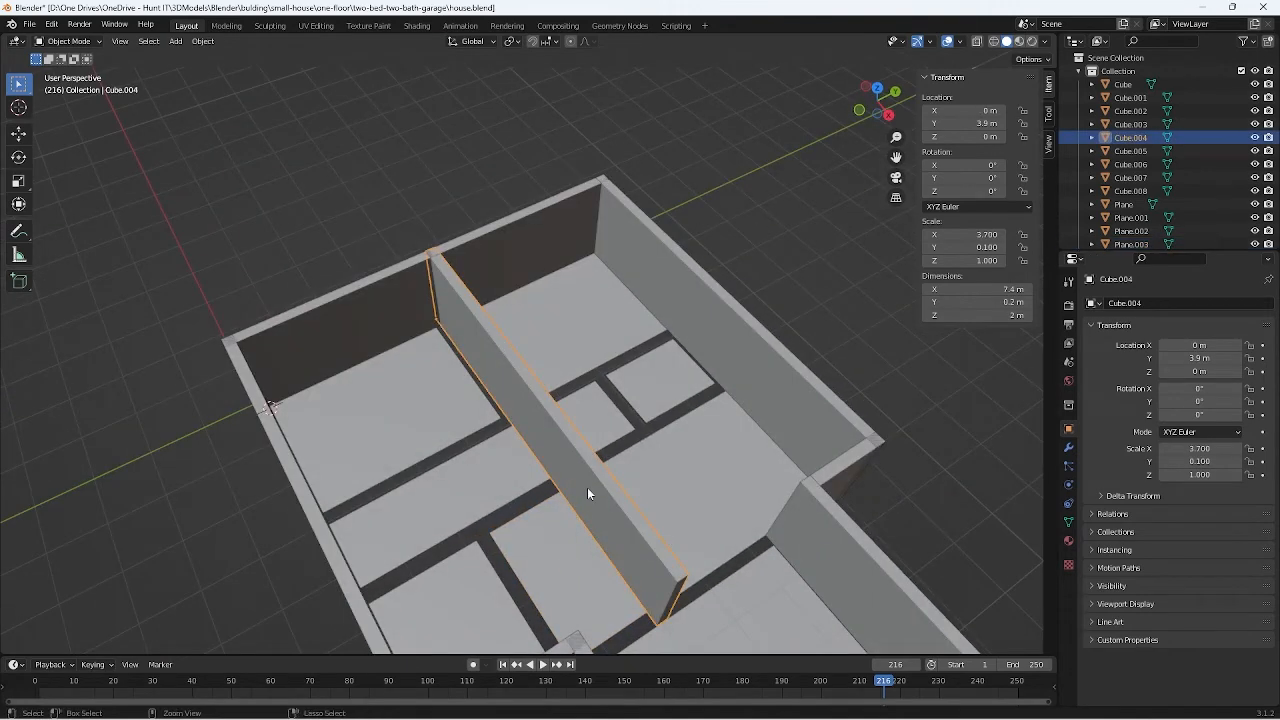
key(ctrl+c)
key(ctrl+v)
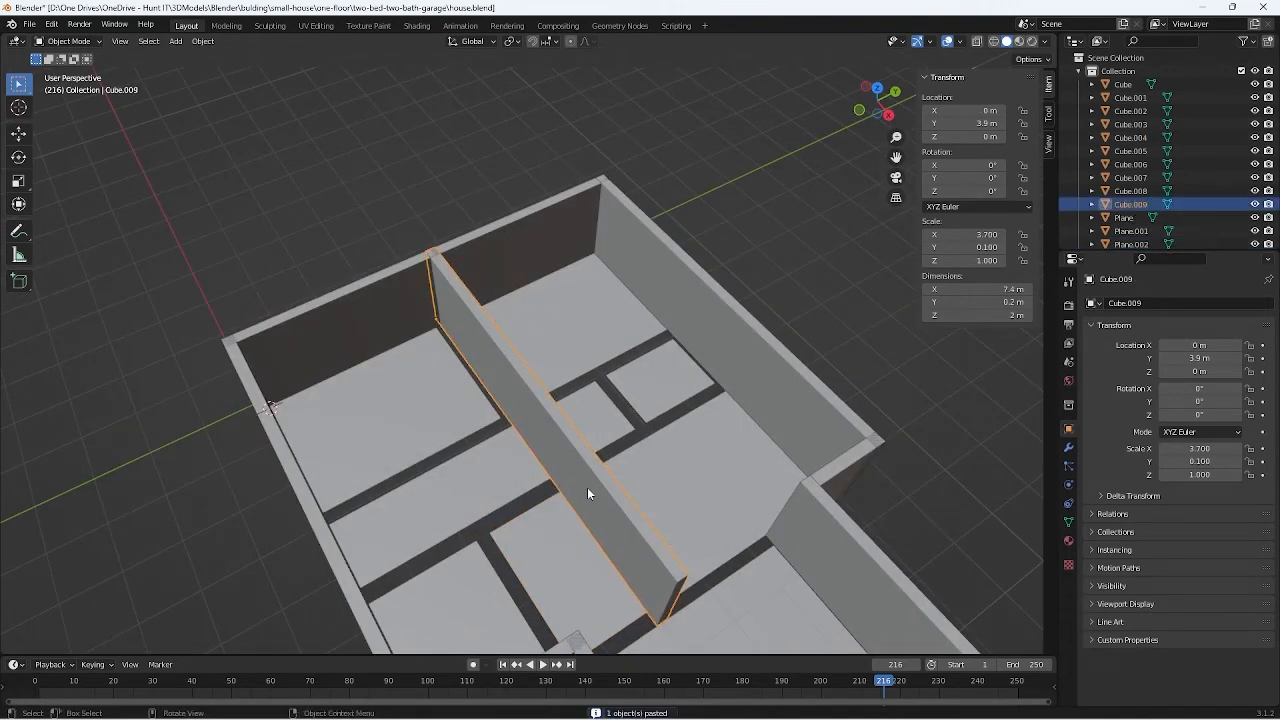
key(g)
key(y)
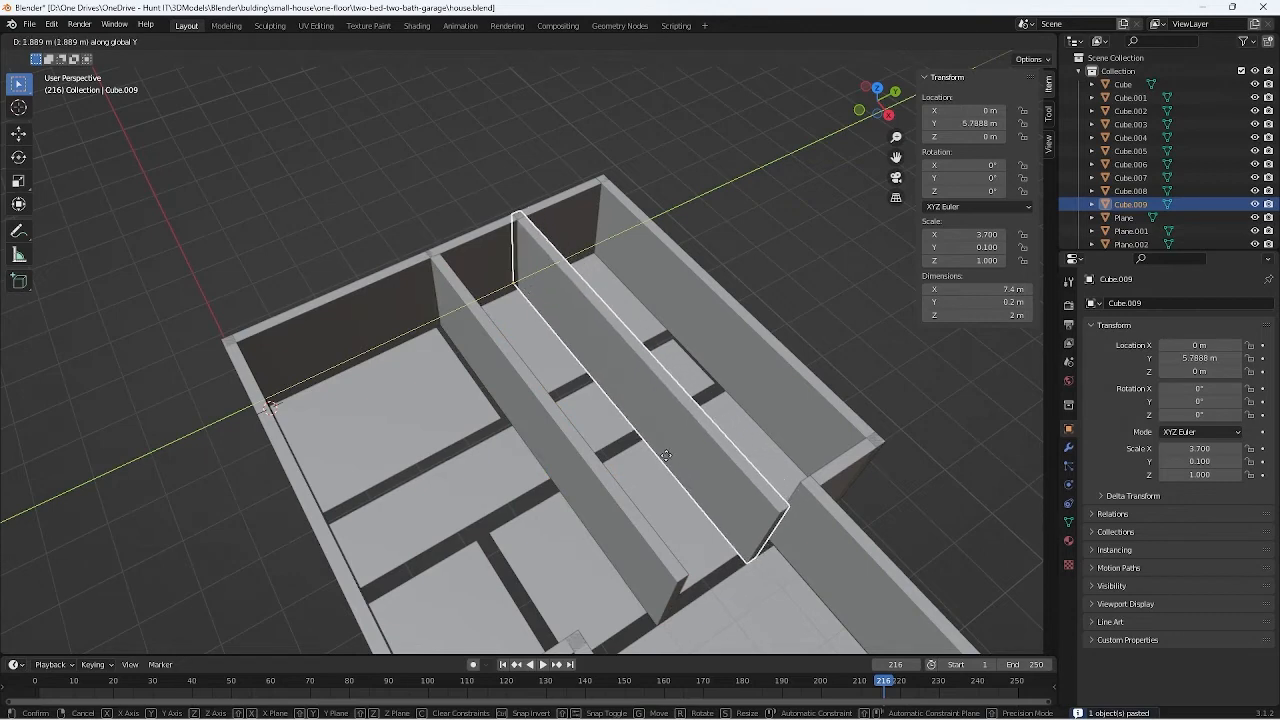
click(666, 455)
double_click(960, 123)
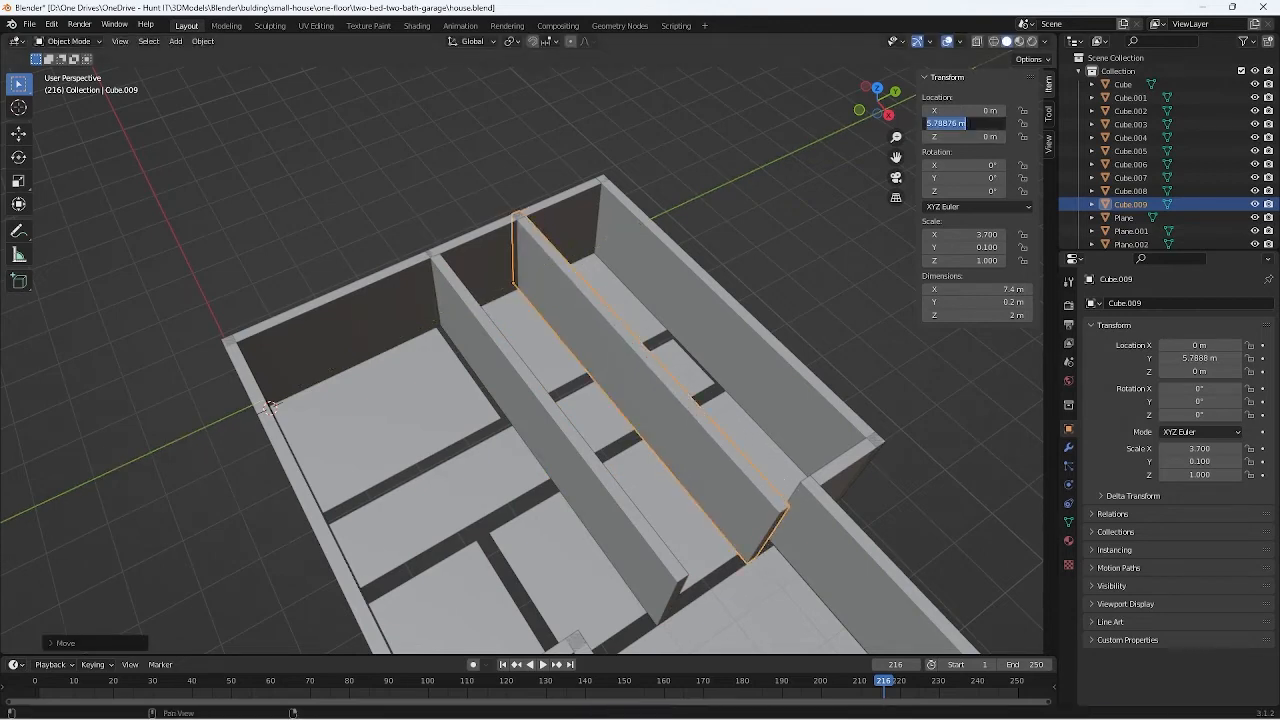
text(5.8)
key(Return)
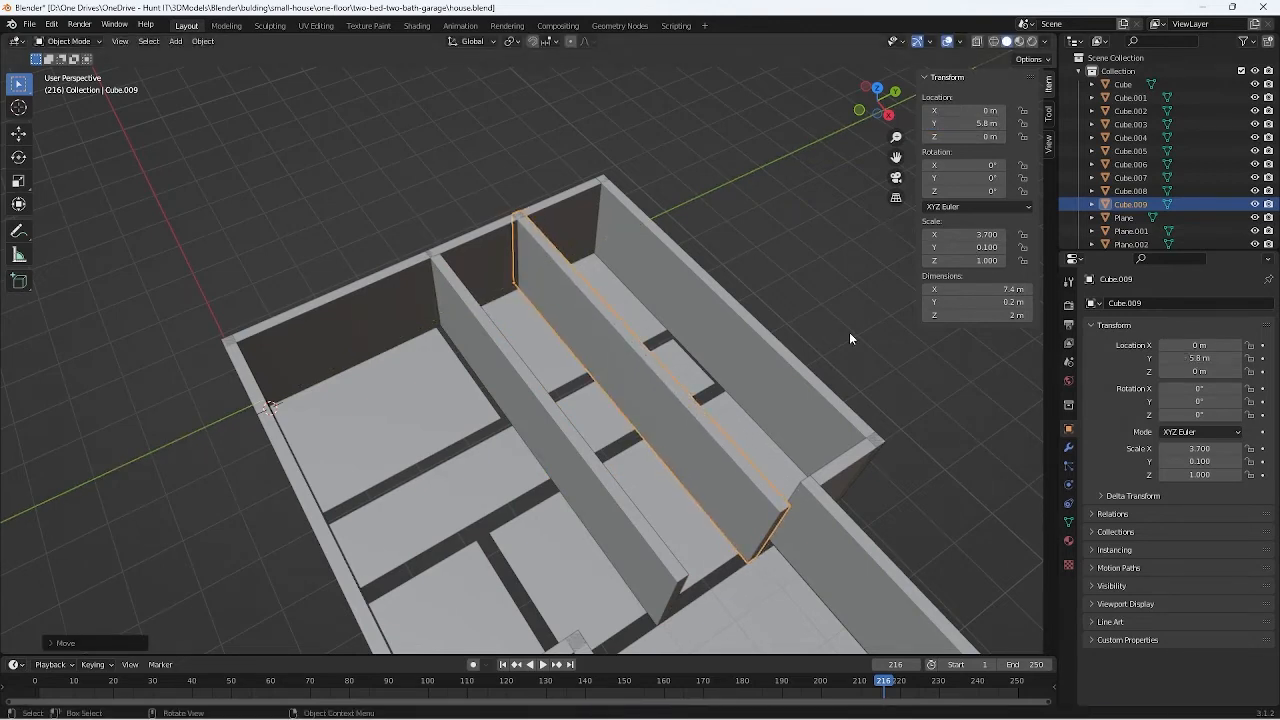
Step: Set the copied dividing wall's X dimension to 2 m
middle_drag(849, 332, 766, 354)
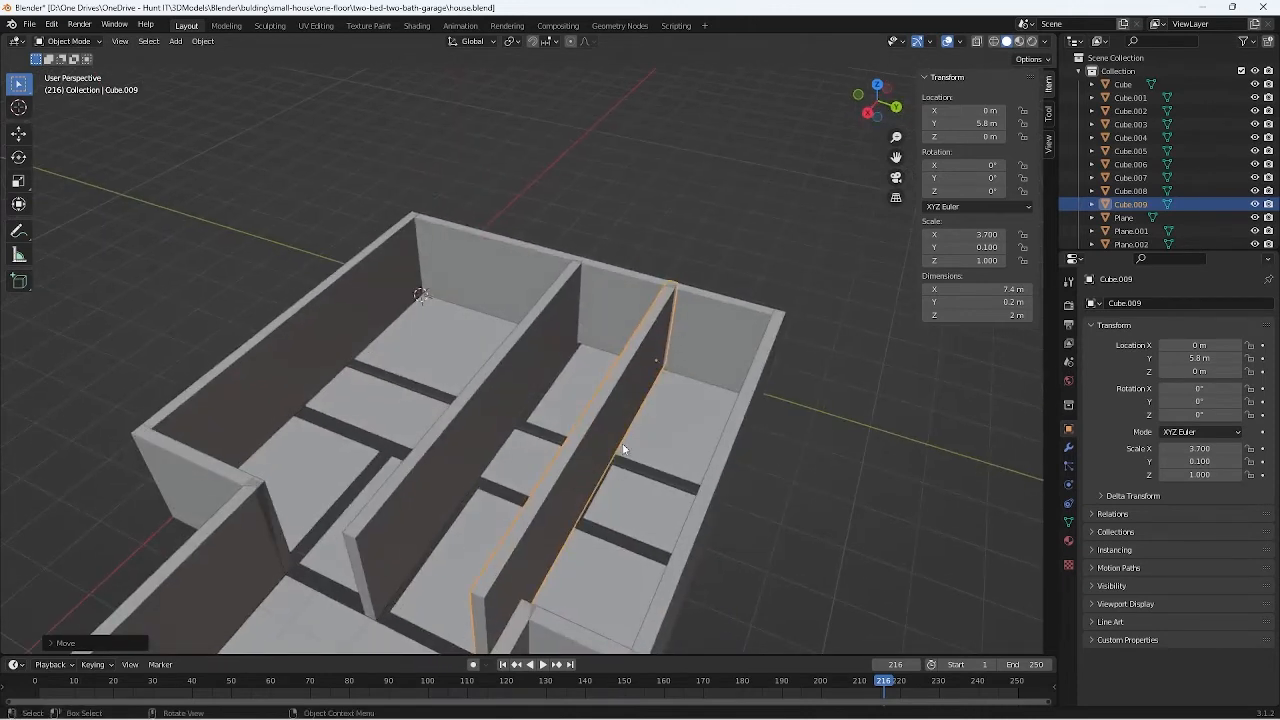
click(998, 289)
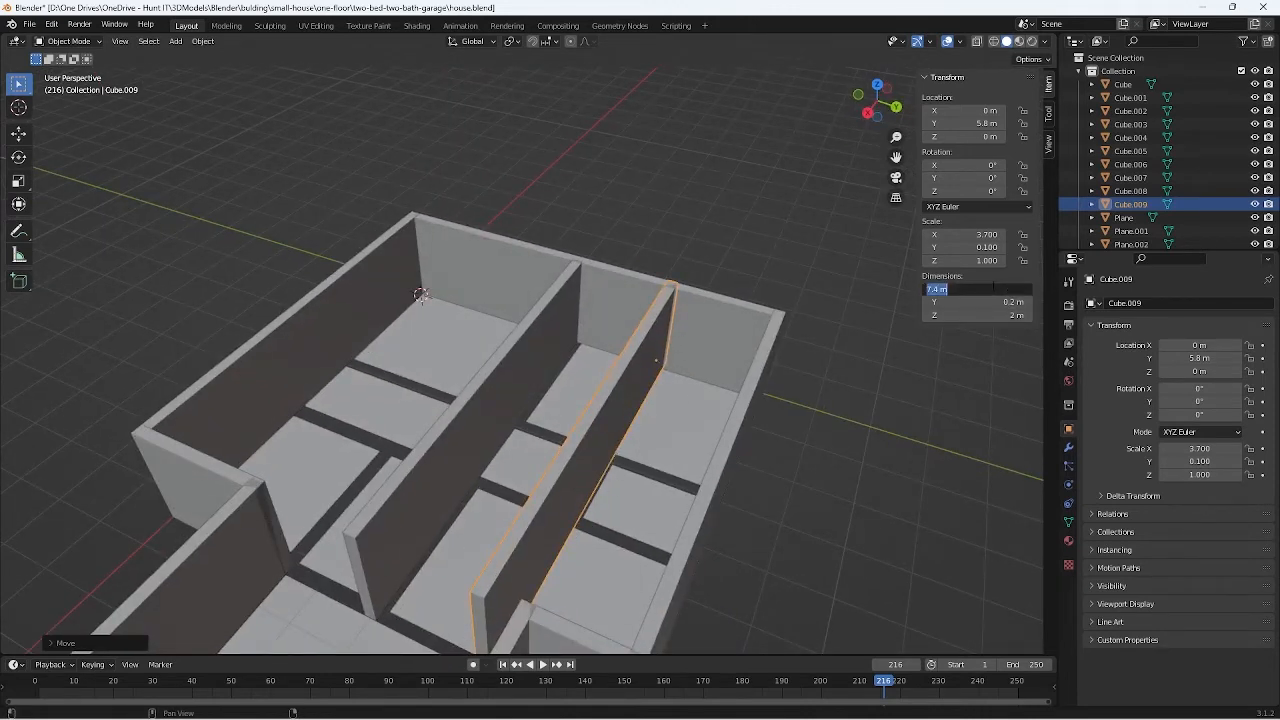
text(2)
key(Return)
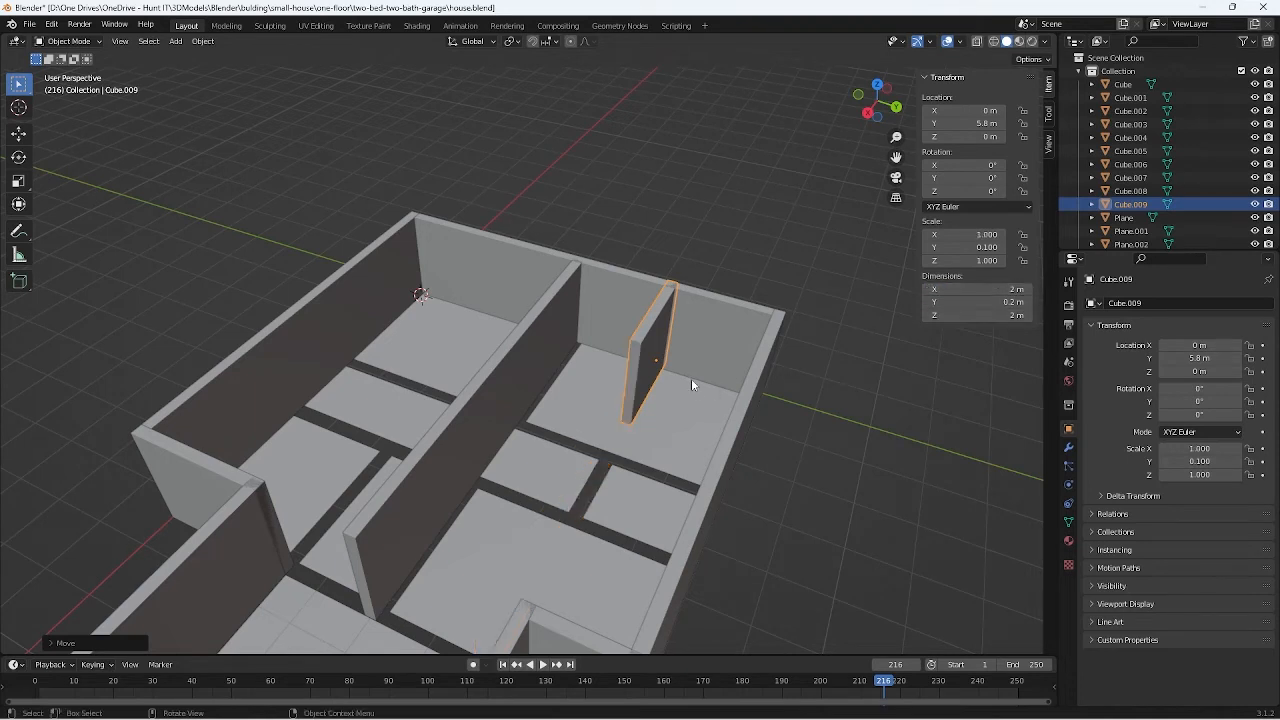
Step: Move the short wall along X to about 2.77 m, between the two small floor planes, and shorten its X dimension to 1.8 m
key(g)
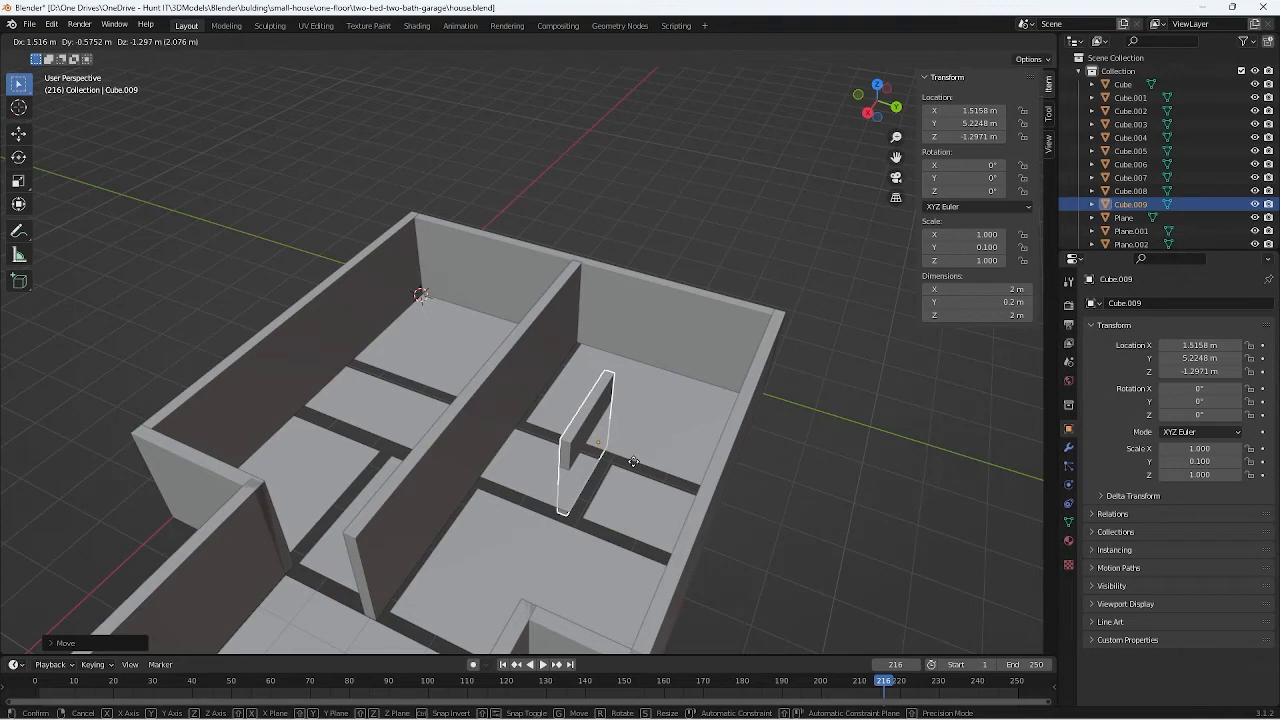
key(x)
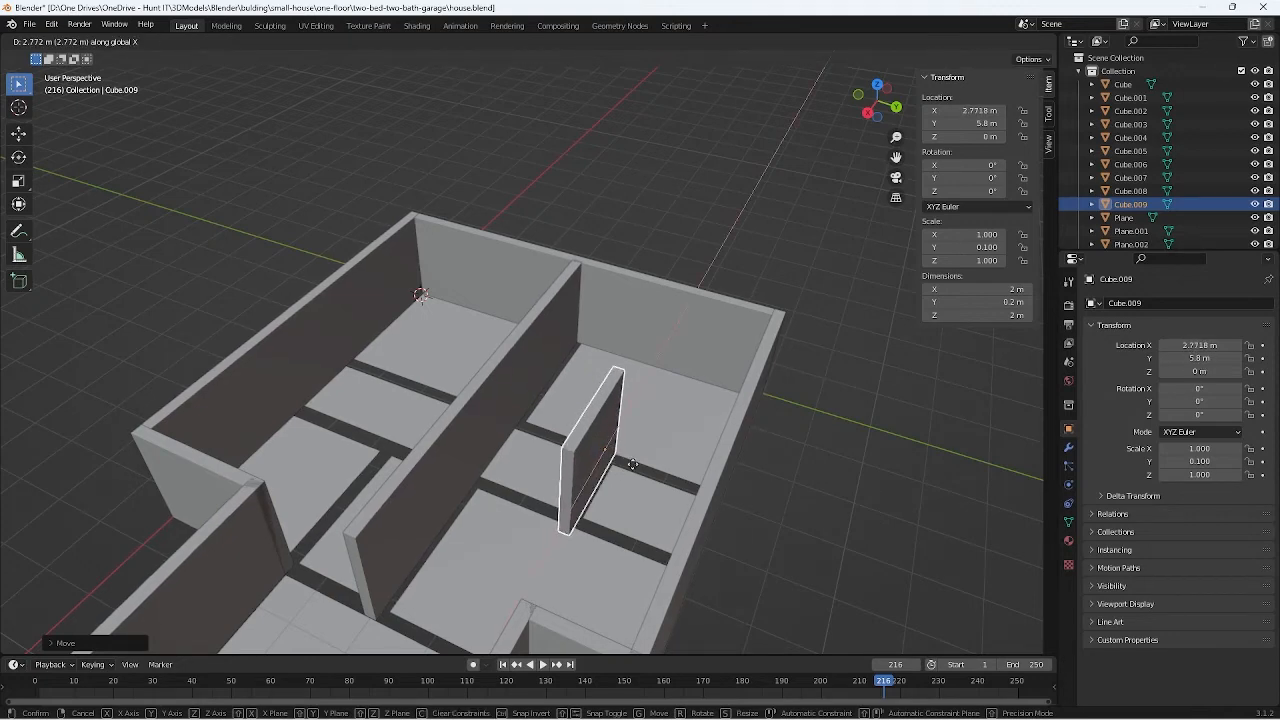
click(629, 464)
middle_drag(629, 464, 790, 498)
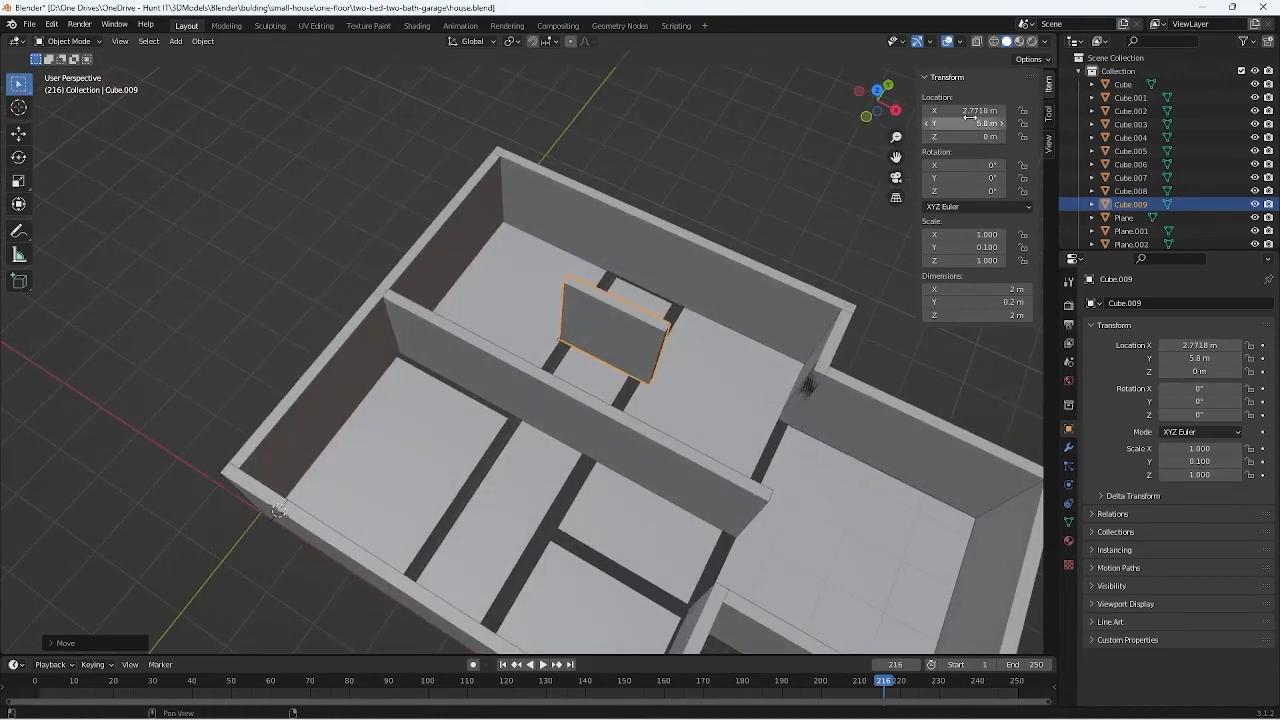
click(929, 289)
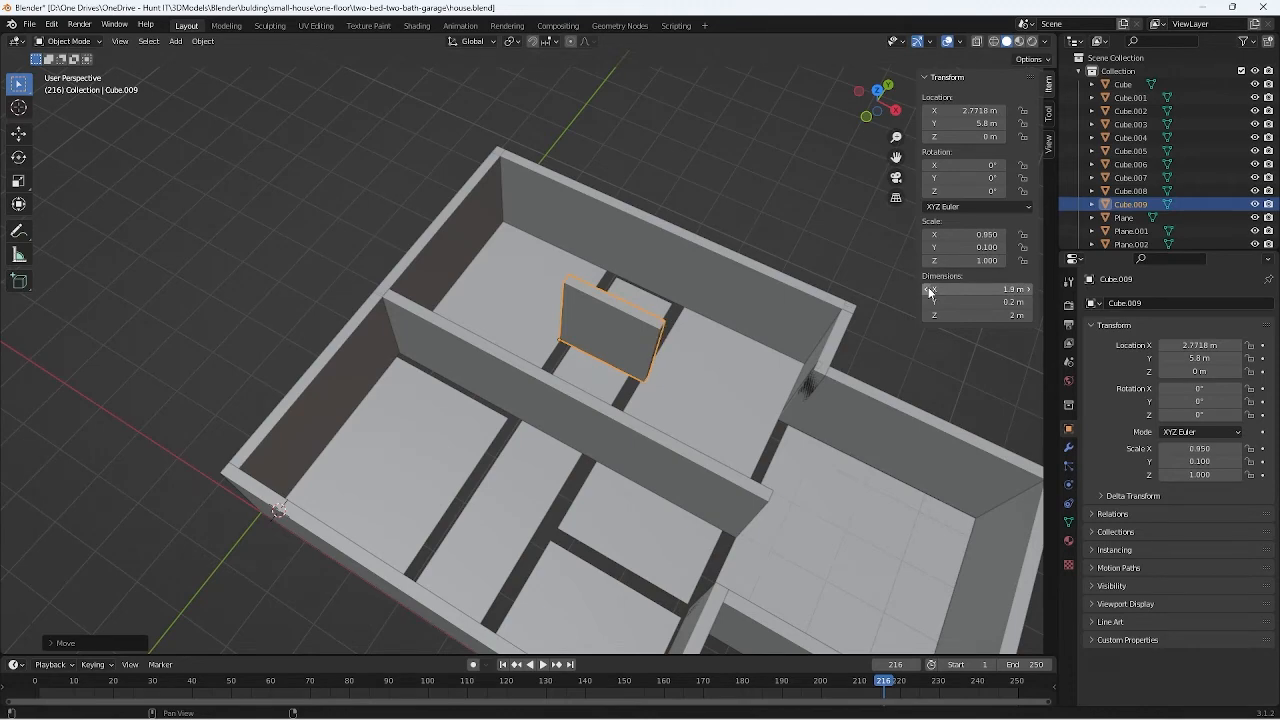
click(929, 289)
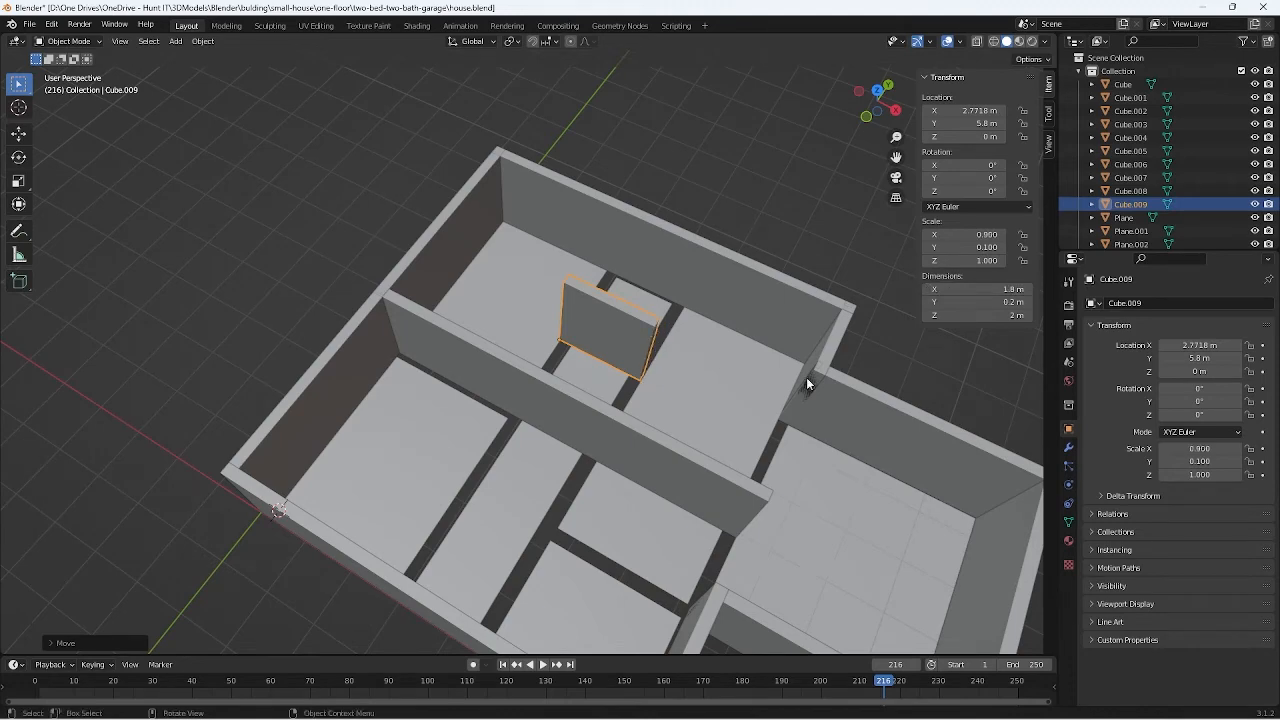
Step: Set the short dividing wall's X location to 2.8 m
scroll(800, 377, up, 3)
middle_drag(792, 369, 778, 424)
click(972, 110)
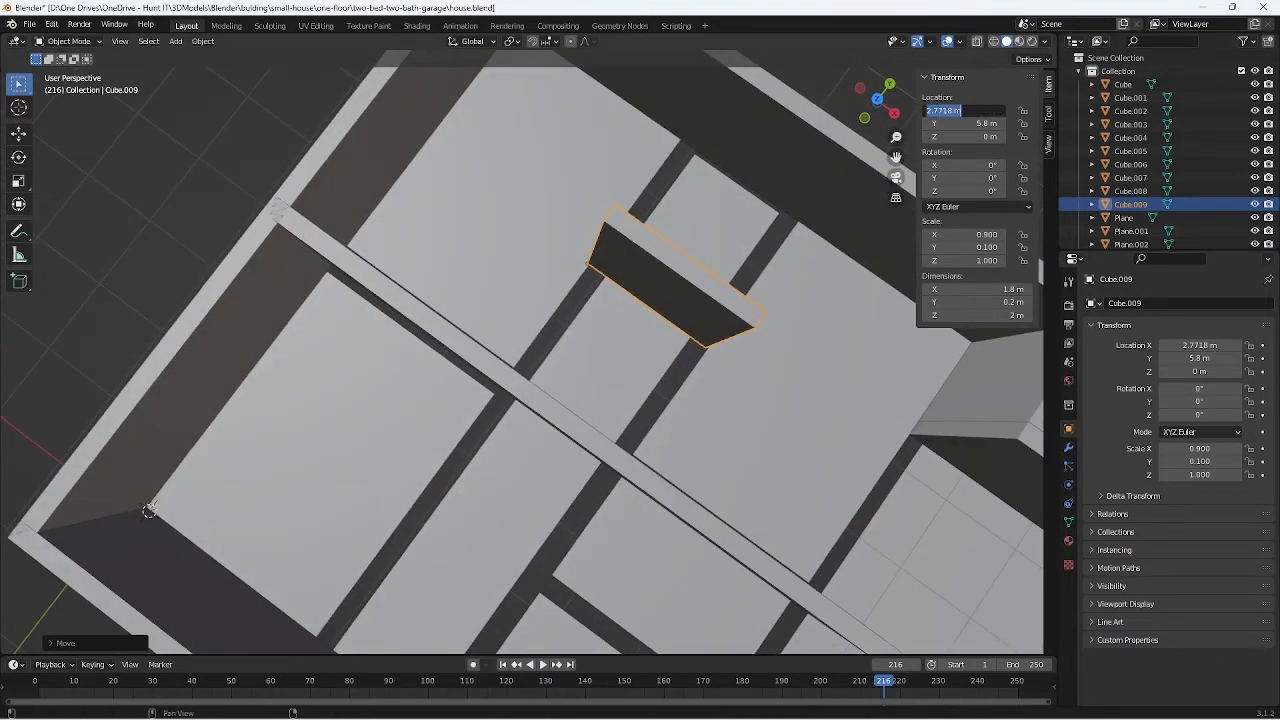
text(2.8)
key(Return)
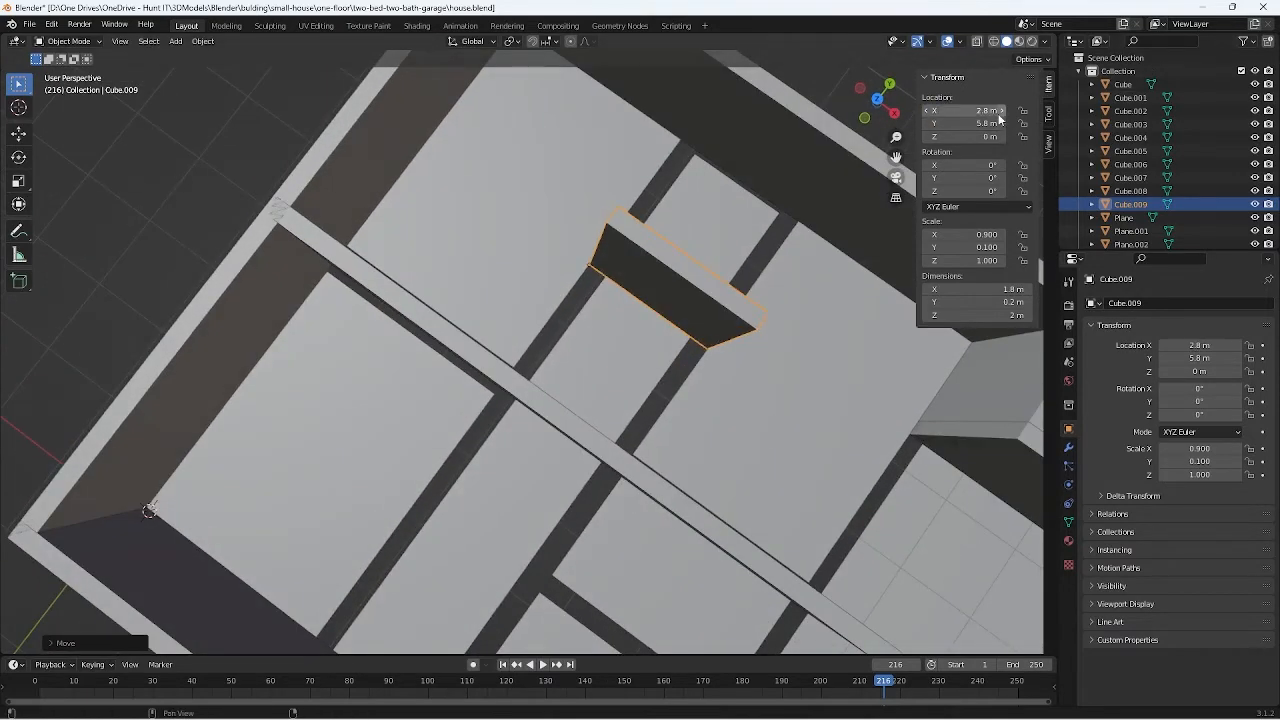
Step: Duplicate the short dividing wall and move the copy to about Y 2.22 m and X 5.24 m, across the long wall between the two adjacent floor planes
middle_drag(760, 230, 662, 424)
scroll(776, 401, down, 2)
scroll(776, 401, up, 1)
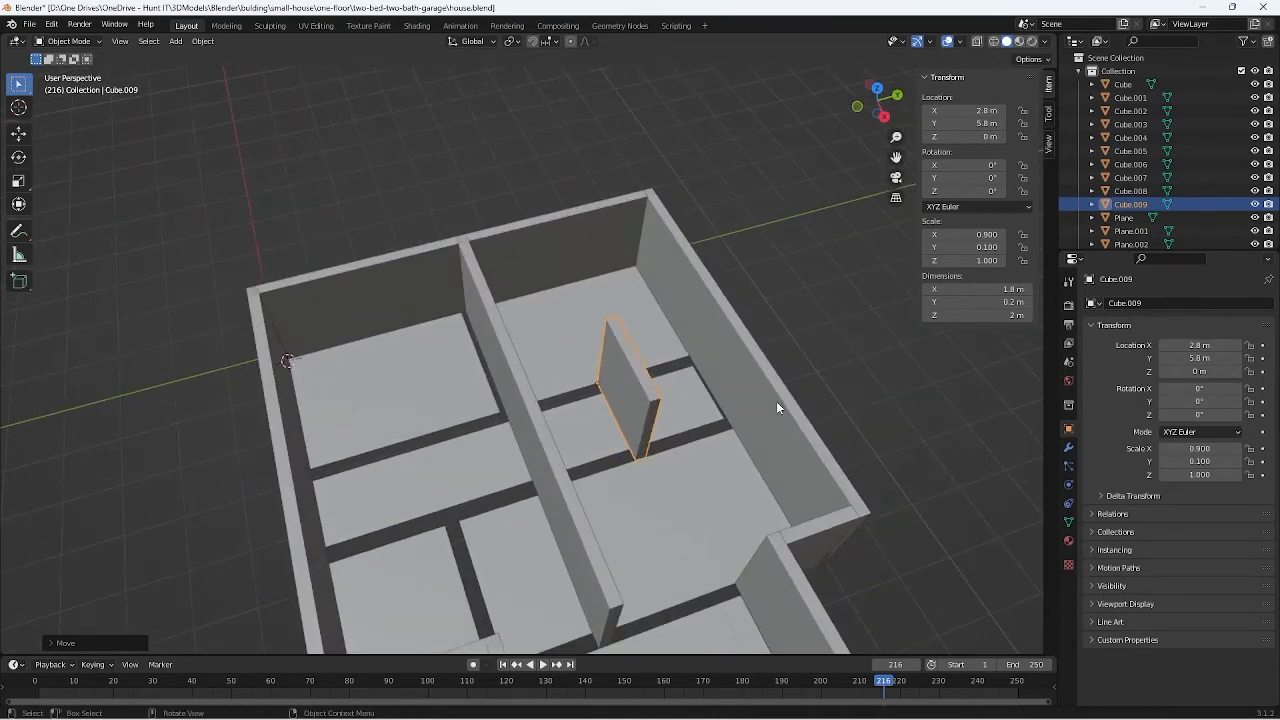
key(ctrl+c)
click(652, 422)
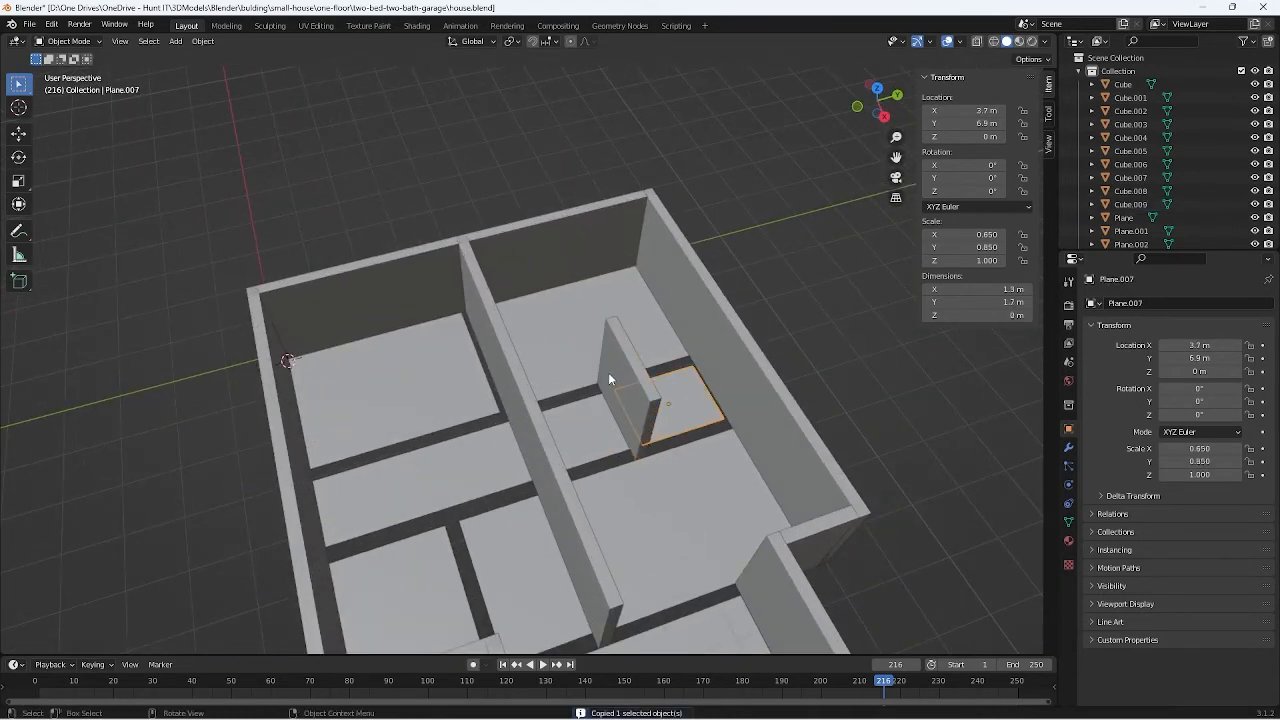
key(ctrl+v)
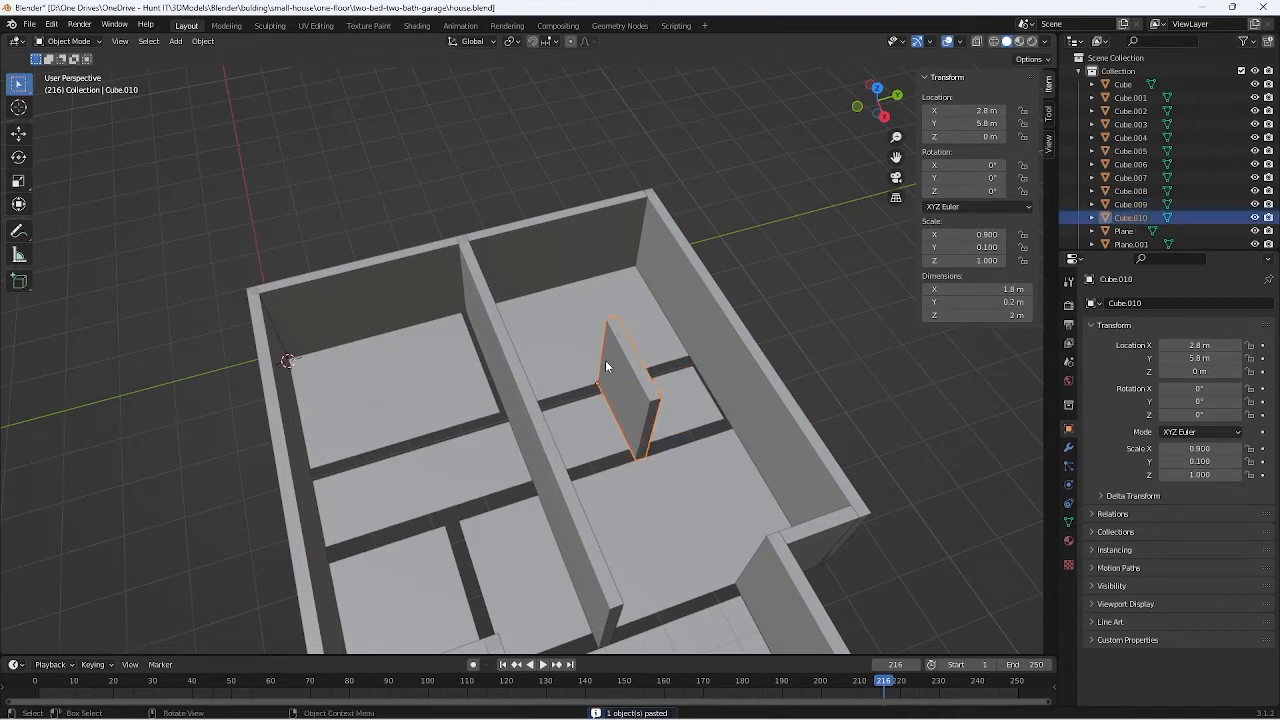
key(g)
key(y)
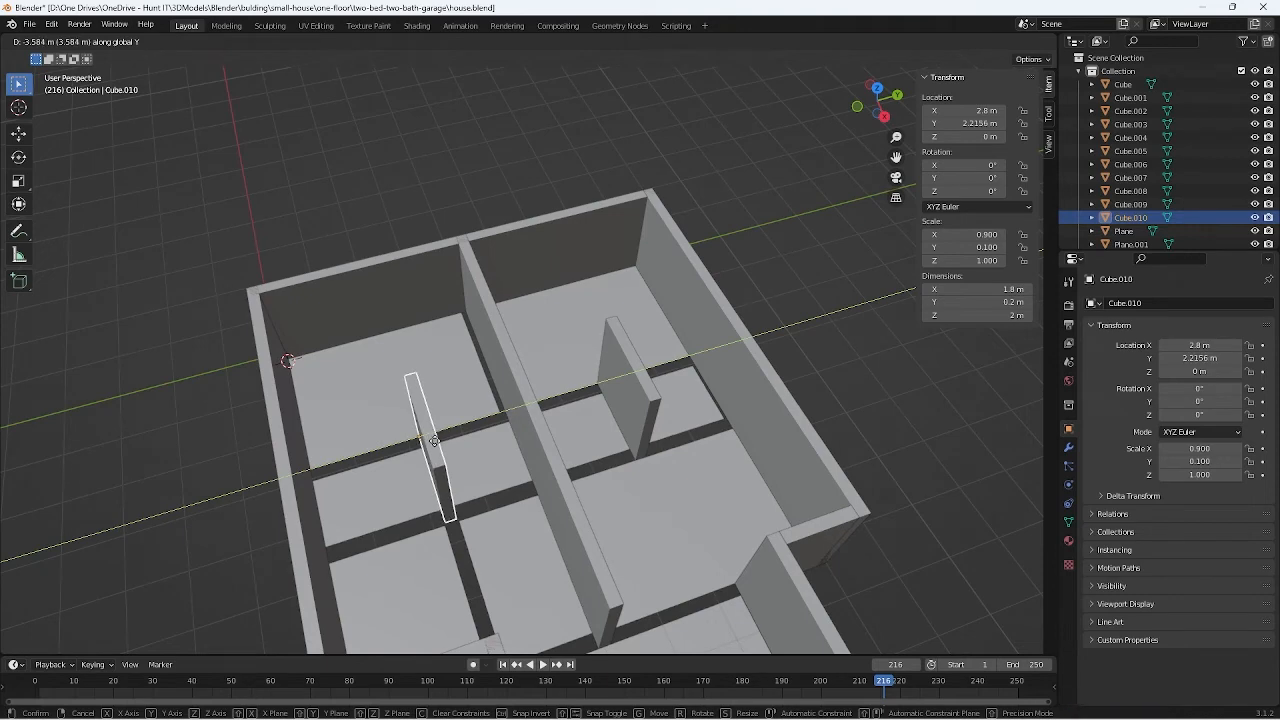
click(434, 440)
key(g)
key(x)
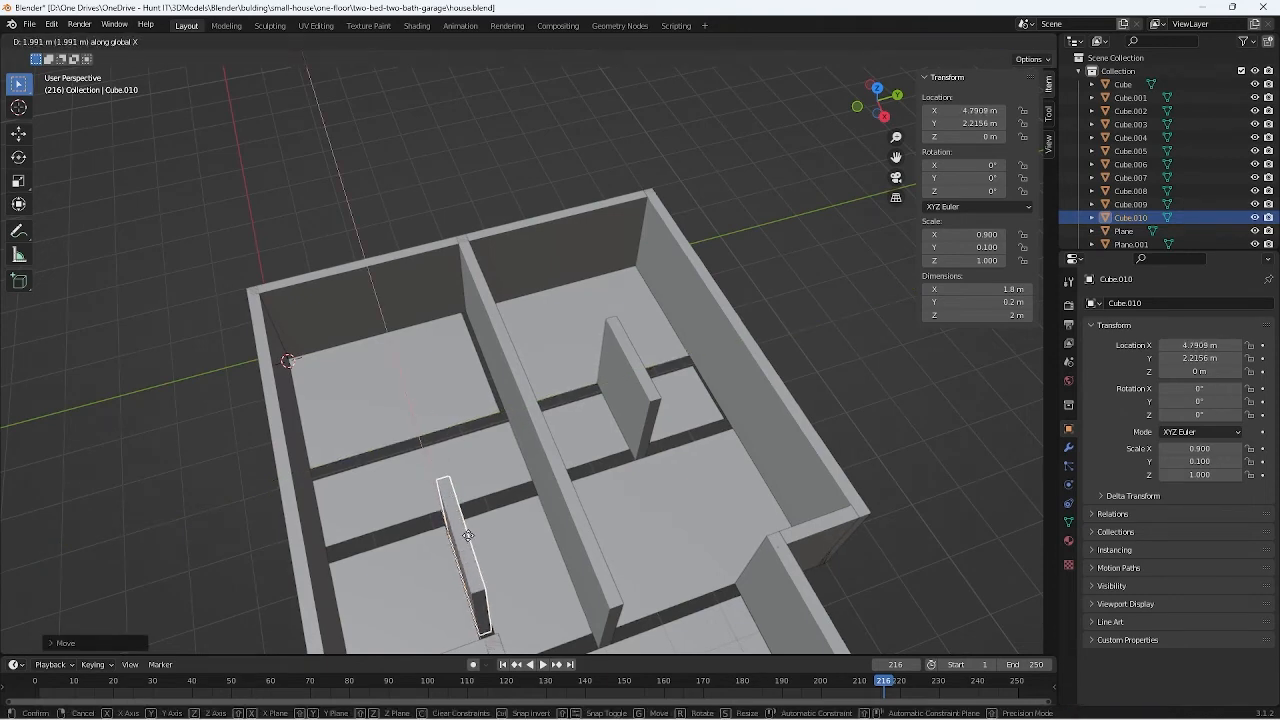
click(473, 559)
middle_drag(473, 559, 562, 556)
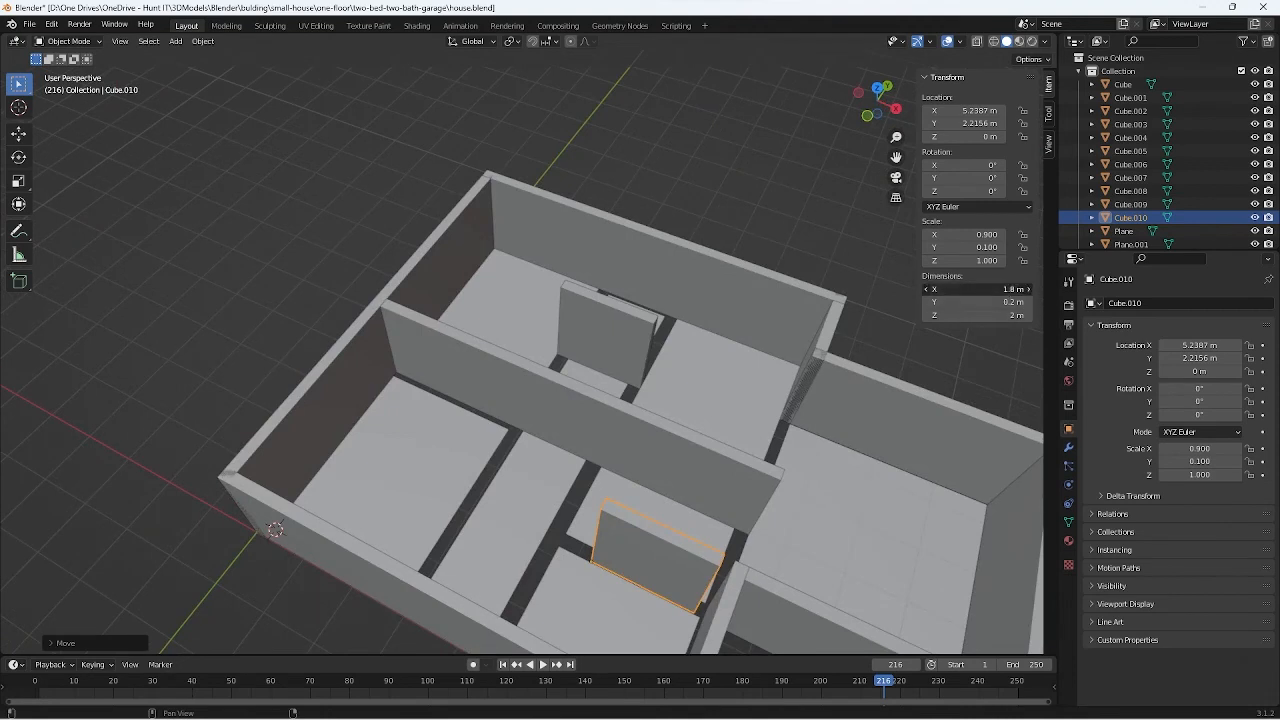
Step: Set the new wall's X dimension to 2.6 m and slide it along X to about 4.65 m, after checking the adjacent floor's dimensions
click(643, 606)
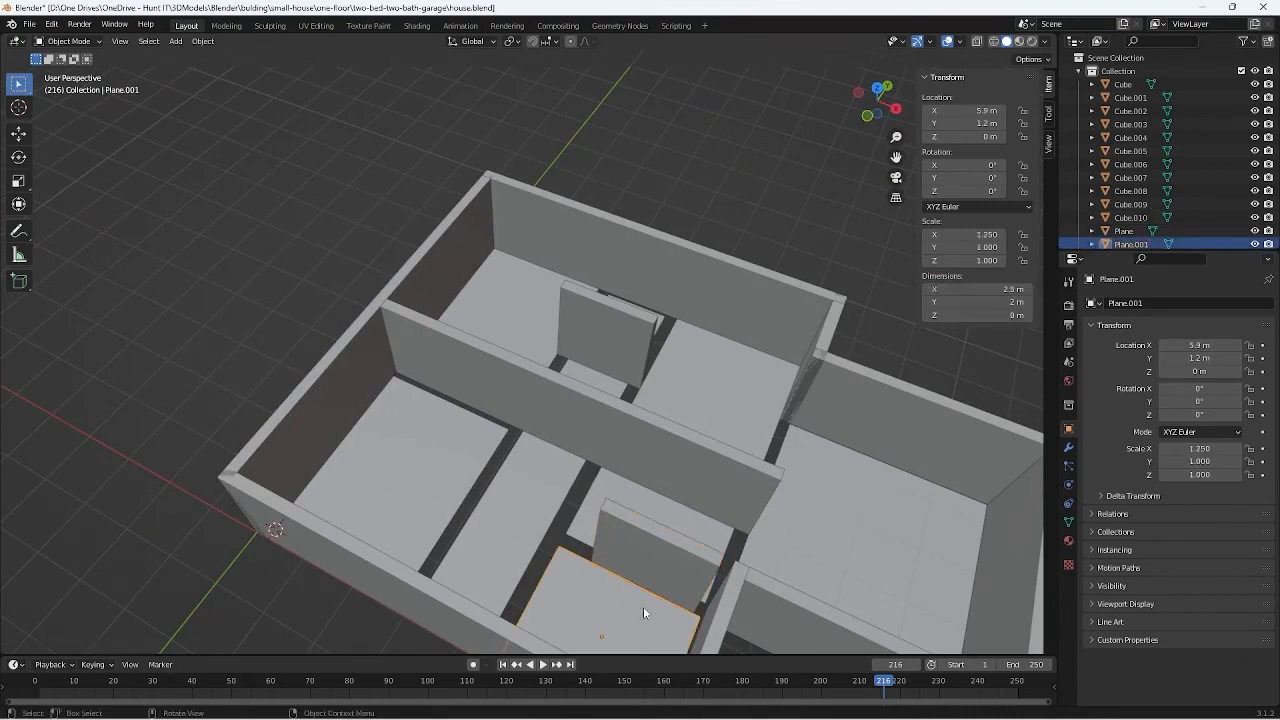
click(670, 538)
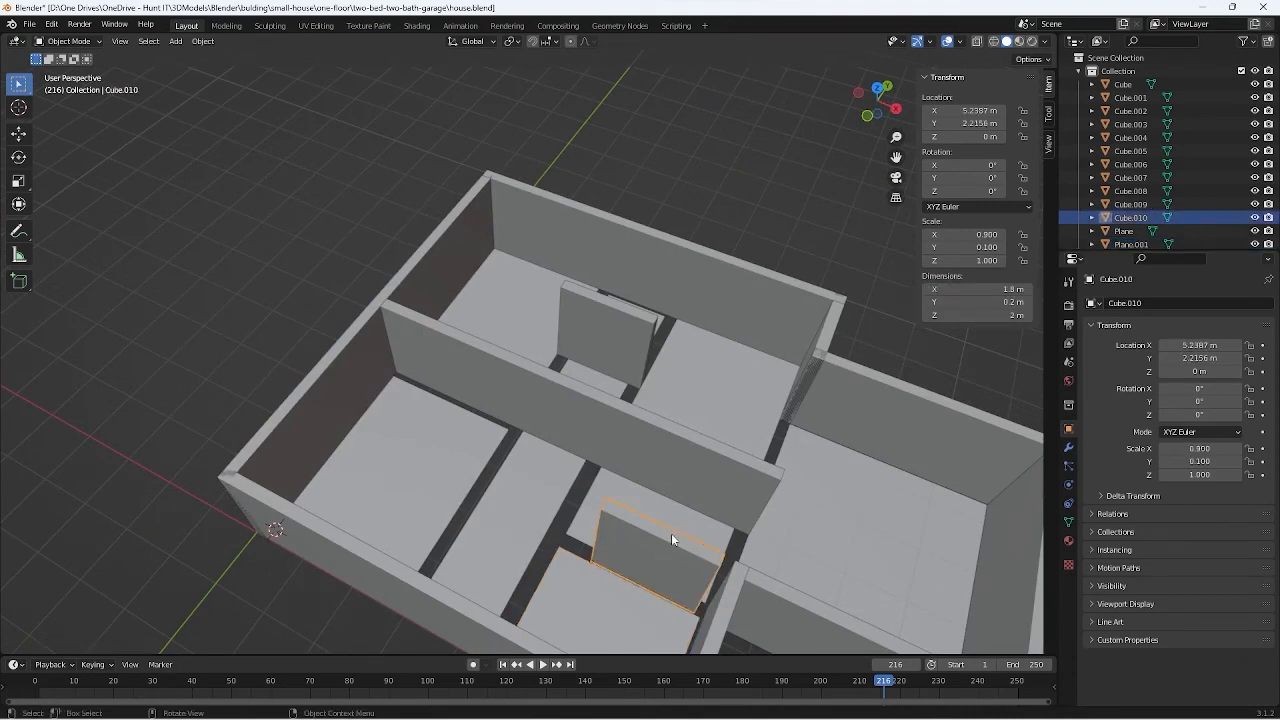
click(987, 290)
text(2)
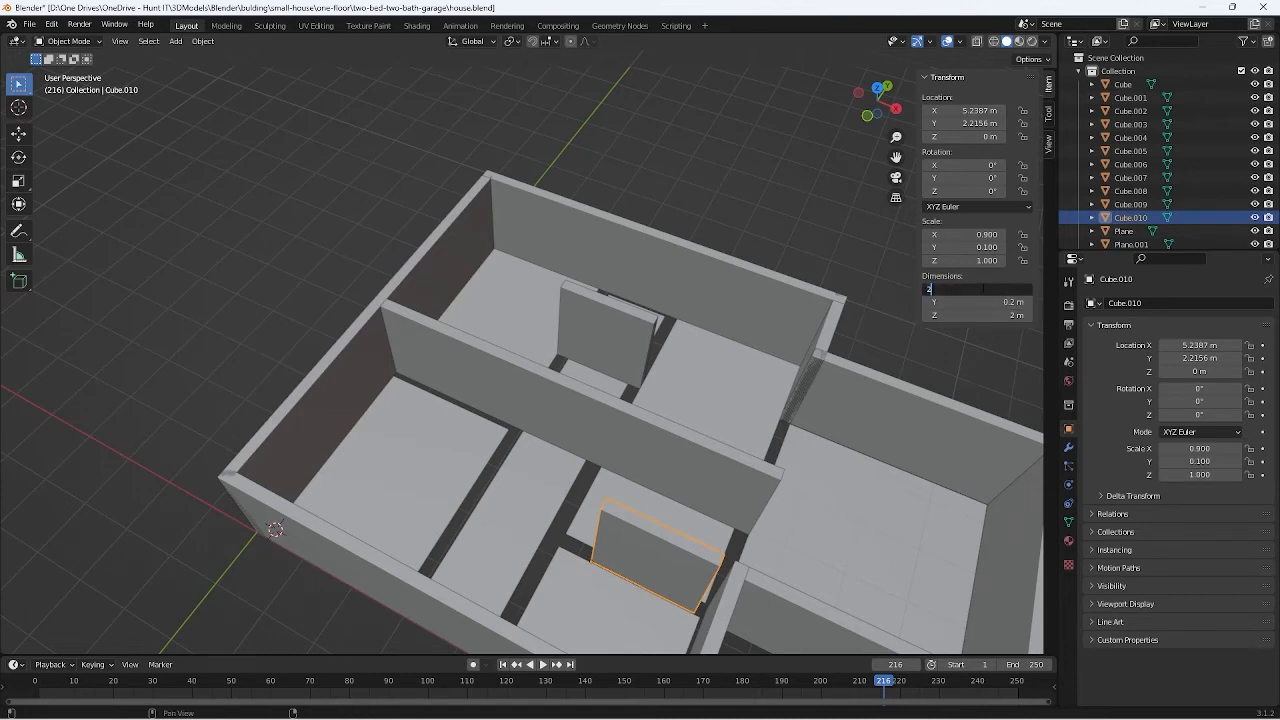
text(.6)
key(Return)
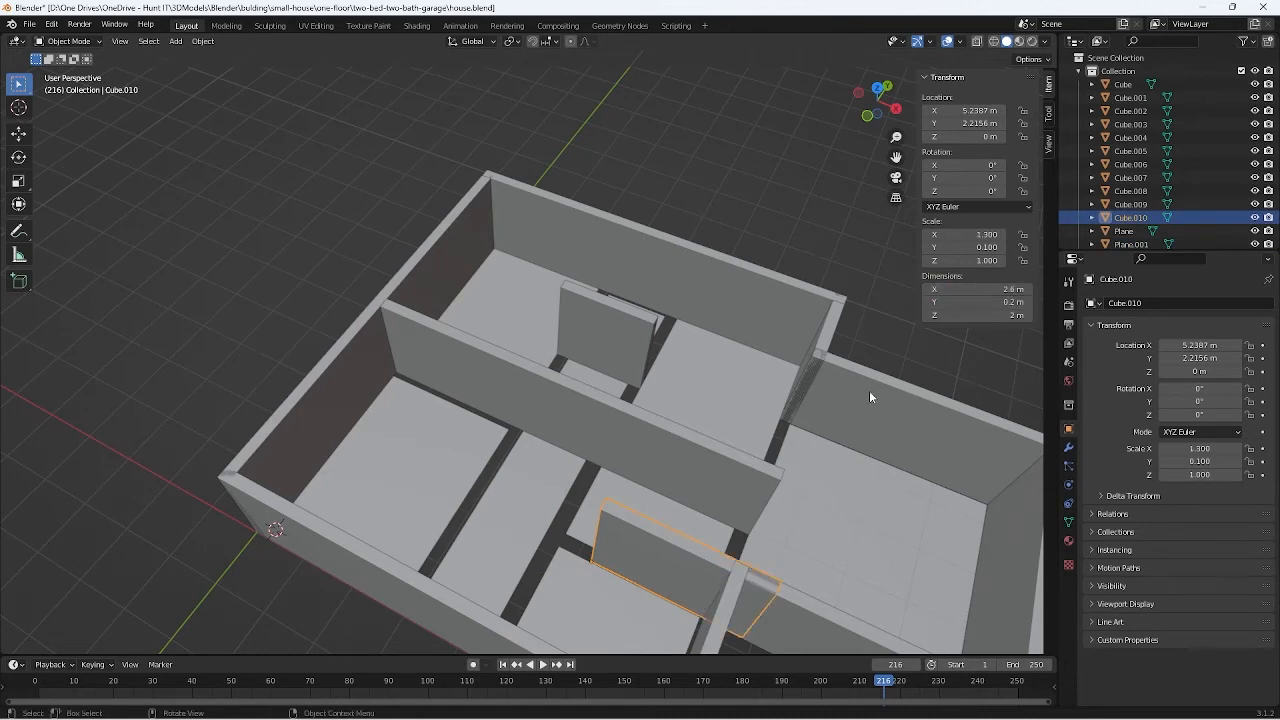
key(g)
key(x)
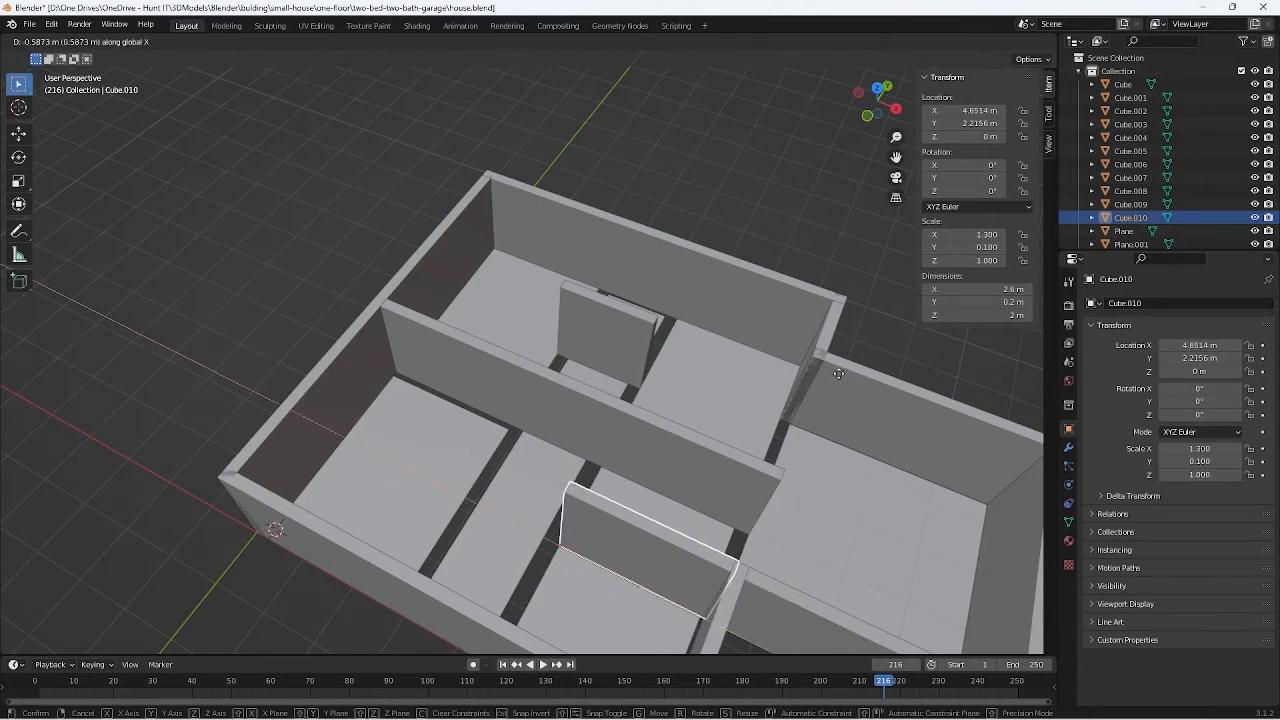
click(838, 374)
middle_drag(867, 409, 750, 378)
scroll(533, 475, up, 3)
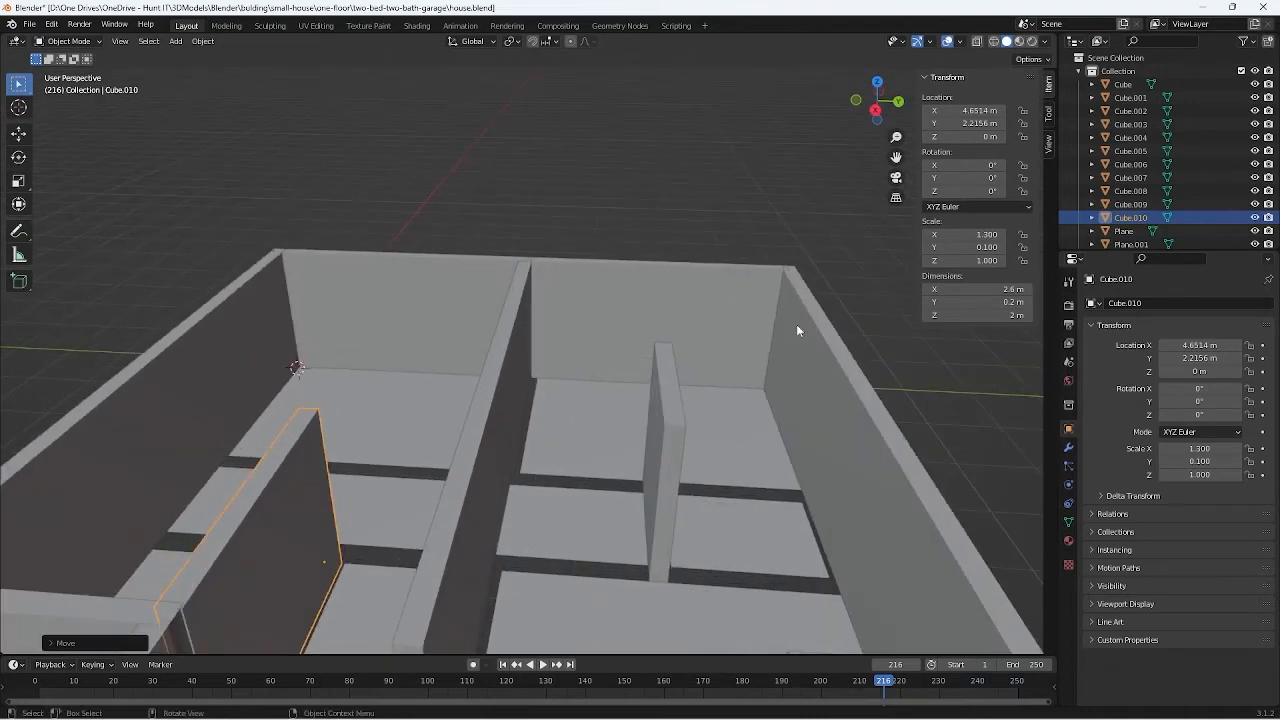
Step: Check the outer side wall's location, and set the 2.6 m dividing wall's Y location to 2.2 m
click(668, 161)
click(243, 540)
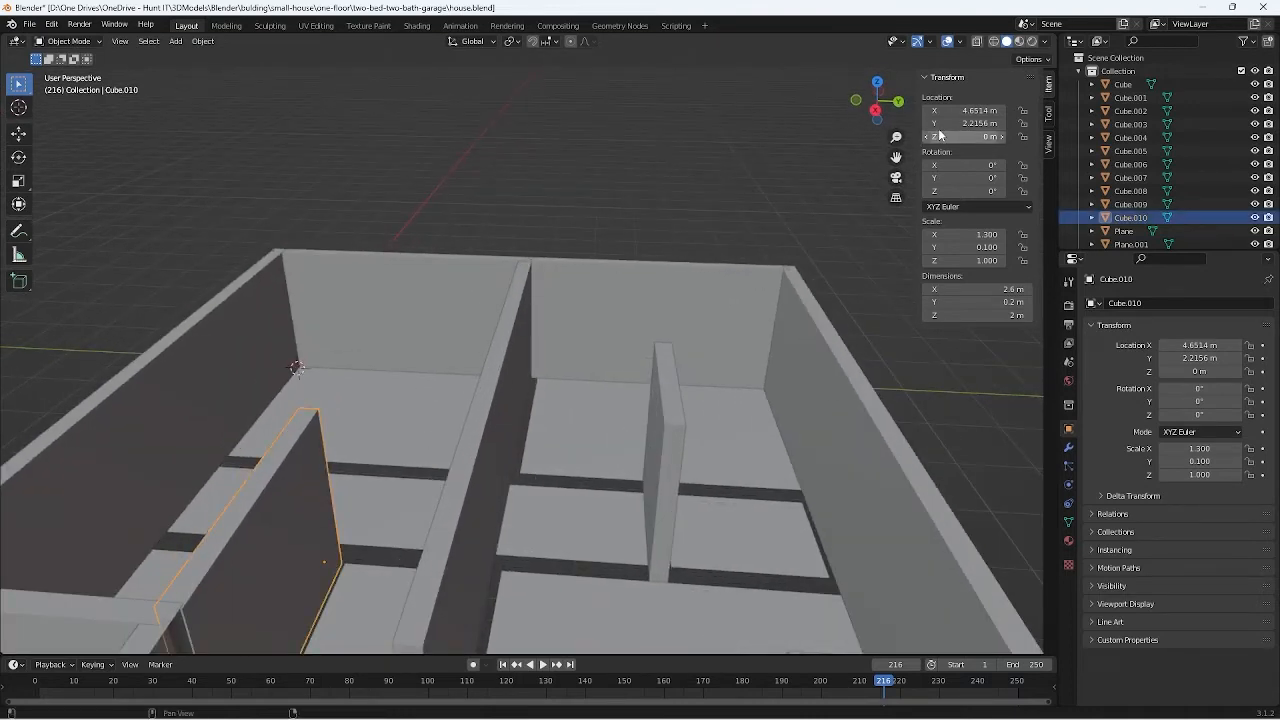
click(289, 259)
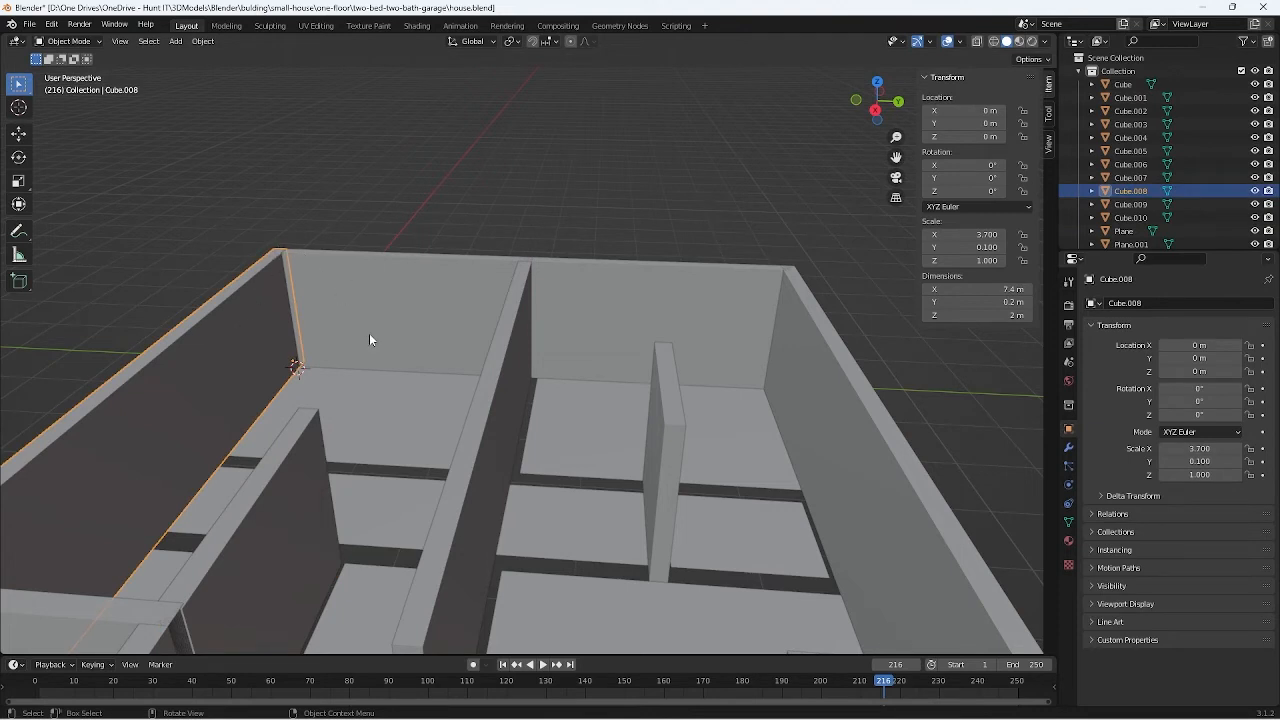
click(256, 554)
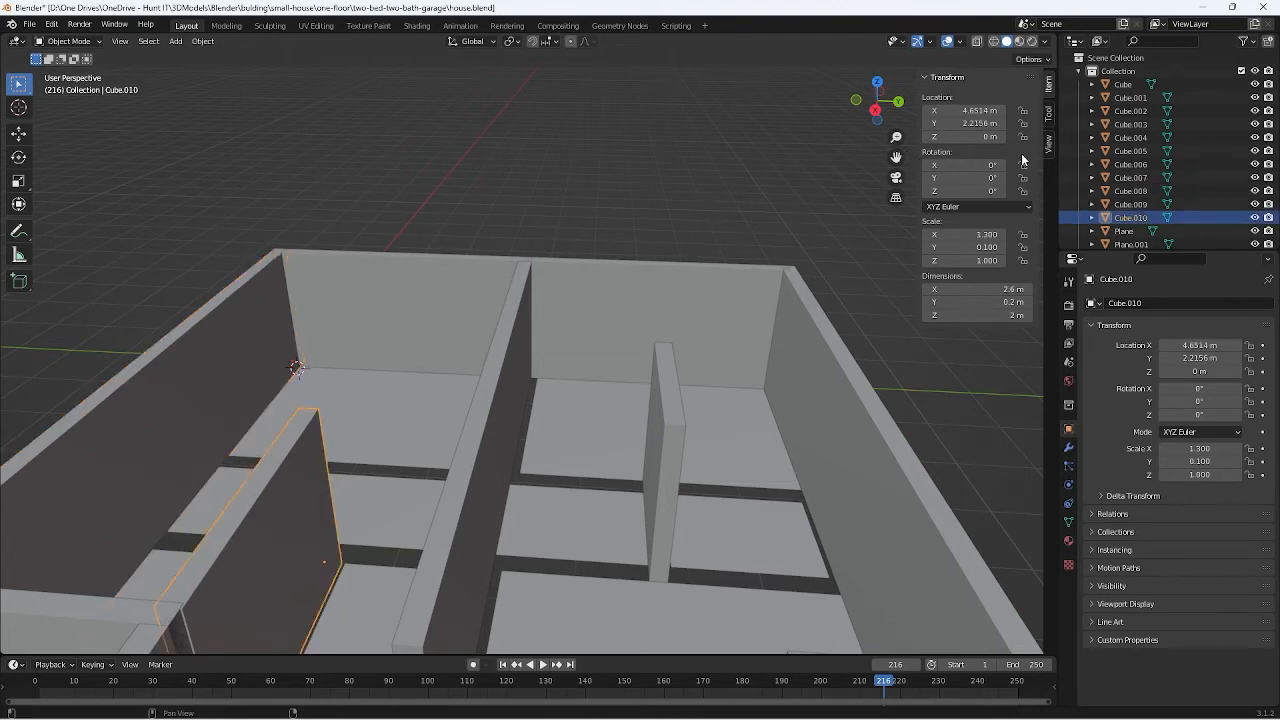
click(965, 123)
text(2)
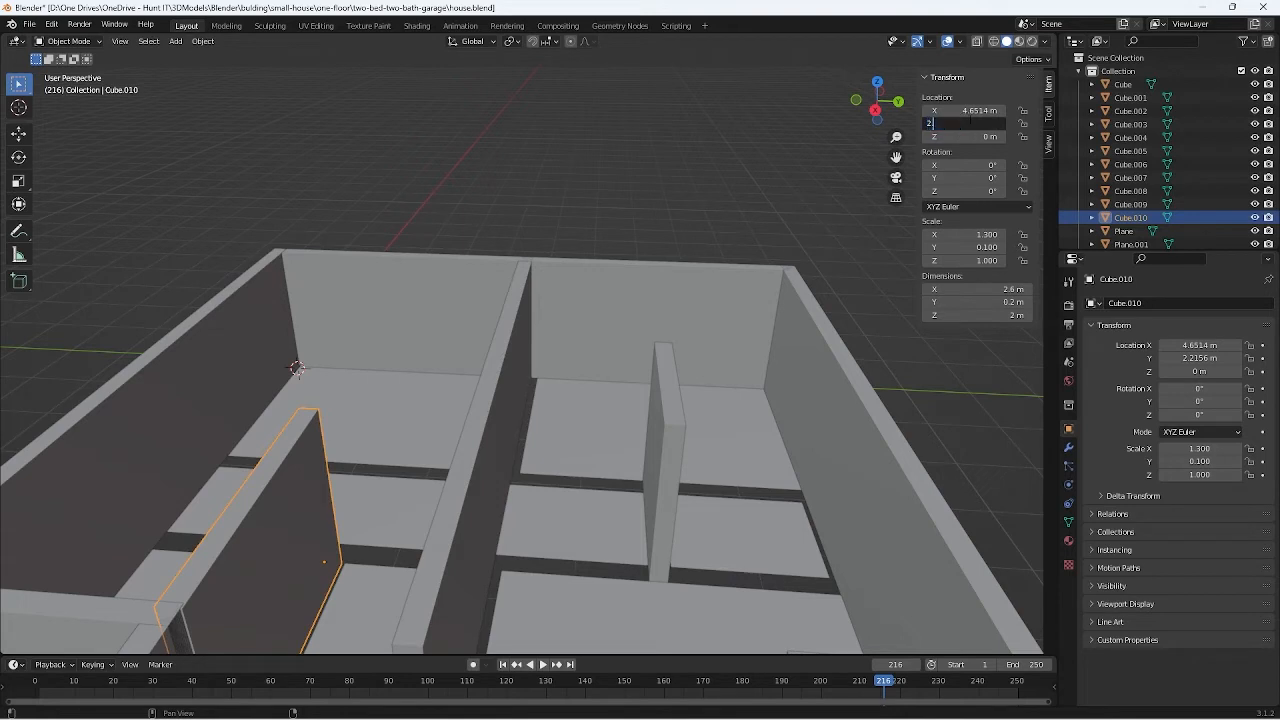
text(.2)
key(Return)
Step: Set the 2.6 m dividing wall's X location to 4.6 m and deselect it
click(970, 110)
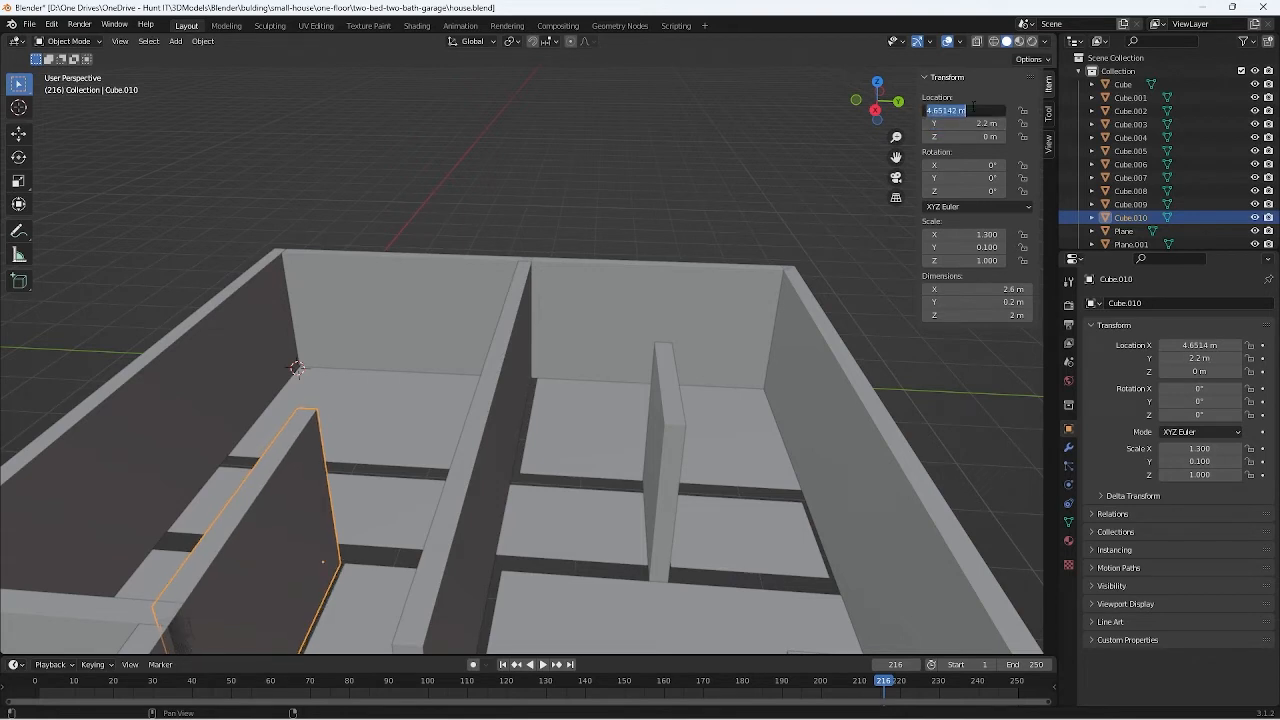
text(4.6)
key(Return)
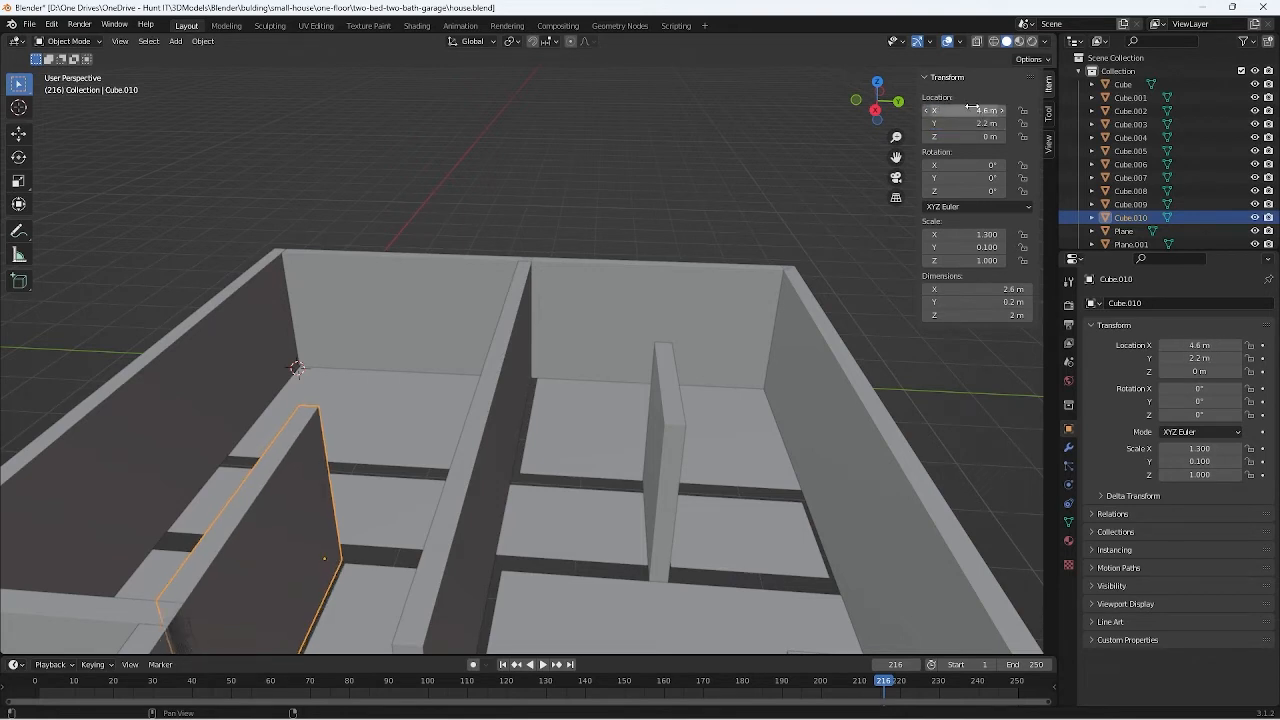
middle_drag(588, 359, 727, 576)
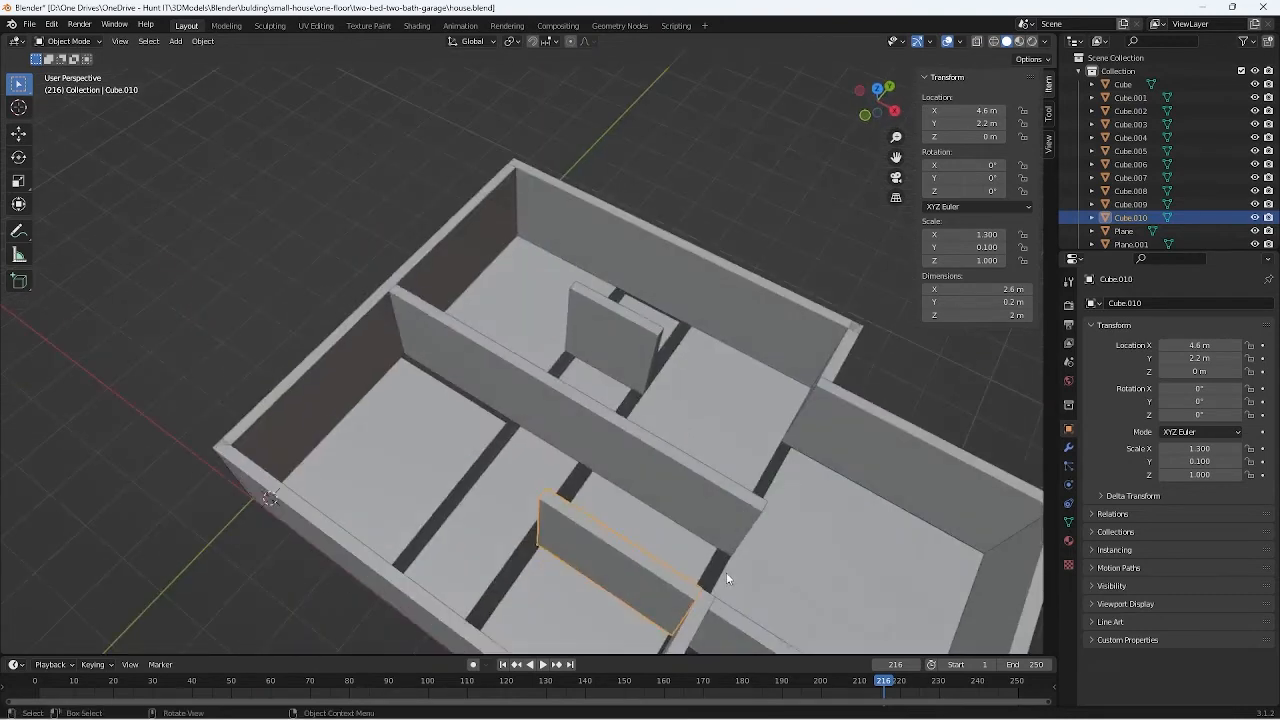
click(702, 215)
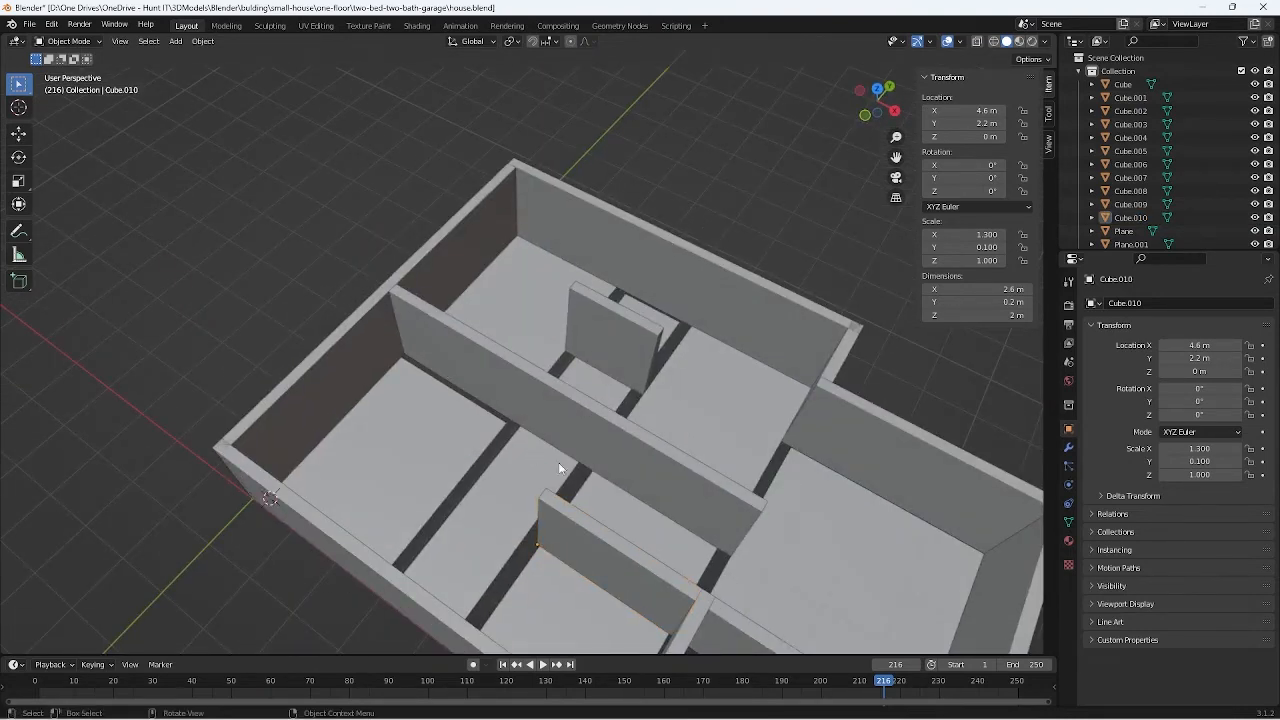
Step: Duplicate the small corner room's 2.4 m outer end wall and slide the copy along X to about 4.62 m, at the room's open side
middle_drag(558, 462, 730, 358)
click(553, 326)
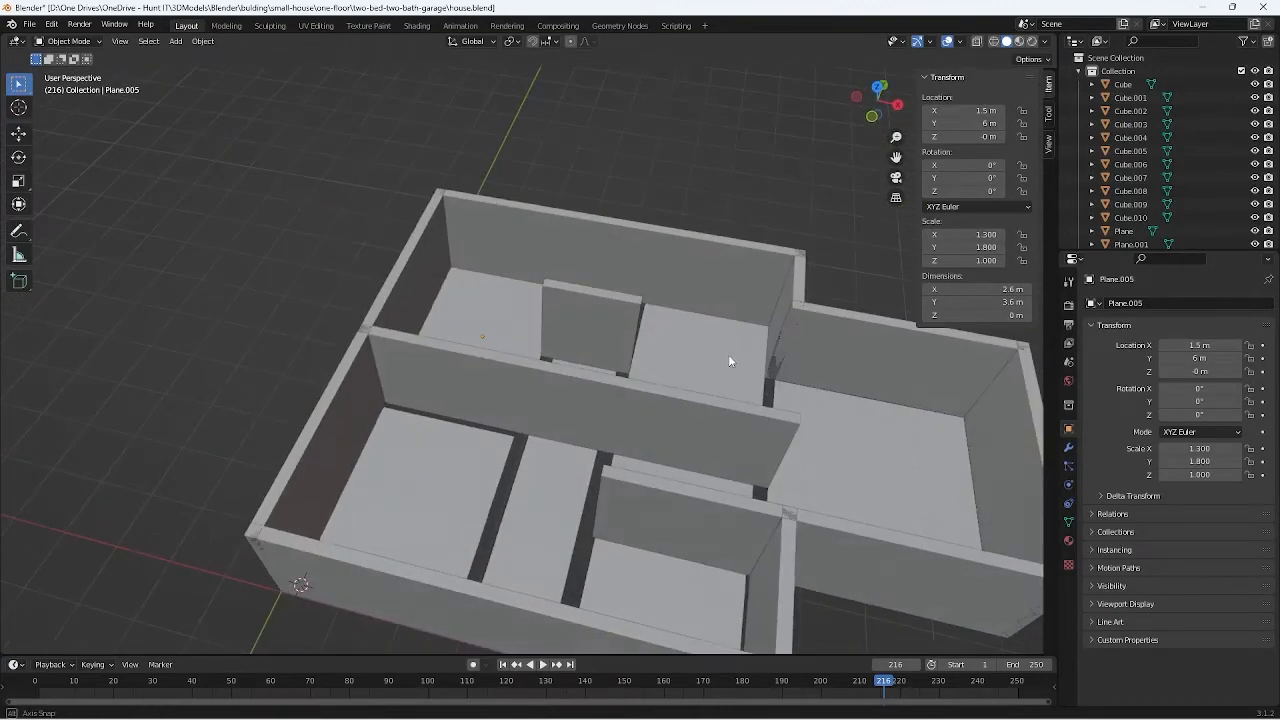
scroll(663, 481, down, 3)
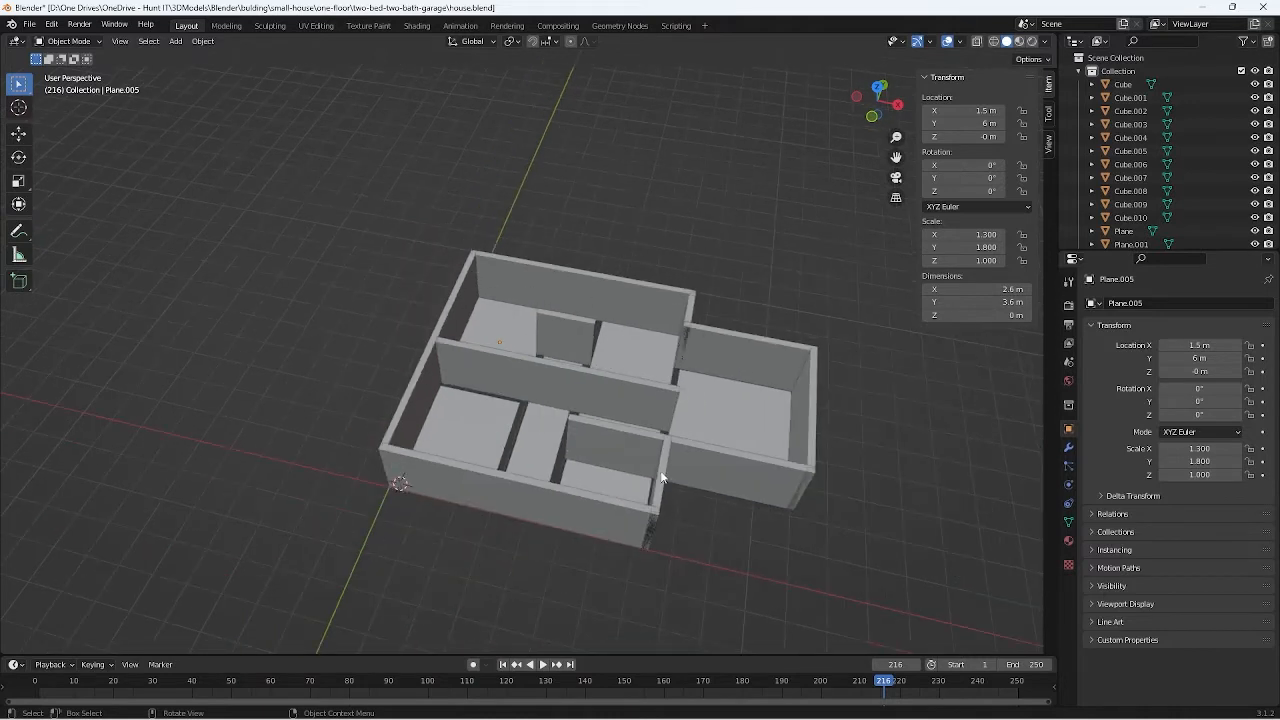
scroll(661, 479, up, 2)
click(737, 548)
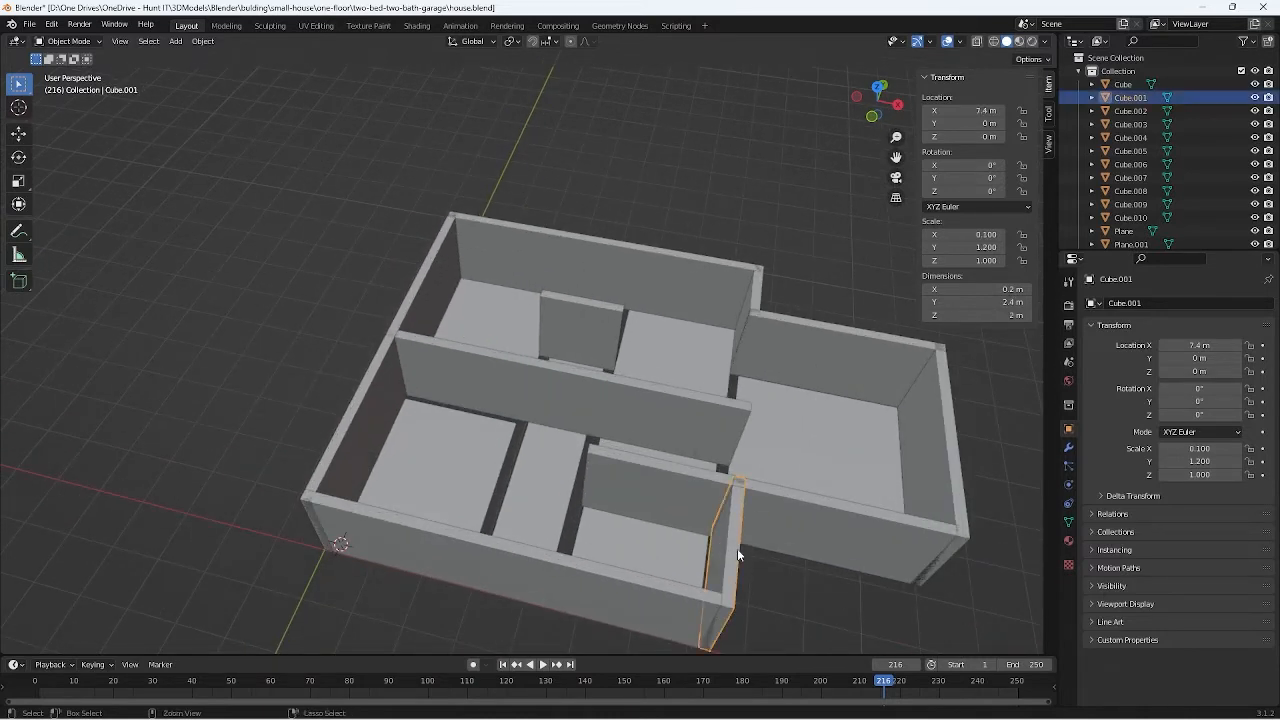
key(ctrl+c)
key(ctrl+v)
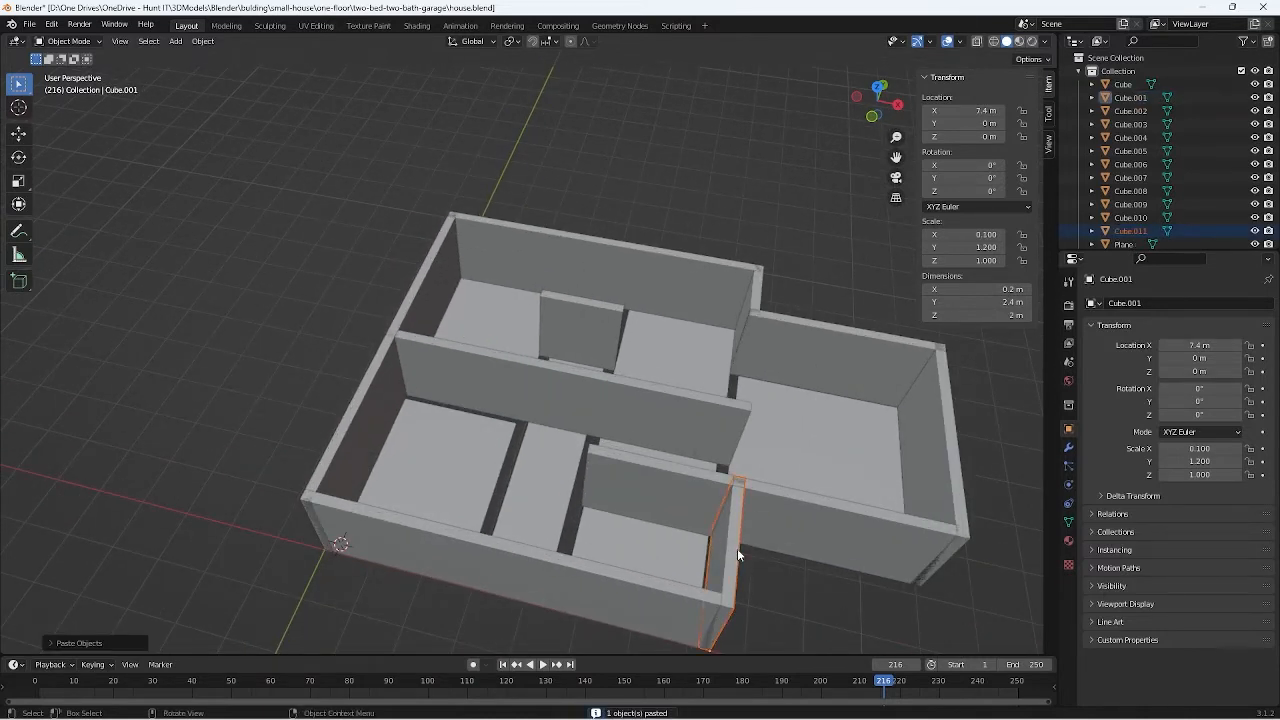
key(g)
key(x)
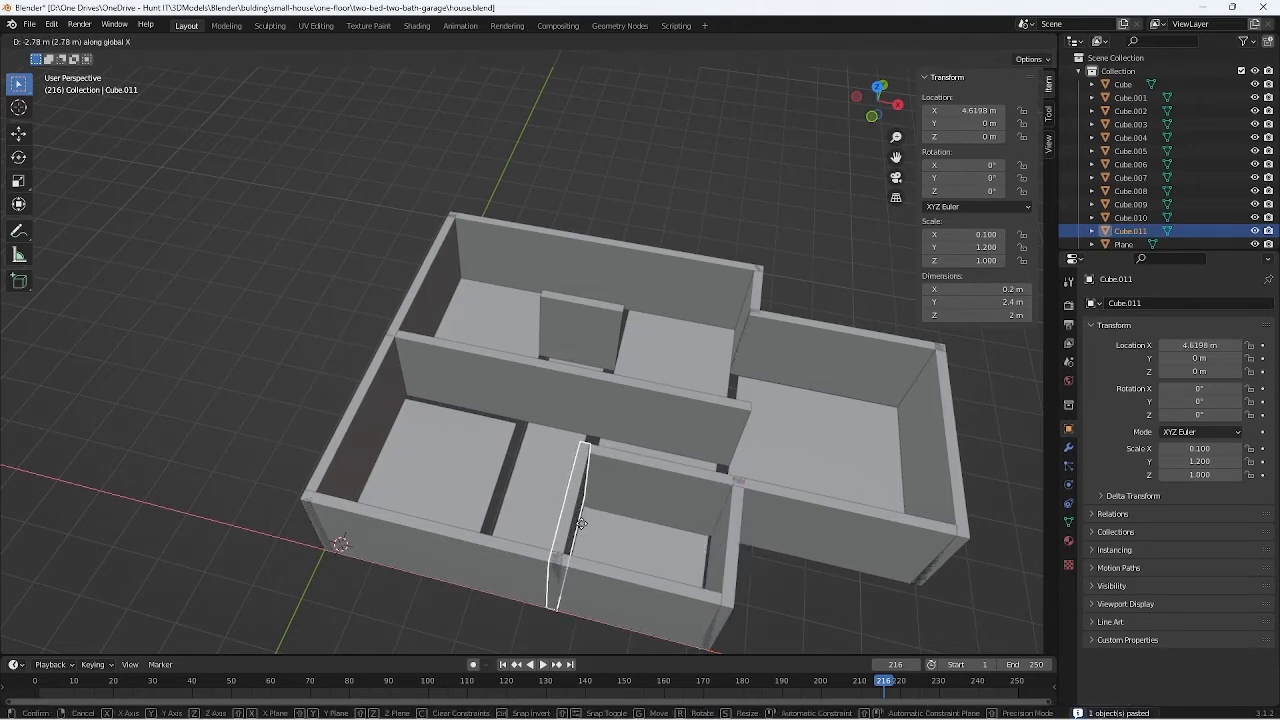
click(581, 522)
Step: Set the copied 2.4 m wall's X location to 4.6 m and deselect it
middle_drag(581, 522, 558, 368)
scroll(477, 548, up, 2)
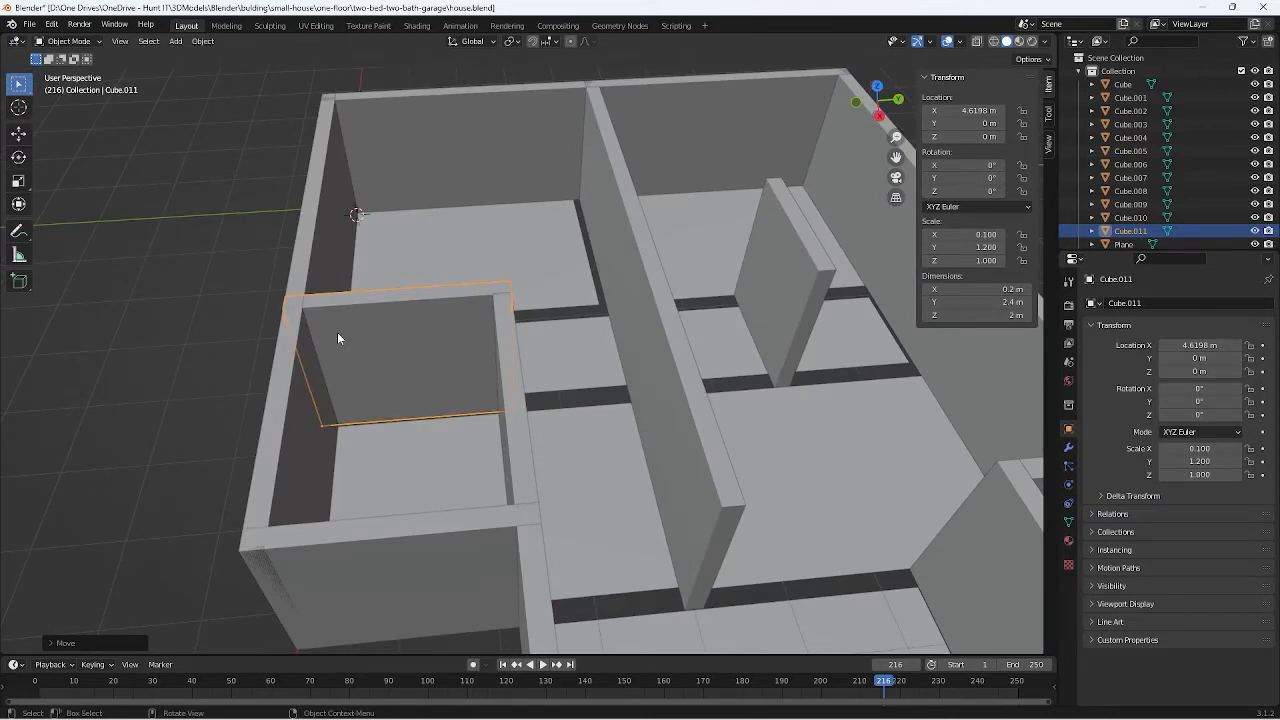
middle_drag(431, 357, 423, 389)
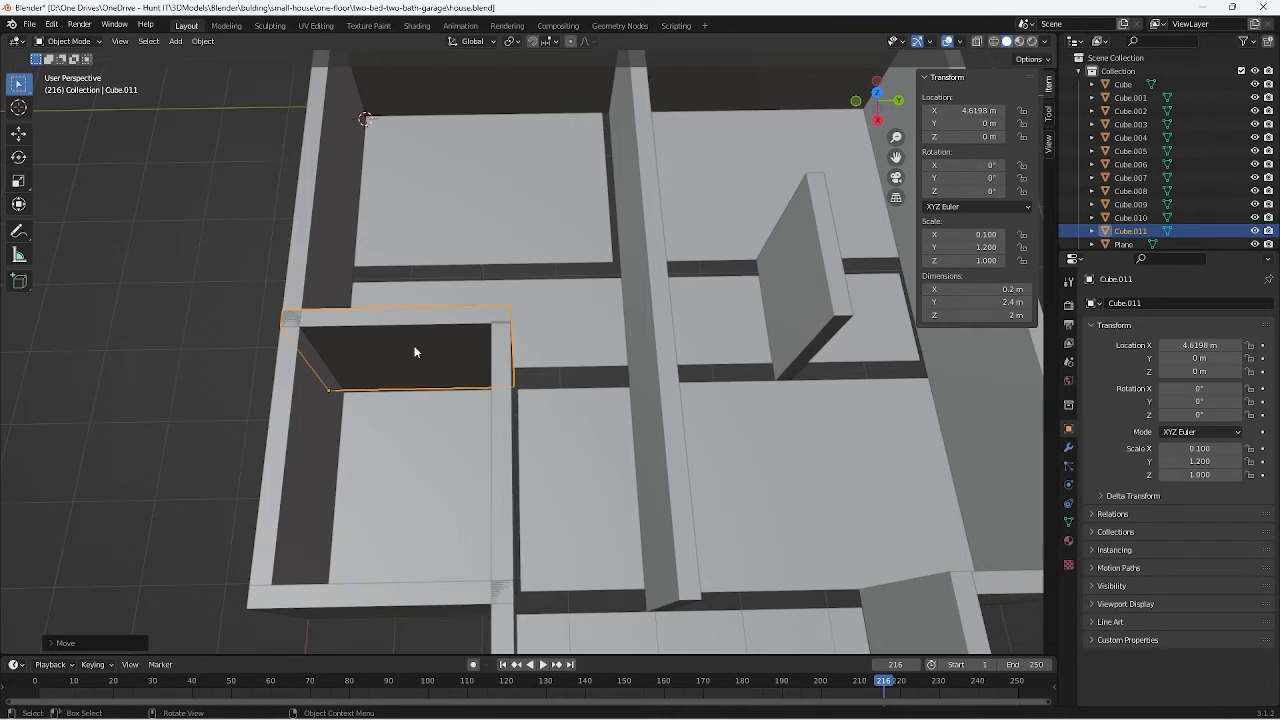
middle_drag(459, 401, 545, 379)
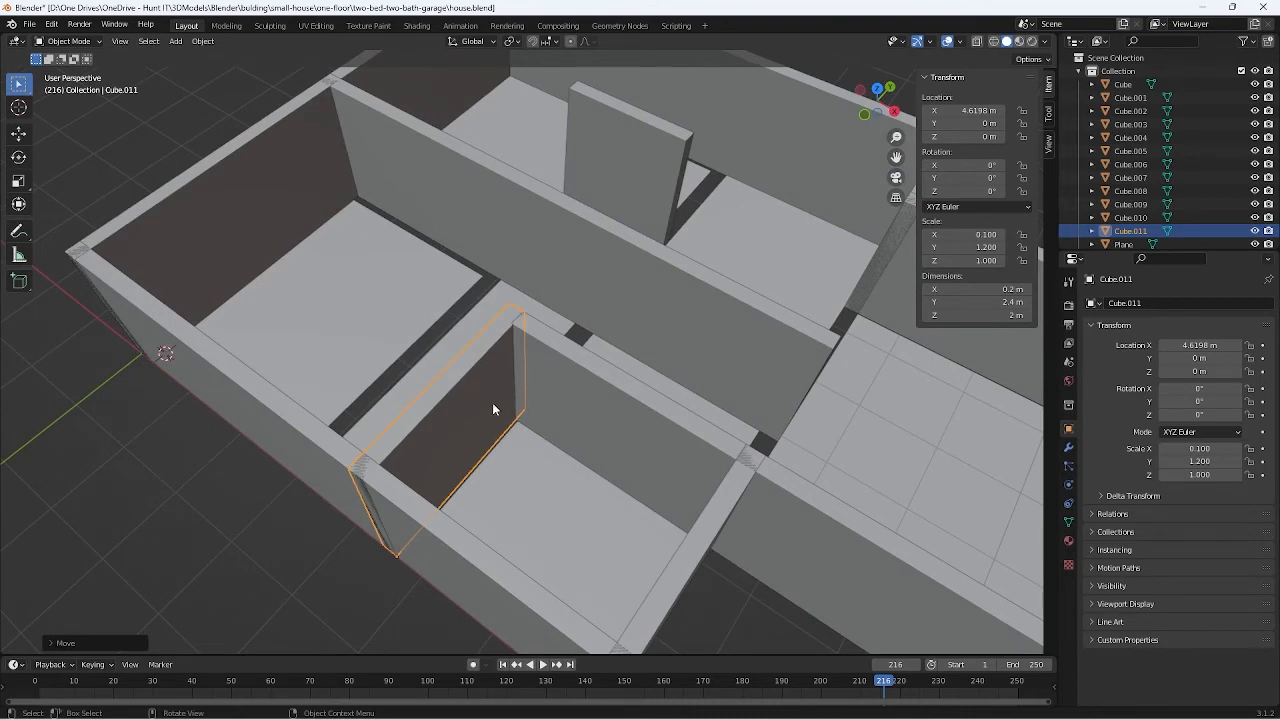
click(966, 111)
text(4)
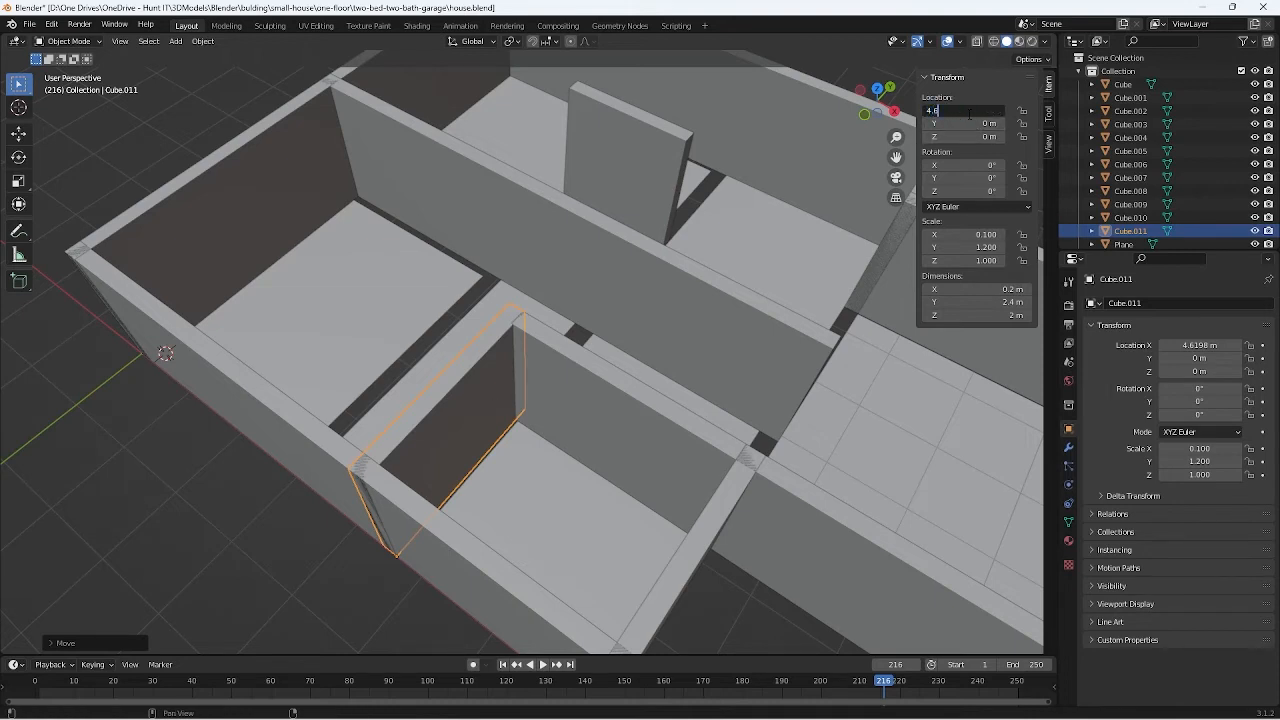
text(.6)
key(Return)
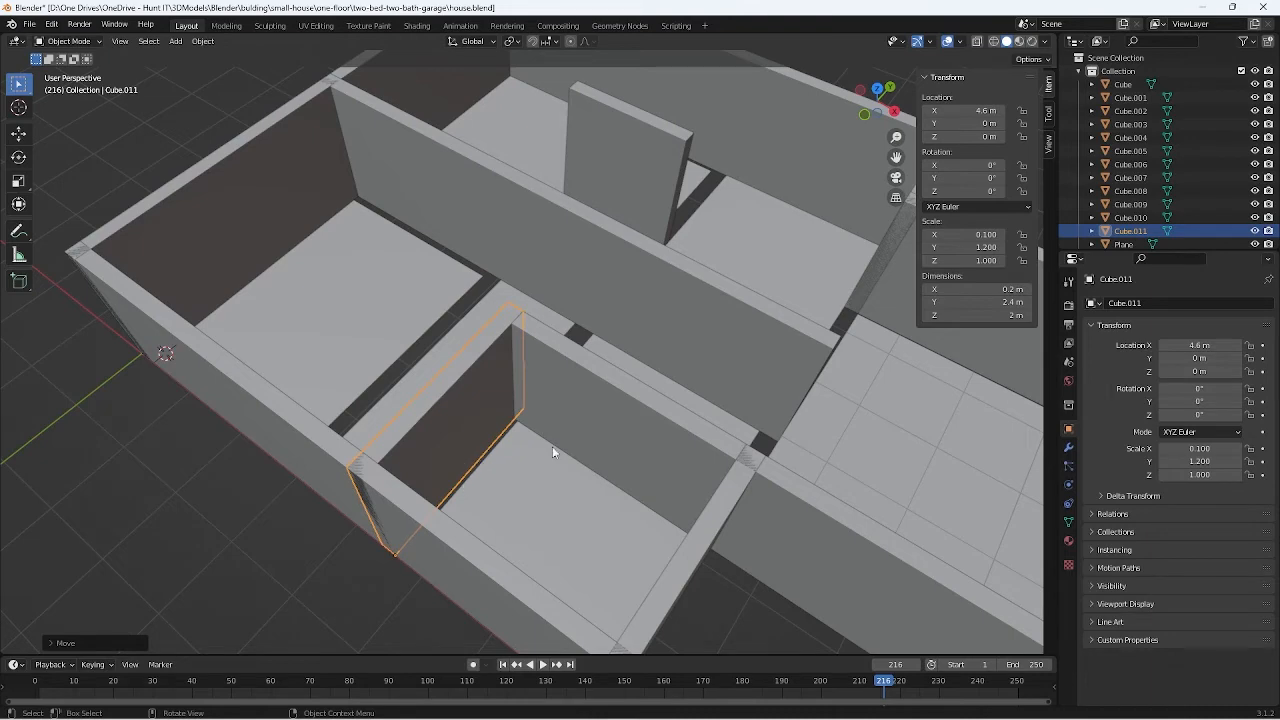
click(296, 631)
middle_drag(332, 569, 493, 545)
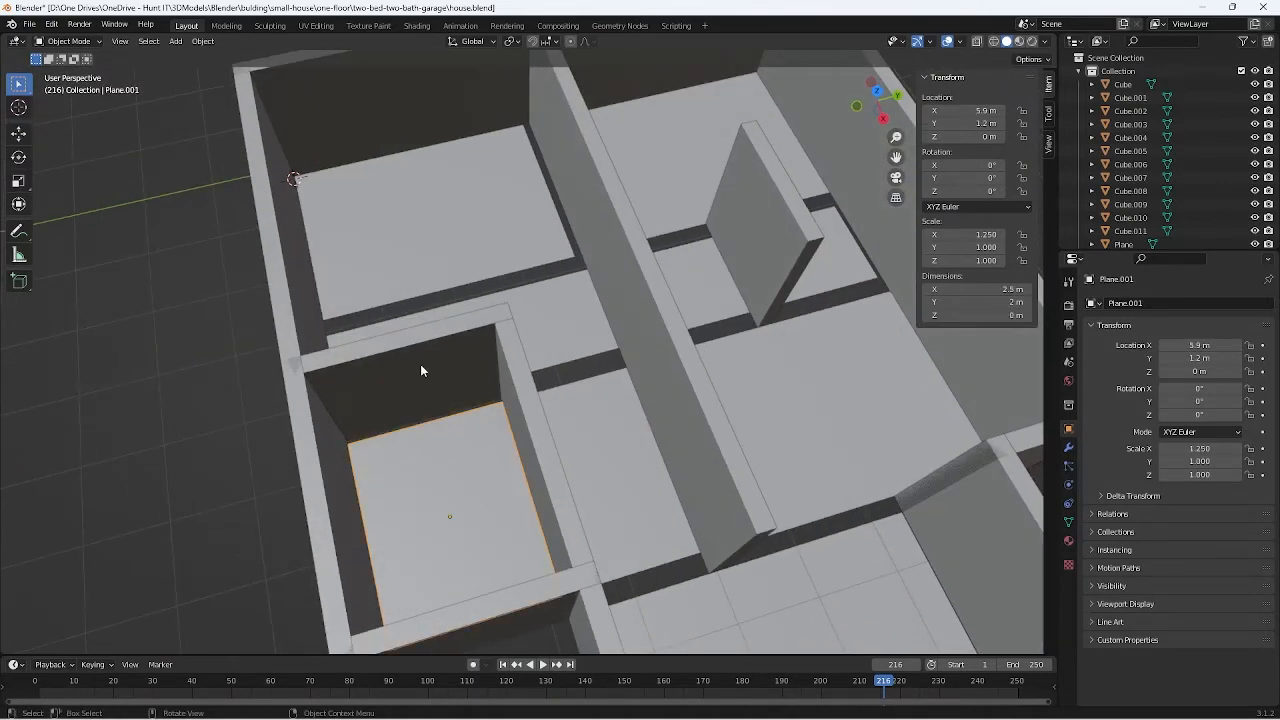
Step: Duplicate the small room's new 2.4 m wall and slide one of the pair along Y to about 4.73 m, beyond the long dividing wall
click(462, 488)
mouse_move(462, 487)
middle_down()
mouse_move(491, 512)
mouse_move(584, 520)
mouse_move(636, 505)
mouse_move(474, 473)
middle_up()
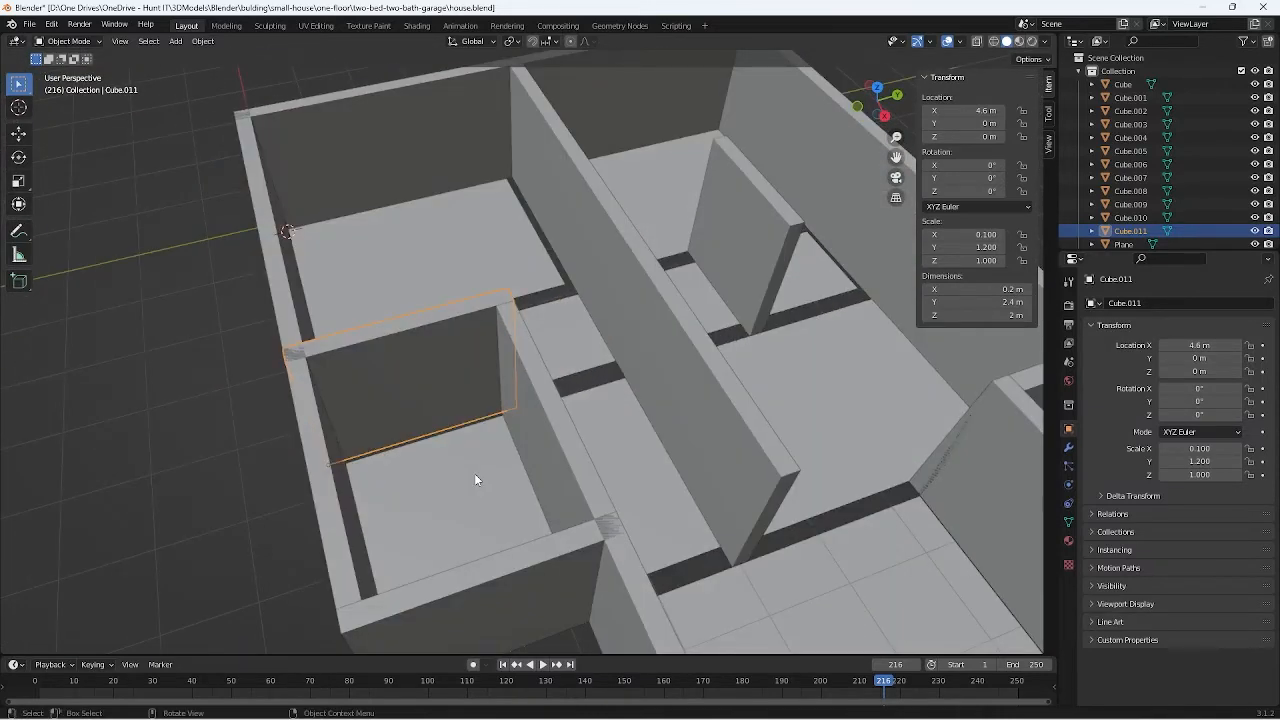
key(ctrl+c)
key(ctrl+v)
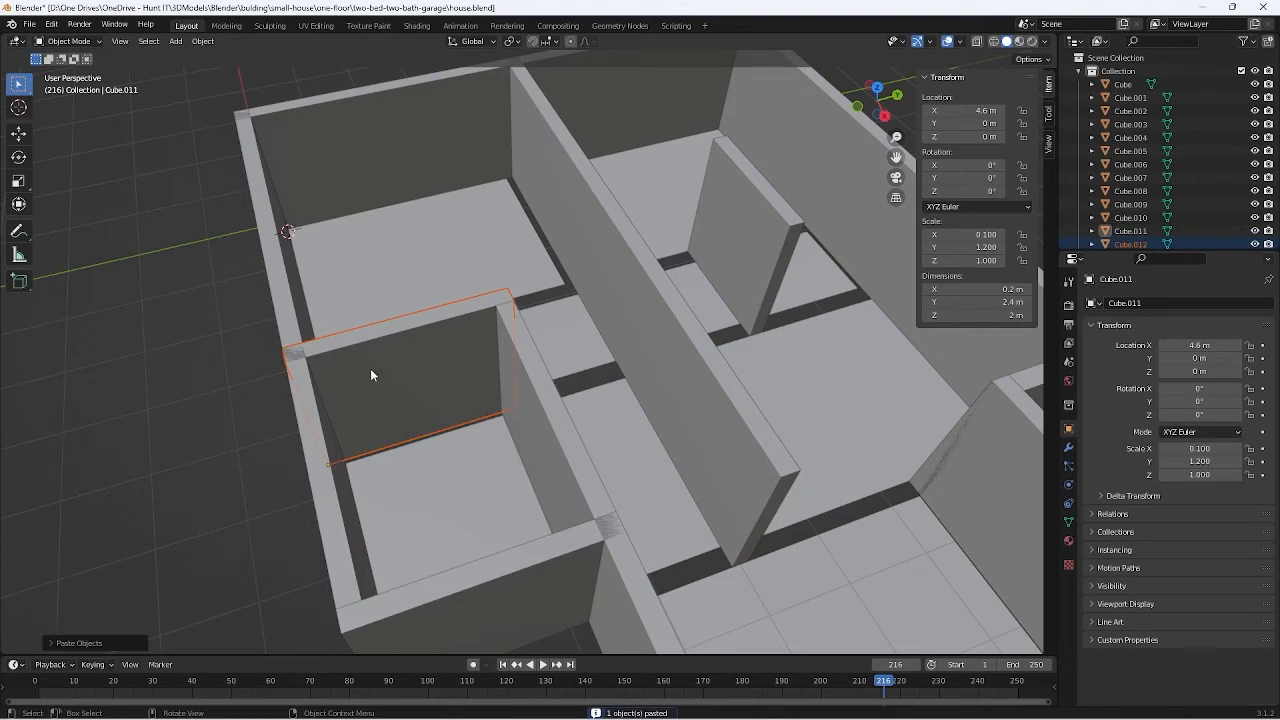
key(g)
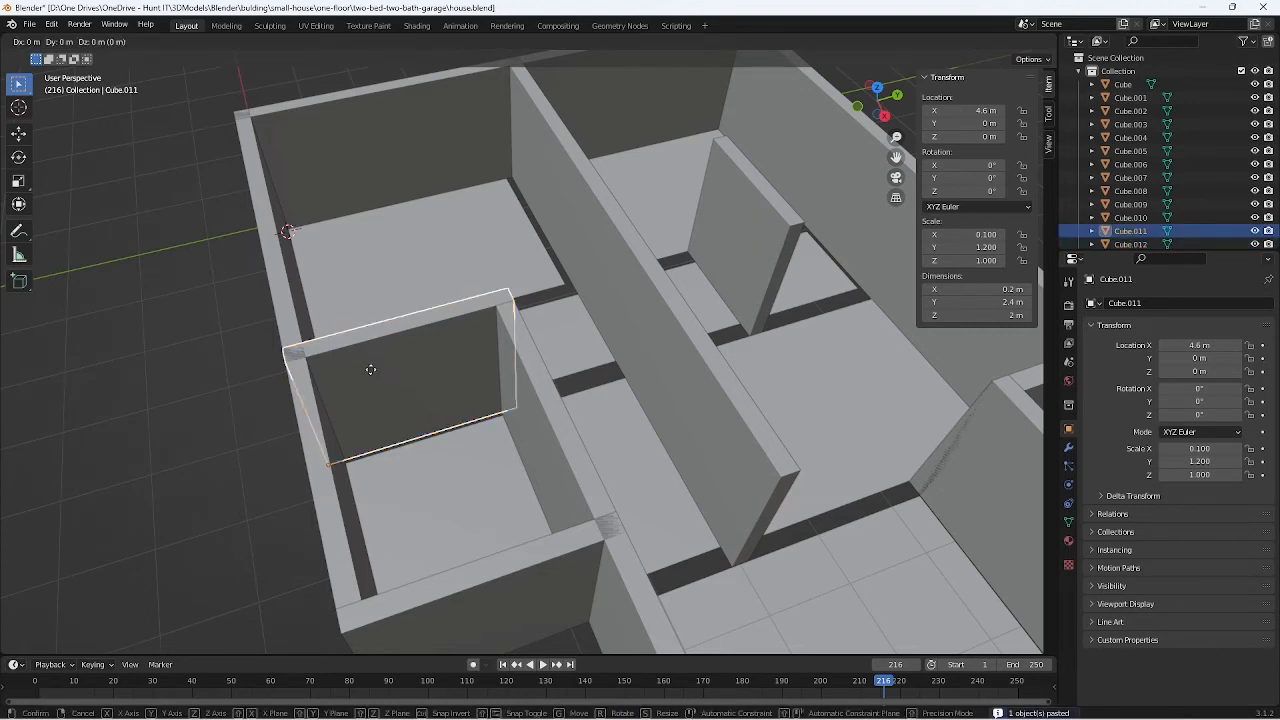
key(y)
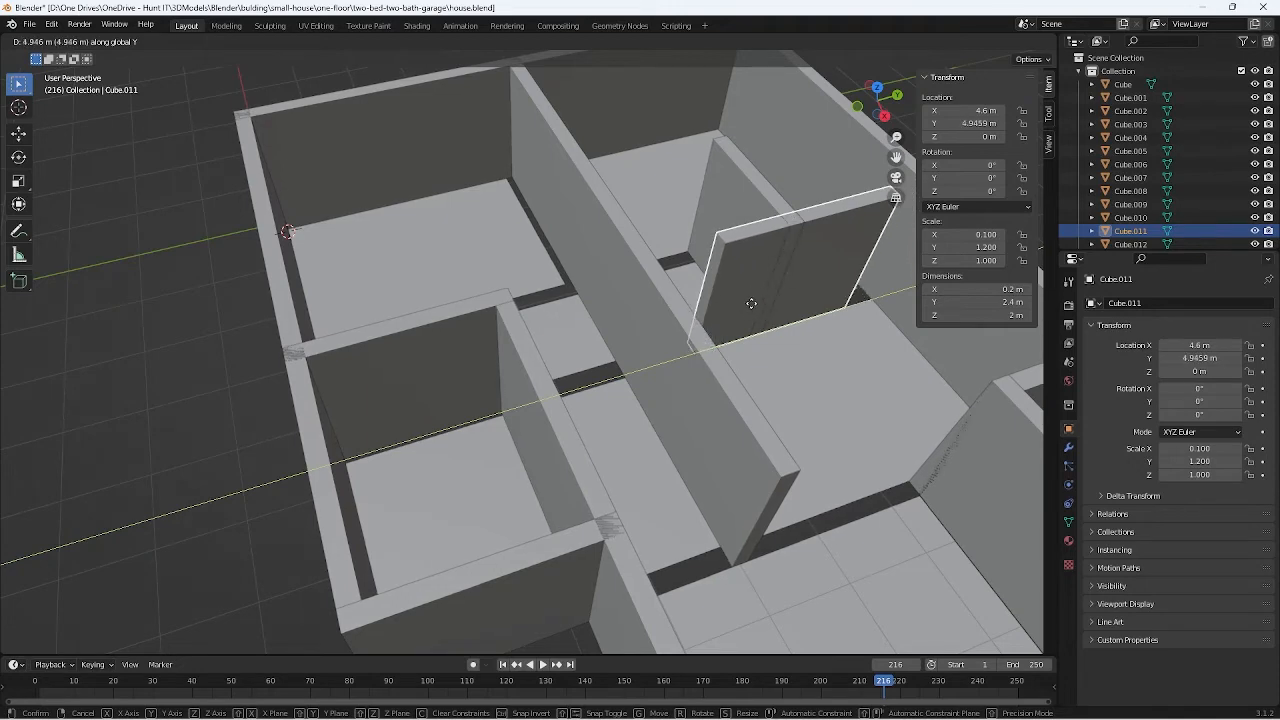
click(737, 309)
middle_drag(737, 309, 667, 303)
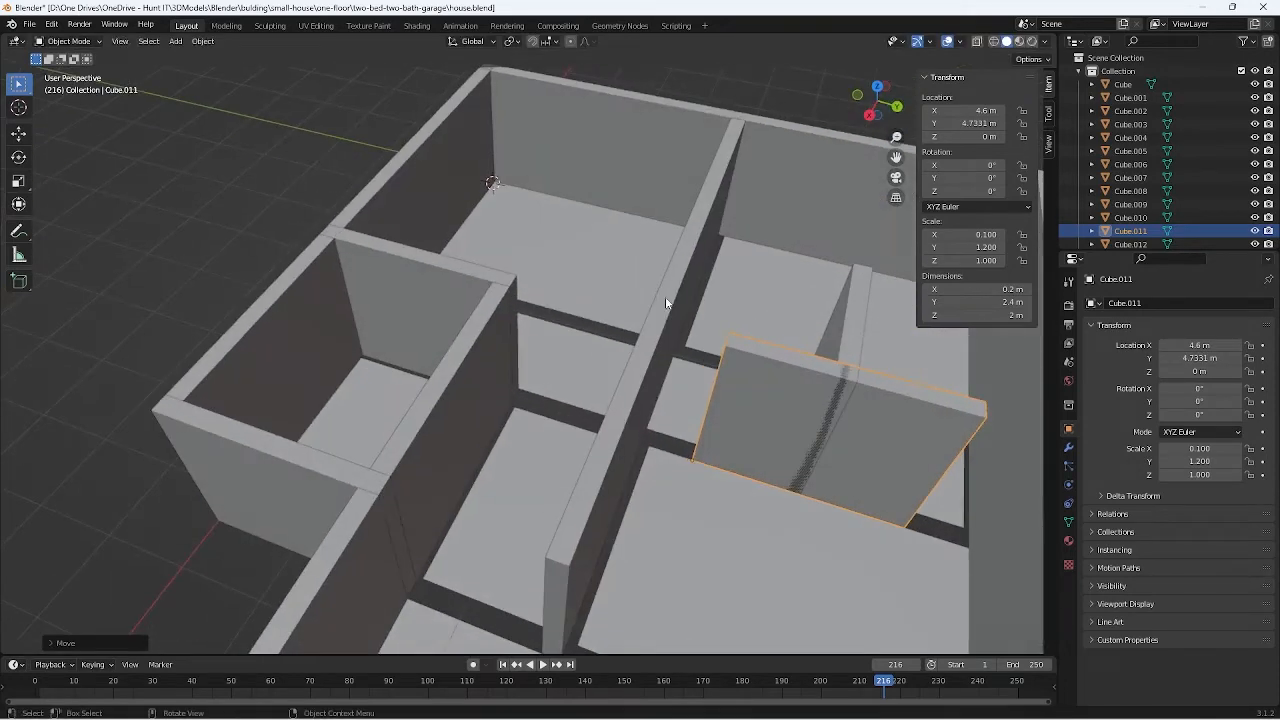
middle_drag(780, 557, 705, 556)
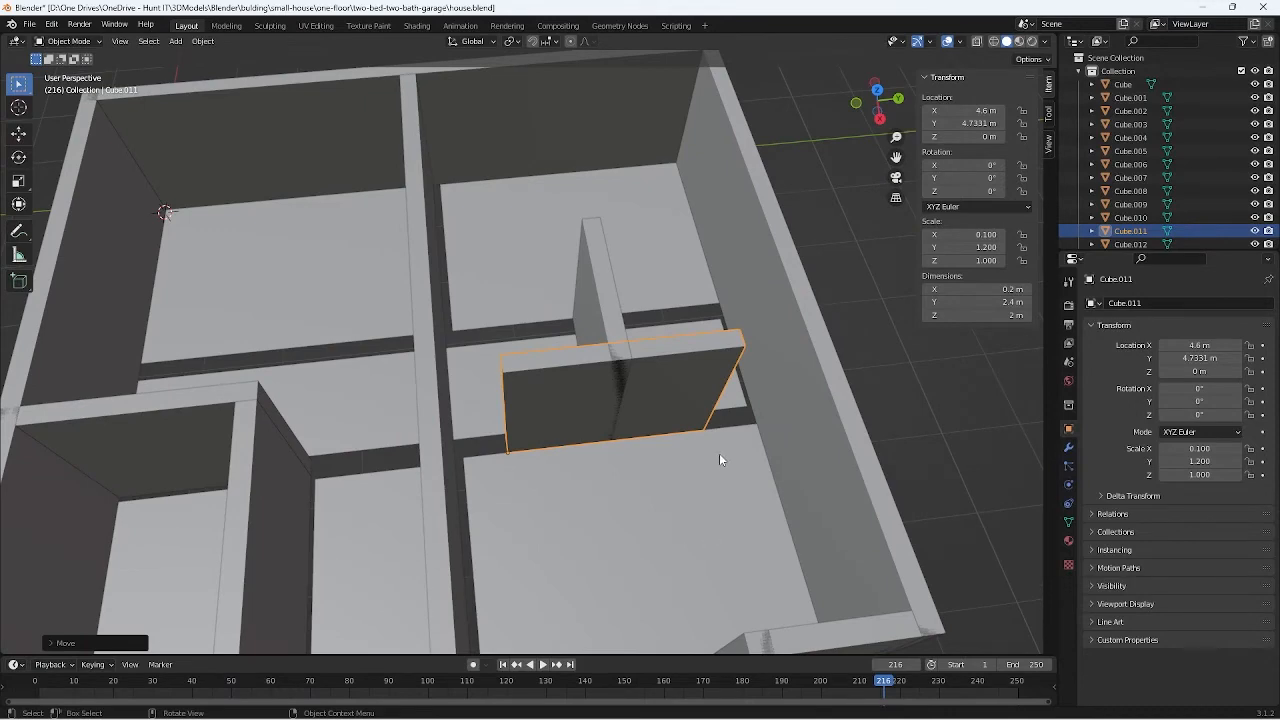
Step: Set the Y dimension of the wall beyond the long dividing wall to 3.6 m
scroll(722, 450, up, 3)
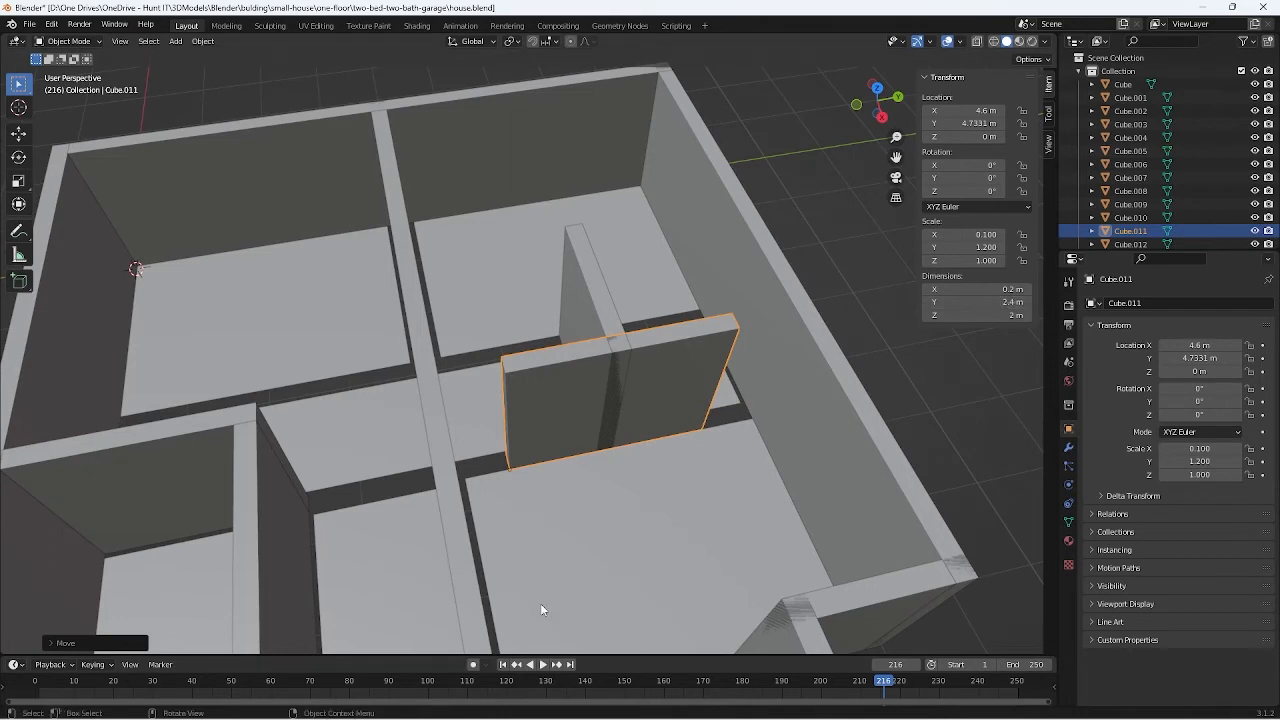
click(575, 584)
shift+click(563, 382)
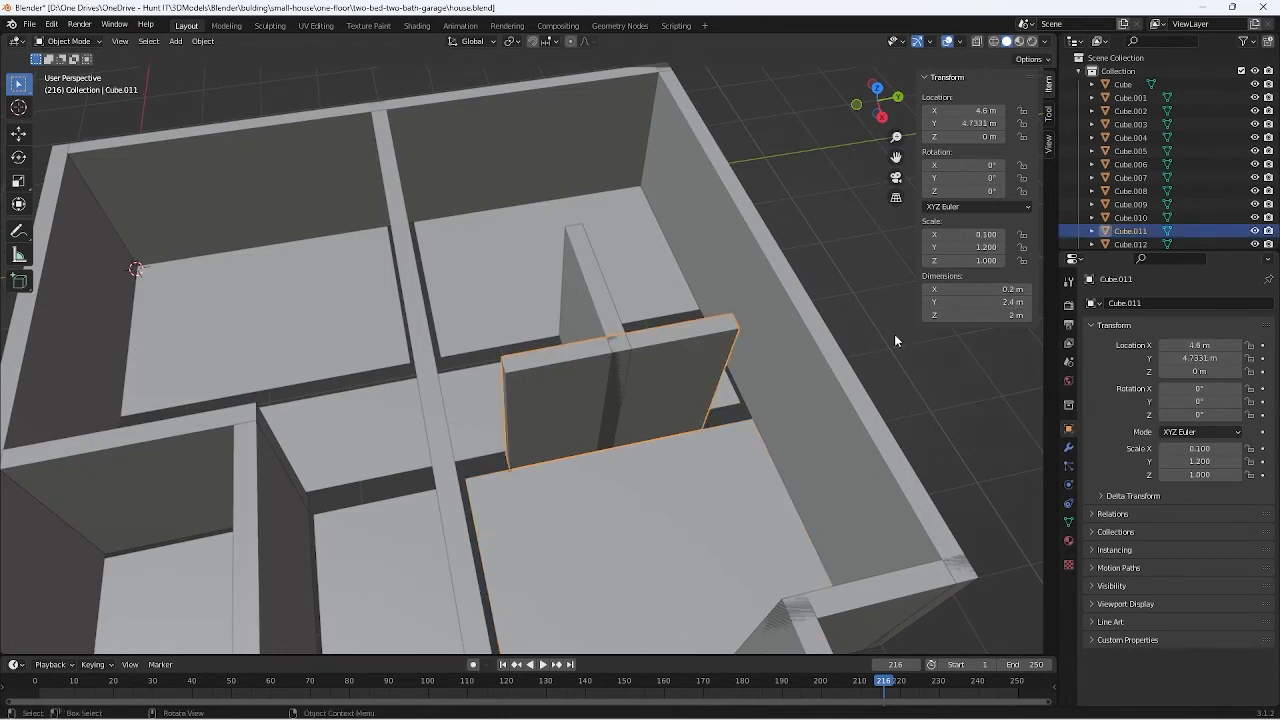
click(719, 501)
shift+click(655, 372)
click(655, 374)
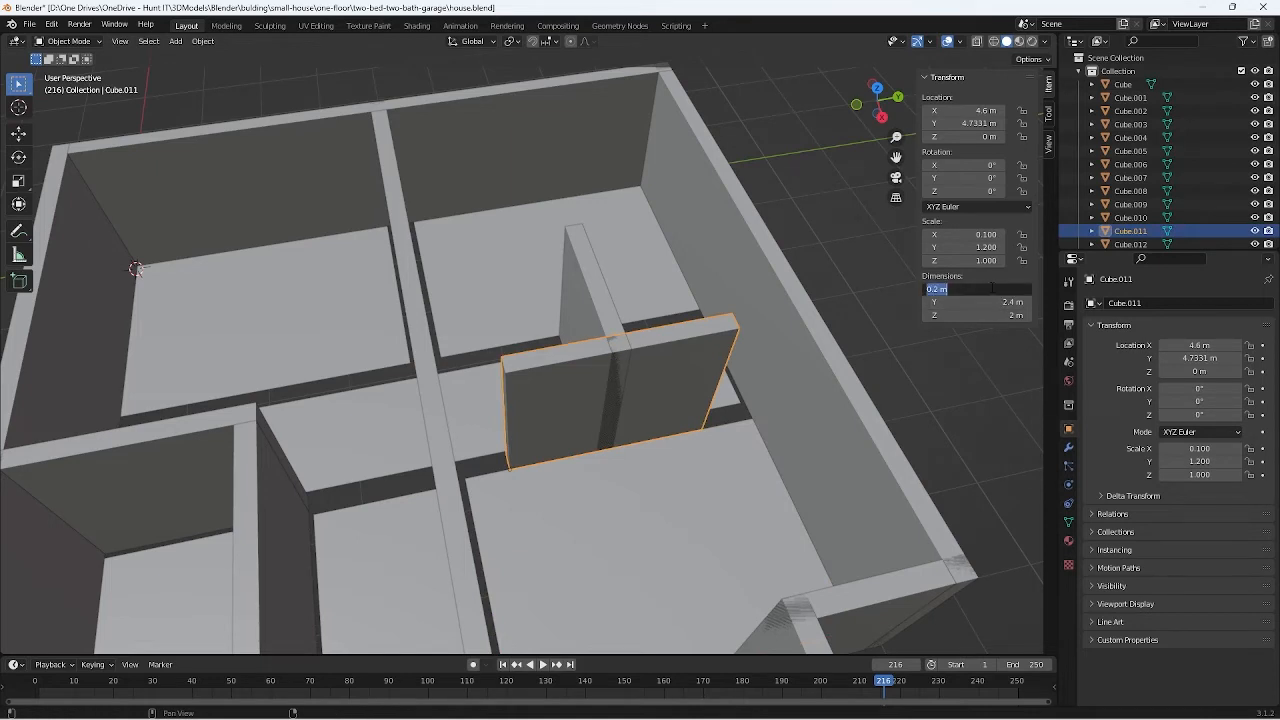
click(988, 302)
text(3.6)
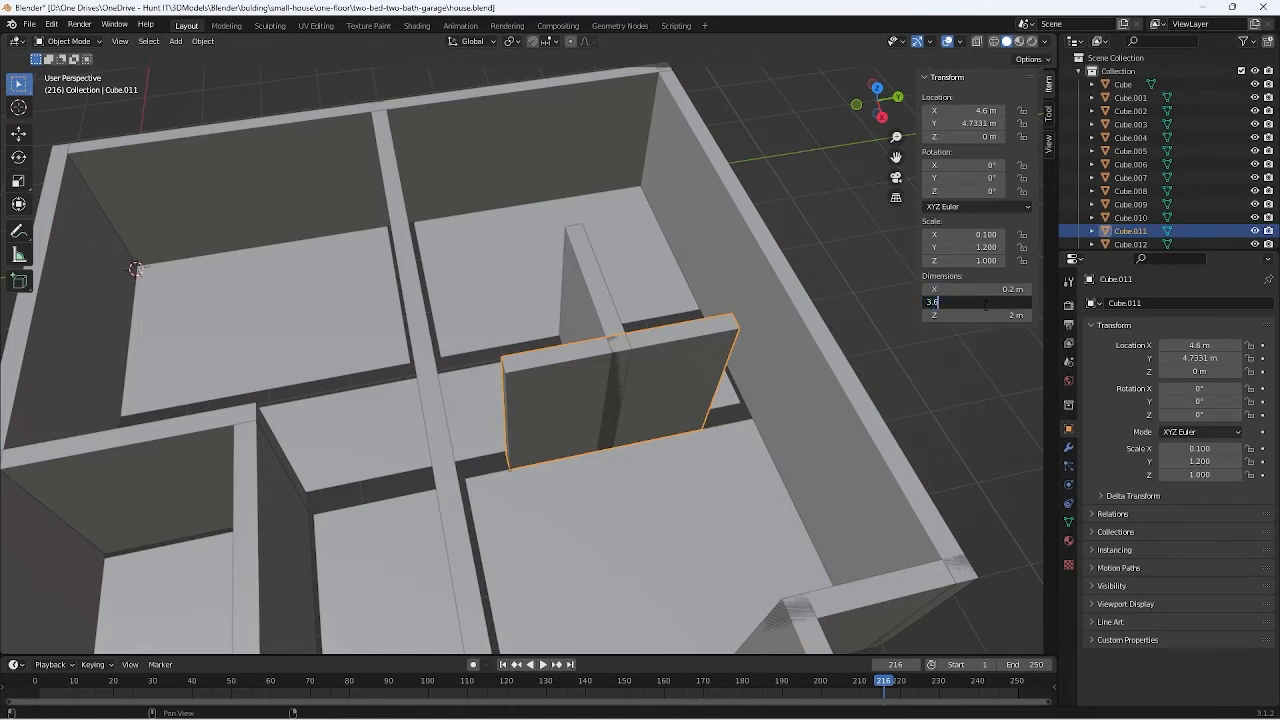
key(Return)
Step: Slide the 3.6 m wall back toward the long dividing wall and set its Y location to 4 m
key(g)
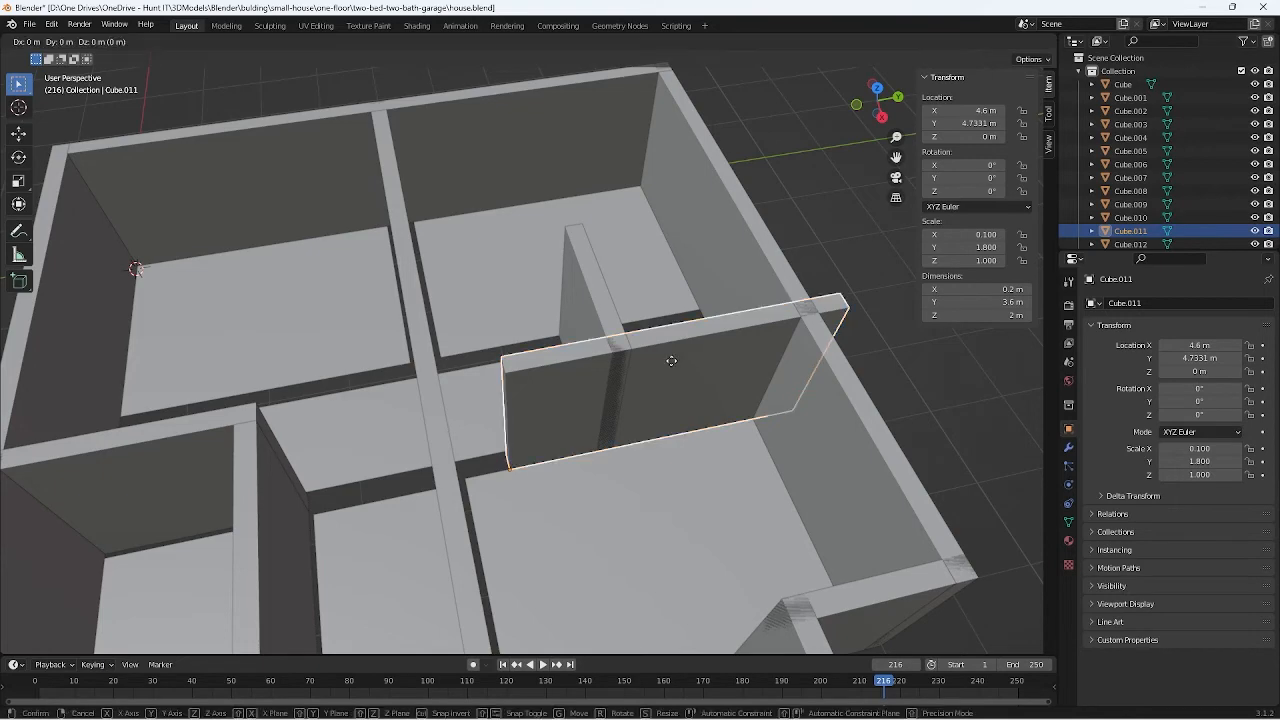
click(618, 382)
middle_drag(618, 379, 580, 311)
click(989, 124)
text(4)
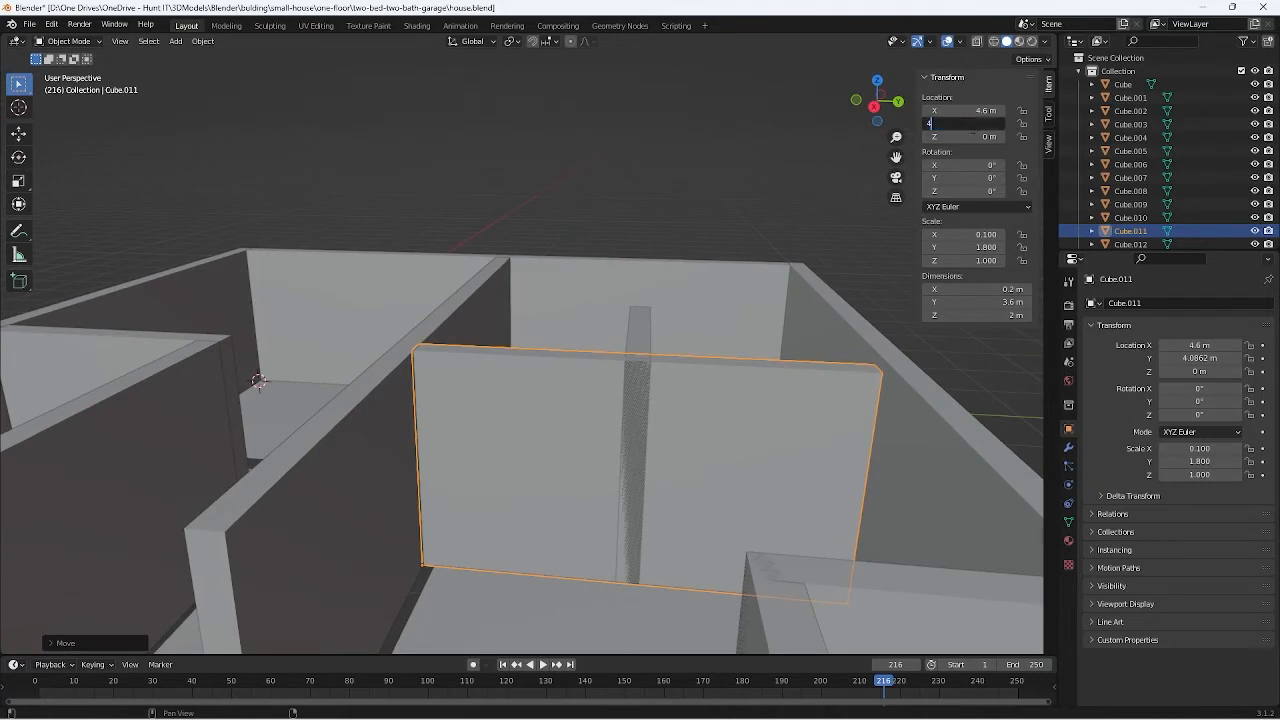
key(Return)
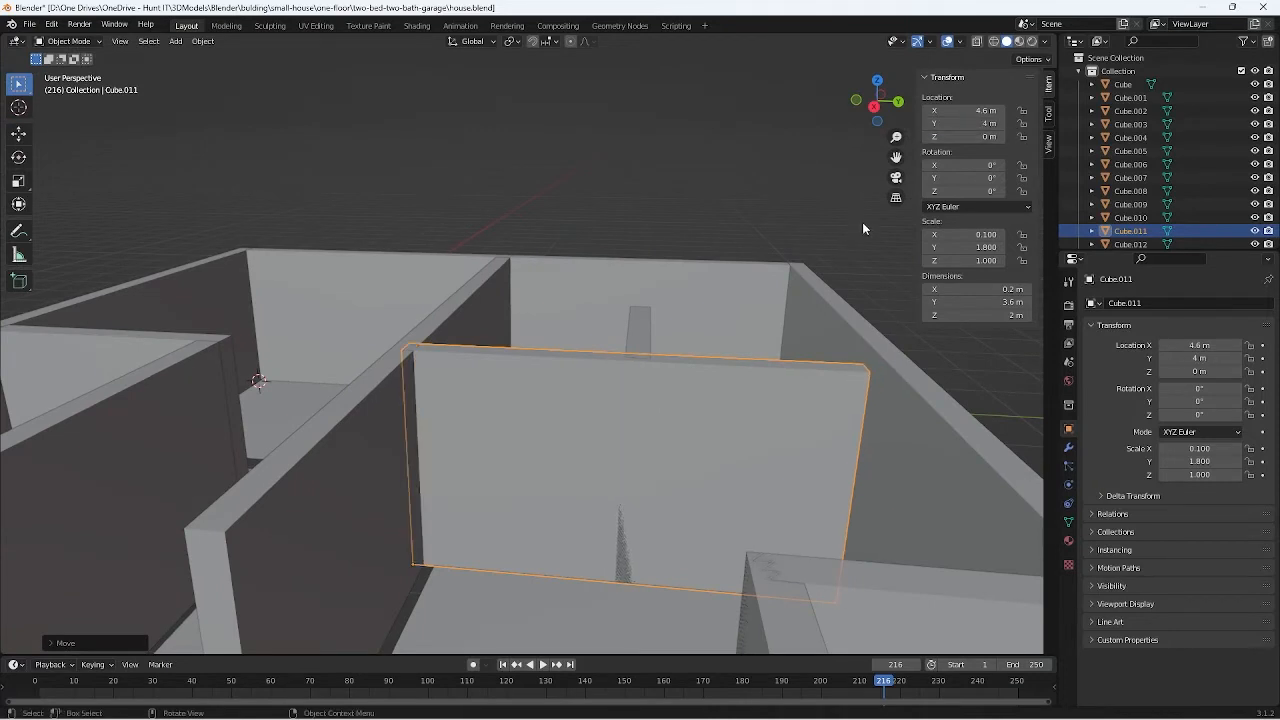
Step: Nudge the 3.6 m wall's Y location up in small increments to 4.1 m
click(1001, 124)
click(1001, 124)
click(1001, 124)
click(1002, 124)
click(1002, 124)
click(1002, 124)
click(1002, 124)
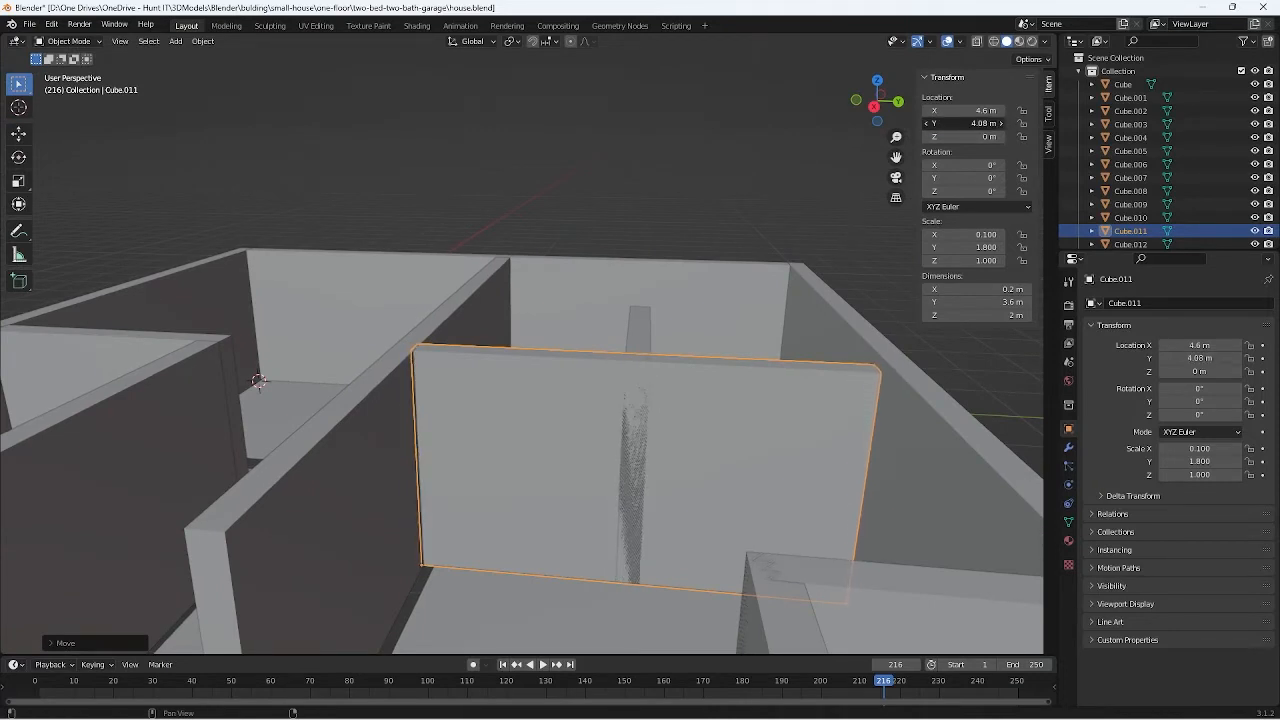
click(1002, 124)
click(1002, 124)
click(1002, 124)
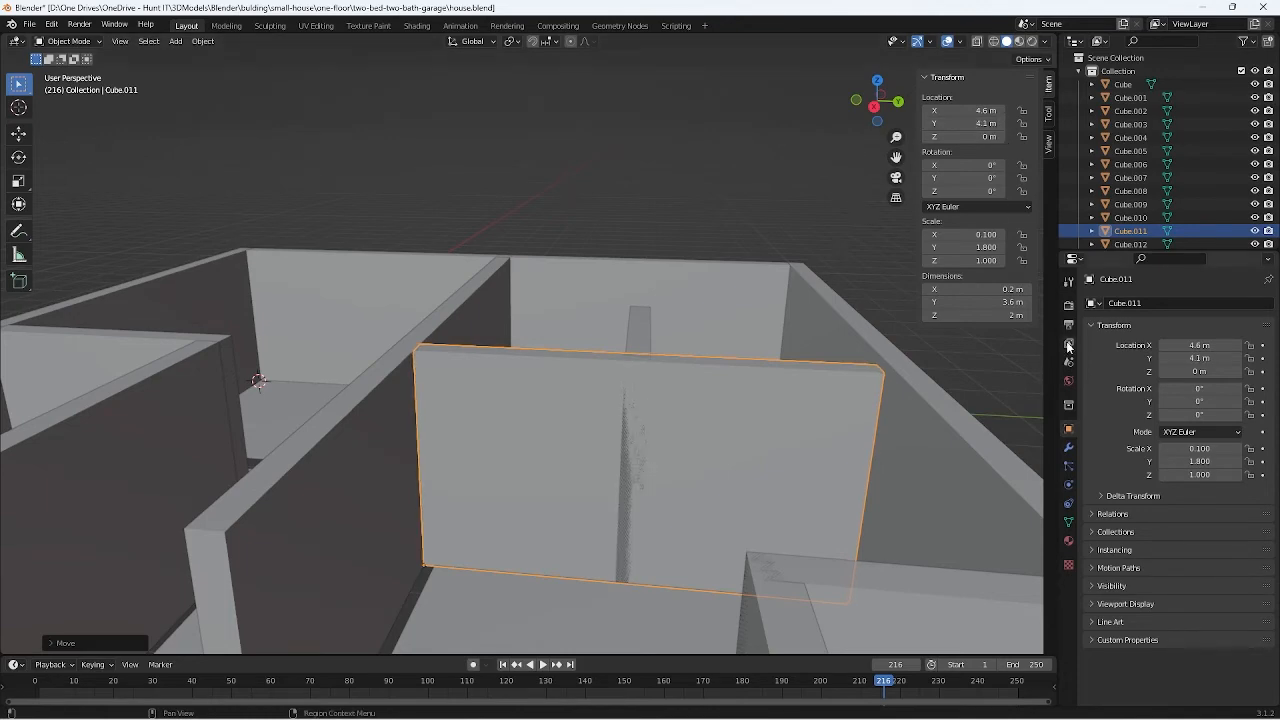
middle_drag(1020, 380, 995, 370)
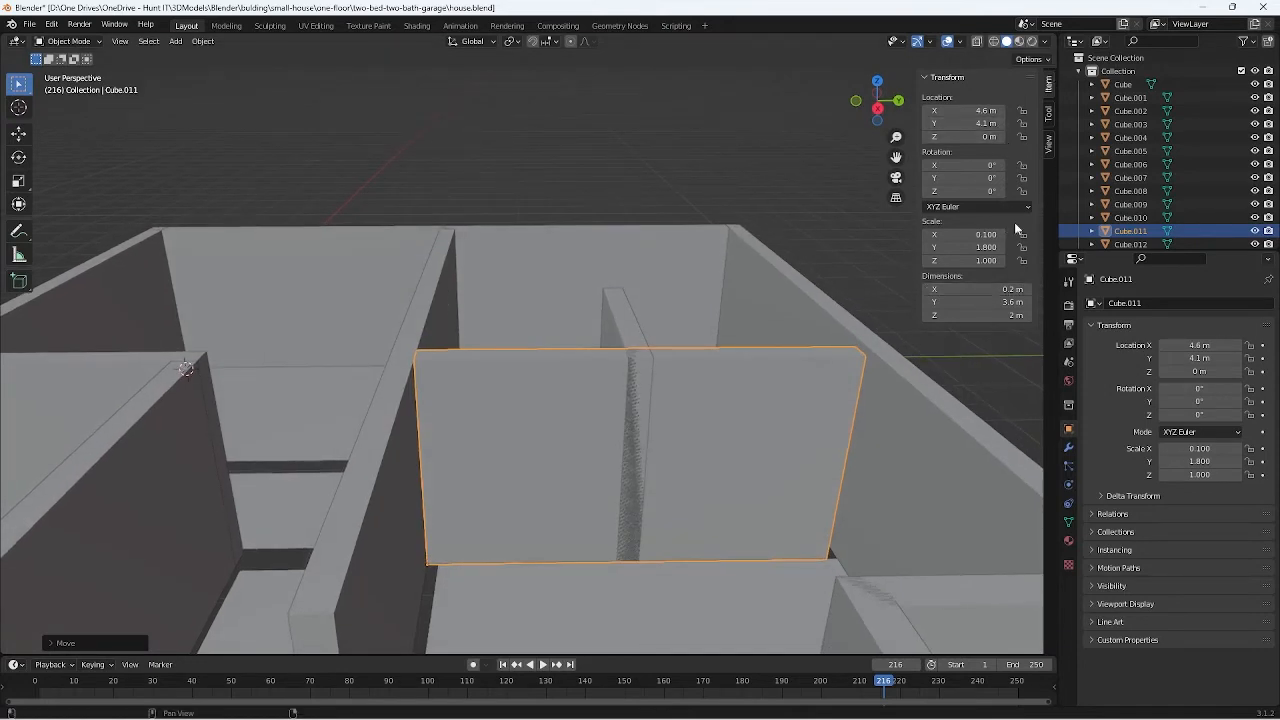
Step: Shift the 3.6 m wall to Y location 4.2 m and increase its Y dimension to 3.7 m
drag(998, 122, 1011, 122)
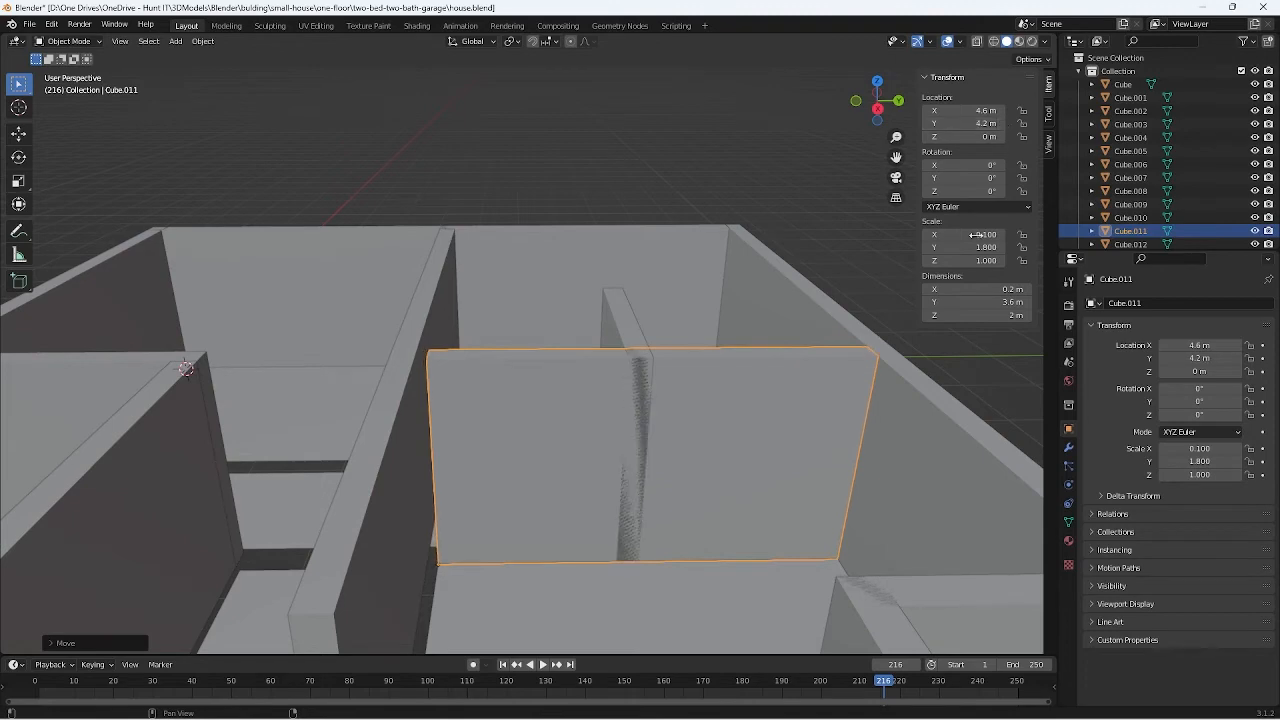
middle_drag(758, 420, 760, 449)
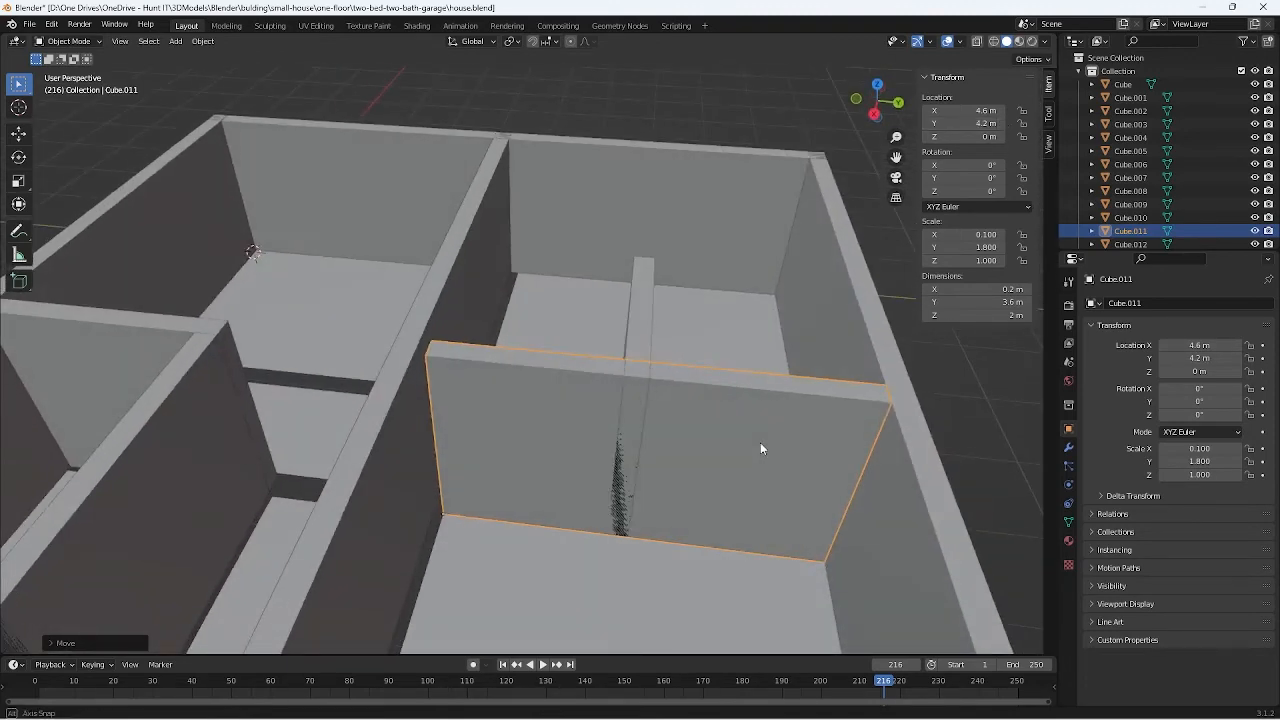
click(1034, 305)
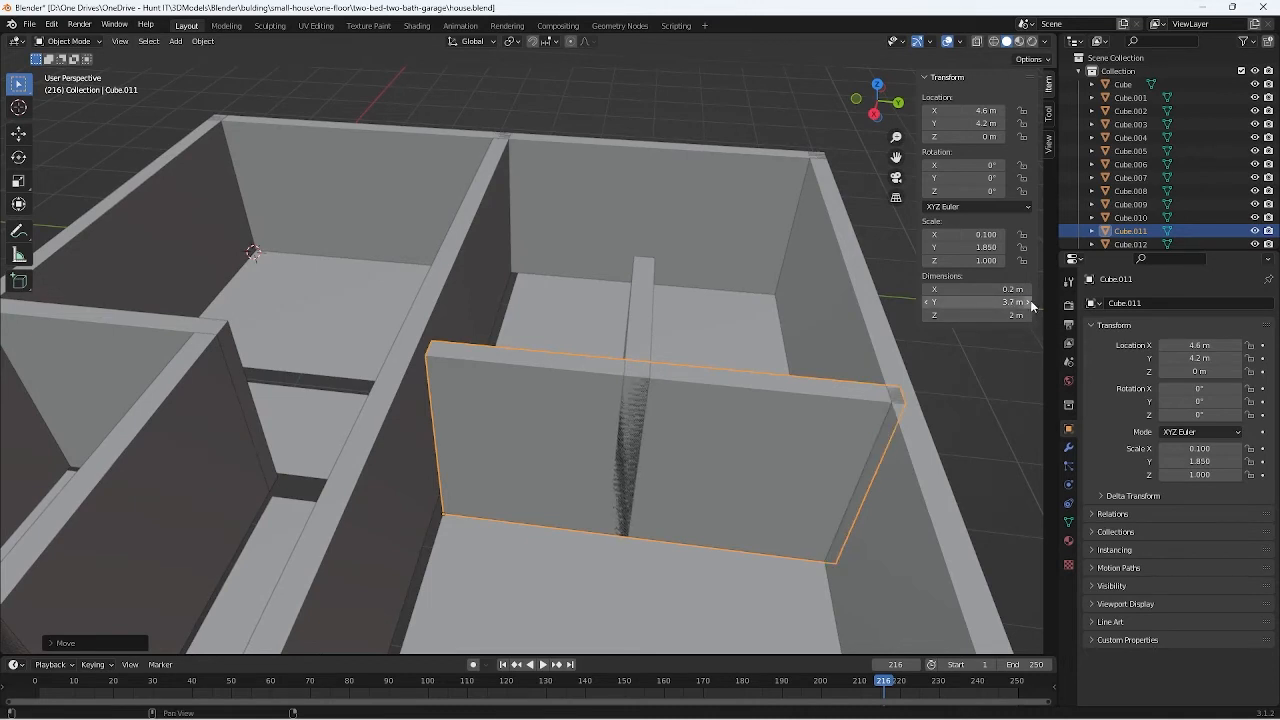
Step: Nudge the 3.7 m wall's Y location down to 4.1 m so it spans to the long dividing wall, and deselect it
click(928, 125)
click(928, 125)
click(928, 125)
click(928, 125)
click(928, 125)
click(928, 125)
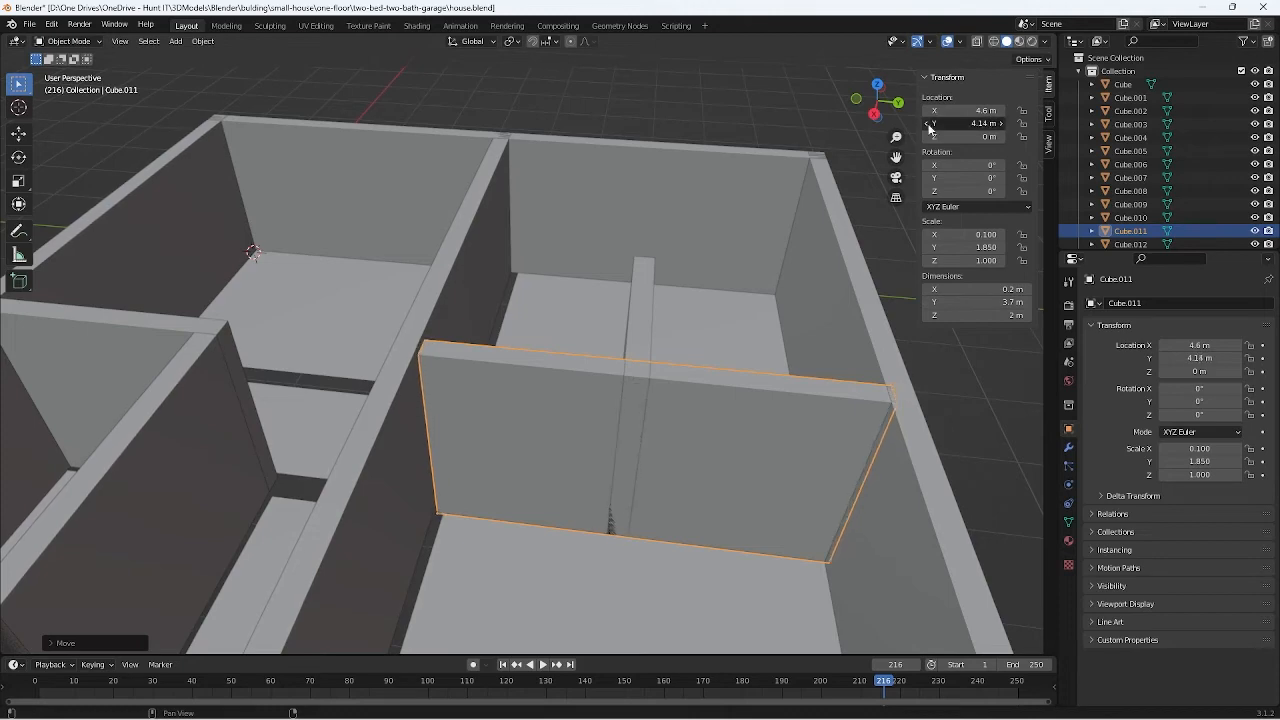
click(928, 125)
click(928, 125)
click(928, 125)
click(928, 125)
scroll(692, 378, down, 2)
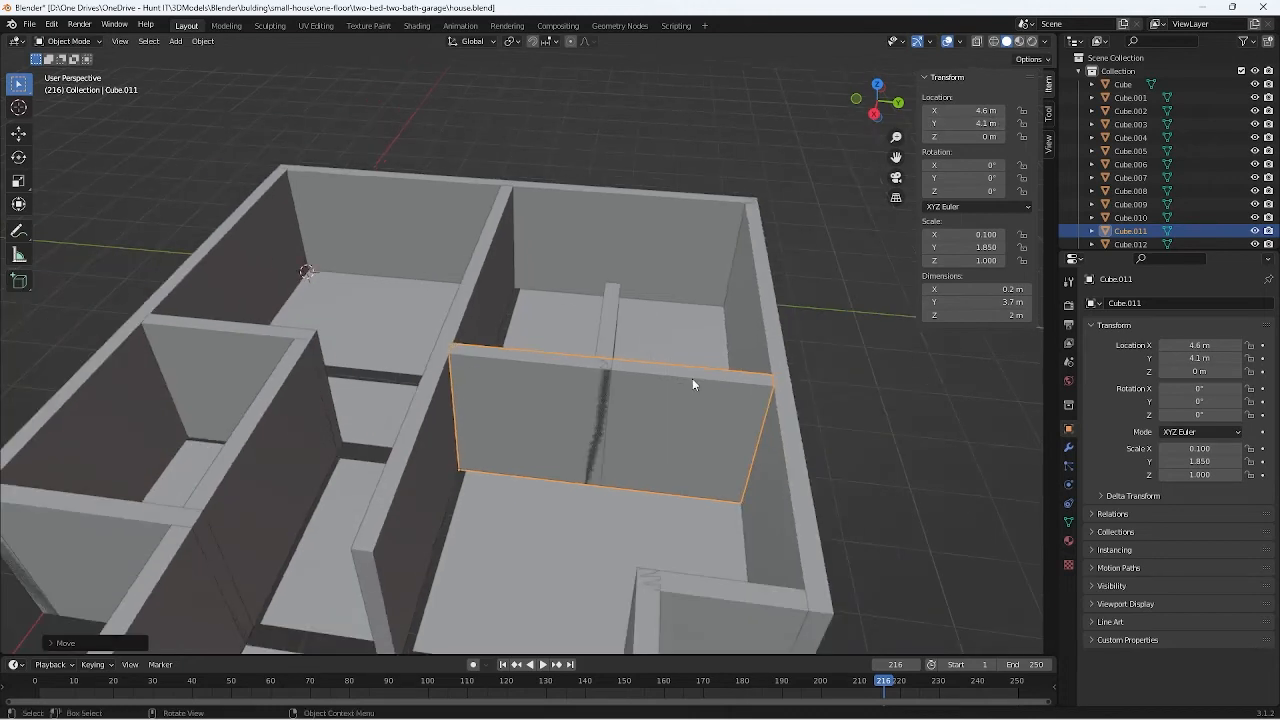
click(905, 431)
Step: Duplicate the 3.7 m wall at X 4.6 m and slide the copy along the X axis to about 2.99 m
middle_drag(905, 431, 941, 466)
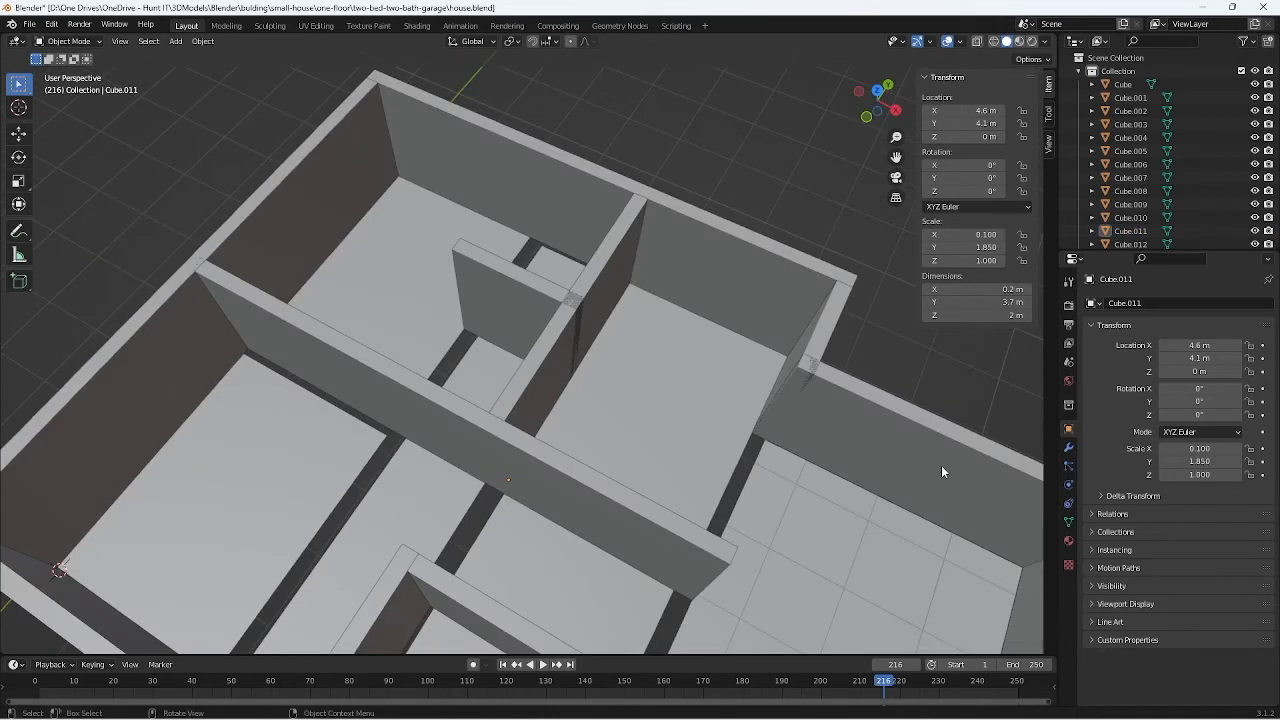
click(547, 372)
key(ctrl+c)
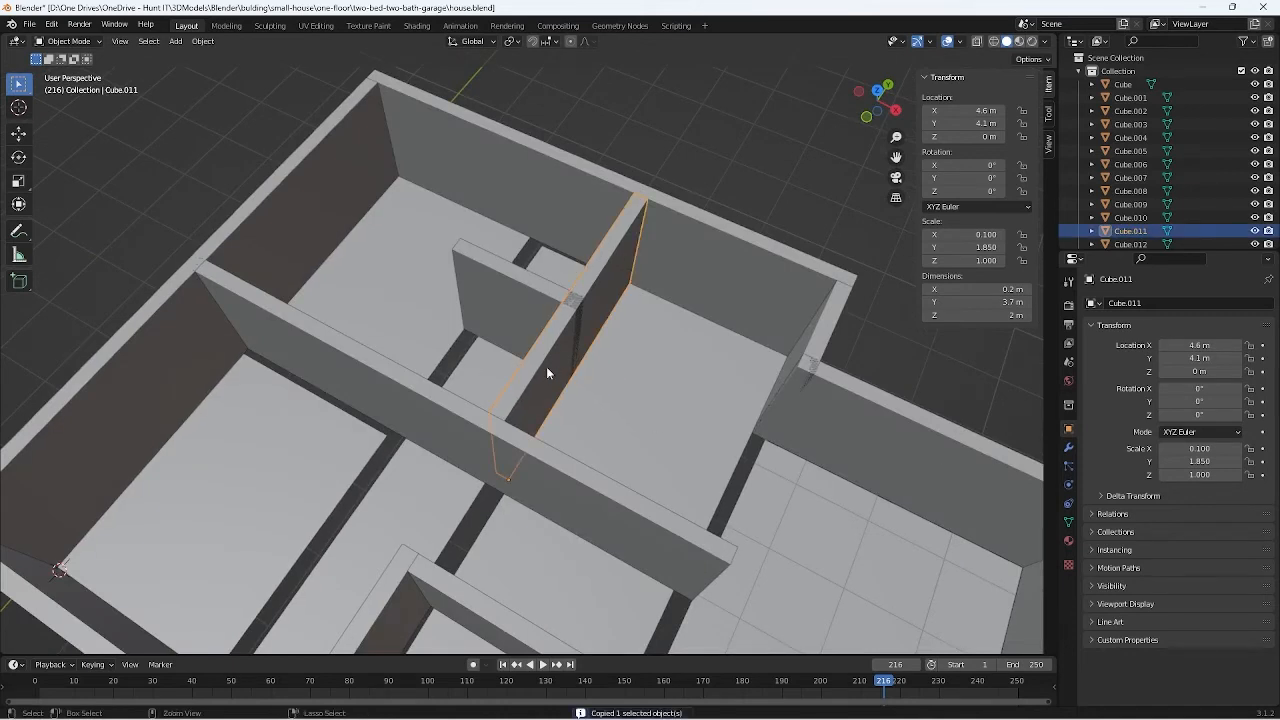
key(ctrl+v)
key(g)
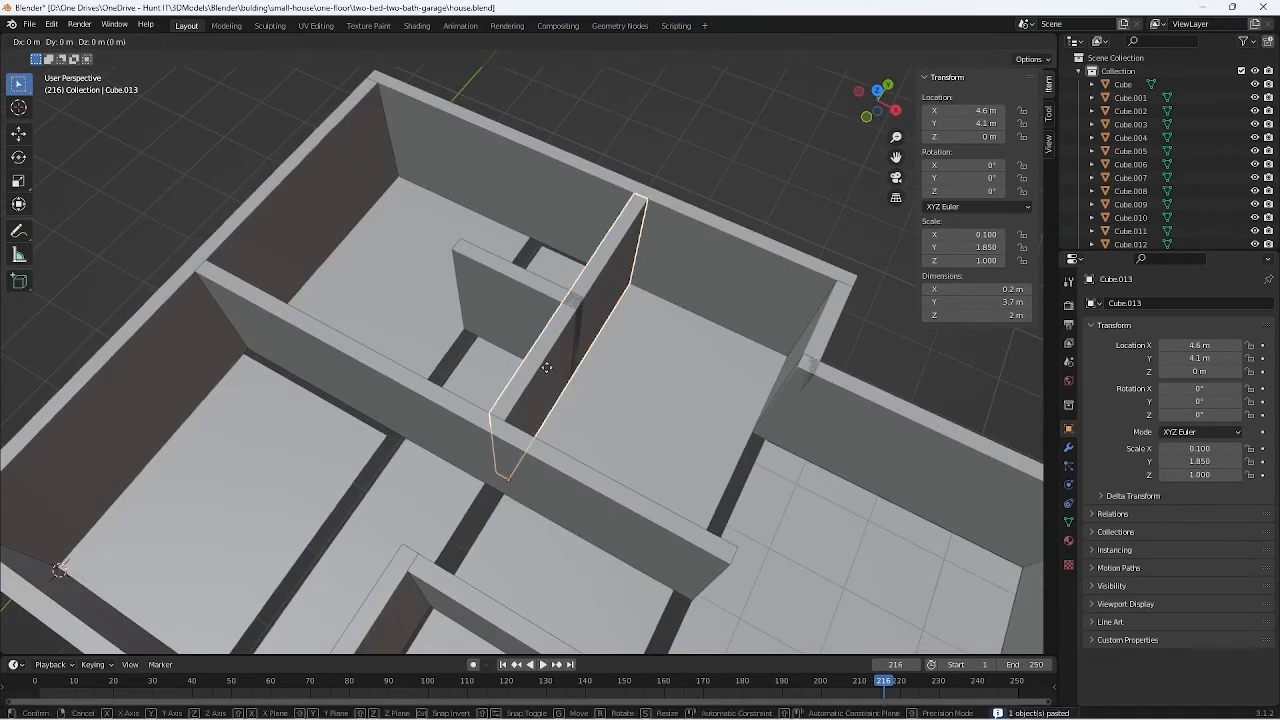
key(x)
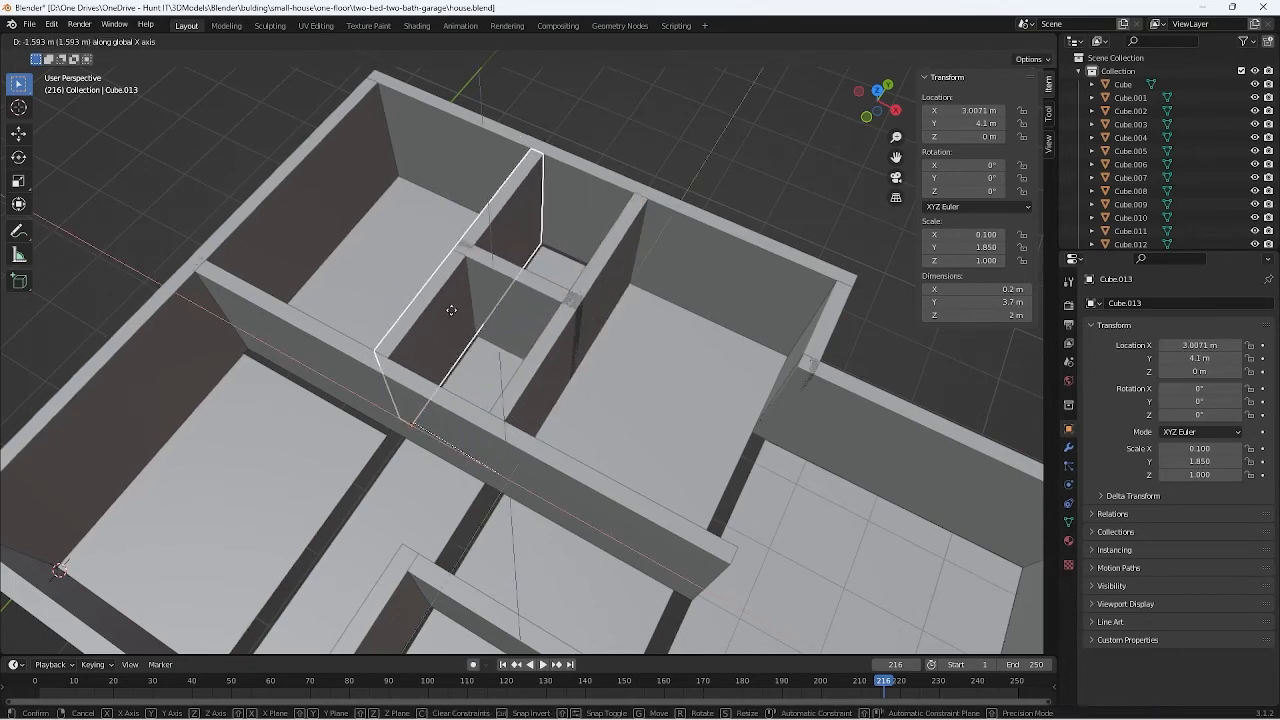
click(449, 310)
Step: Set the duplicated 3.7 m wall's X location to exactly 3 m
middle_drag(454, 312, 586, 309)
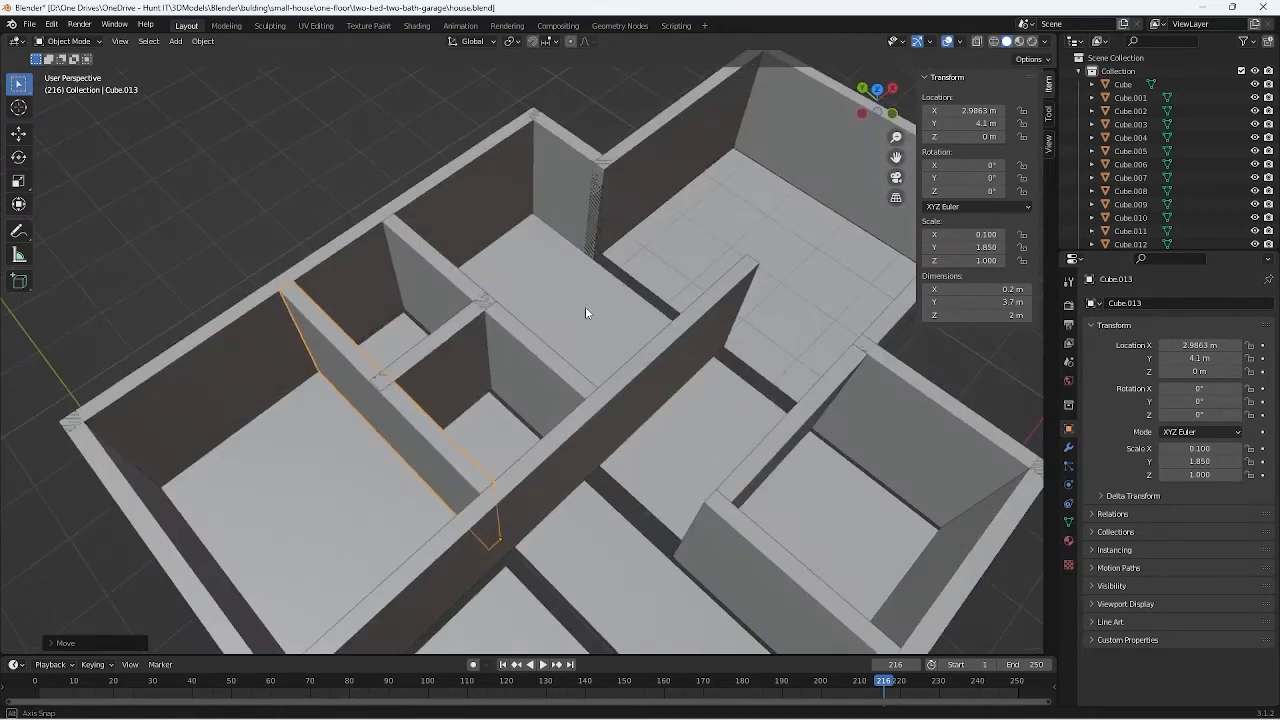
click(961, 110)
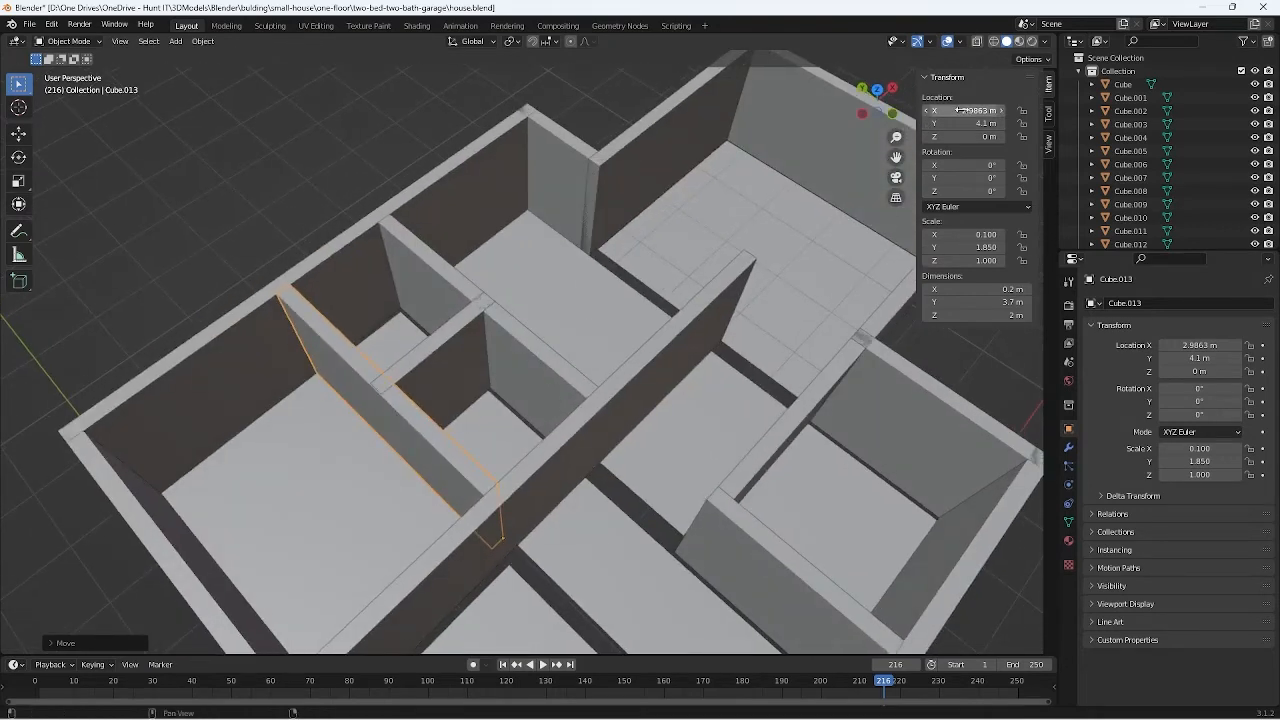
text(3)
key(Return)
Step: Shorten the wall at X 3 m to a Y dimension of 2 m and refine it to 1.7 m
middle_drag(476, 204, 453, 291)
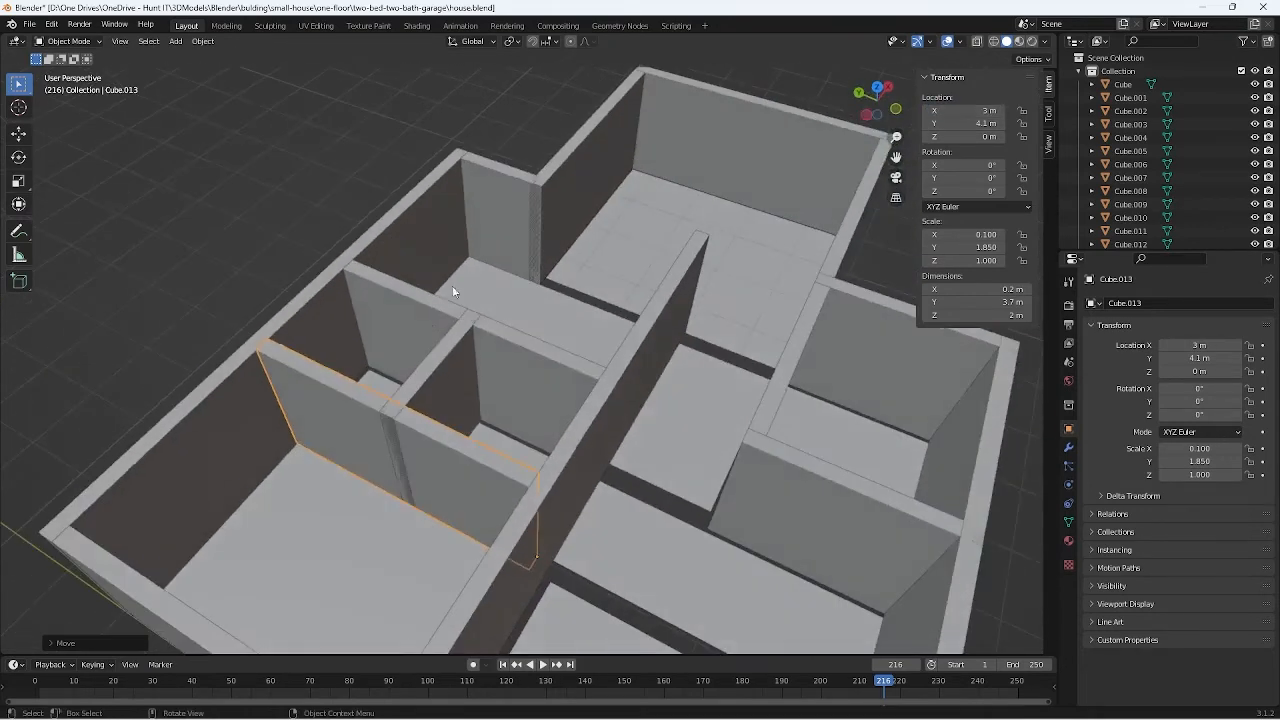
middle_drag(333, 390, 404, 208)
middle_drag(447, 245, 345, 350)
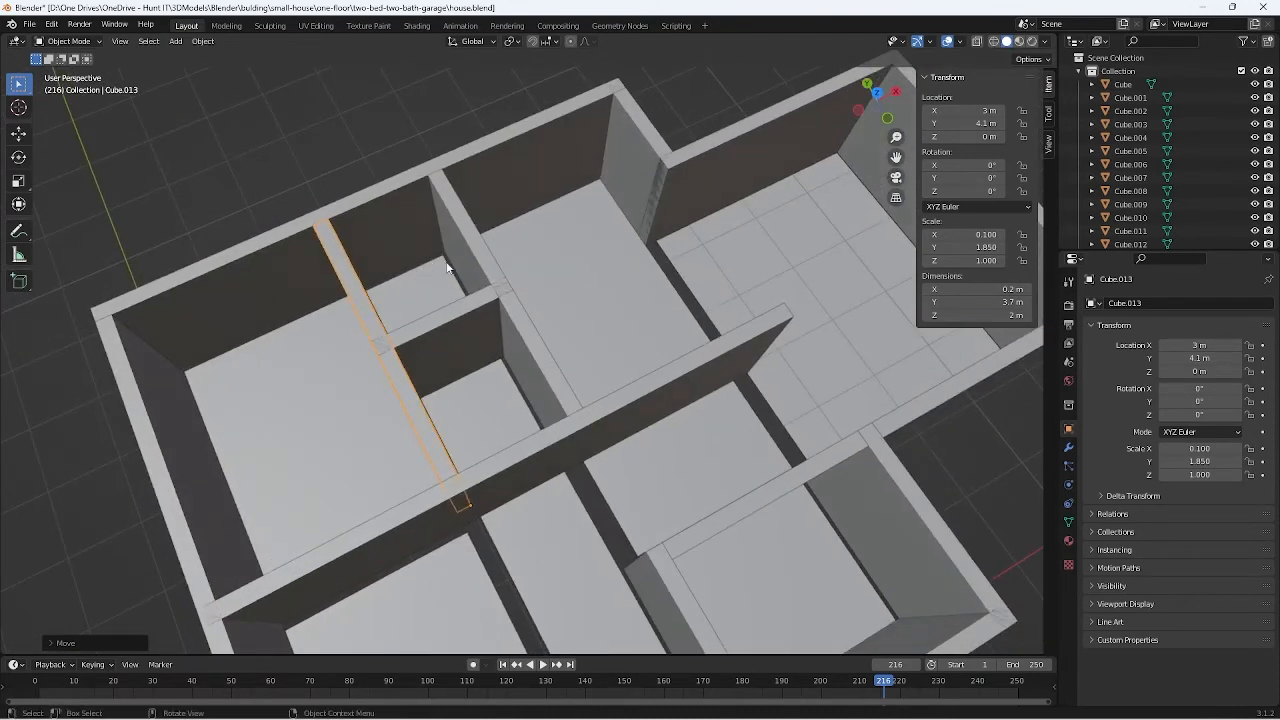
middle_drag(432, 321, 346, 360)
click(388, 354)
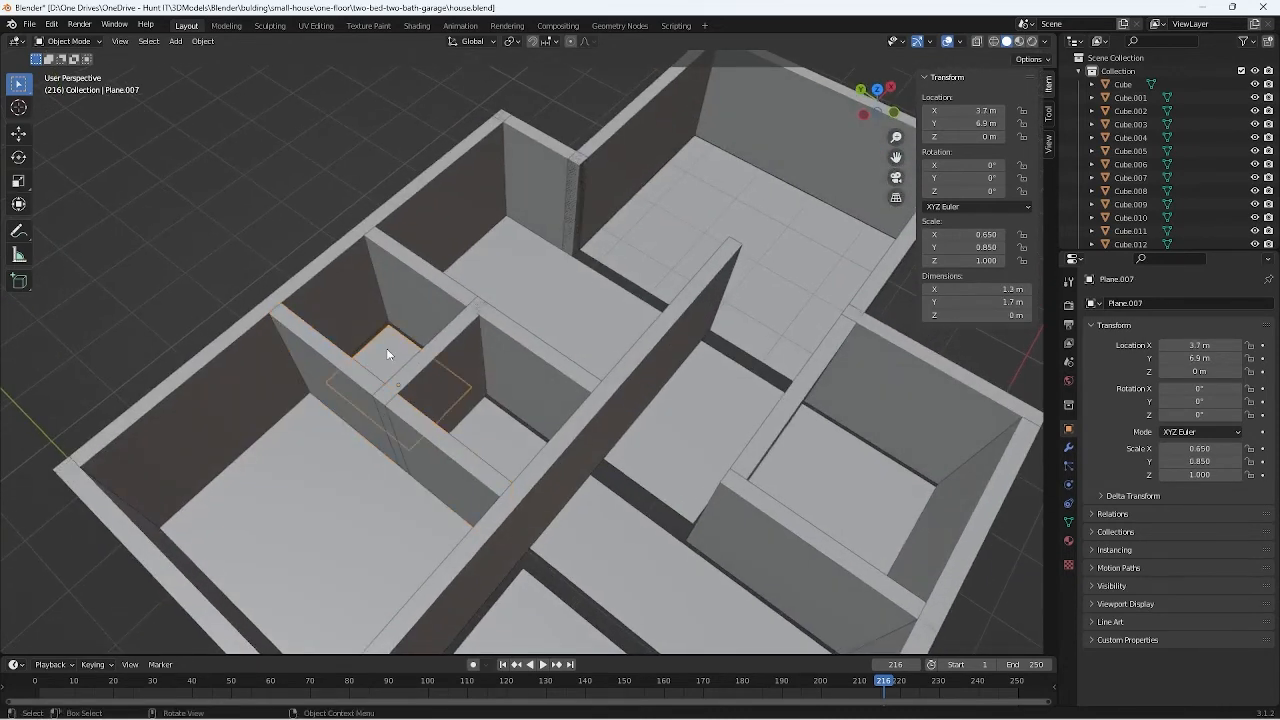
click(350, 400)
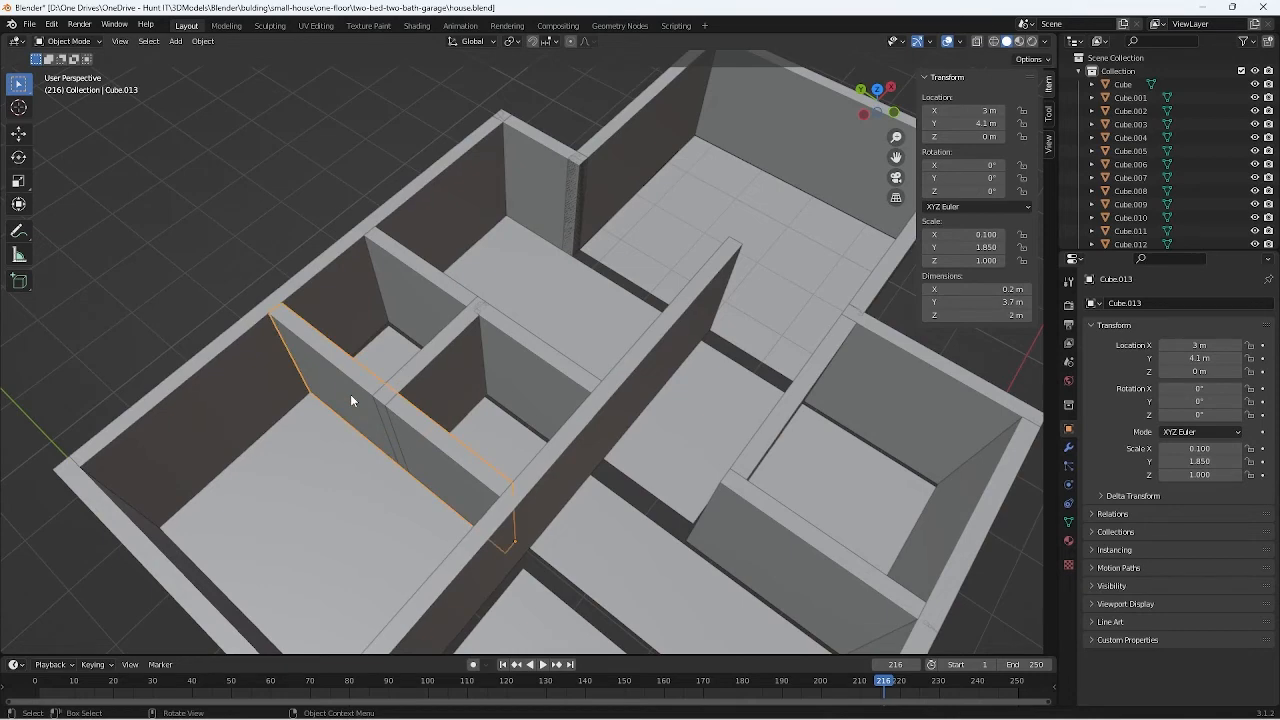
middle_drag(366, 420, 390, 390)
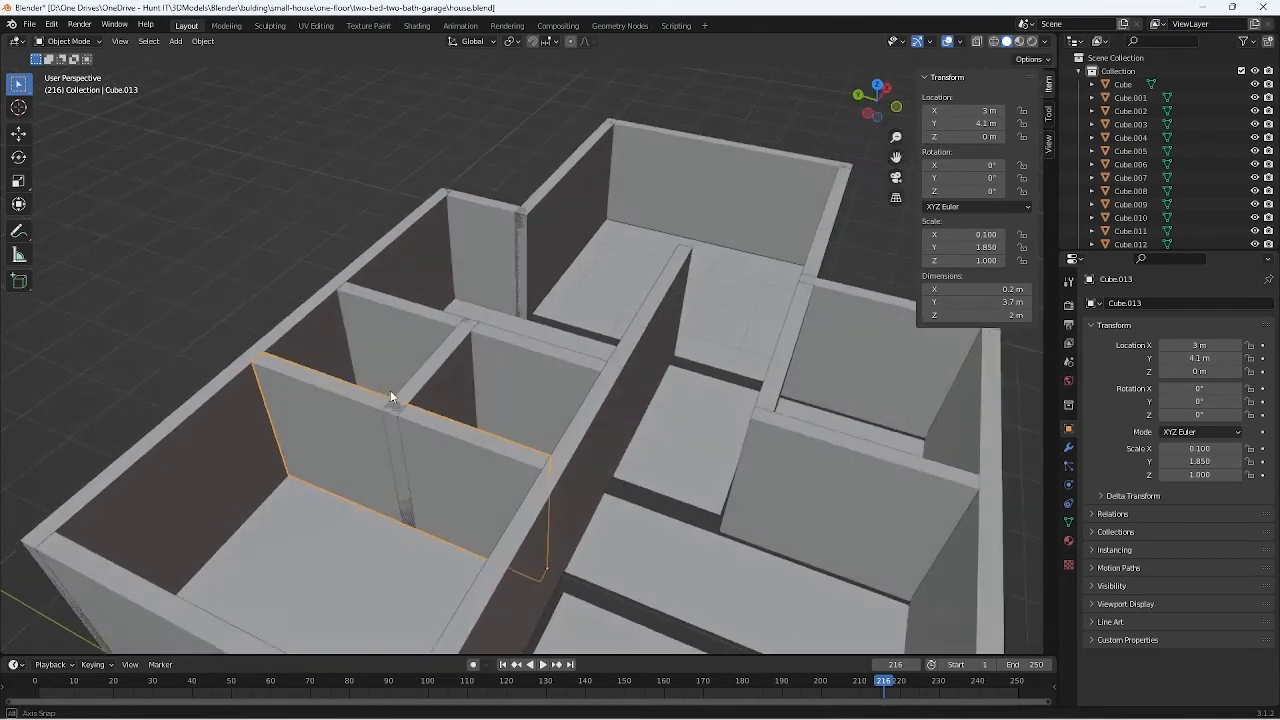
middle_drag(571, 524, 613, 530)
click(969, 305)
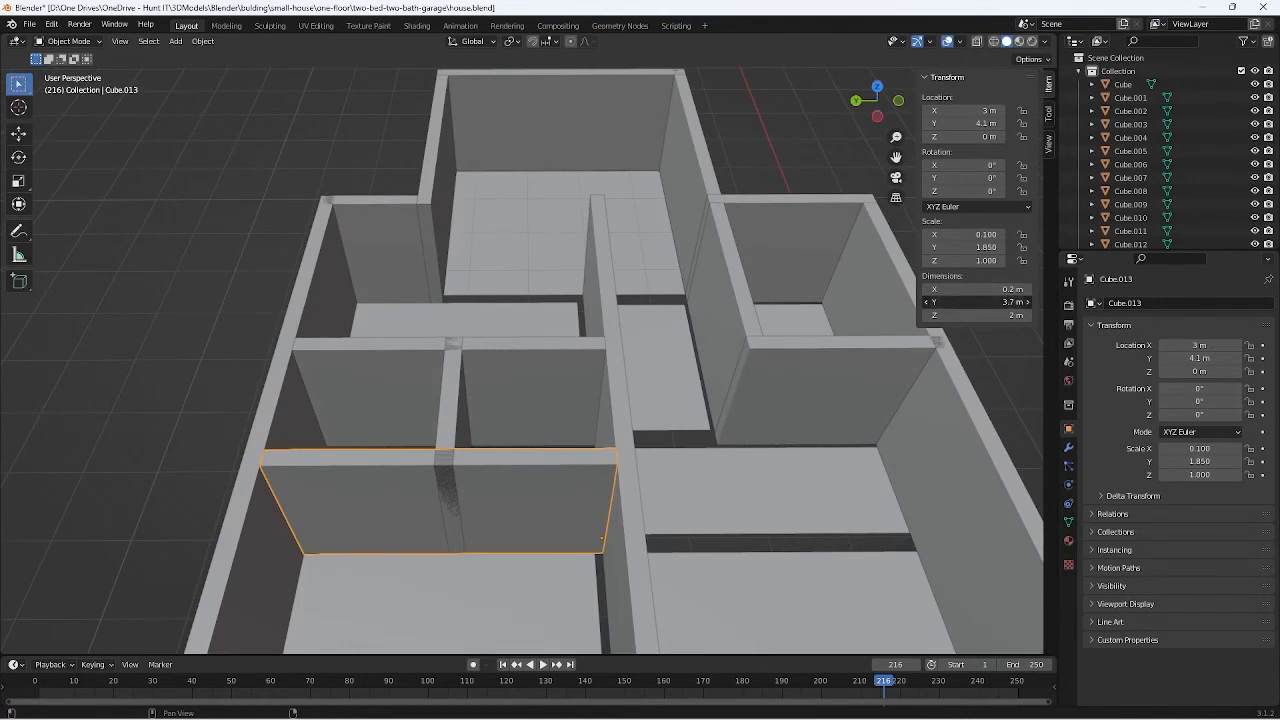
text(2)
key(Return)
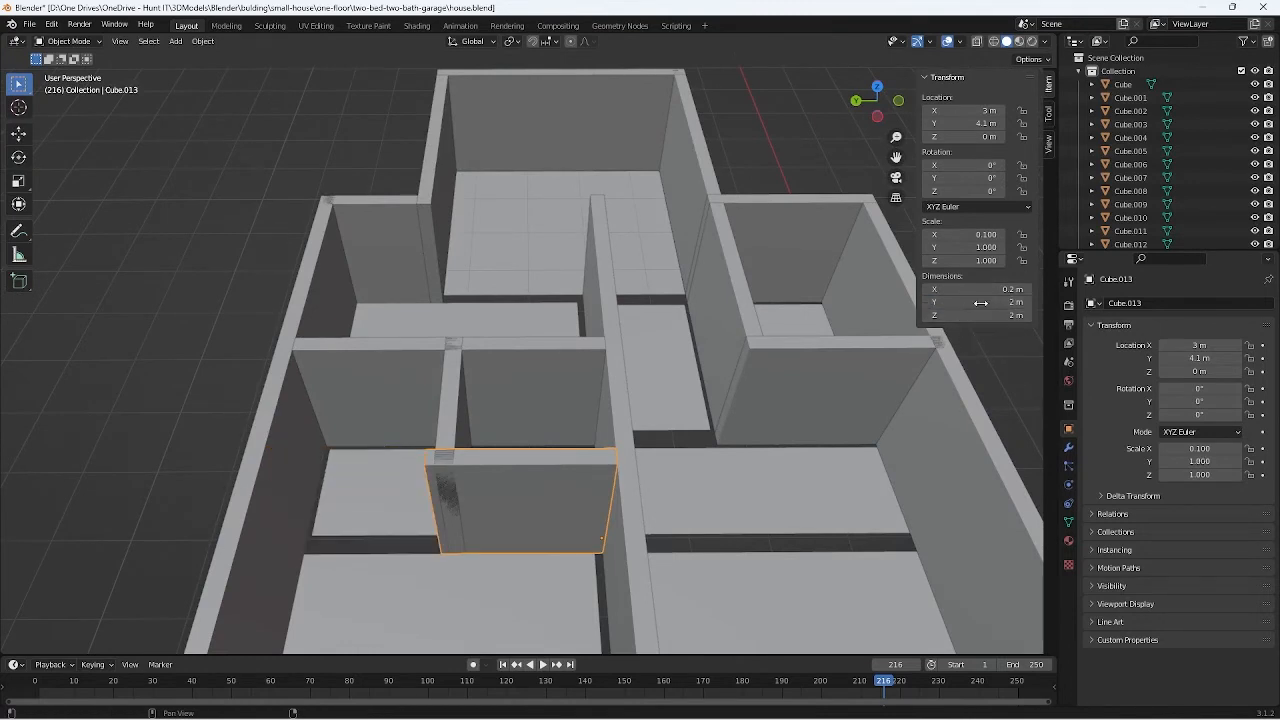
click(1028, 302)
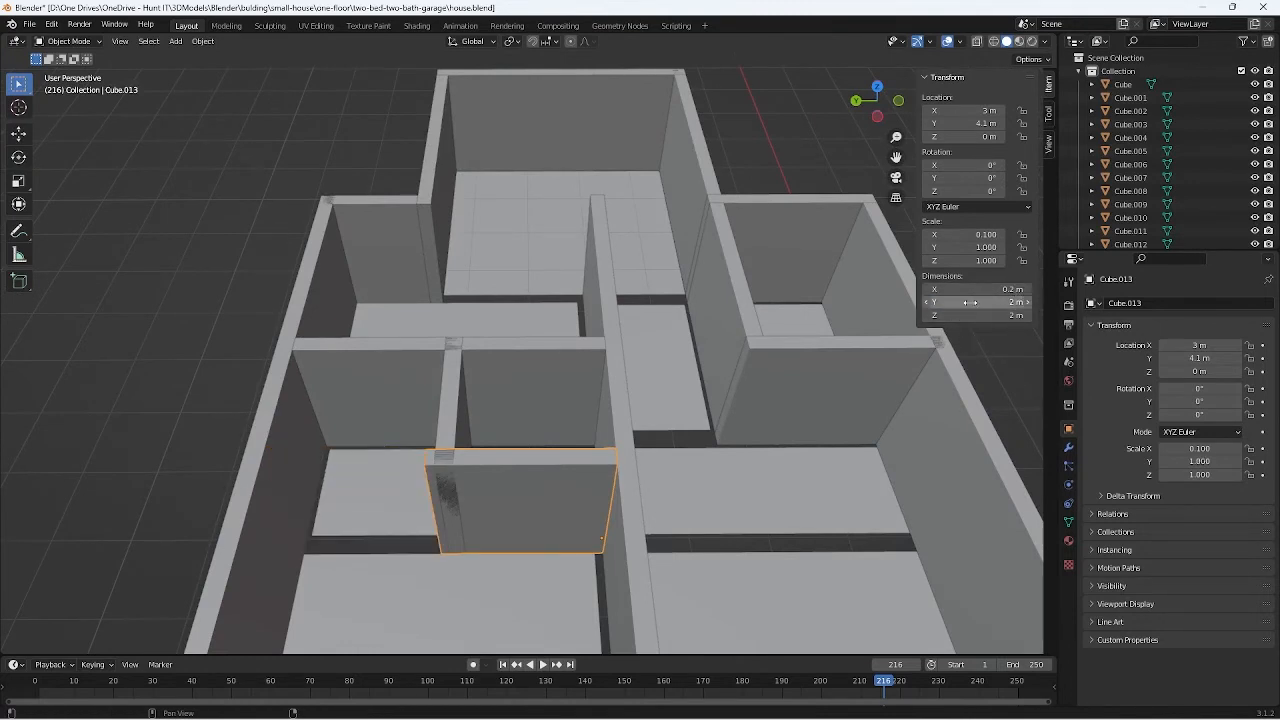
text(1.7)
key(Return)
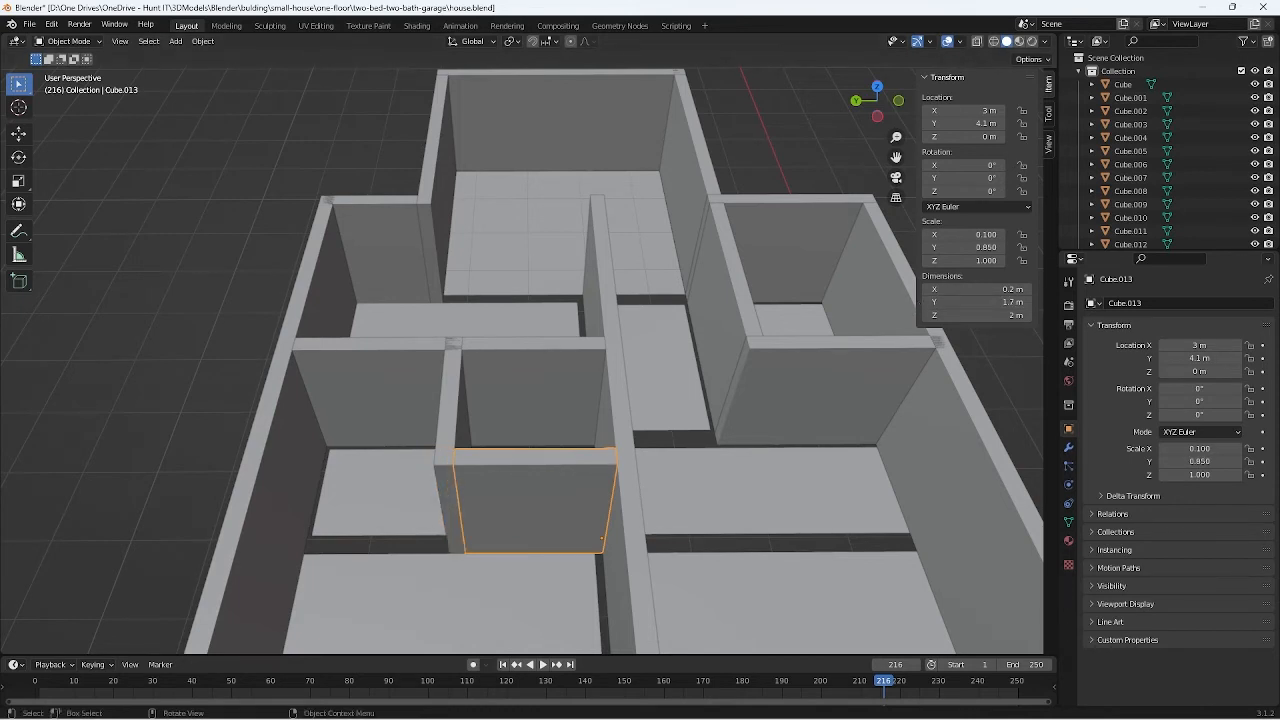
click(540, 507)
key(ctrl+c)
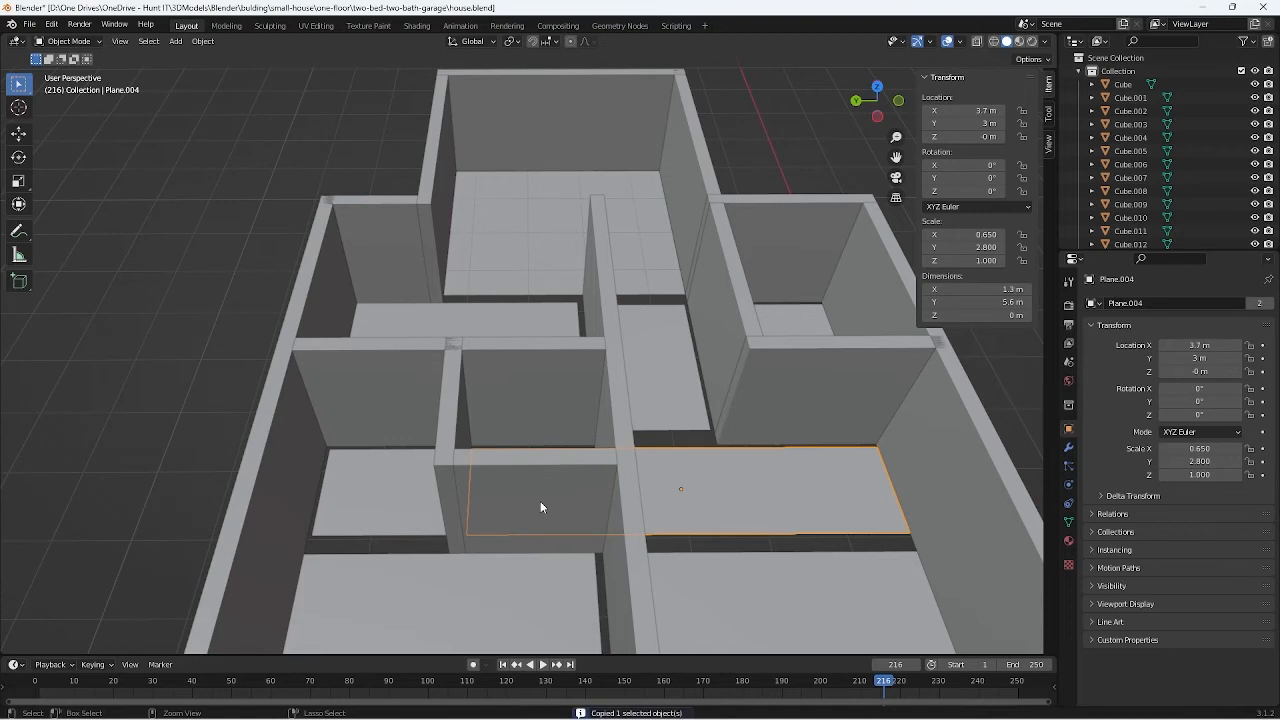
key(ctrl+v)
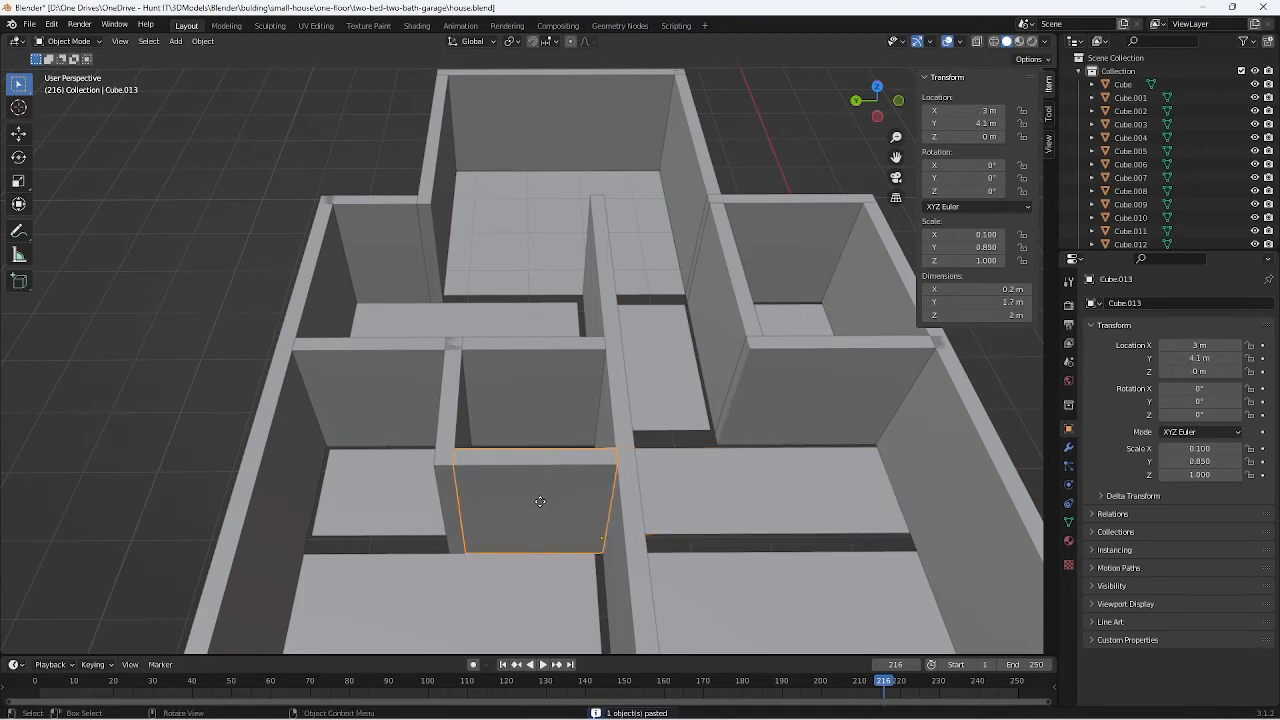
key(g)
key(y)
right_click(590, 511)
Step: Duplicate the 1.7 m wall and move the copy along Y across the long dividing wall to about 1.18 m
key(ctrl+c)
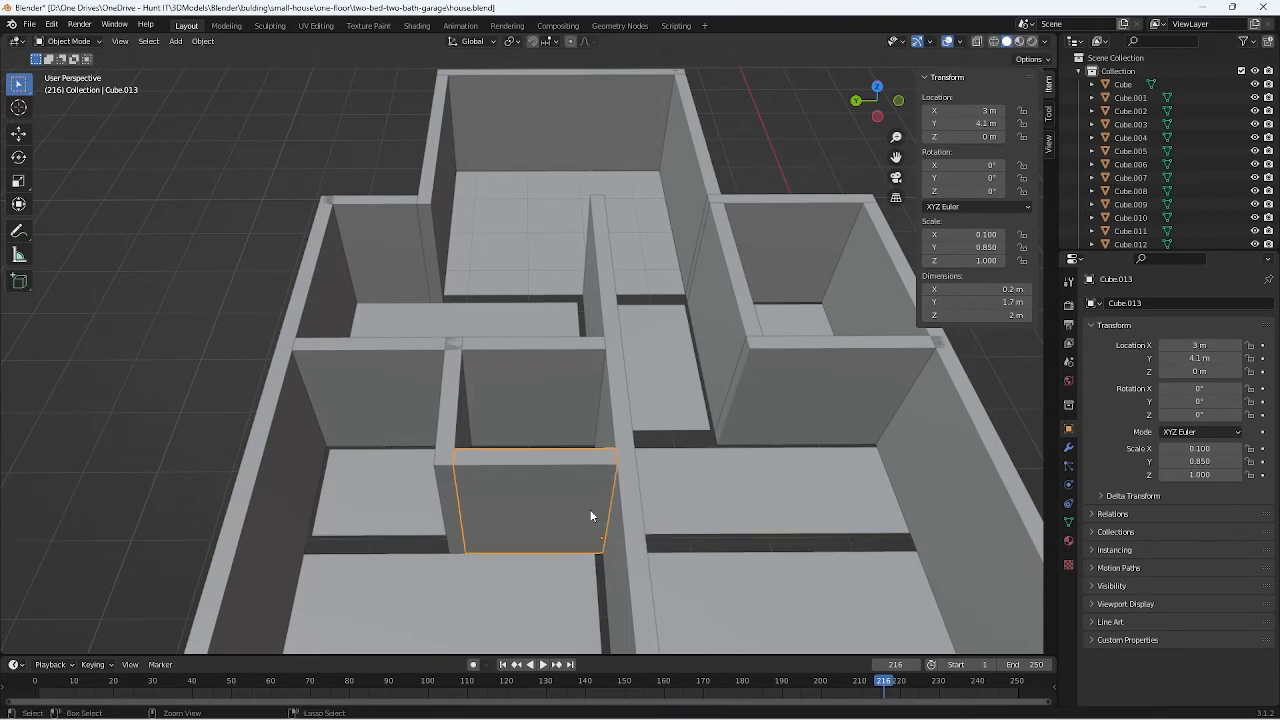
key(ctrl+v)
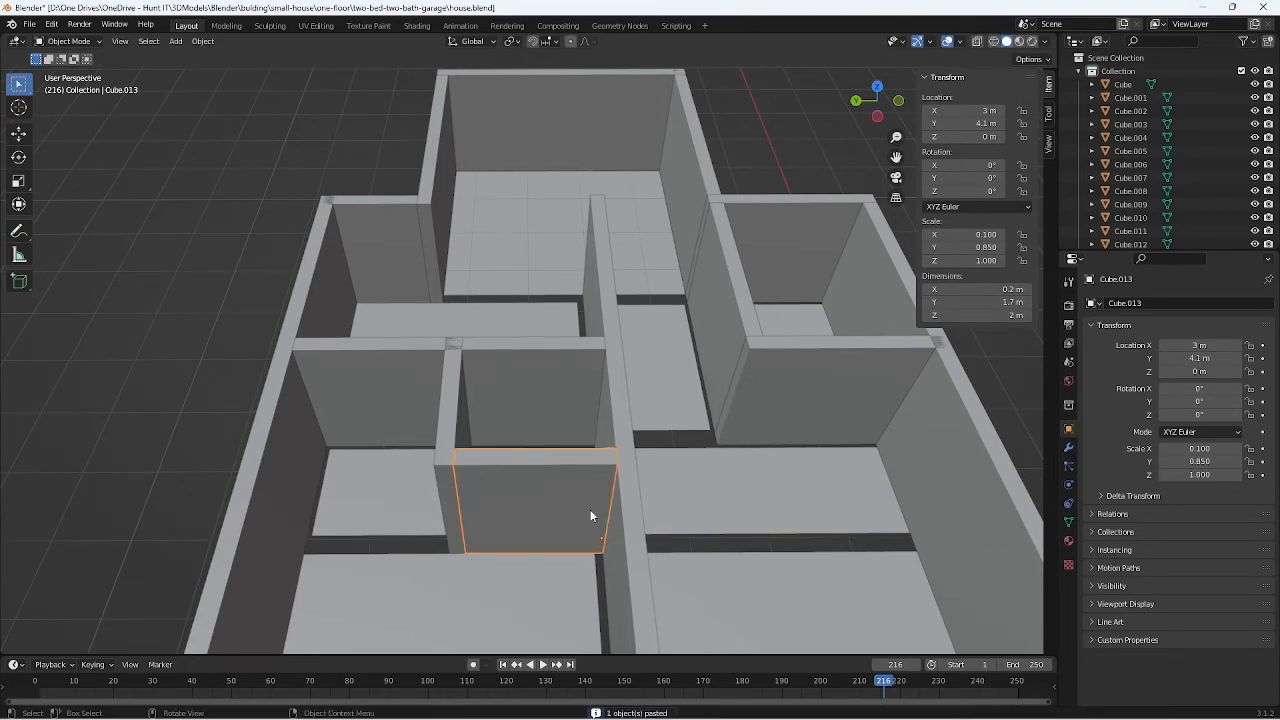
key(g)
key(y)
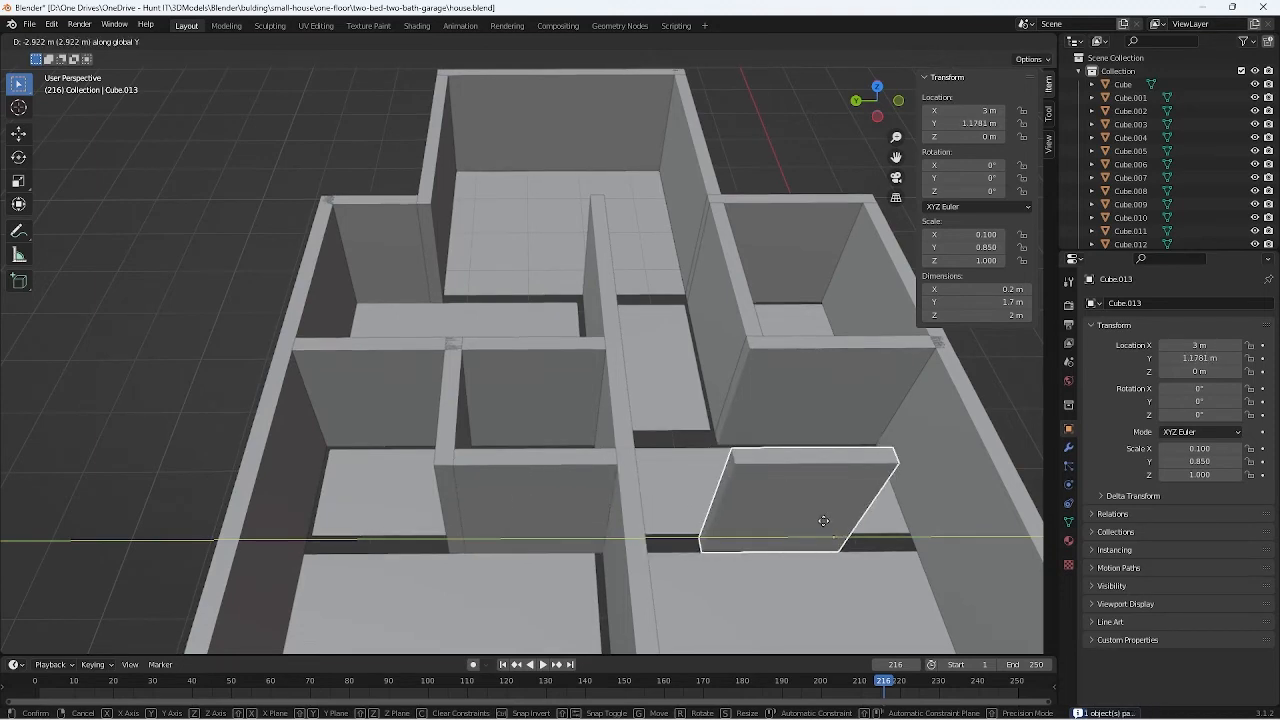
click(800, 522)
Step: Lengthen the moved wall copy by setting its Y dimension to 3.8 m
middle_drag(800, 522, 863, 366)
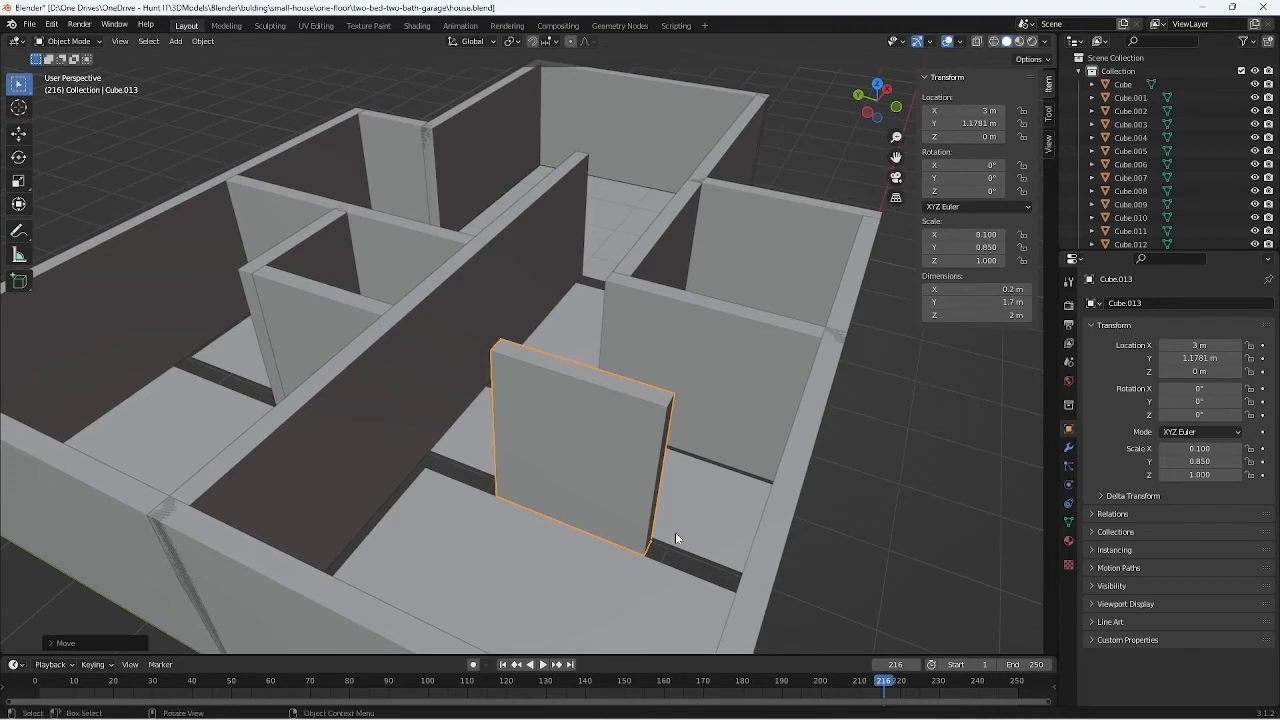
click(550, 591)
shift+click(571, 495)
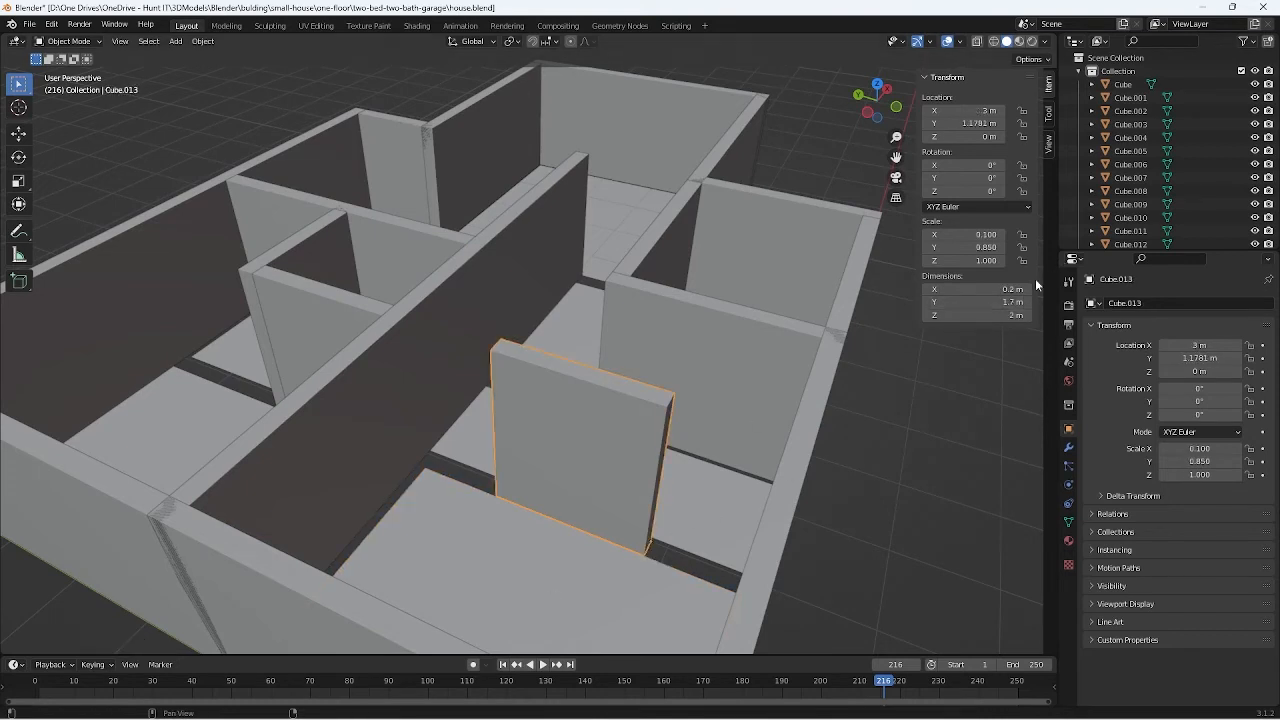
click(975, 301)
text(3.8)
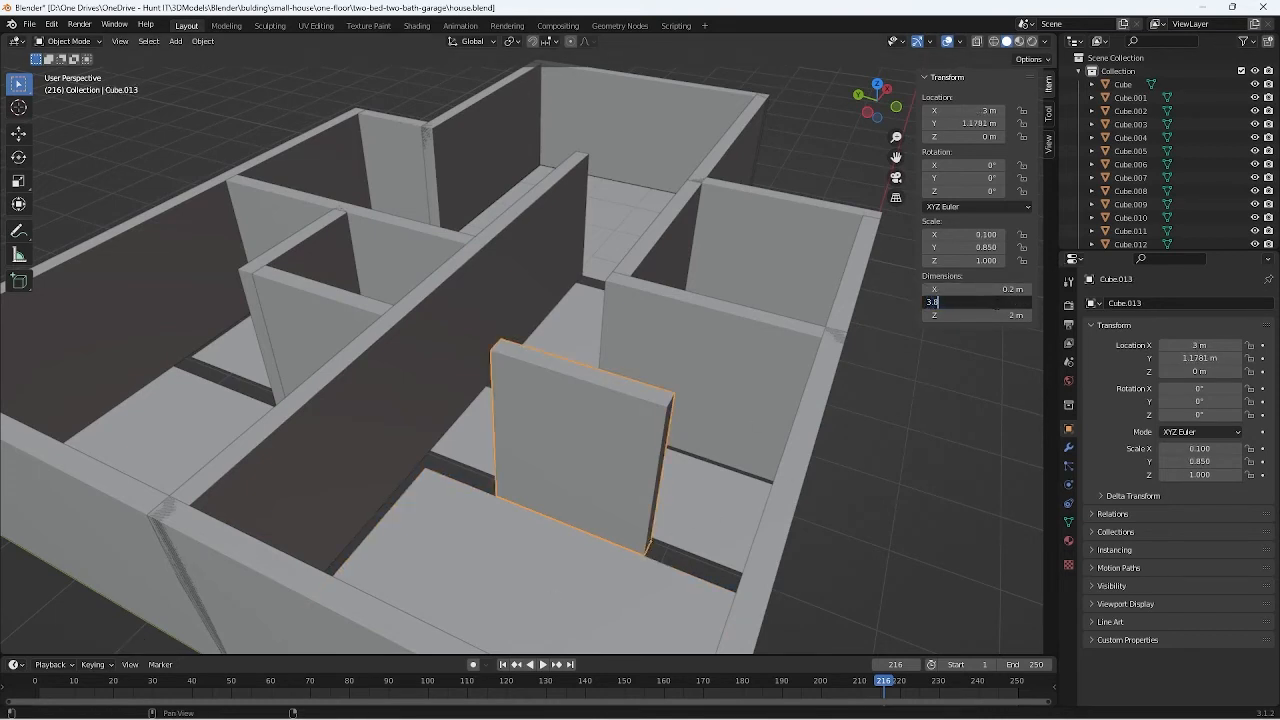
key(Return)
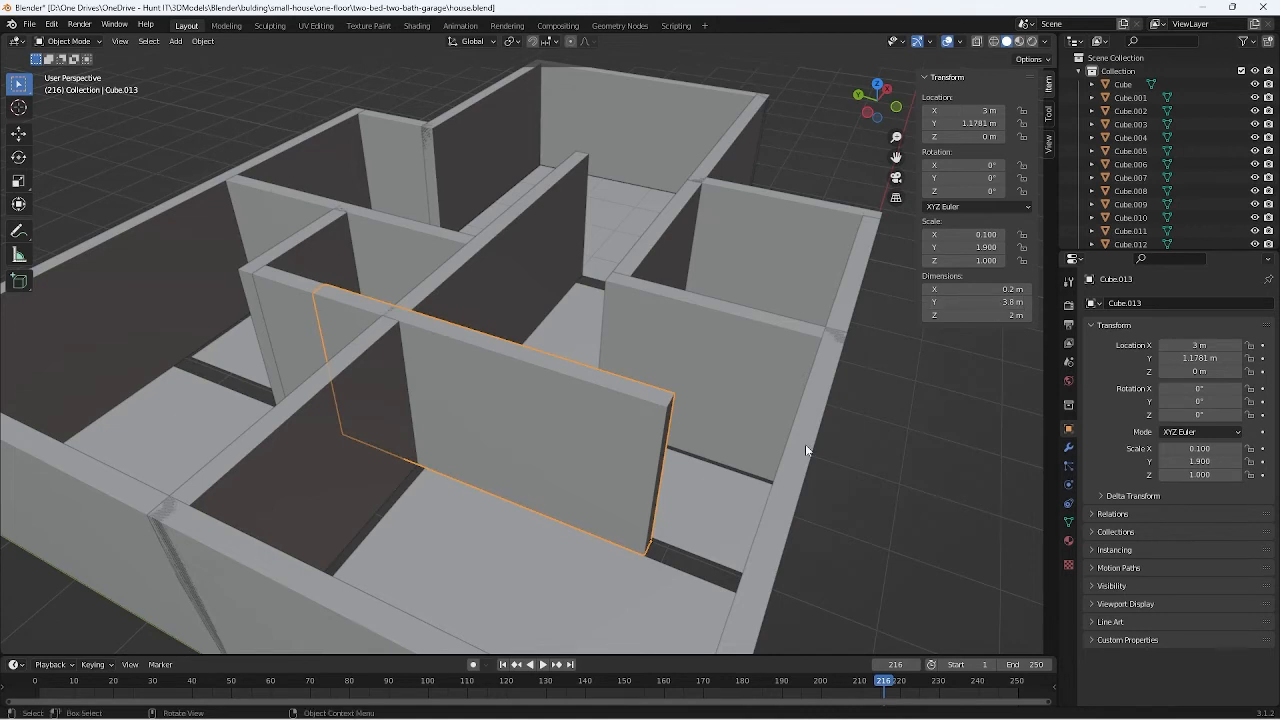
Step: Slide the 3.8 m wall along Y between the outer wall and the long dividing wall, and set its Y location to 0.2 m
key(g)
key(y)
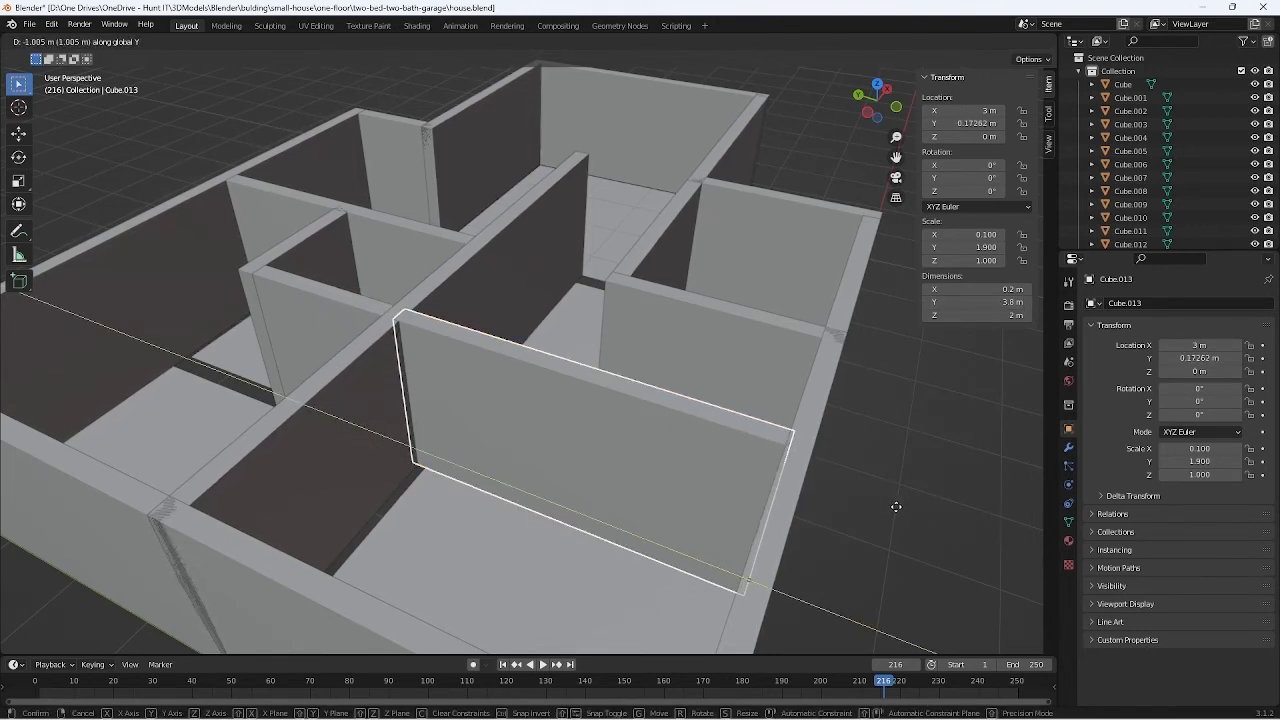
click(896, 506)
double_click(980, 123)
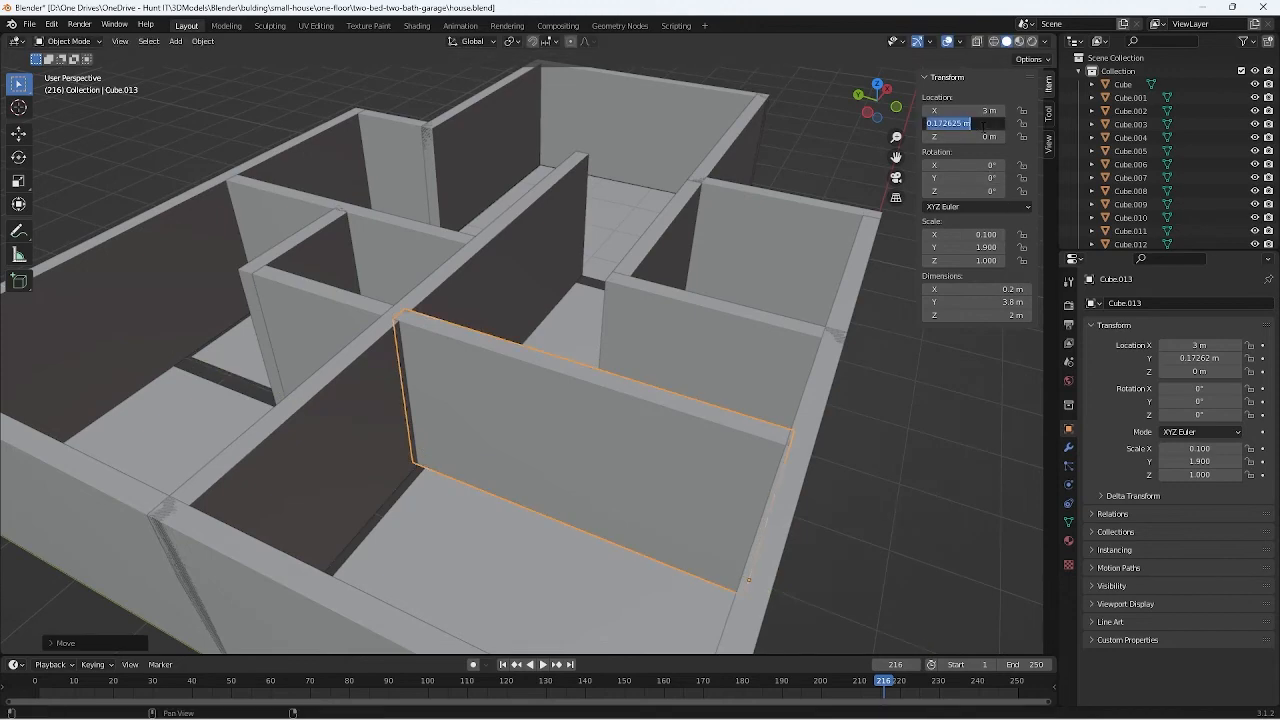
text(0.2)
key(Return)
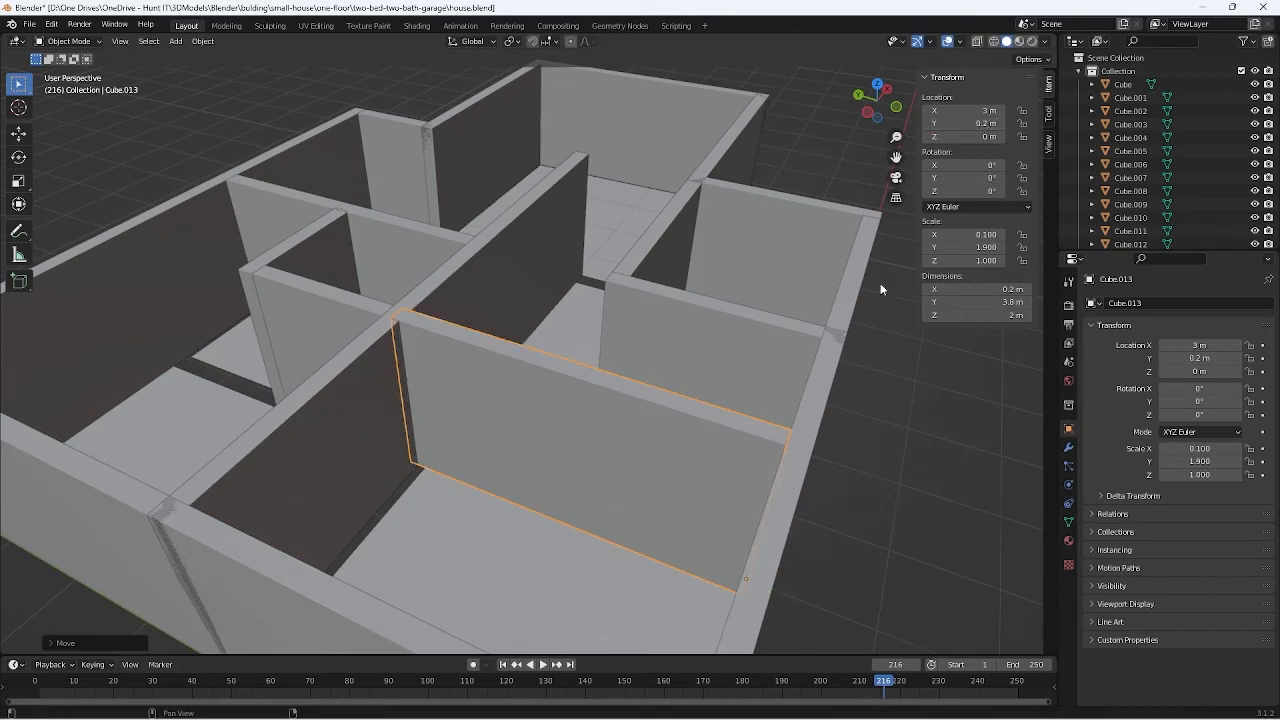
Step: Examine the long 7.4 m dividing wall, its junctions with the inner walls, and the adjoining 2.6 by 3.6 m floor plane
middle_drag(759, 394, 596, 430)
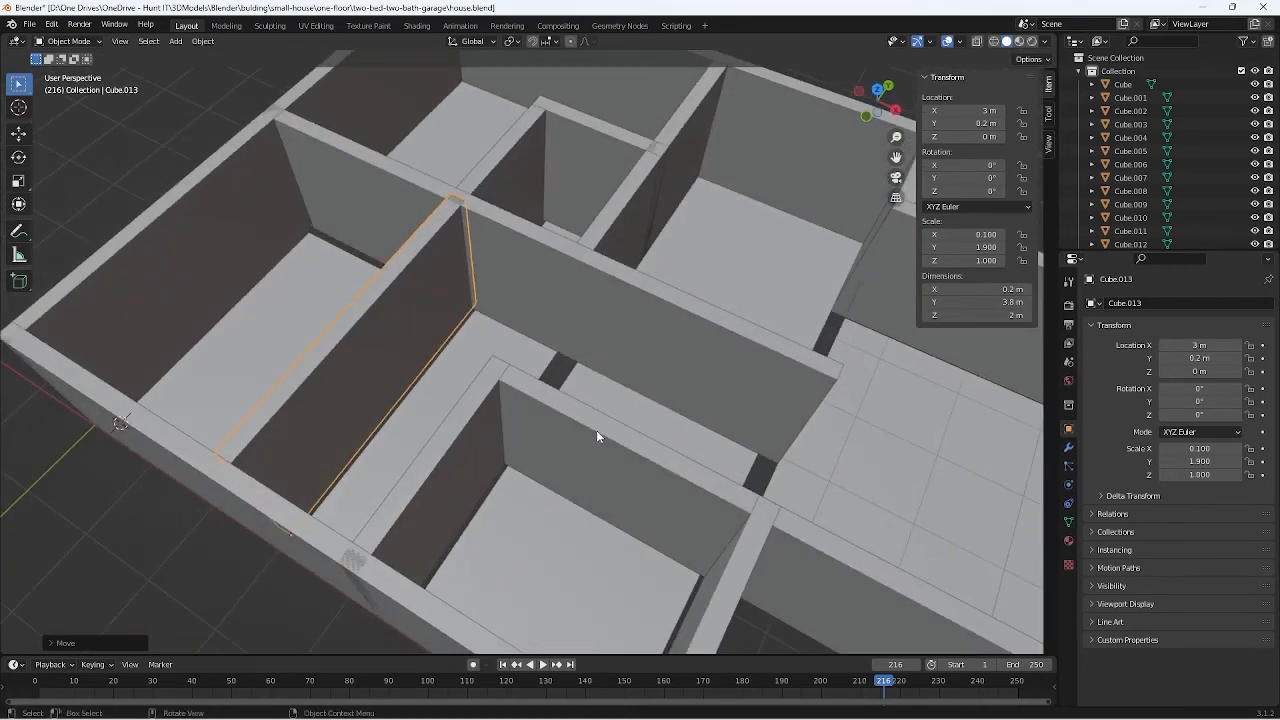
middle_drag(597, 431, 551, 461)
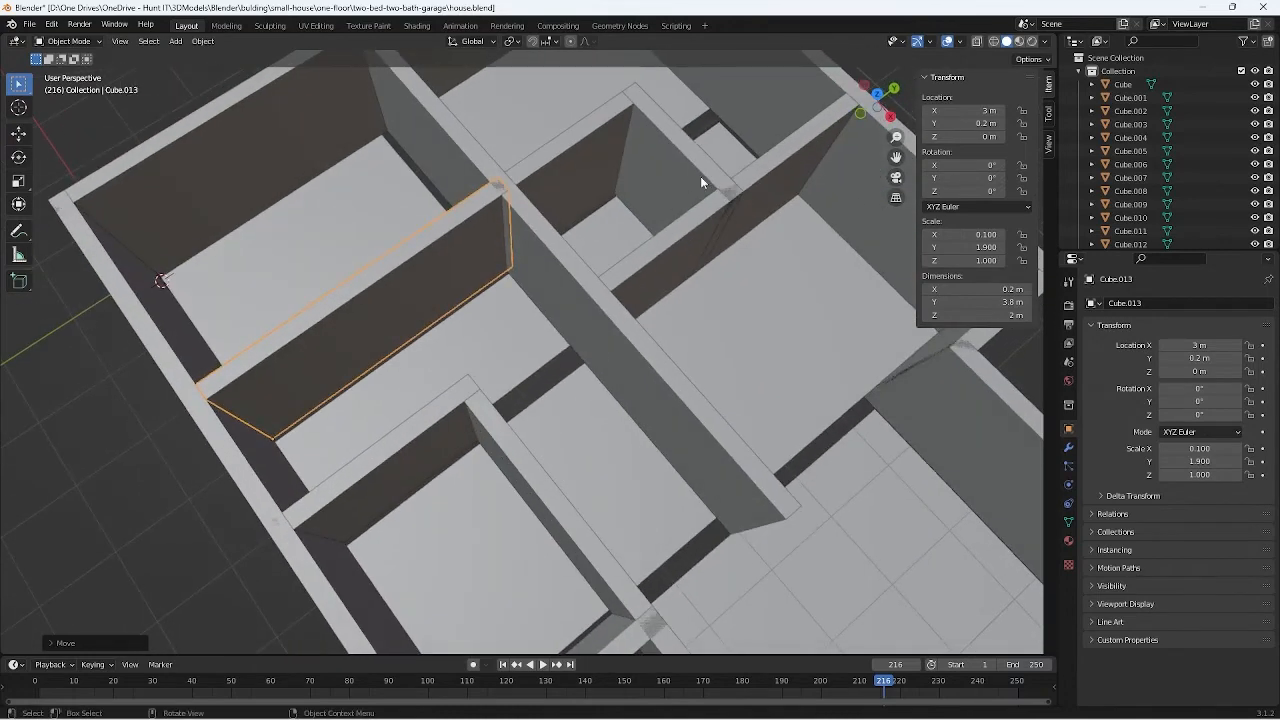
click(533, 287)
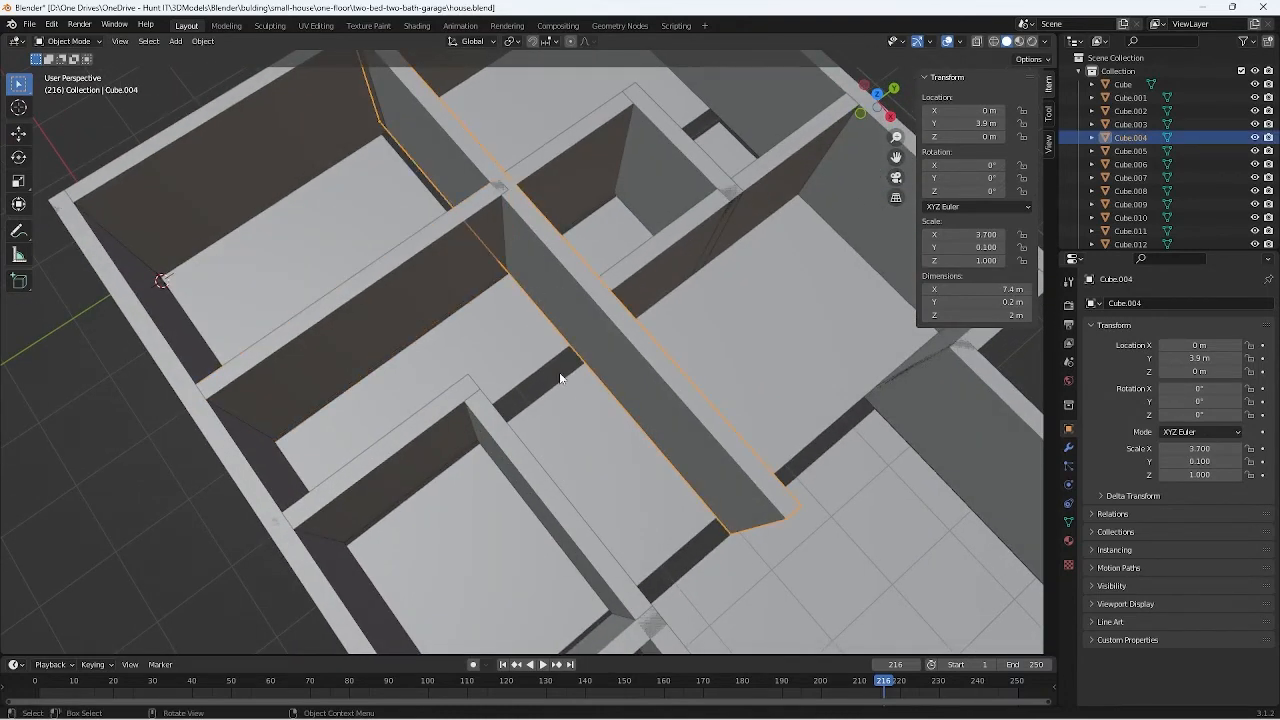
middle_drag(562, 375, 438, 347)
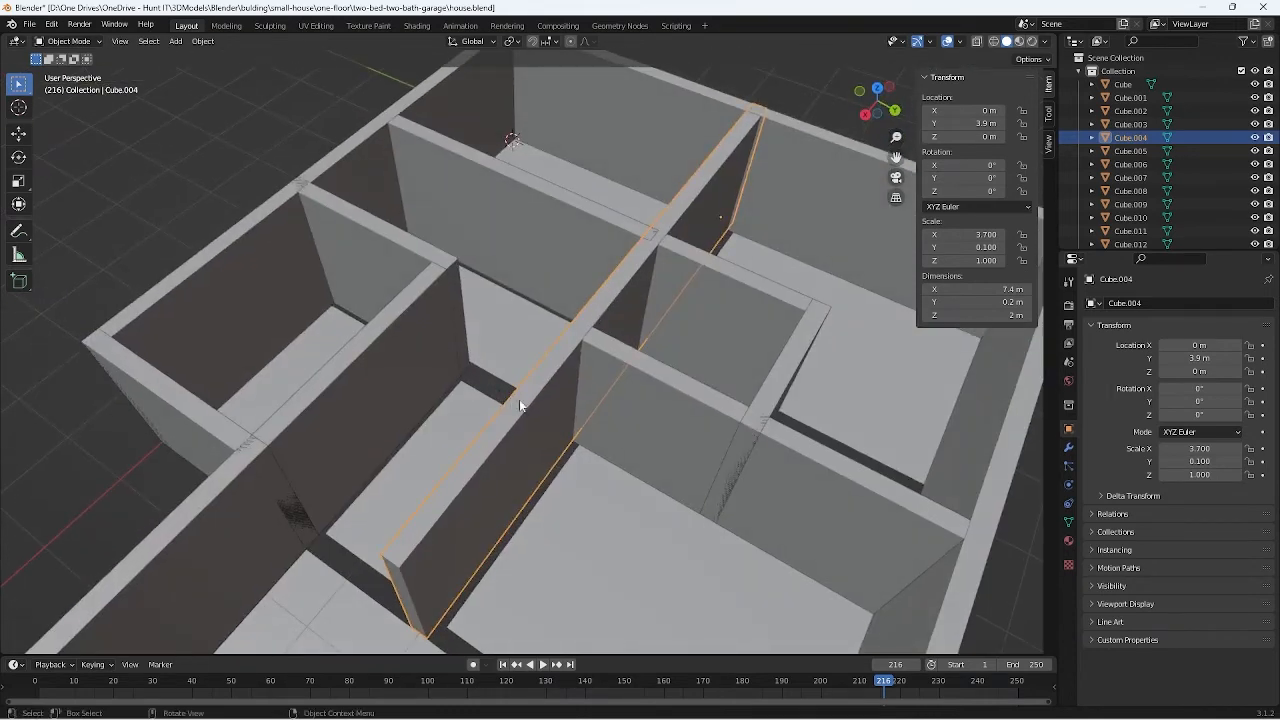
mouse_move(675, 351)
middle_down()
mouse_move(645, 406)
mouse_move(673, 375)
middle_up()
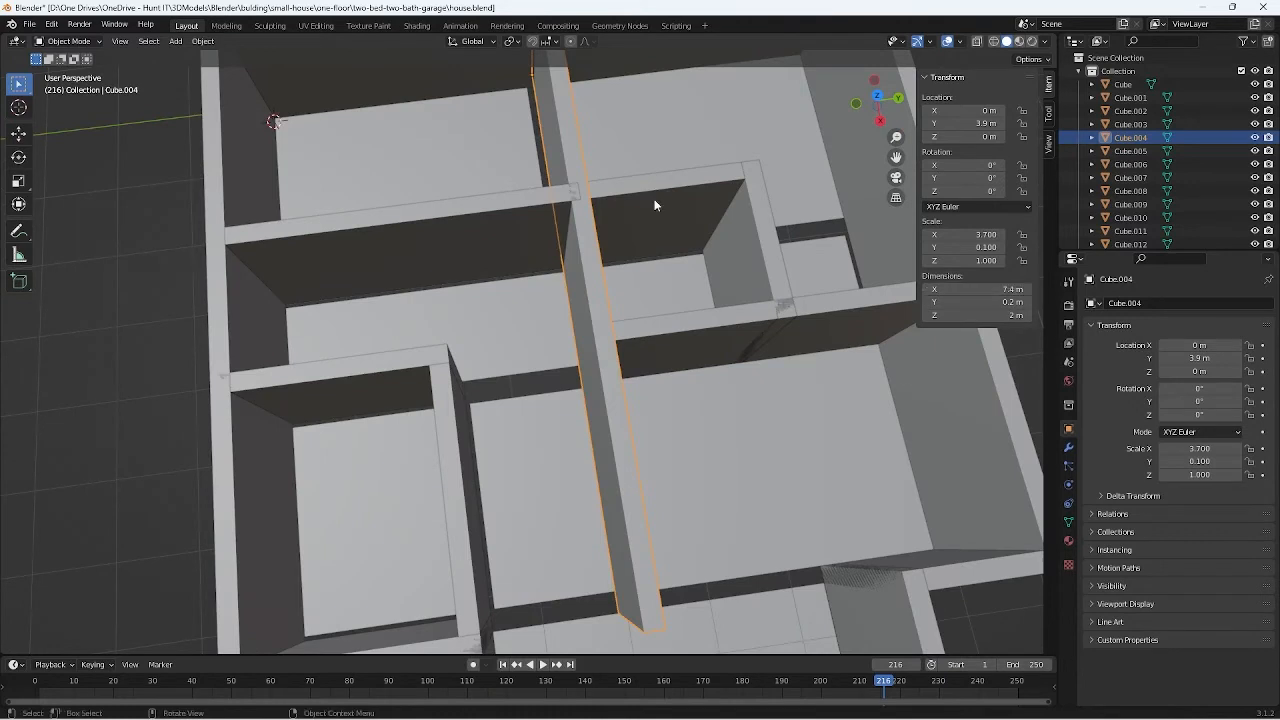
click(640, 101)
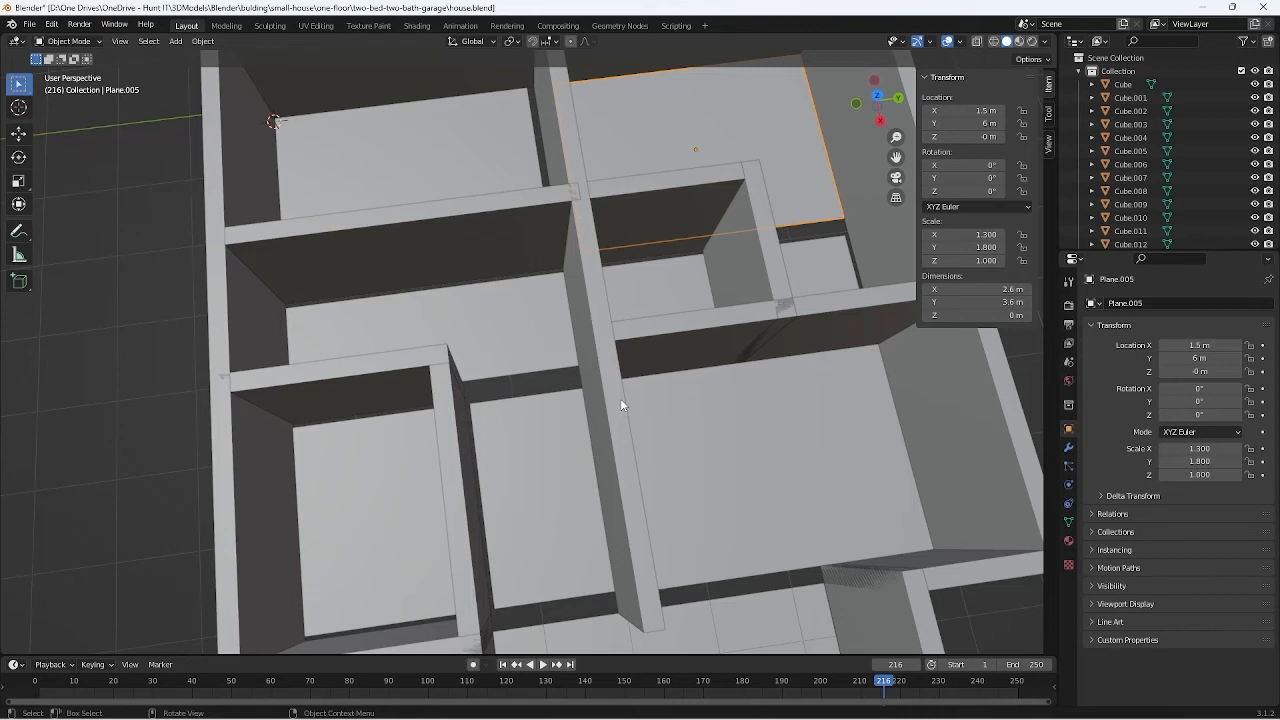
click(612, 451)
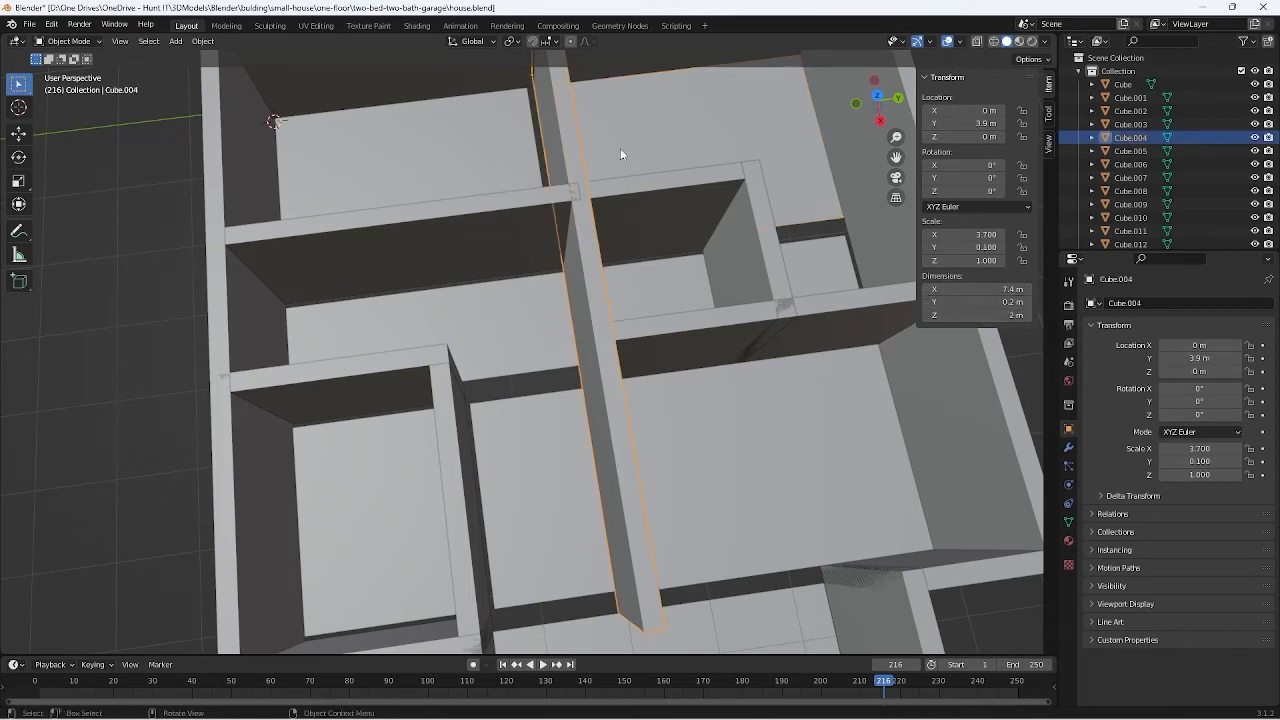
click(649, 131)
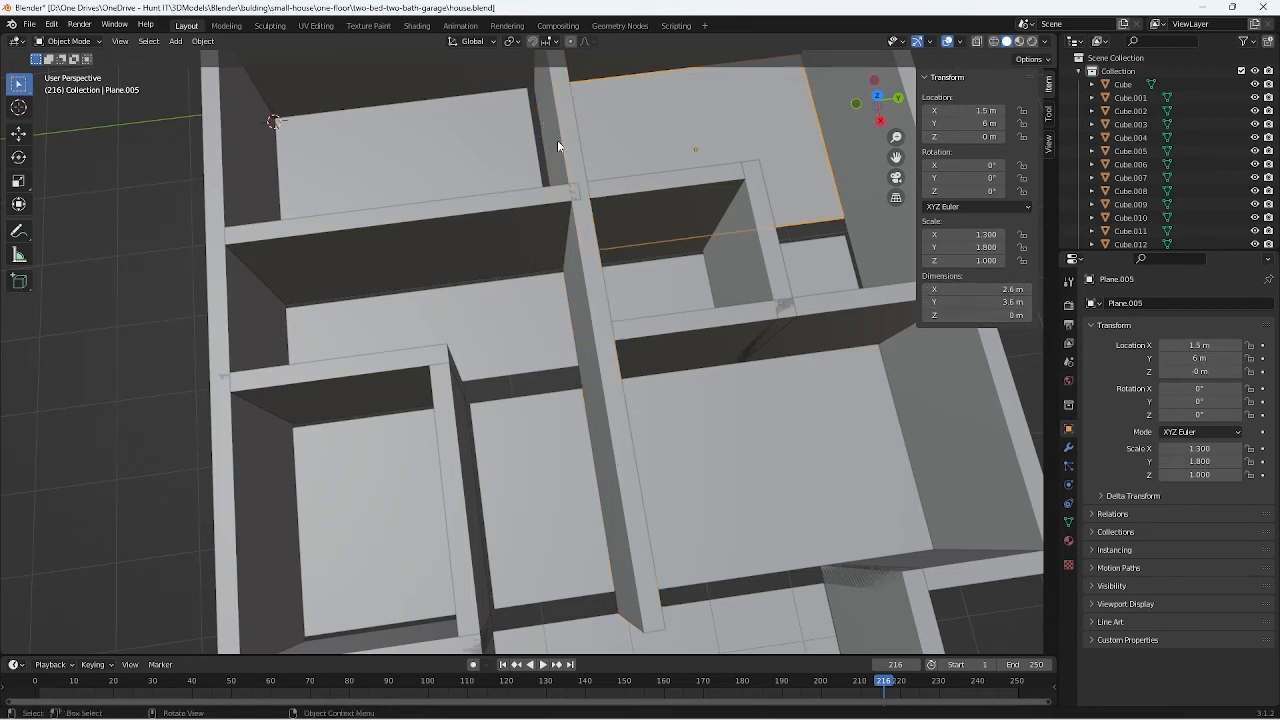
Step: Shorten the long 7.4 m dividing wall by setting its X dimension to 2.6 m
click(557, 140)
click(960, 289)
text(2.6)
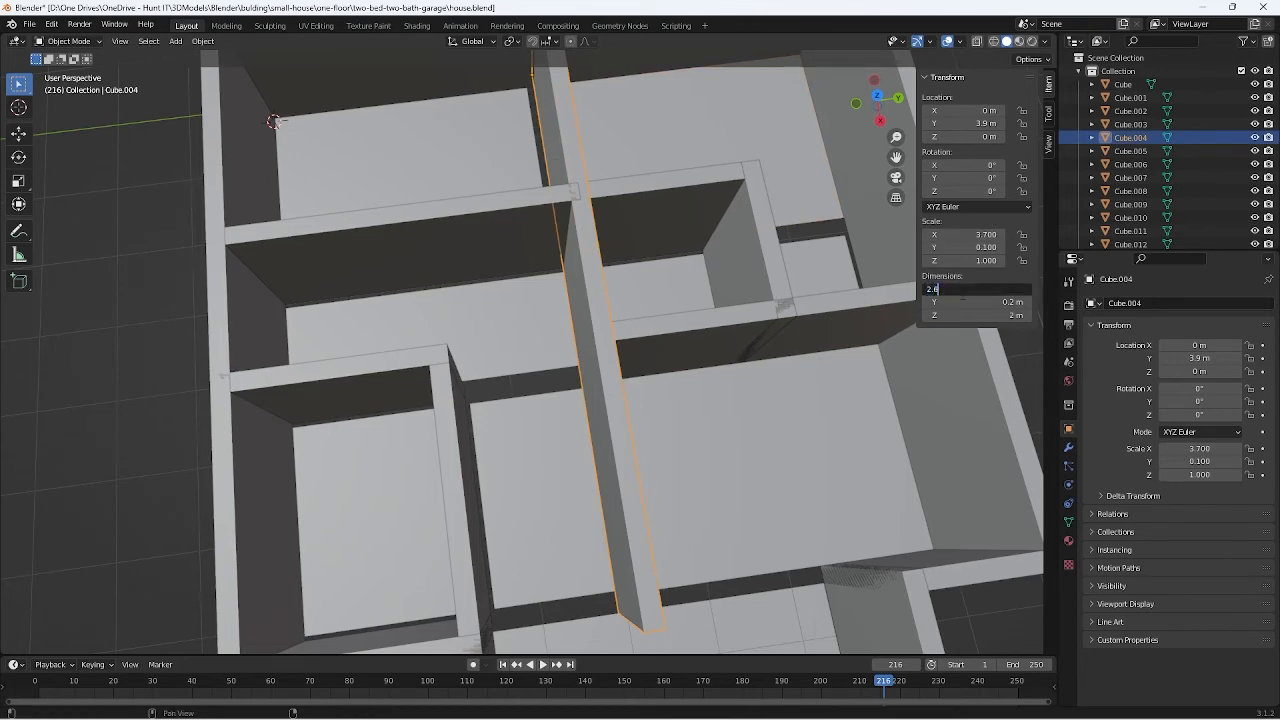
key(Return)
Step: Slide the shortened wall along X, clear of the outer wall, to an X location of about 0.205 m
middle_drag(512, 273, 671, 243)
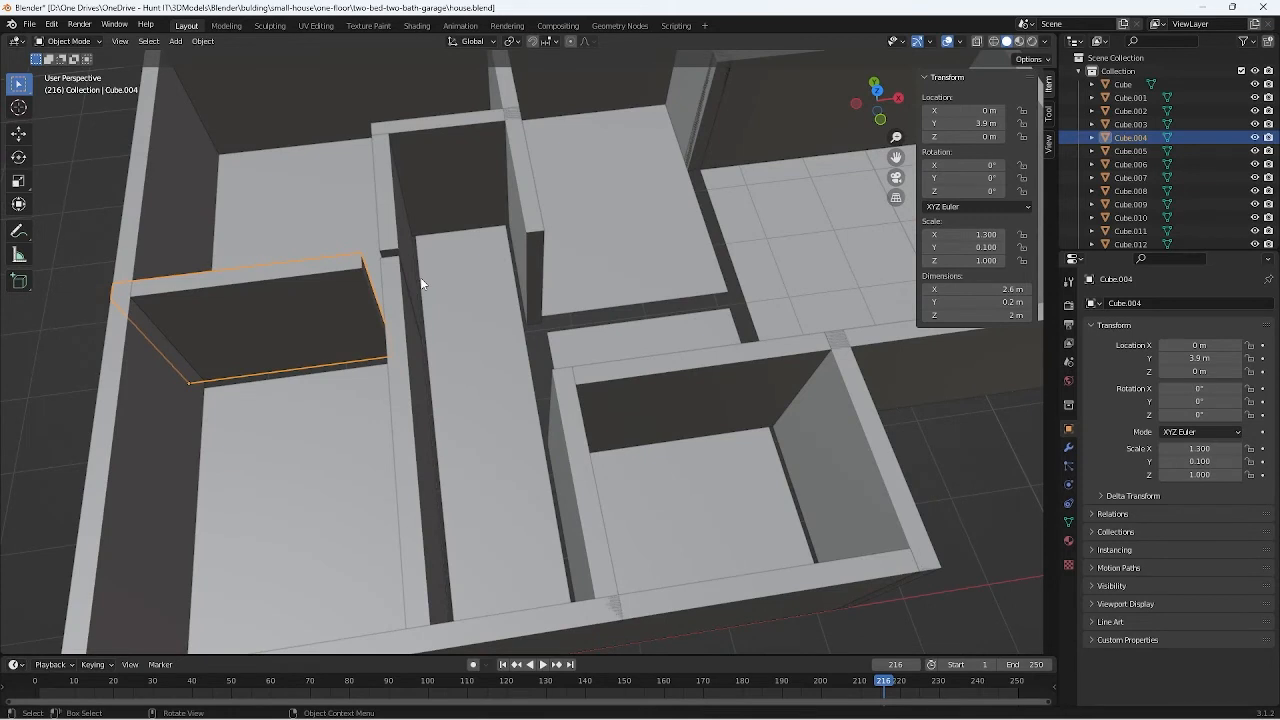
key(g)
key(y)
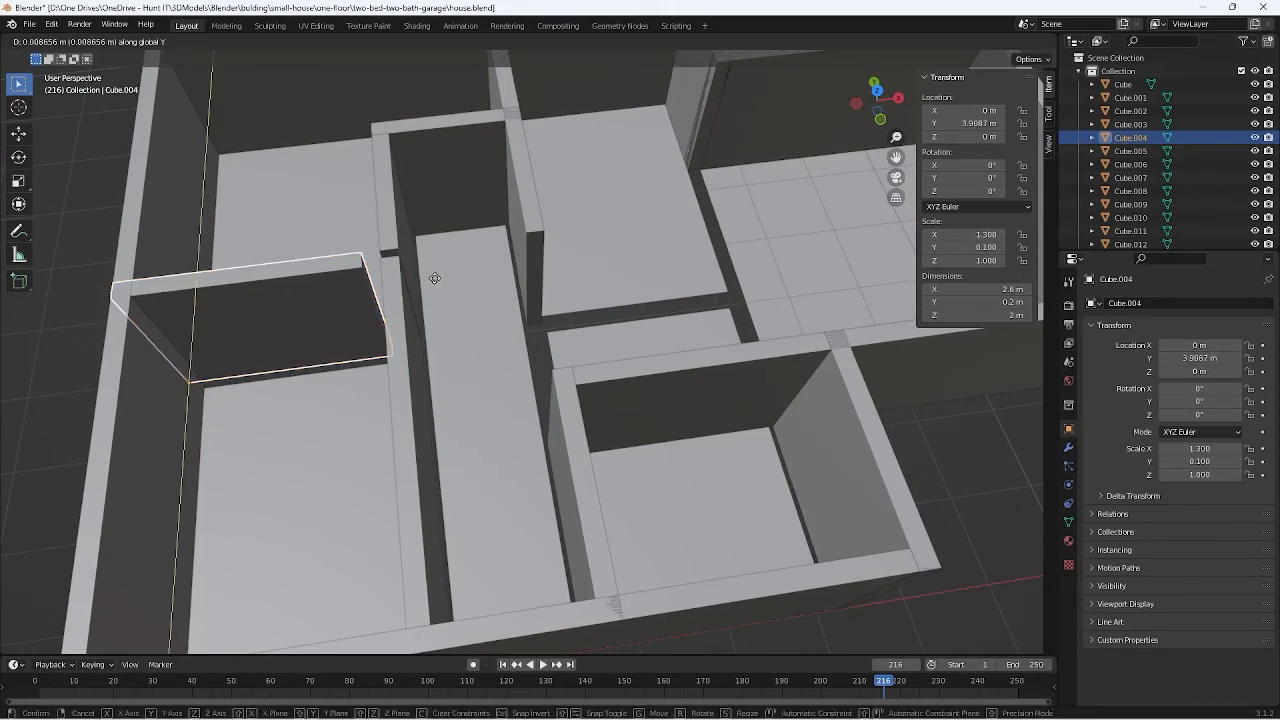
key(x)
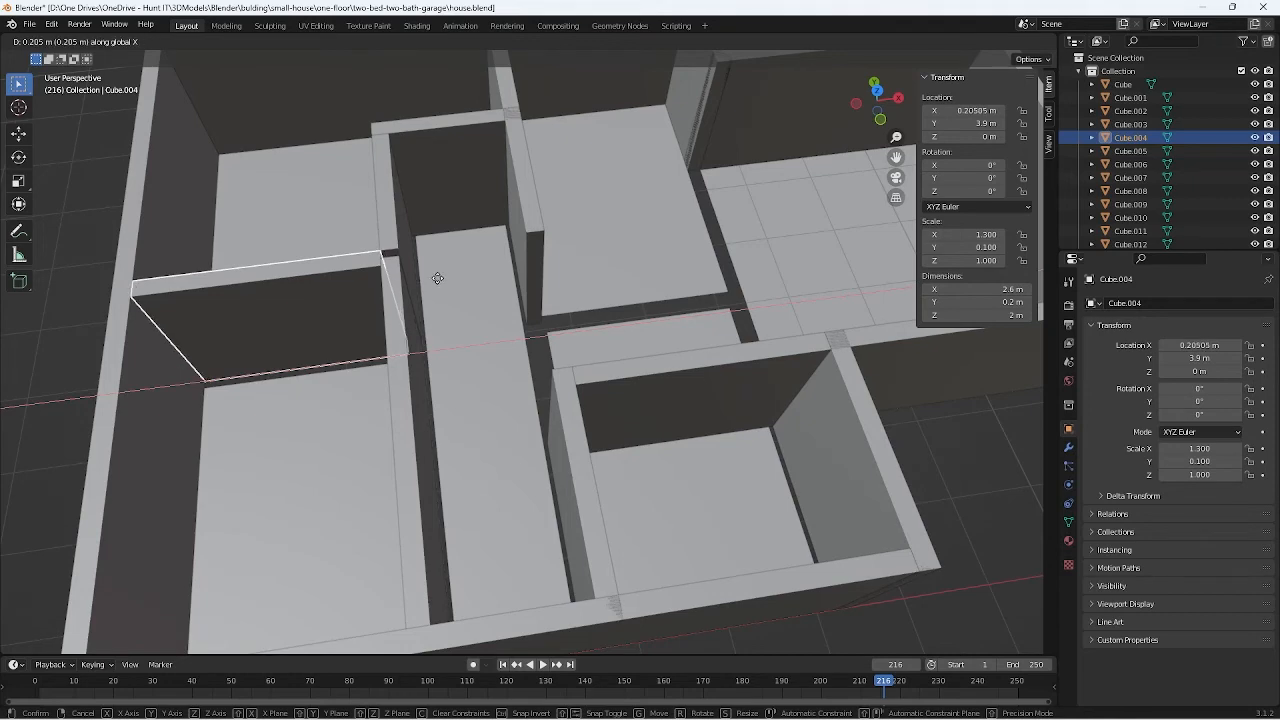
click(437, 277)
middle_drag(439, 281, 338, 267)
shift+middle_drag(394, 222, 524, 423)
scroll(483, 392, up, 1)
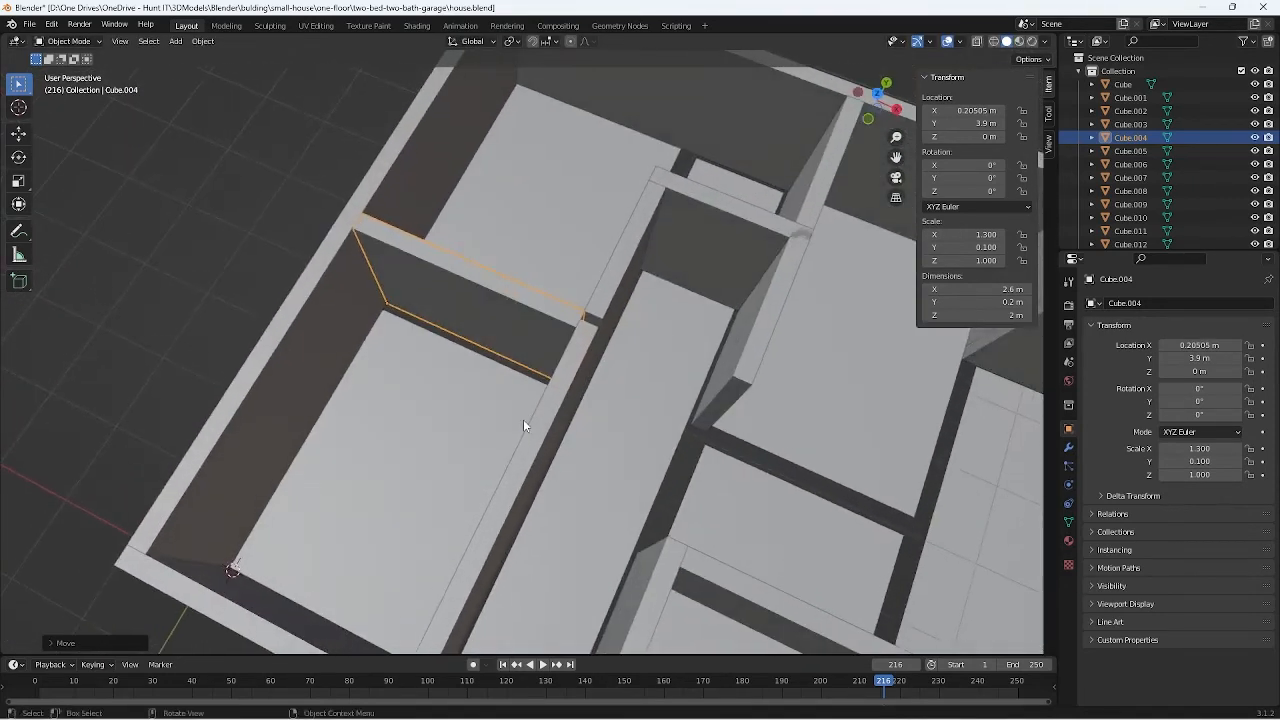
Step: Lengthen the shortened dividing wall to 2.8 m in X and set its X location to 0.2 m
click(1029, 288)
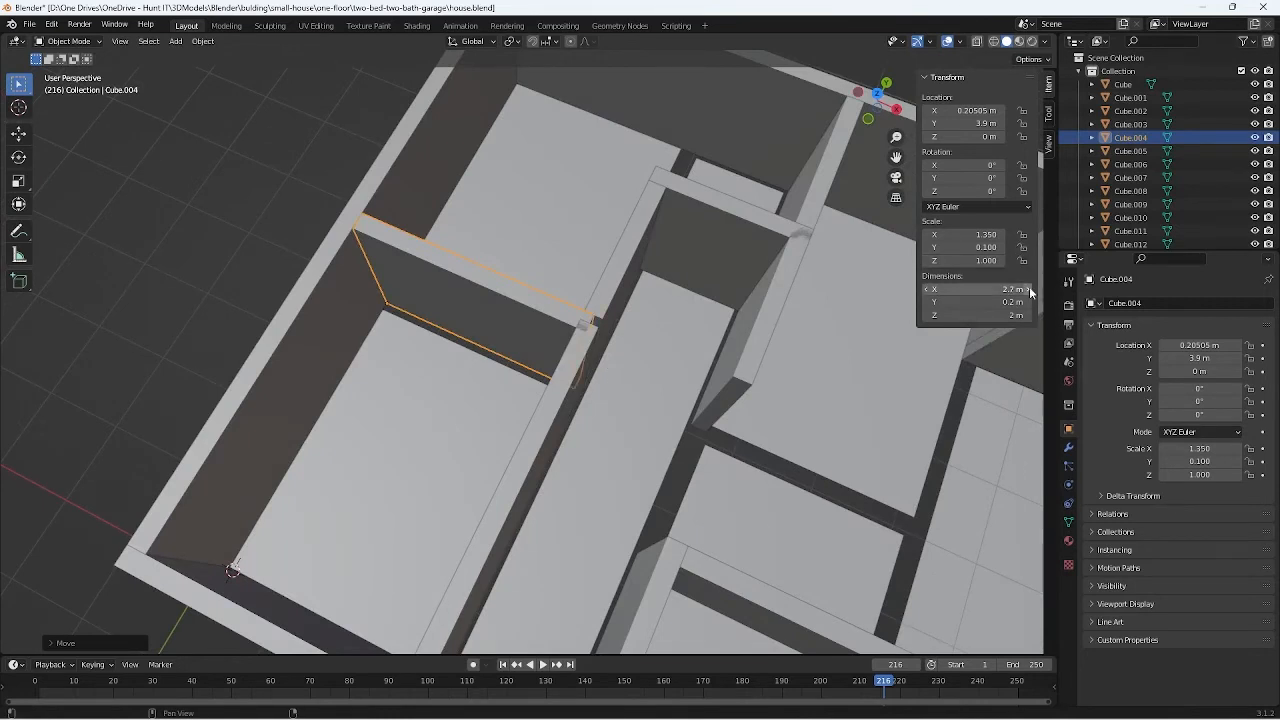
click(1029, 288)
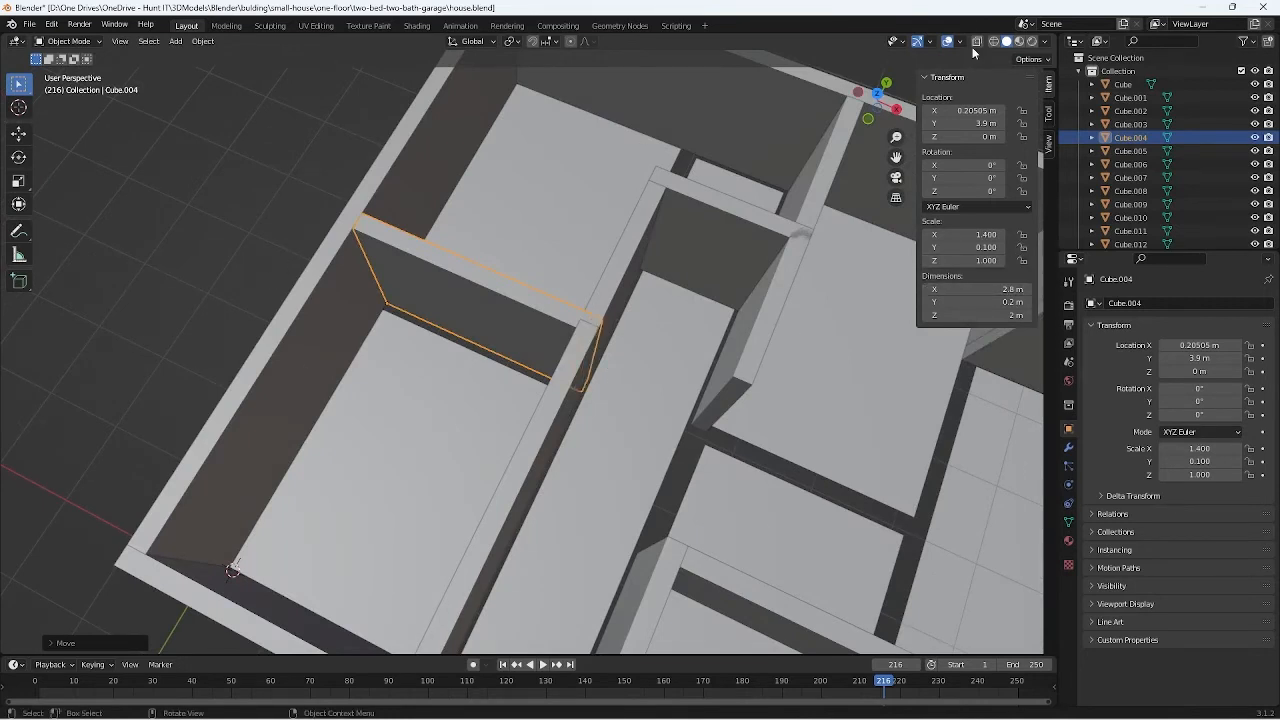
click(970, 110)
text(0.2)
key(Return)
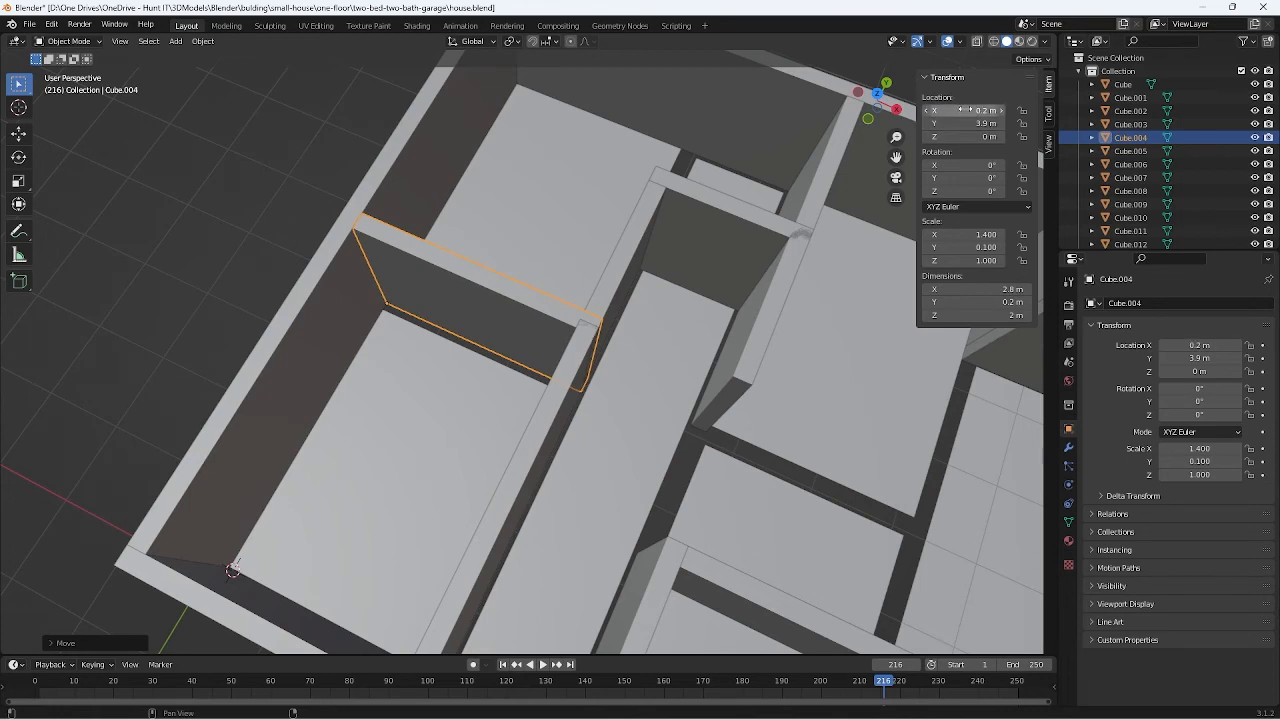
Step: Duplicate the 2.8 m dividing wall and move the copy along X across the corridor to about 4.61 m
middle_drag(451, 251, 510, 337)
click(542, 326)
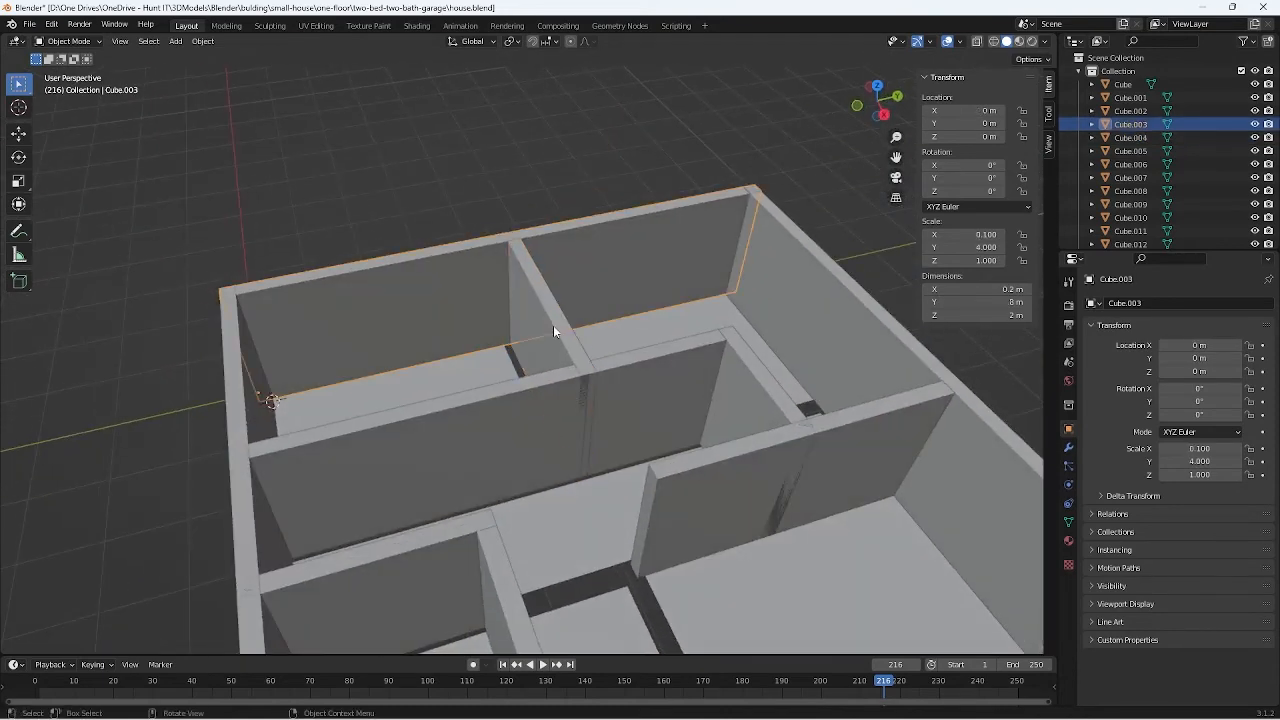
shift+click(553, 325)
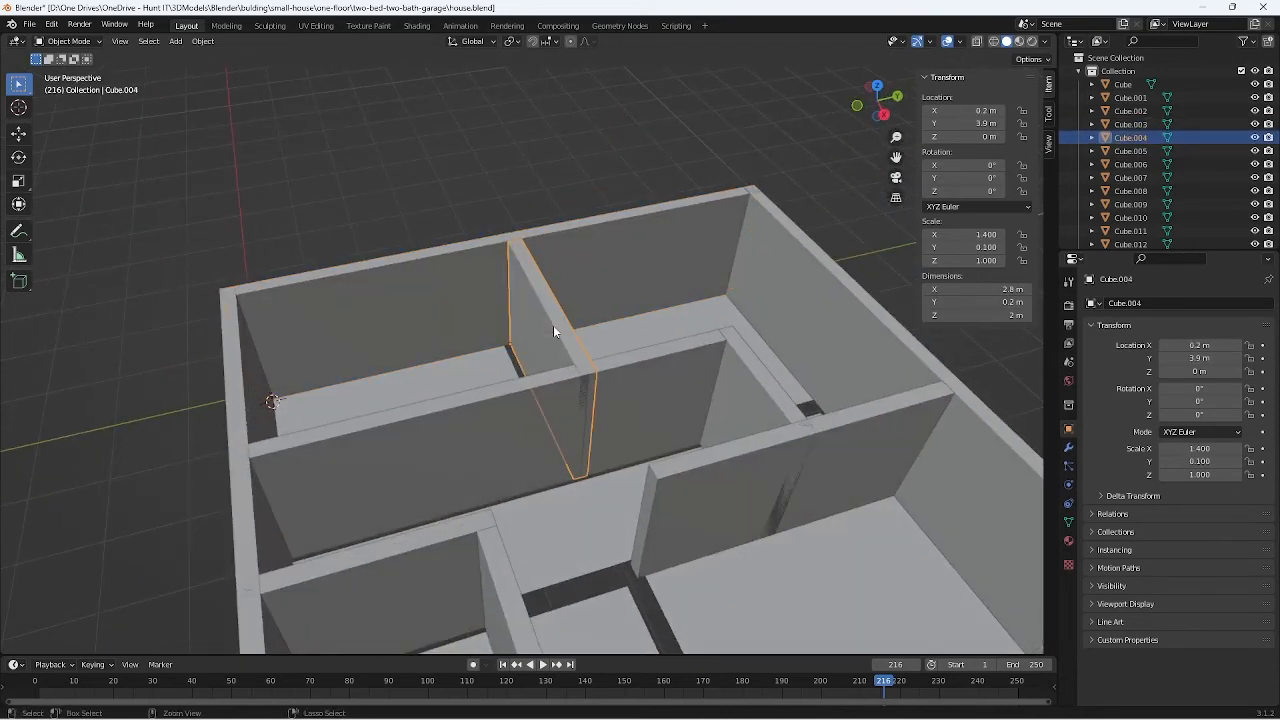
key(ctrl+c)
key(ctrl+v)
key(g)
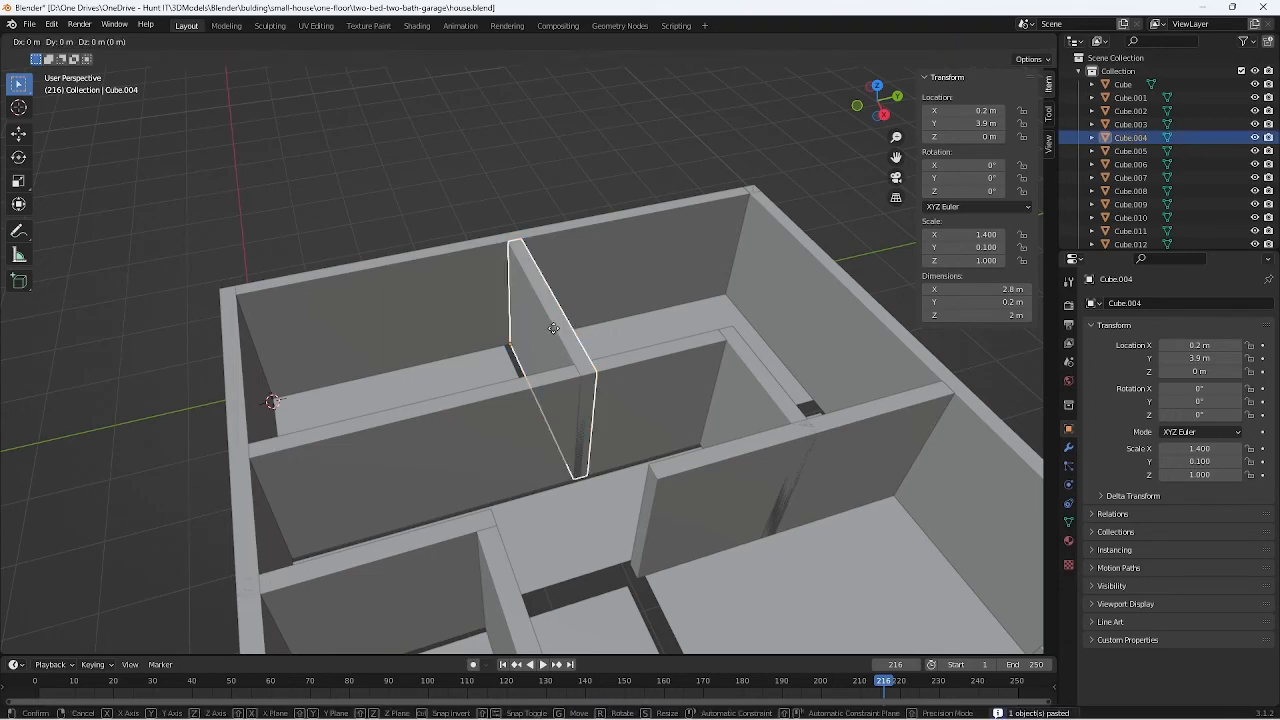
key(x)
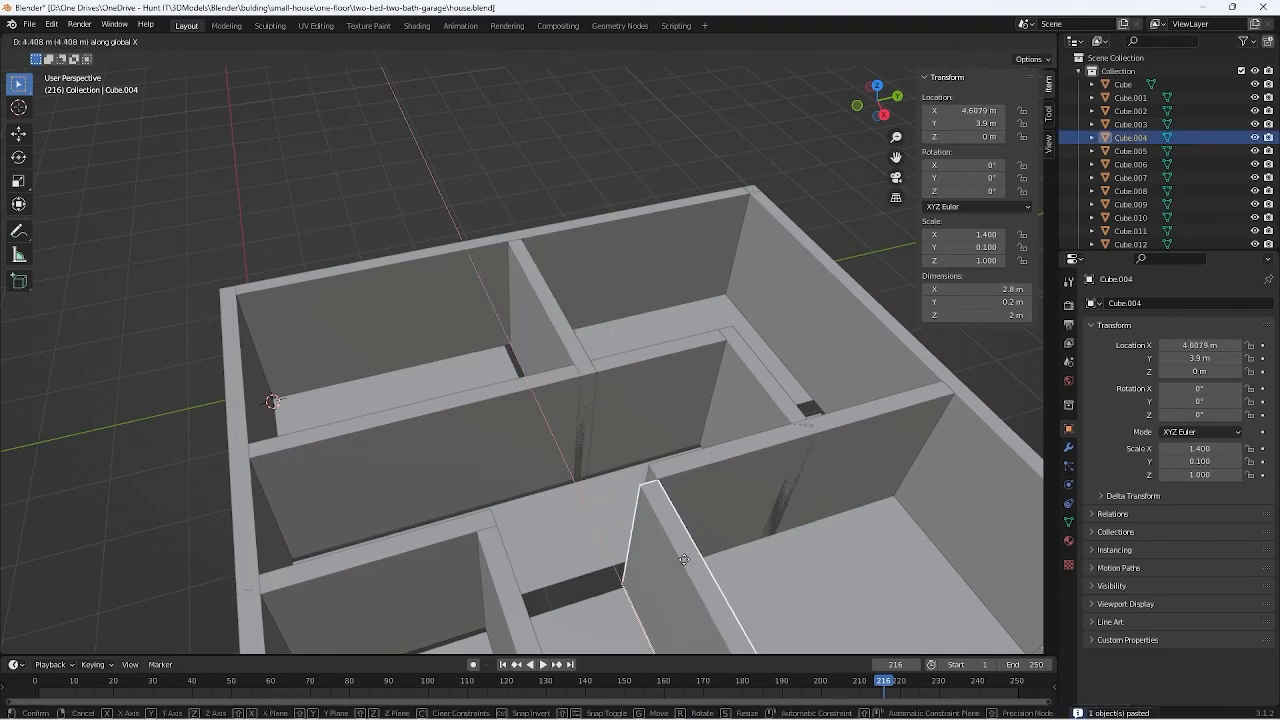
click(691, 545)
Step: Slide the copied 2.8 m wall back along X to meet the corridor wall's end, and set its X location to 4.4 m
scroll(691, 545, down, 2)
shift+middle_drag(691, 545, 601, 509)
scroll(666, 474, up, 3)
click(709, 414)
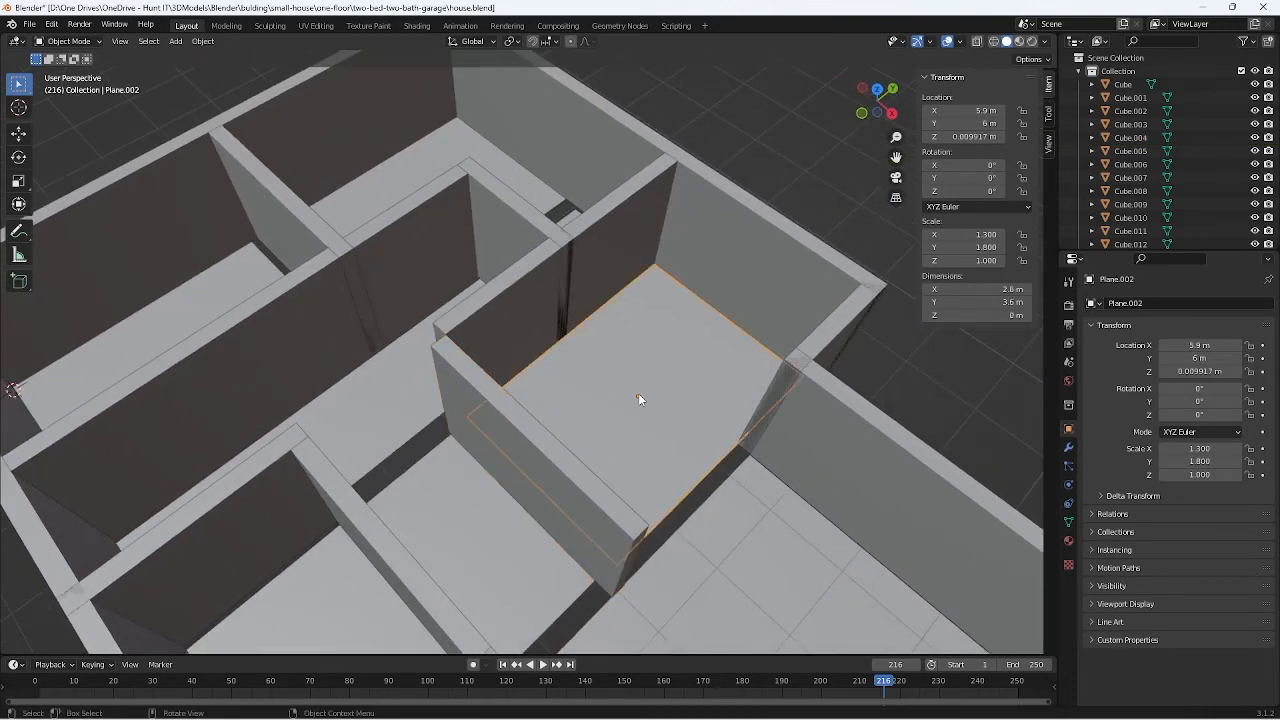
click(466, 391)
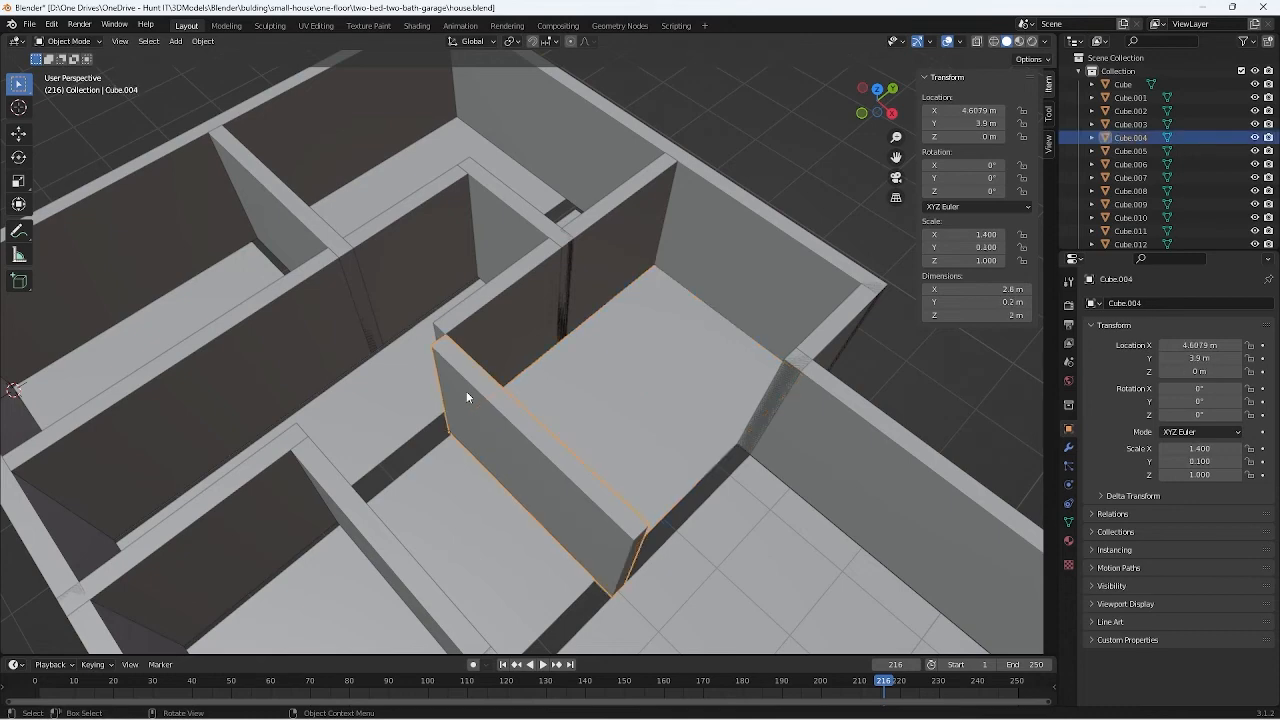
click(647, 397)
click(468, 385)
mouse_move(468, 385)
middle_down()
mouse_move(500, 416)
mouse_move(553, 397)
middle_up()
key(g)
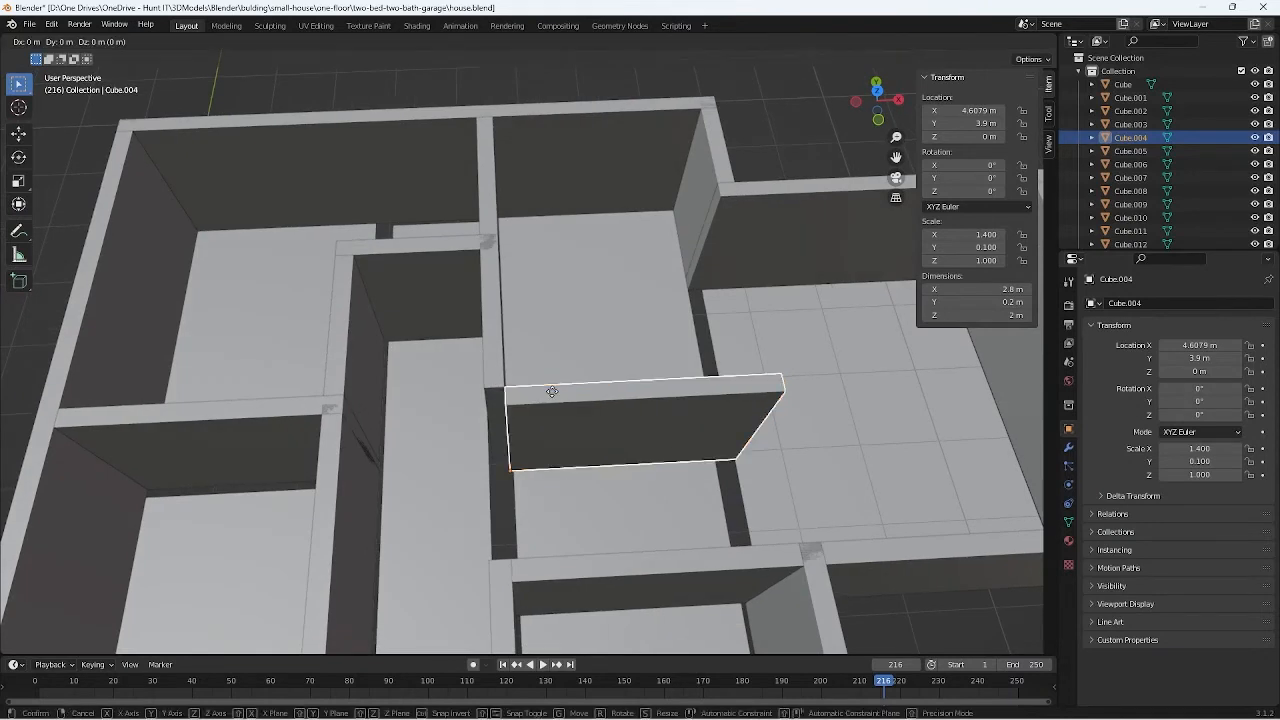
key(x)
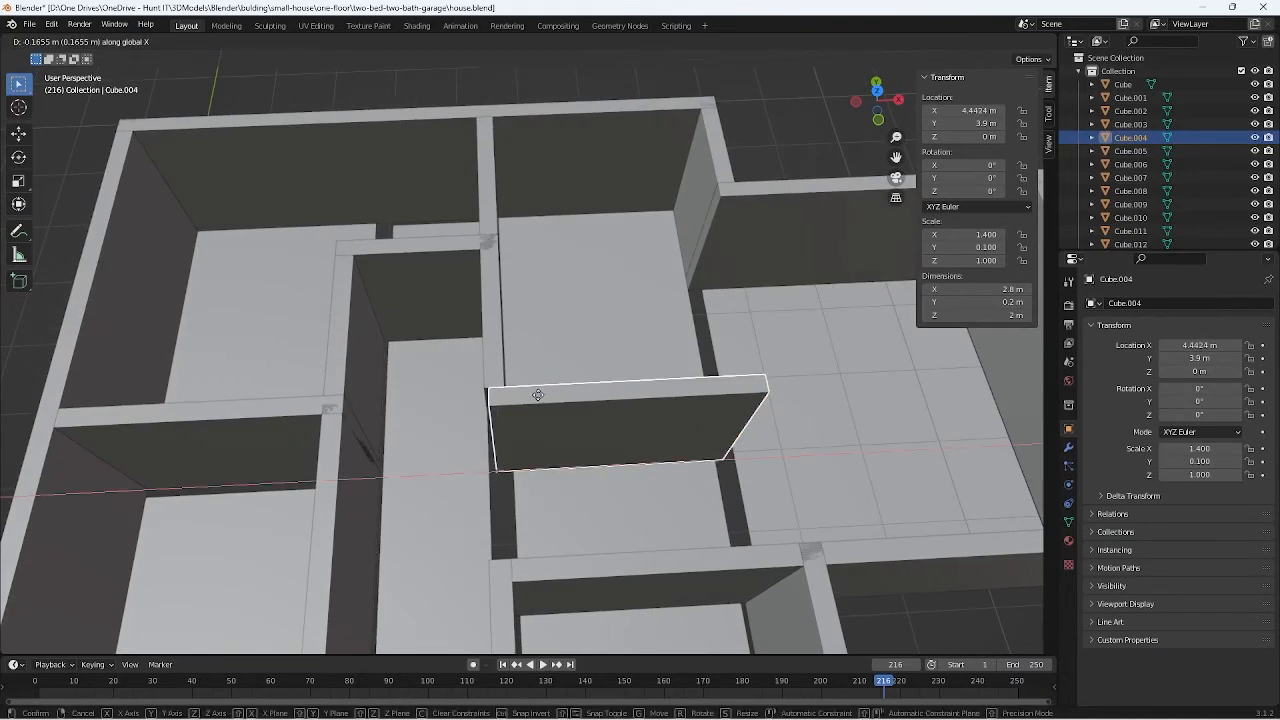
click(533, 395)
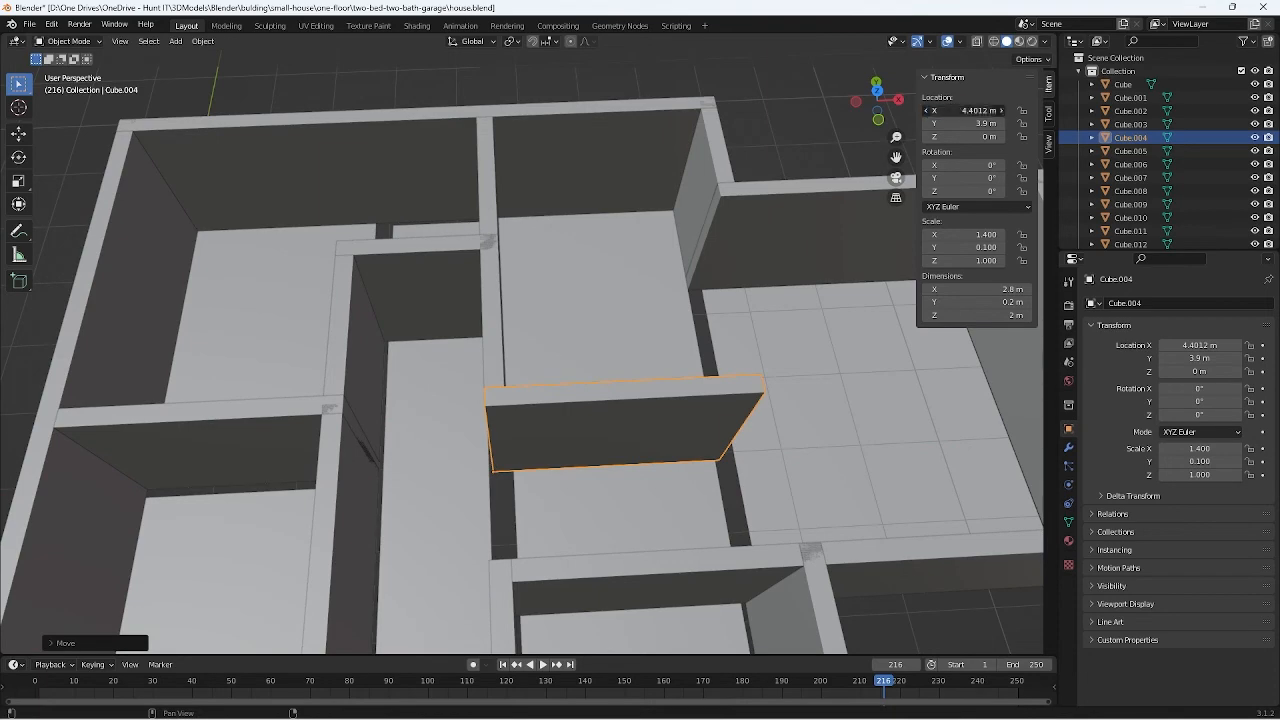
double_click(965, 110)
text(4.4)
key(Return)
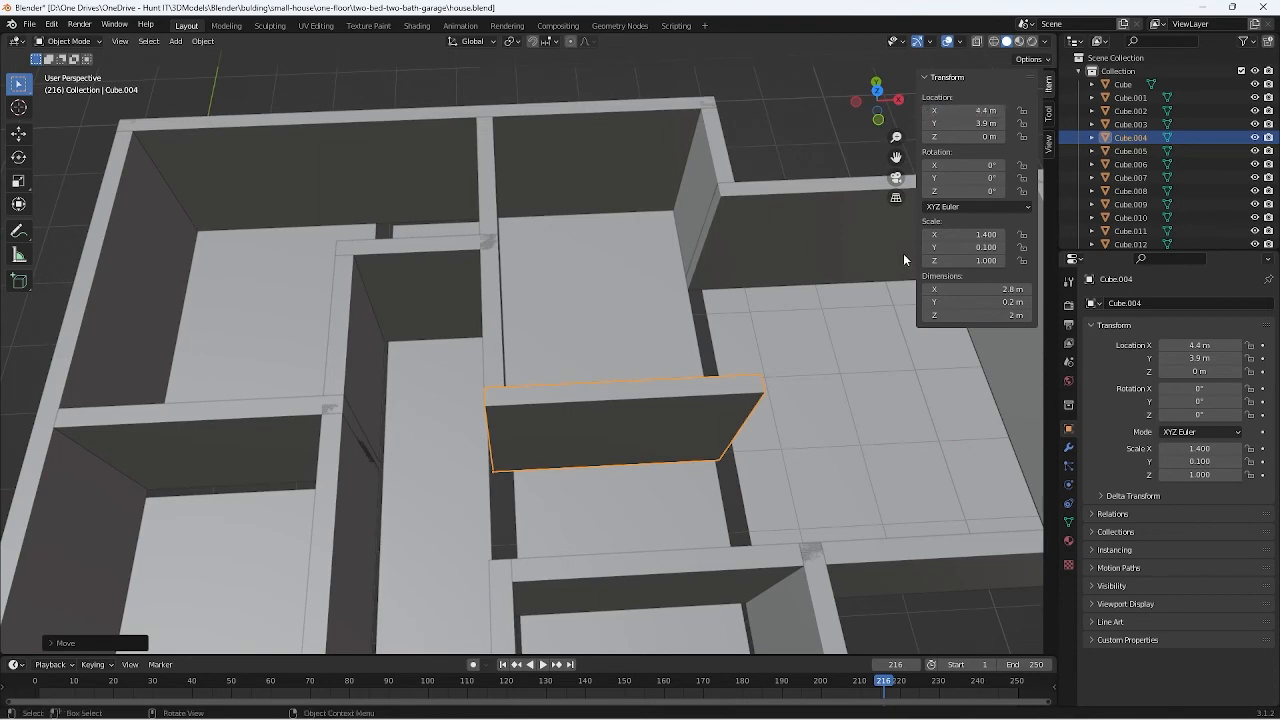
Step: Duplicate the 3.8 m corridor wall and move the copy along Y to about 2.06 m
middle_drag(903, 253, 766, 486)
click(868, 393)
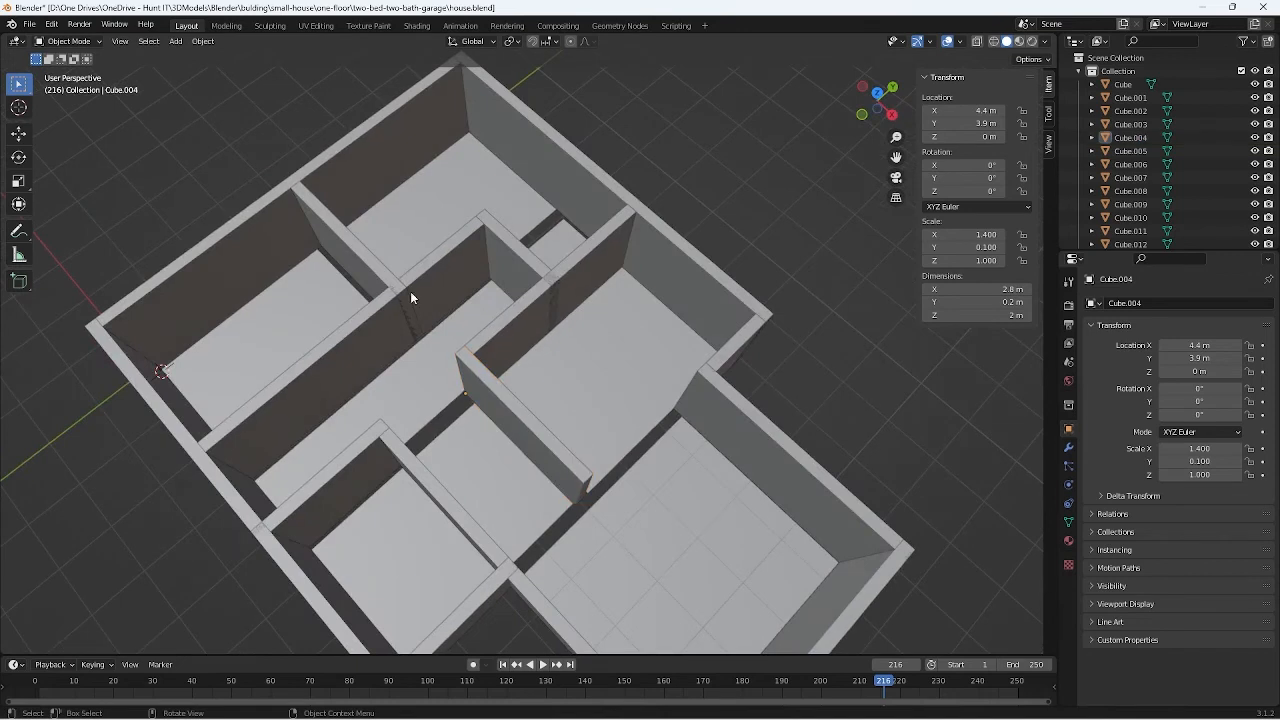
click(362, 350)
key(ctrl+c)
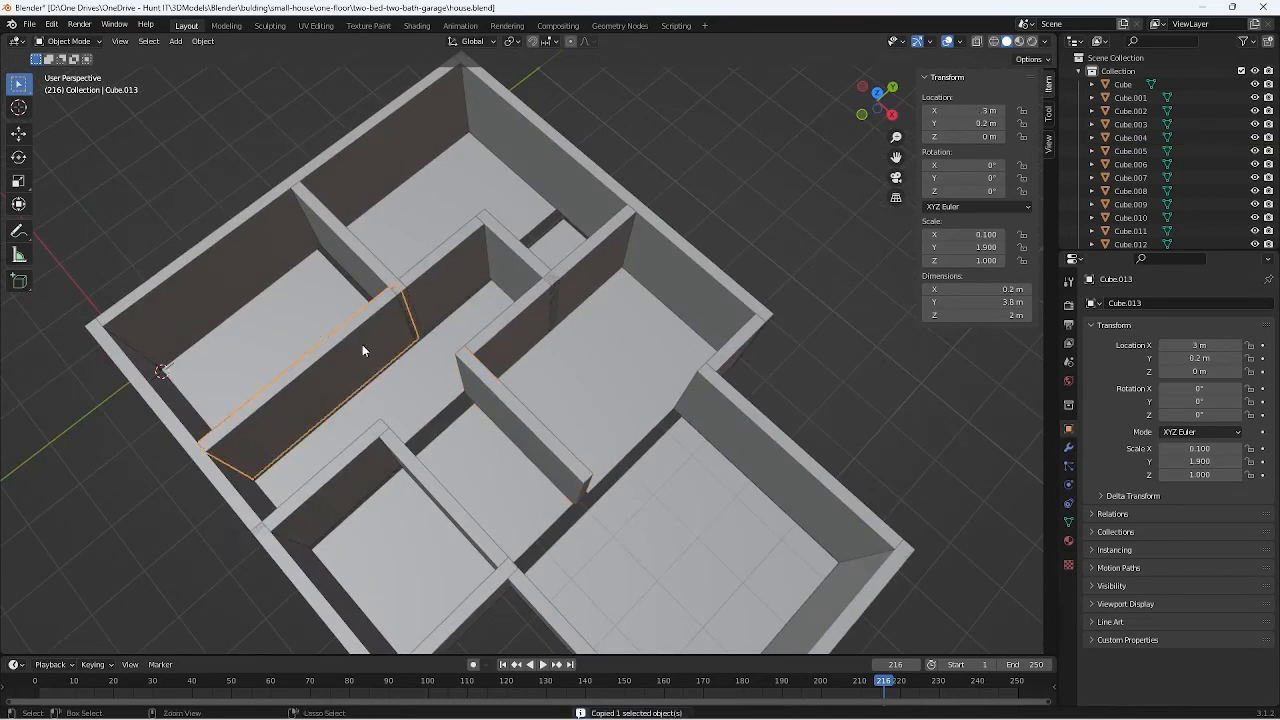
key(ctrl+v)
key(g)
key(y)
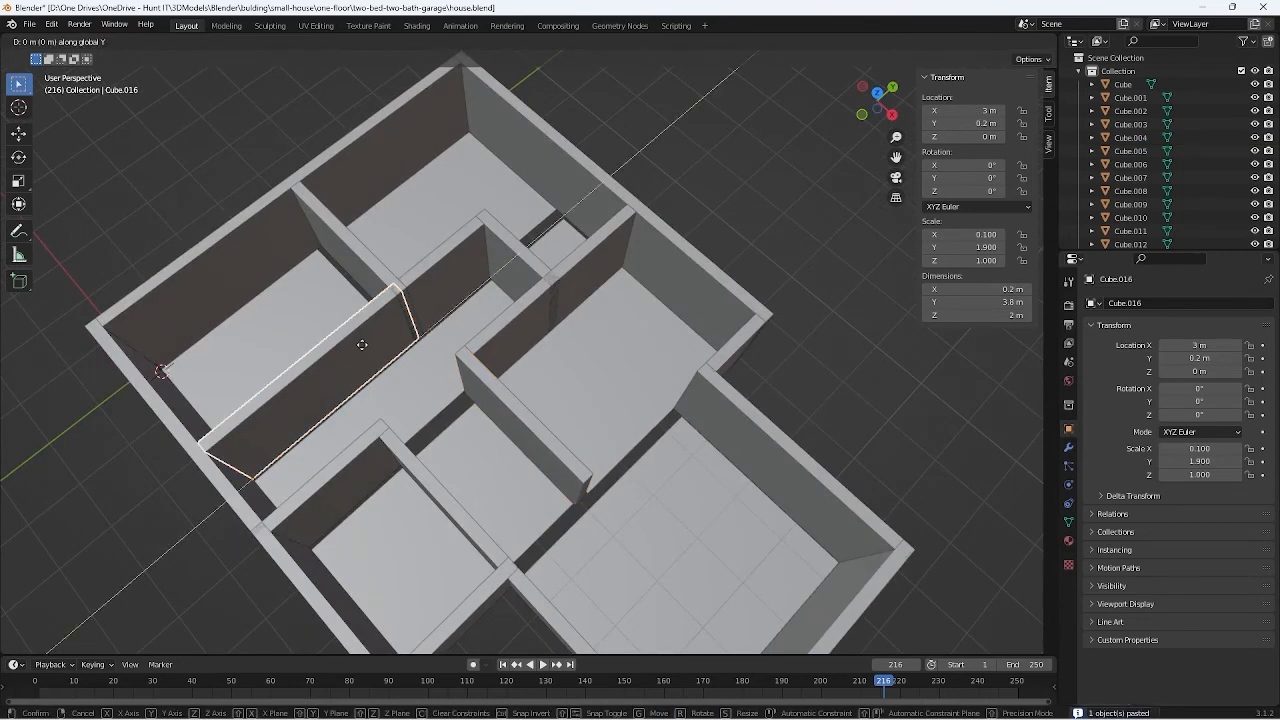
click(467, 300)
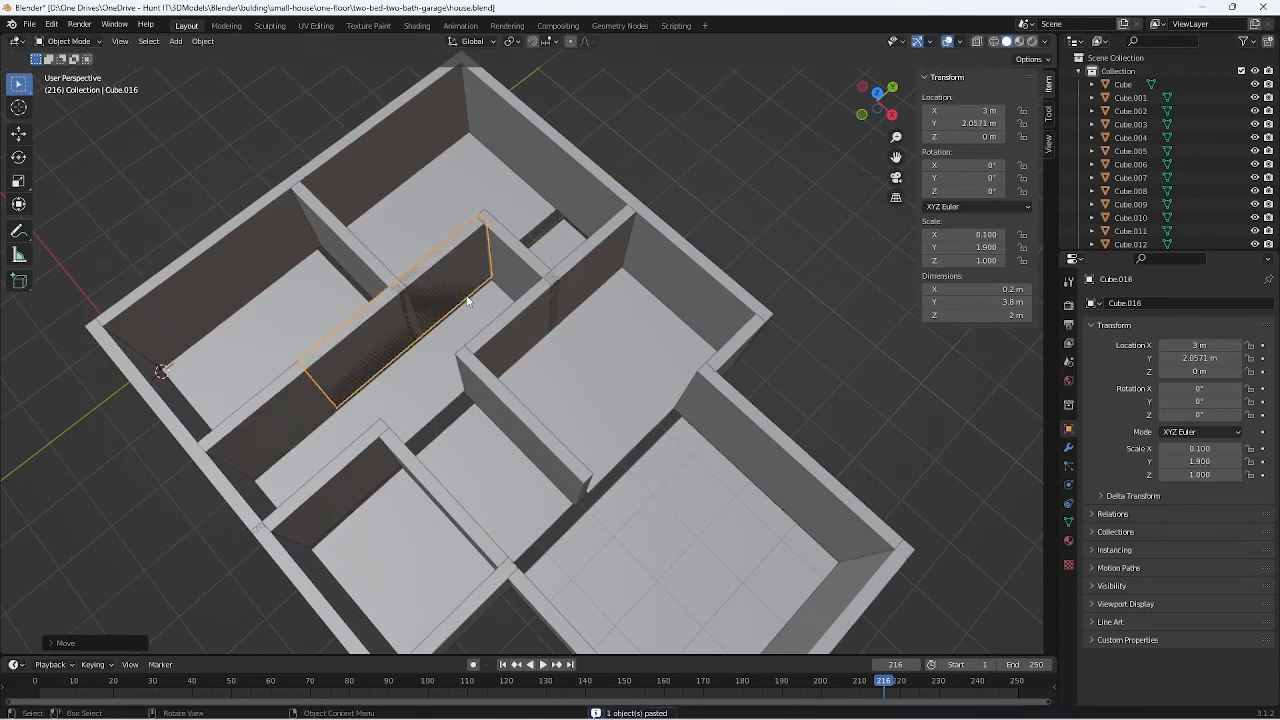
Step: Move the 3.8 m wall copy to the open side facing the protruding room, at about X 7.41 m and Y 2.43 m
key(g)
key(x)
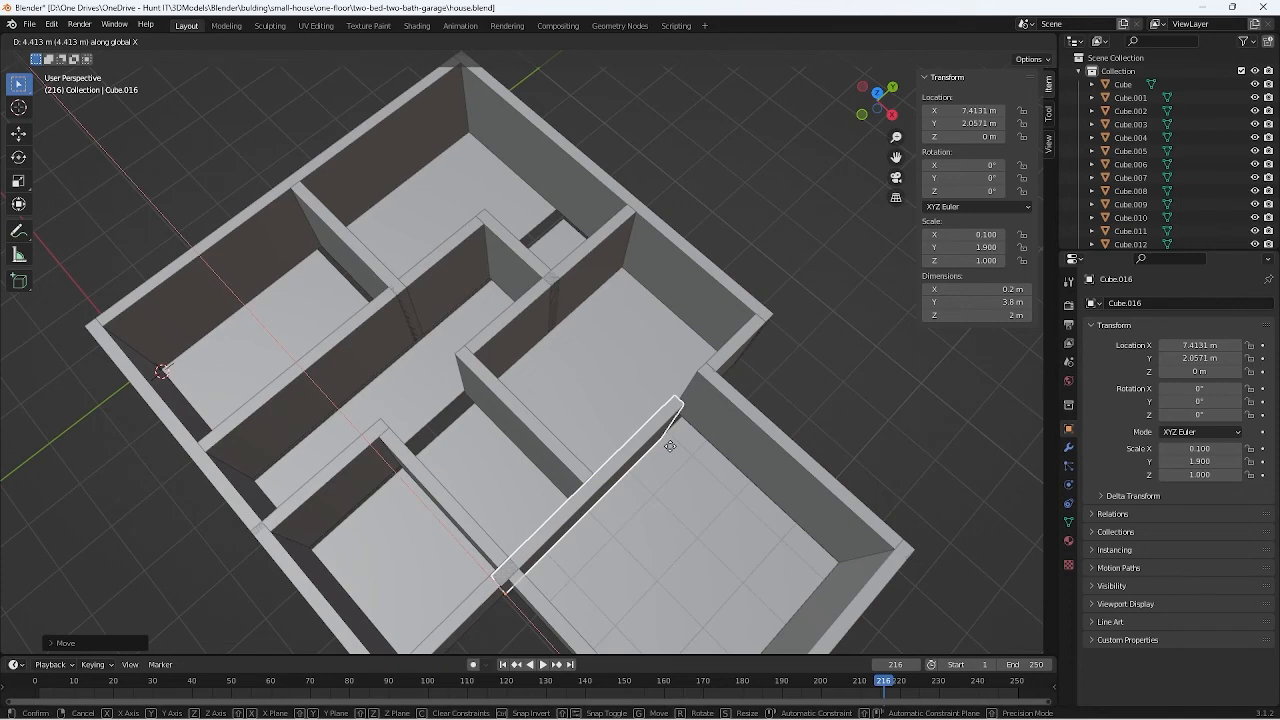
click(670, 445)
key(g)
key(y)
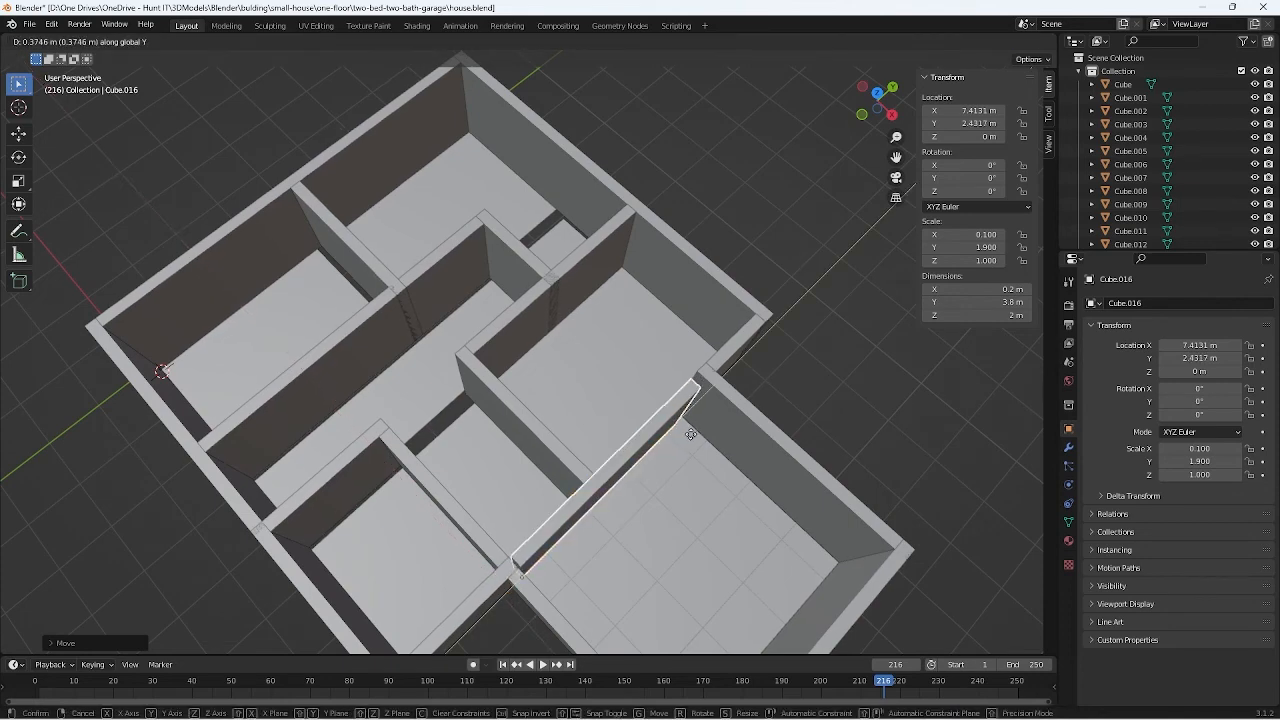
click(690, 434)
Step: Set the Y dimension of the wall closing off the protruding room to 4 m and its X location to 7.4 m
middle_drag(690, 434, 664, 445)
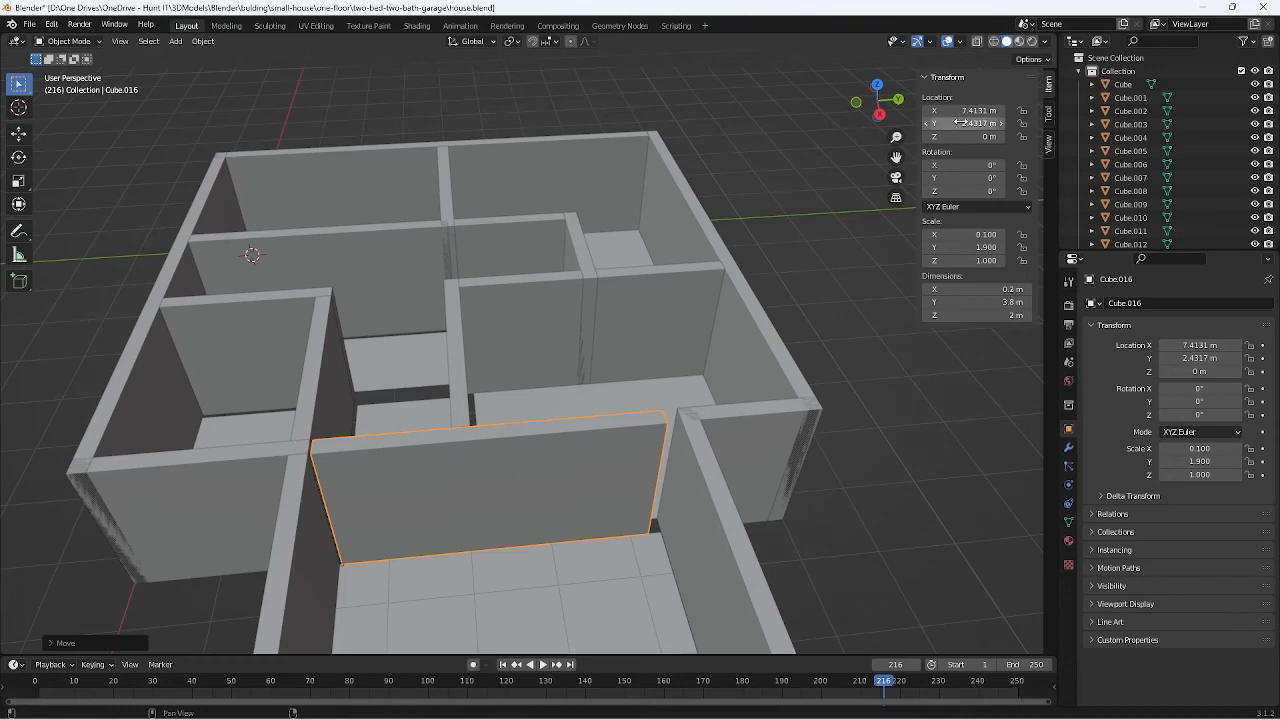
click(1025, 302)
text(4)
key(Return)
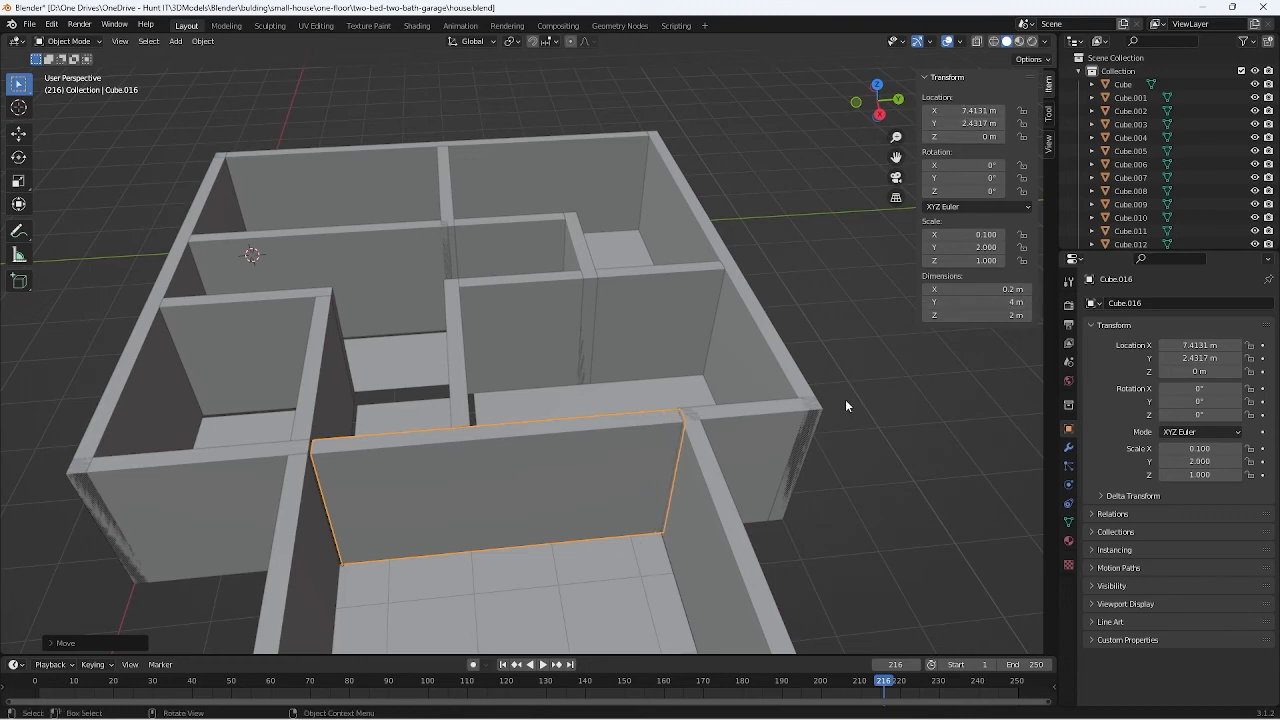
middle_drag(846, 401, 876, 418)
click(965, 111)
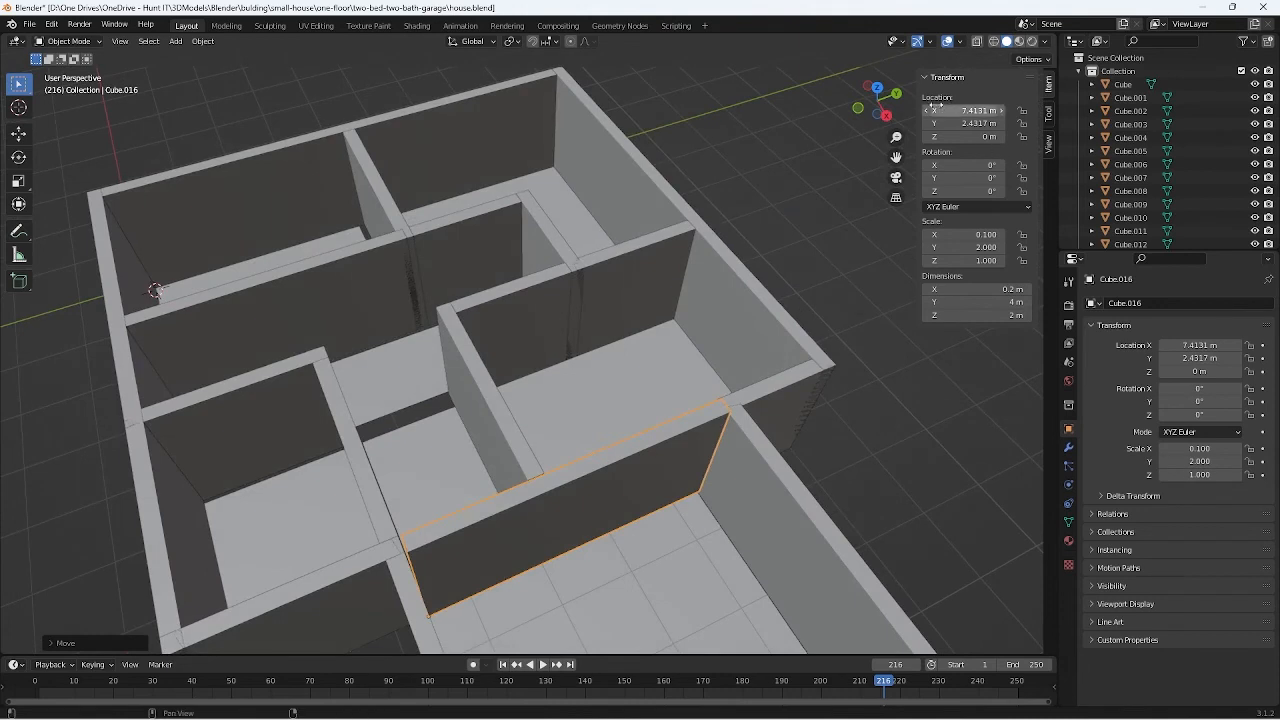
text(7.4)
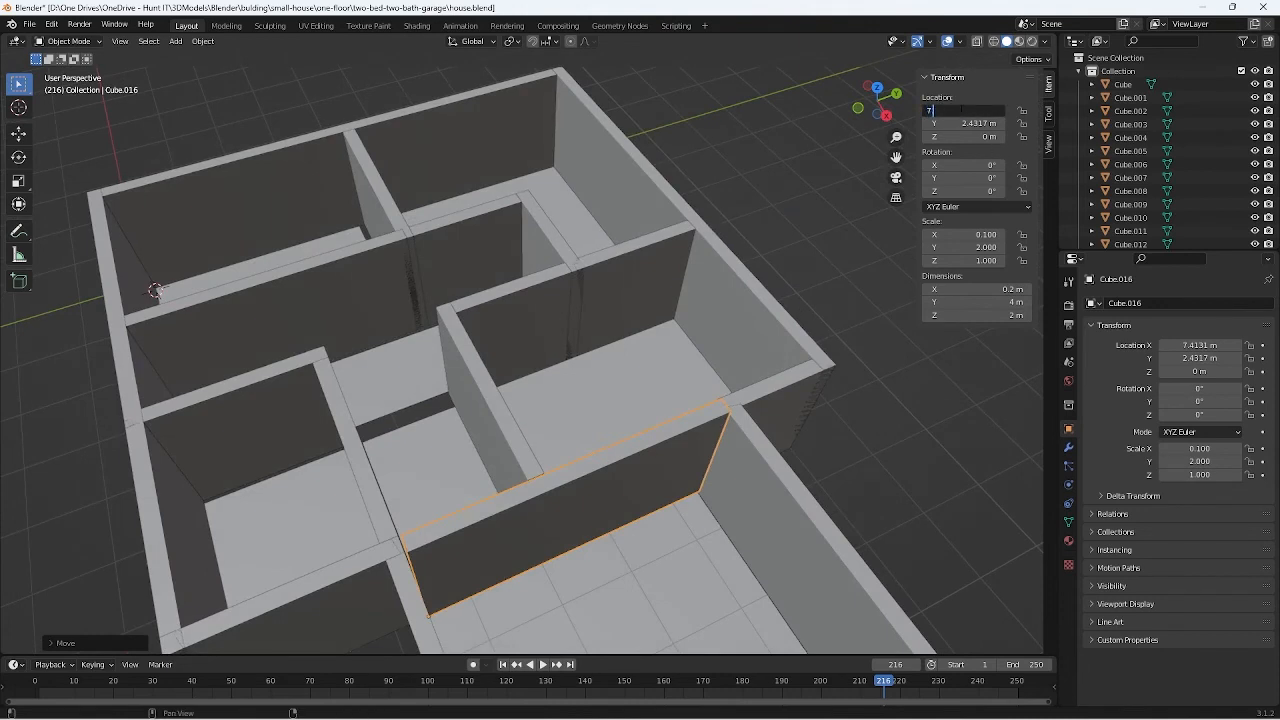
key(Return)
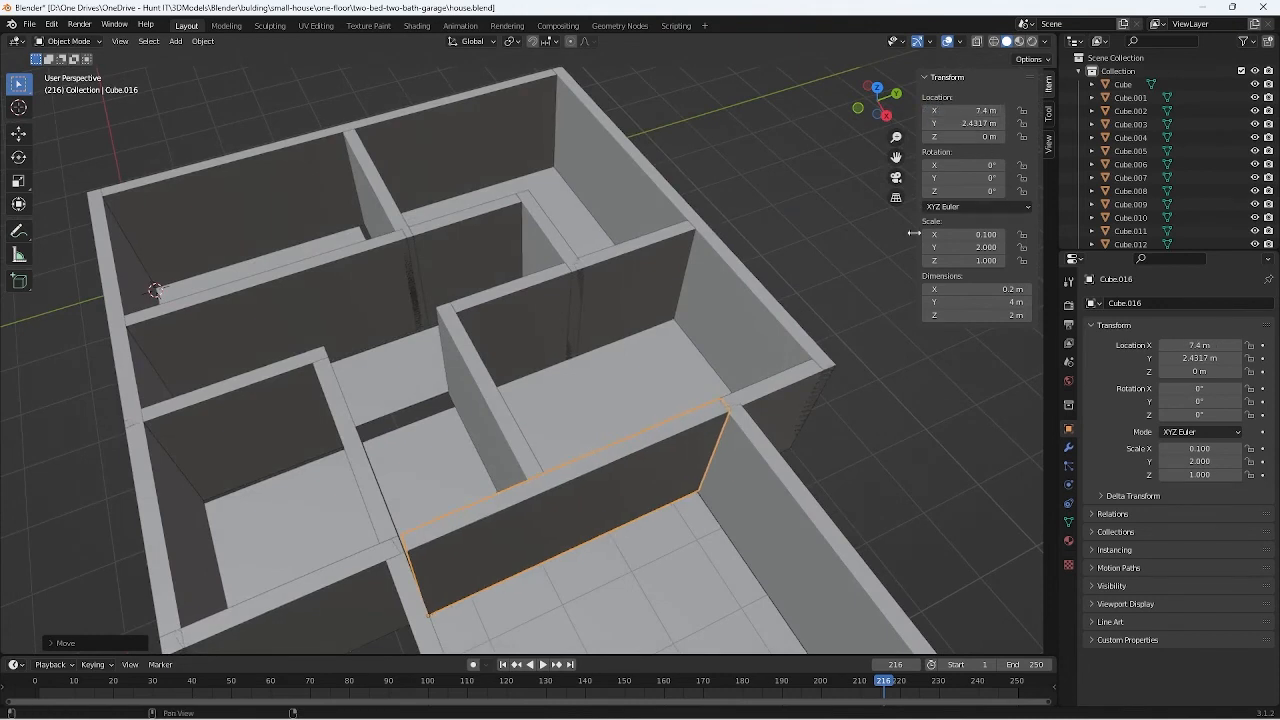
Step: Check the 4 m wall's alignment with the adjoining 1.6 m outer wall and set its Y location to 2.4 m
middle_drag(762, 364, 672, 500)
click(717, 495)
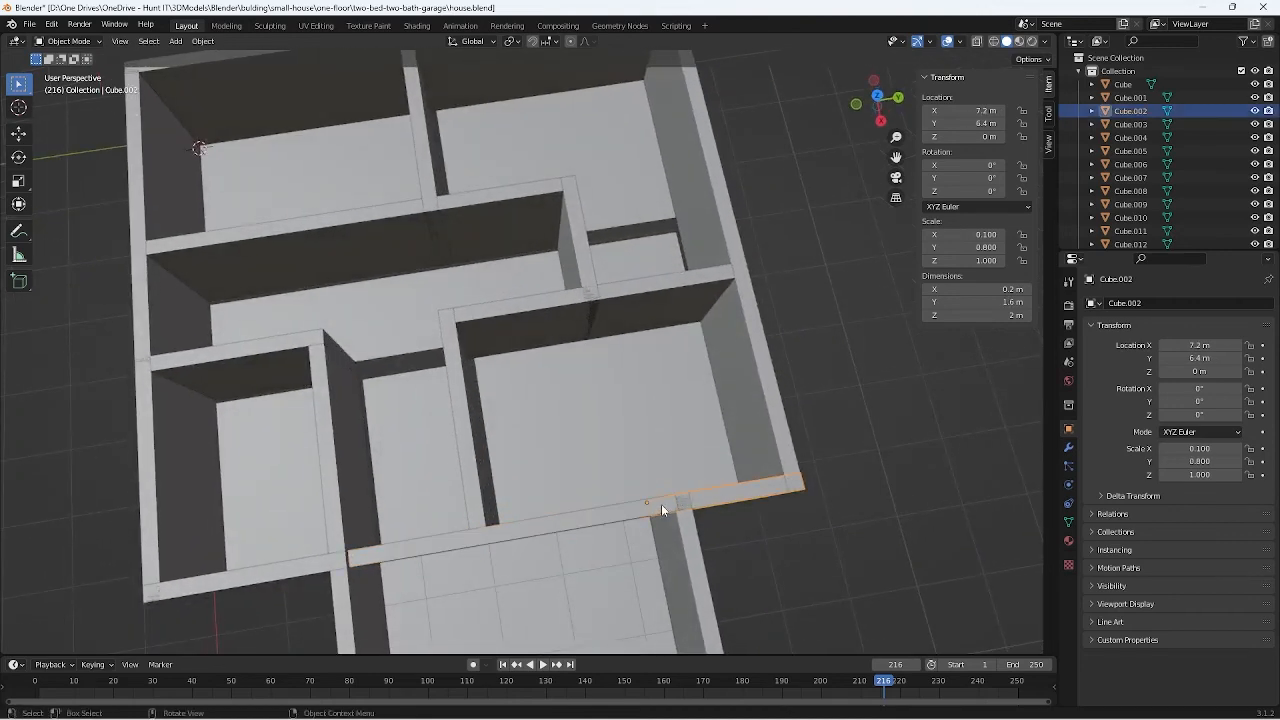
click(631, 508)
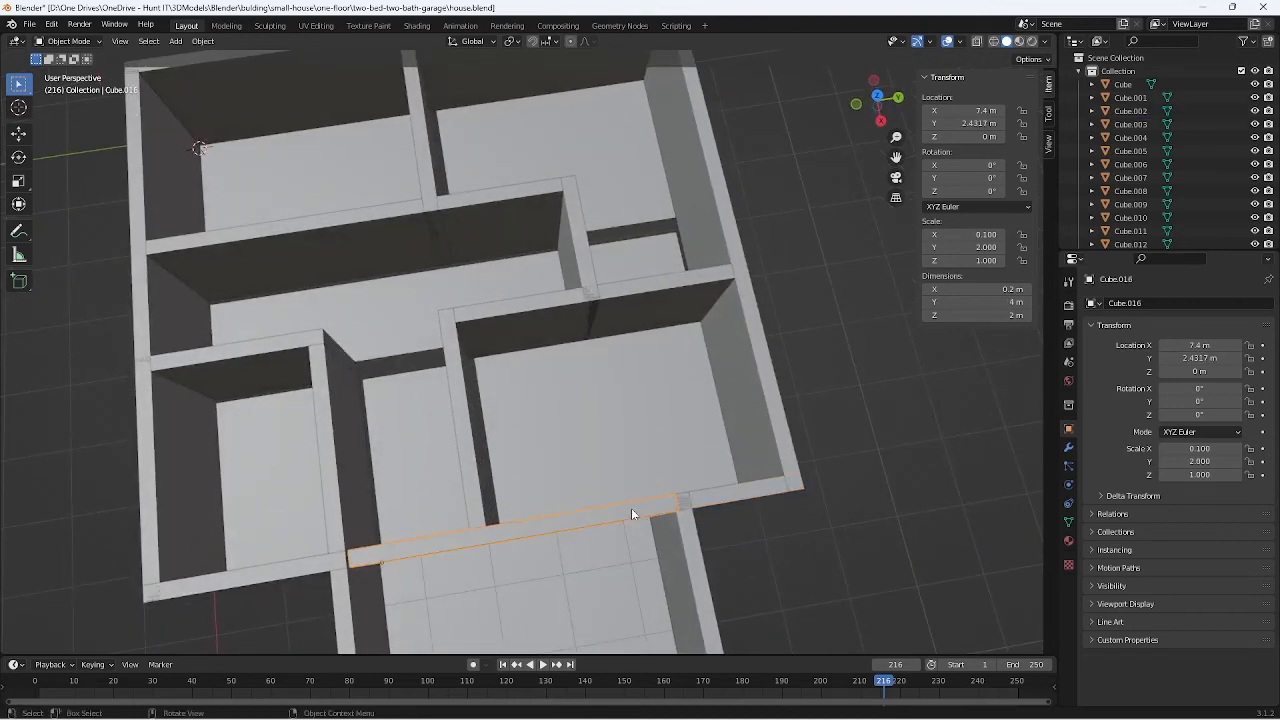
scroll(711, 508, up, 2)
scroll(962, 529, down, 2)
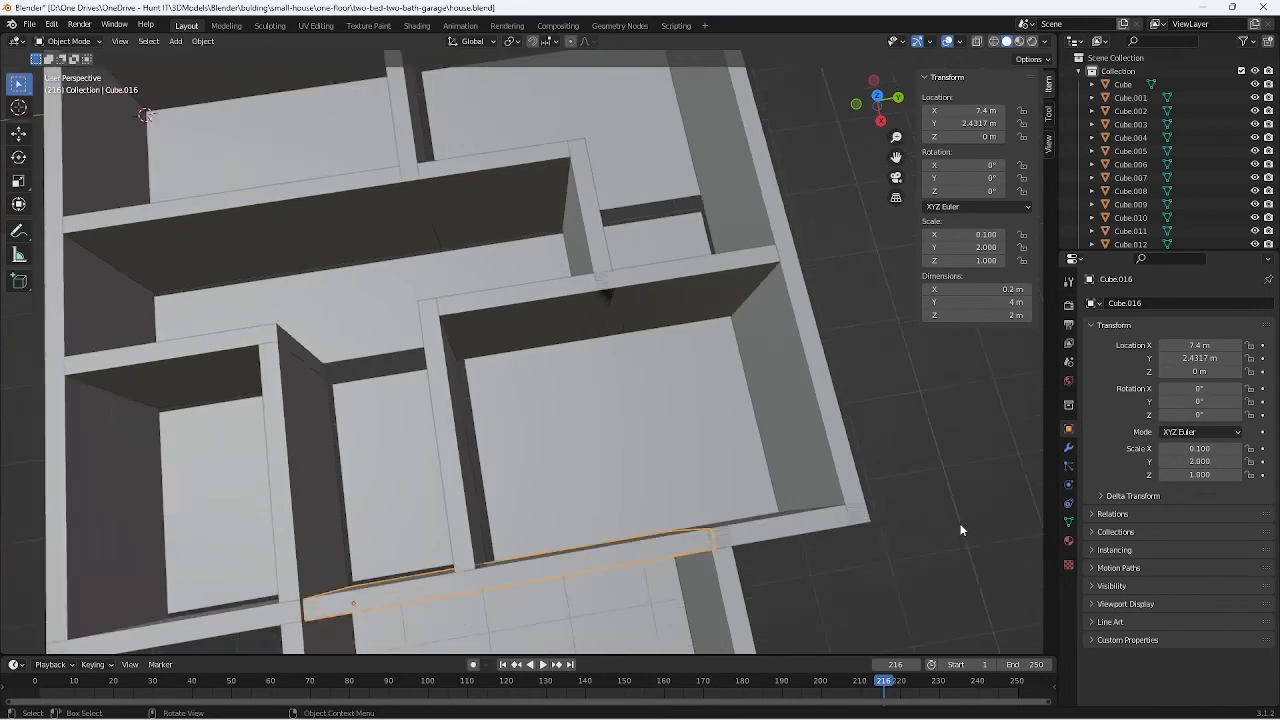
middle_drag(960, 528, 963, 507)
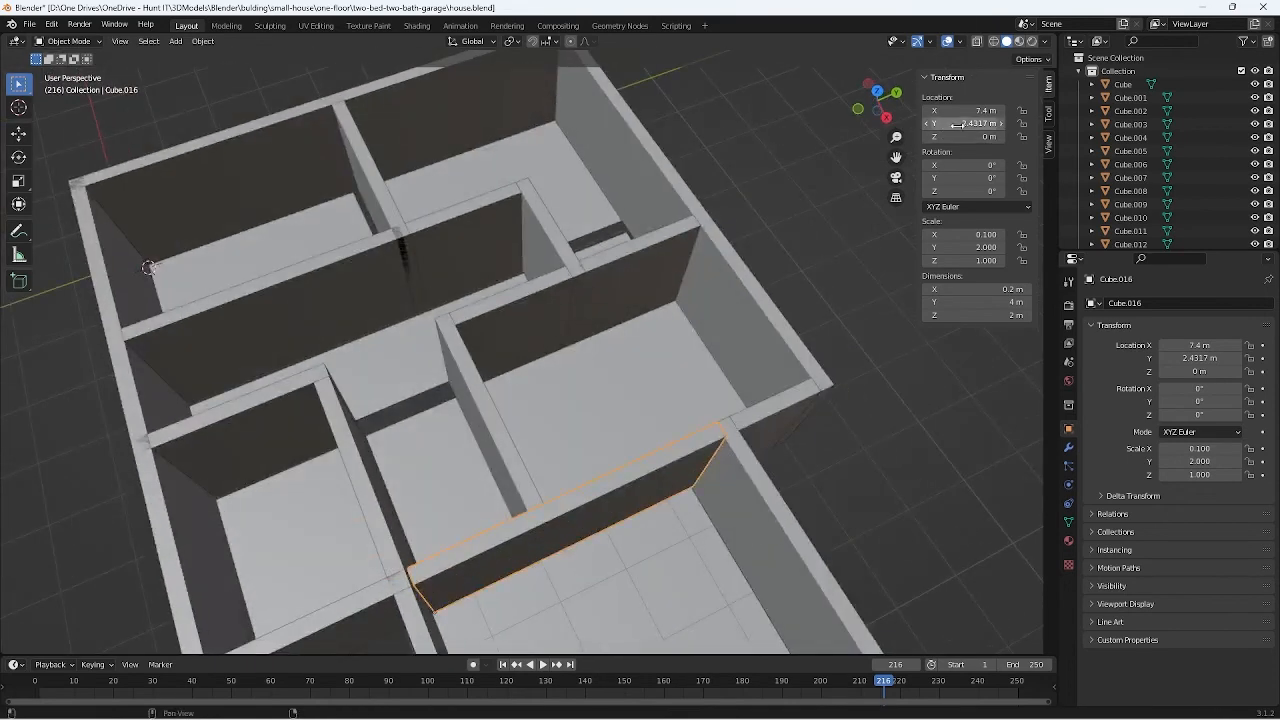
double_click(962, 123)
text(2.4)
key(Return)
mouse_move(876, 470)
middle_down()
mouse_move(851, 430)
mouse_move(864, 476)
middle_up()
scroll(820, 470, down, 4)
middle_drag(774, 466, 277, 437)
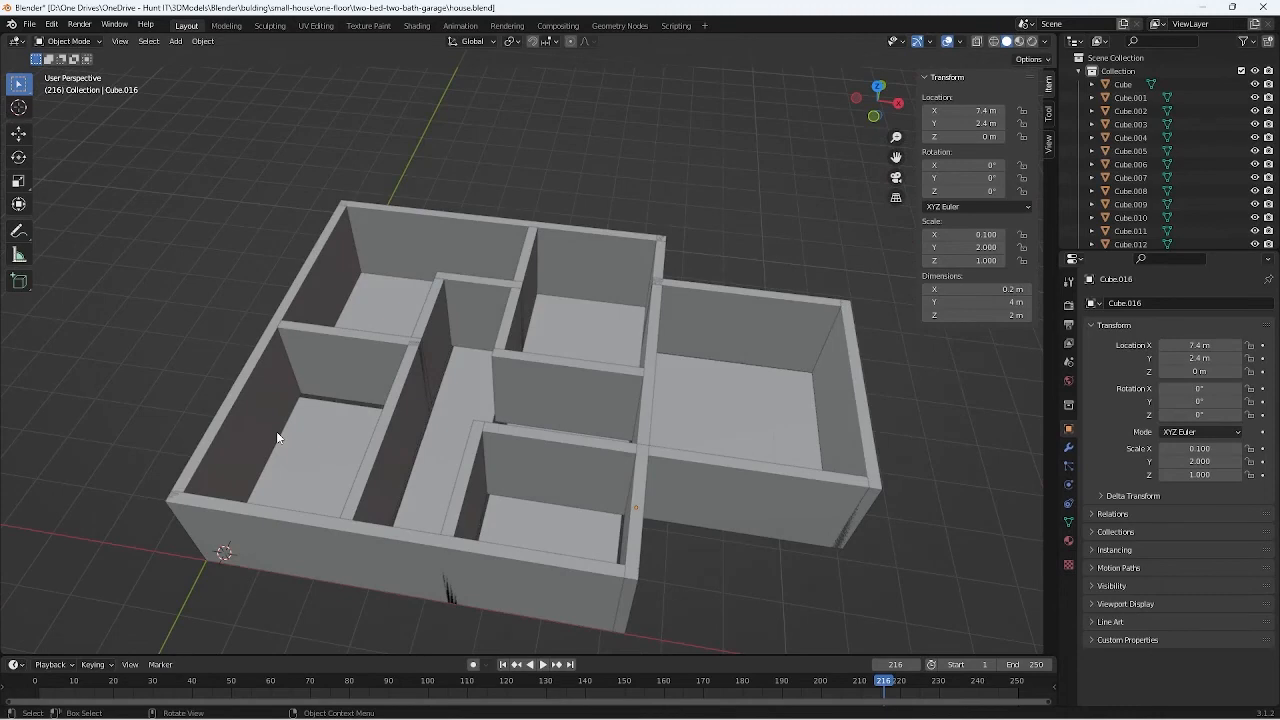
middle_drag(466, 466, 420, 510)
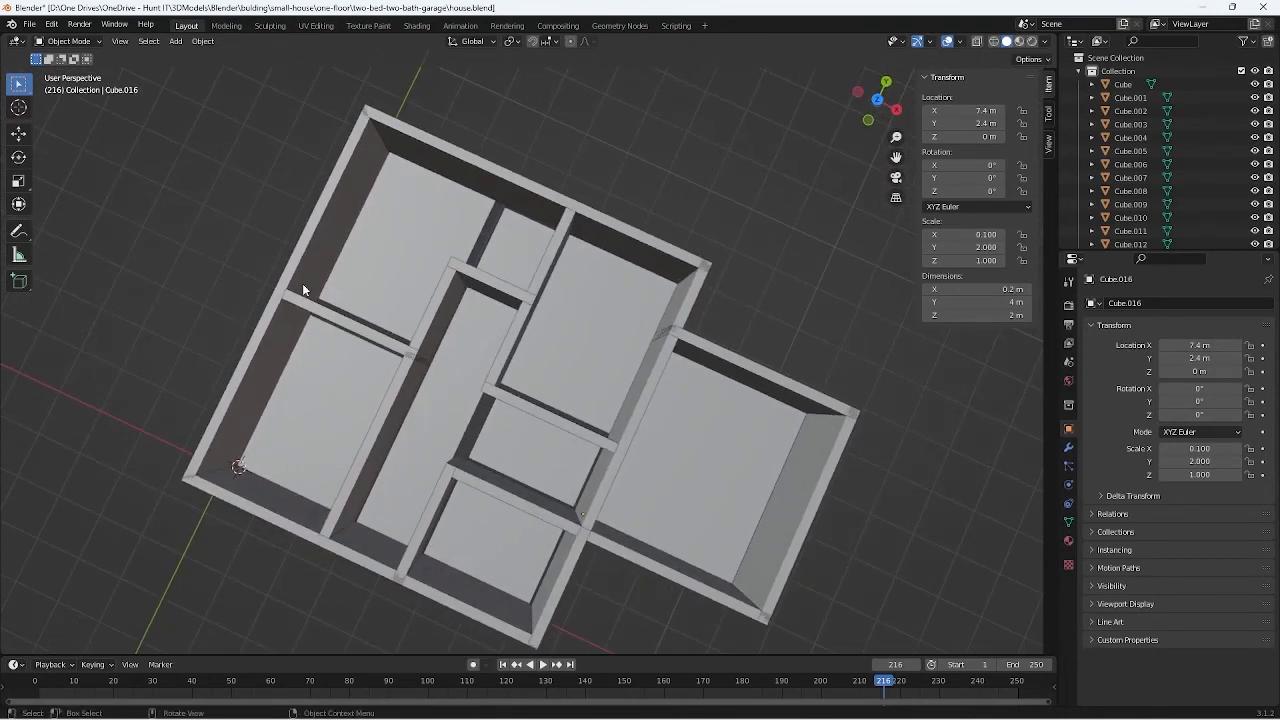
Step: Select the floor planes of the rooms, ending with the protruding room's floor, to check their Z locations
click(386, 267)
click(320, 417)
shift+click(436, 430)
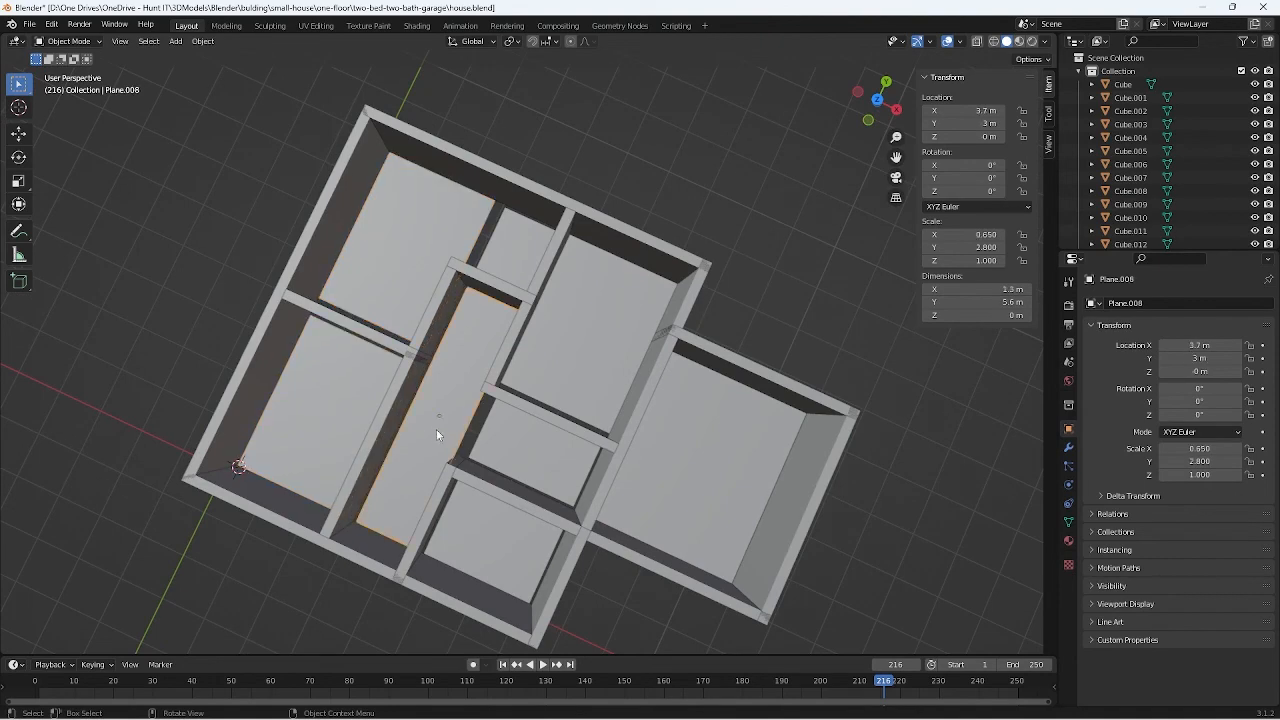
shift+click(562, 334)
click(510, 546)
click(540, 470)
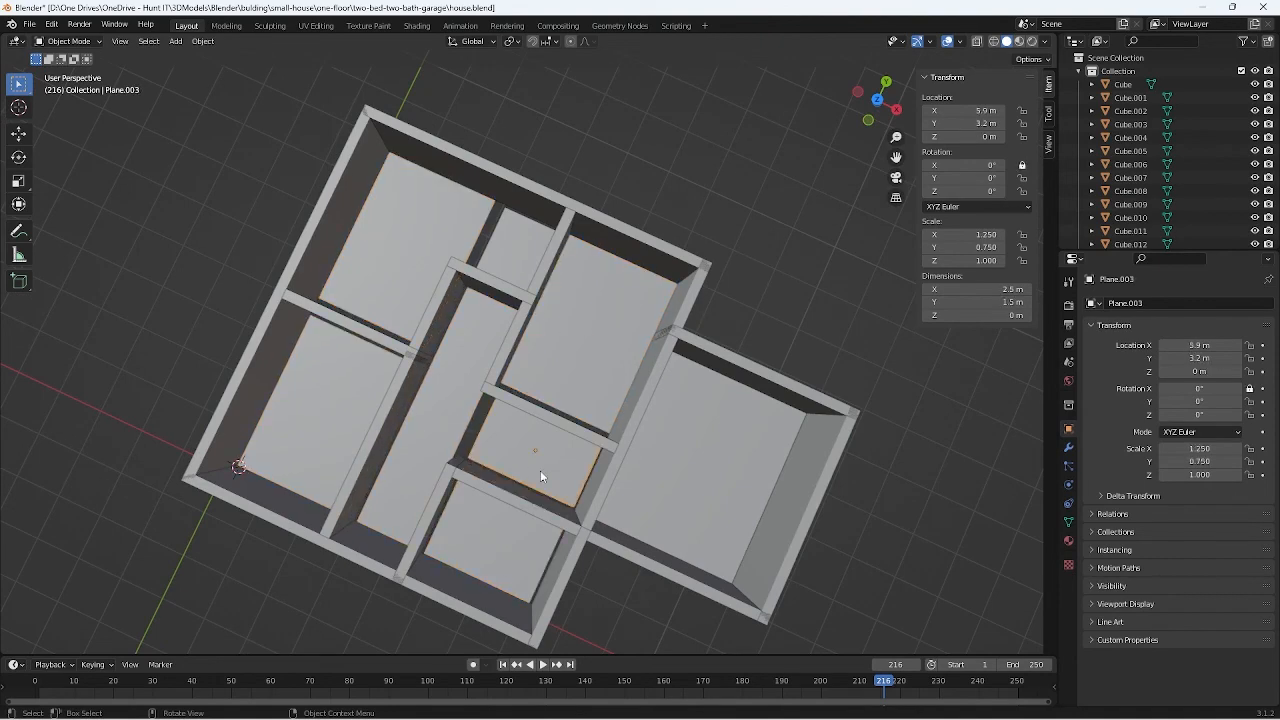
click(719, 494)
middle_drag(719, 494, 444, 356)
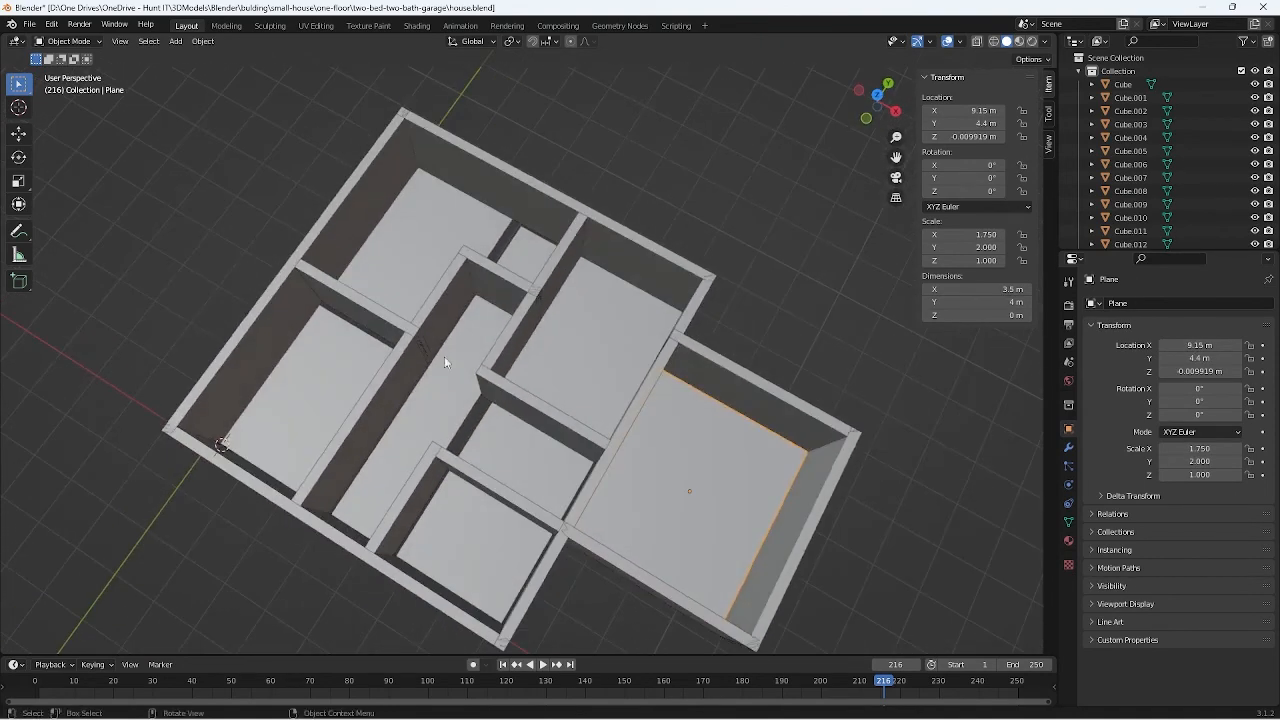
middle_drag(669, 382, 664, 381)
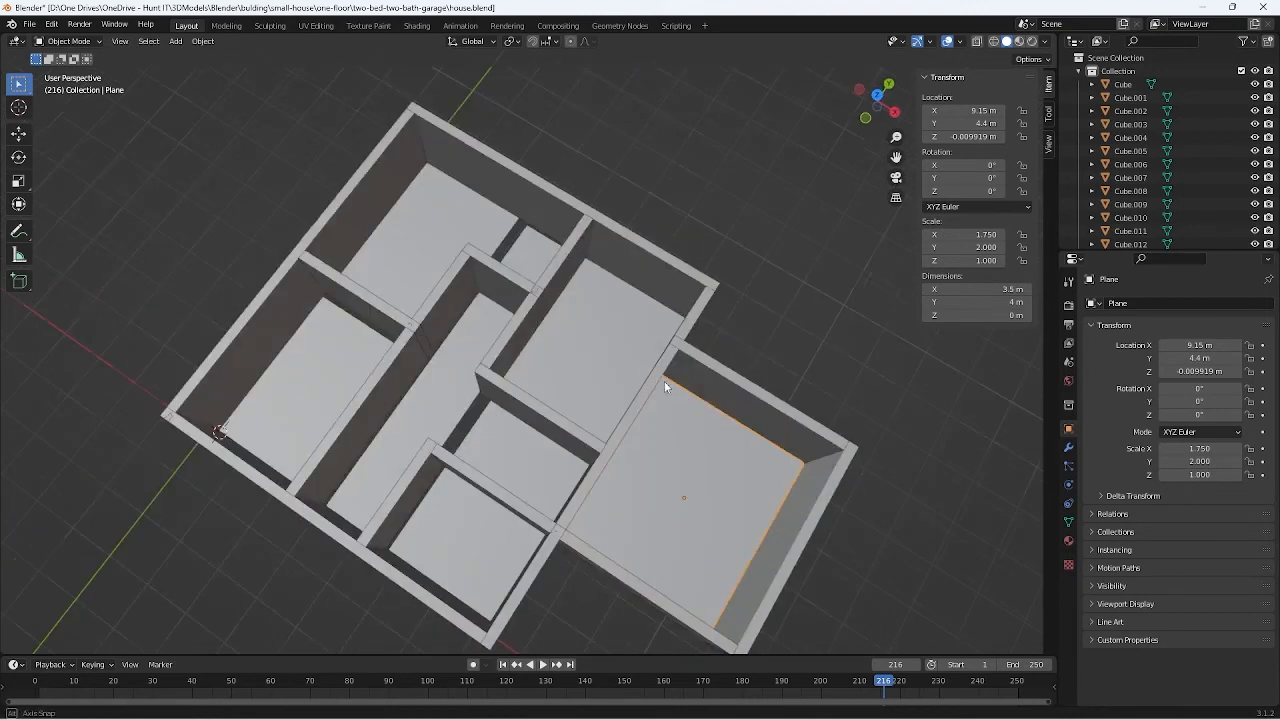
Step: Set the Z location of the bedroom-sized floor plane at X 5.9 m and Y 6 m to 0 m
click(518, 242)
click(486, 236)
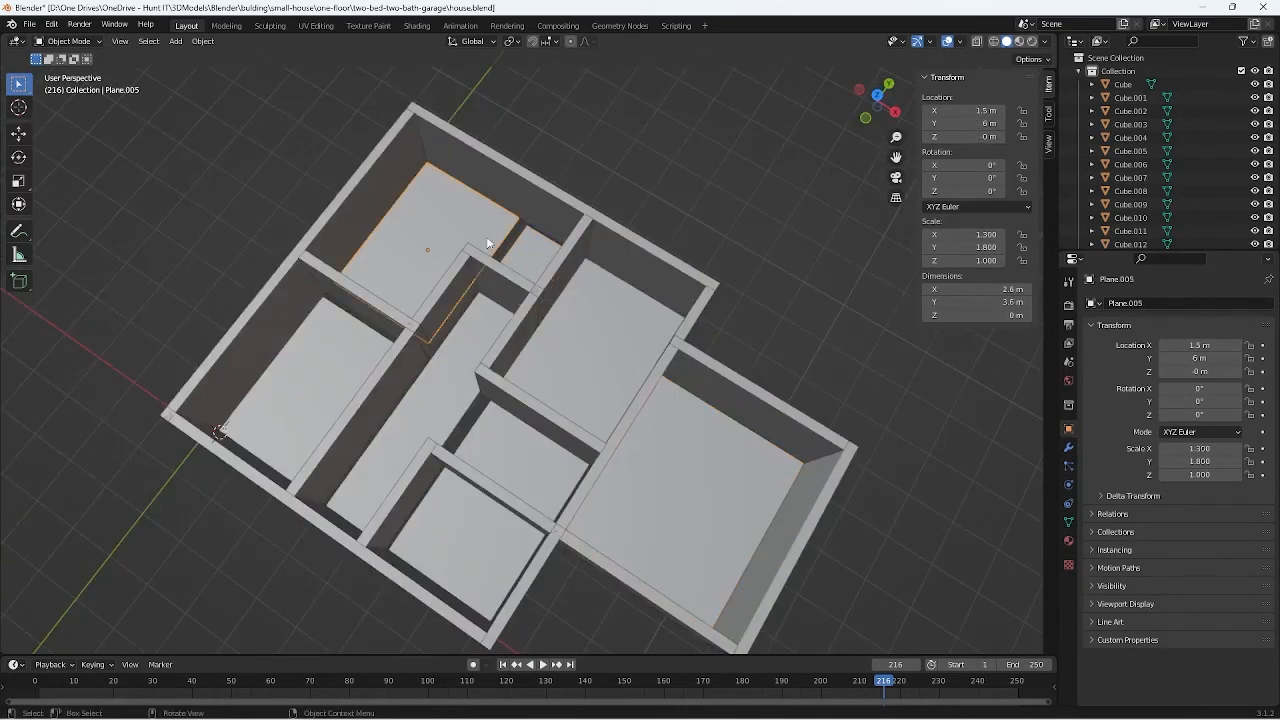
click(550, 349)
shift+click(455, 388)
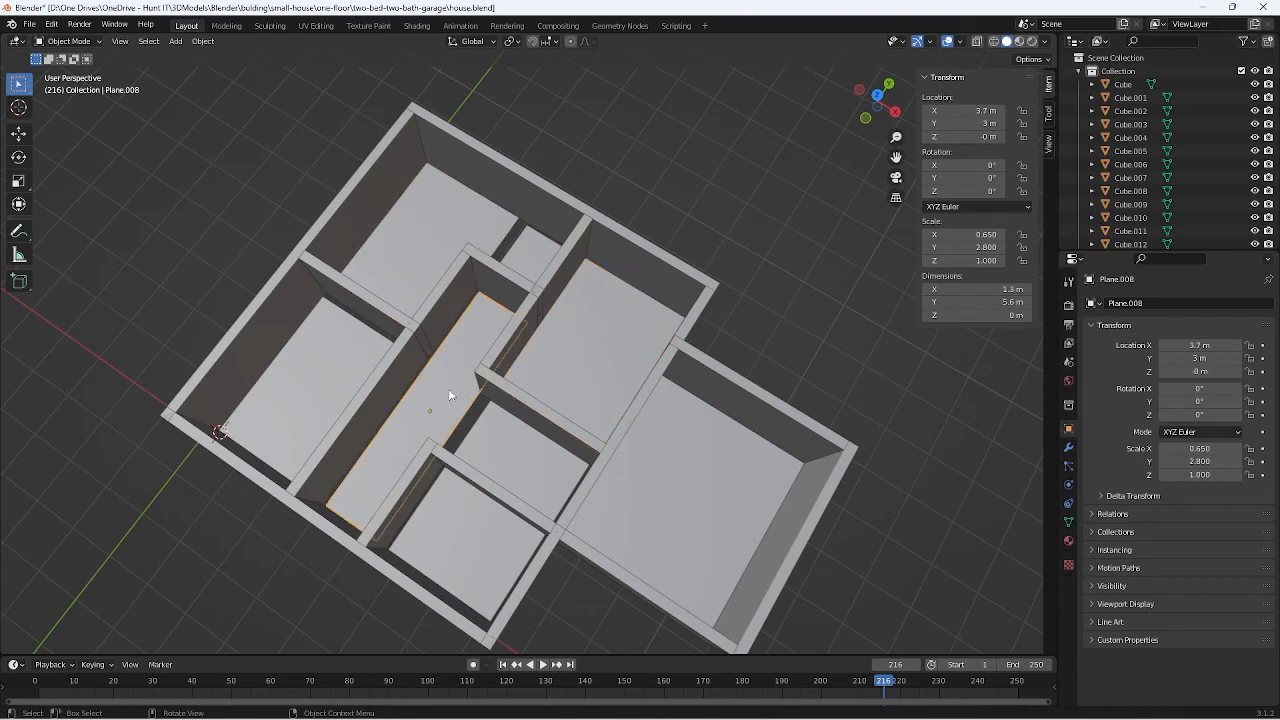
shift+click(595, 331)
click(960, 136)
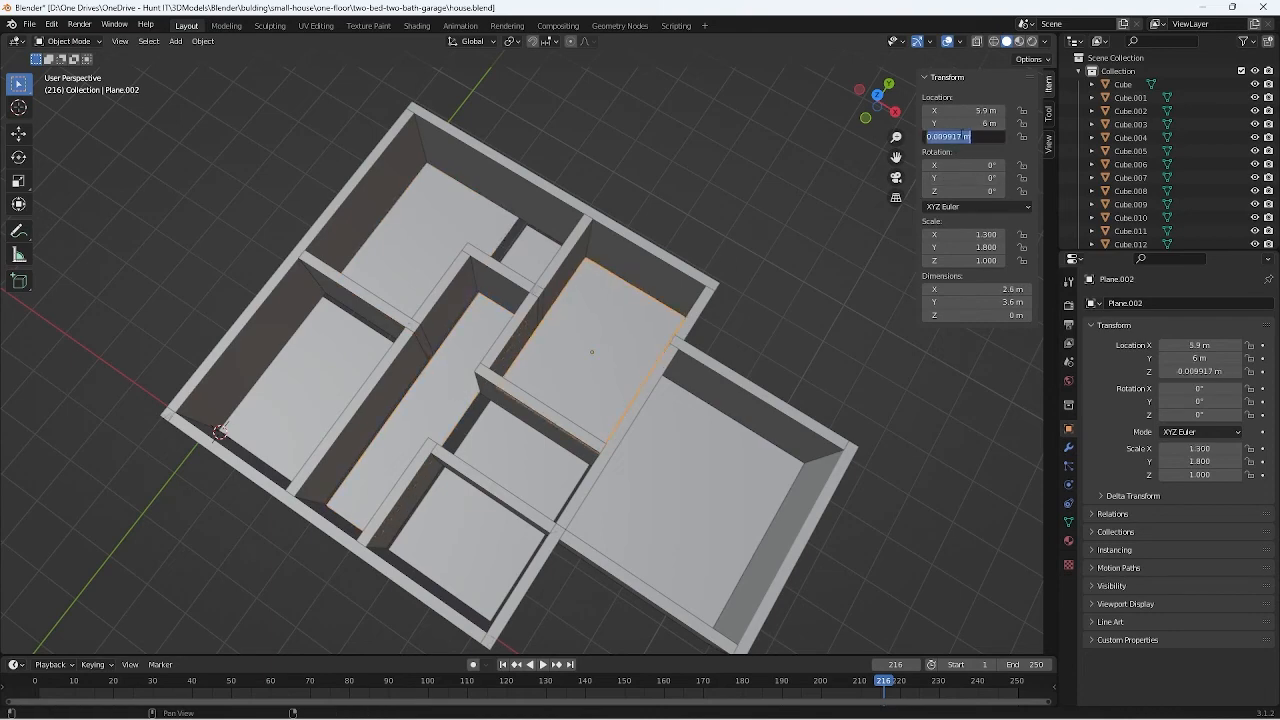
text(0)
key(Return)
Step: Examine the walls and room layout of the whole house from several sides, including the 3.9 m side wall of the protruding room
mouse_move(783, 297)
middle_down()
mouse_move(755, 178)
mouse_move(765, 289)
middle_up()
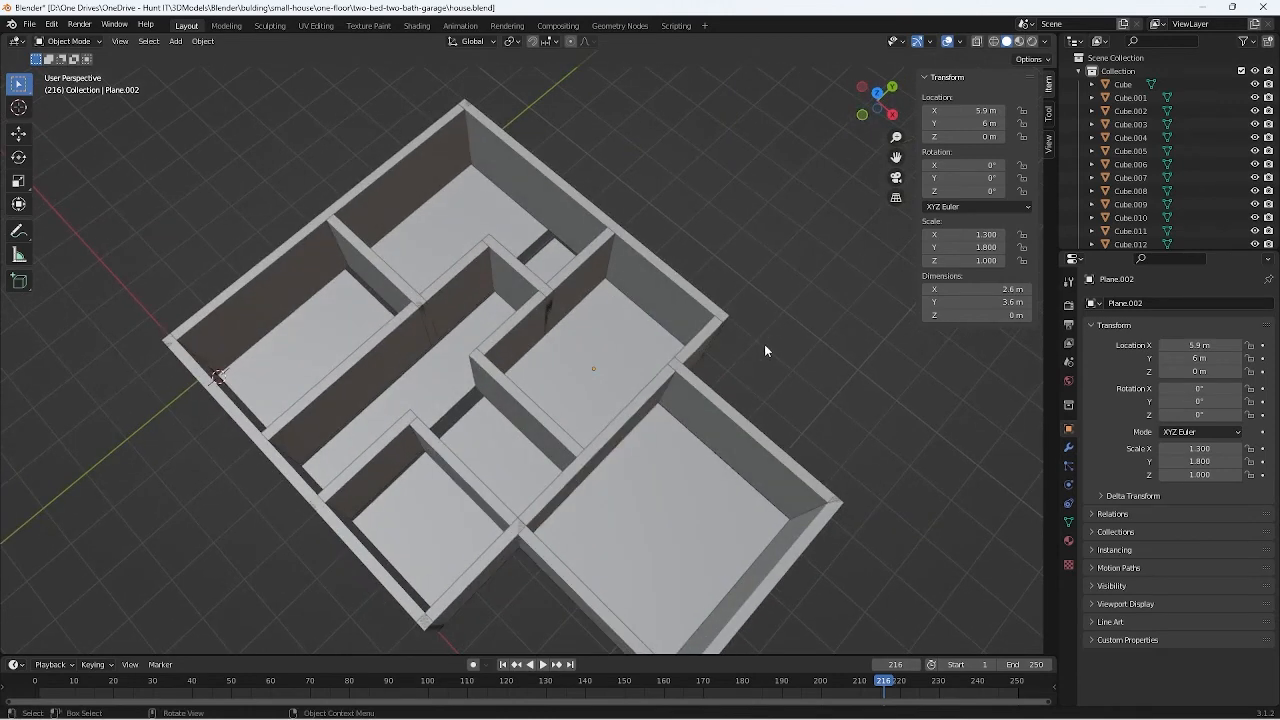
shift+middle_drag(786, 397, 736, 321)
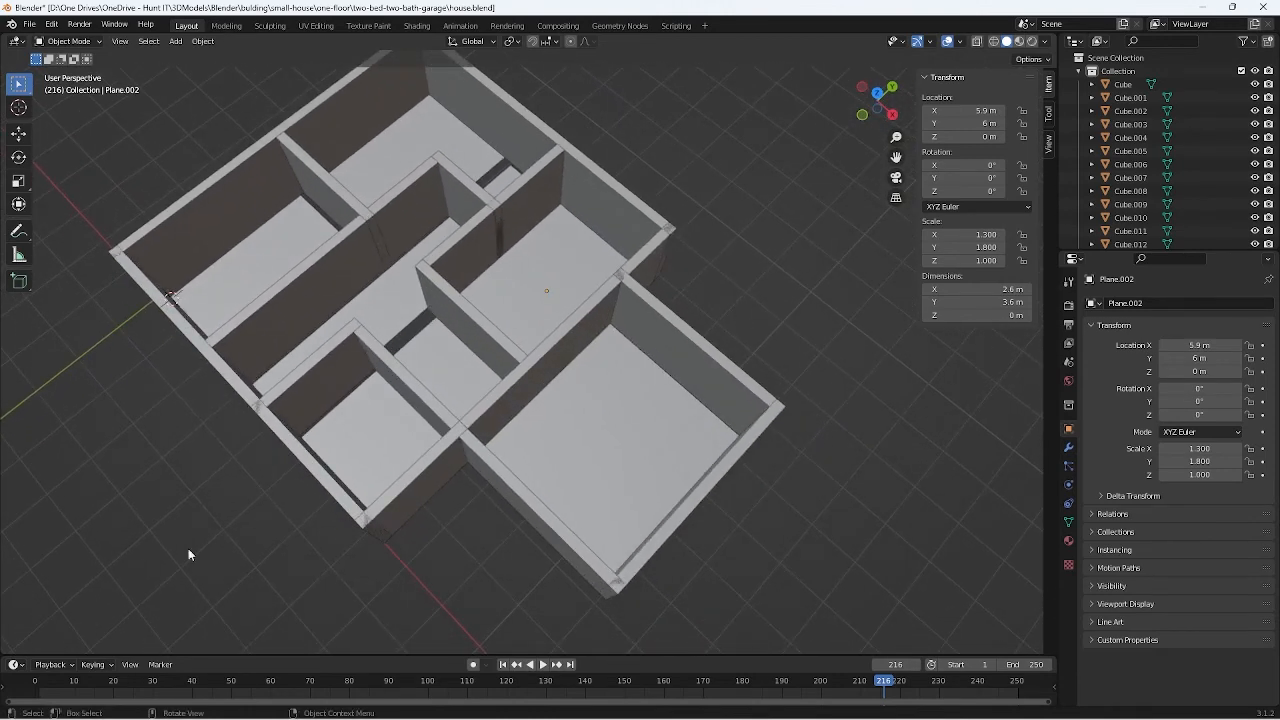
middle_drag(208, 523, 257, 484)
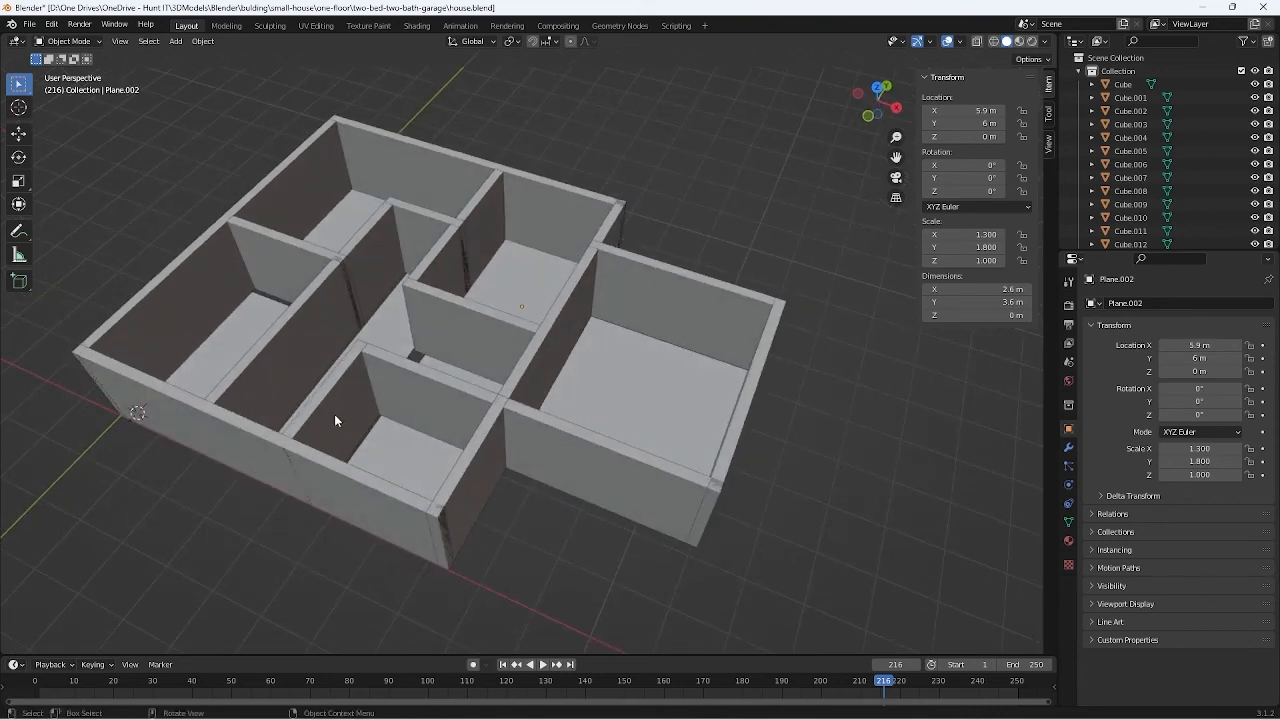
middle_drag(335, 420, 273, 470)
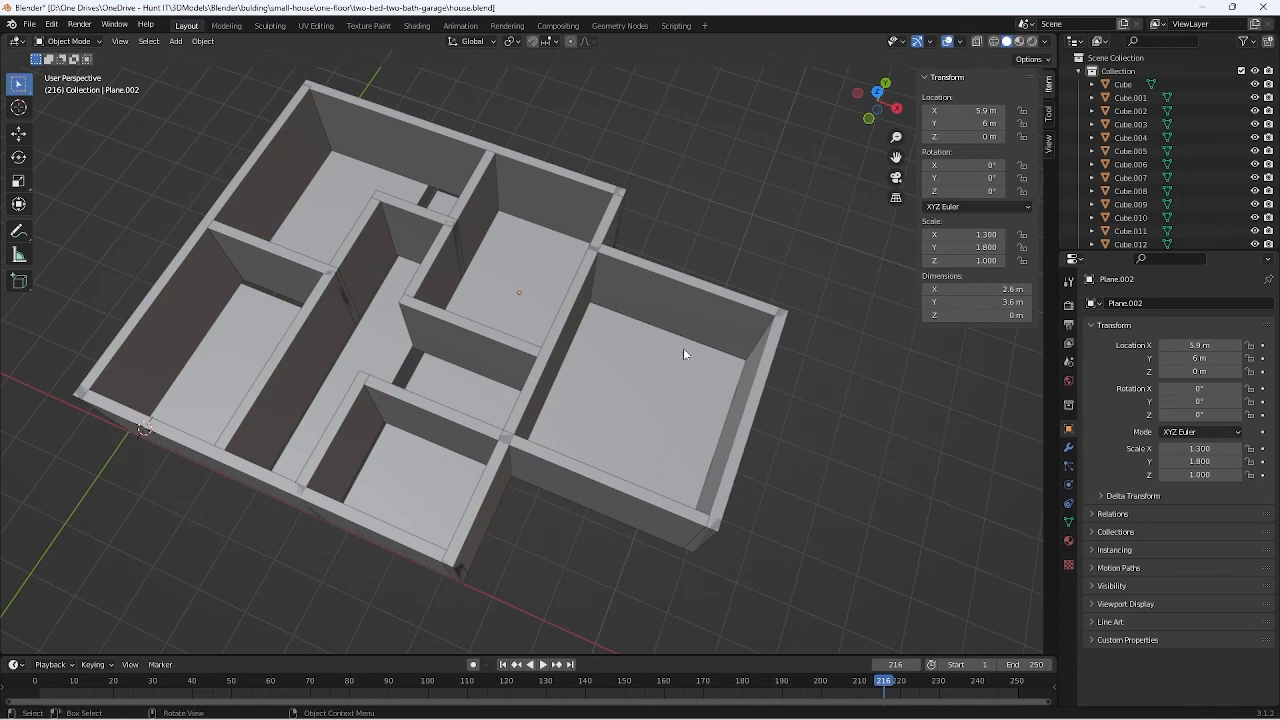
middle_drag(647, 404, 436, 383)
click(393, 296)
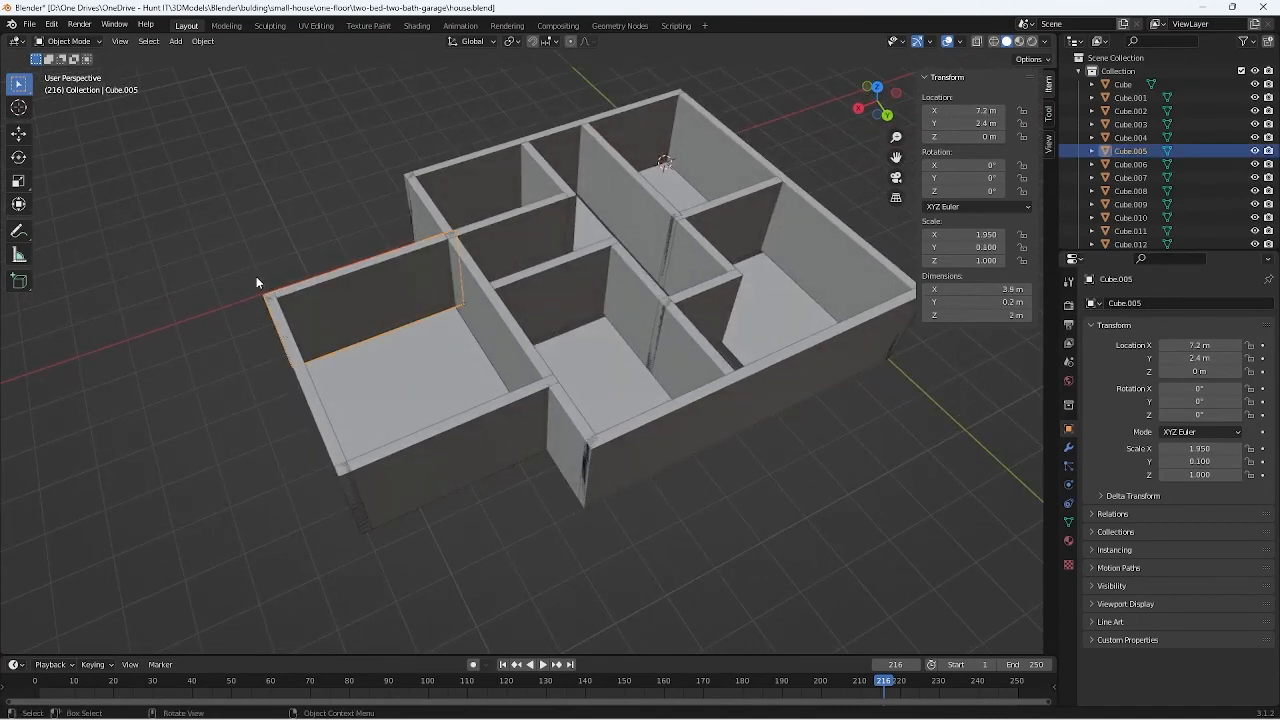
middle_drag(256, 276, 311, 401)
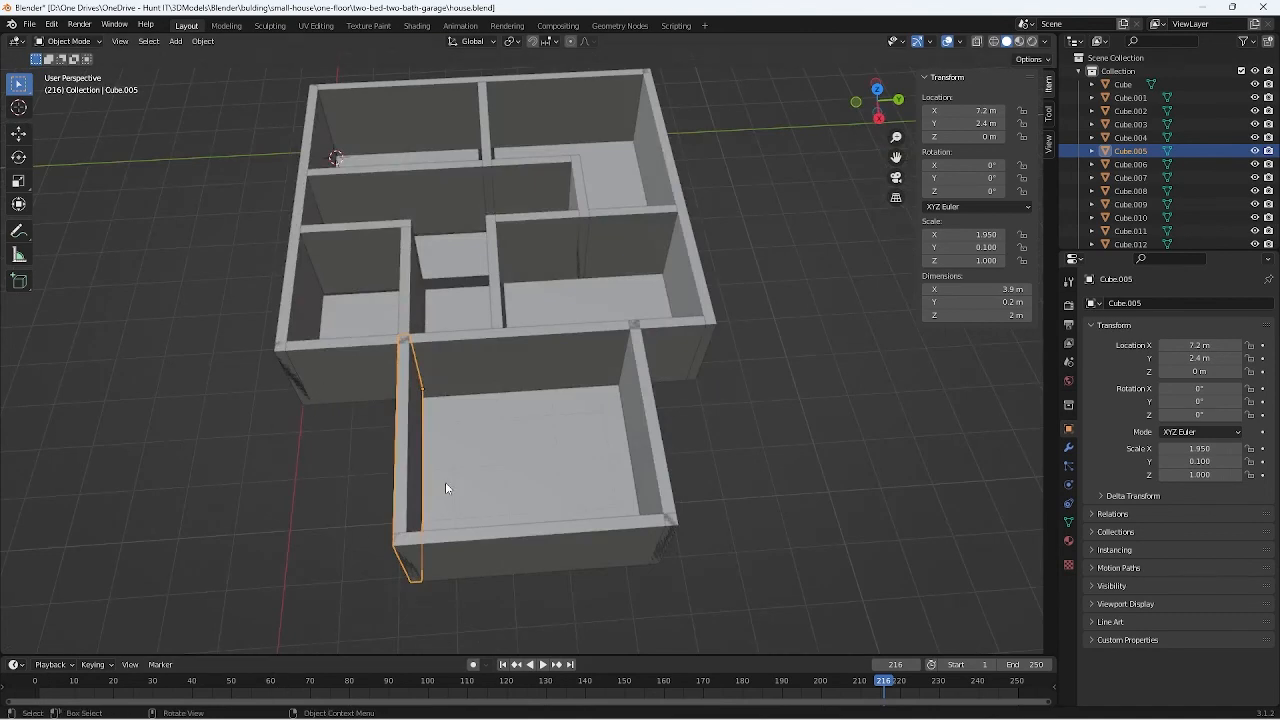
scroll(445, 488, down, 4)
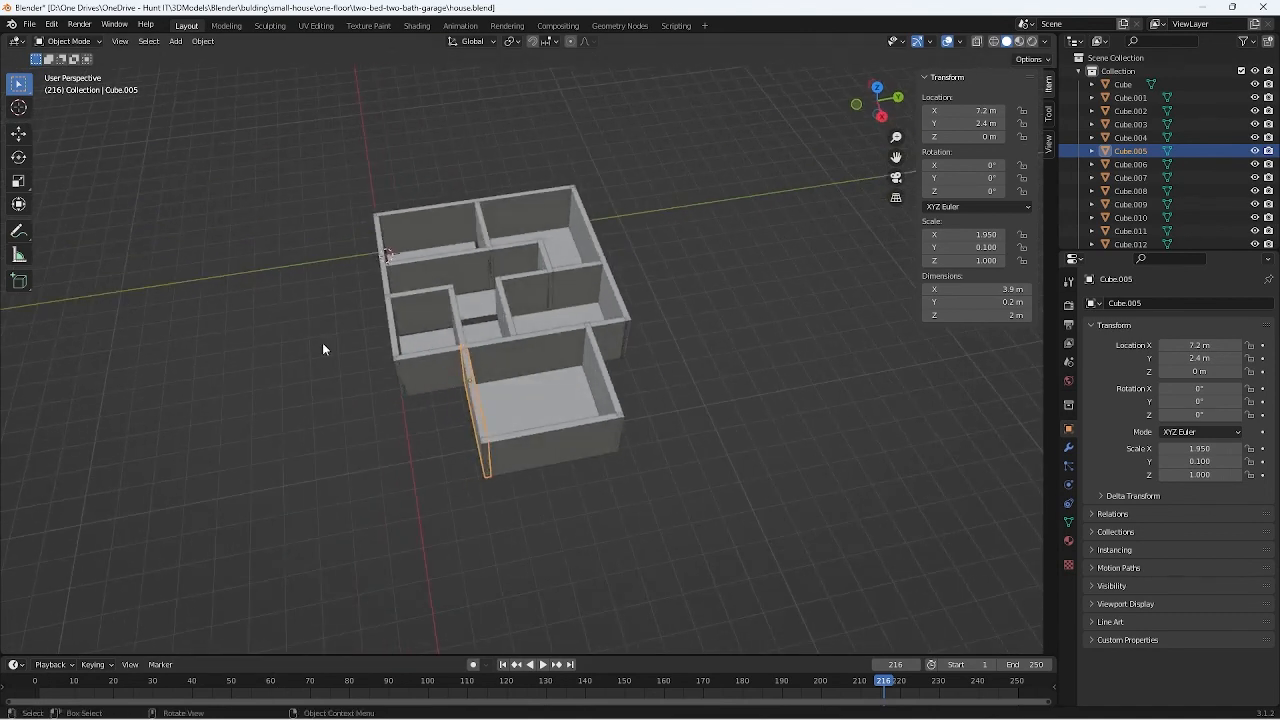
scroll(322, 349, up, 2)
middle_drag(322, 349, 437, 476)
scroll(445, 372, up, 3)
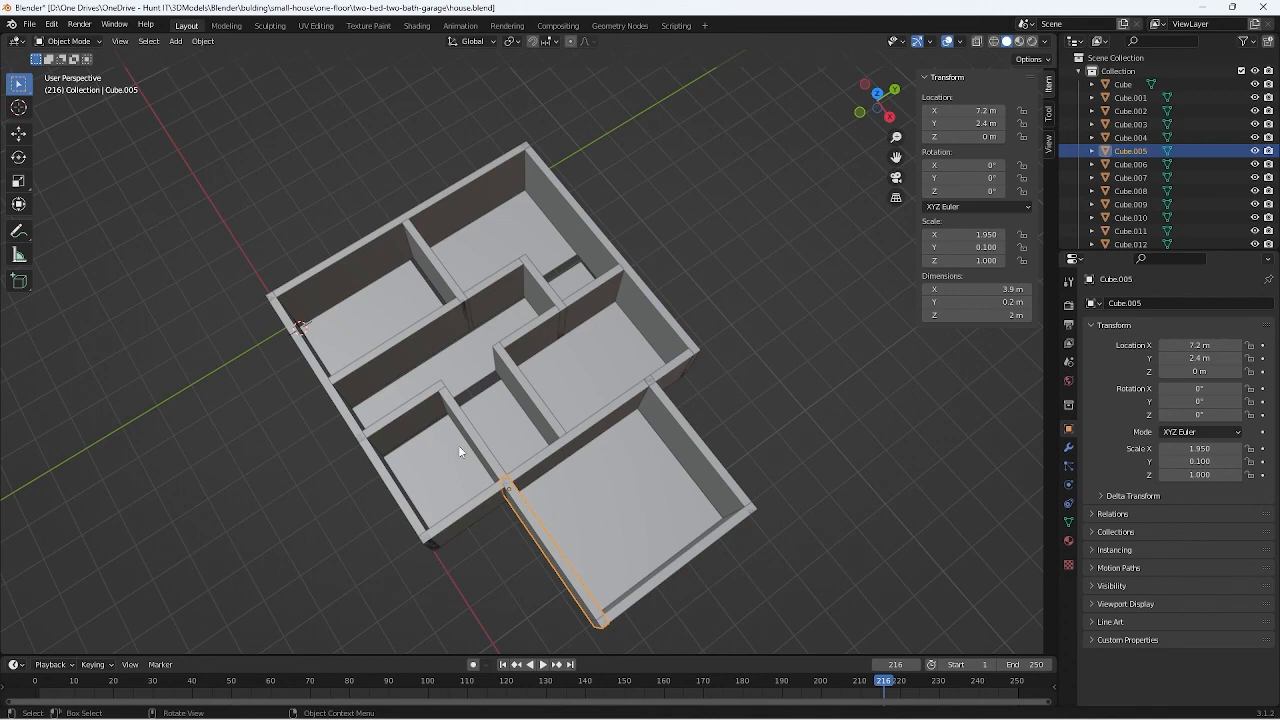
middle_drag(458, 445, 477, 342)
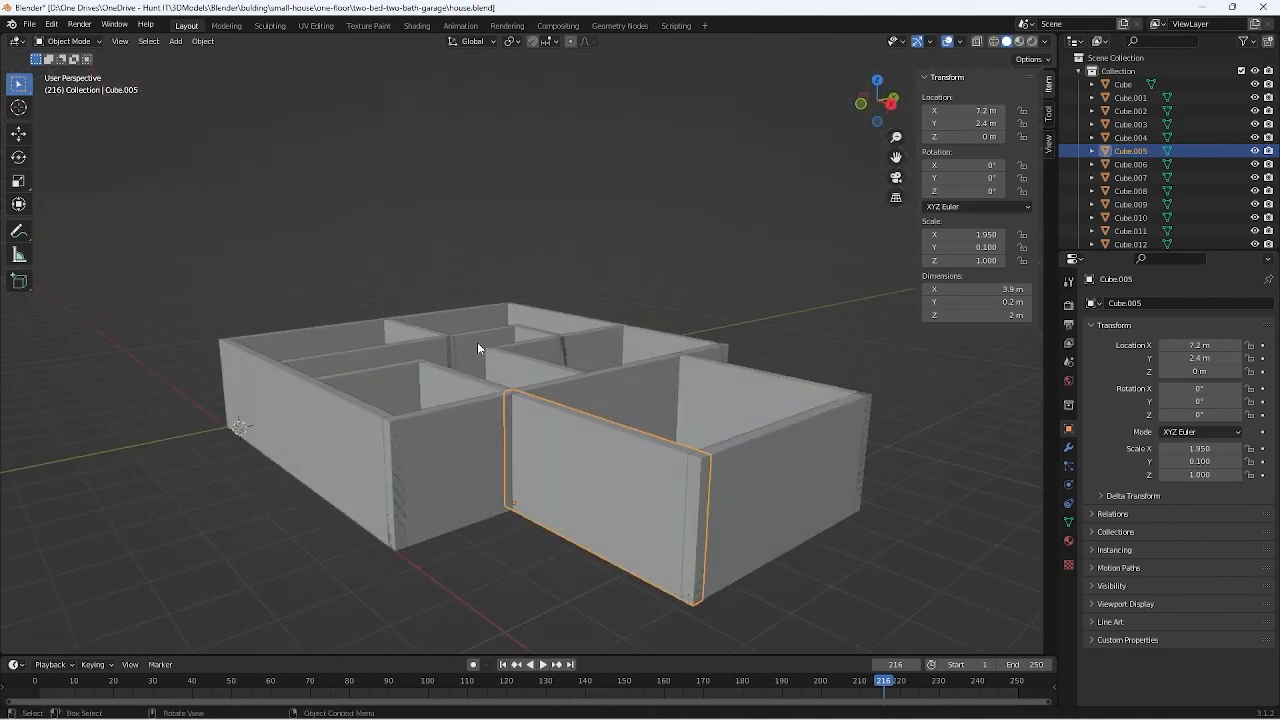